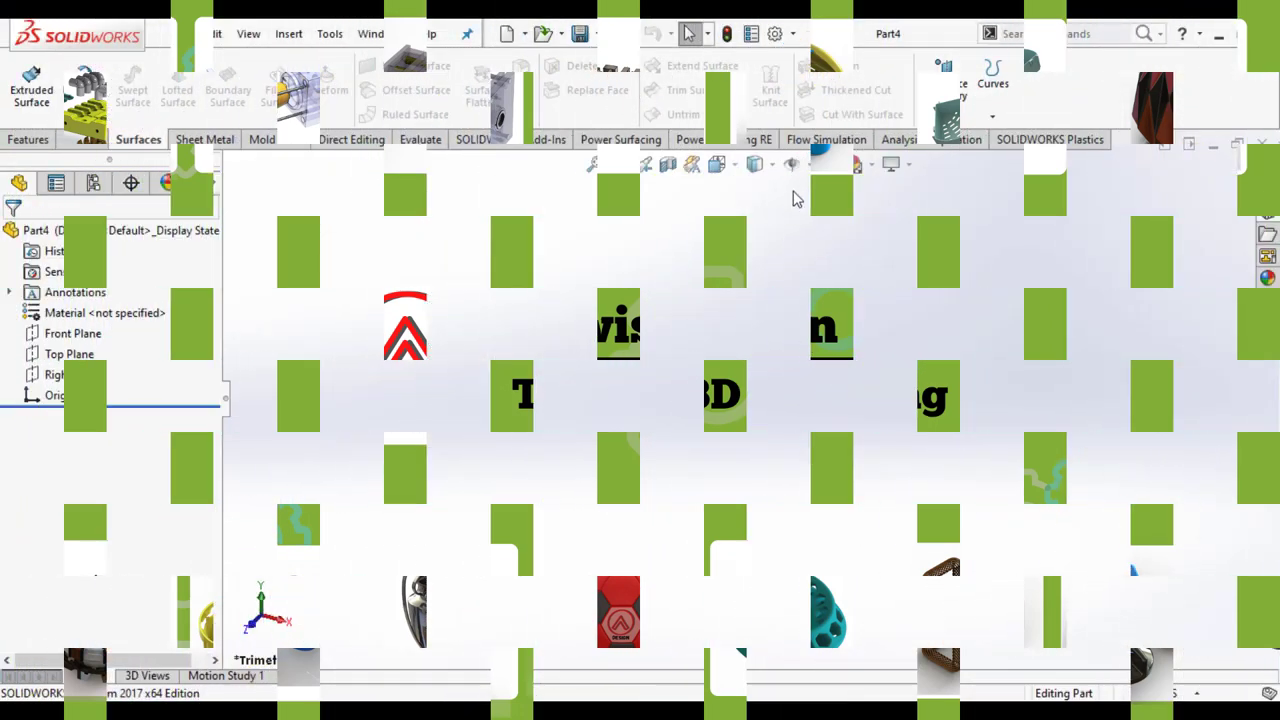
Step: Apply a plain white scene and insert the PLASTIC SPOON YT part at the origin
left_click(871, 164)
left_click(881, 213)
left_click(289, 34)
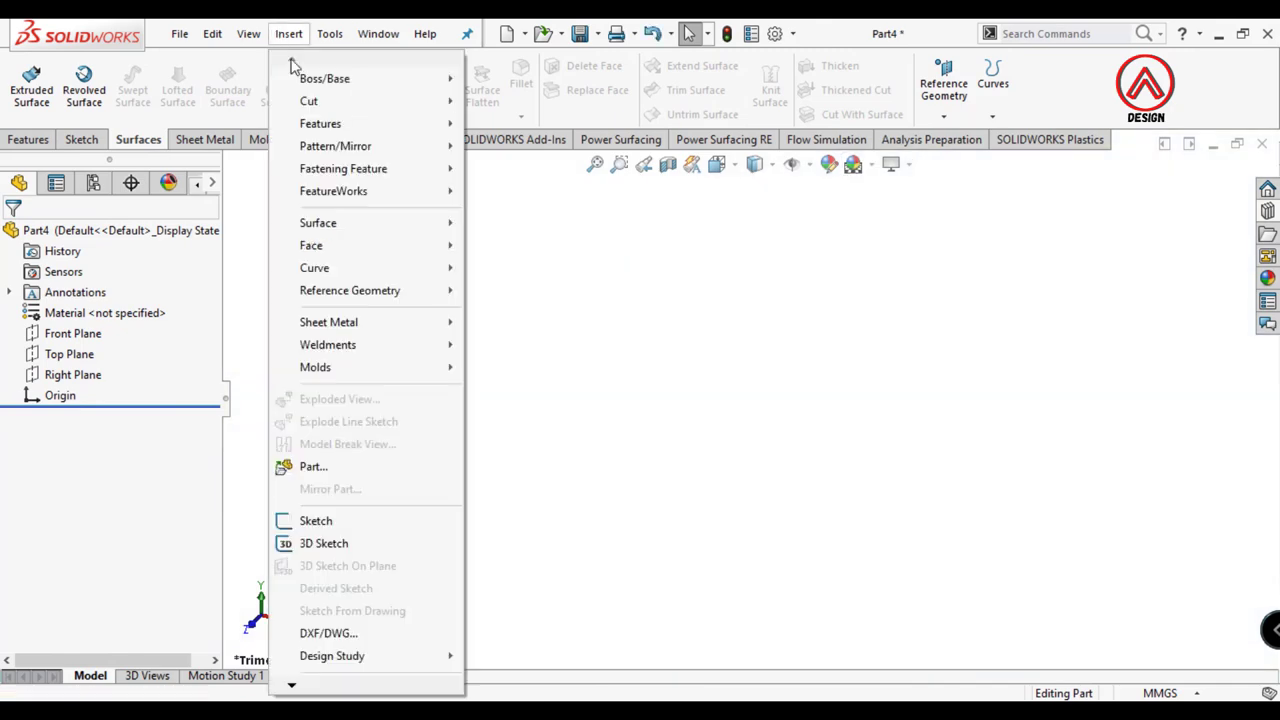
left_click(330, 466)
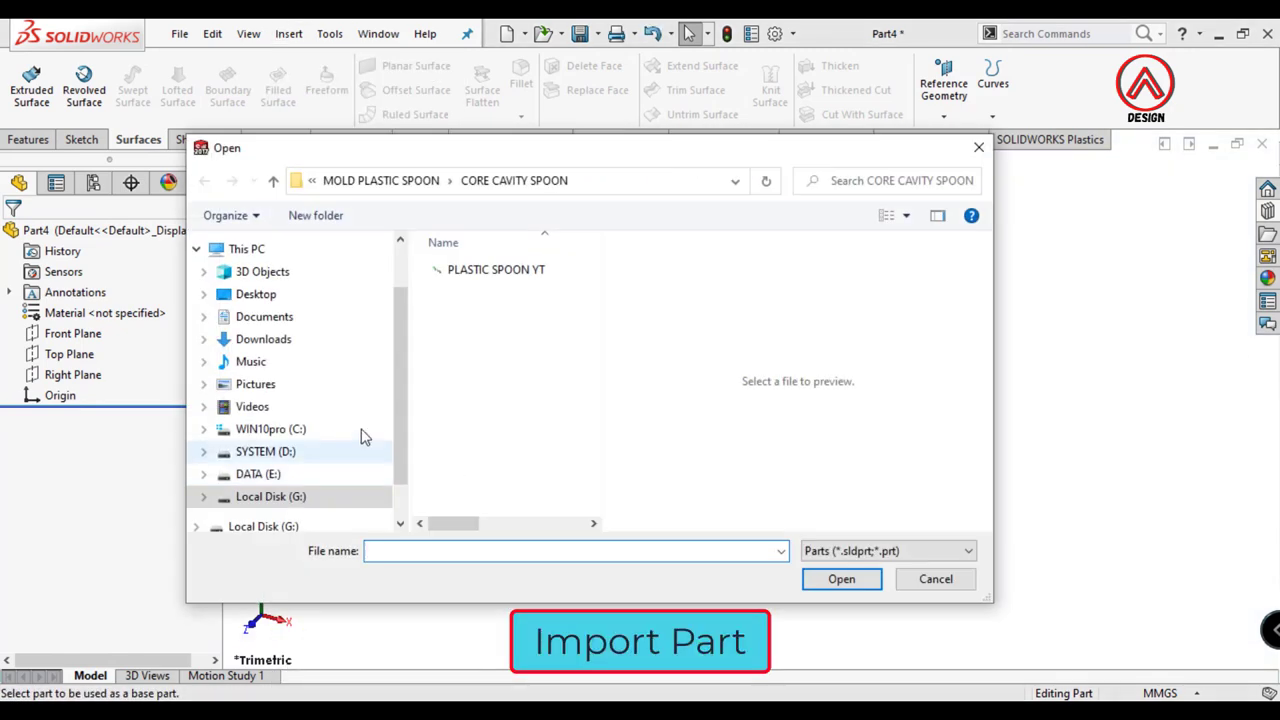
left_click(483, 272)
left_click(817, 581)
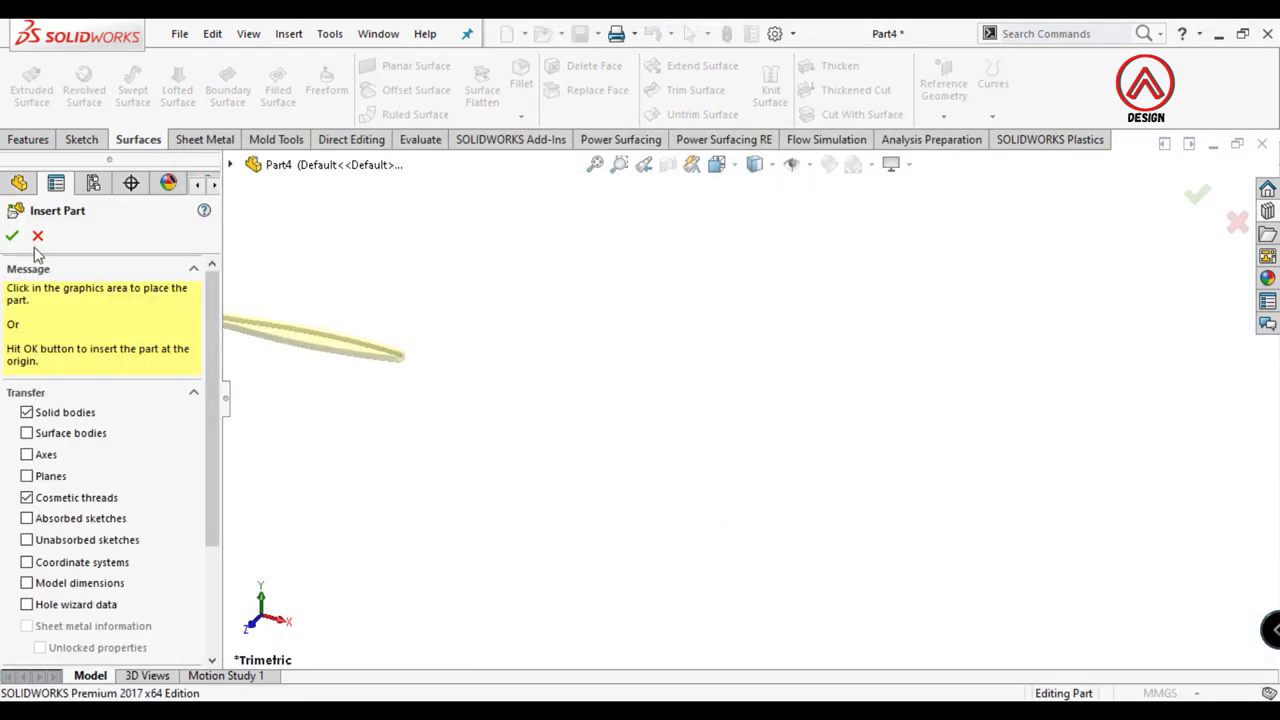
left_click(12, 235)
left_click(12, 236)
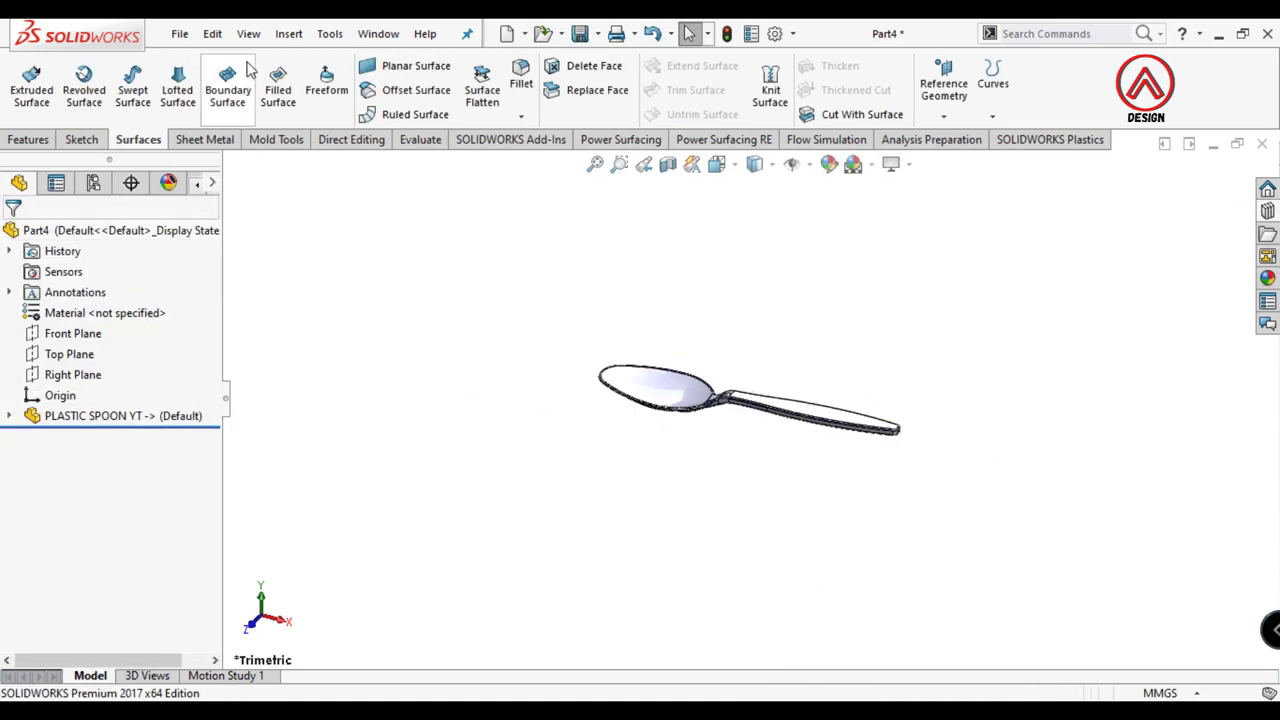
Step: Scale the spoon body by 1.015 about the origin and view it from the front
left_click(289, 34)
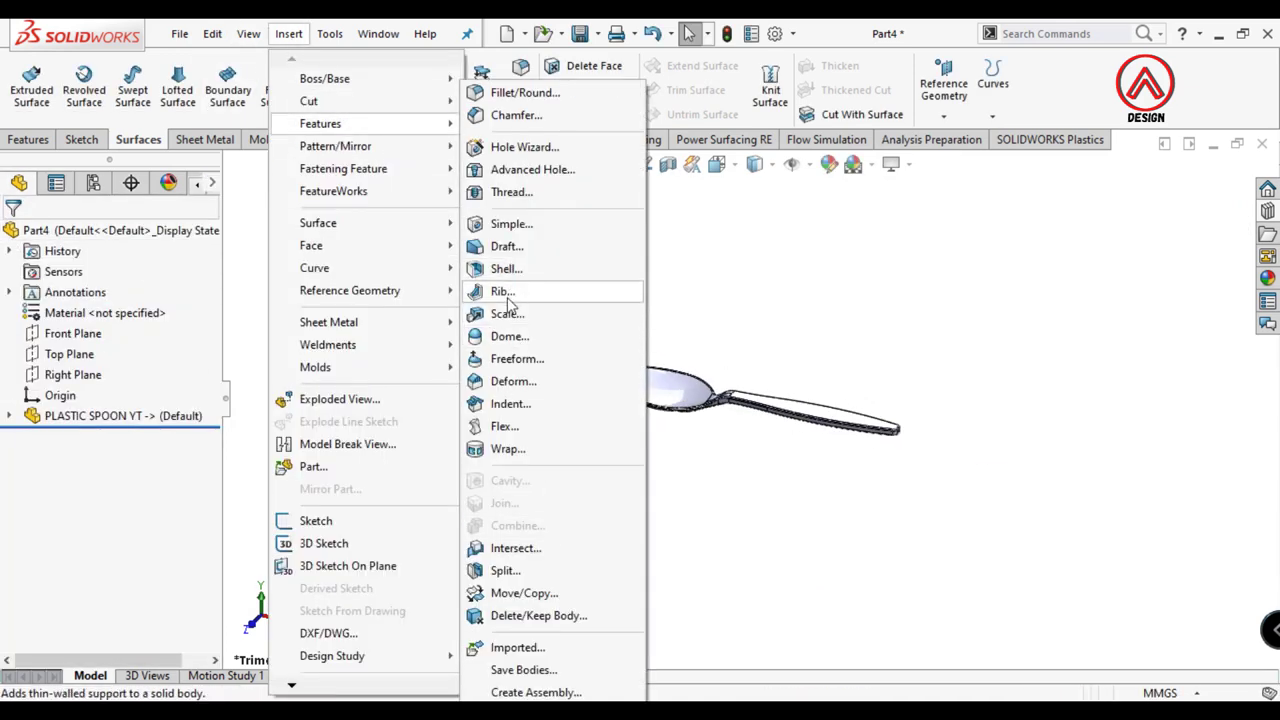
left_click(506, 313)
type("1.015")
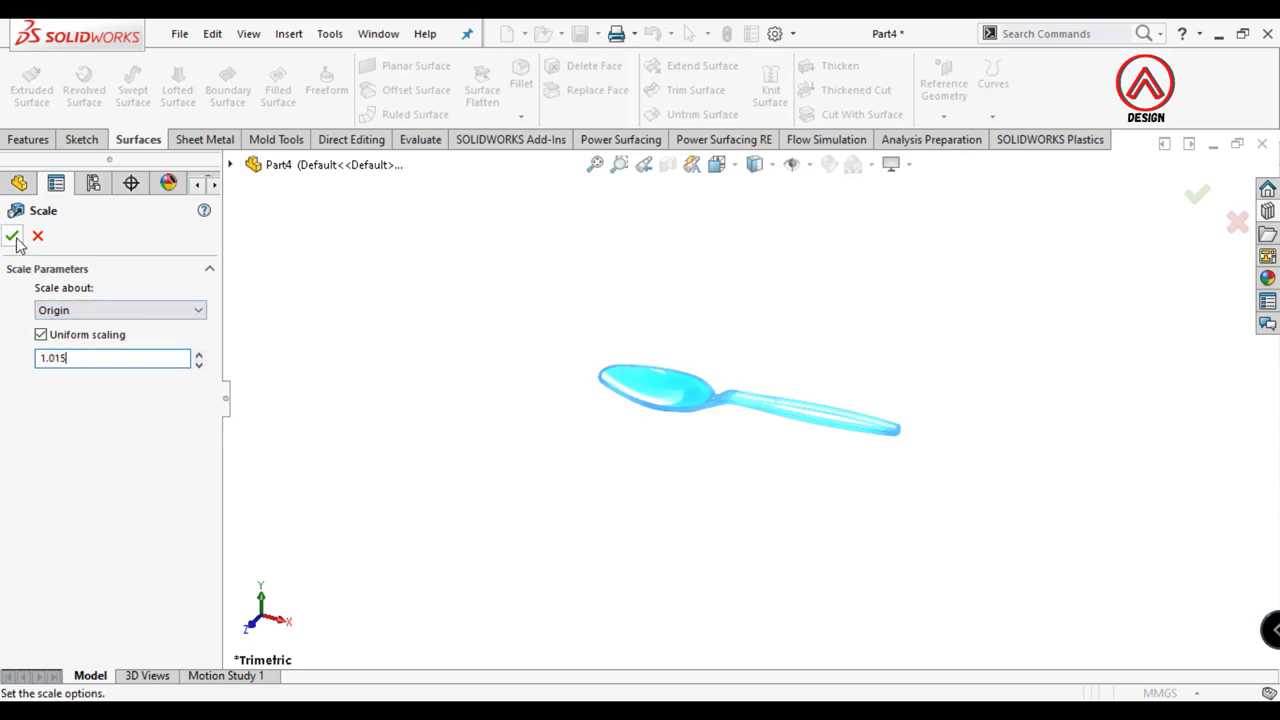
left_click(12, 236)
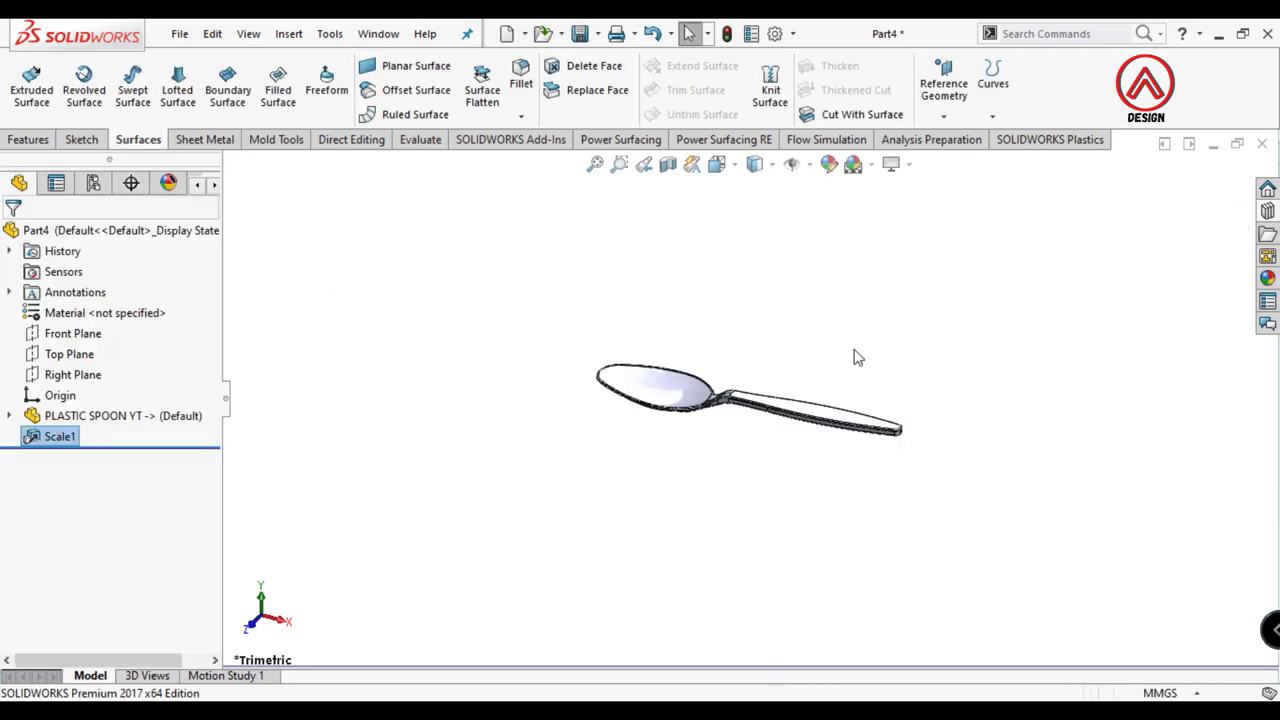
scroll(757, 394, "down", 3)
left_click(716, 164)
left_click(716, 200)
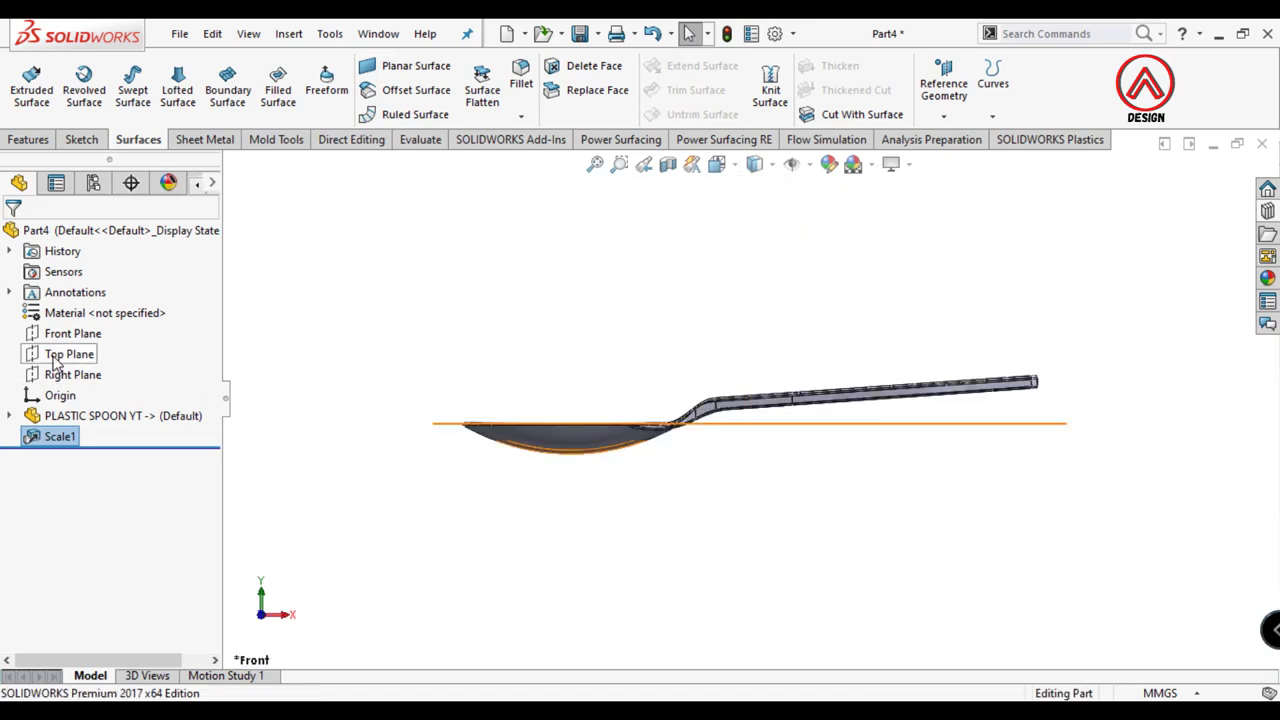
Step: Run a draft analysis on the spoon with Top Plane as the pull direction
left_click(420, 140)
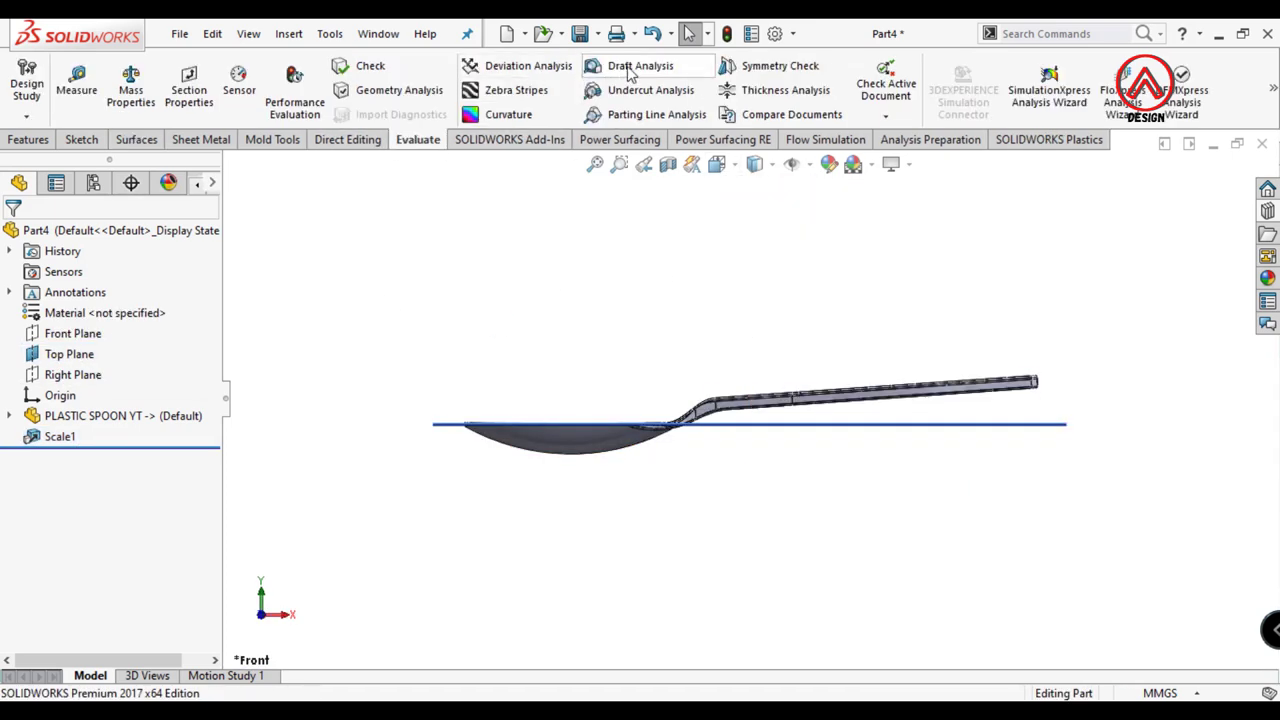
left_click(630, 65)
left_click(871, 470)
scroll(825, 503, "down", 3)
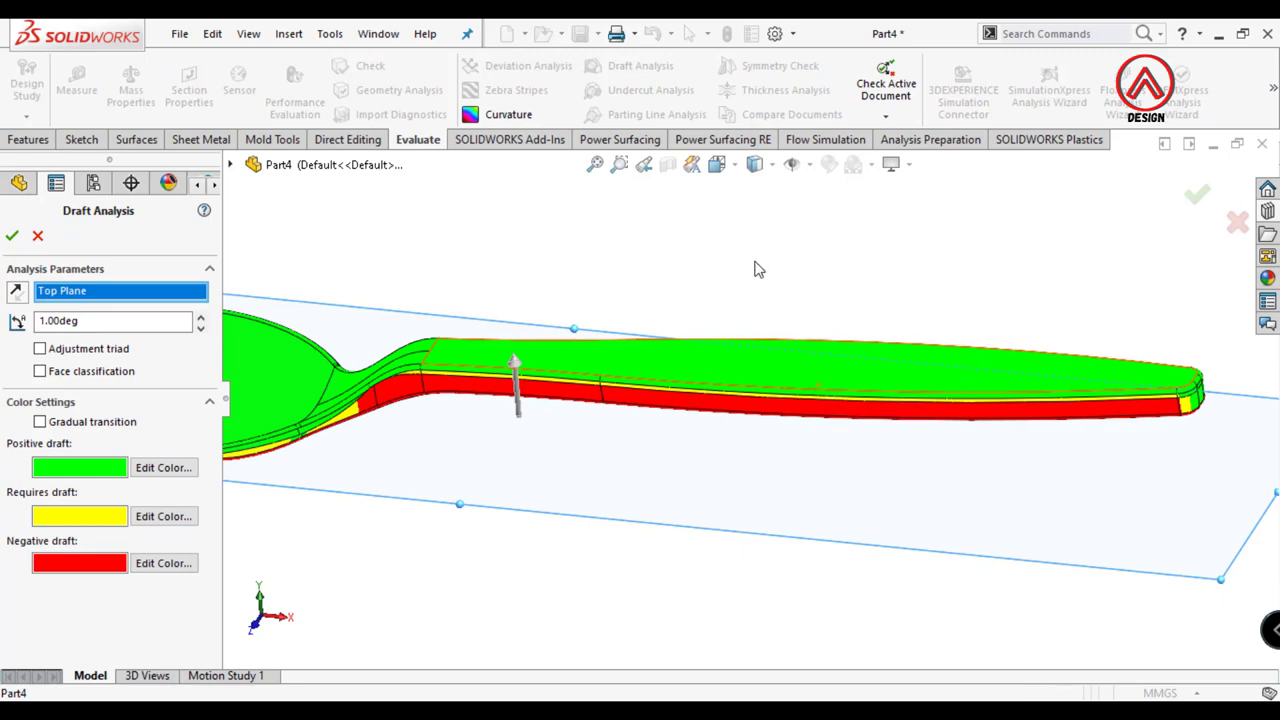
key("Escape")
key("ctrl+7")
Step: Add Body-Move/Copy3 rotating the spoon body, then view it from the front
left_click(289, 33)
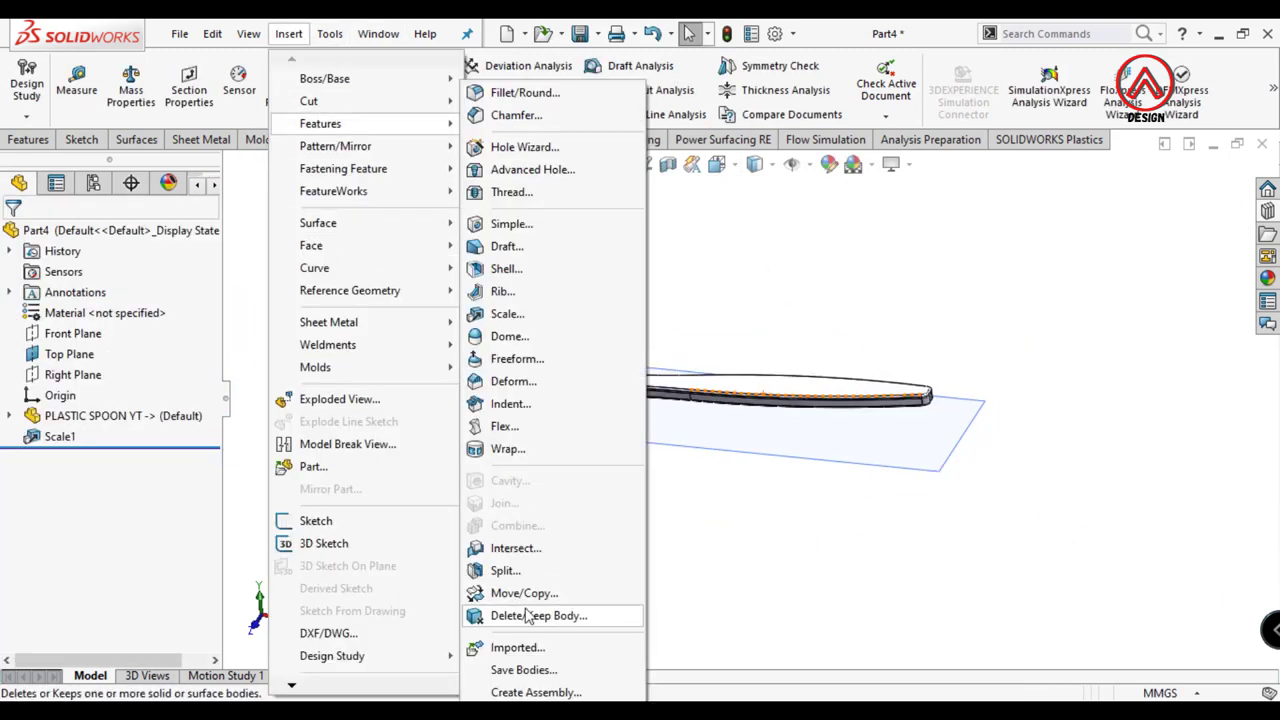
left_click(524, 593)
left_click(432, 436)
left_click(50, 499)
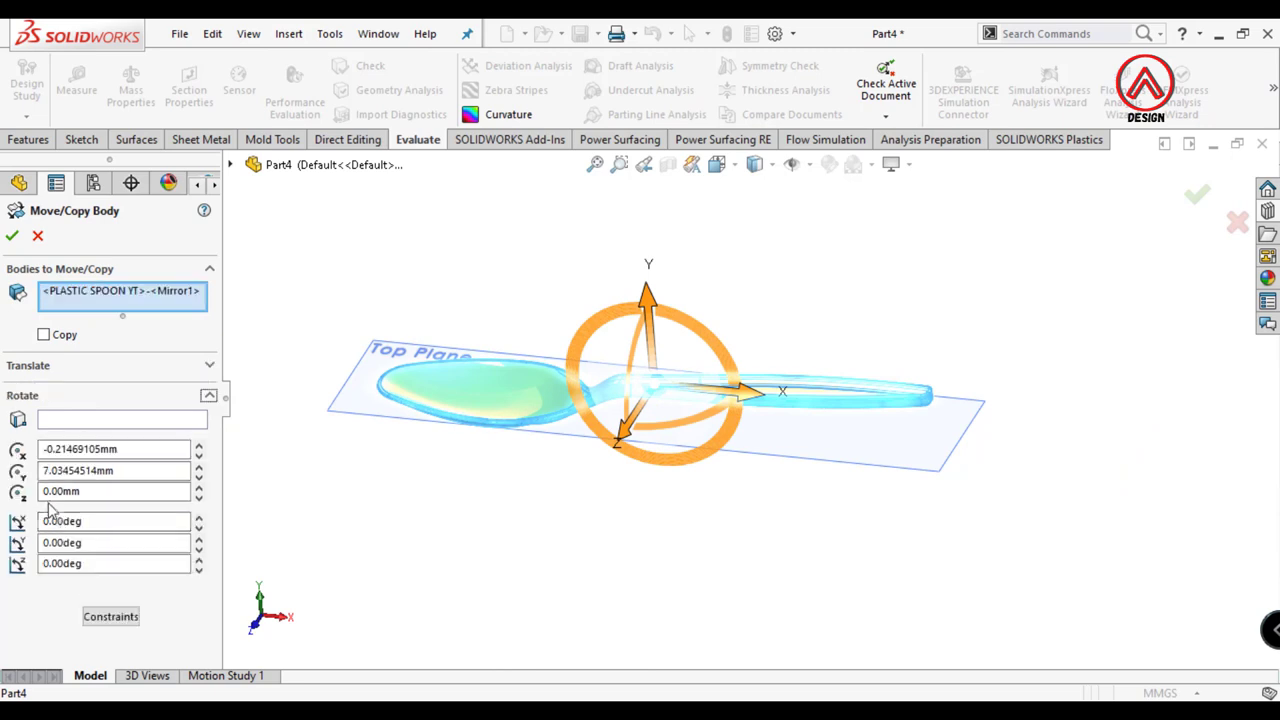
middle_click_drag(603, 523, 603, 506)
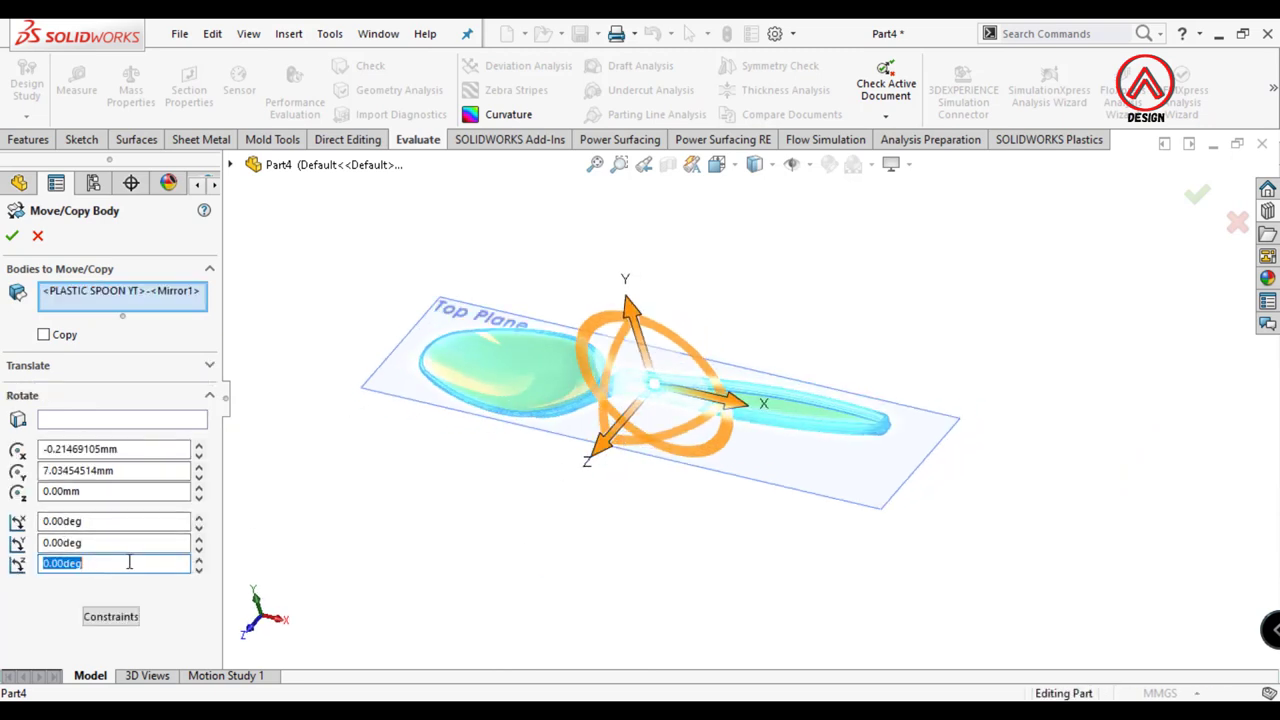
left_click(12, 237)
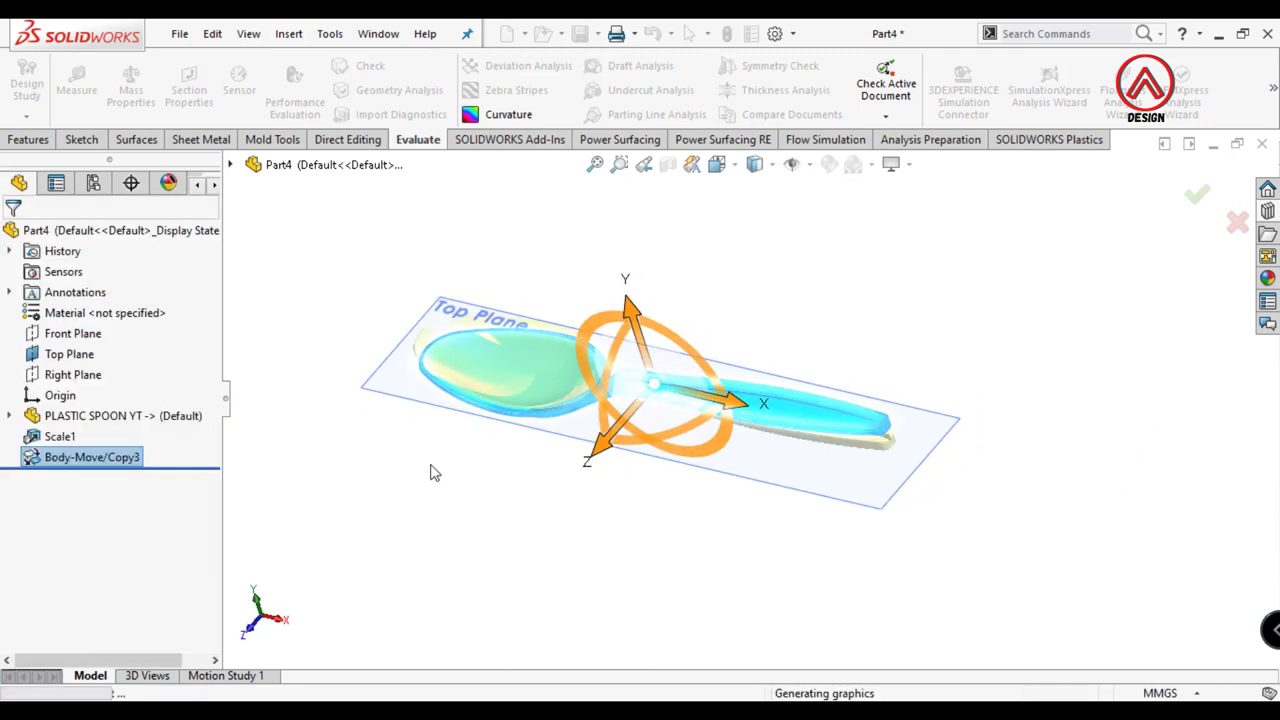
left_click(716, 164)
left_click(731, 242)
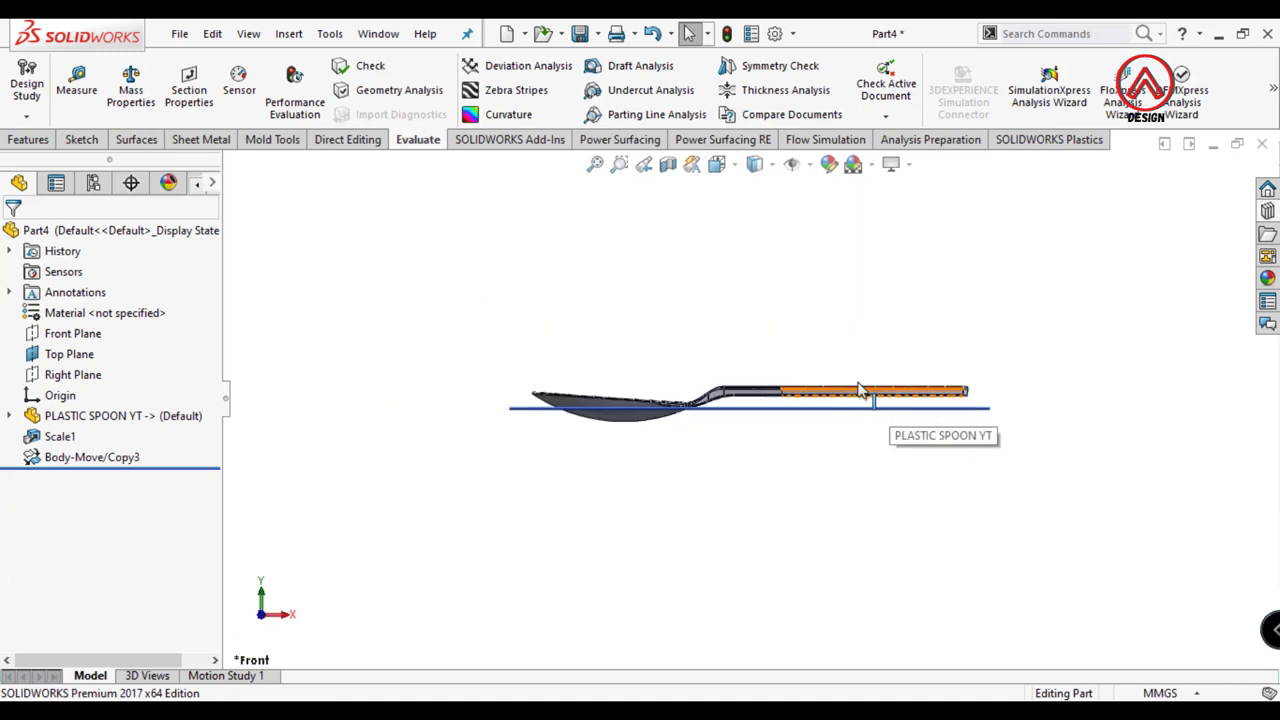
Step: Briefly check the spoon with the Measure tool
scroll(800, 400, "down", 2)
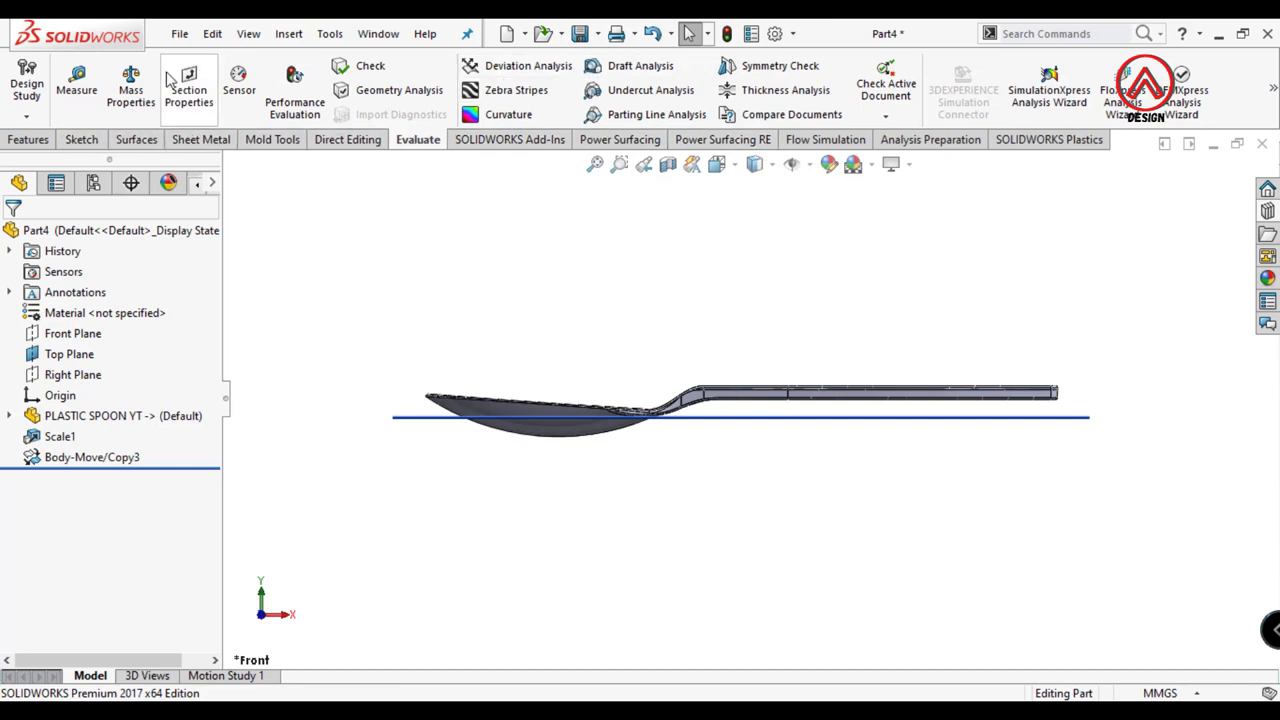
left_click(76, 85)
scroll(705, 375, "down", 6)
scroll(640, 340, "up", 4)
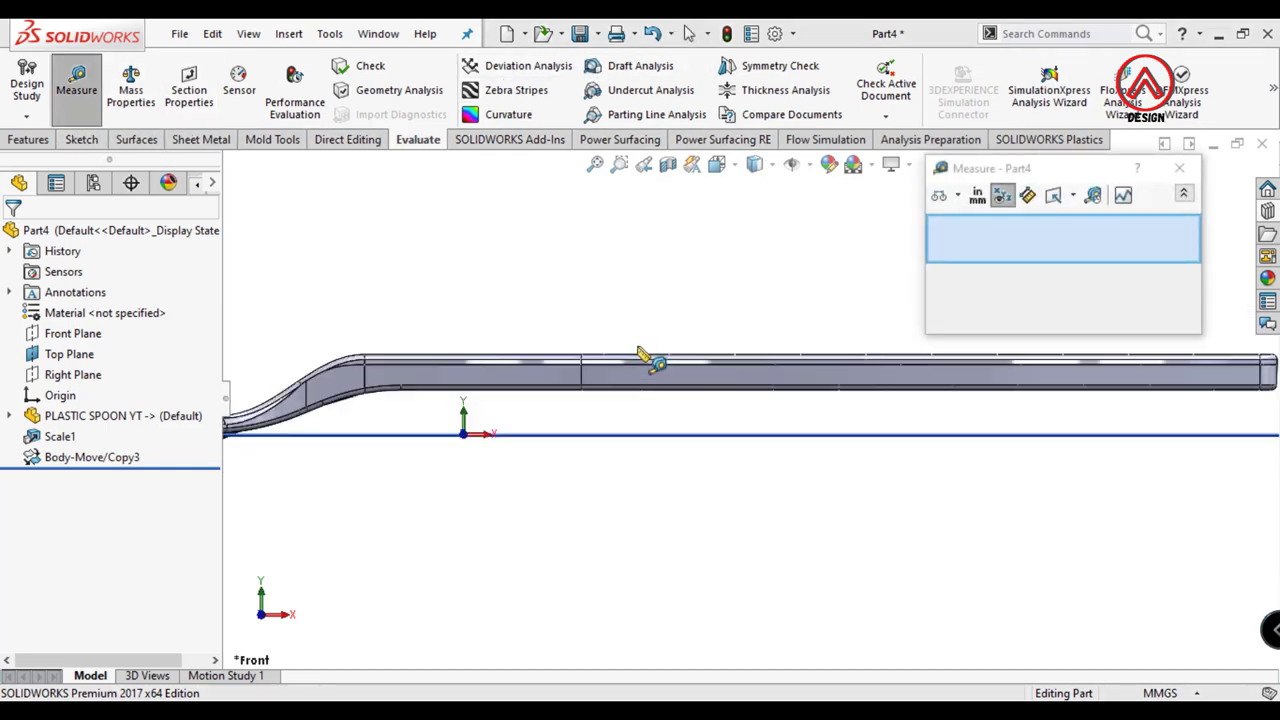
key("Escape")
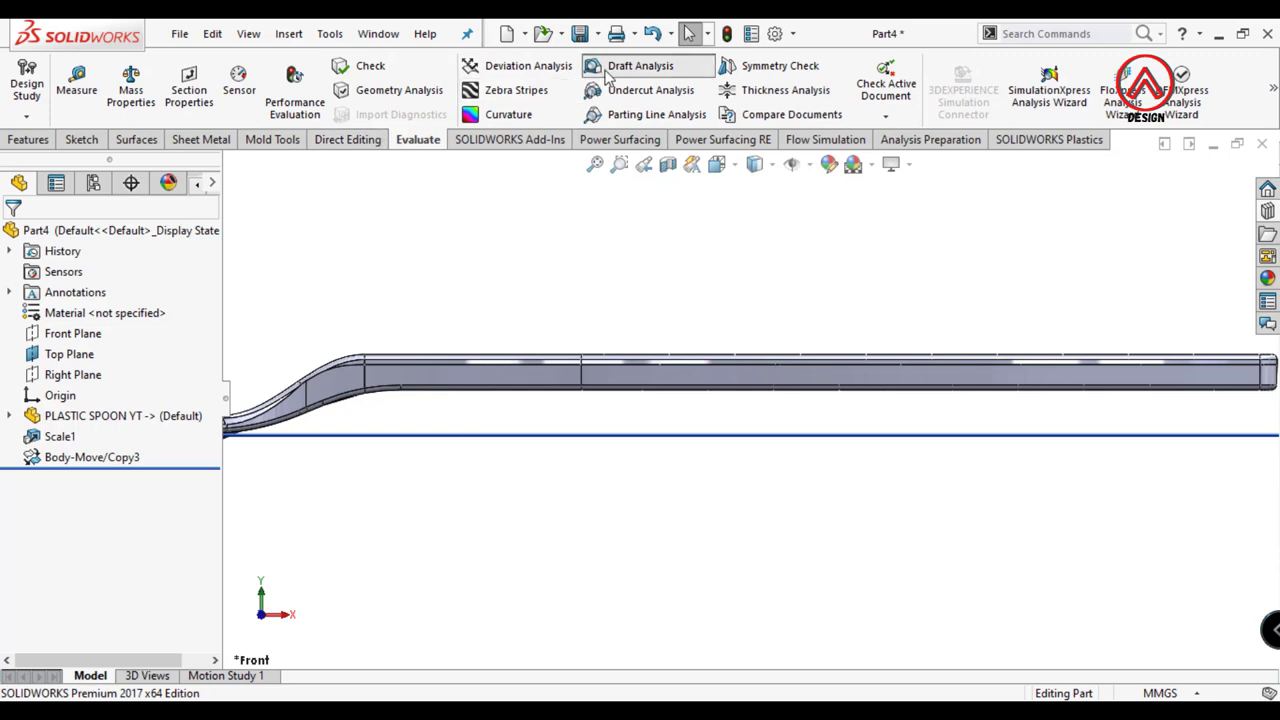
Step: Re-run the draft analysis with Top Plane as the pull direction and view from the front
left_click(607, 75)
middle_click_drag(511, 357, 586, 408)
left_click(543, 434)
scroll(543, 434, "up", 2)
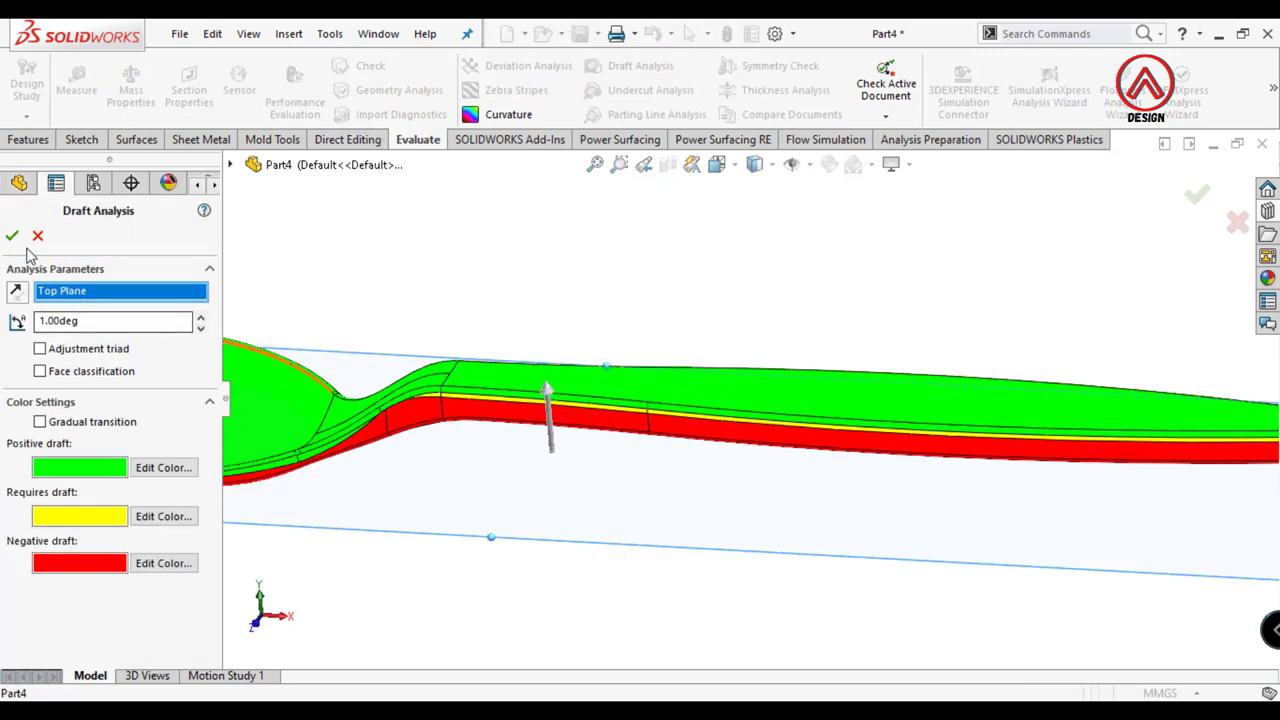
left_click(12, 236)
scroll(575, 265, "down", 2)
scroll(634, 323, "down", 2)
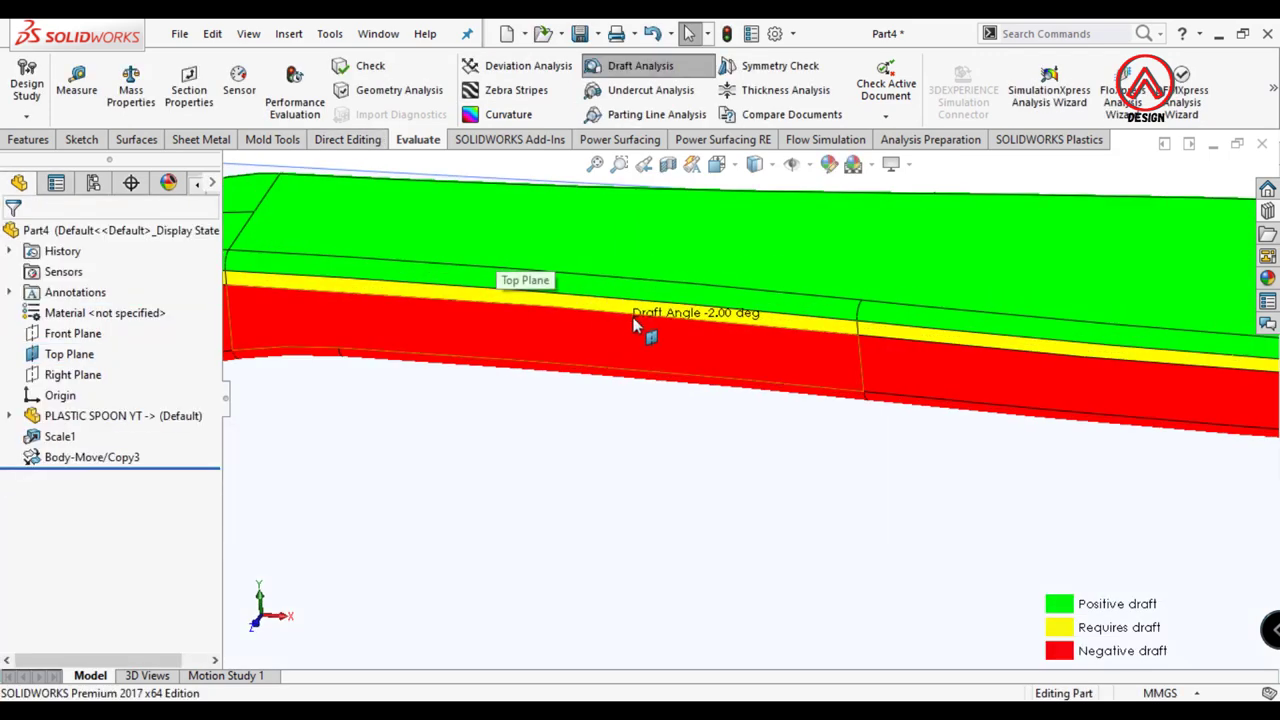
scroll(634, 323, "up", 3)
mouse_move(634, 323)
middle_mouse_down()
mouse_move(715, 362)
mouse_move(693, 358)
middle_mouse_up()
left_click(735, 212)
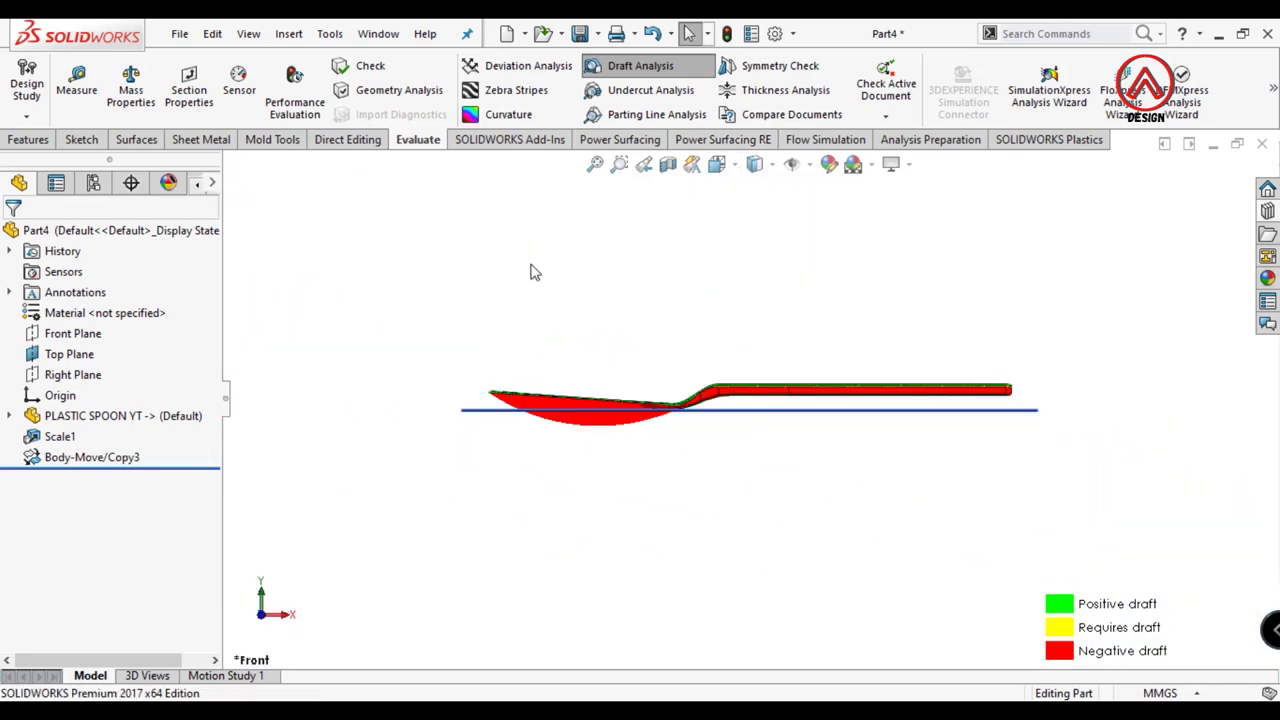
Step: Measure the handle edge to Top Plane (6.99 mm) and turn off the draft colours
left_click(93, 93)
scroll(800, 414, "down", 2)
scroll(786, 443, "down", 2)
left_click(786, 436)
scroll(737, 420, "down", 2)
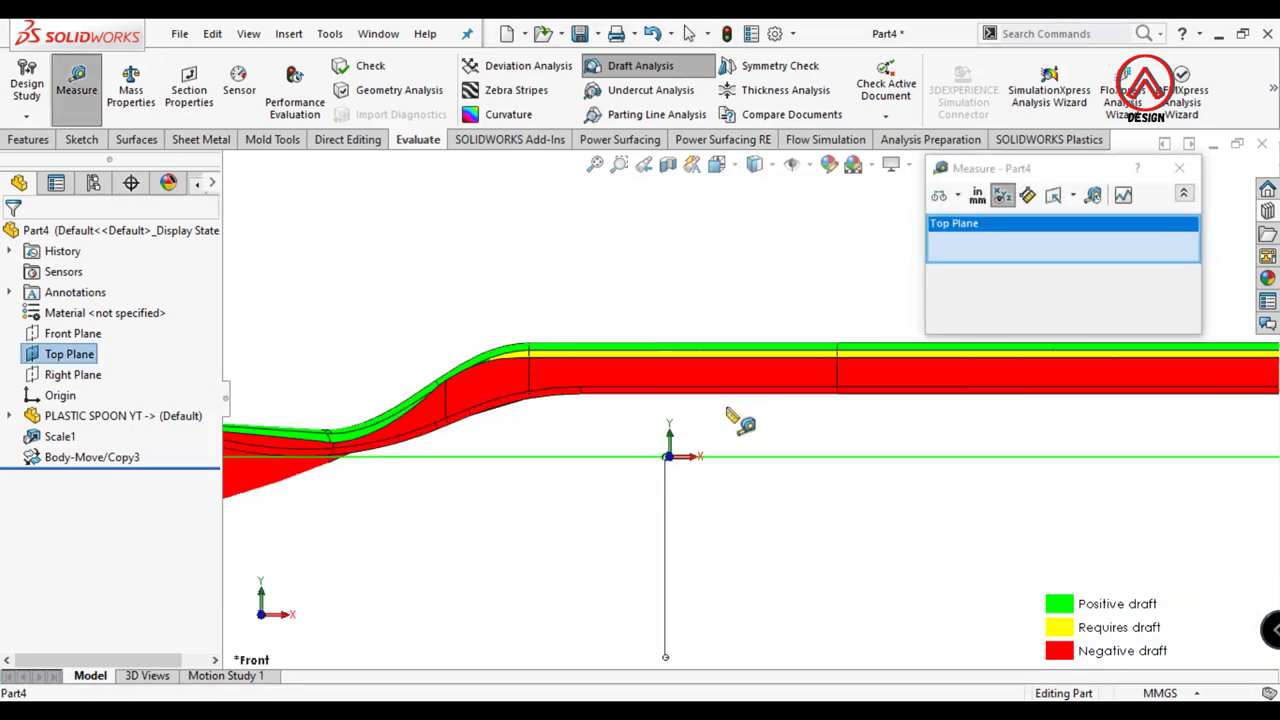
scroll(775, 333, "down", 2)
left_click(775, 333)
scroll(790, 400, "up", 3)
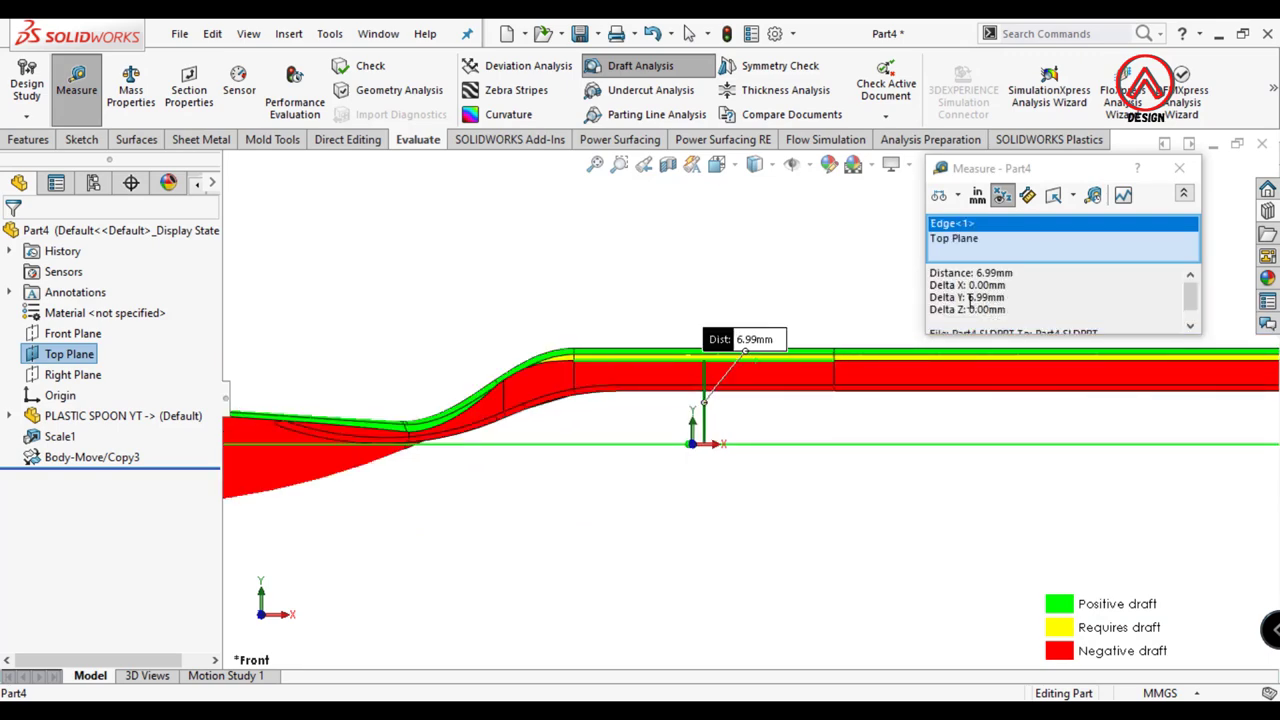
left_click(1179, 168)
scroll(711, 251, "up", 3)
left_click(640, 65)
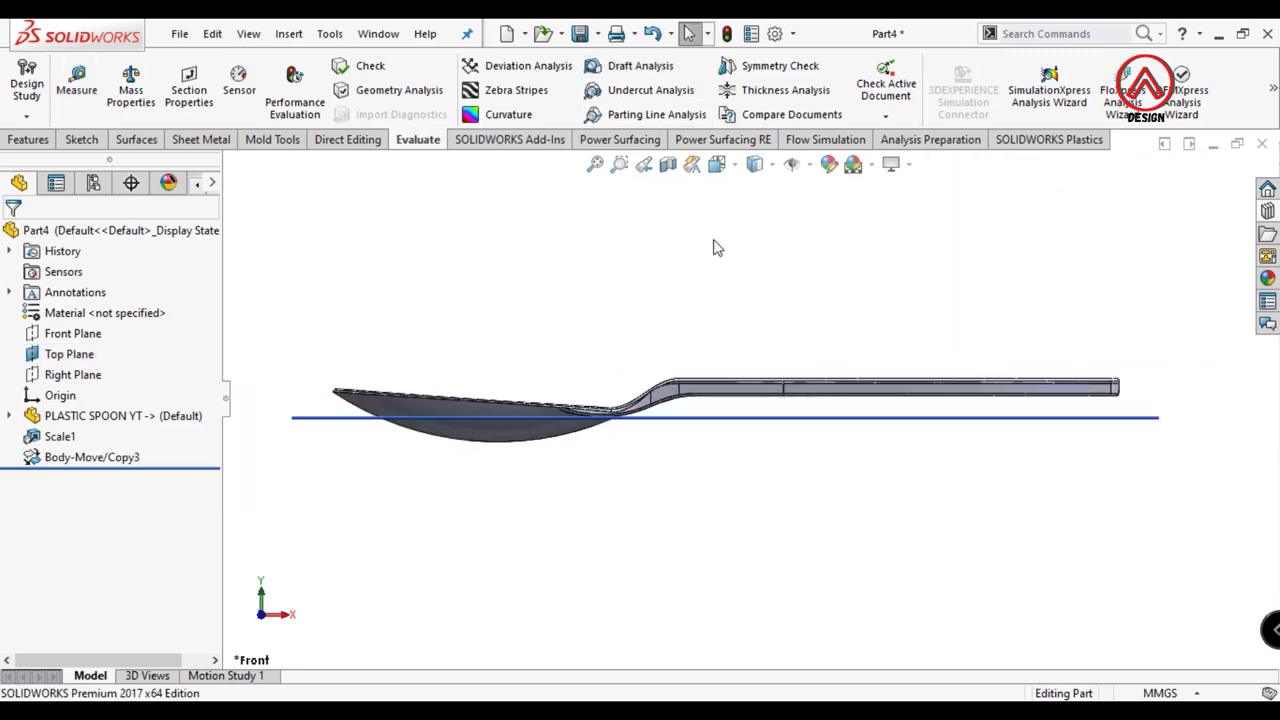
scroll(465, 240, "up", 2)
Step: Translate the spoon body ΔY -6.99 mm with Move/Copy
left_click(288, 34)
left_click(515, 594)
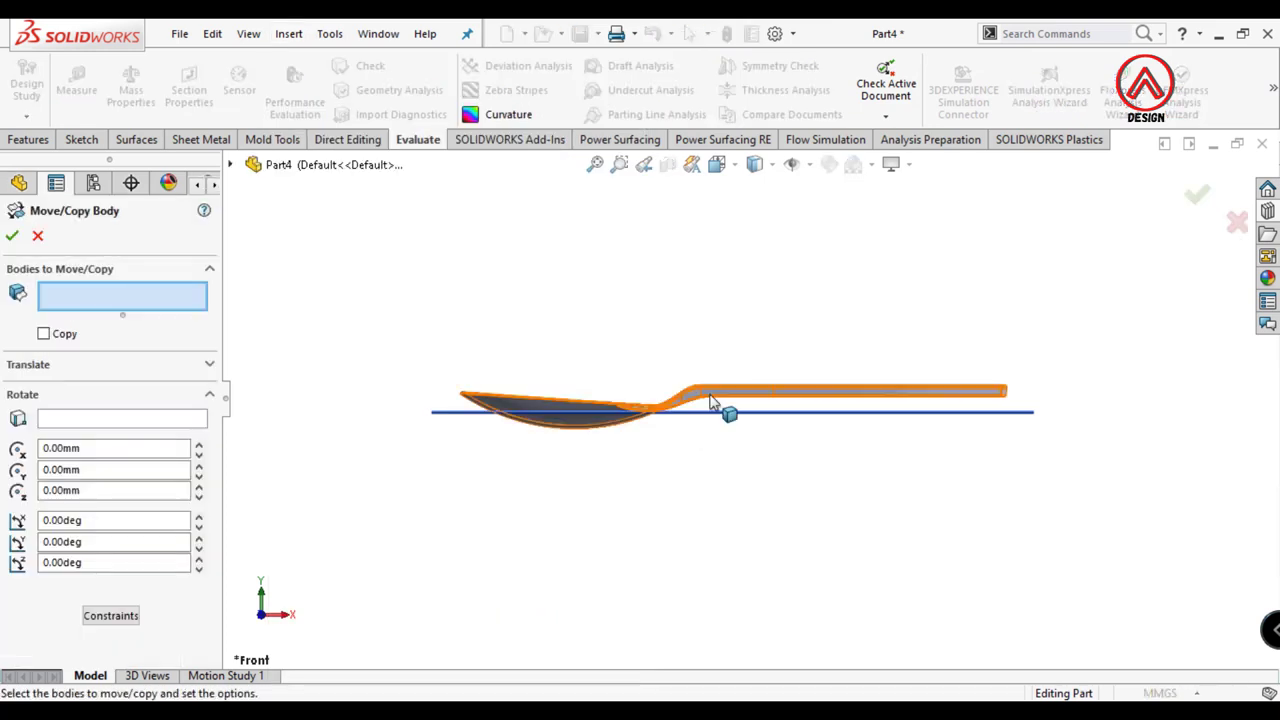
left_click(718, 402)
left_click(90, 395)
left_click(97, 390)
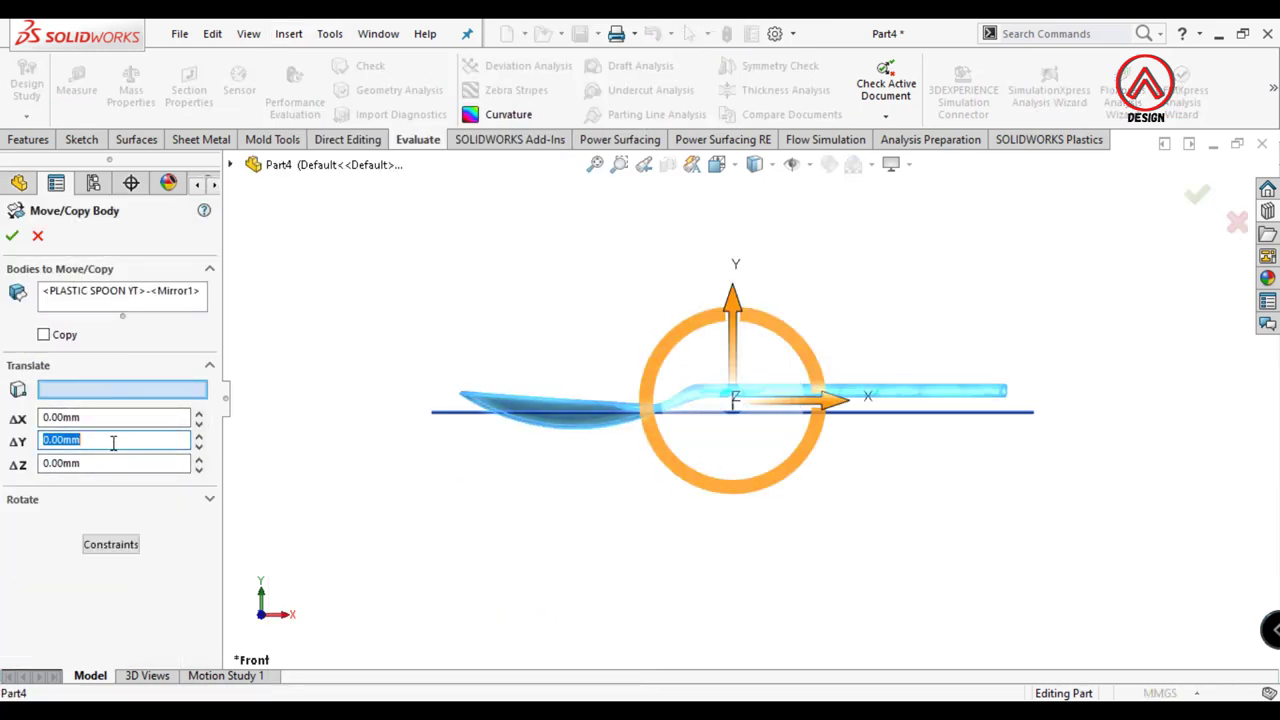
type("-6.99")
key("Return")
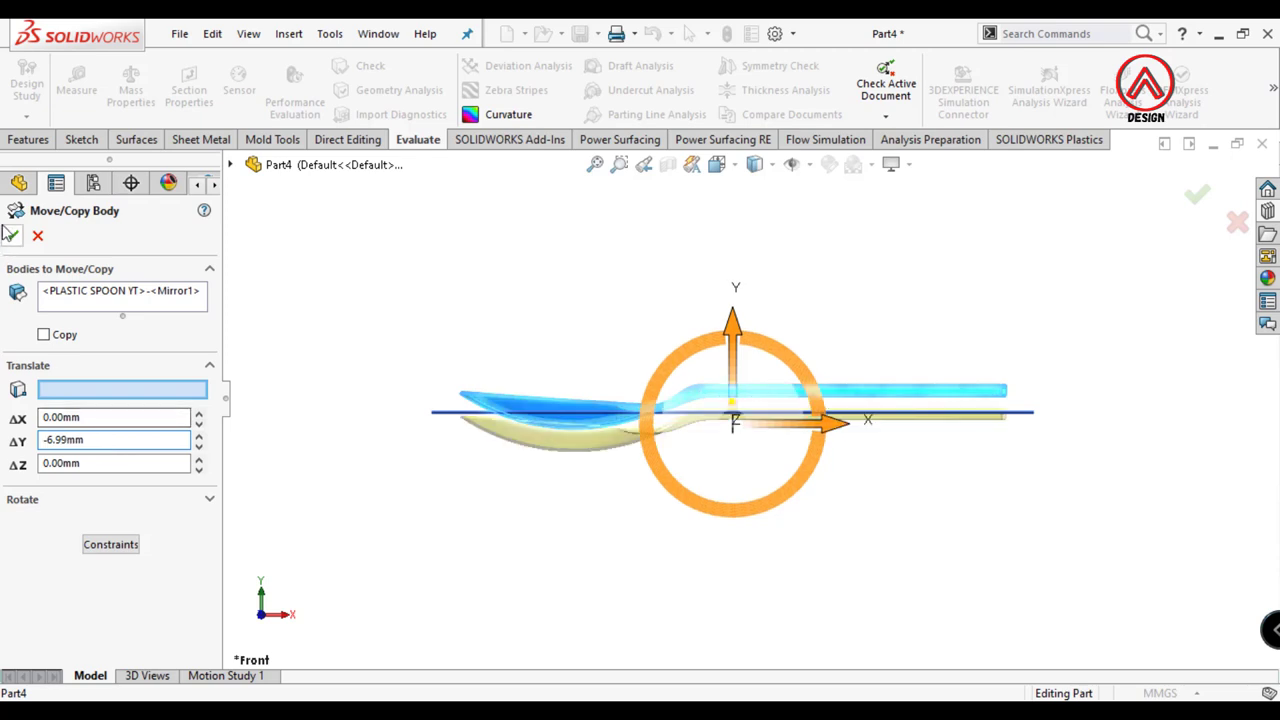
left_click(12, 236)
Step: Sketch a Ø70 circle centred at the origin on Top Plane
left_click(716, 164)
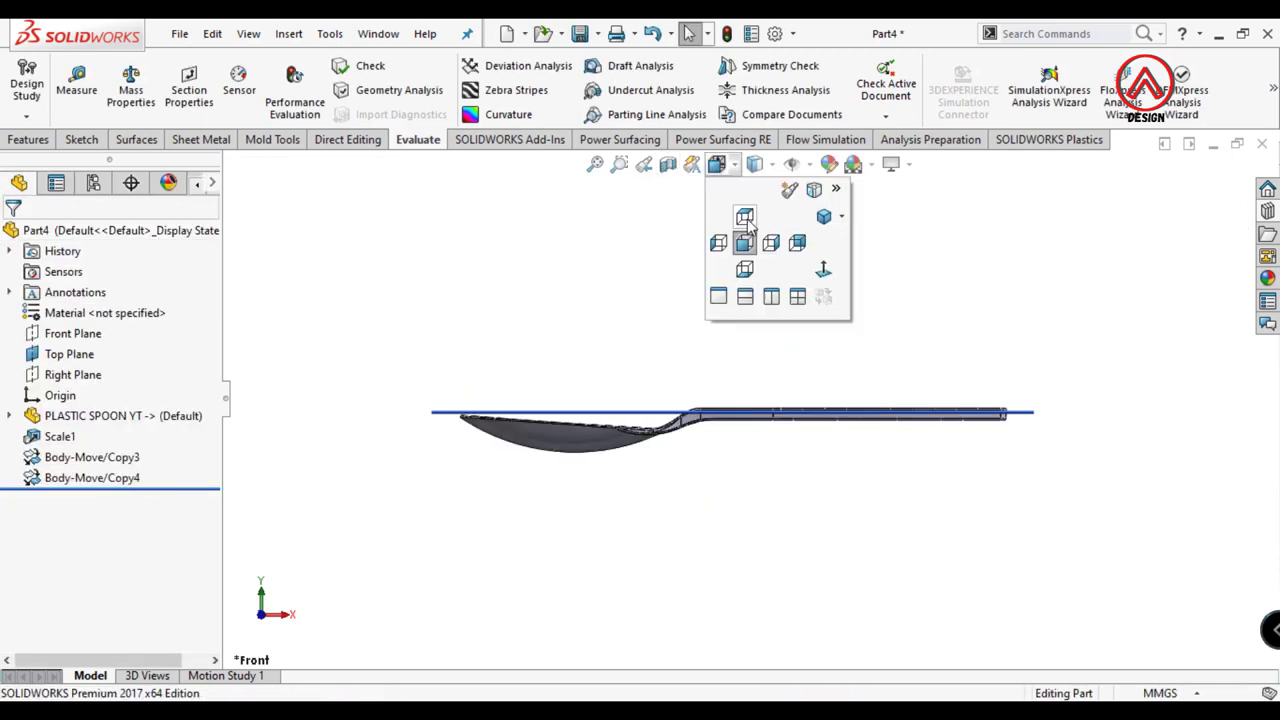
left_click(720, 296)
scroll(741, 400, "down", 3)
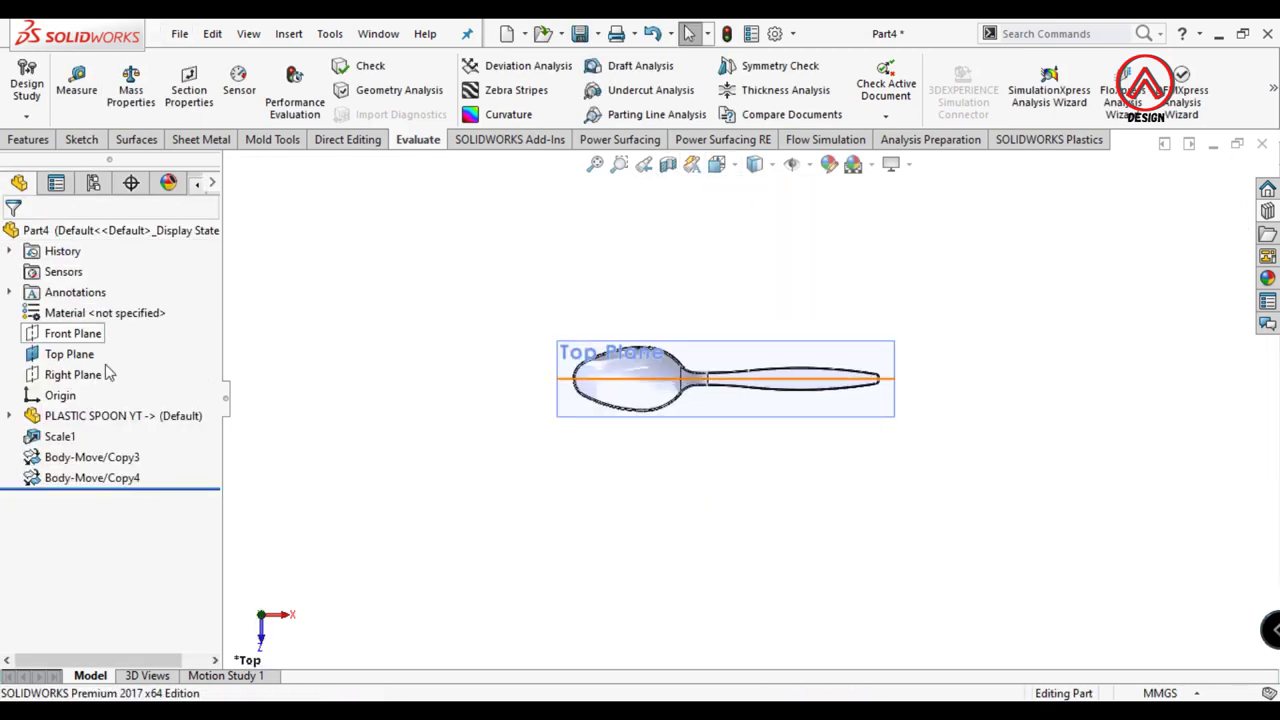
left_click(82, 139)
left_click(26, 80)
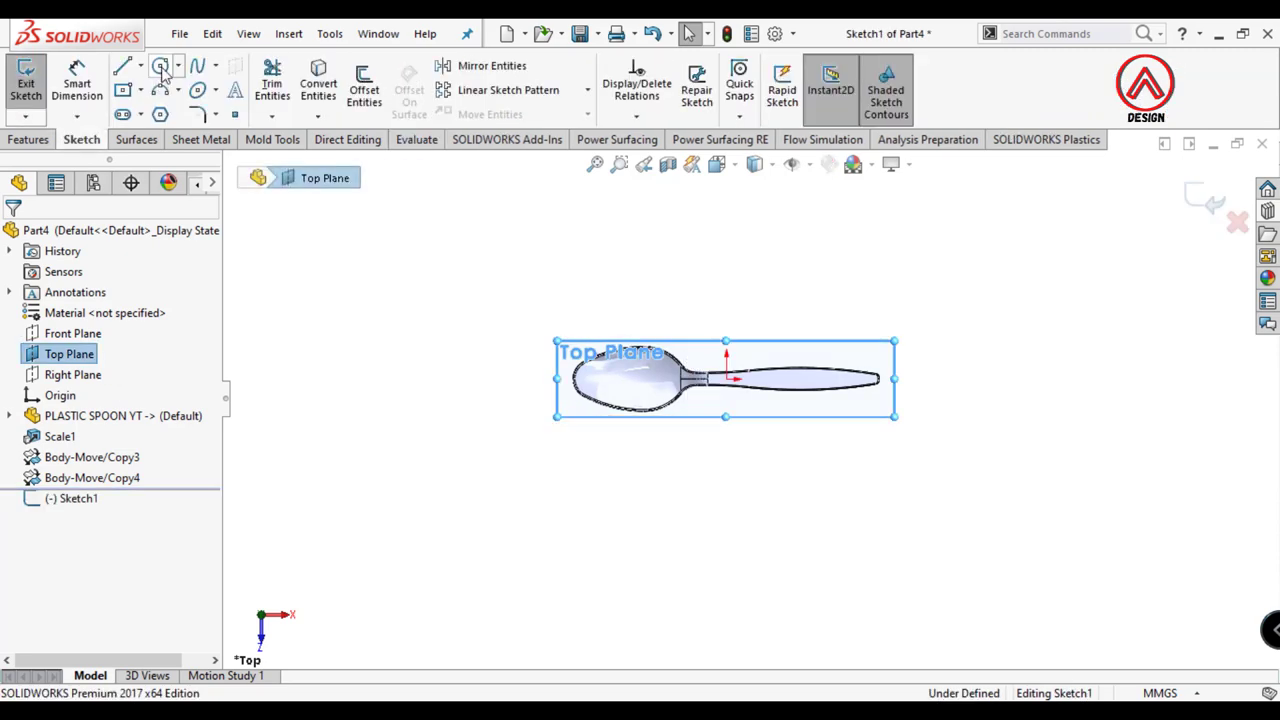
left_click(160, 65)
left_click(707, 370)
left_click(688, 289)
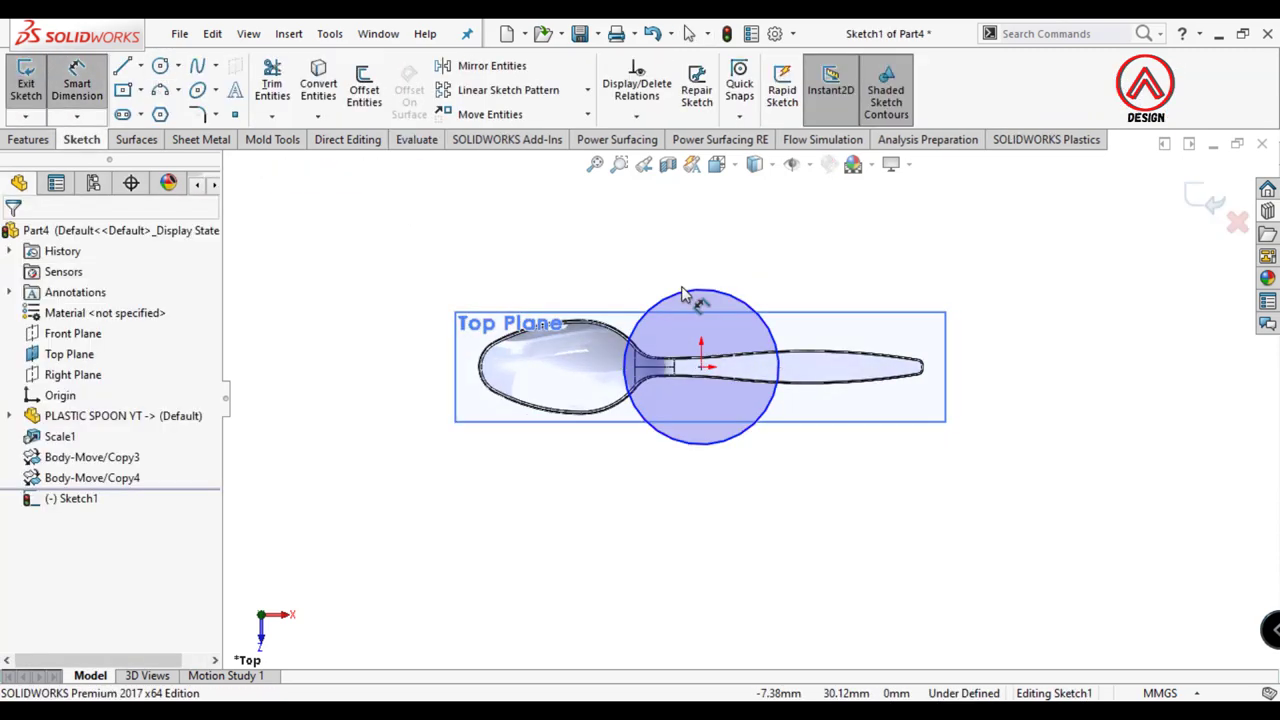
left_click(810, 262)
type("70")
key("Return")
Step: Draw a first centerline from the origin and attempt to dimension it
scroll(884, 333, "down", 2)
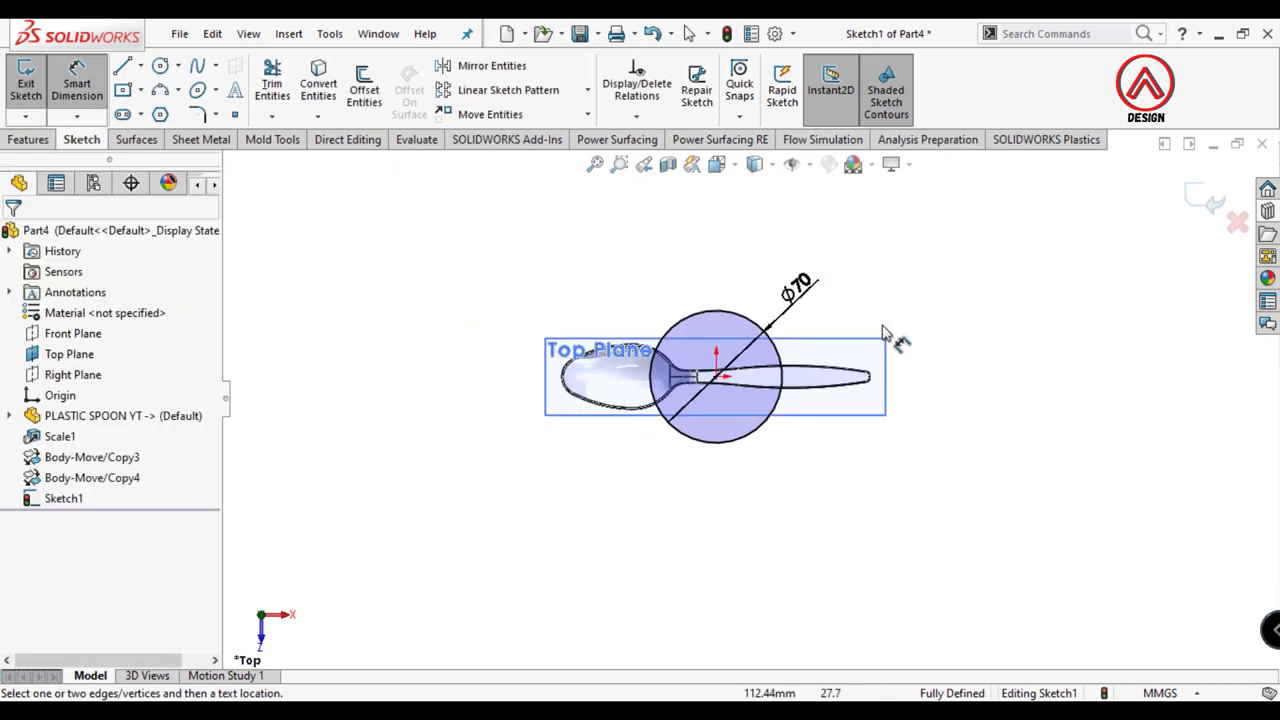
left_click(167, 112)
scroll(743, 371, "up", 3)
left_click(611, 371)
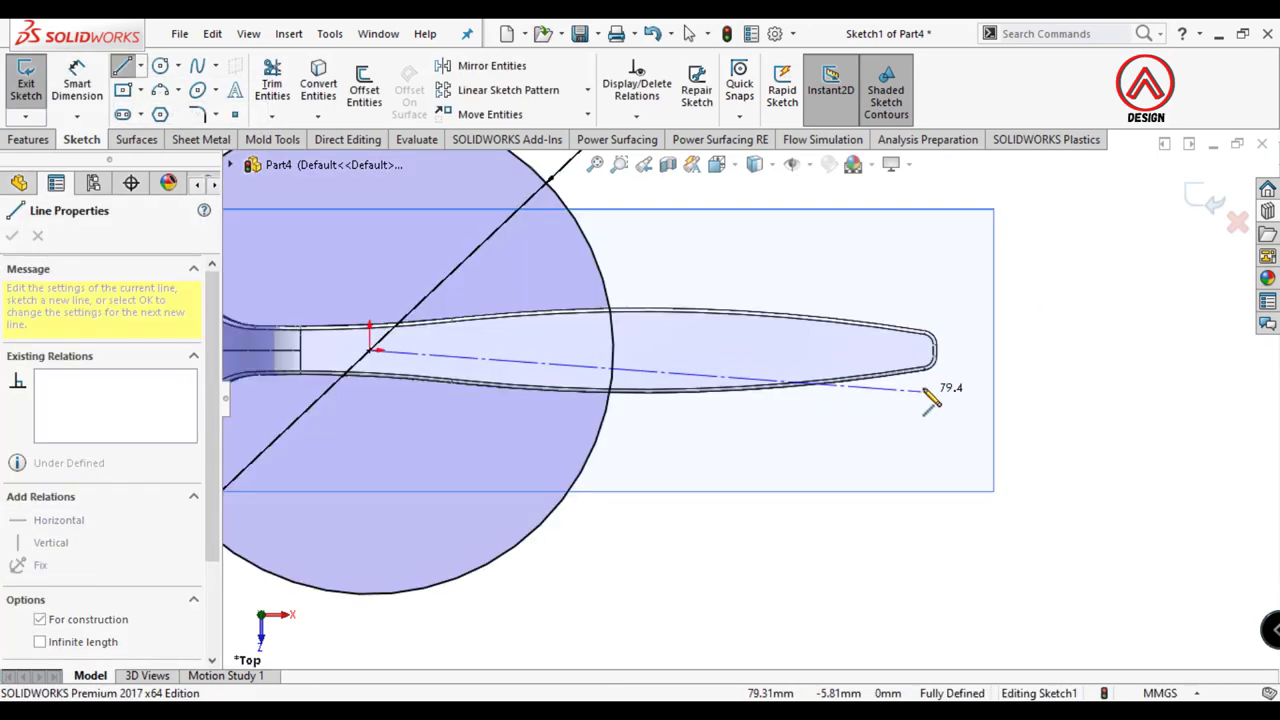
scroll(918, 352, "up", 3)
left_click(62, 88)
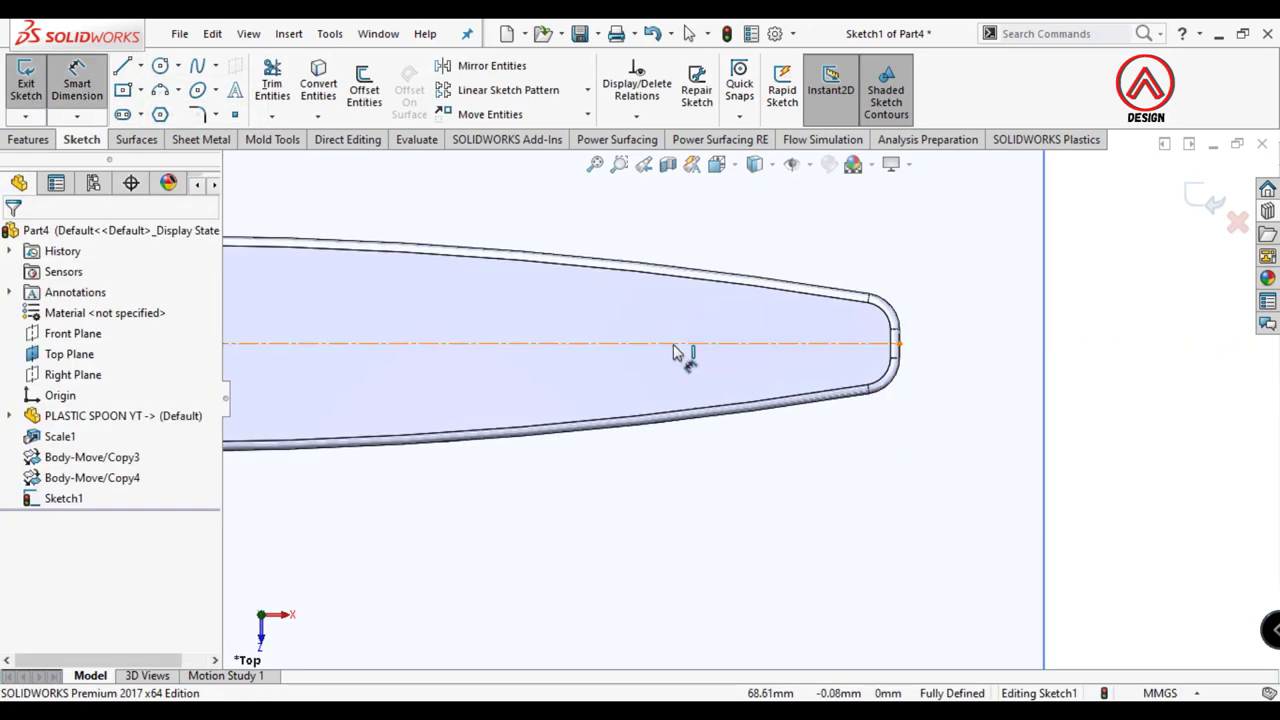
left_click(677, 345)
scroll(745, 400, "down", 2)
scroll(657, 540, "down", 2)
key("Escape")
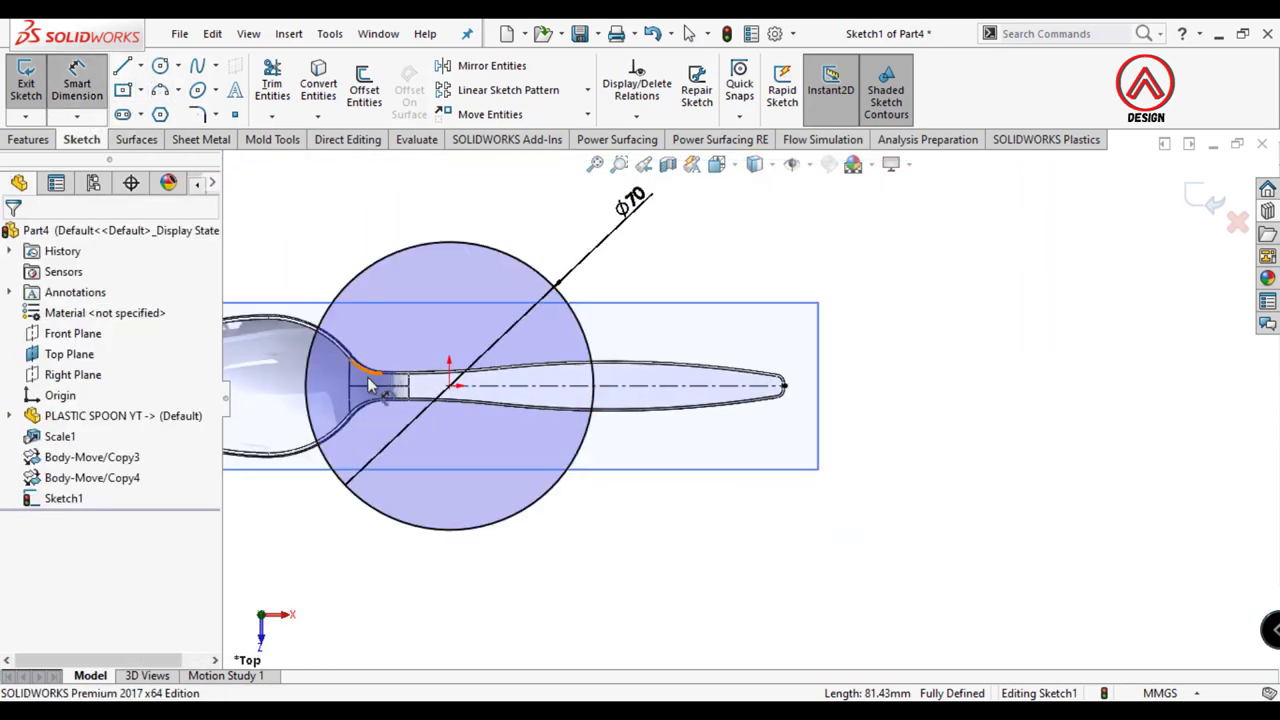
left_click(510, 393)
left_click(646, 571)
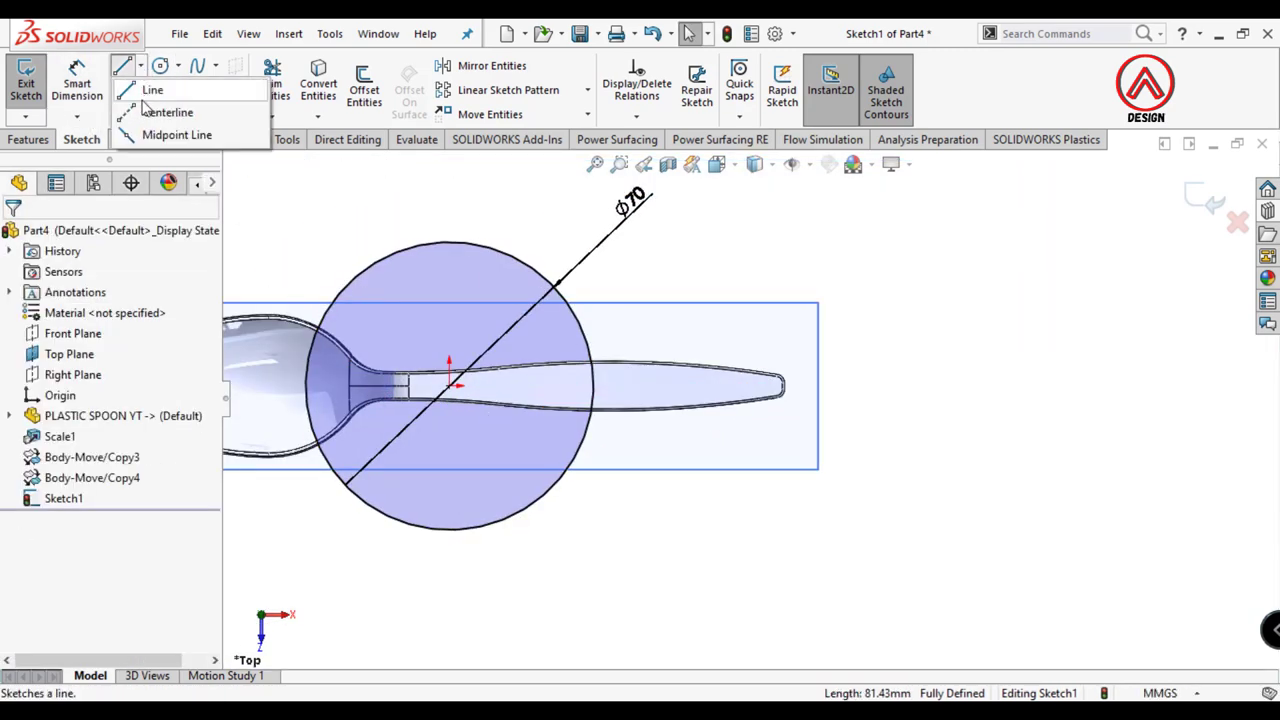
Step: Draw a centerline from the origin to the spoon tip
left_click(148, 111)
left_click(306, 388)
left_click(784, 386)
scroll(784, 390, "up", 3)
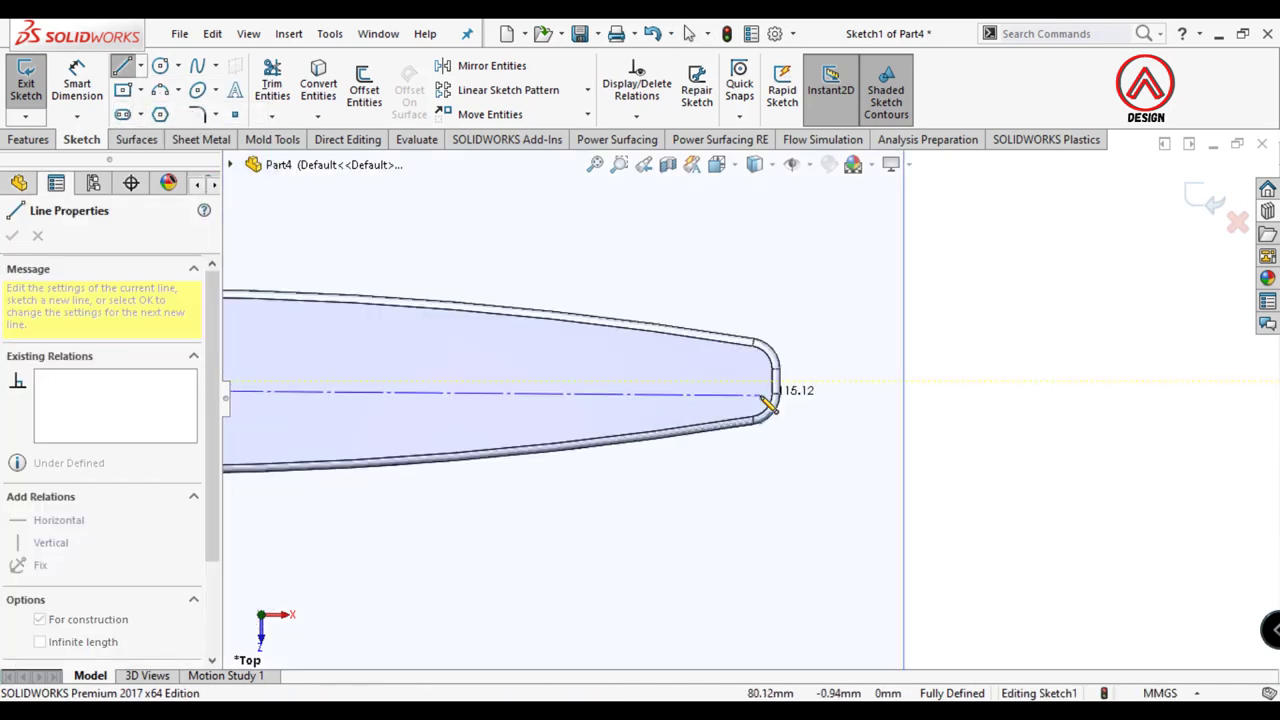
scroll(784, 395, "up", 2)
key("Escape")
Step: Check the centerline's length, then exit the sketch
left_click(603, 364)
scroll(590, 450, "down", 1)
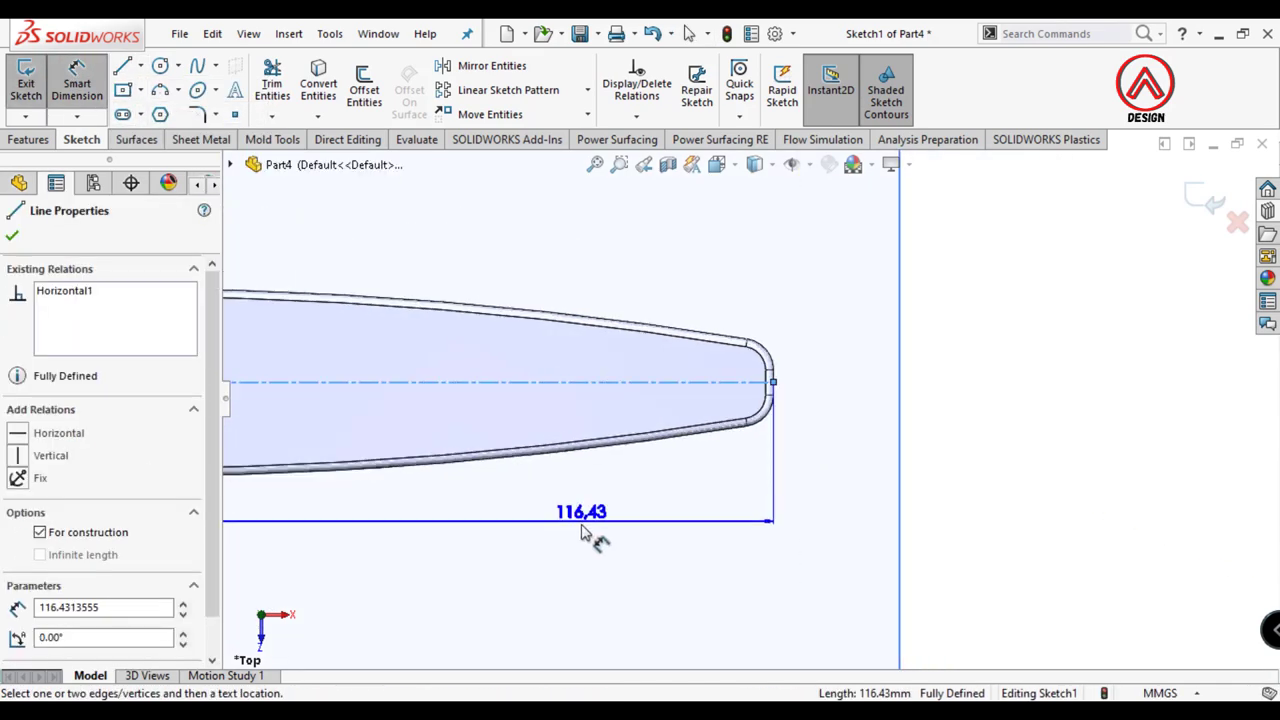
key("Escape")
scroll(610, 495, "down", 2)
scroll(600, 410, "down", 3)
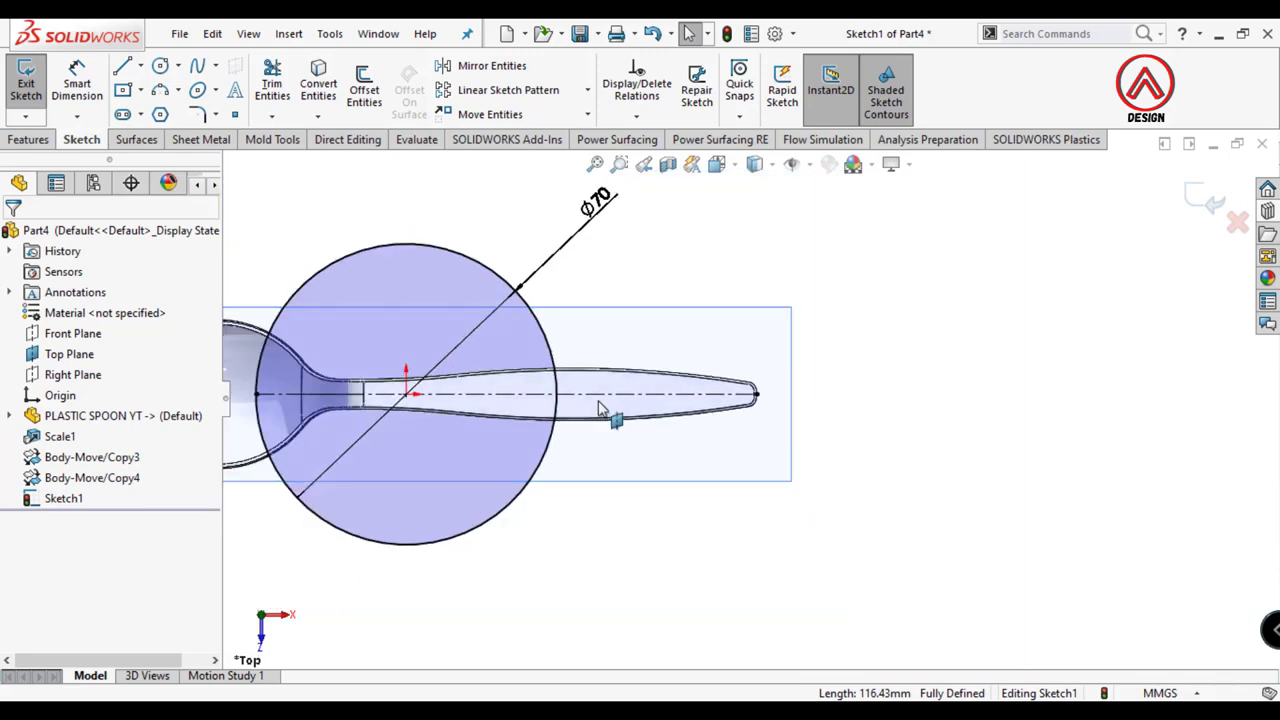
left_click(603, 398)
key("Escape")
scroll(750, 398, "down", 3)
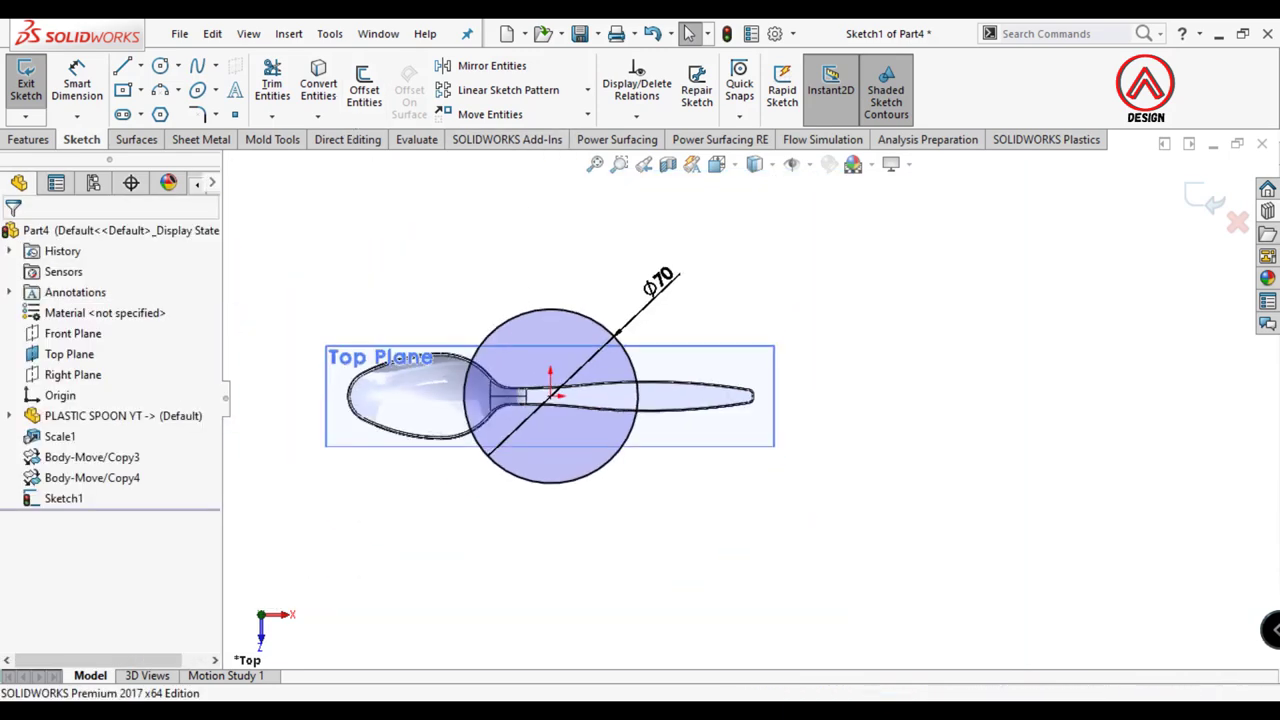
left_click(1208, 205)
Step: Move the spoon body ΔX -116.43 mm with Move/Copy
left_click(288, 33)
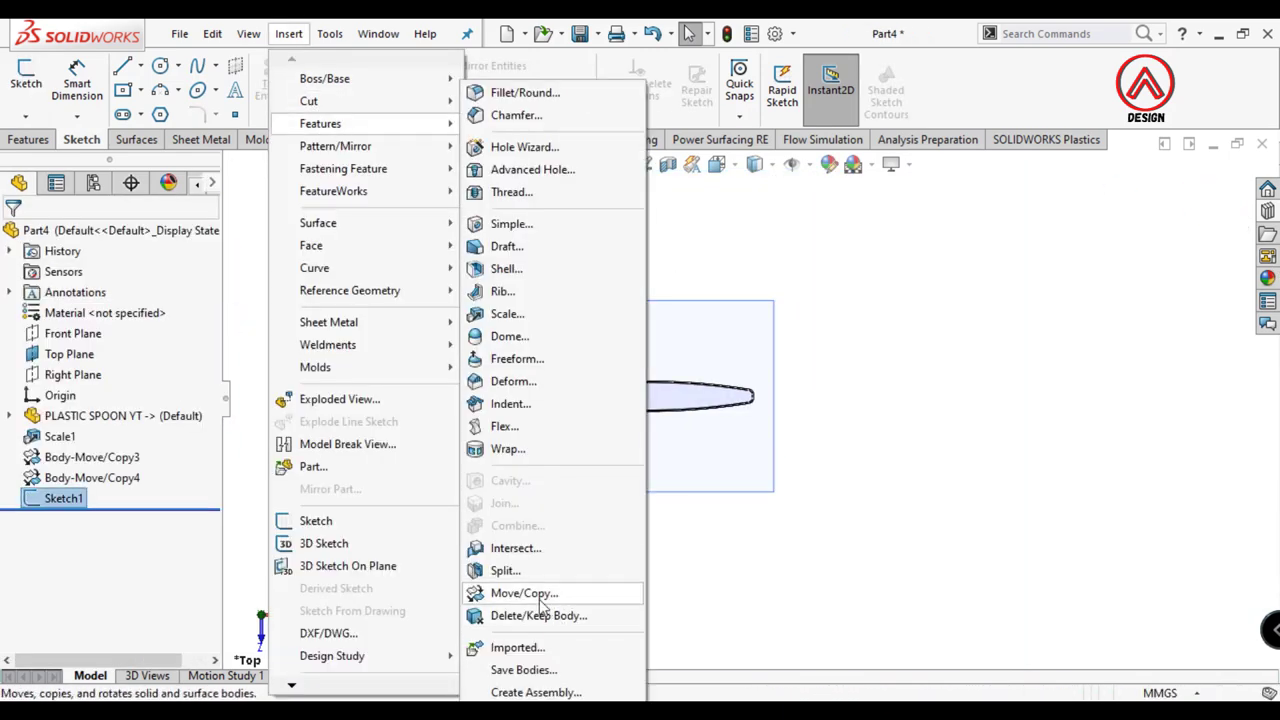
left_click(617, 591)
left_click(651, 401)
type("-116.43")
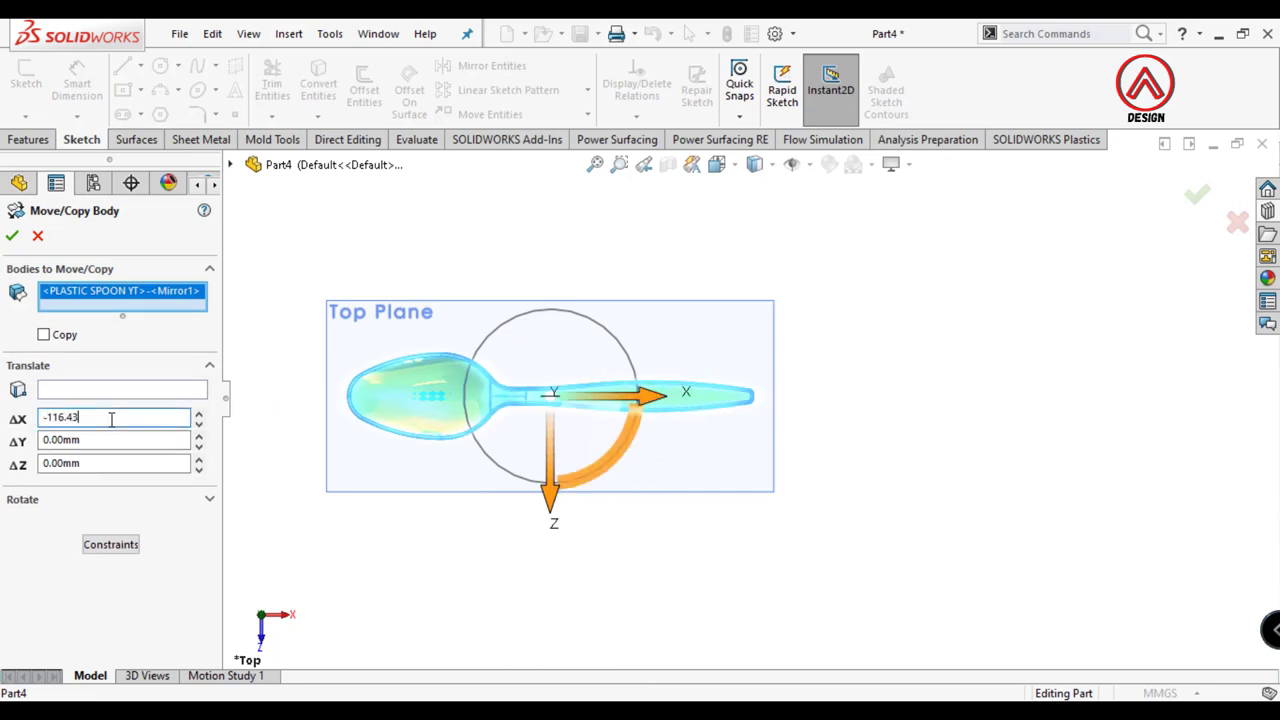
key("Return")
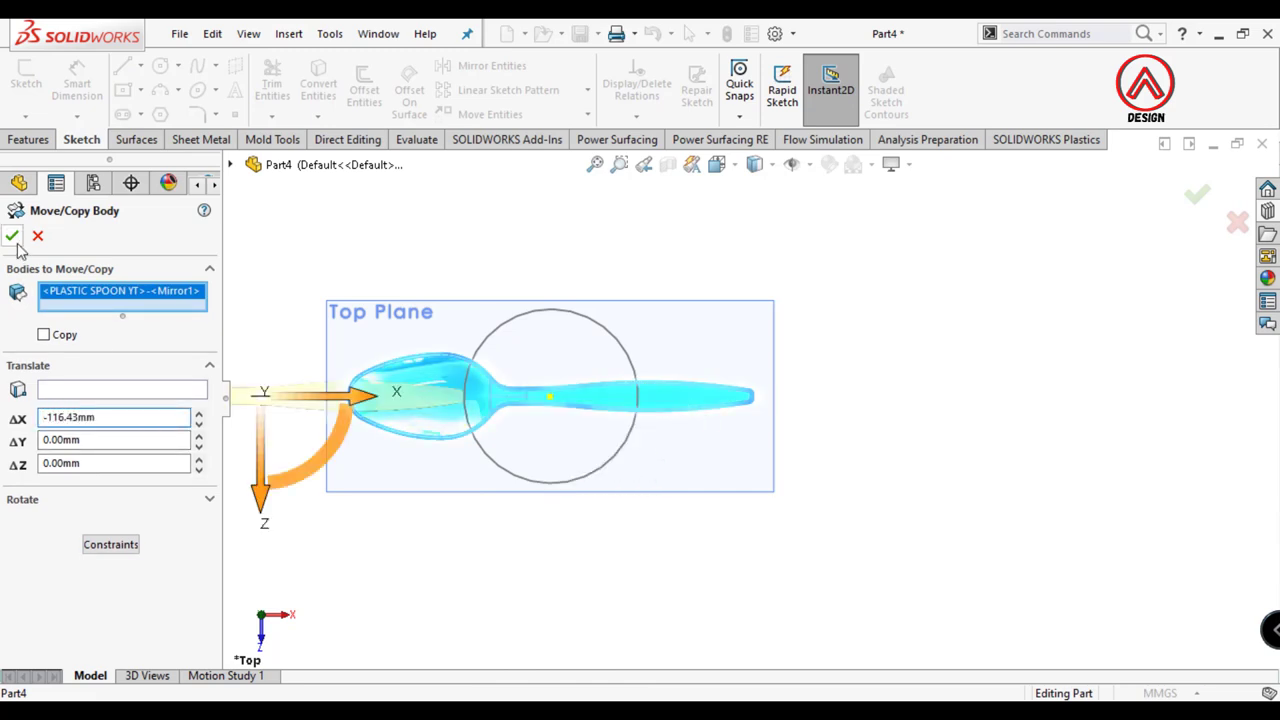
left_click(13, 237)
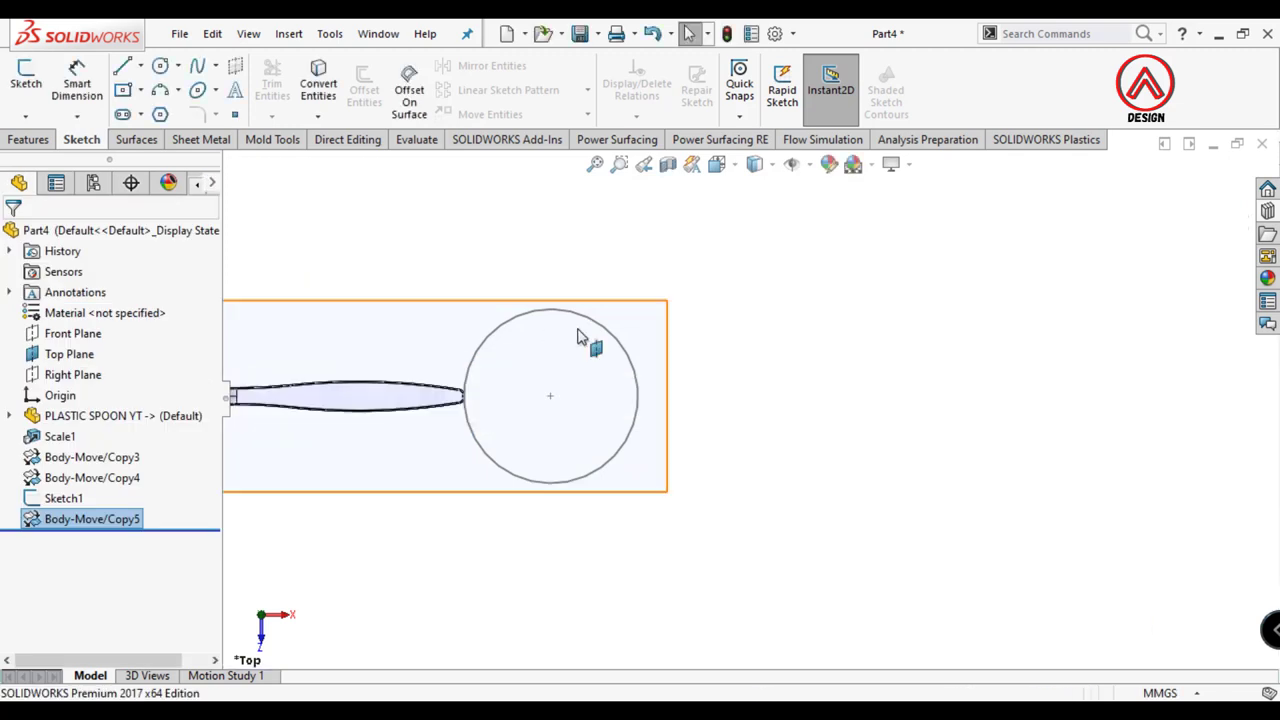
left_click(40, 139)
left_click(749, 90)
left_click(758, 160)
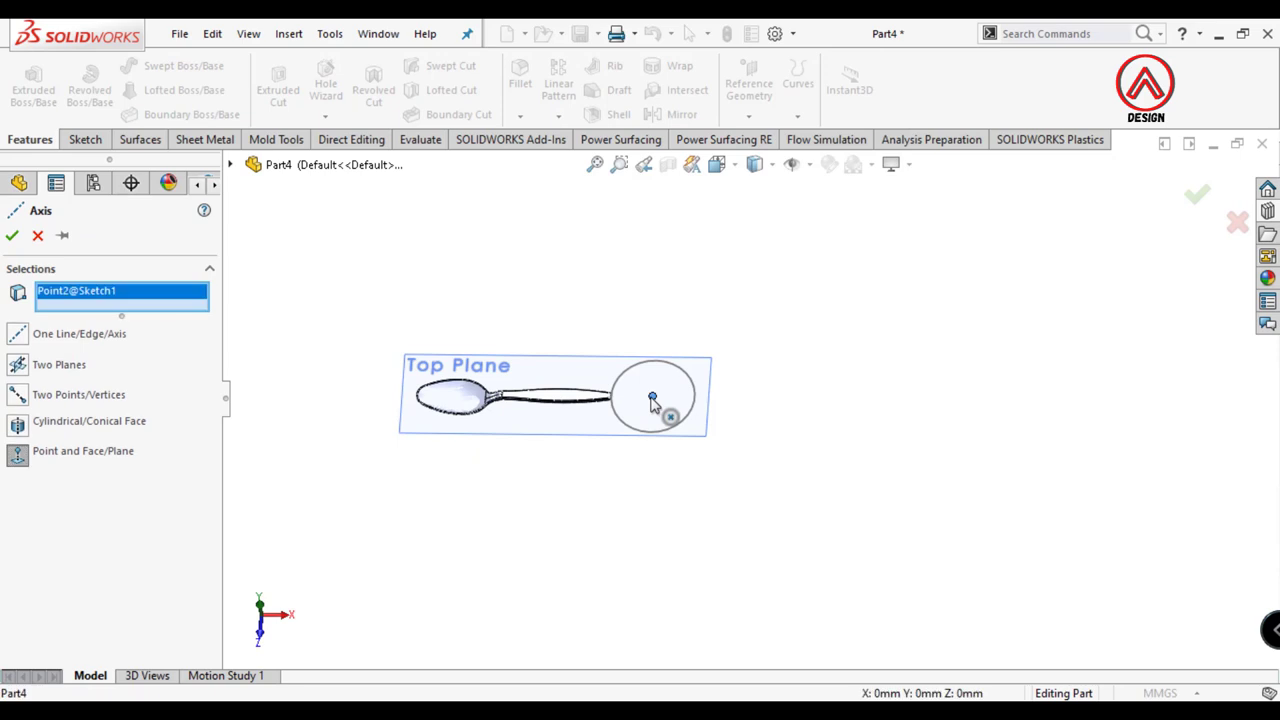
Step: Create Axis1 through the circle's centre point, perpendicular to Top Plane
left_click(592, 375)
left_click(13, 237)
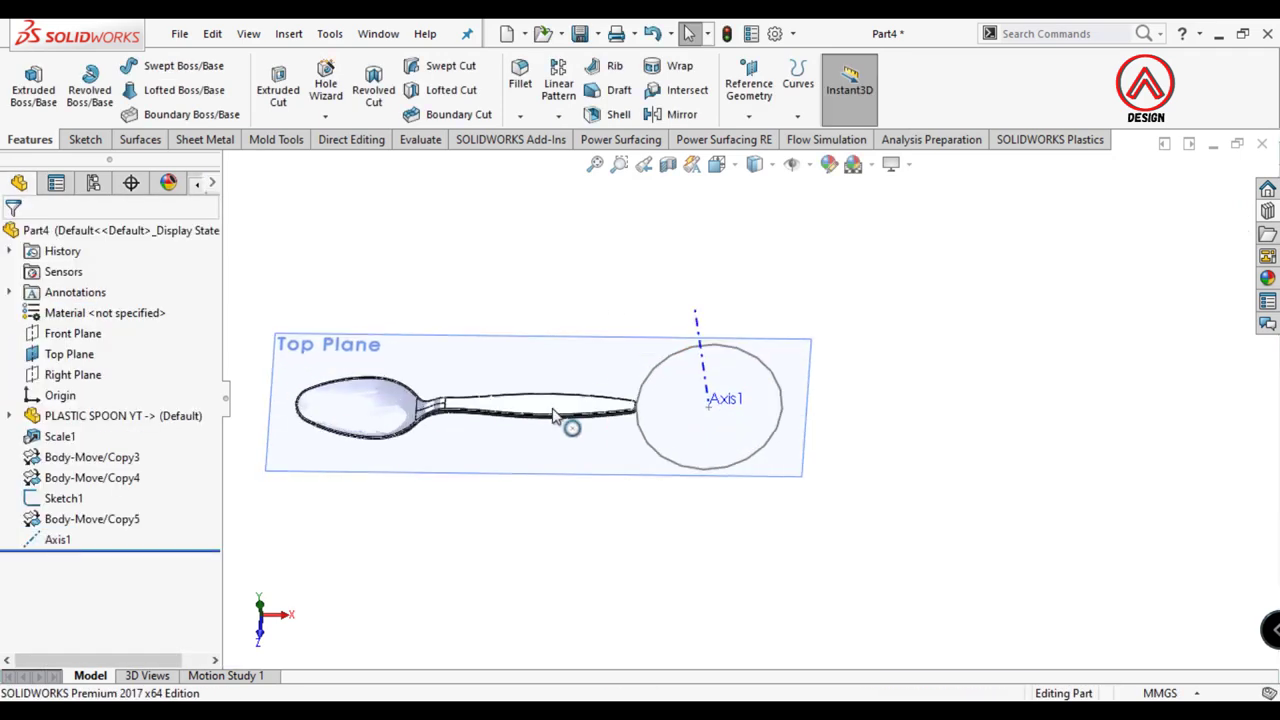
mouse_move(566, 423)
middle_mouse_down()
mouse_move(703, 493)
mouse_move(671, 337)
middle_mouse_up()
left_click(746, 540)
Step: Run a draft analysis against Top Plane, showing the spoon as mostly negative draft
left_click(420, 139)
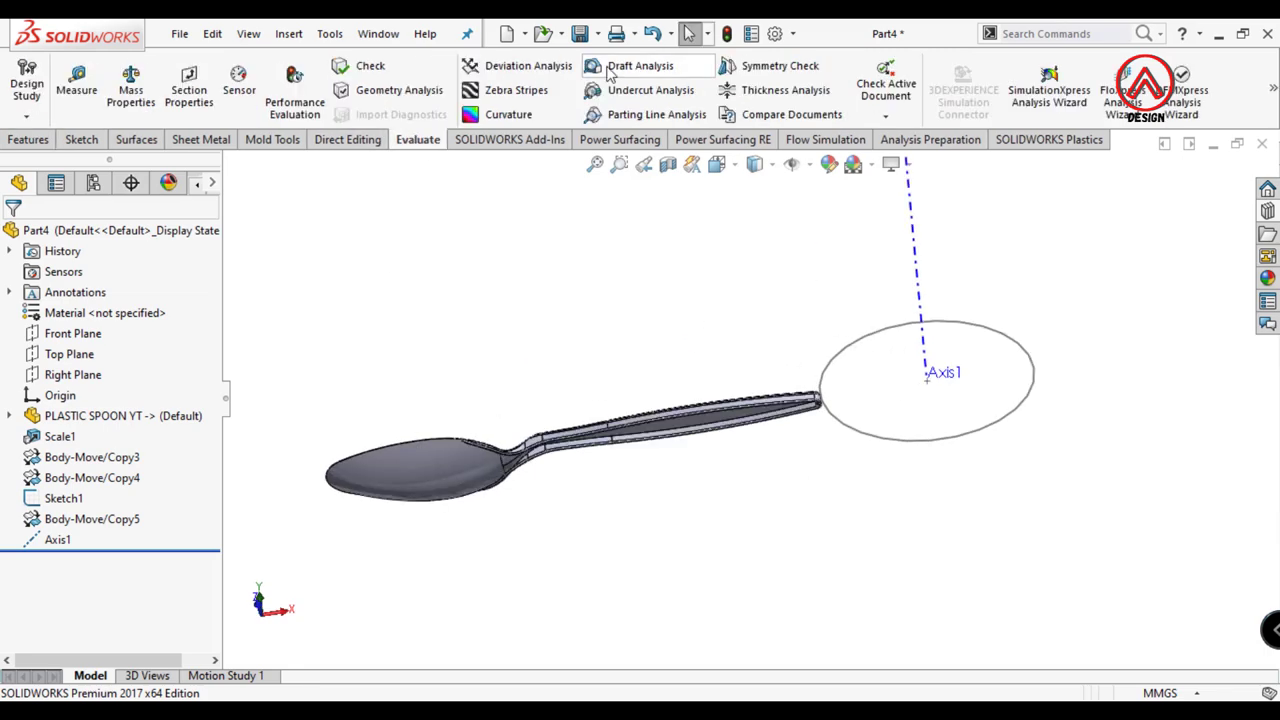
left_click(610, 70)
middle_click_drag(392, 261, 337, 189)
left_click(230, 164)
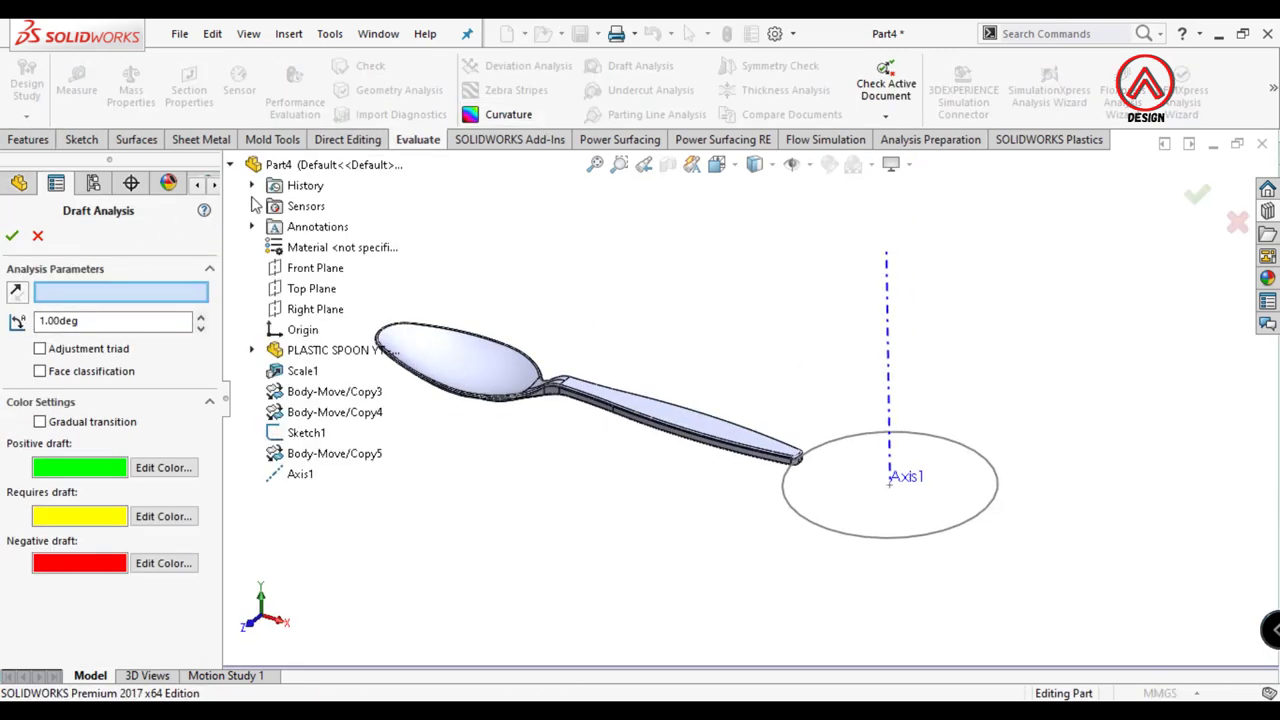
left_click(288, 290)
left_click(12, 236)
middle_click_drag(506, 437, 543, 451)
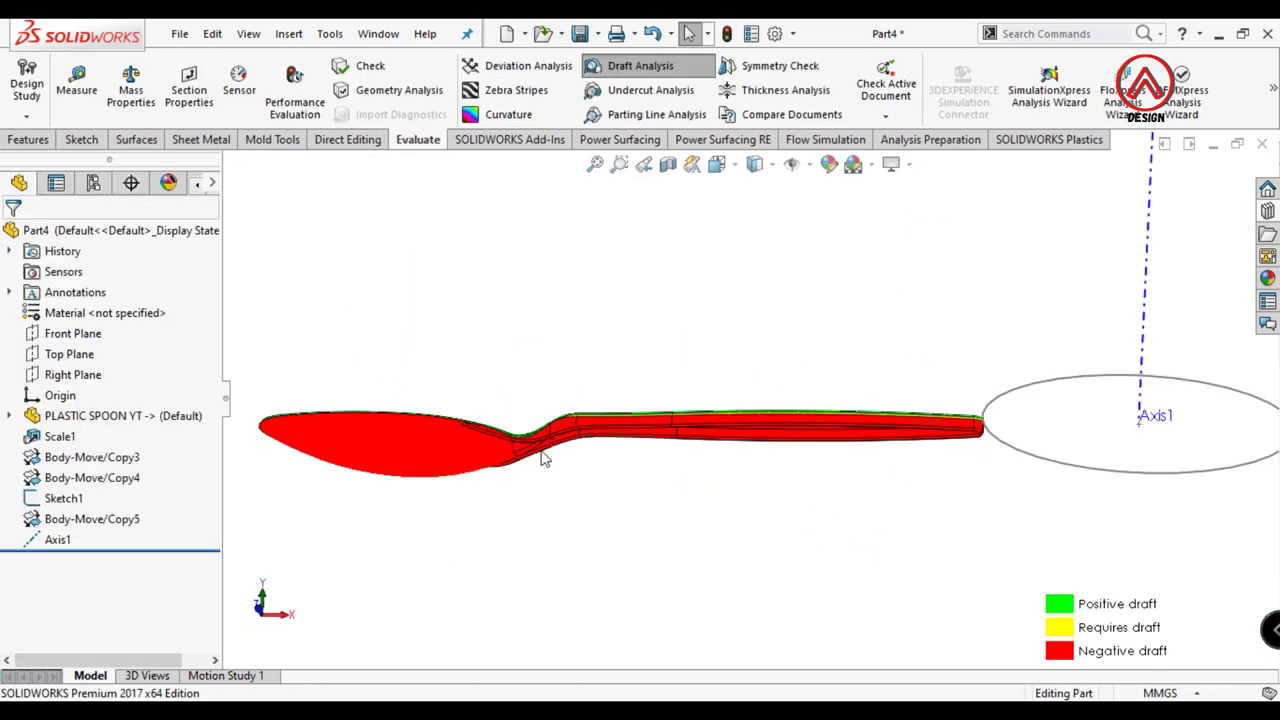
scroll(527, 408, "down", 3)
left_click(133, 142)
Step: Start a 0.00mm offset surface and select the first spoon faces, including a curved face
left_click(410, 90)
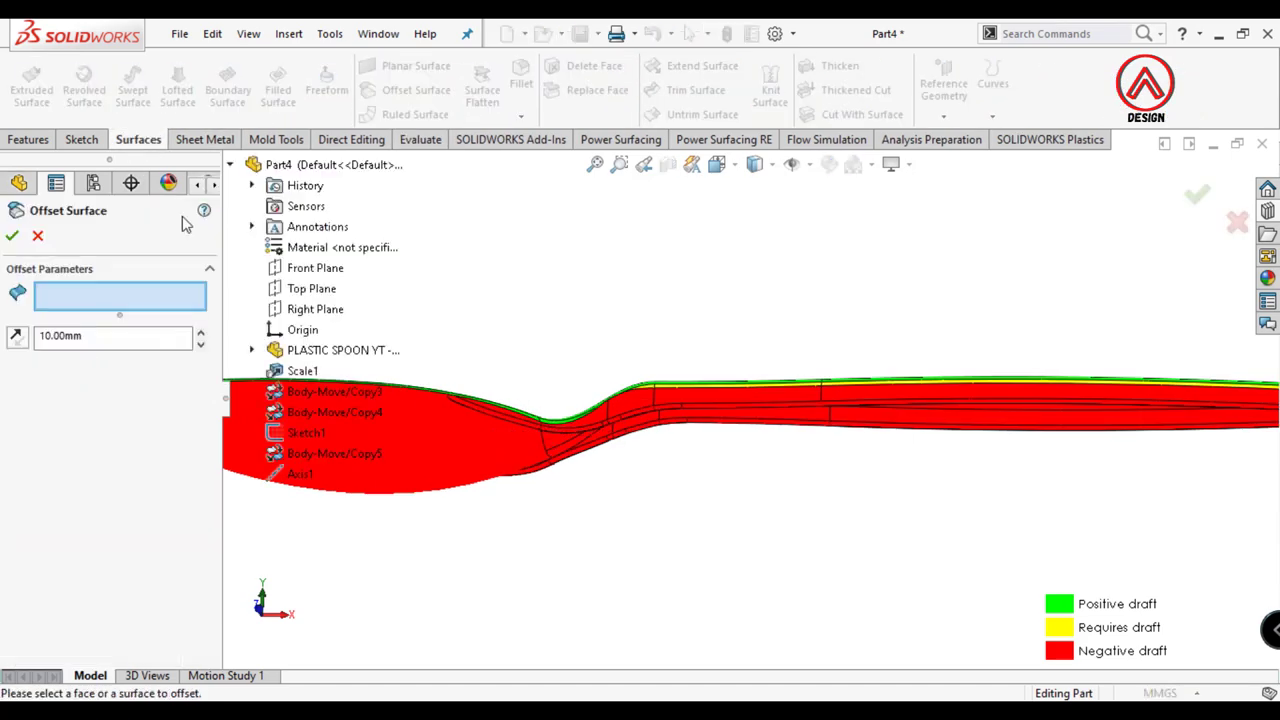
type("0")
key("Tab")
scroll(817, 420, "up", 3)
scroll(608, 443, "down", 3)
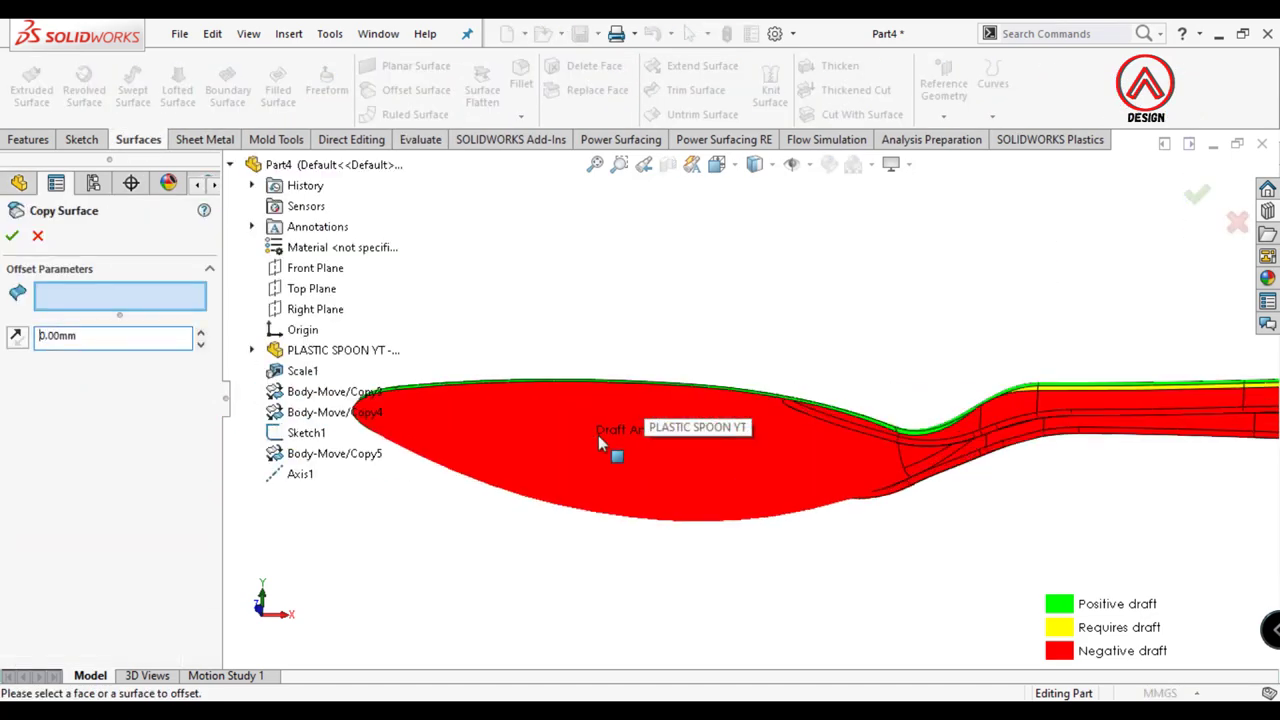
left_click(803, 405)
scroll(803, 405, "down", 5)
scroll(951, 423, "down", 3)
scroll(914, 451, "down", 3)
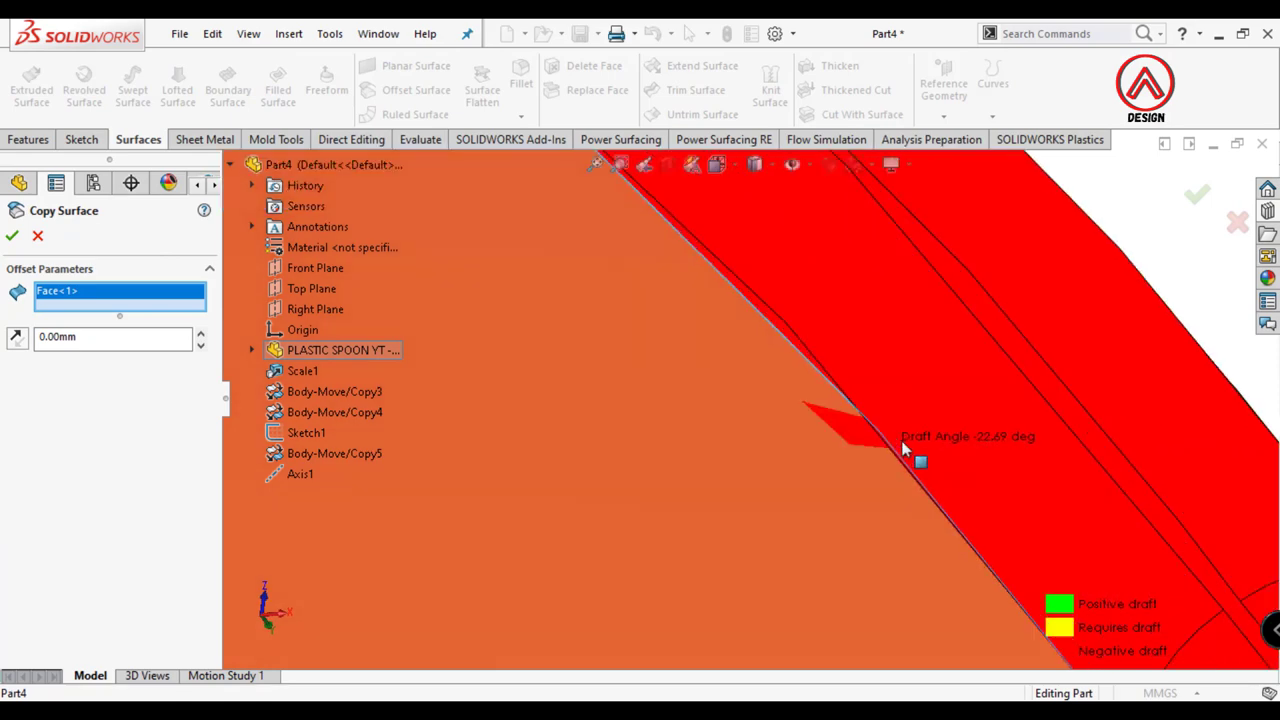
scroll(766, 346, "down", 2)
left_click(766, 346)
left_click(901, 368)
scroll(901, 368, "up", 3)
left_click(905, 377)
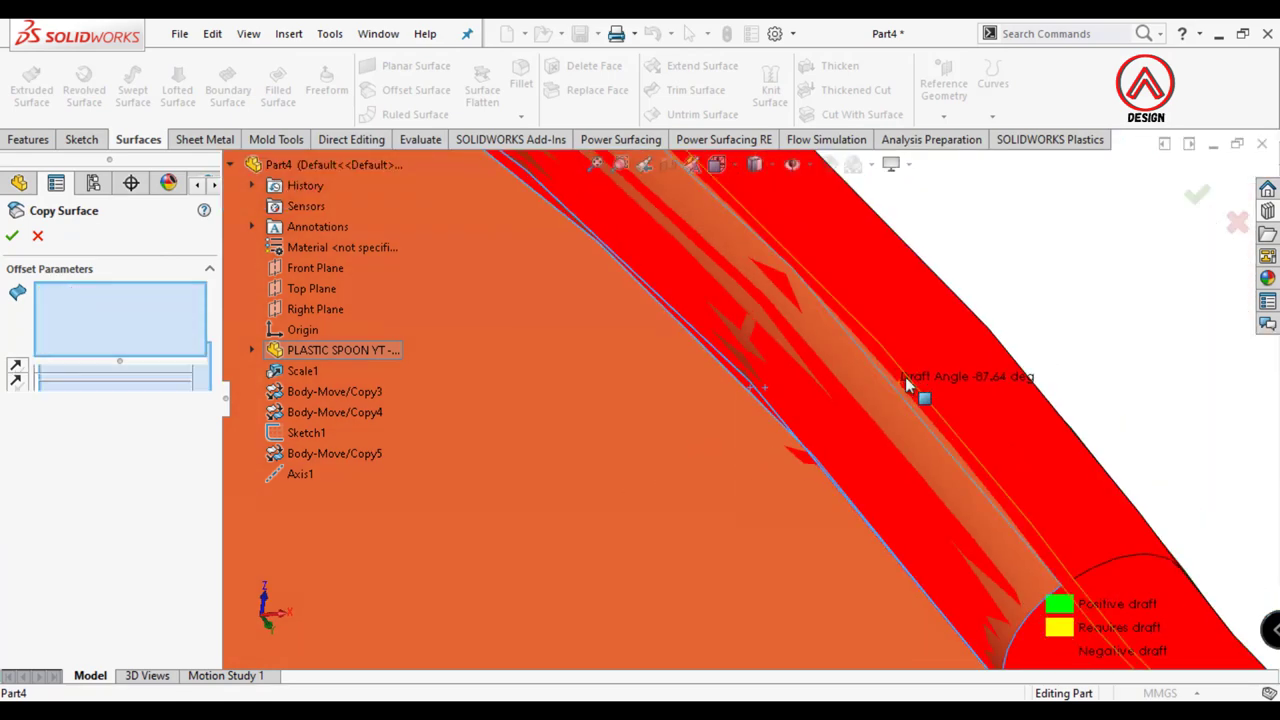
scroll(886, 380, "down", 2)
scroll(916, 488, "down", 3)
left_click(916, 488)
left_click(914, 571)
left_click(914, 571)
scroll(966, 429, "up", 3)
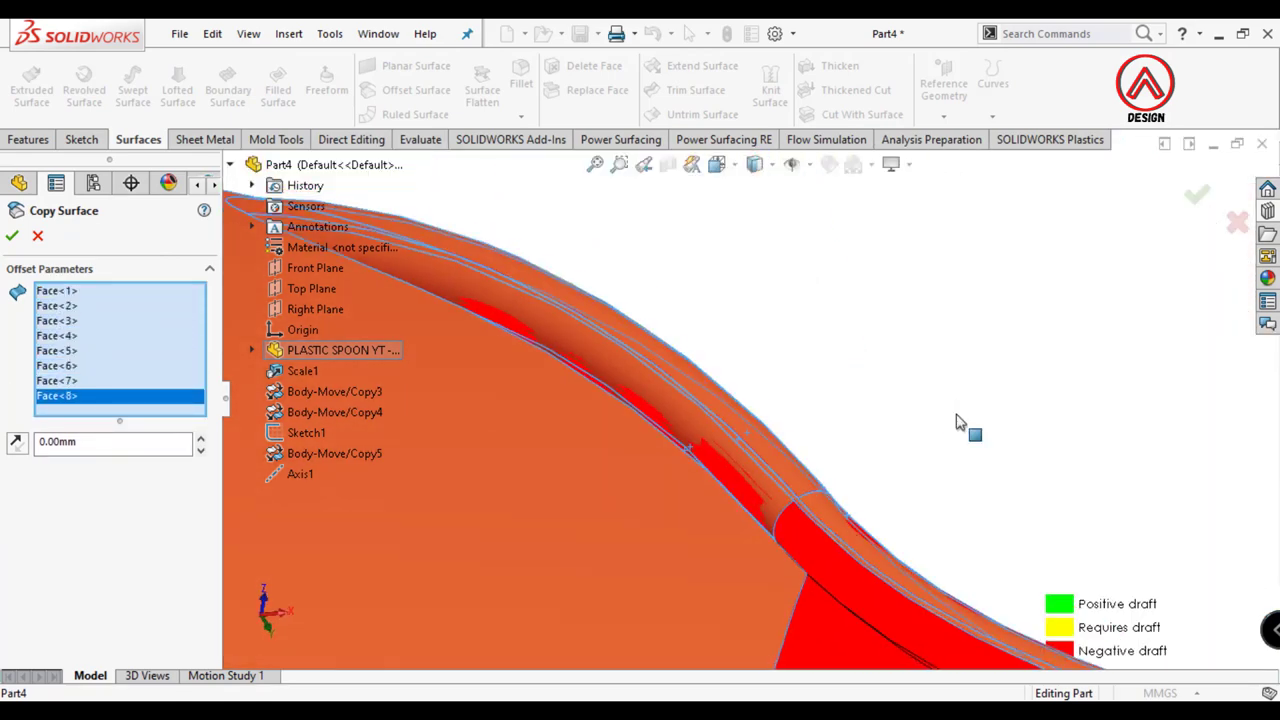
scroll(857, 606, "down", 3)
left_click(857, 606)
left_click(862, 655)
scroll(934, 606, "down", 2)
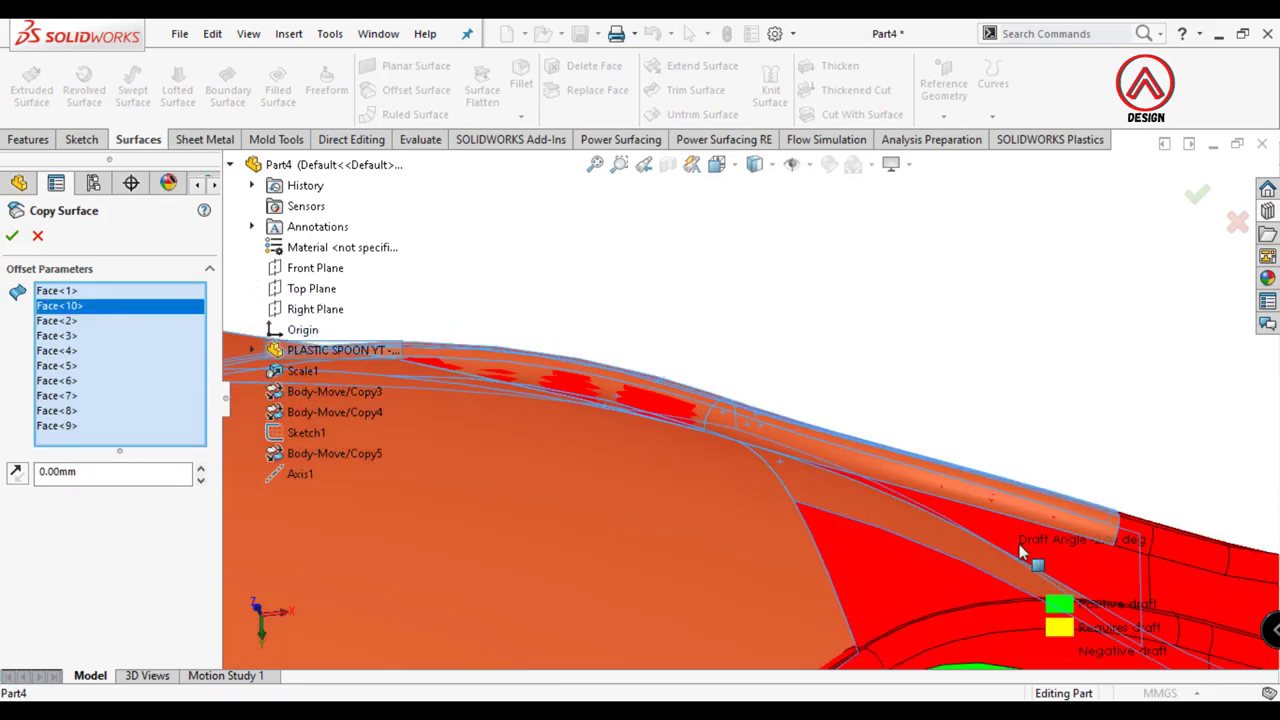
scroll(1037, 560, "down", 2)
scroll(811, 523, "down", 2)
scroll(955, 400, "up", 2)
left_click(970, 353)
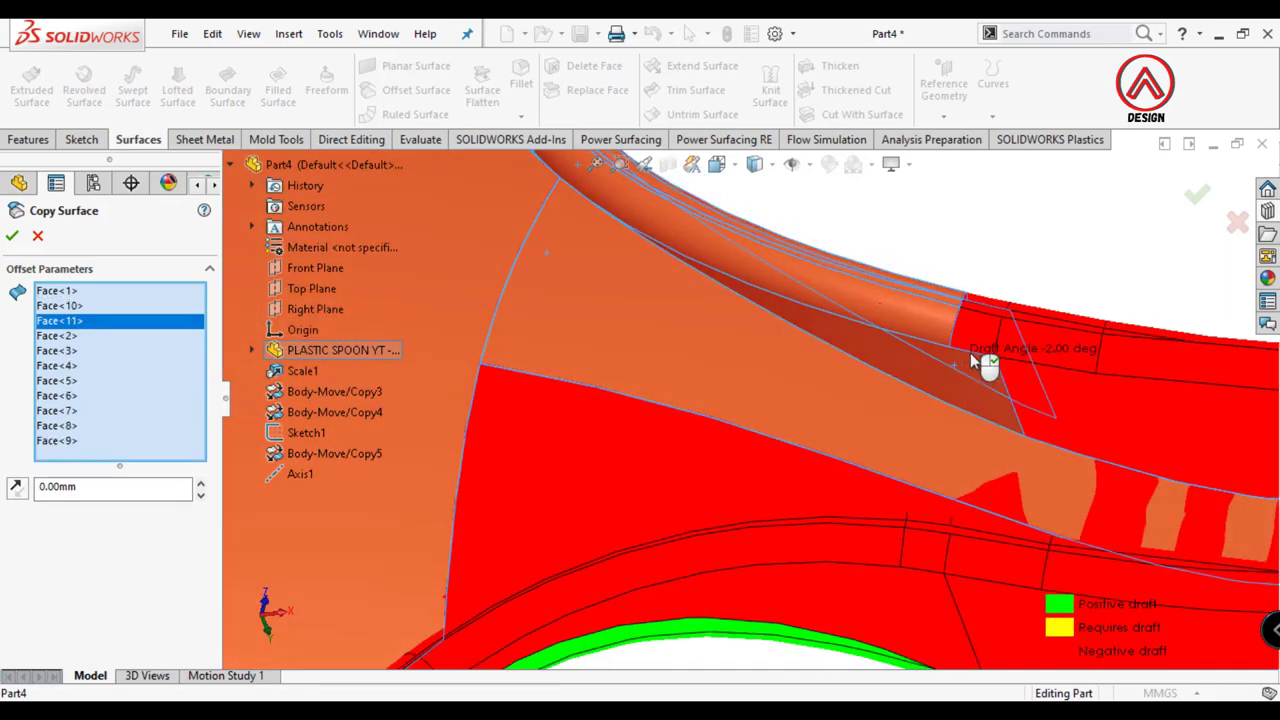
scroll(771, 380, "up", 3)
scroll(655, 506, "down", 3)
Step: Add the curved band faces and red band faces to the offset selection
left_click(655, 506)
scroll(800, 394, "down", 2)
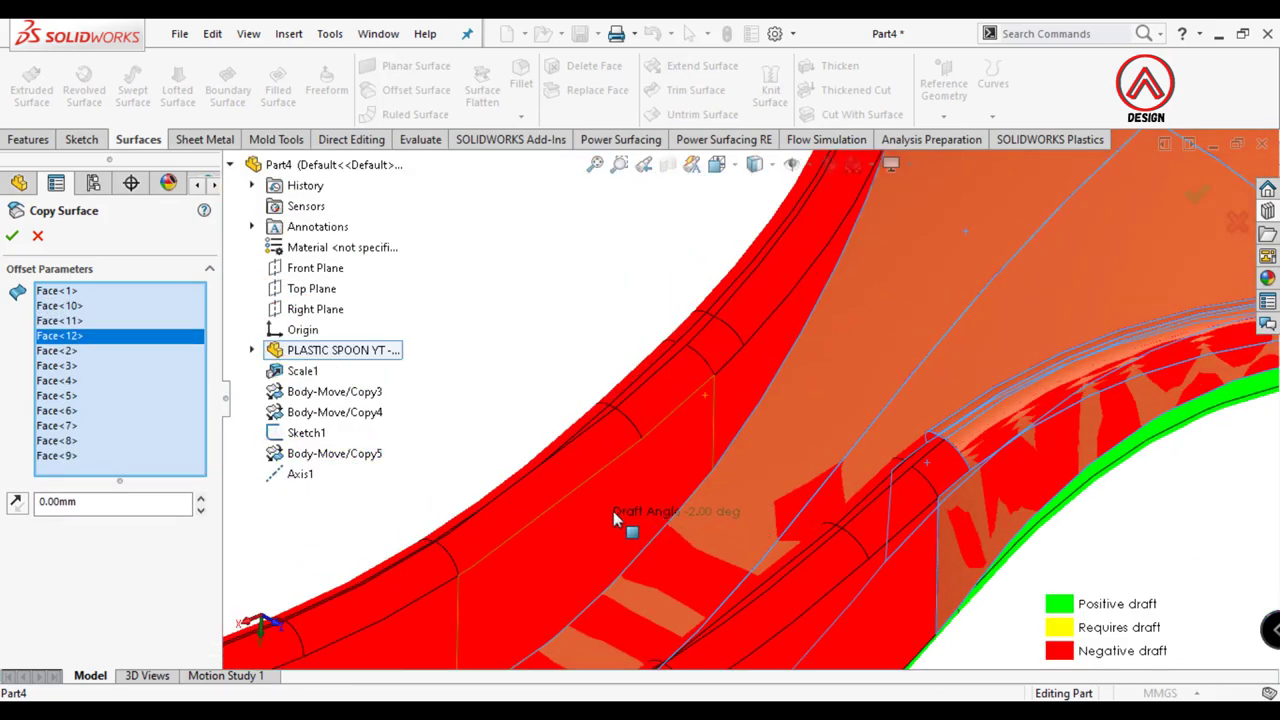
left_click(623, 523)
left_click(651, 449)
left_click(694, 367)
left_click(757, 334)
left_click(697, 374)
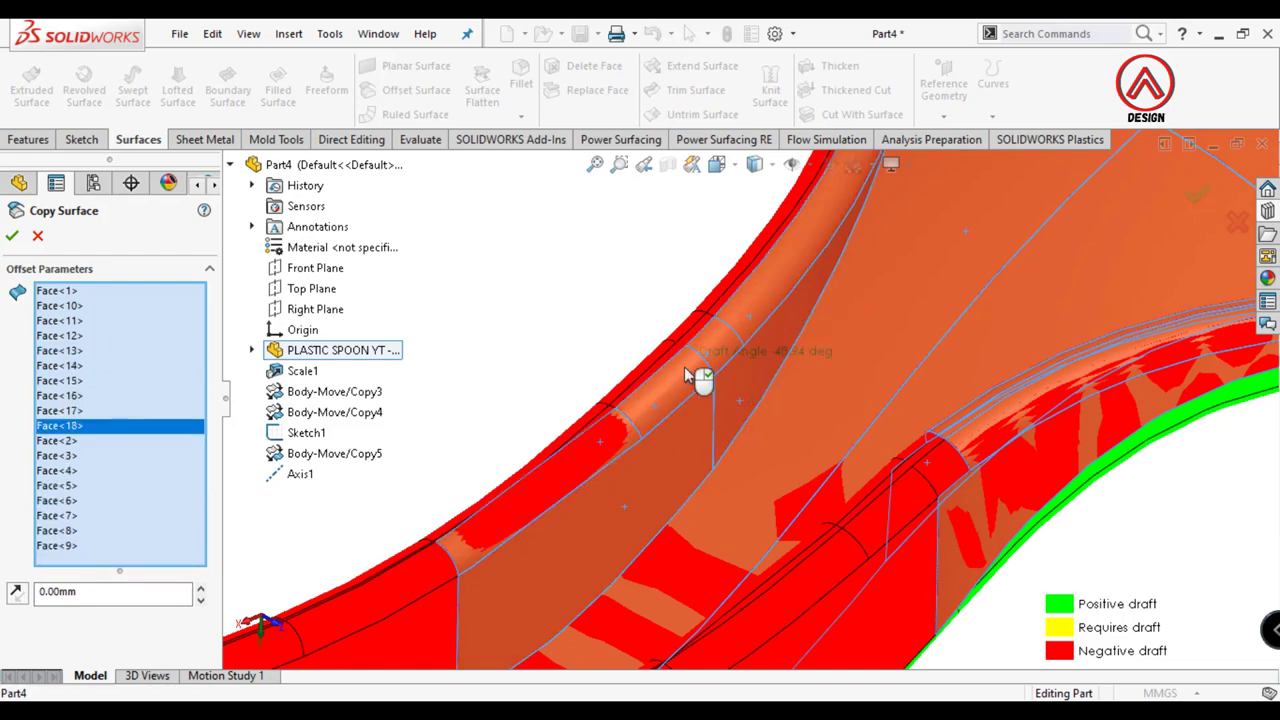
scroll(634, 400, "down", 2)
scroll(650, 380, "down", 2)
left_click(668, 355)
left_click(709, 371)
scroll(806, 346, "up", 2)
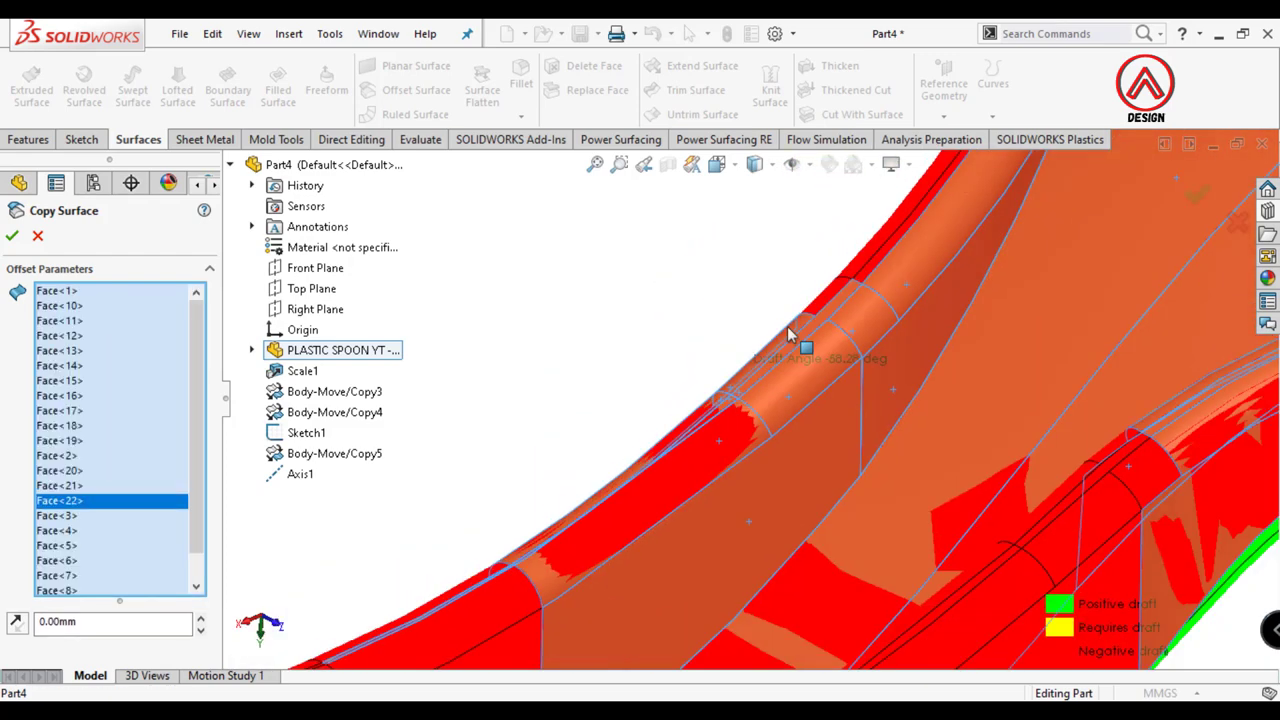
scroll(809, 371, "down", 2)
left_click(843, 318)
scroll(843, 318, "up", 2)
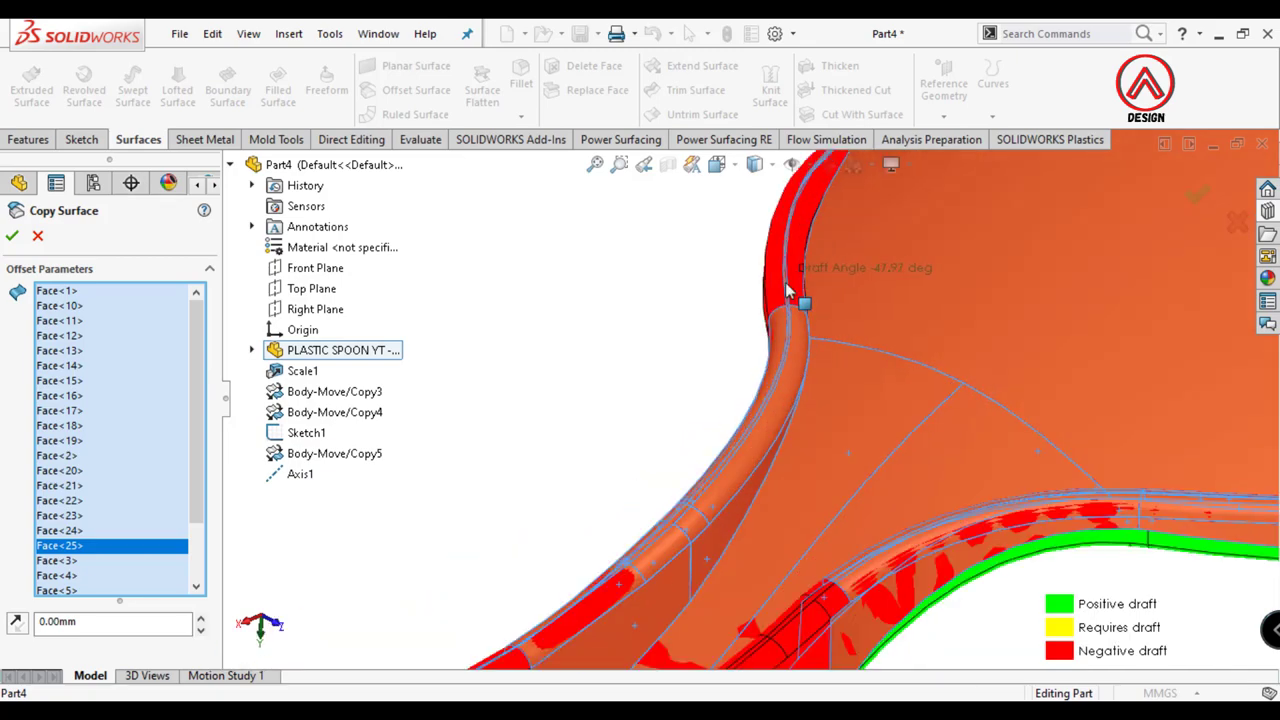
scroll(703, 369, "down", 3)
left_click(843, 365)
scroll(843, 365, "up", 2)
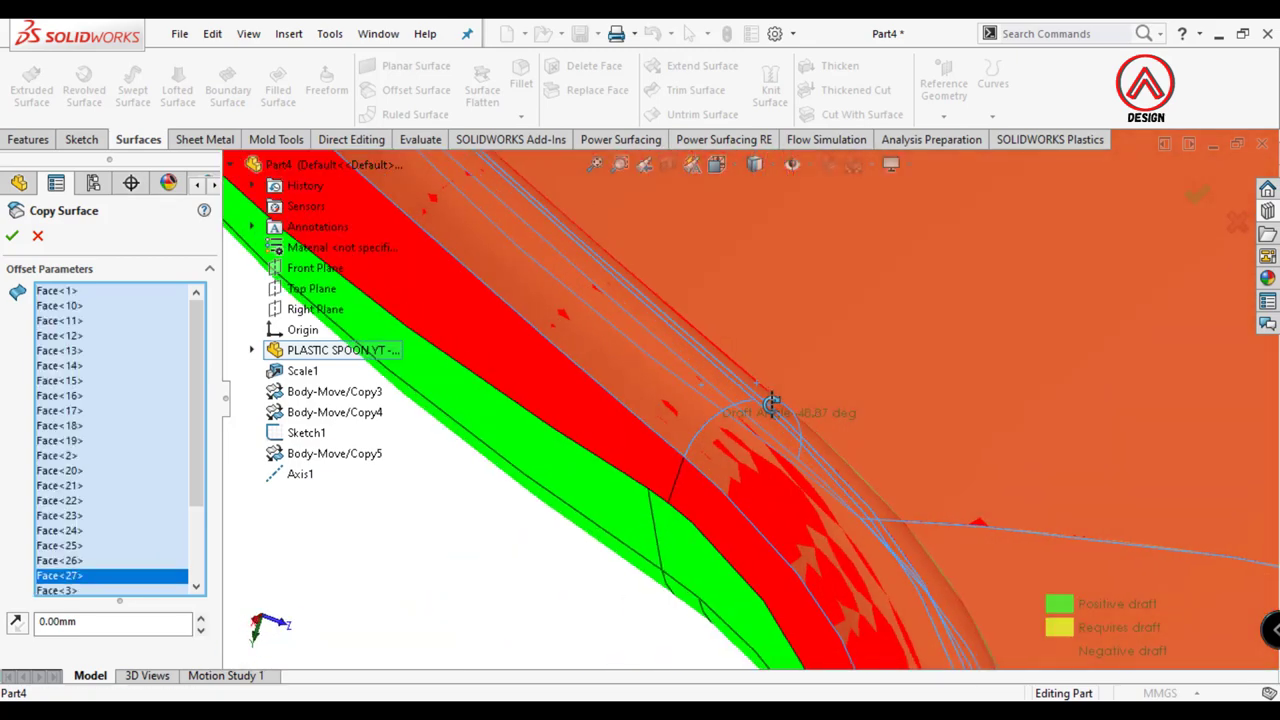
left_click(663, 486)
scroll(663, 486, "down", 2)
Step: Orbit around the spoon edge and add the edge band faces, including Face<48> and Face<55>
middle_click_drag(748, 443, 595, 370)
scroll(790, 345, "down", 2)
left_click(795, 355)
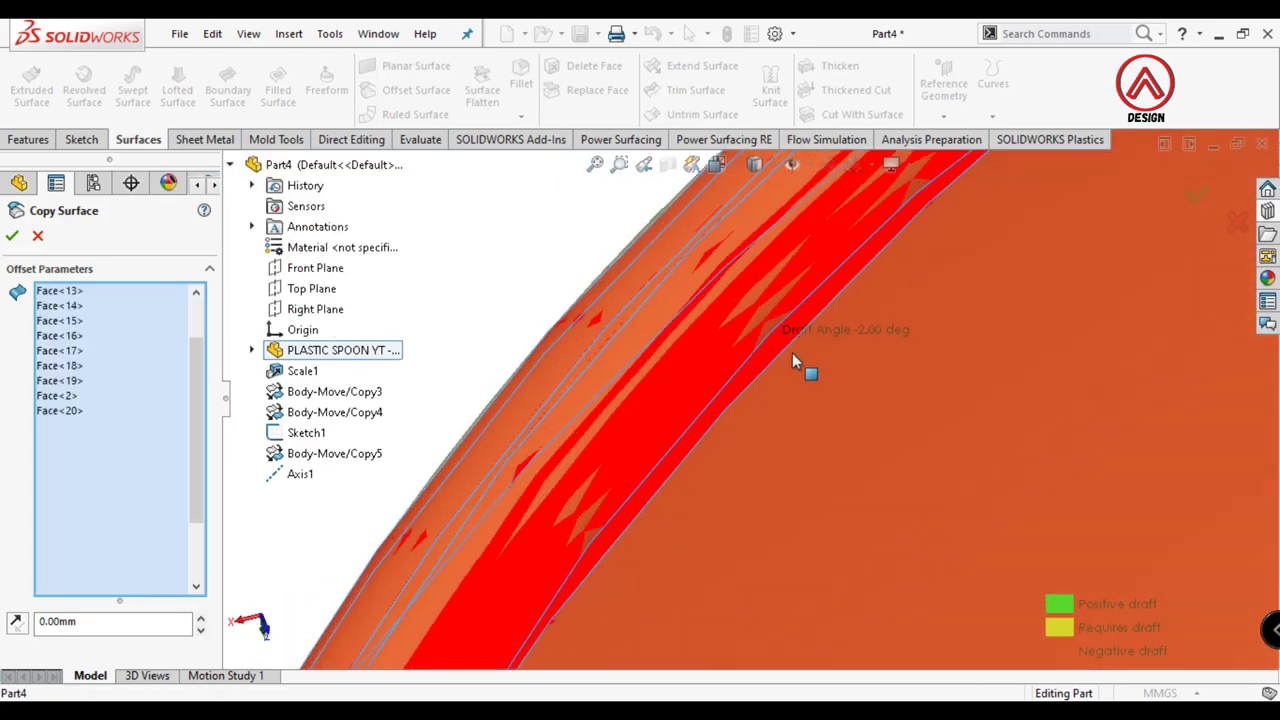
scroll(873, 462, "up", 2)
middle_click_drag(873, 462, 748, 440)
scroll(748, 440, "down", 3)
left_click(740, 523)
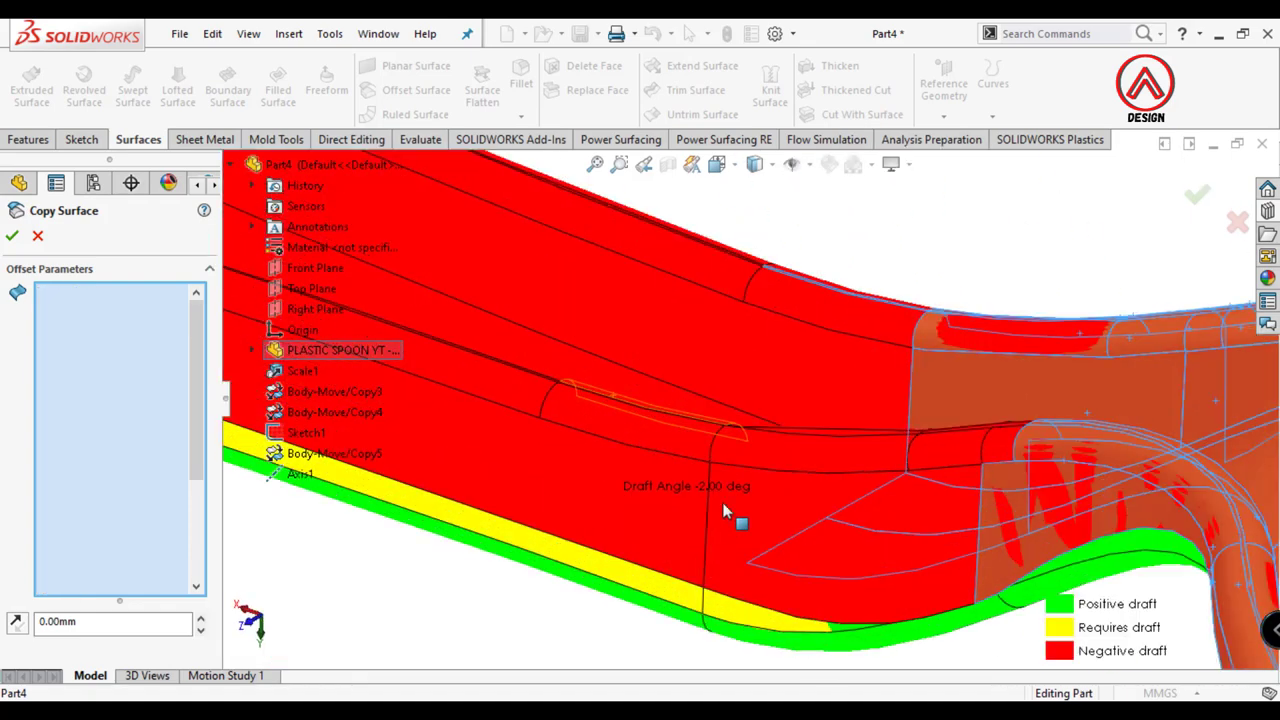
left_click(603, 494)
middle_click_drag(603, 494, 543, 383)
scroll(528, 386, "down", 3)
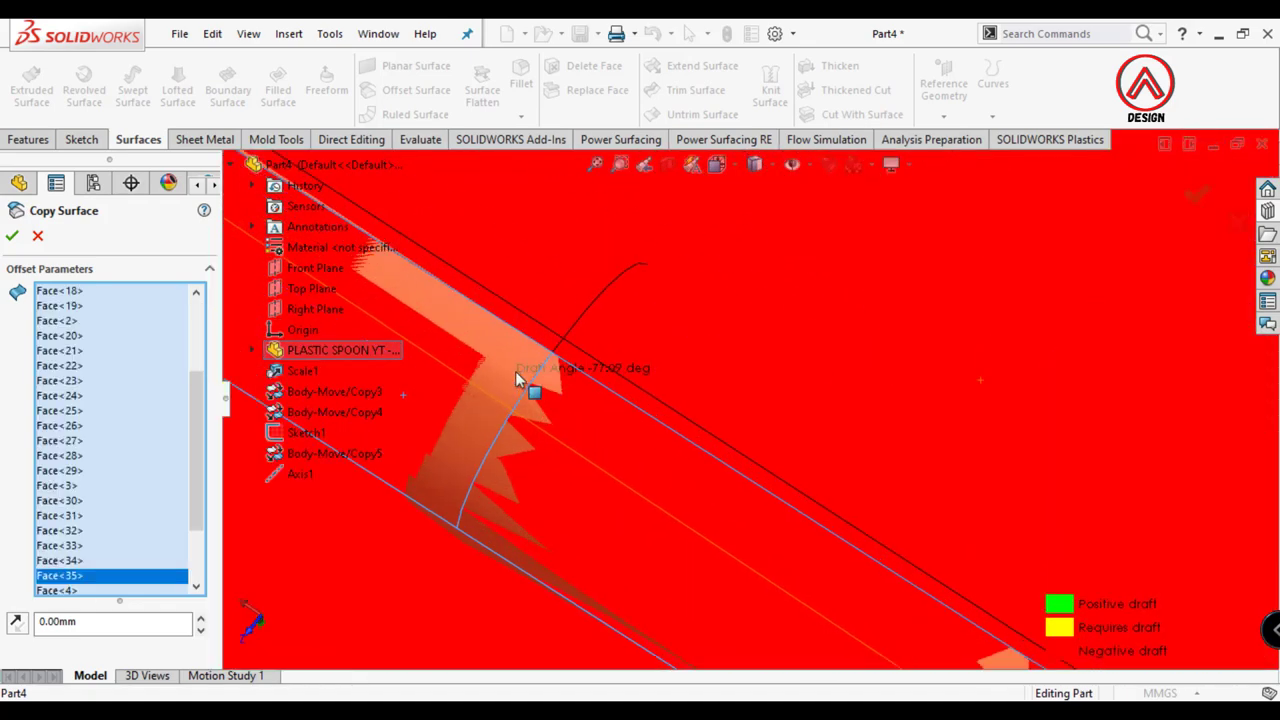
left_click(623, 296)
left_click(714, 378)
left_click(714, 378)
middle_click_drag(714, 378, 837, 406)
left_click(914, 423)
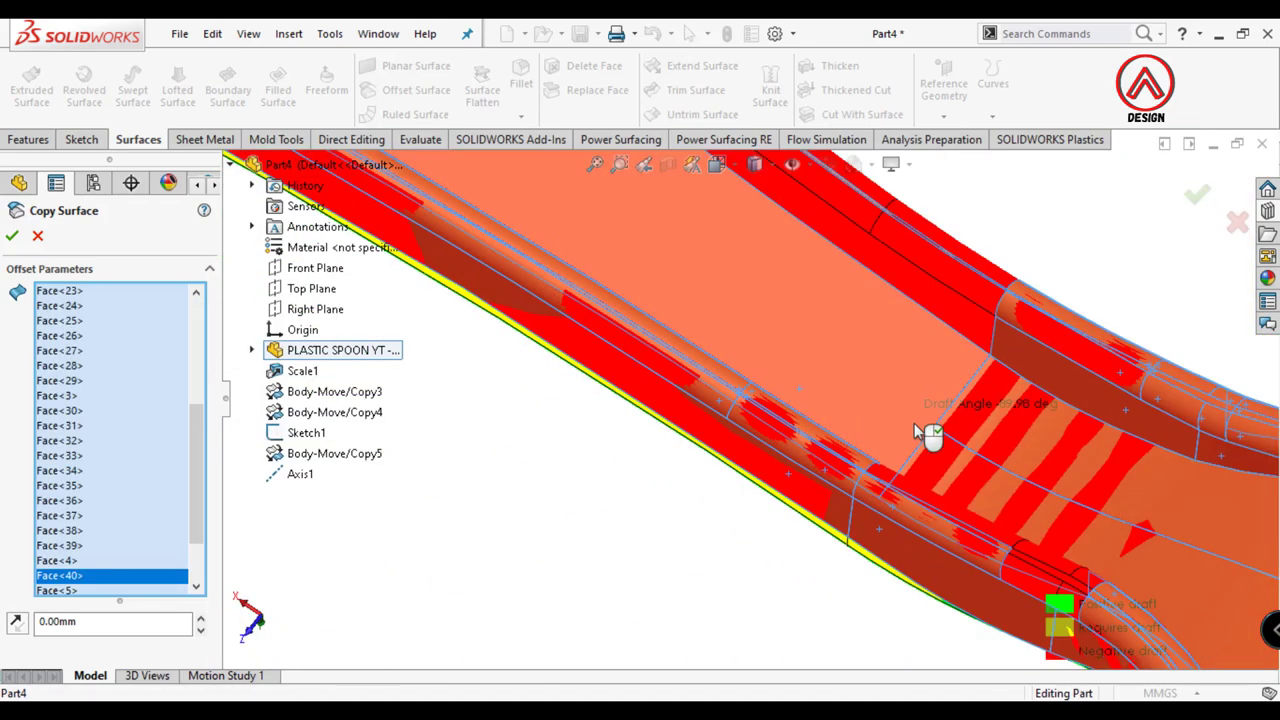
mouse_move(914, 423)
middle_mouse_down()
mouse_move(888, 396)
mouse_move(907, 440)
mouse_move(846, 535)
middle_mouse_up()
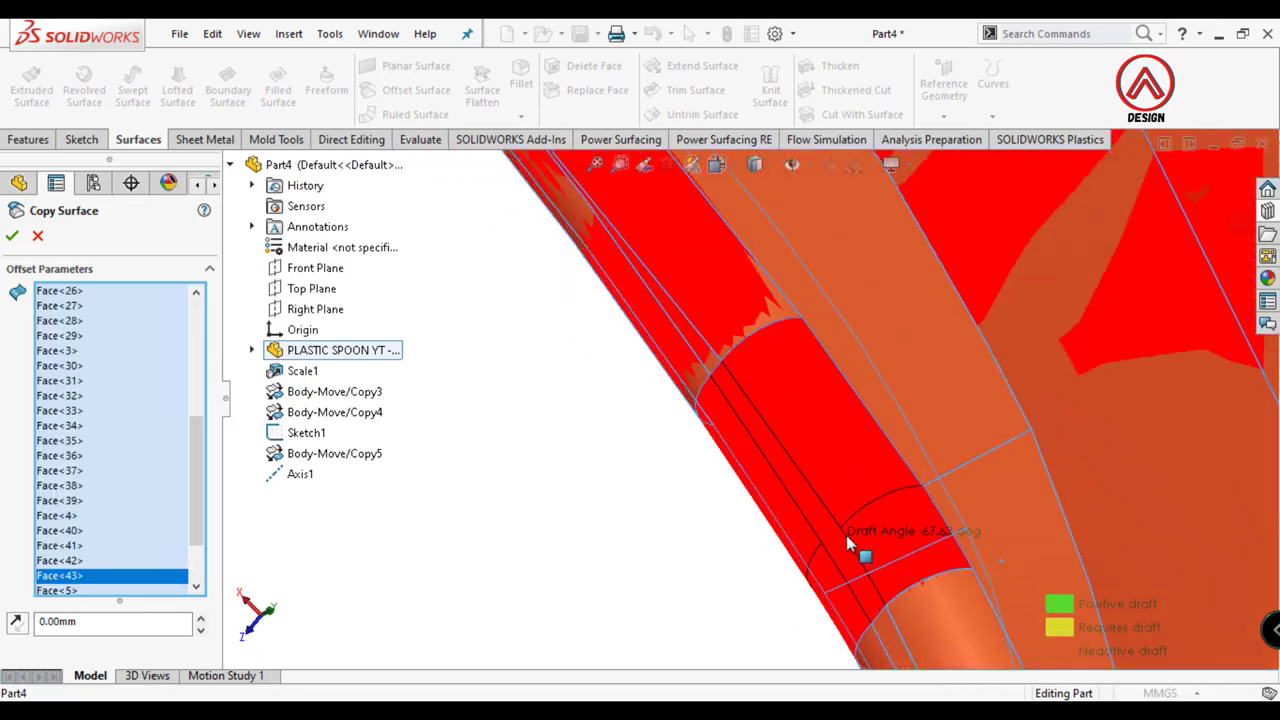
scroll(843, 528, "down", 2)
left_click(800, 338)
mouse_move(887, 406)
middle_mouse_down()
mouse_move(846, 263)
mouse_move(795, 537)
mouse_move(936, 448)
mouse_move(718, 351)
middle_mouse_up()
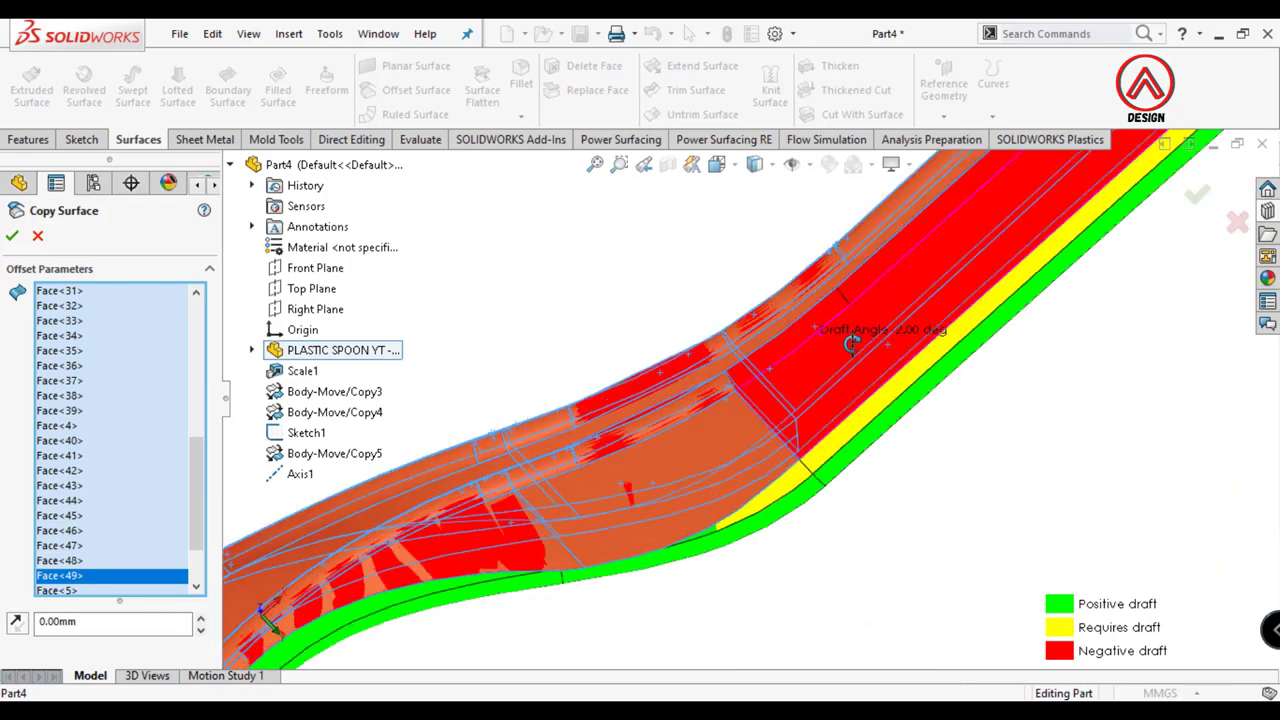
scroll(718, 351, "down", 3)
left_click(836, 403)
scroll(886, 249, "up", 2)
mouse_move(886, 249)
middle_mouse_down()
mouse_move(923, 306)
mouse_move(842, 336)
middle_mouse_up()
left_click(773, 311)
scroll(763, 339, "up", 3)
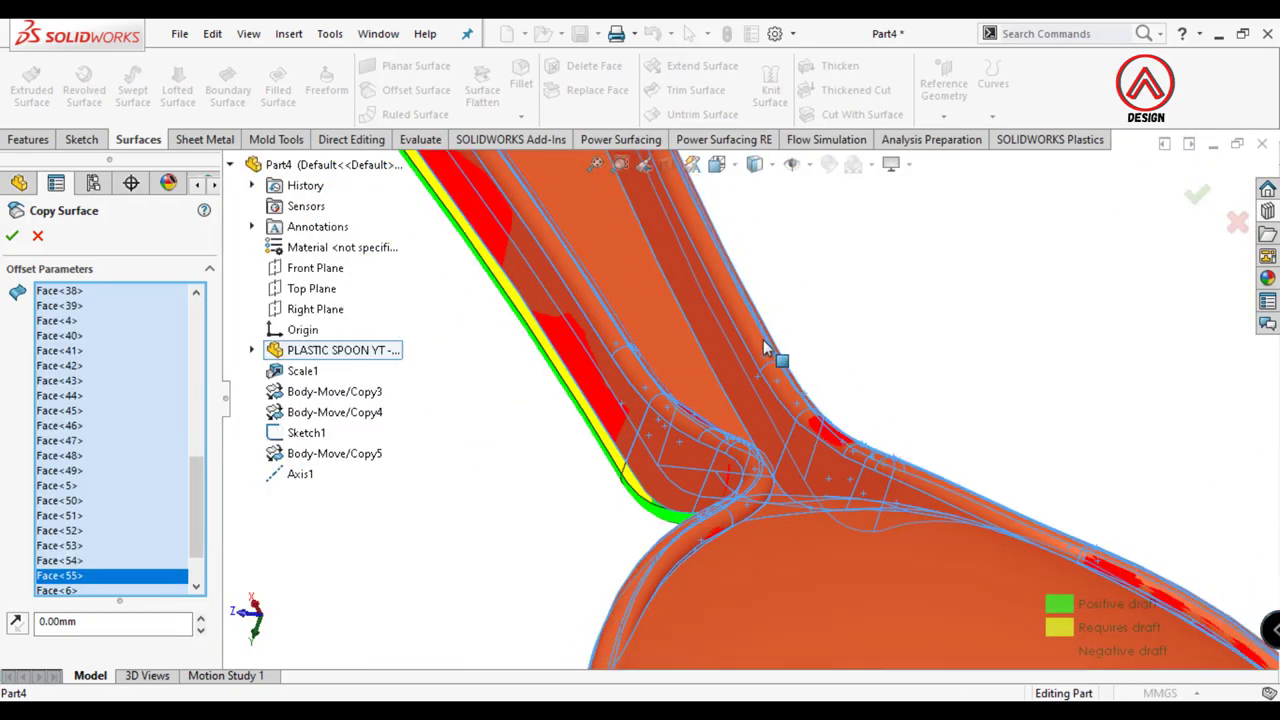
scroll(647, 253, "down", 3)
scroll(643, 392, "down", 2)
Step: Add the remaining handle faces, including Face<63>, to the offset selection
left_click(643, 392)
middle_click_drag(694, 357, 1094, 423)
left_click(1094, 423)
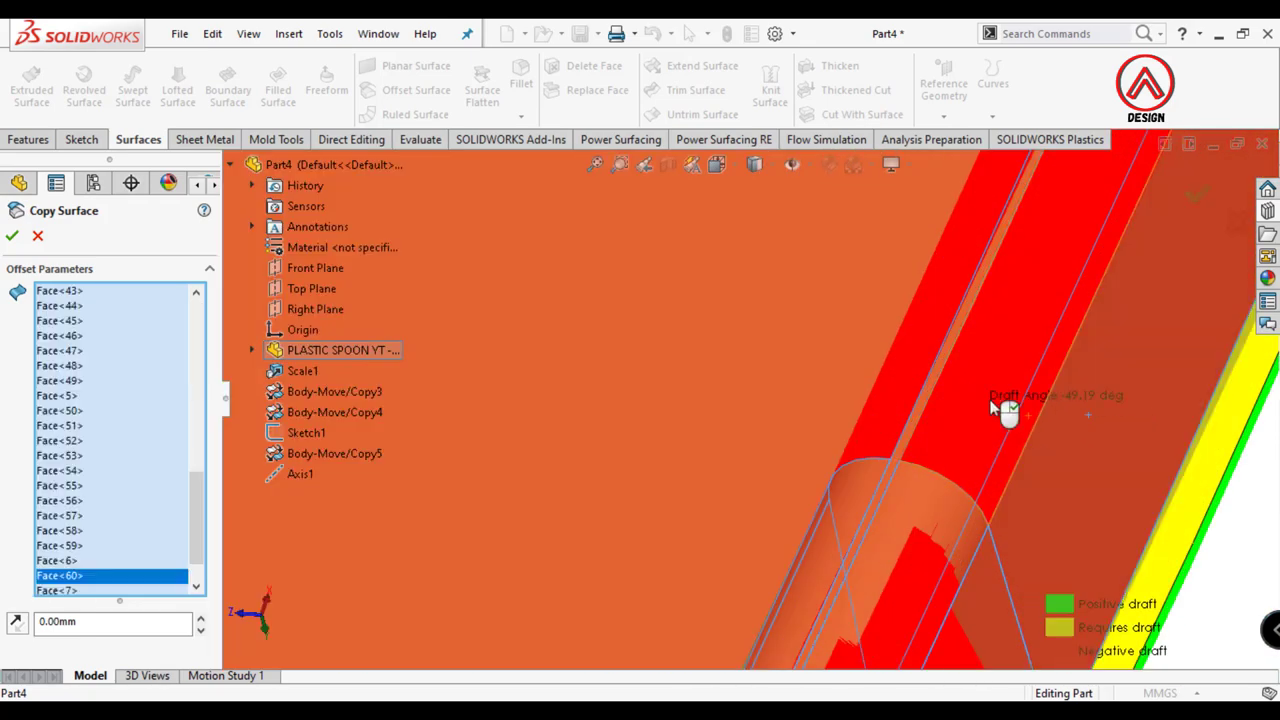
left_click(1003, 409)
scroll(994, 363, "down", 2)
left_click(680, 520)
left_click(680, 520)
scroll(690, 360, "up", 6)
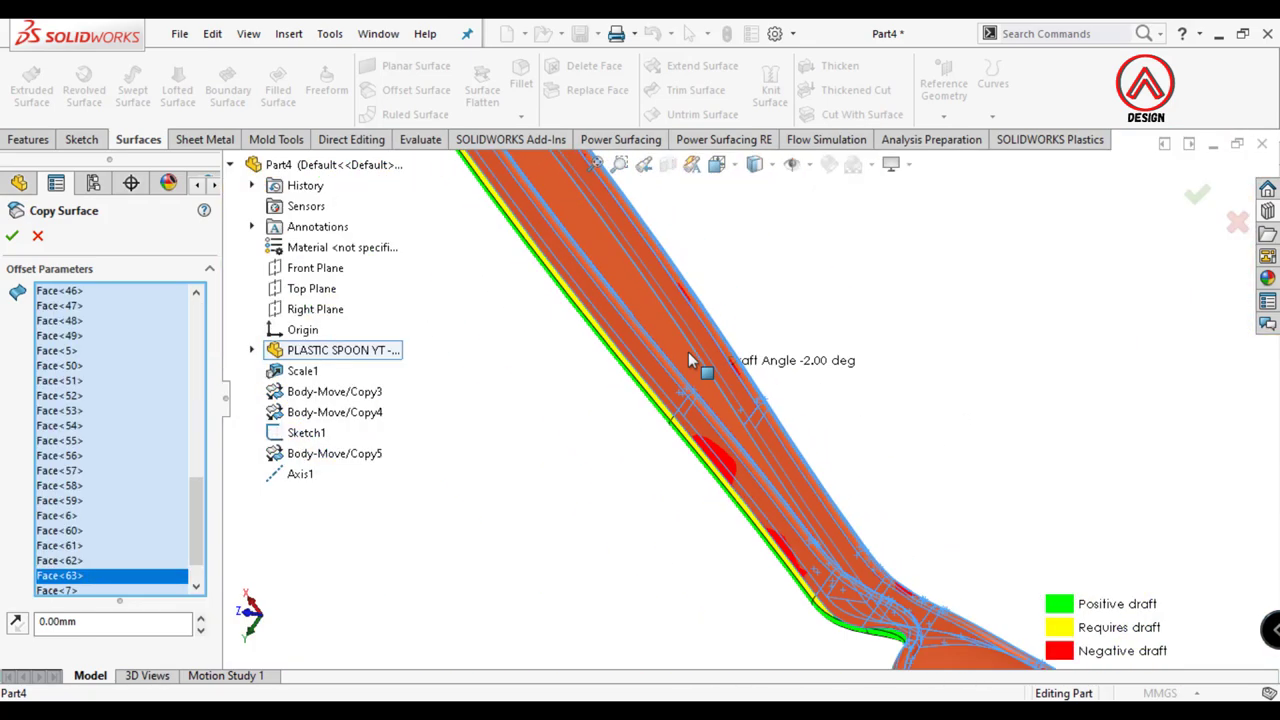
scroll(673, 318, "down", 3)
scroll(673, 318, "down", 5)
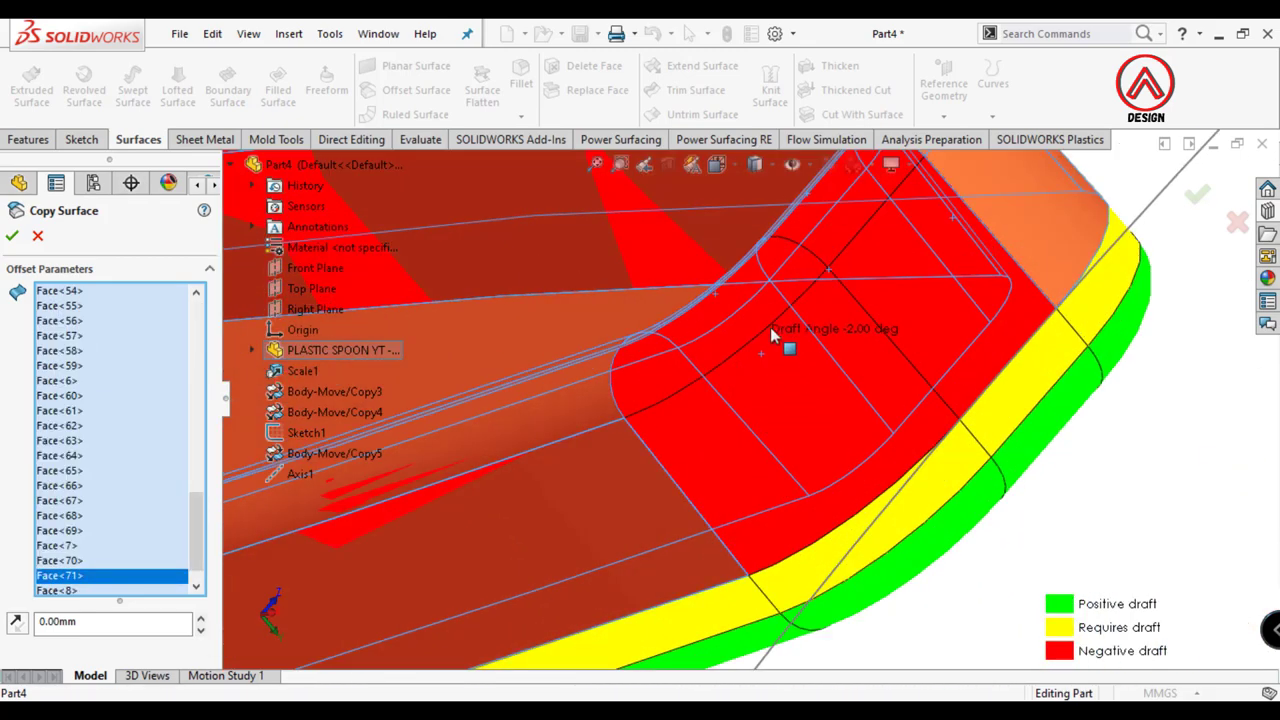
Step: Add the three spoon tip faces to the offset selection
left_click(771, 335)
left_click(857, 400)
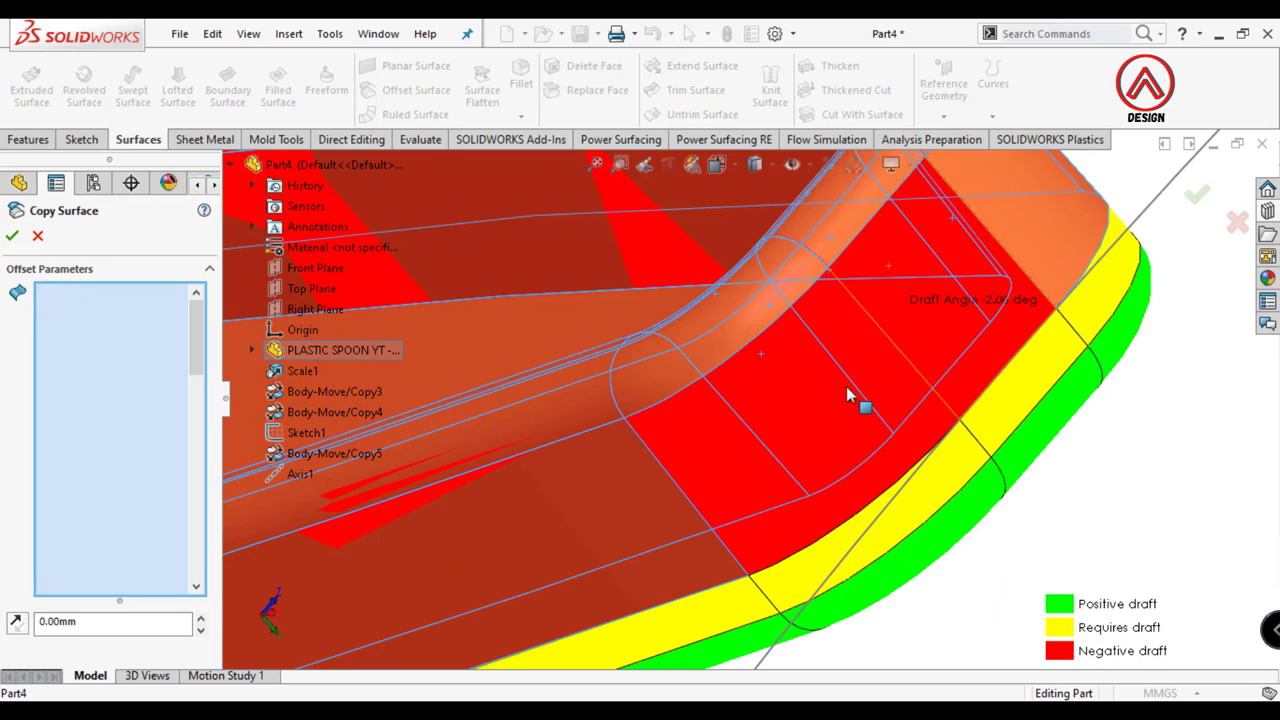
left_click(903, 429)
scroll(903, 429, "up", 5)
Step: Confirm the offset surface and hide the solid PLASTIC SPOON body to inspect the copy
left_click(13, 238)
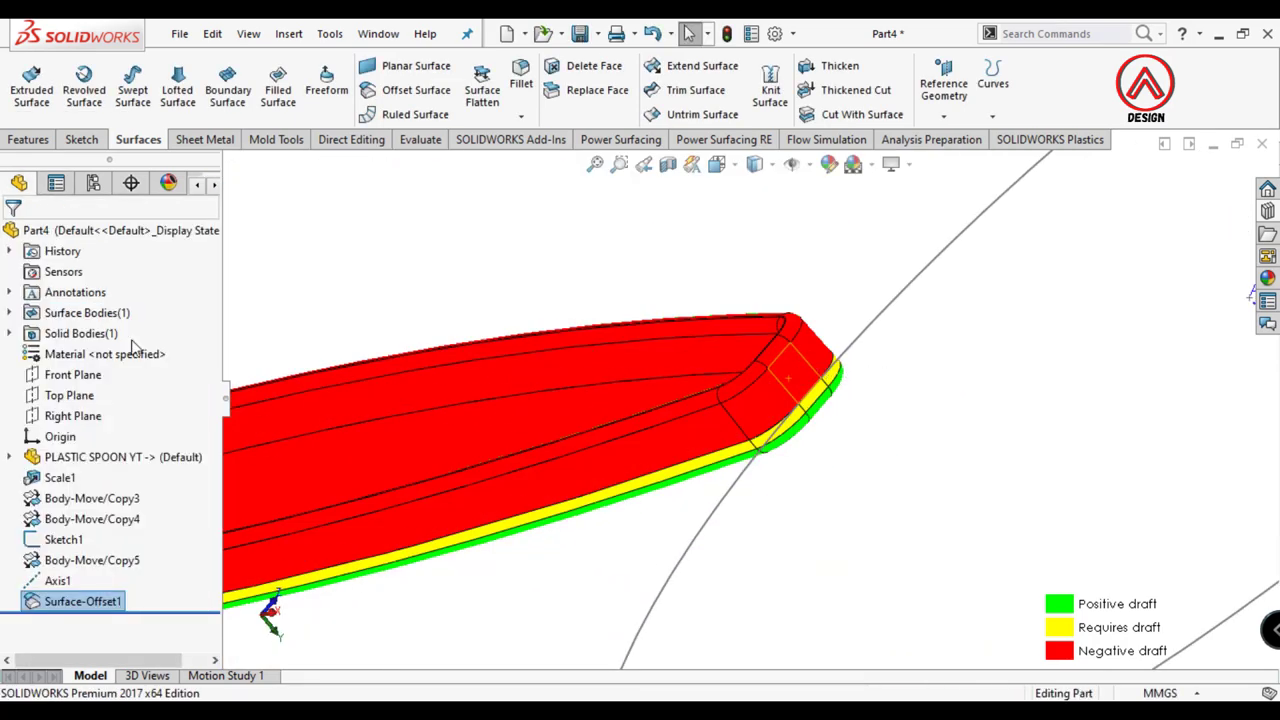
left_click(80, 457)
left_click(88, 425)
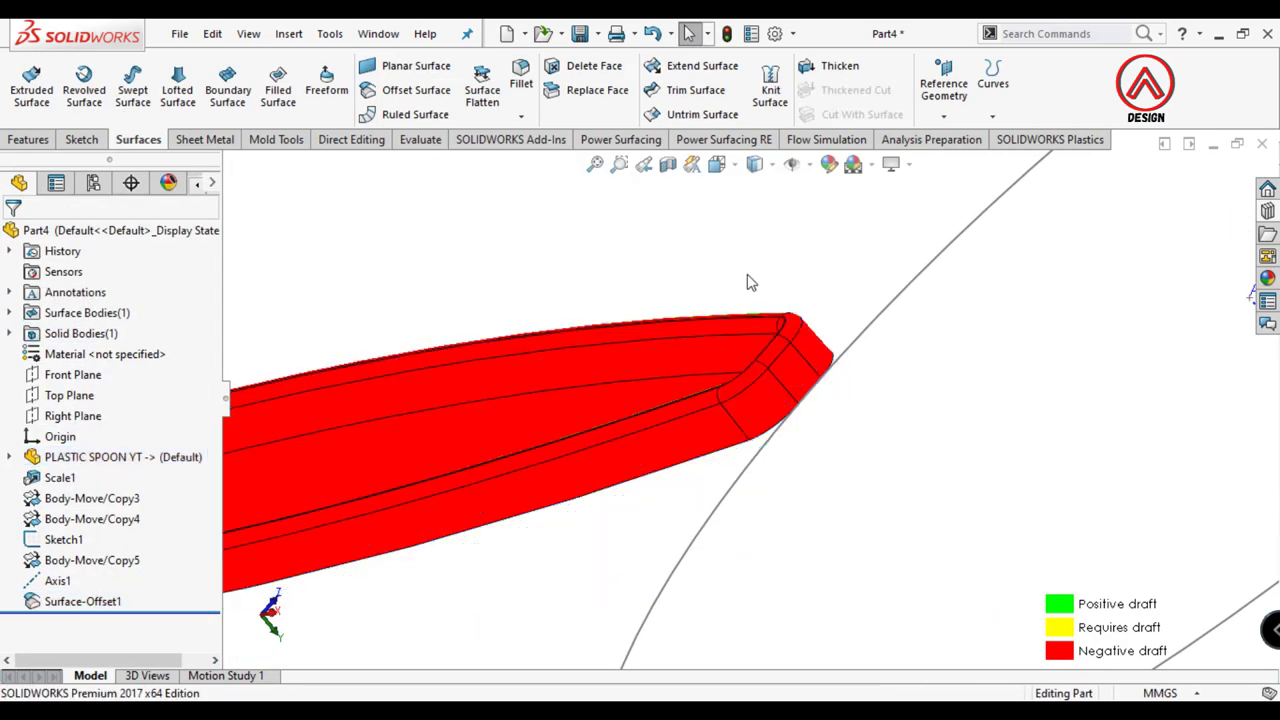
scroll(714, 406, "down", 6)
middle_click_drag(814, 403, 909, 330)
scroll(909, 330, "up", 5)
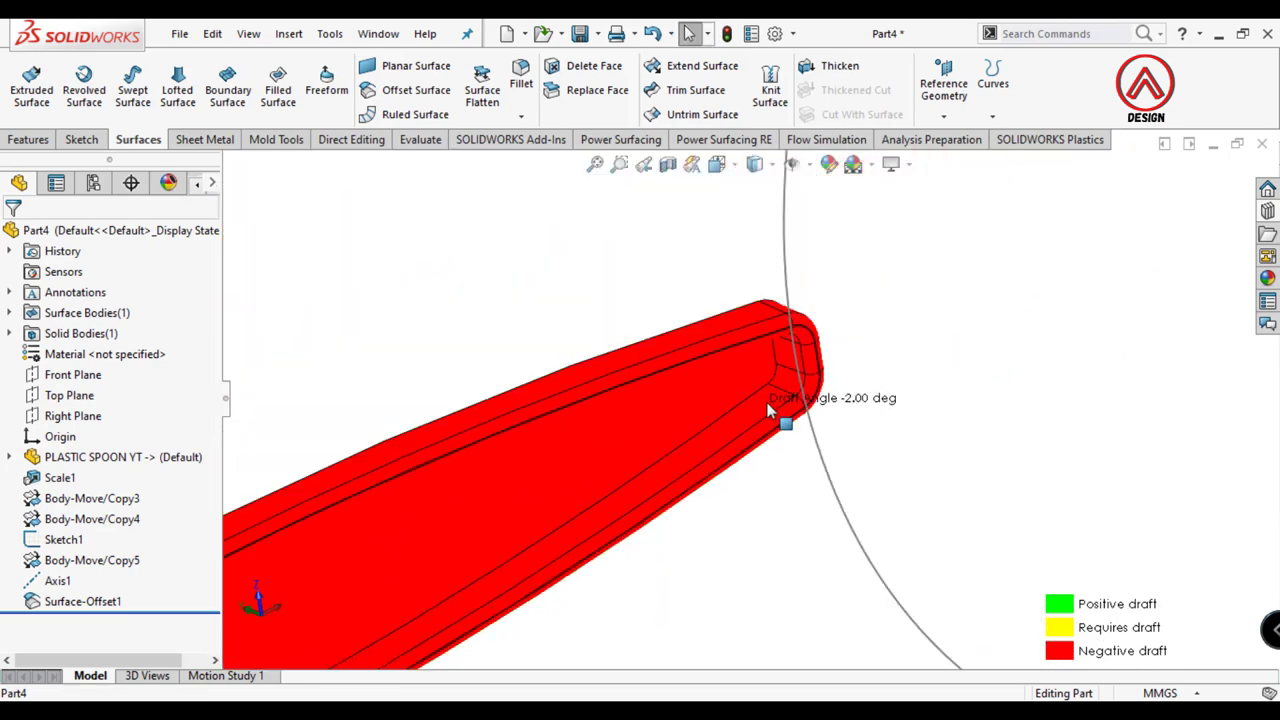
scroll(780, 420, "up", 3)
middle_click_drag(495, 508, 507, 483)
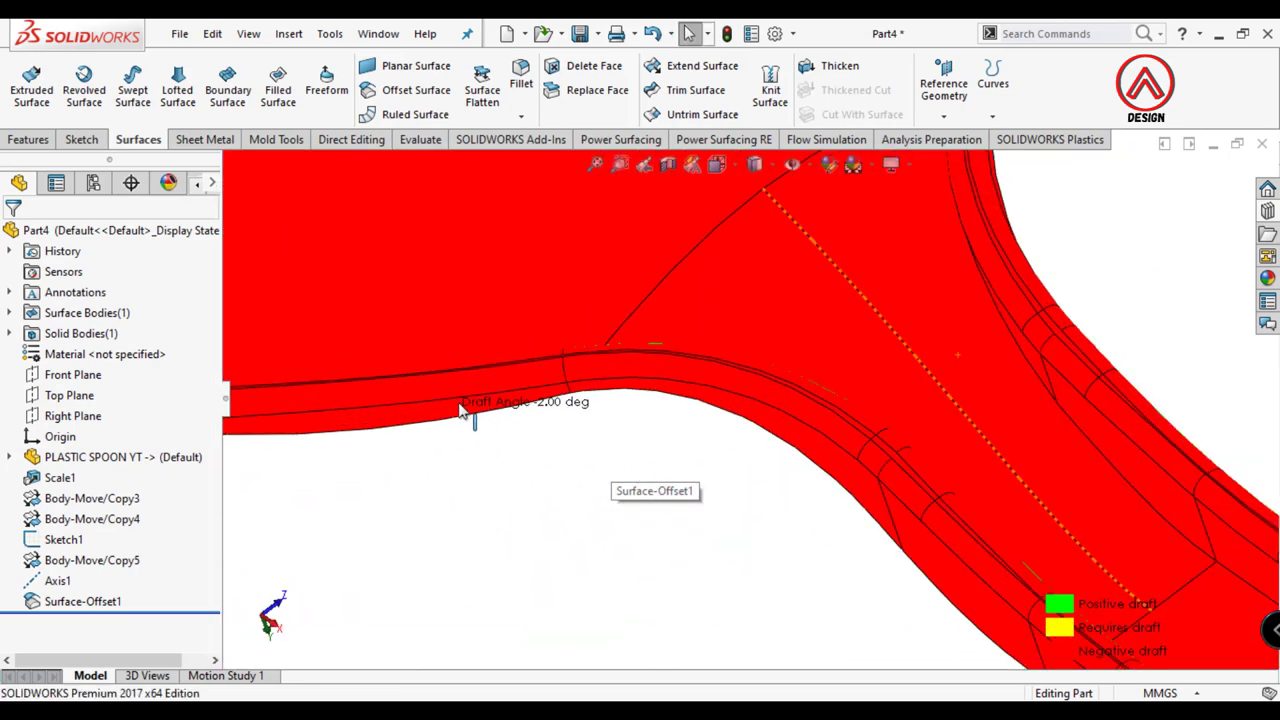
mouse_move(579, 400)
middle_mouse_down()
mouse_move(627, 340)
mouse_move(657, 363)
mouse_move(560, 428)
mouse_move(715, 285)
middle_mouse_up()
Step: Edit Surface-Offset1 to include the missing Face<76>
left_click(155, 457)
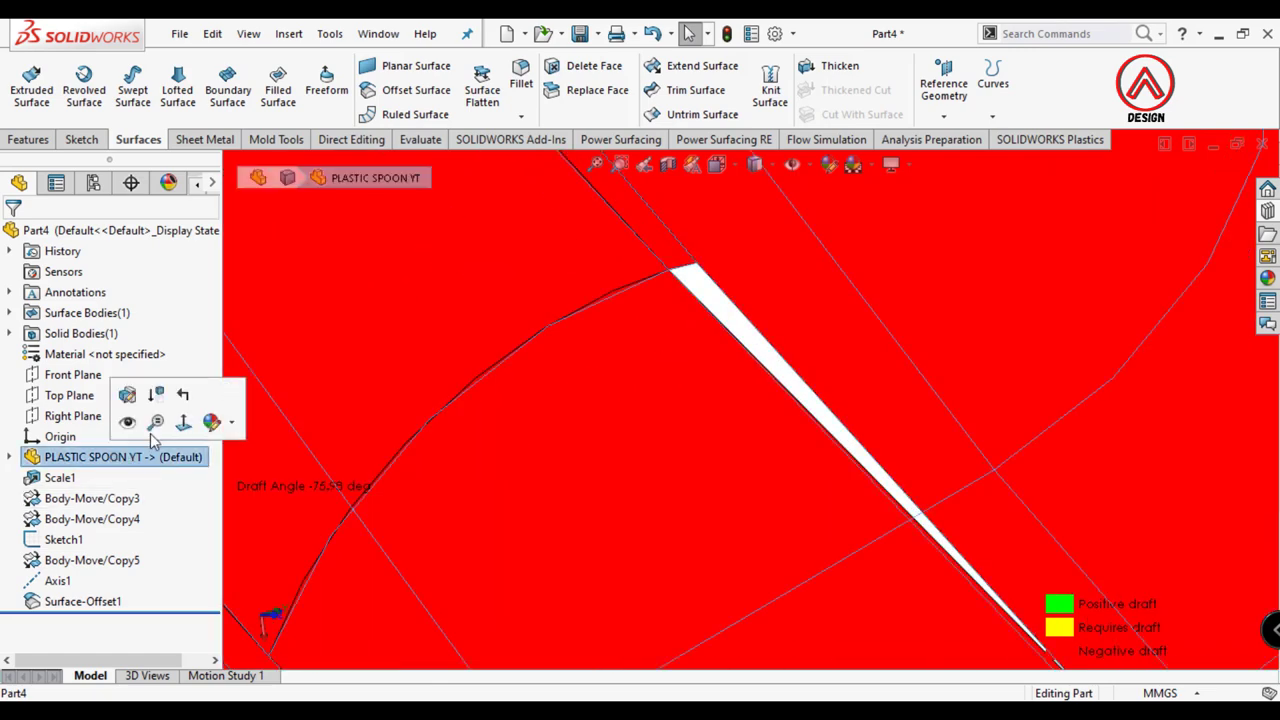
left_click(88, 600)
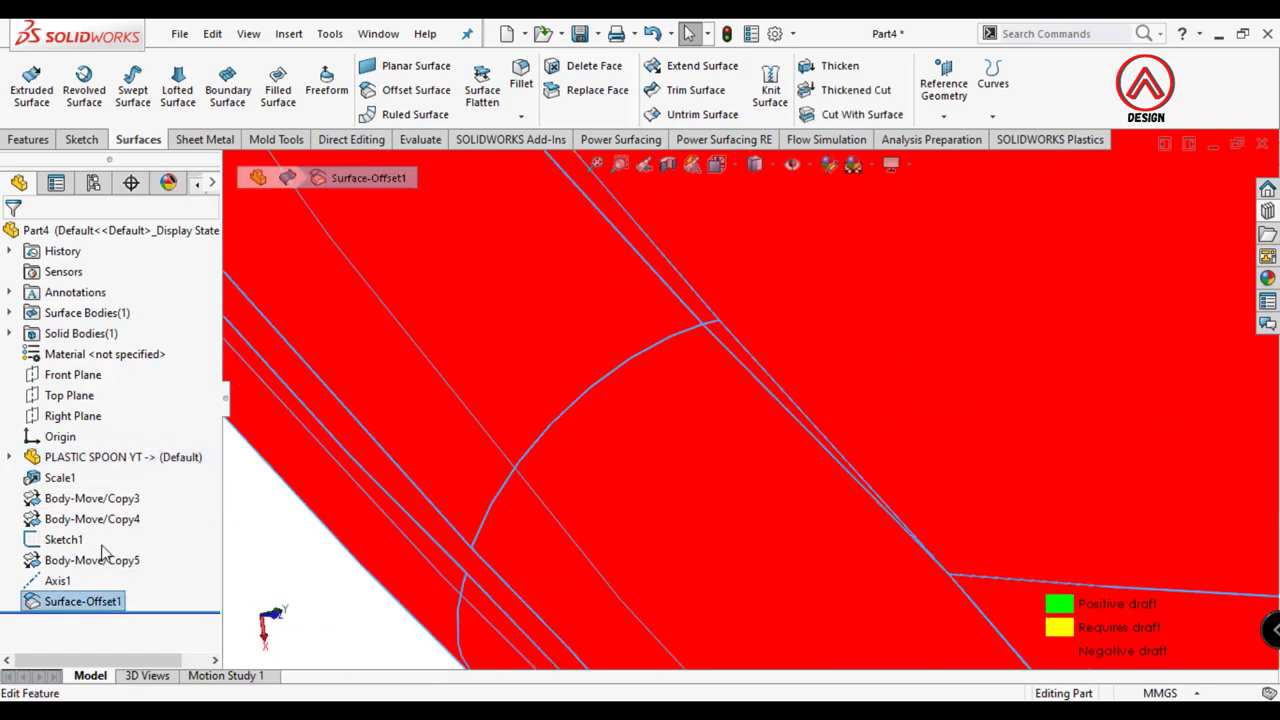
left_click(105, 553)
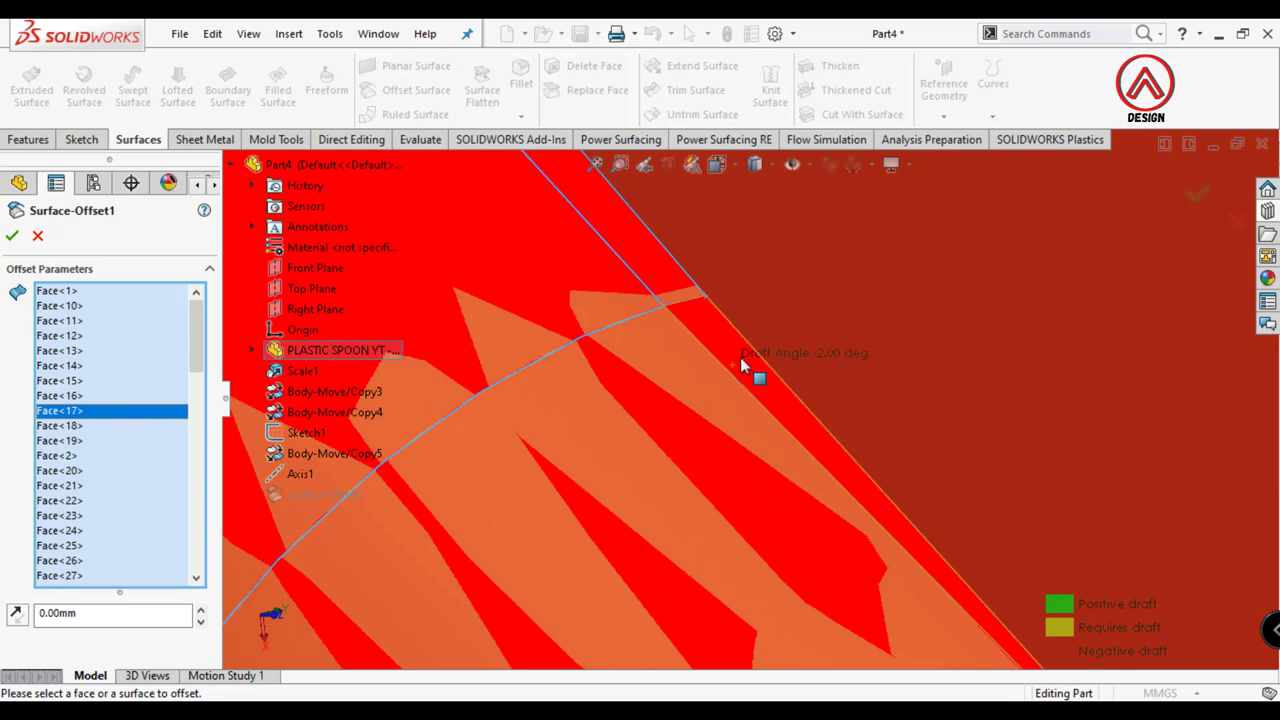
left_click(743, 365)
left_click(12, 236)
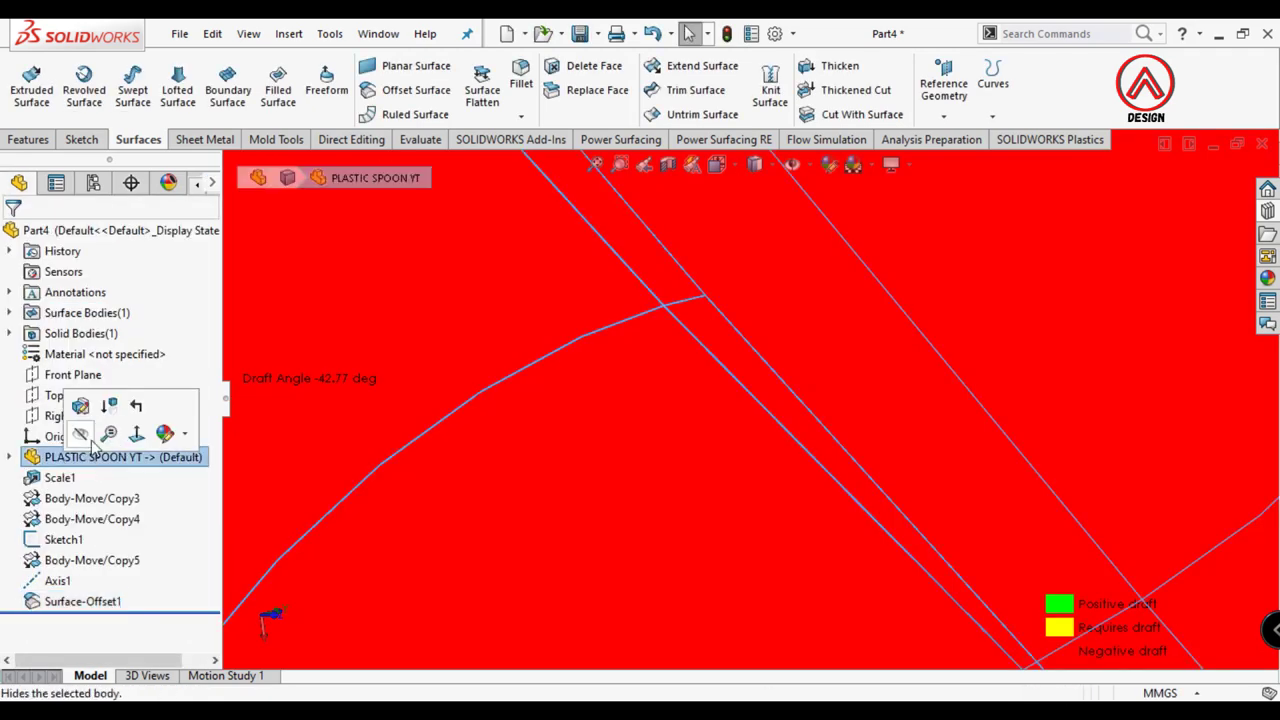
Step: Recheck the Surface-Offset1 settings and view the copied surface from an angle
mouse_move(929, 434)
middle_mouse_down()
mouse_move(503, 566)
mouse_move(1169, 396)
middle_mouse_up()
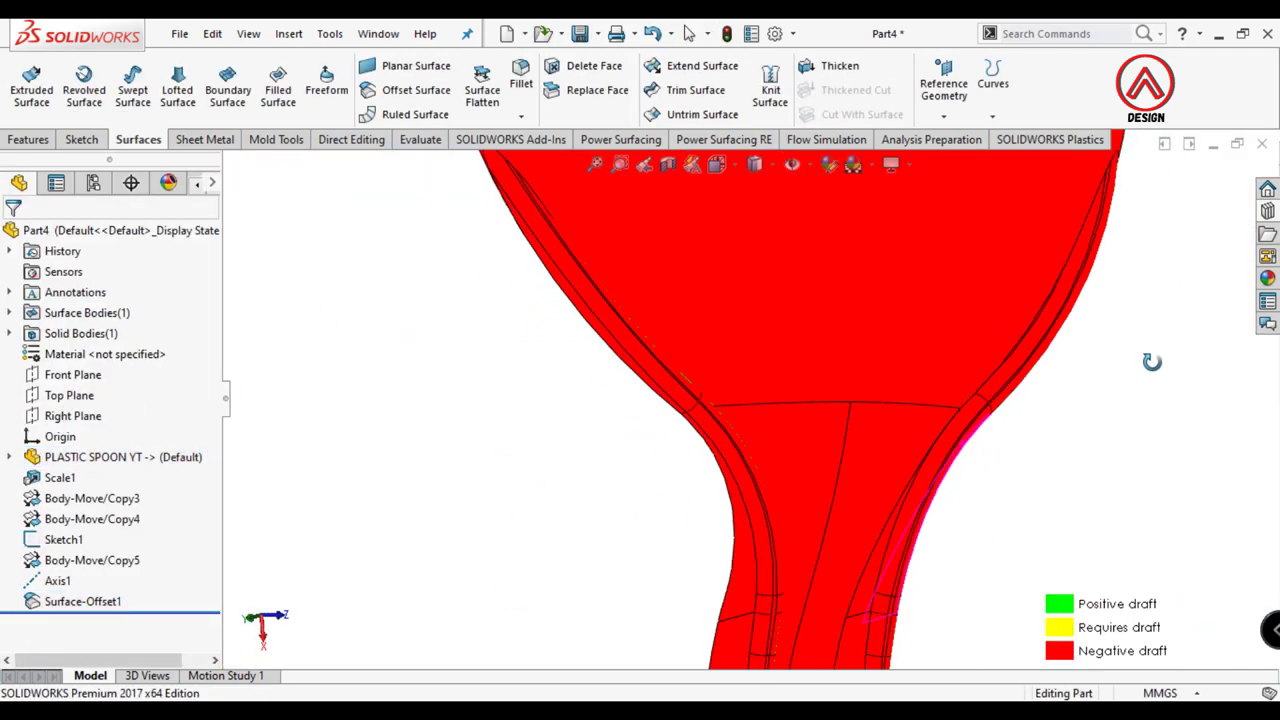
scroll(807, 413, "down", 3)
scroll(809, 322, "down", 3)
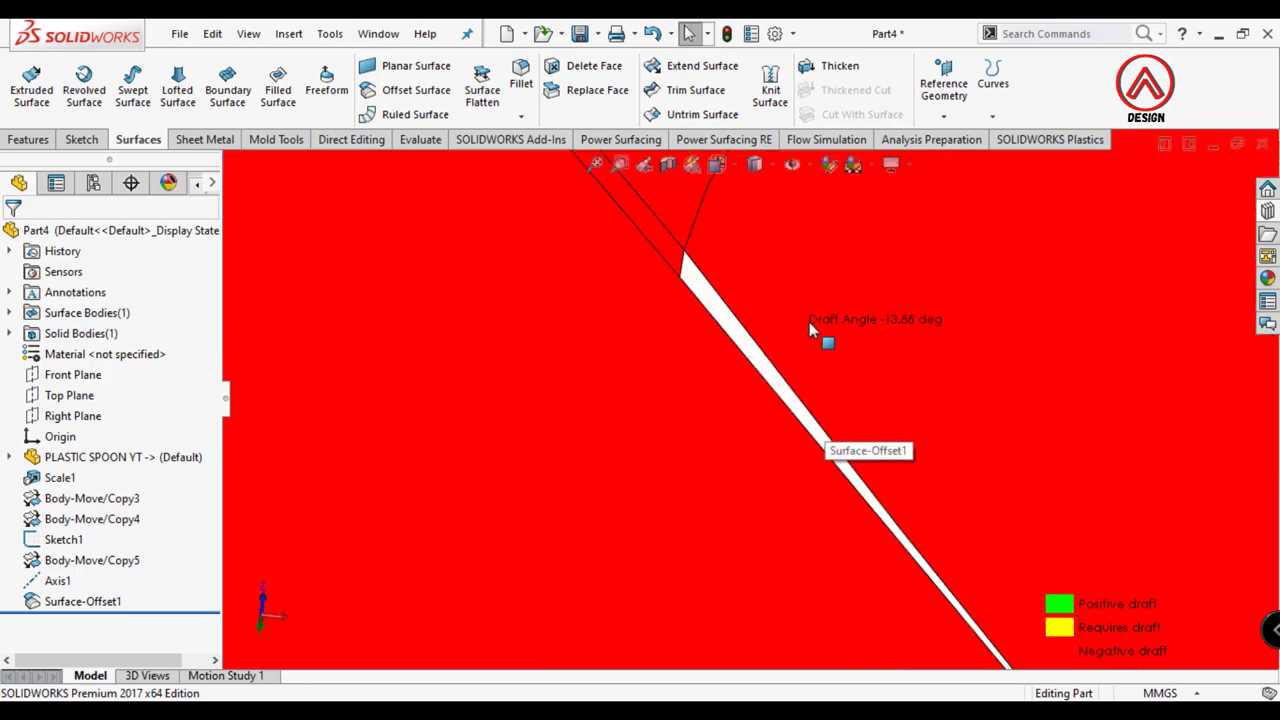
left_click(85, 457)
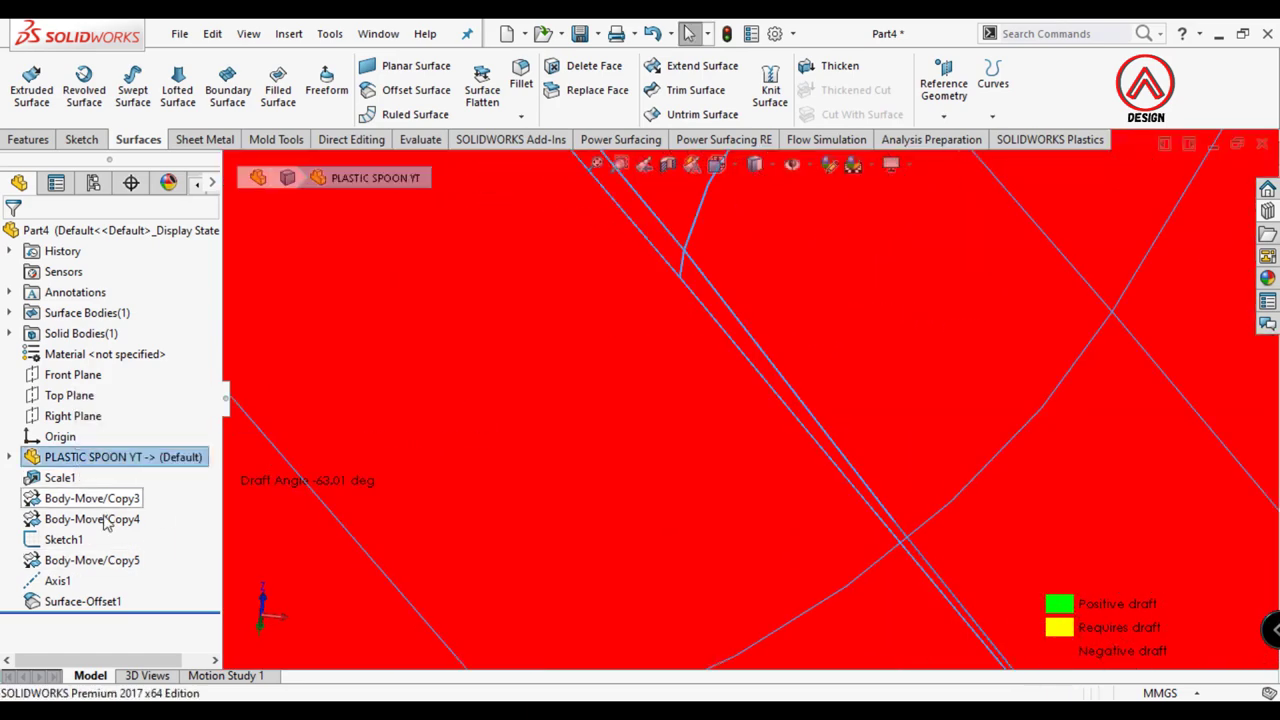
left_click(89, 602)
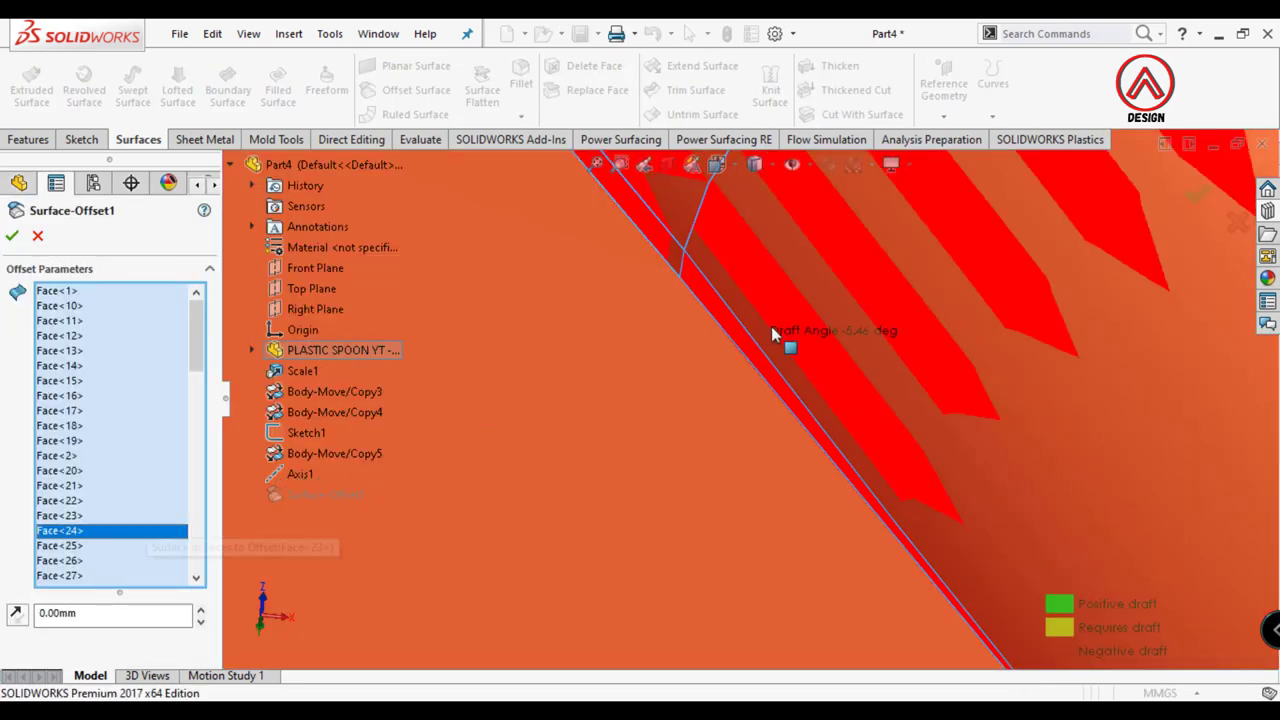
left_click(12, 236)
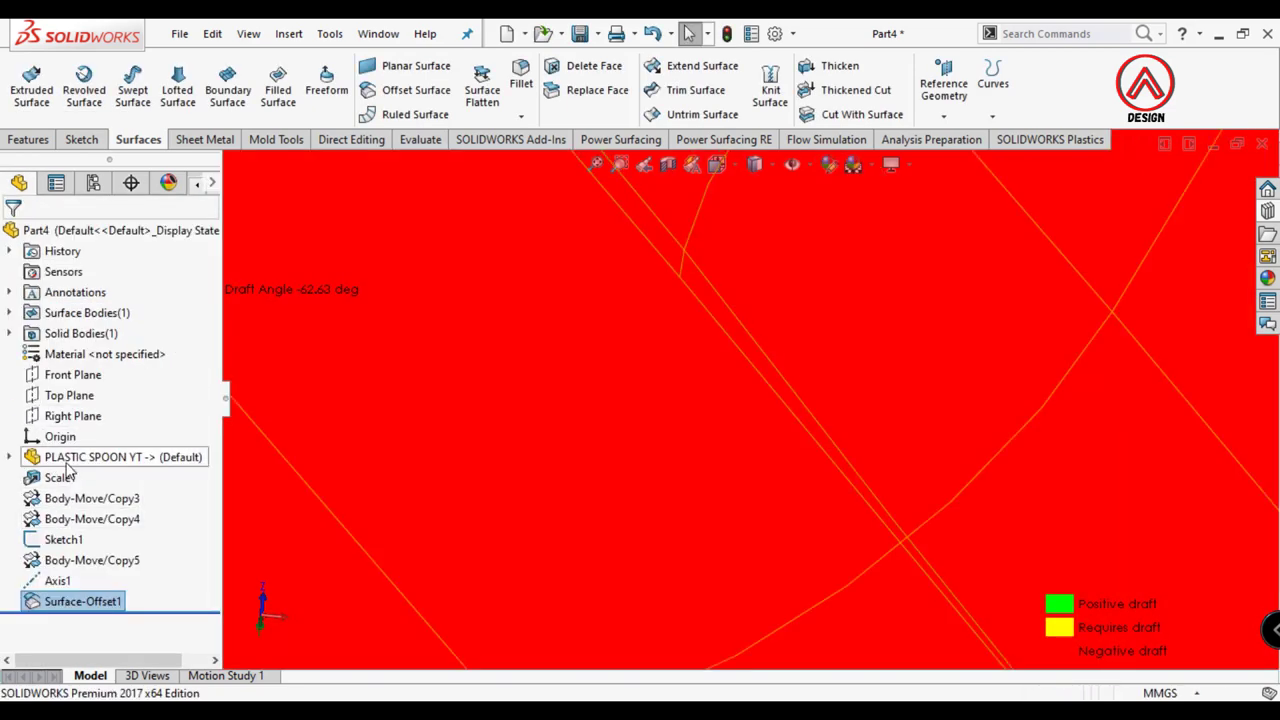
left_click(167, 458)
scroll(986, 314, "up", 3)
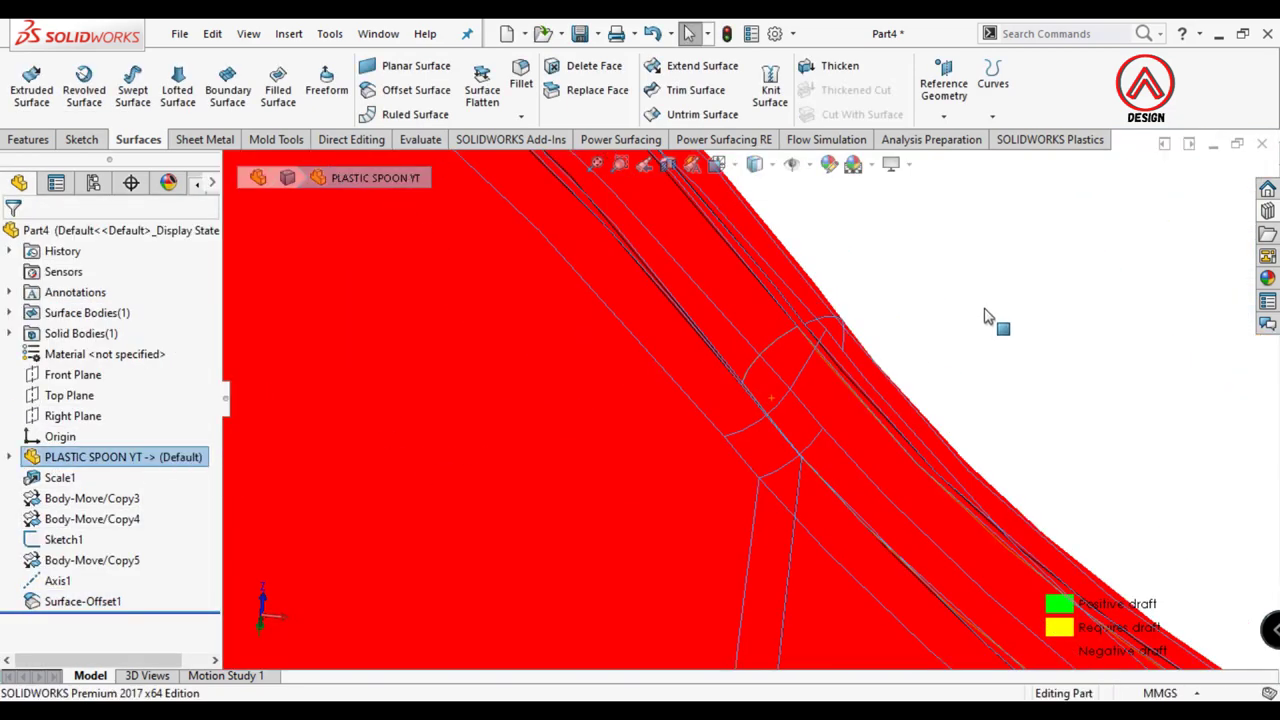
scroll(789, 497, "up", 5)
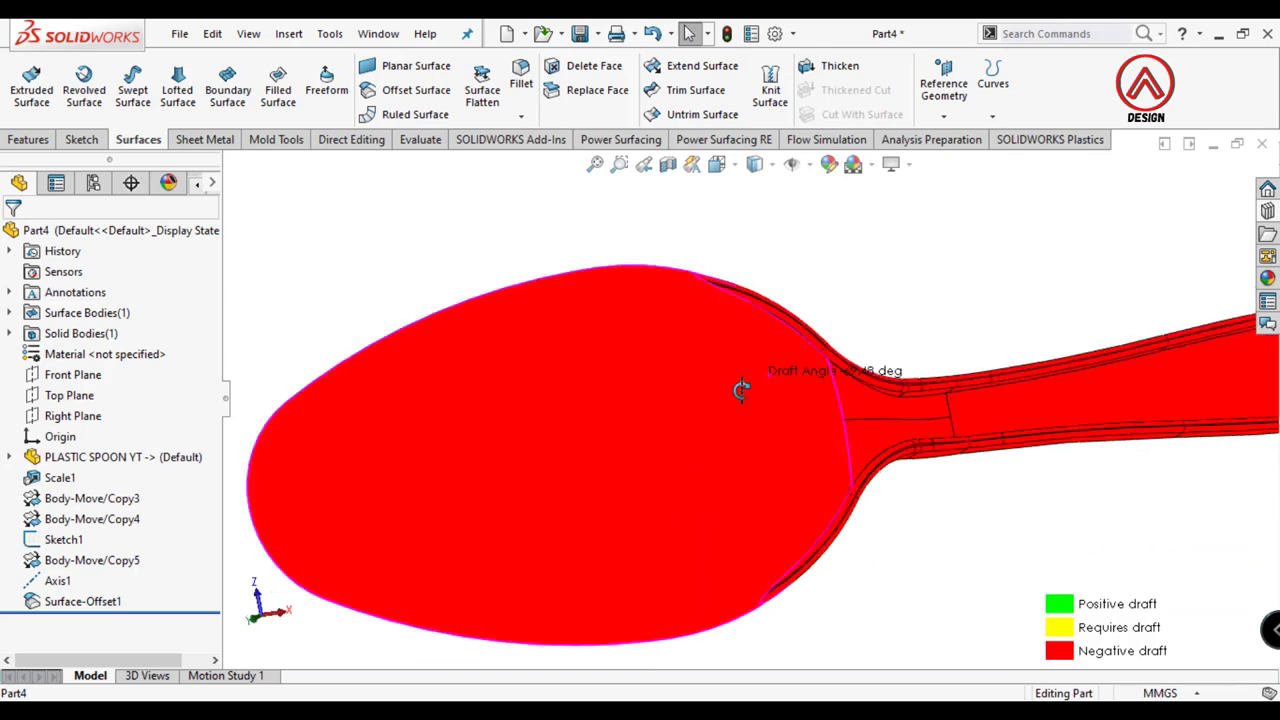
scroll(737, 389, "up", 5)
mouse_move(966, 431)
middle_mouse_down()
mouse_move(937, 557)
mouse_move(790, 360)
middle_mouse_up()
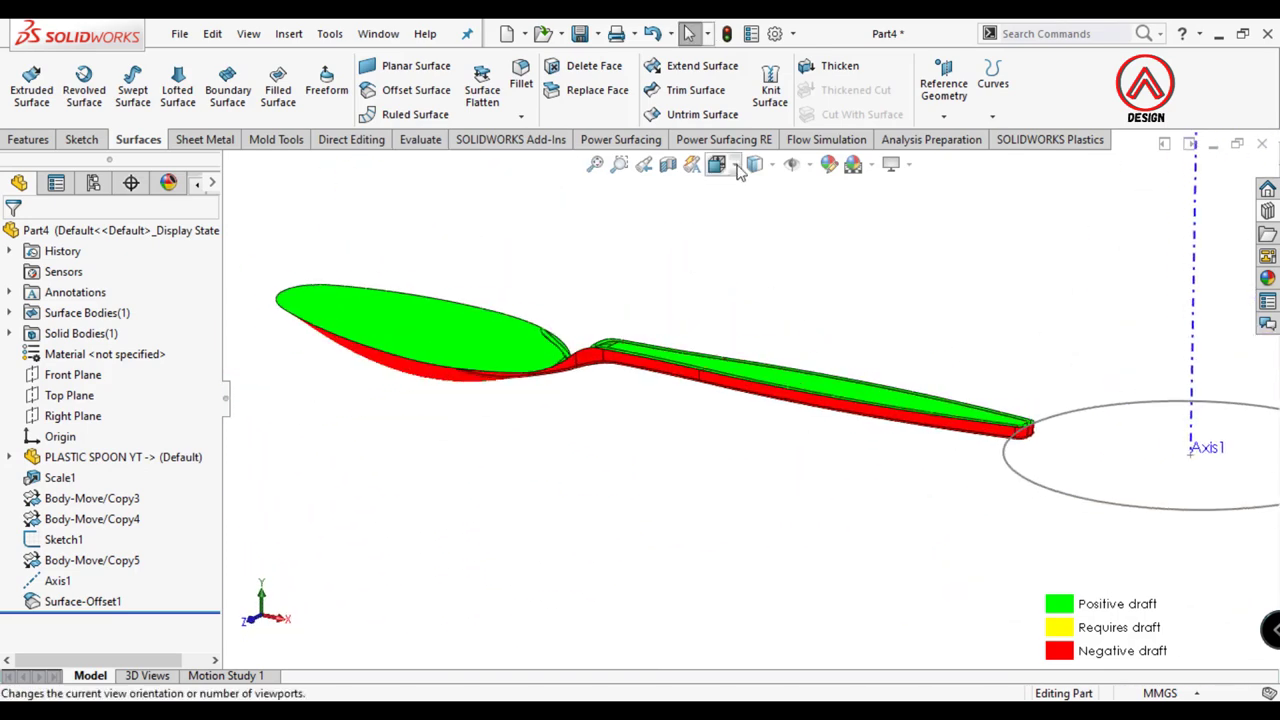
Step: Turn off Draft Analysis colouring and switch to the Top view
left_click(420, 140)
left_click(630, 66)
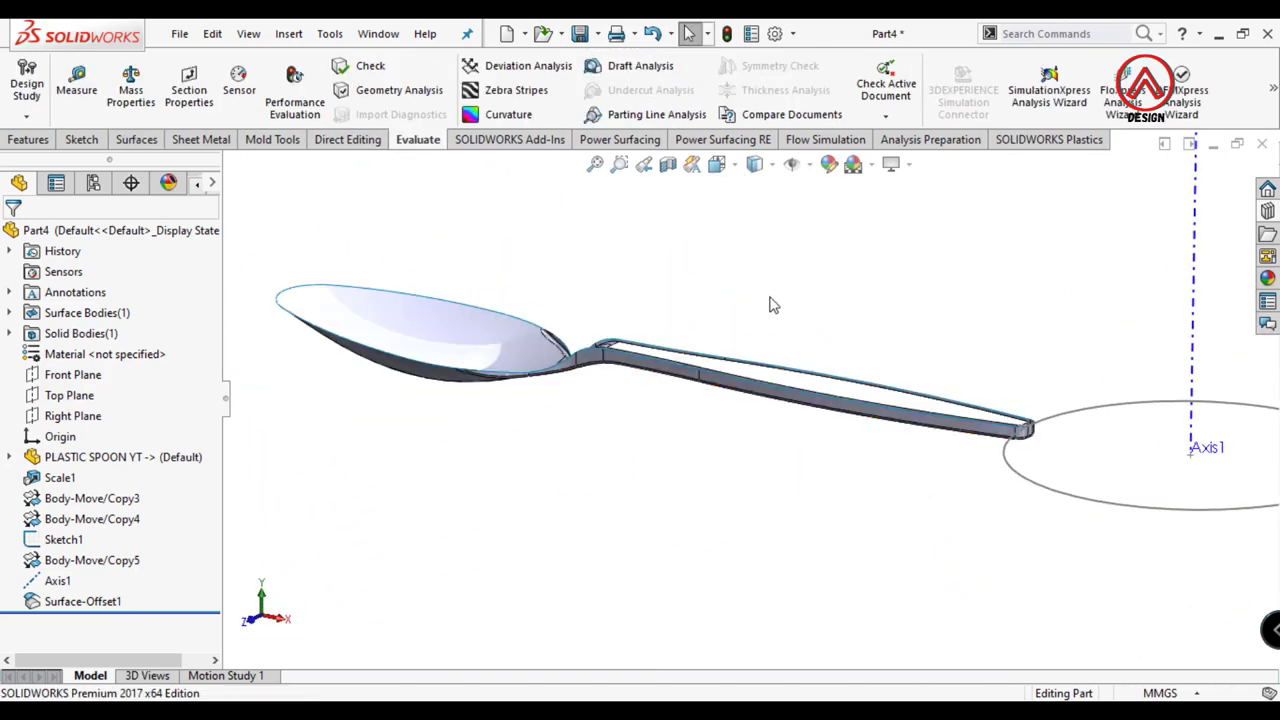
left_click(720, 166)
left_click(760, 215)
Step: Circular-pattern the Surface-Offset1 body about Axis1 at 18° with 2 instances
left_click(28, 139)
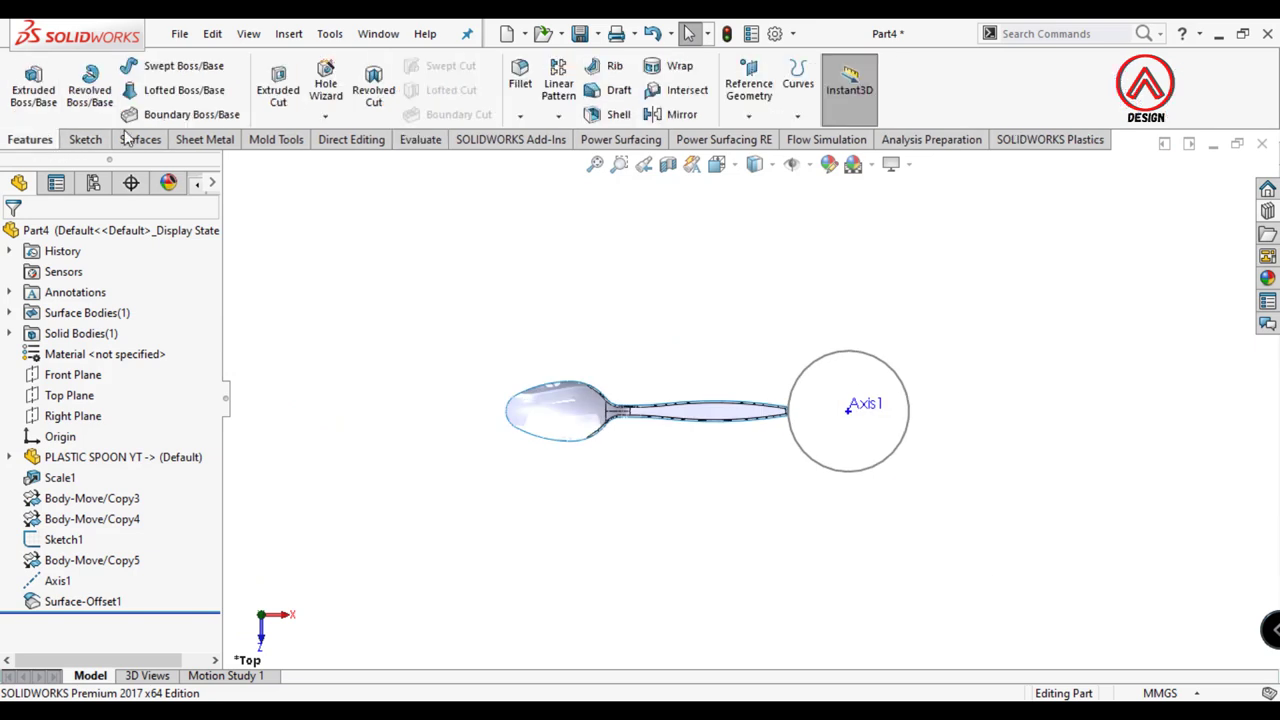
left_click(558, 116)
left_click(600, 156)
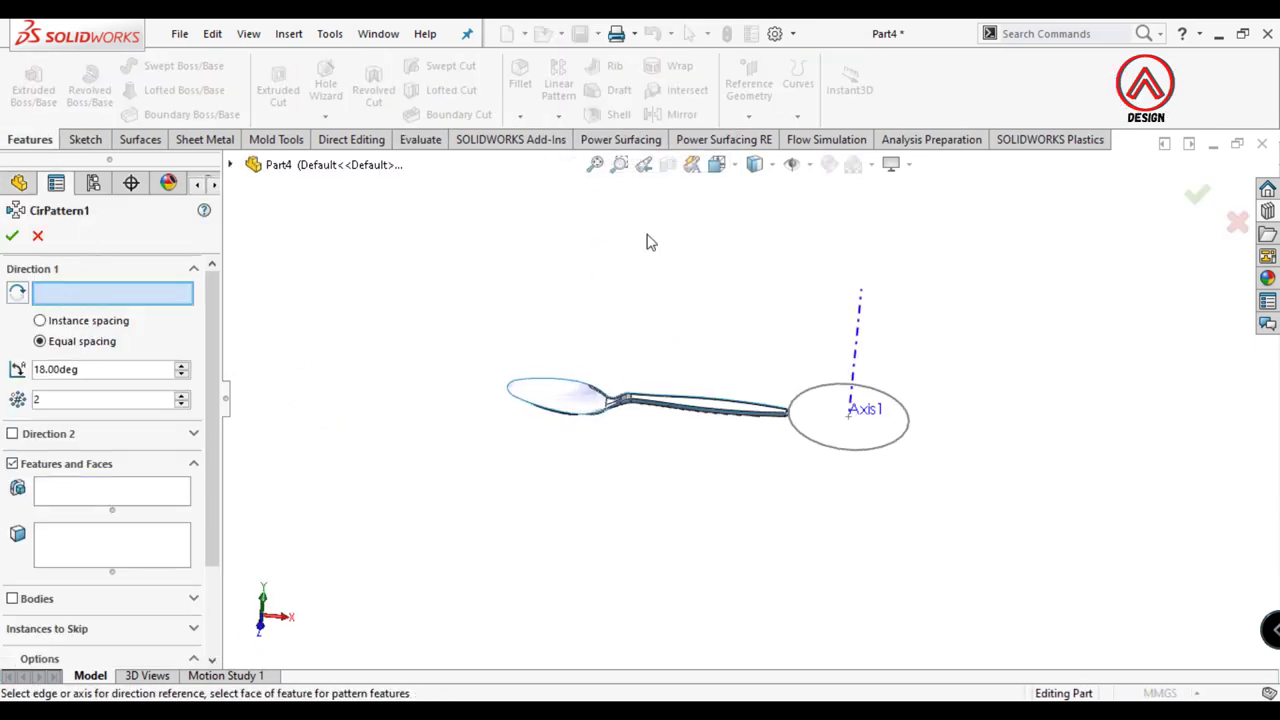
left_click(855, 357)
left_click(12, 598)
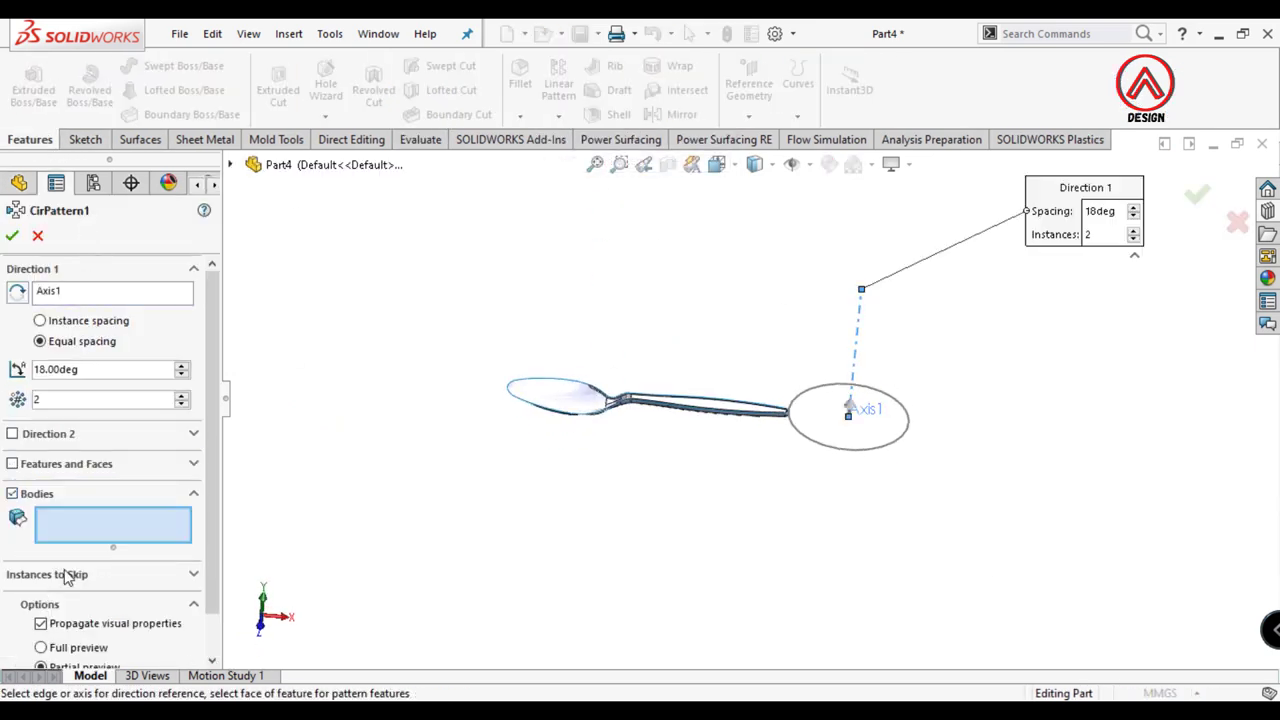
left_click(576, 410)
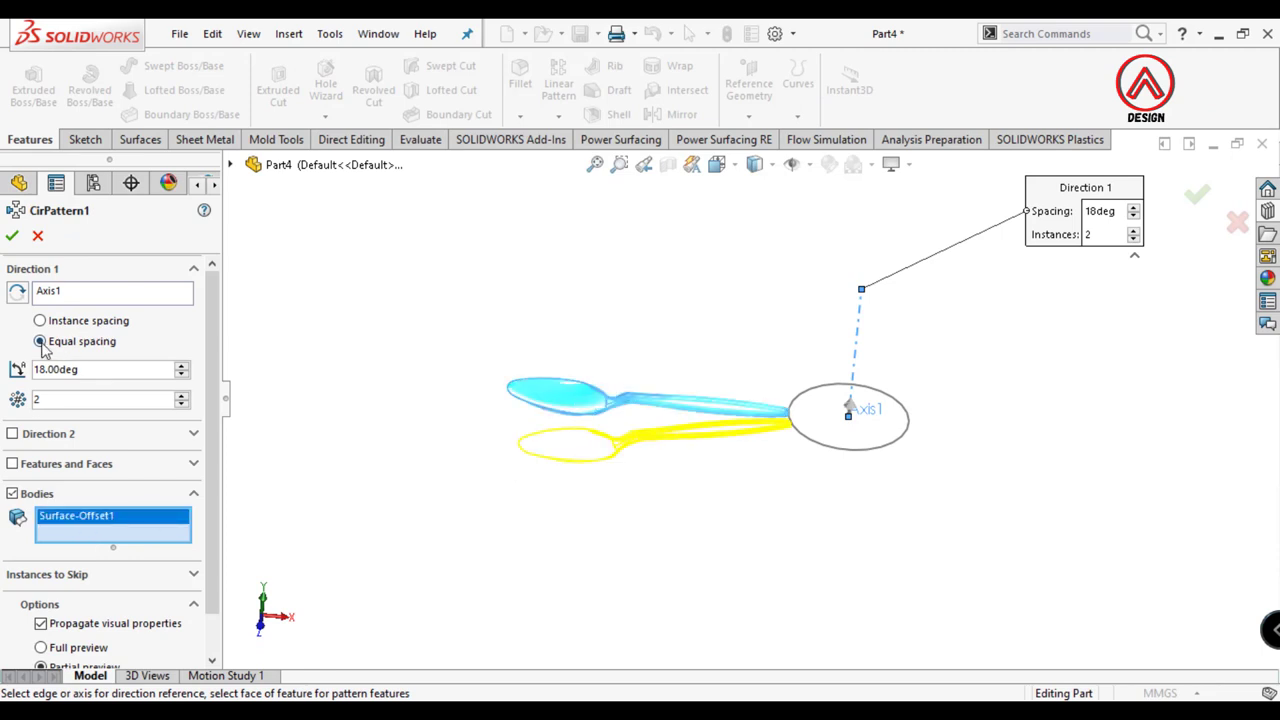
left_click(12, 236)
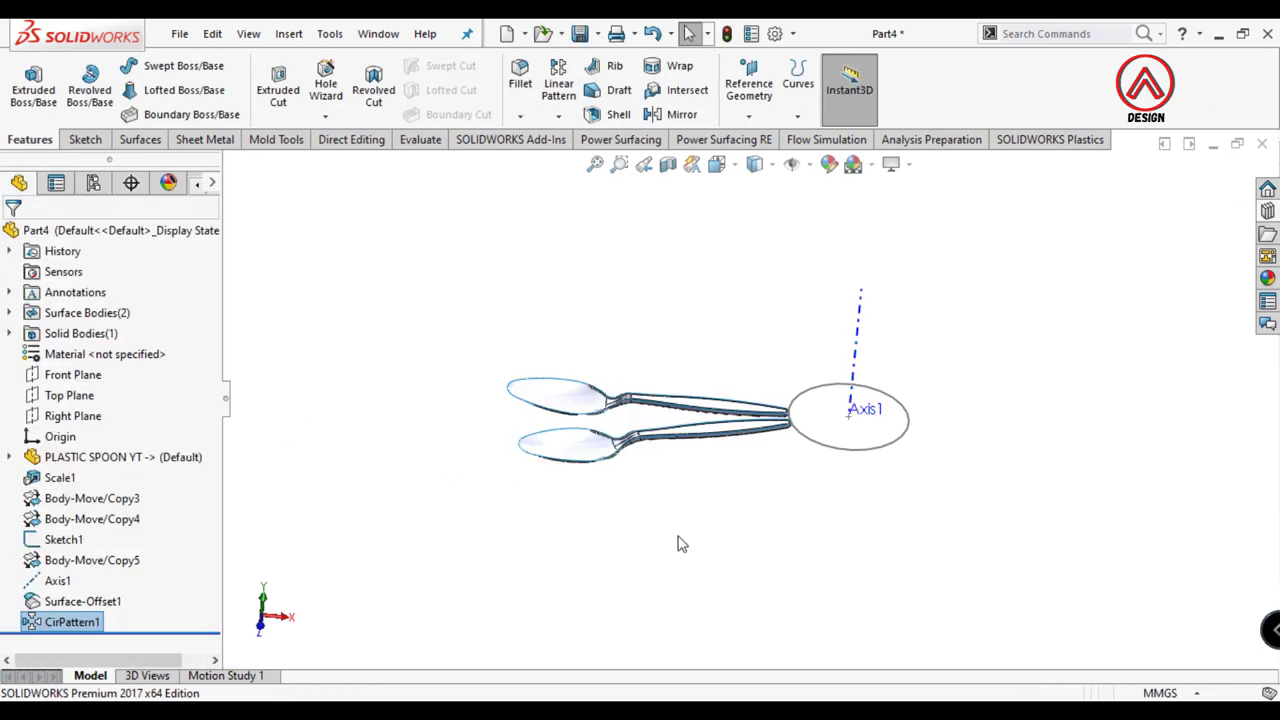
Step: Fit both spoons in view and start a new 3D sketch
key("f")
left_click(84, 140)
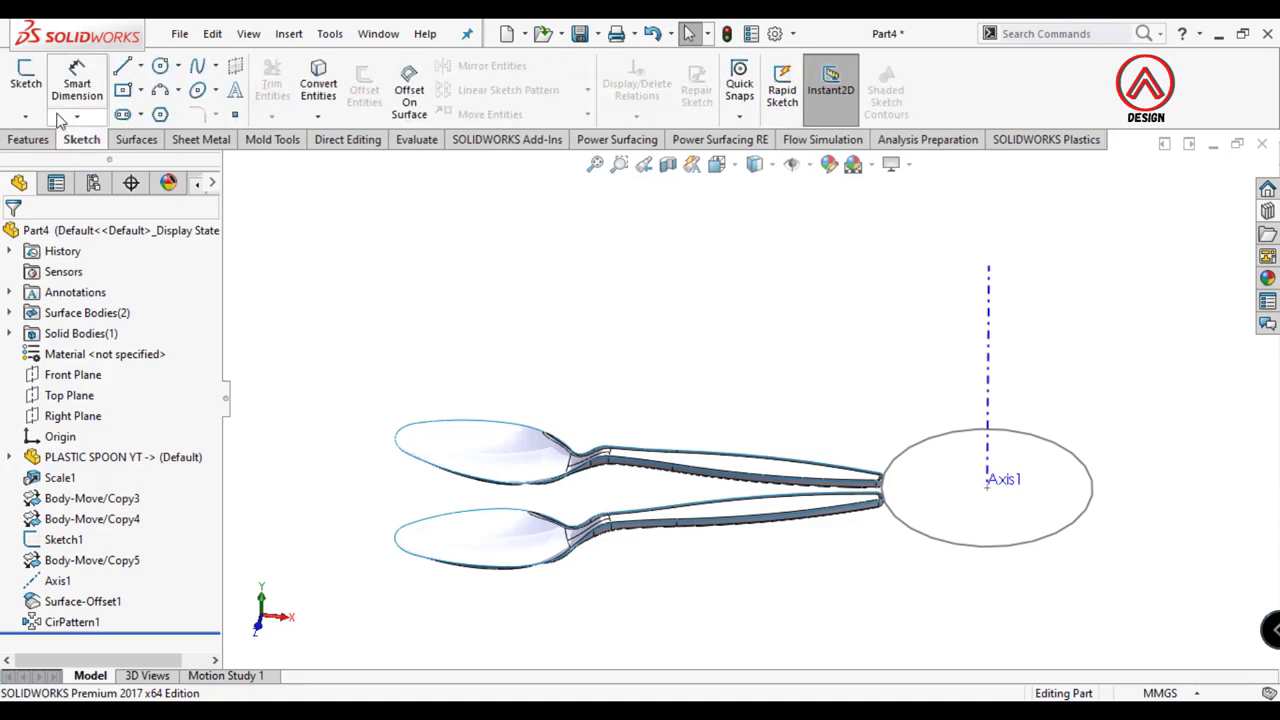
left_click(25, 116)
left_click(45, 160)
Step: Use Convert Entities to select two bowl edges of the lower spoon
left_click(318, 90)
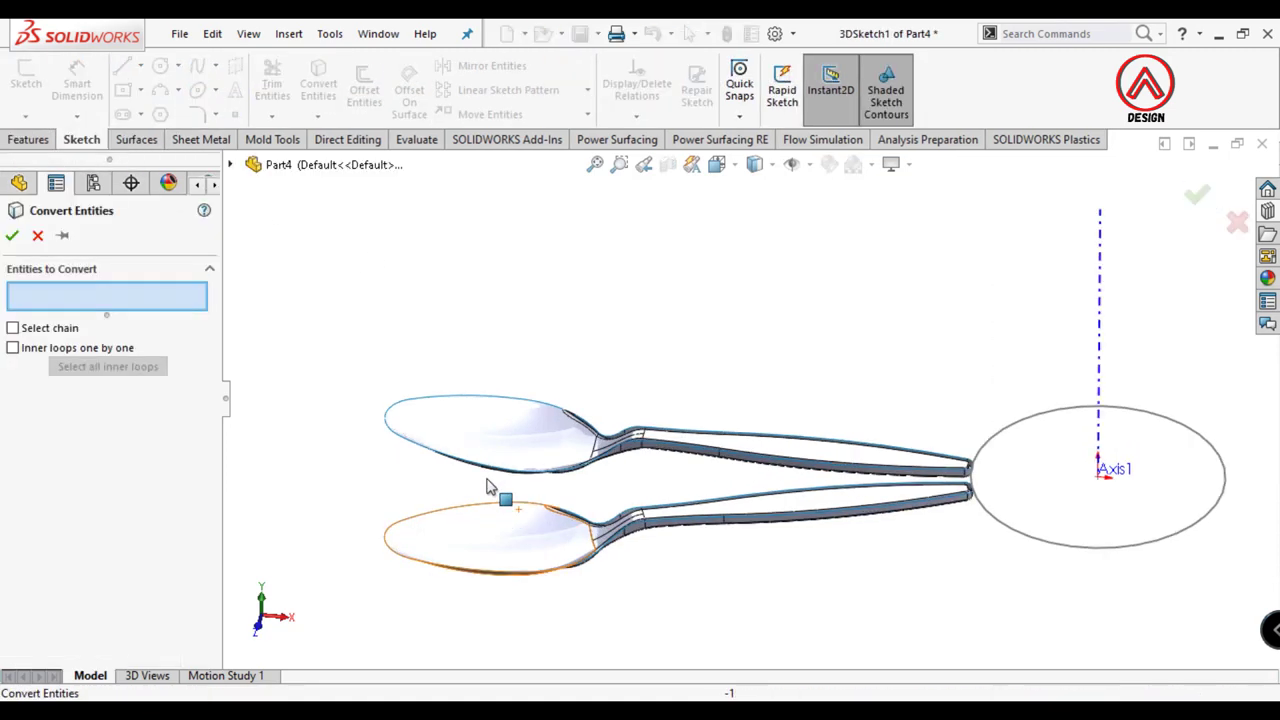
scroll(495, 485, "down", 5)
left_click(666, 464)
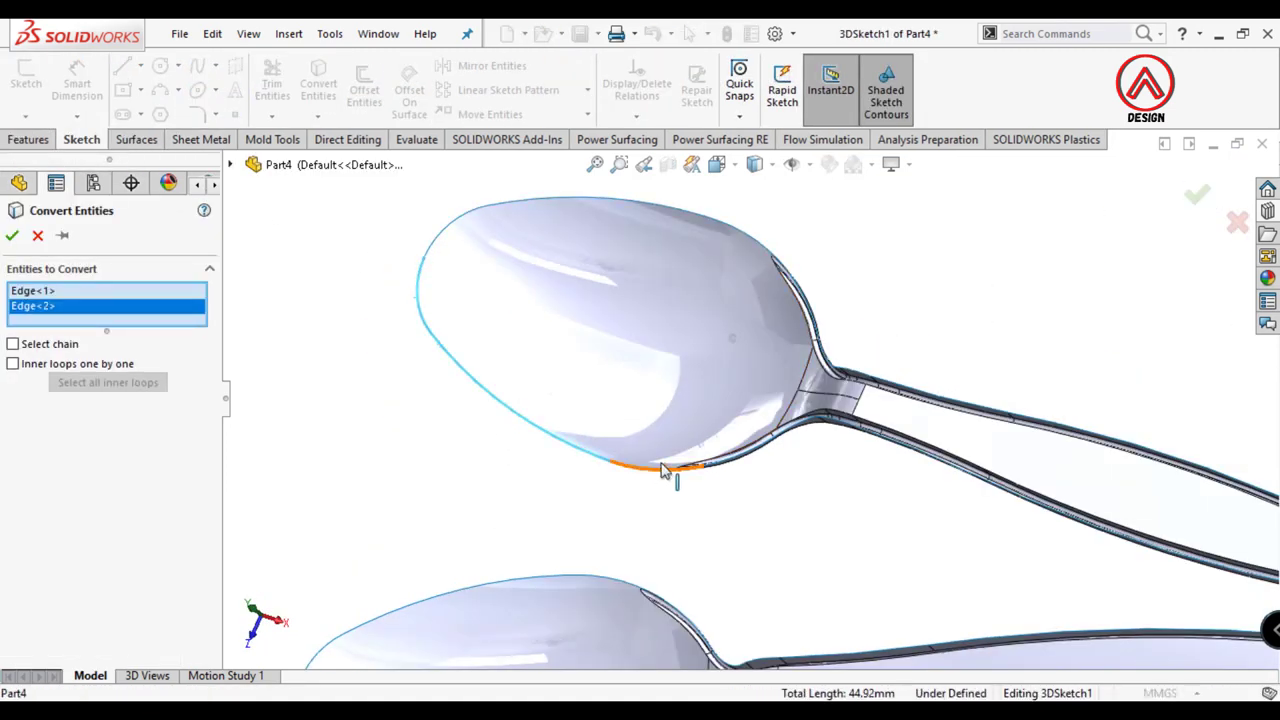
scroll(676, 520, "down", 4)
scroll(686, 580, "down", 2)
left_click(658, 436)
scroll(831, 505, "up", 3)
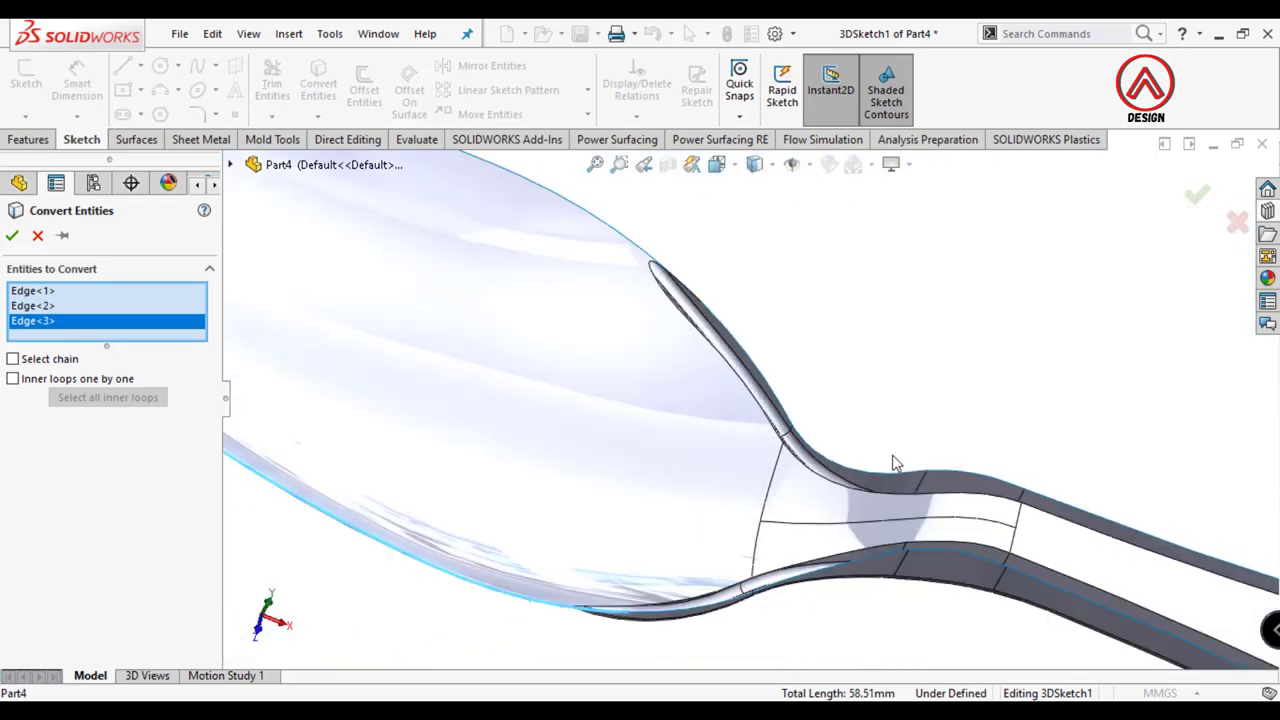
scroll(831, 505, "up", 2)
Step: Add four neck edges of the lower spoon to the conversion
middle_click_drag(831, 505, 906, 597)
scroll(827, 530, "down", 5)
scroll(827, 528, "down", 2)
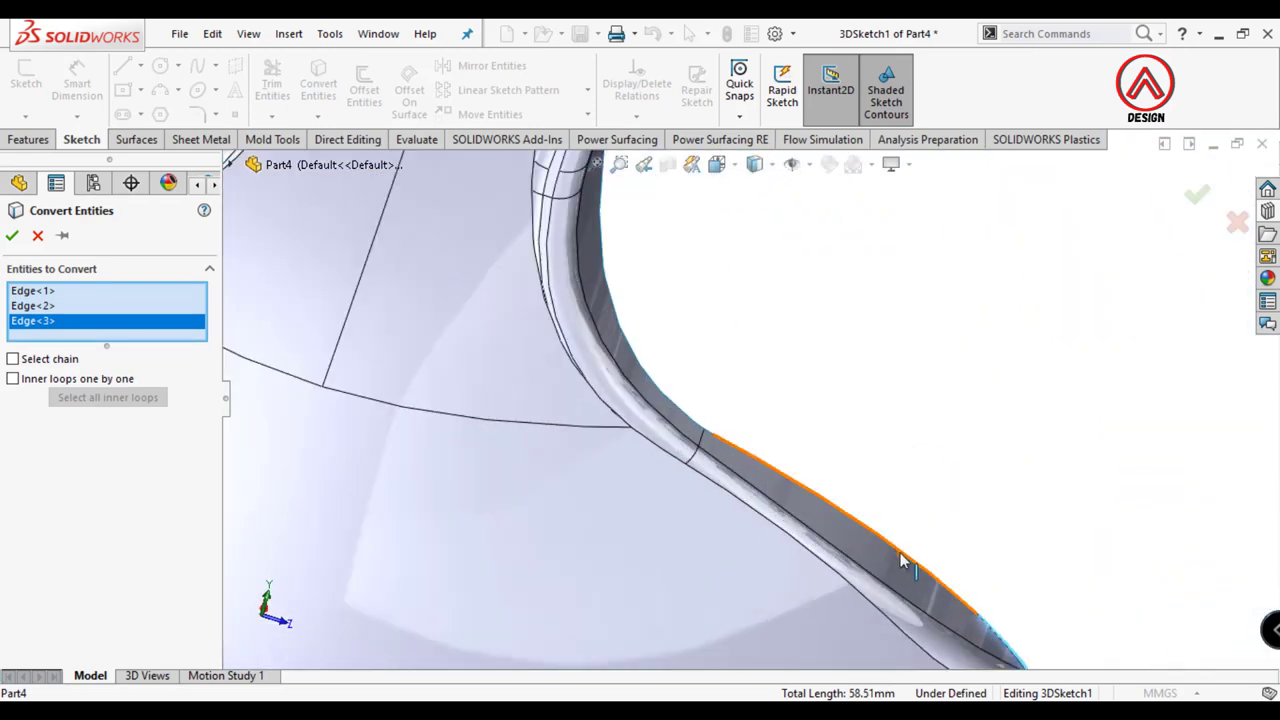
left_click(900, 552)
scroll(700, 432, "down", 2)
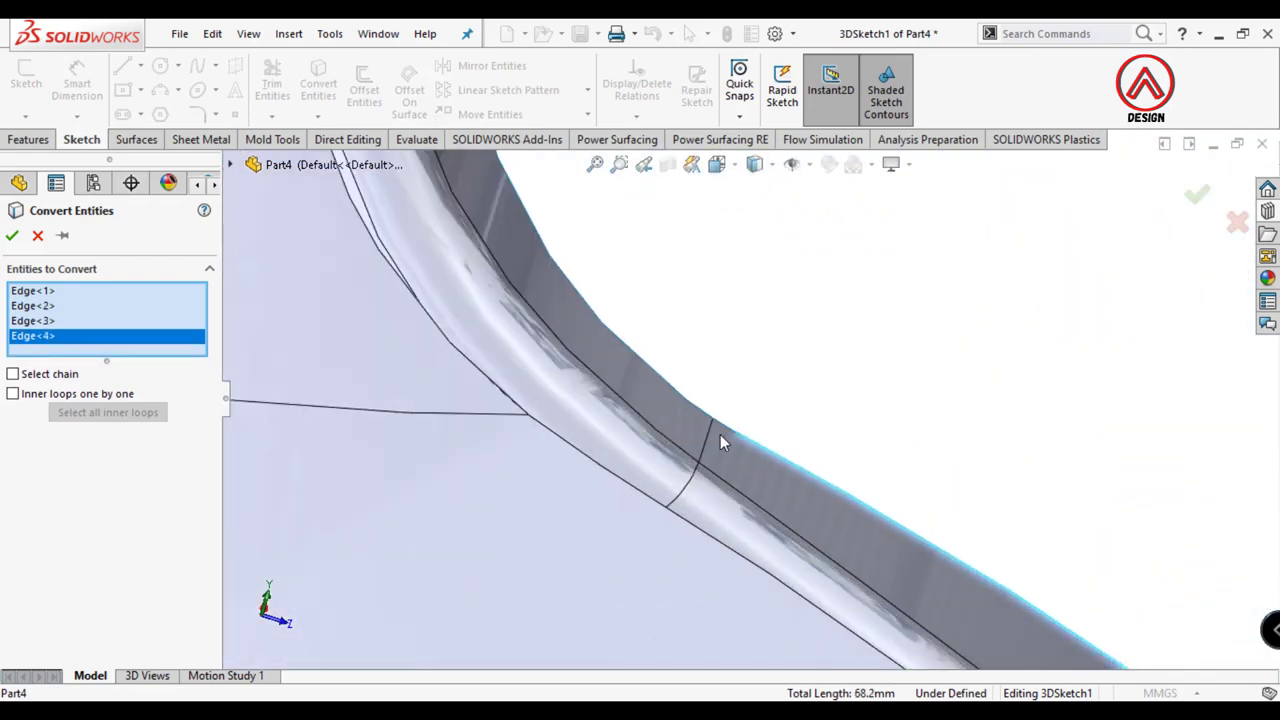
left_click(713, 426)
left_click(688, 404)
left_click(693, 395)
scroll(693, 393, "up", 2)
scroll(693, 395, "up", 3)
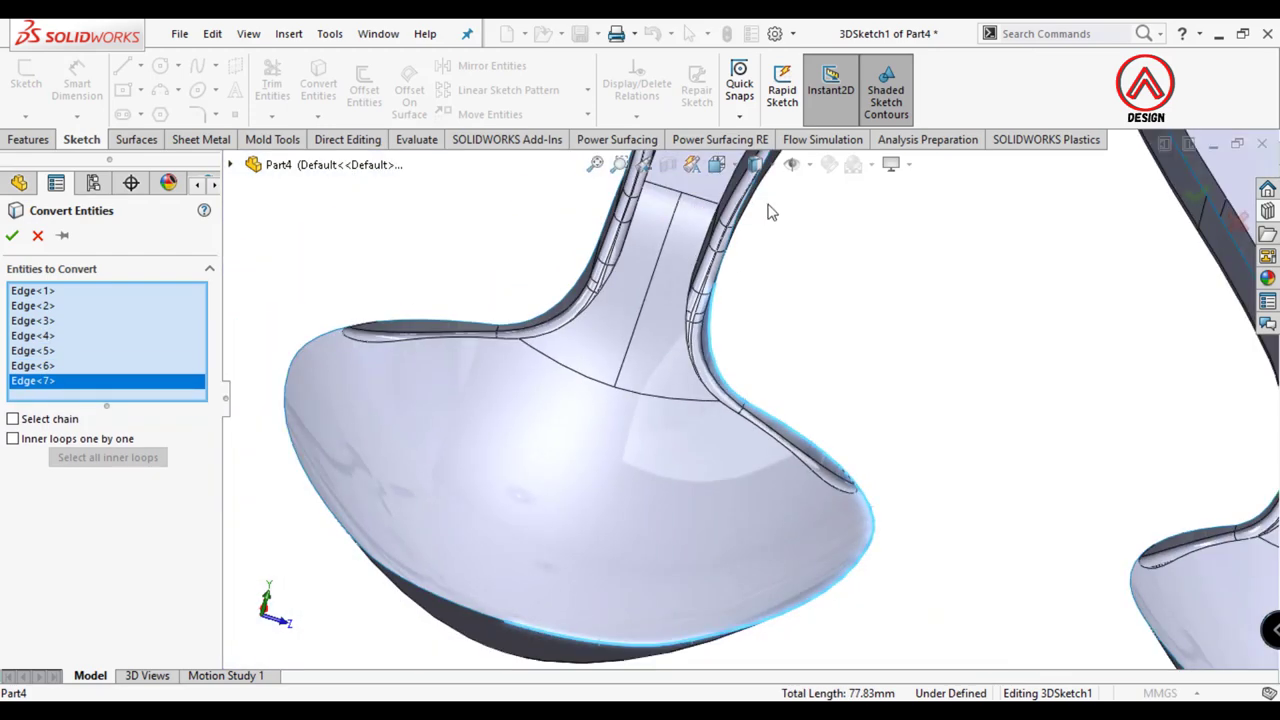
scroll(742, 364, "down", 3)
scroll(742, 364, "down", 2)
Step: Add the remaining neck edge and the handle side, end and top edges
left_click(745, 357)
scroll(755, 398, "down", 3)
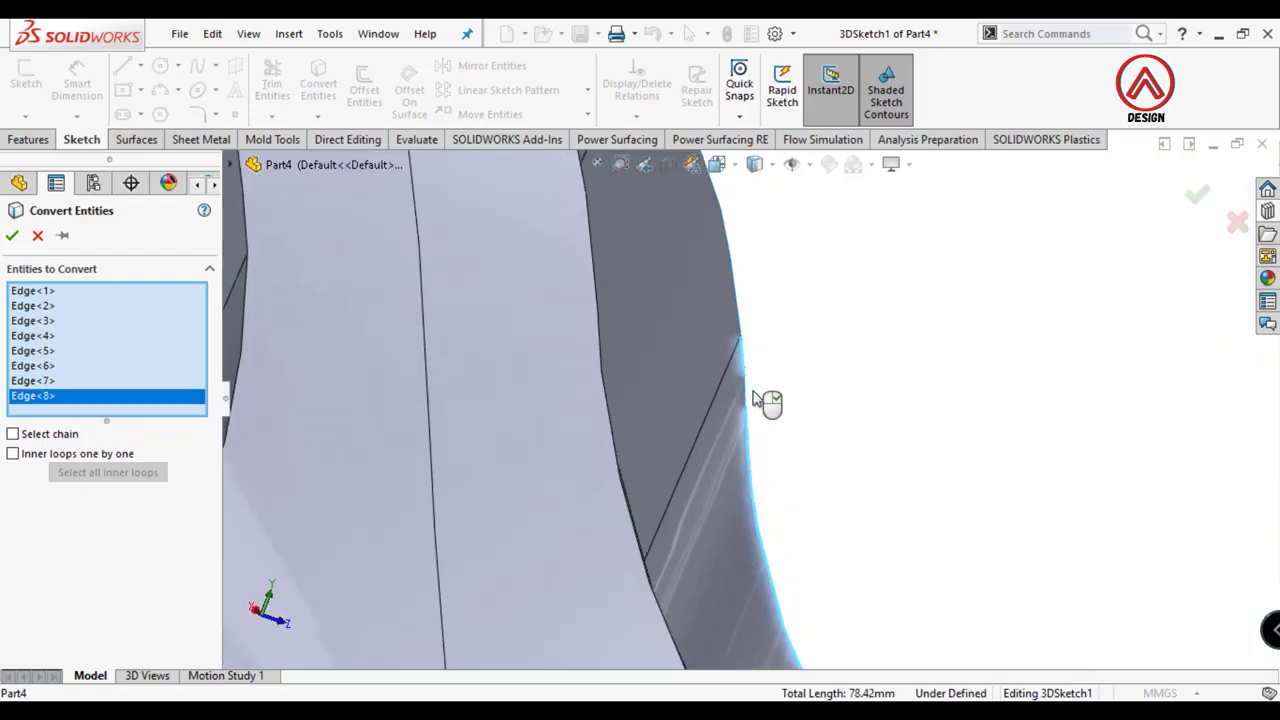
left_click(745, 395)
left_click(746, 329)
left_click(727, 217)
scroll(741, 398, "up", 2)
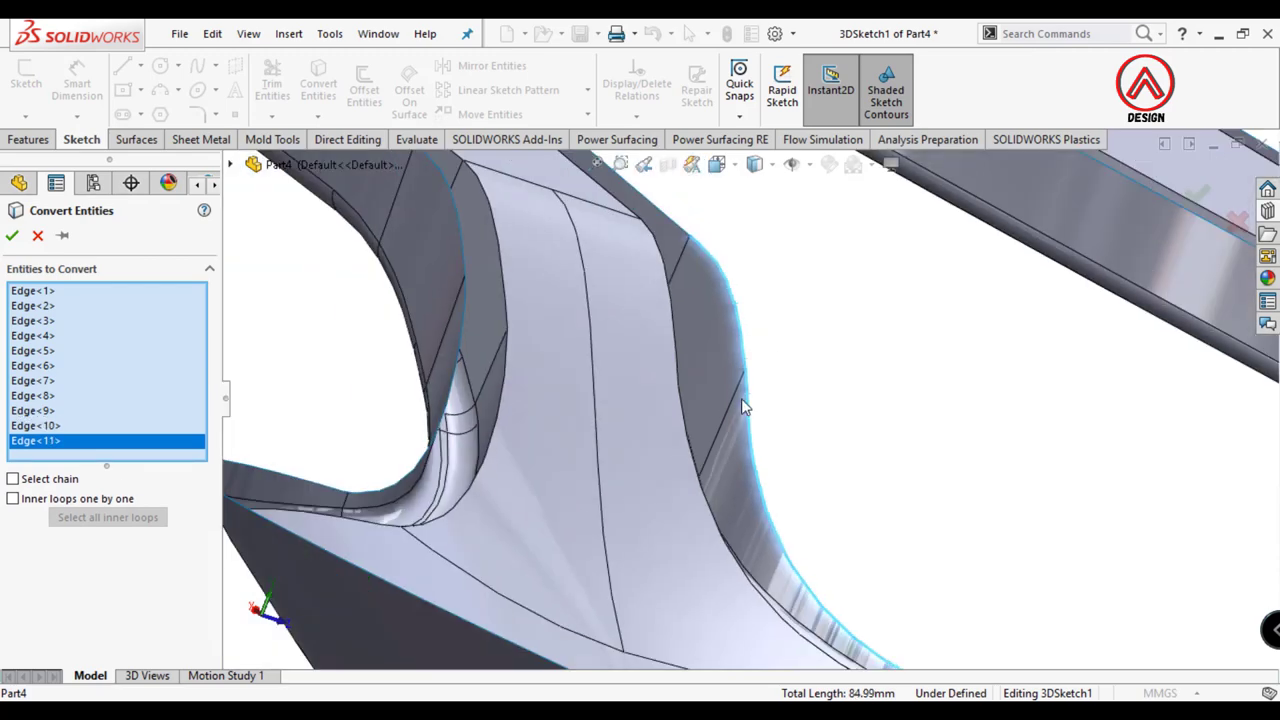
scroll(741, 398, "up", 2)
left_click(708, 310)
scroll(743, 363, "up", 3)
scroll(1066, 486, "down", 3)
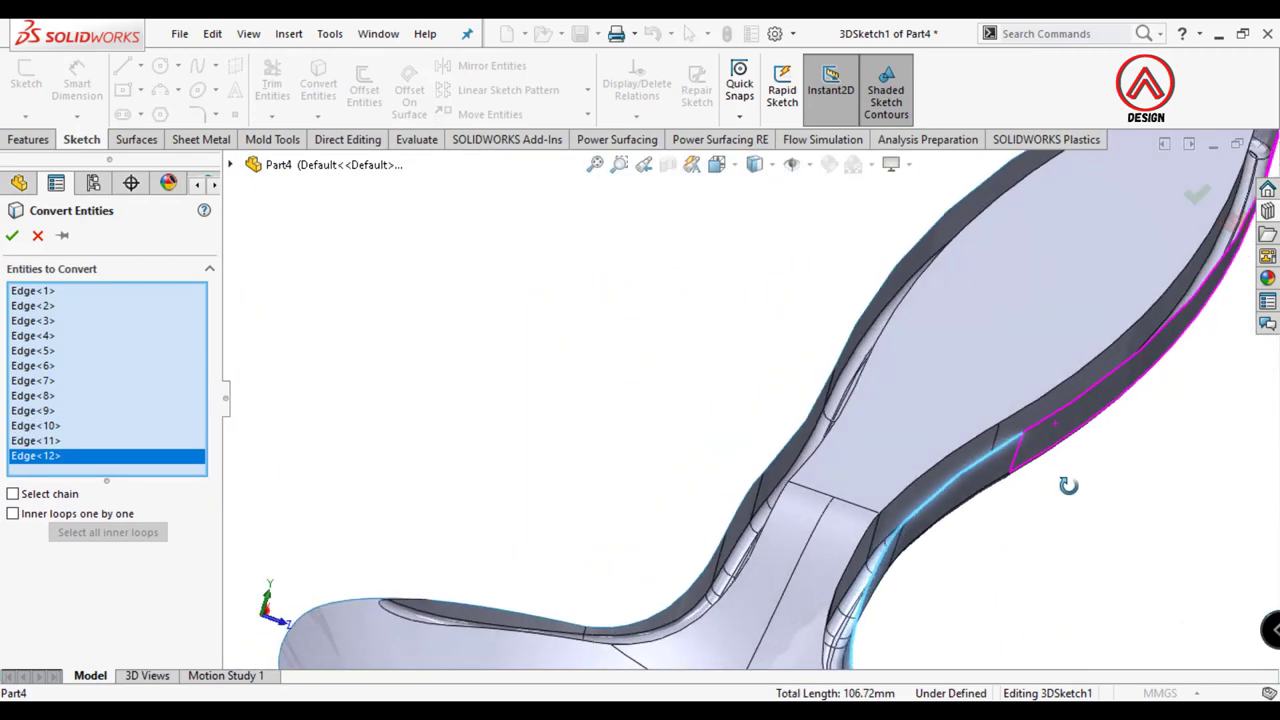
left_click(1062, 420)
scroll(1000, 380, "up", 3)
scroll(738, 420, "down", 3)
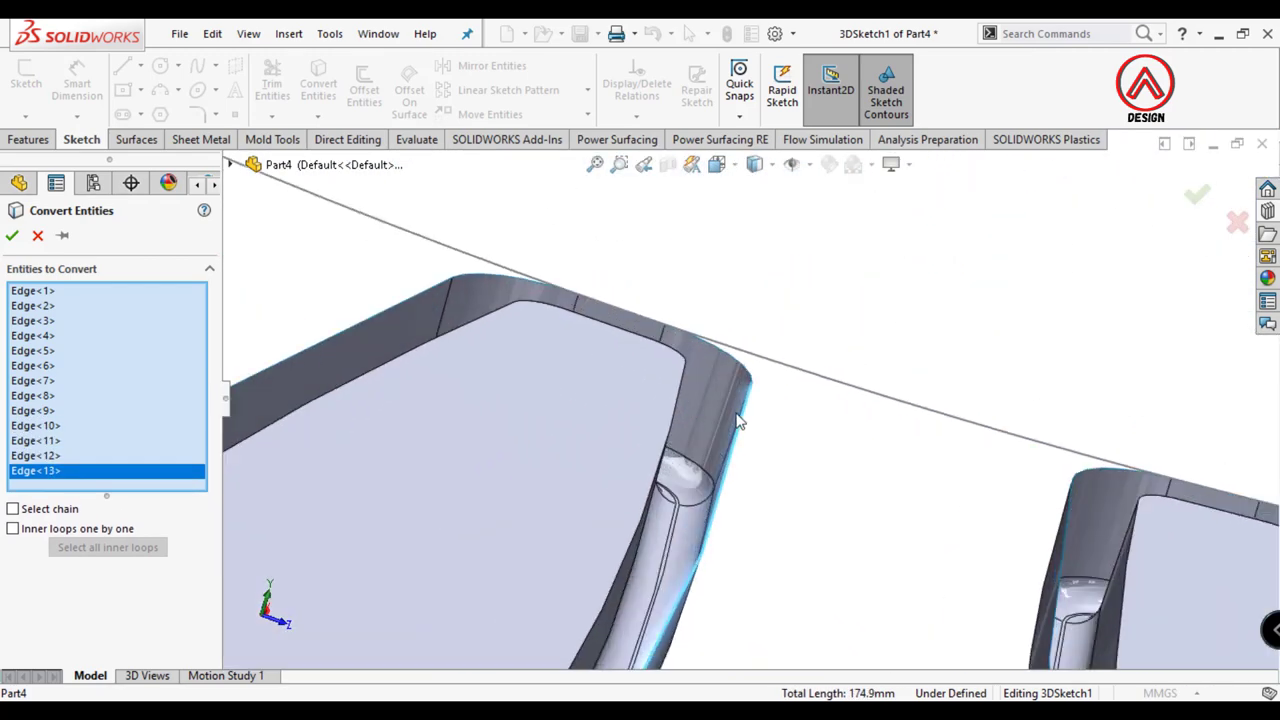
left_click(734, 361)
scroll(642, 320, "down", 3)
scroll(605, 266, "down", 2)
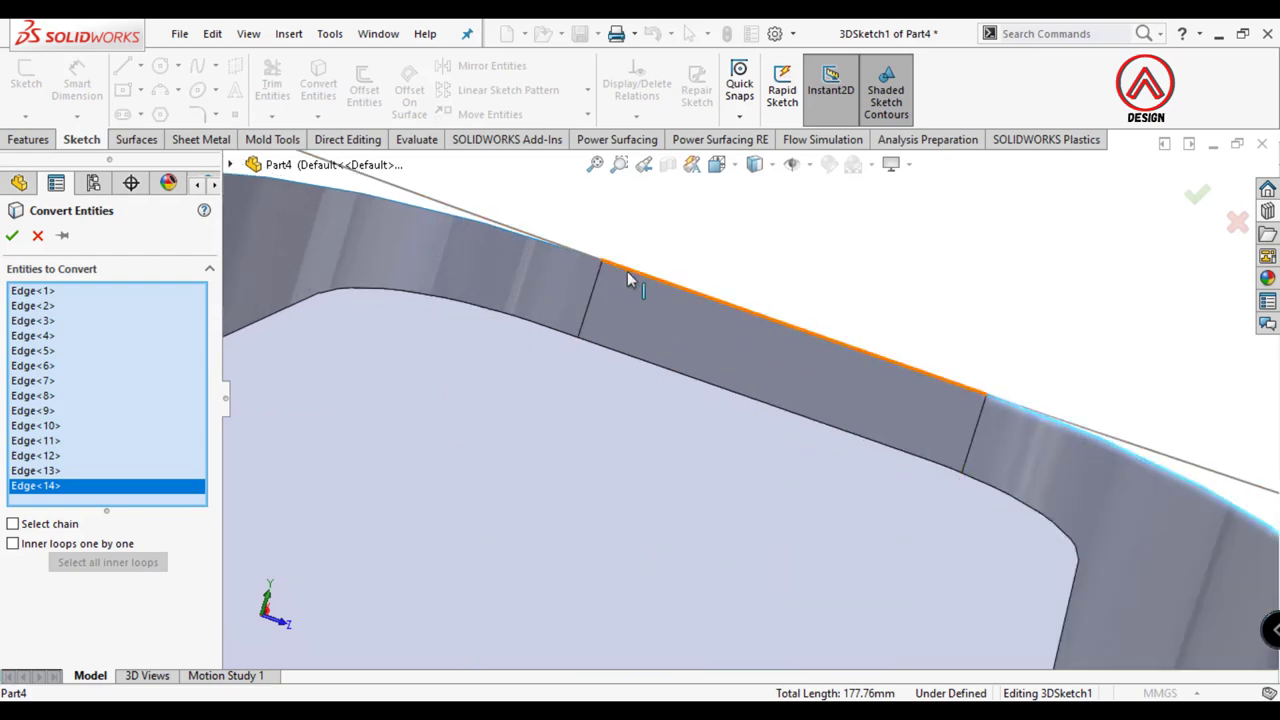
left_click(627, 271)
scroll(836, 357, "up", 3)
Step: Confirm the first spoon's 15 converted edges, then select four handle edges of the second spoon
left_click(1197, 193)
scroll(900, 380, "up", 3)
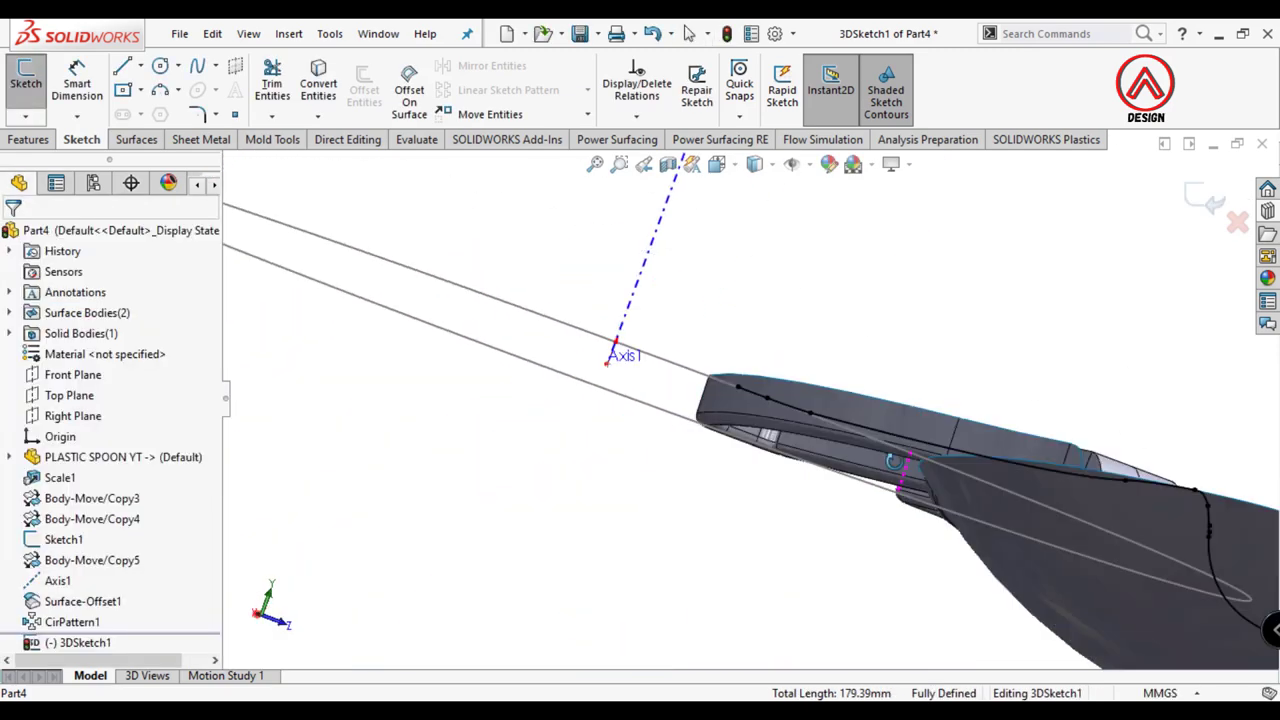
scroll(680, 380, "down", 3)
scroll(670, 378, "down", 2)
scroll(668, 378, "down", 1)
scroll(668, 378, "down", 2)
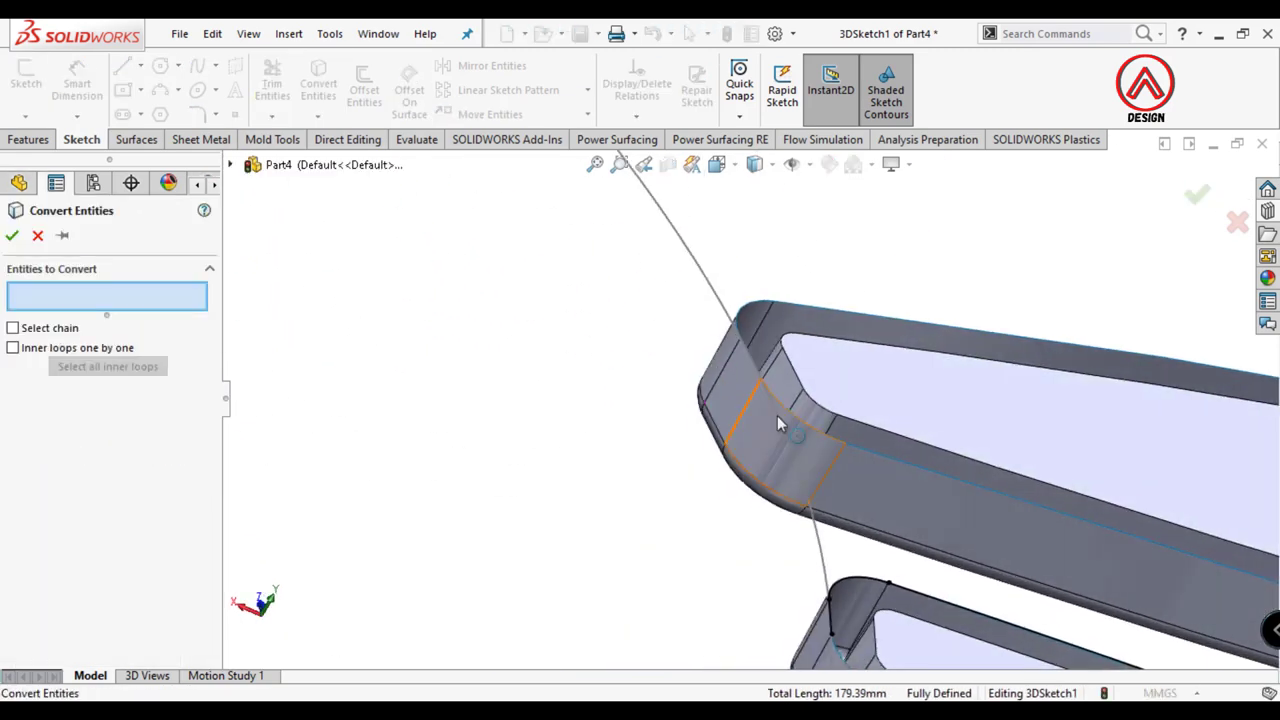
scroll(657, 385, "down", 3)
scroll(697, 345, "down", 3)
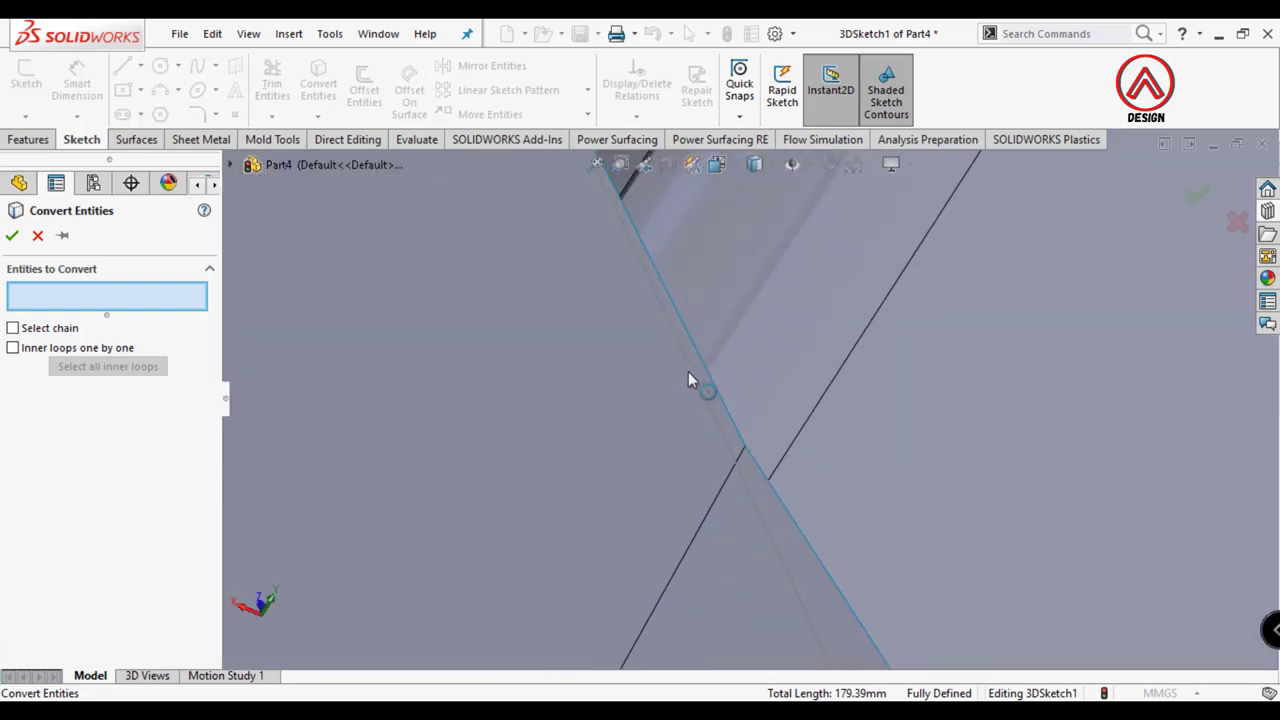
left_click(720, 405)
left_click(757, 471)
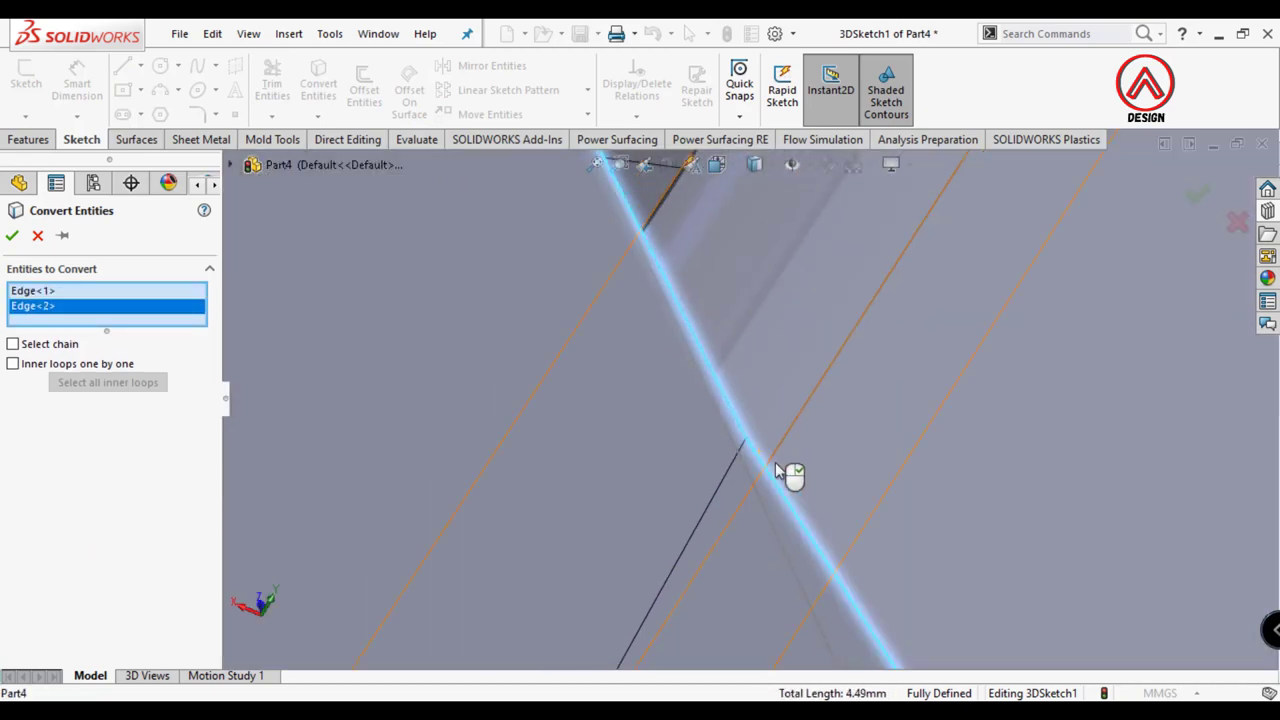
scroll(877, 557, "up", 5)
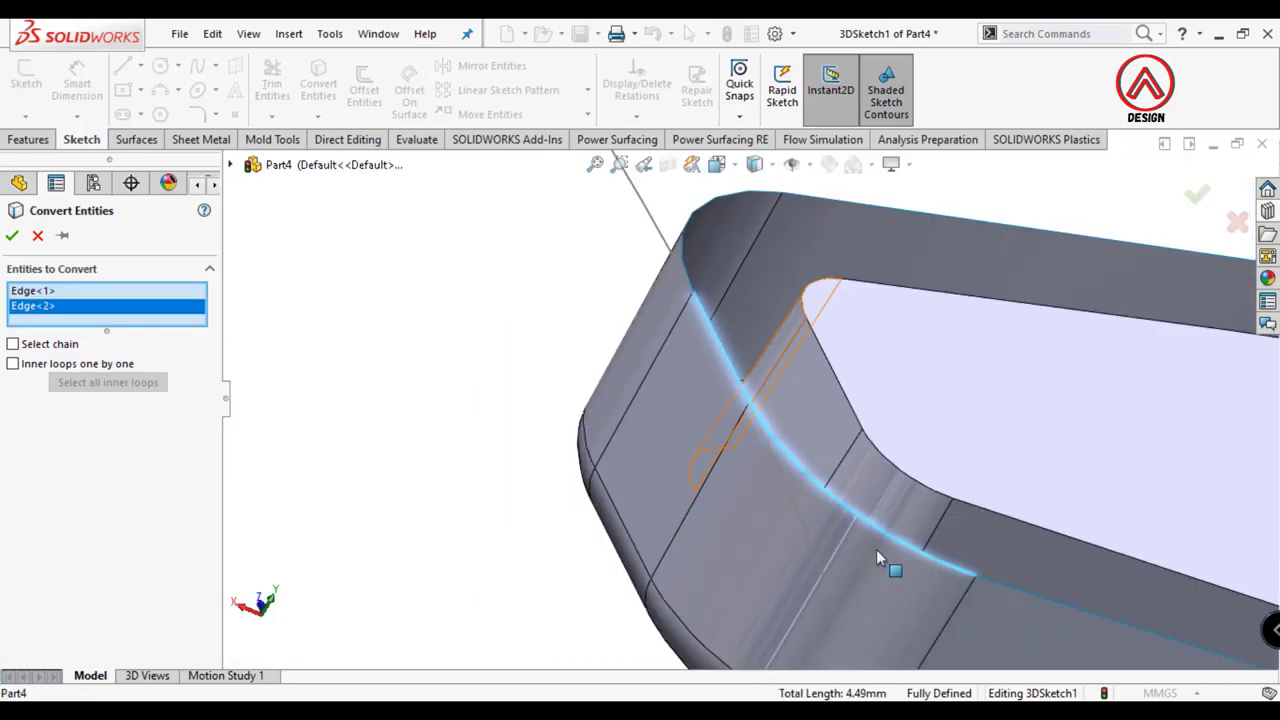
left_click(1000, 587)
scroll(997, 528, "up", 5)
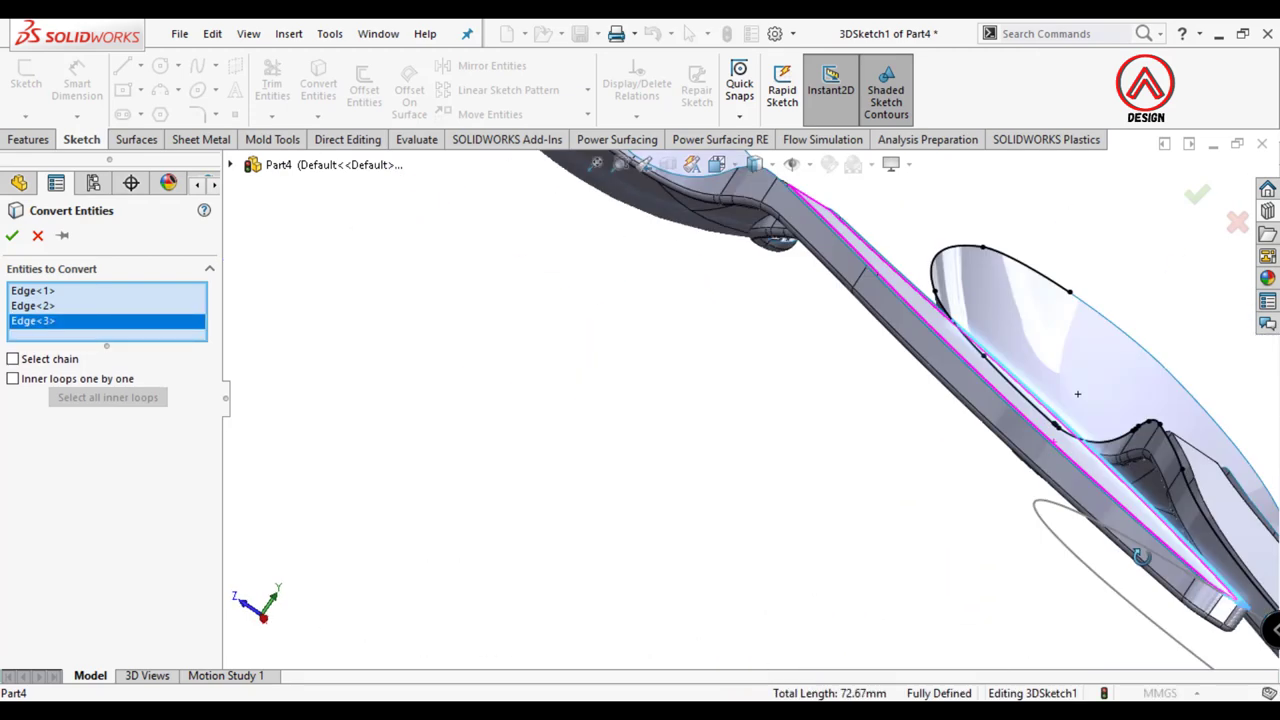
scroll(822, 411, "down", 5)
scroll(822, 411, "up", 3)
left_click(796, 488)
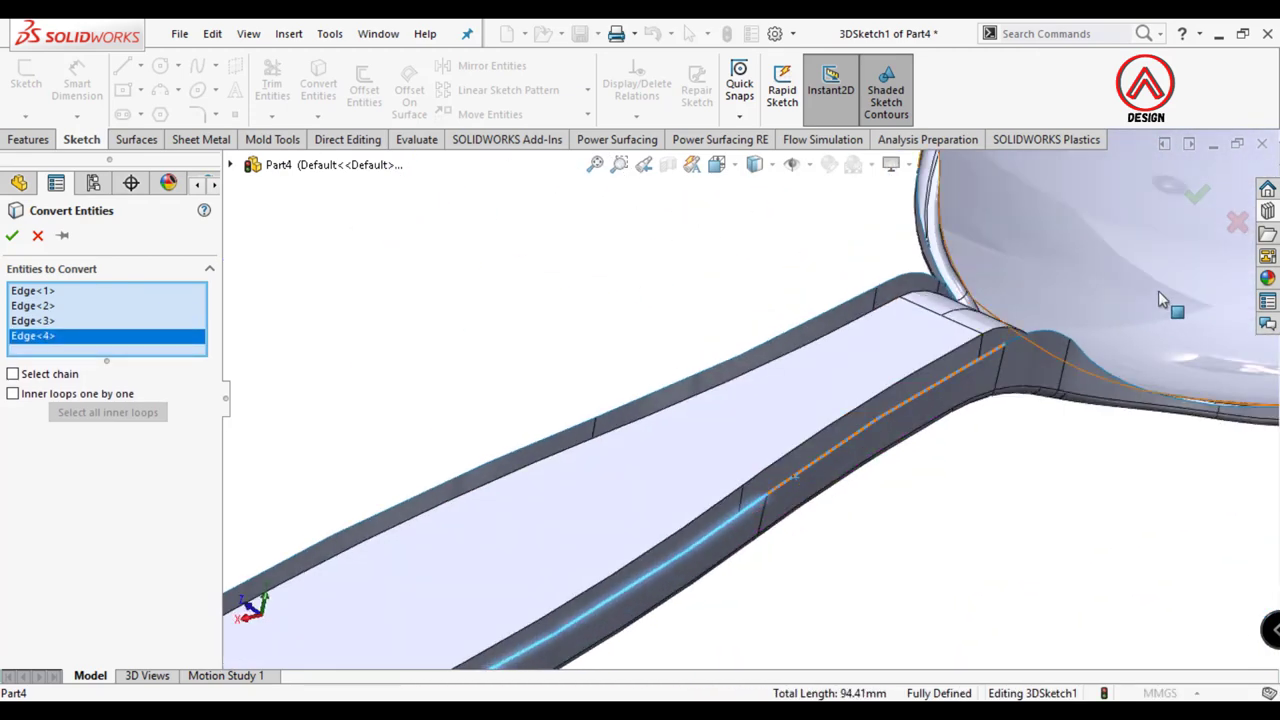
scroll(753, 443, "down", 3)
scroll(749, 403, "down", 2)
Step: Add the second spoon's neck edge, two bowl-rim edges and two more handle edges
left_click(749, 403)
scroll(755, 405, "up", 2)
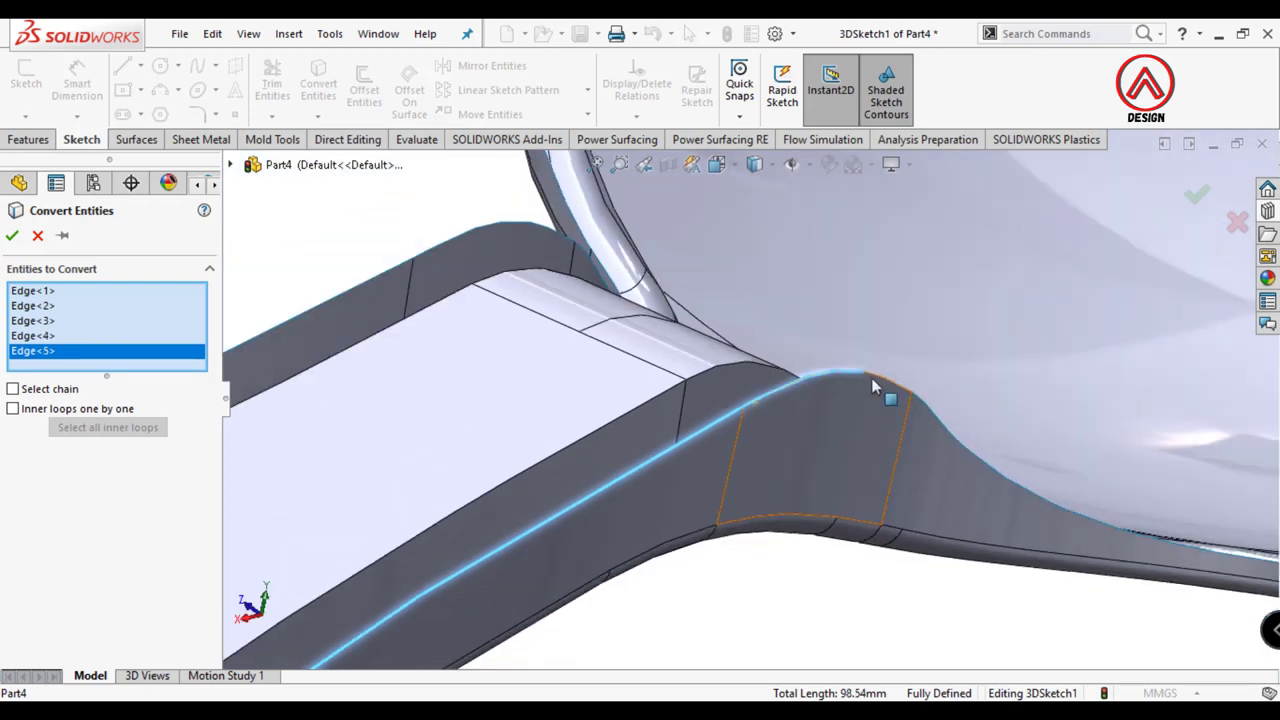
scroll(740, 360, "down", 2)
scroll(734, 360, "down", 2)
left_click(734, 356)
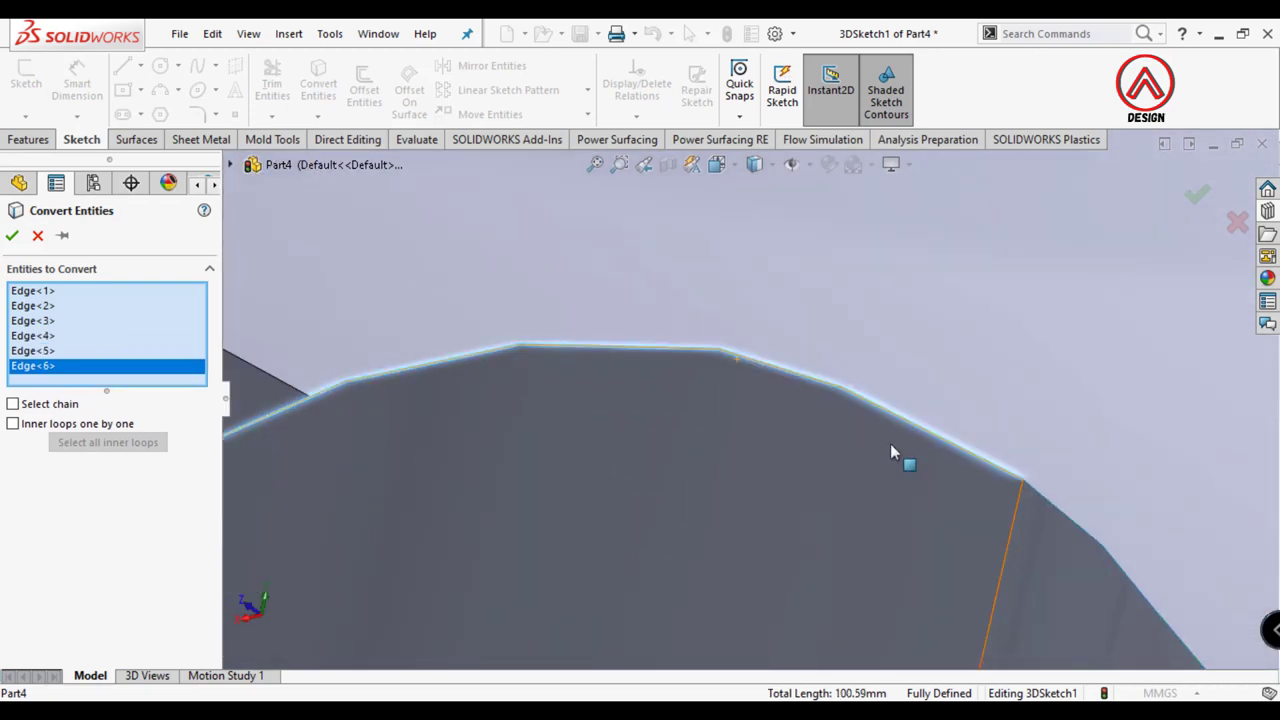
left_click(1030, 493)
scroll(1000, 503, "up", 2)
scroll(809, 505, "down", 2)
scroll(876, 447, "down", 2)
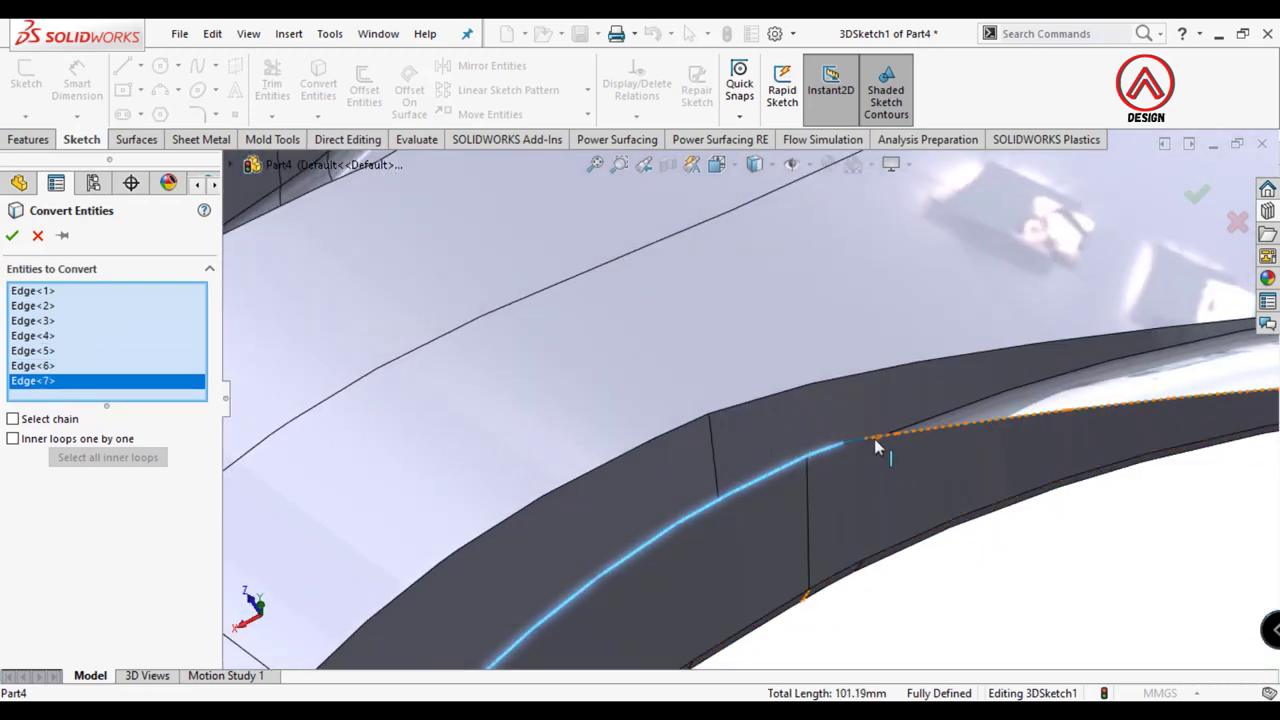
left_click(860, 440)
left_click(872, 446)
scroll(885, 449, "up", 2)
scroll(1020, 371, "down", 2)
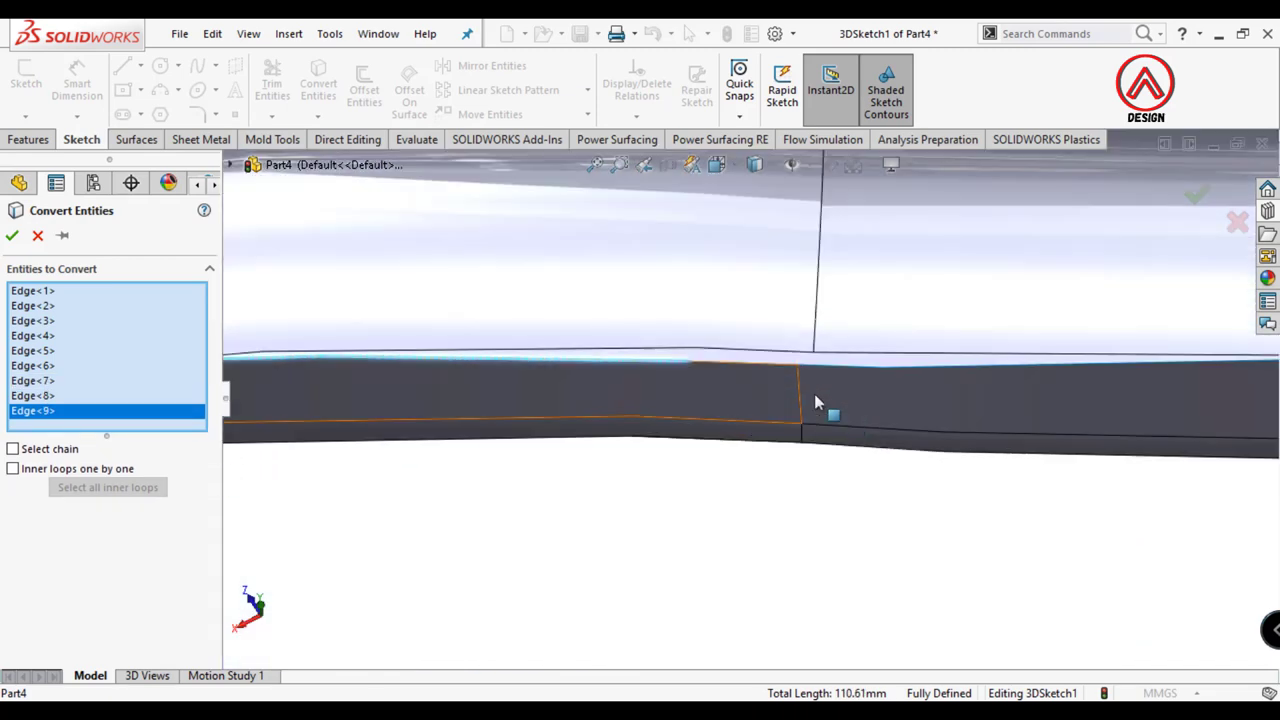
scroll(802, 419, "down", 1)
Step: Add the lower handle edges, bowl underside edge and final two bowl-rim edges
left_click(789, 406)
left_click(940, 405)
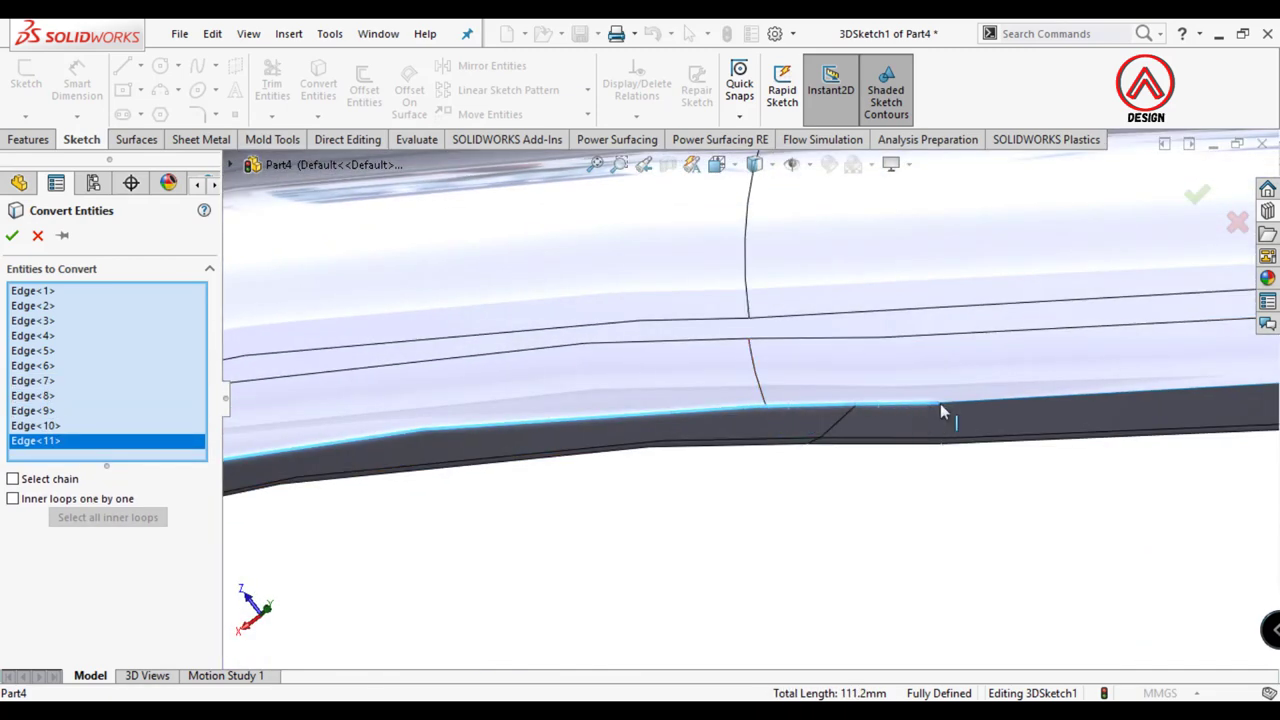
left_click(955, 410)
scroll(960, 420, "up", 1)
scroll(1000, 434, "up", 1)
scroll(1023, 320, "down", 2)
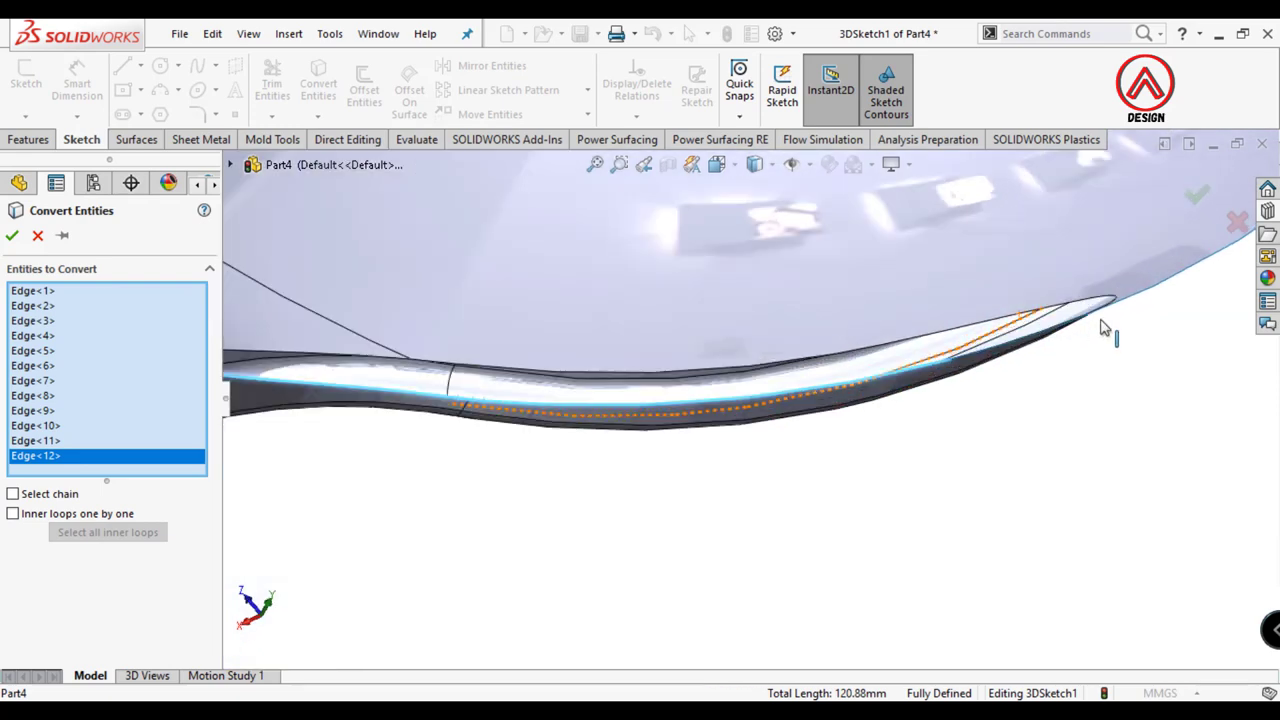
left_click(1137, 304)
scroll(1137, 304, "up", 2)
scroll(908, 294, "down", 1)
left_click(912, 300)
scroll(900, 310, "up", 2)
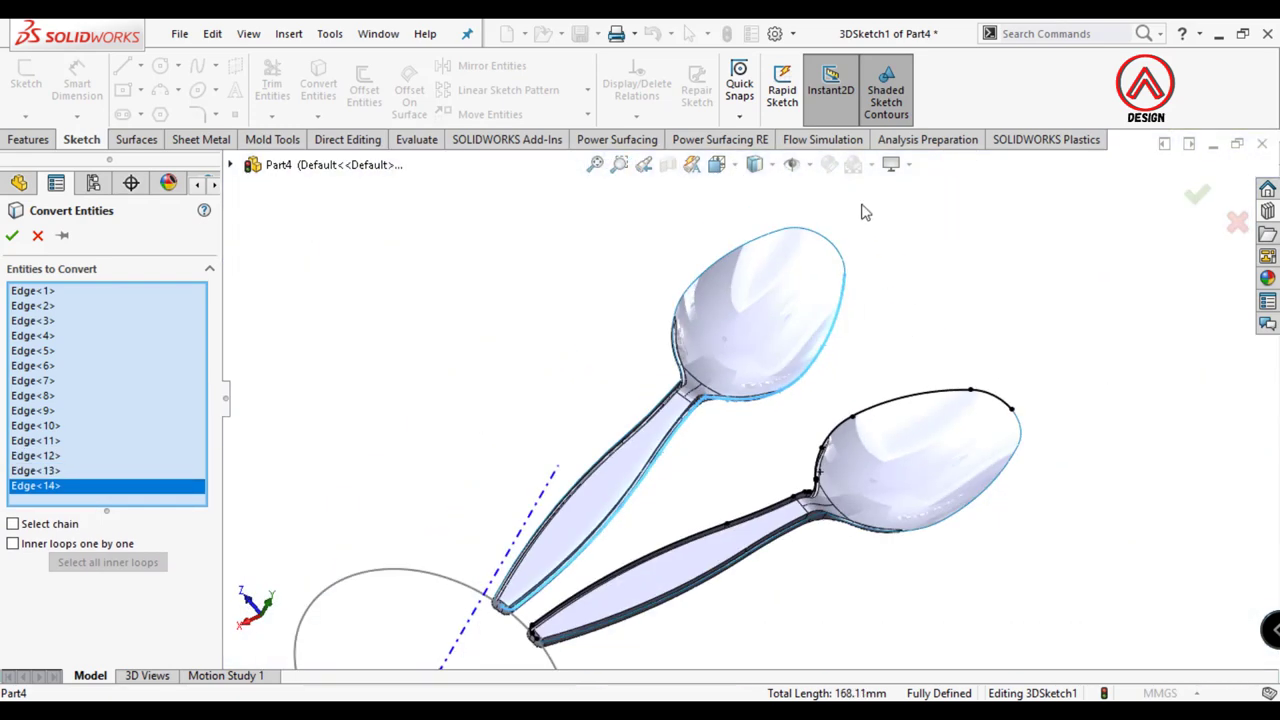
scroll(800, 380, "down", 2)
Step: Confirm the second spoon's edge conversion and orbit to an angled view of the rim
left_click(12, 235)
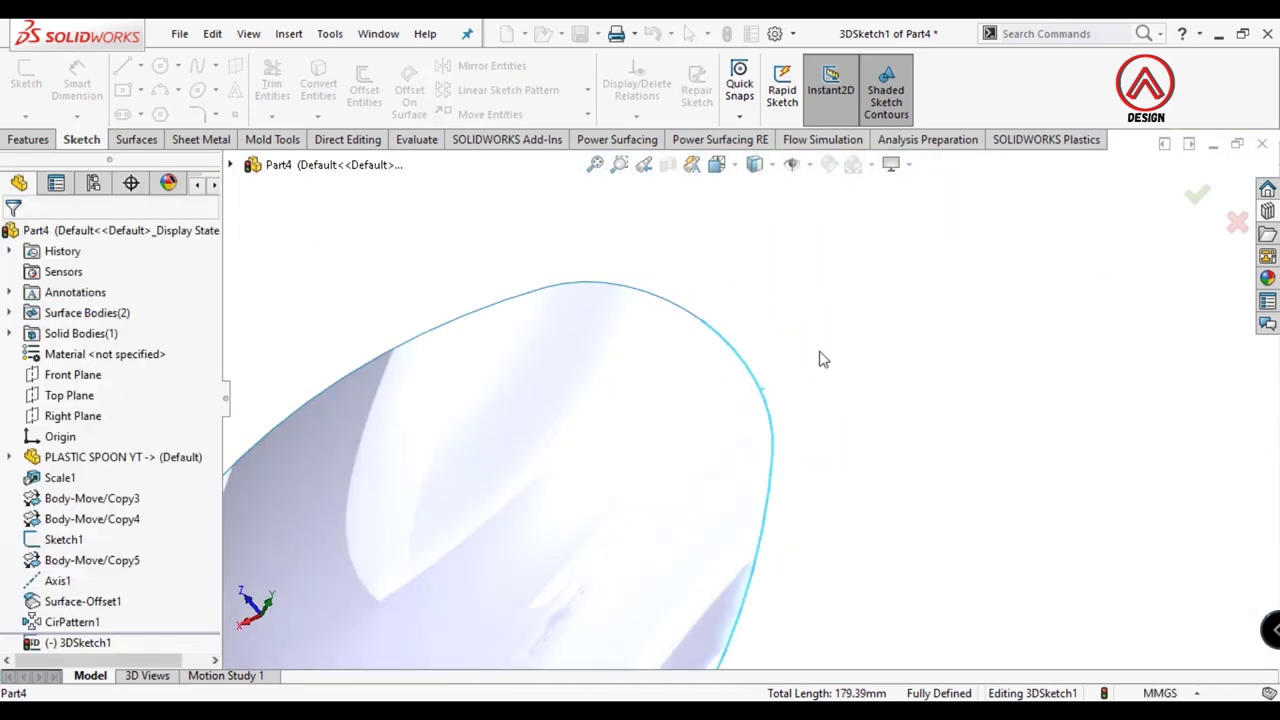
scroll(820, 357, "up", 2)
scroll(877, 340, "down", 3)
mouse_move(877, 340)
middle_mouse_down()
mouse_move(766, 286)
mouse_move(494, 363)
middle_mouse_up()
scroll(711, 408, "down", 2)
mouse_move(711, 408)
middle_mouse_down()
mouse_move(691, 383)
mouse_move(651, 391)
mouse_move(494, 349)
mouse_move(541, 325)
mouse_move(557, 286)
middle_mouse_up()
scroll(528, 286, "up", 2)
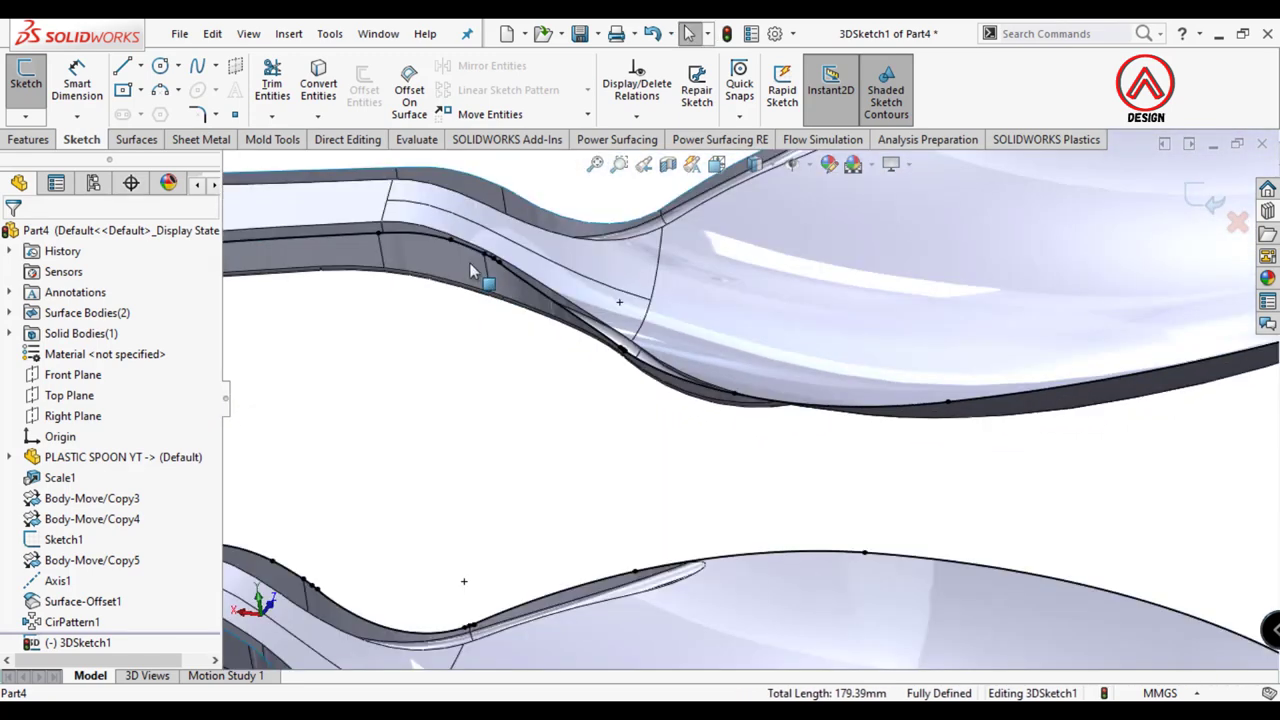
scroll(623, 354, "down", 3)
scroll(635, 419, "down", 2)
scroll(634, 416, "up", 1)
middle_click_drag(894, 608, 849, 557)
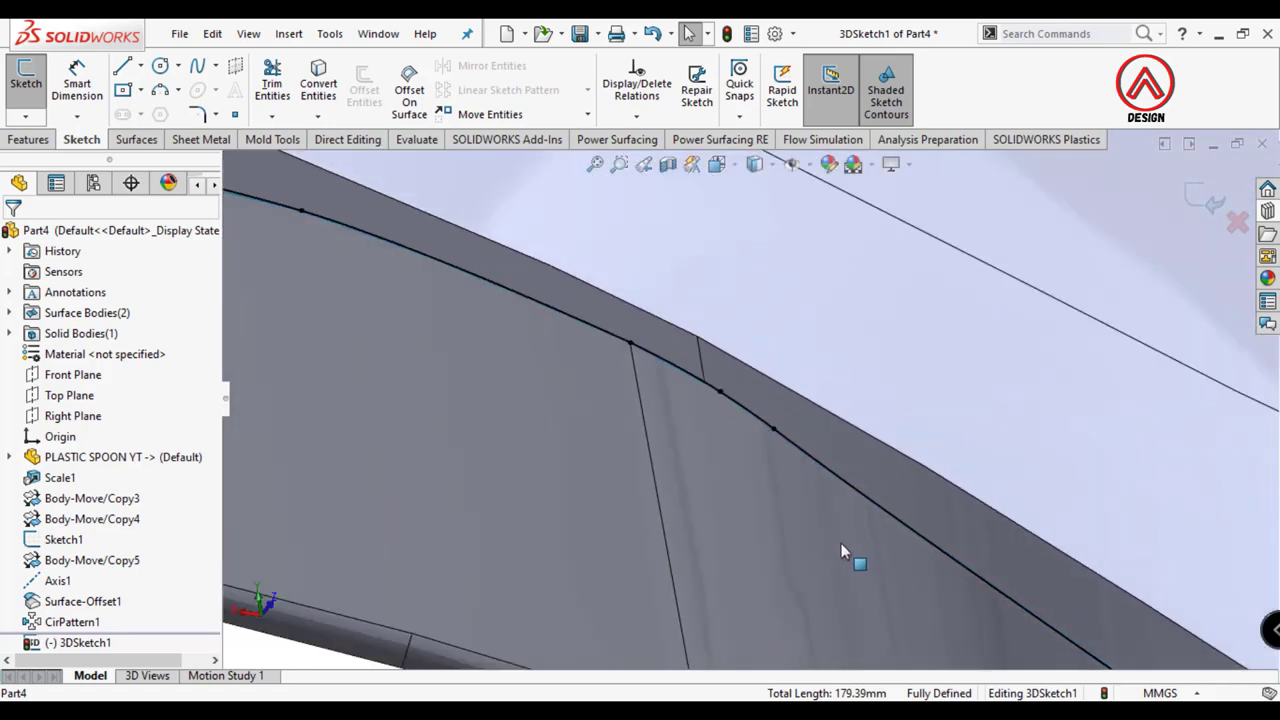
scroll(849, 557, "up", 2)
scroll(738, 420, "down", 2)
scroll(738, 420, "down", 2)
scroll(733, 440, "down", 2)
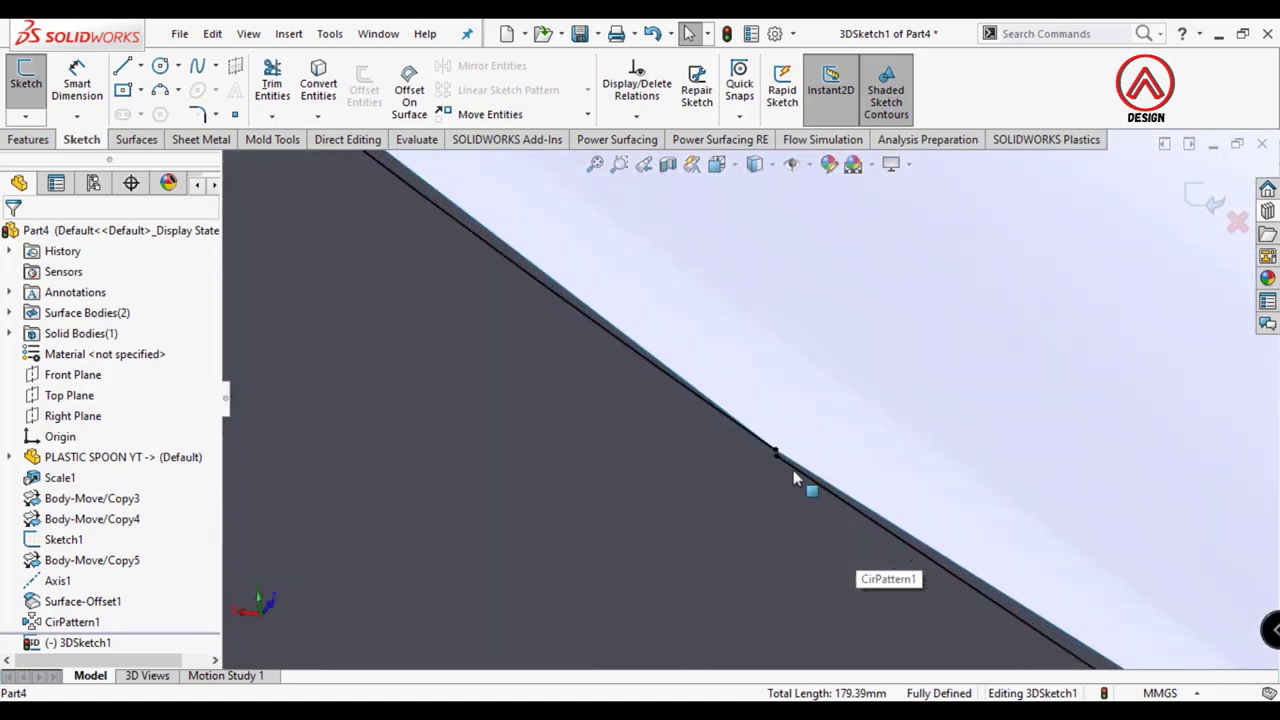
scroll(760, 443, "up", 1)
scroll(706, 366, "up", 1)
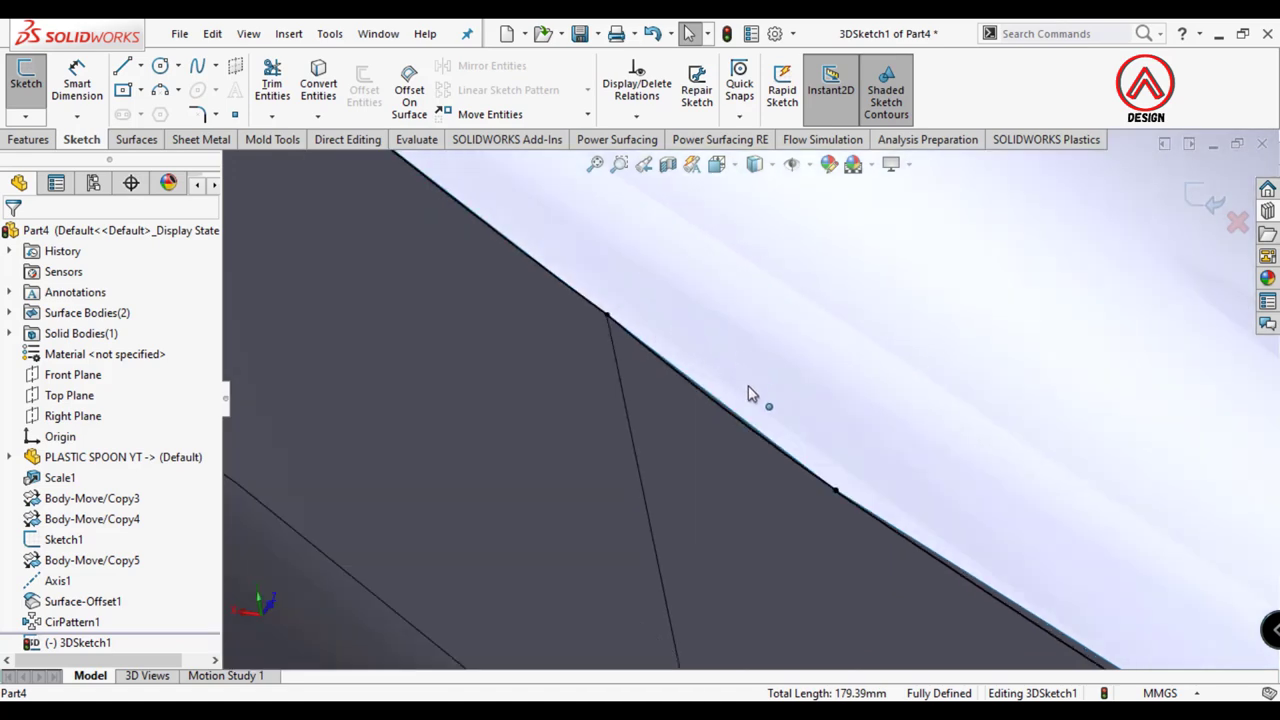
Step: Draw straight sketch lines from the rim vertex across the spoon neck
left_click(723, 410)
key("Escape")
left_click(122, 66)
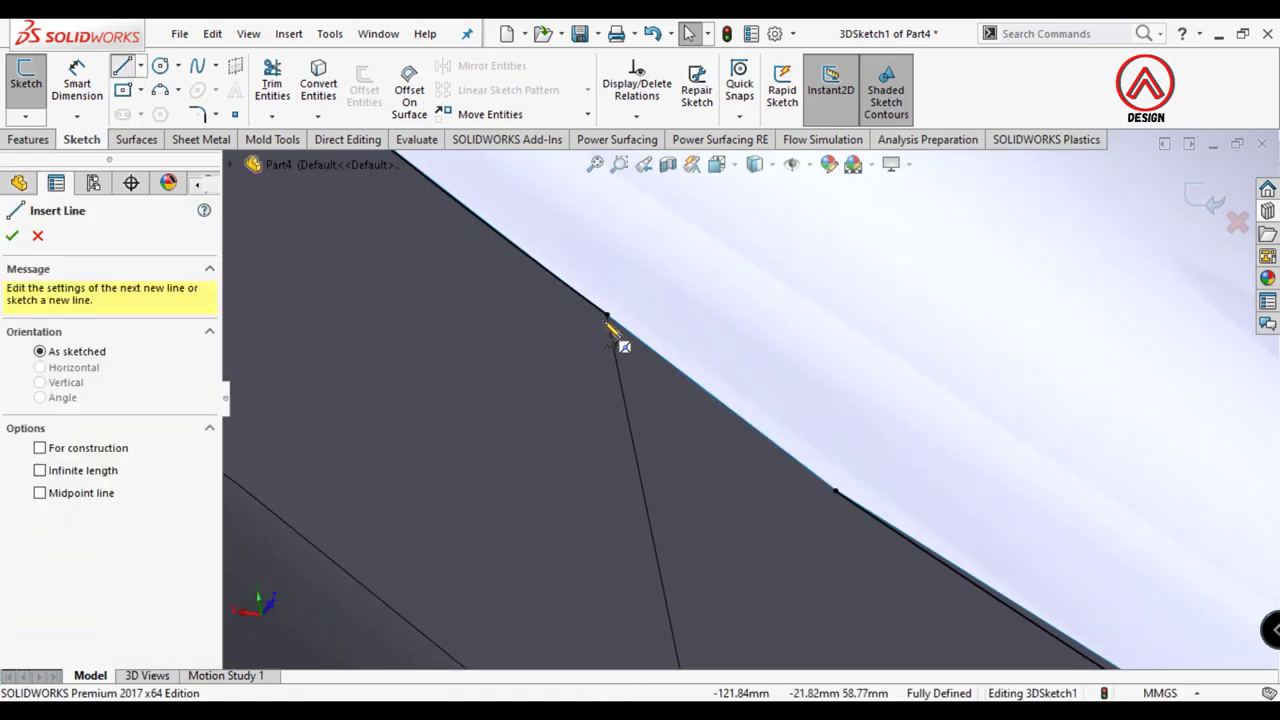
left_click(607, 314)
left_click(835, 491)
key("Escape")
Step: Delete the stray segment past the vertex and draw a new line from the edge vertex
scroll(765, 498, "up", 3)
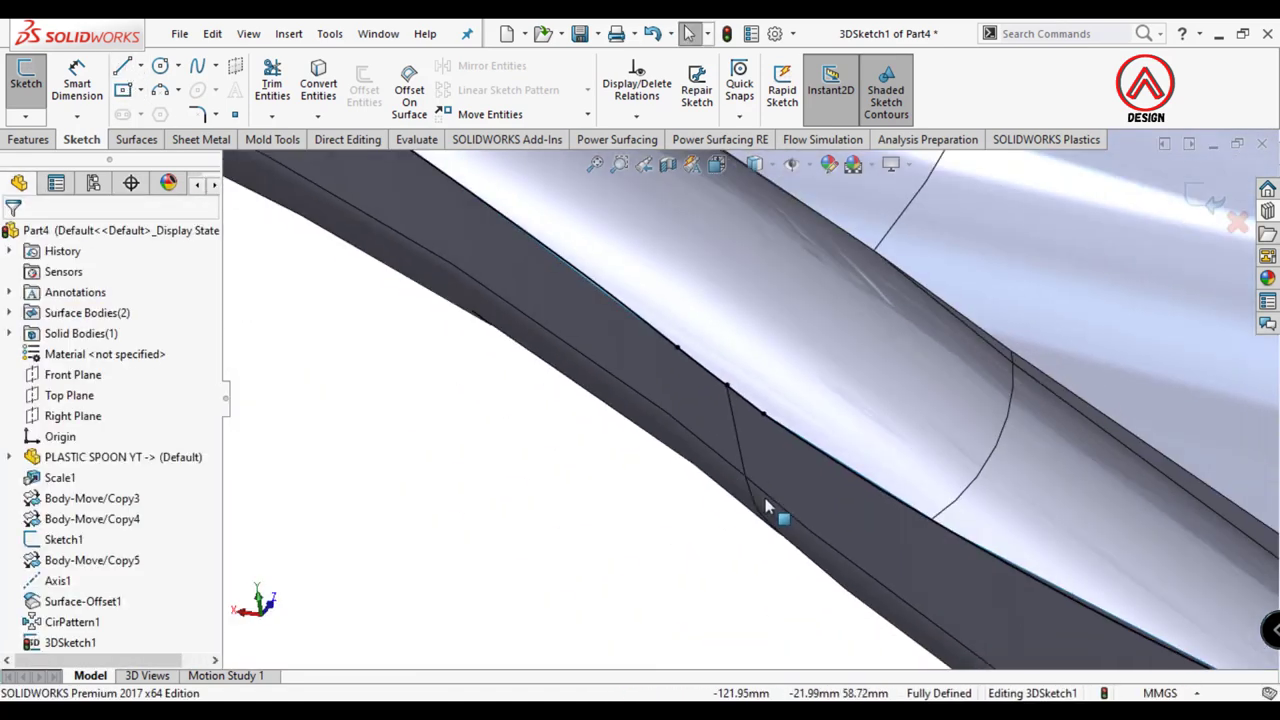
scroll(723, 528, "up", 3)
mouse_move(723, 528)
middle_mouse_down()
mouse_move(584, 435)
mouse_move(720, 420)
middle_mouse_up()
scroll(740, 415, "up", 3)
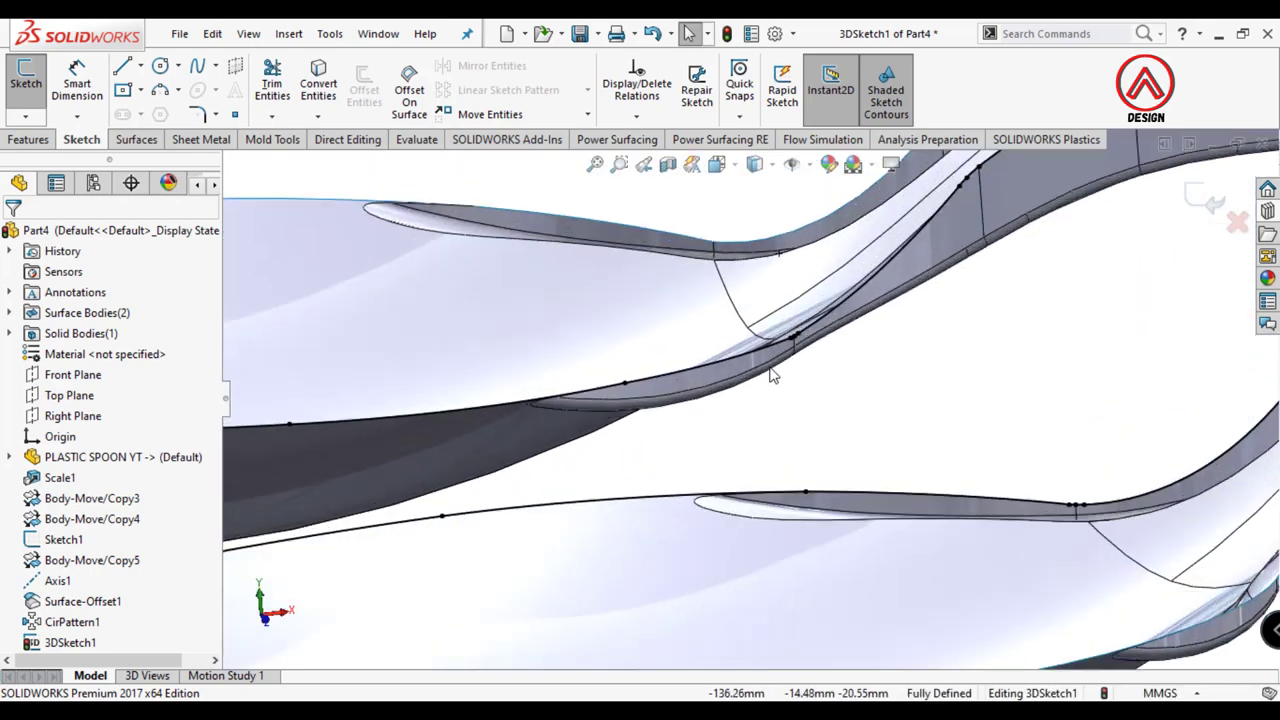
scroll(777, 413, "up", 3)
scroll(648, 424, "up", 3)
left_click(696, 395)
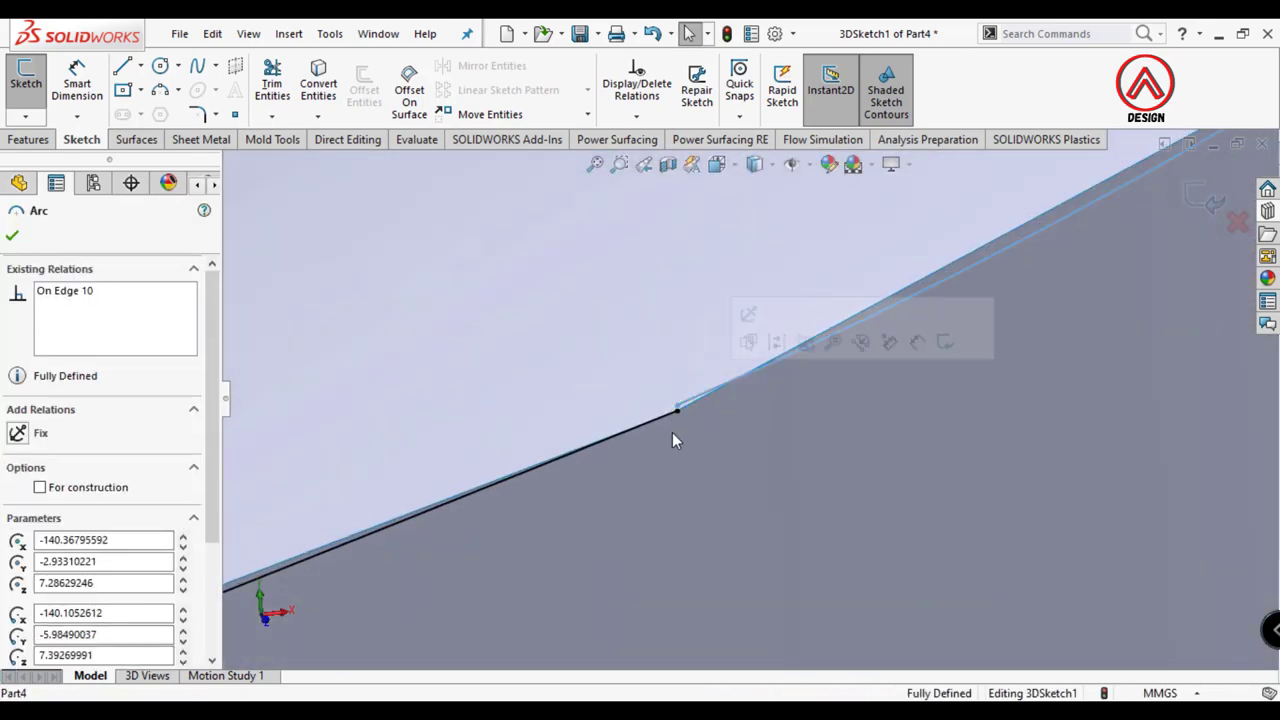
key("Delete")
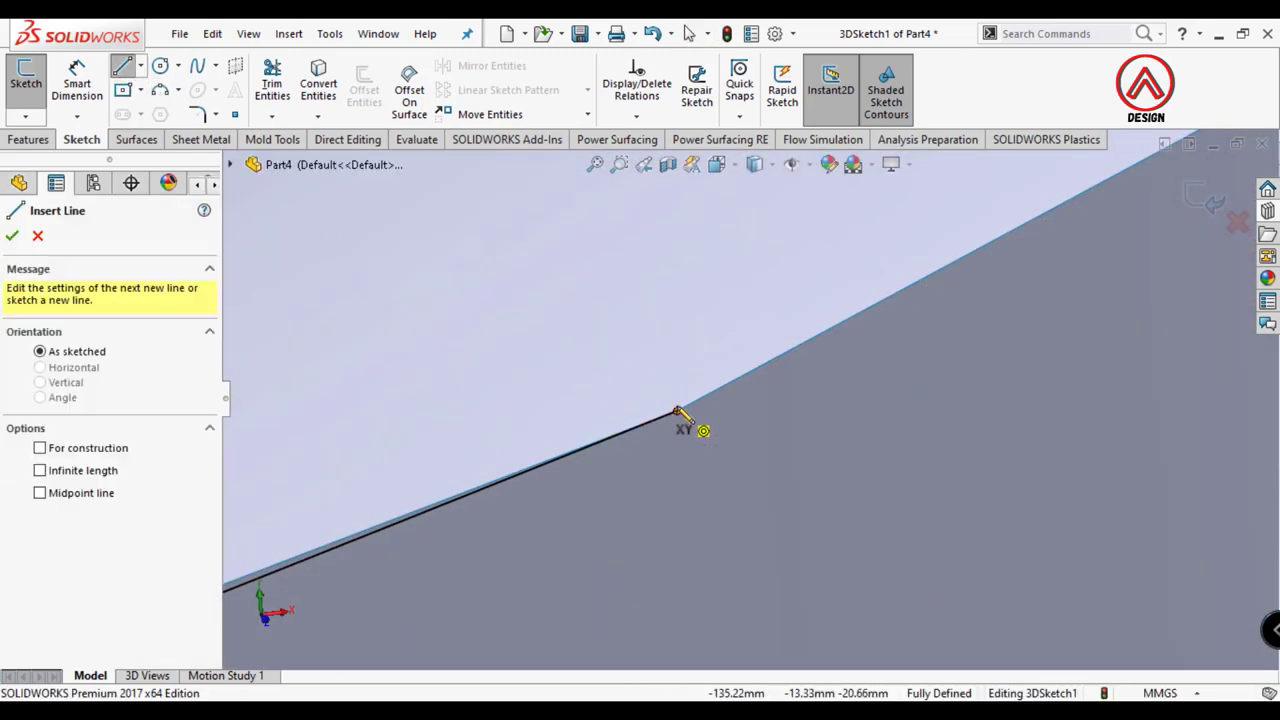
left_click(678, 411)
double_click(933, 293)
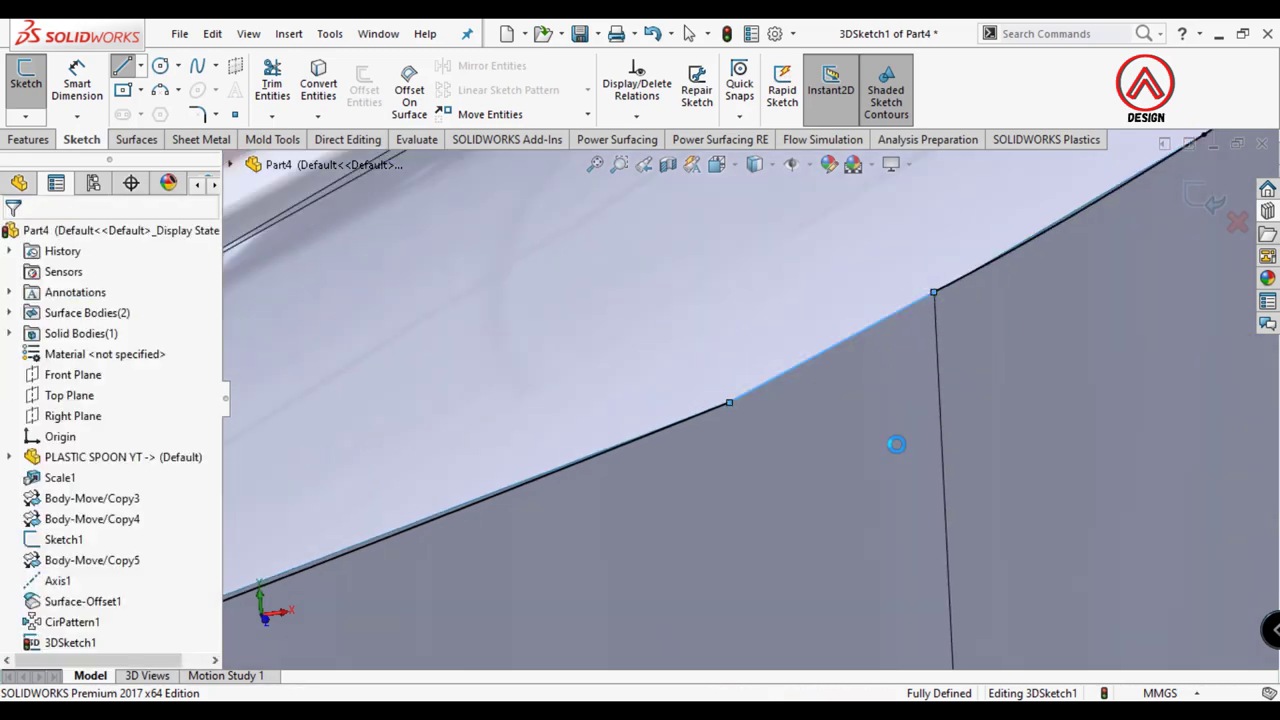
scroll(880, 368, "up", 5)
scroll(880, 368, "up", 3)
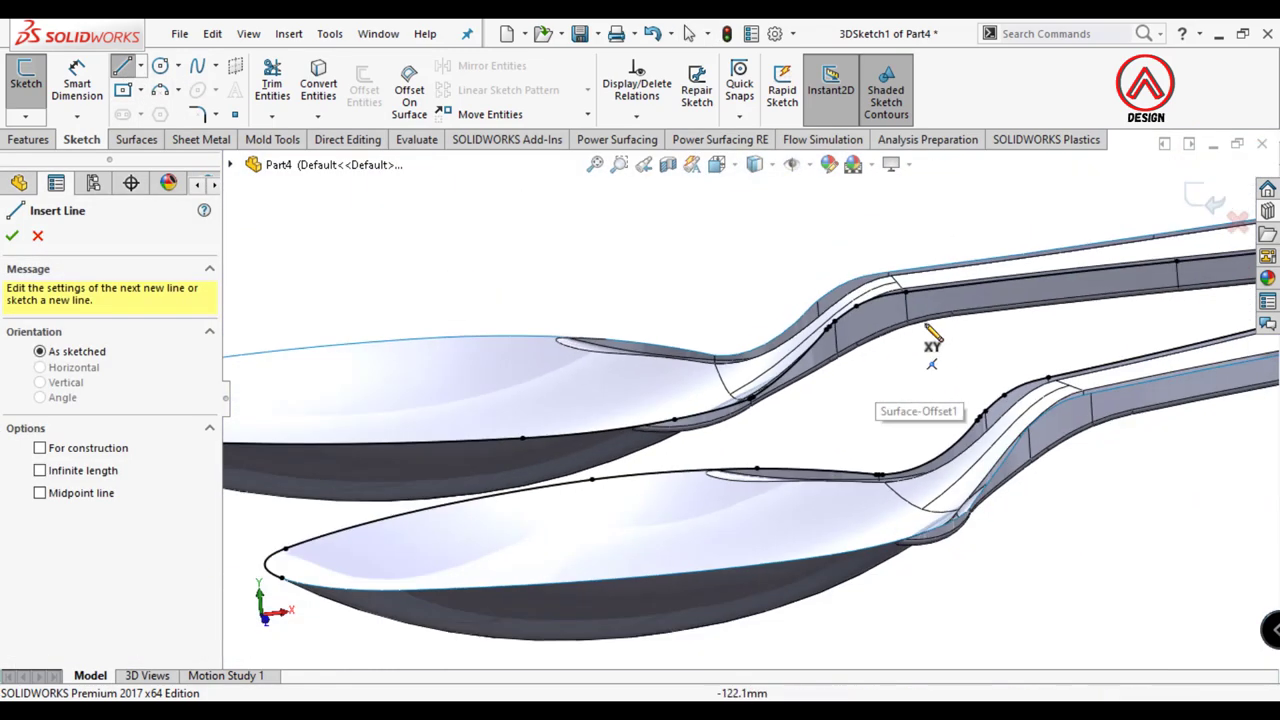
scroll(931, 337, "up", 2)
scroll(874, 400, "up", 2)
scroll(955, 410, "up", 2)
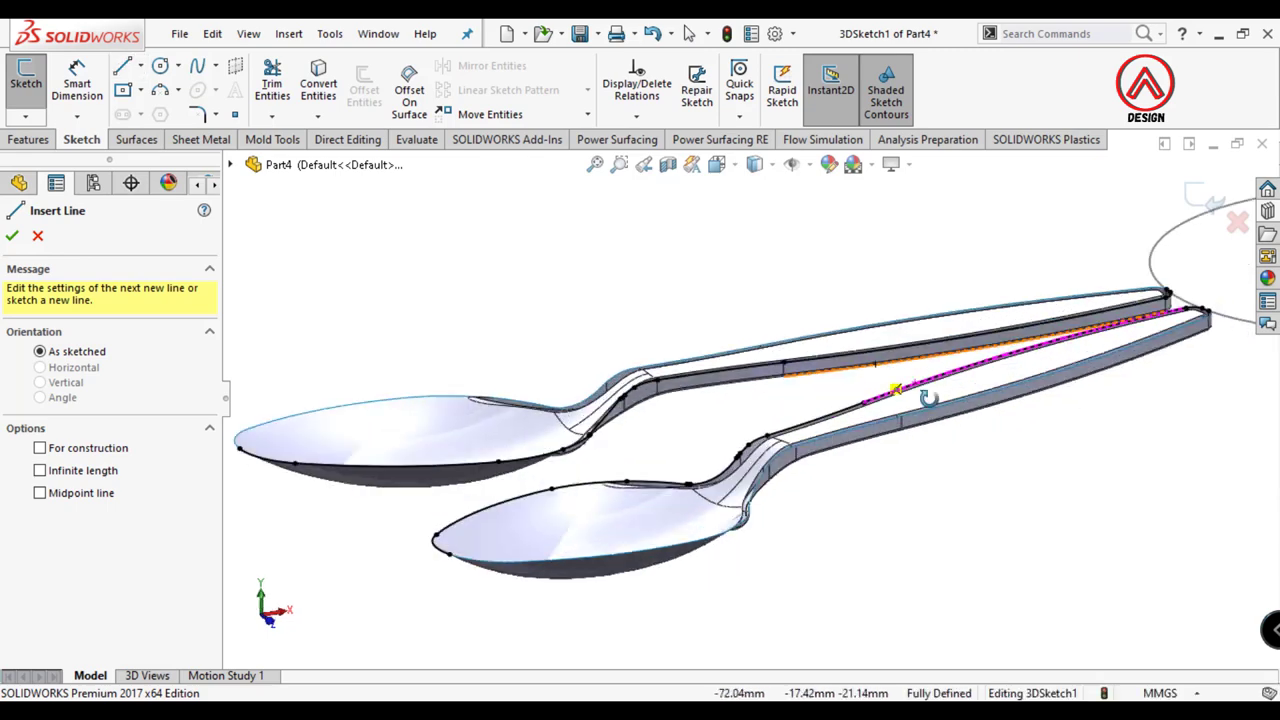
Step: Draw three straight lines bridging the two spoons at the handles and bowl edges
middle_click_drag(955, 378, 830, 397)
scroll(843, 400, "down", 4)
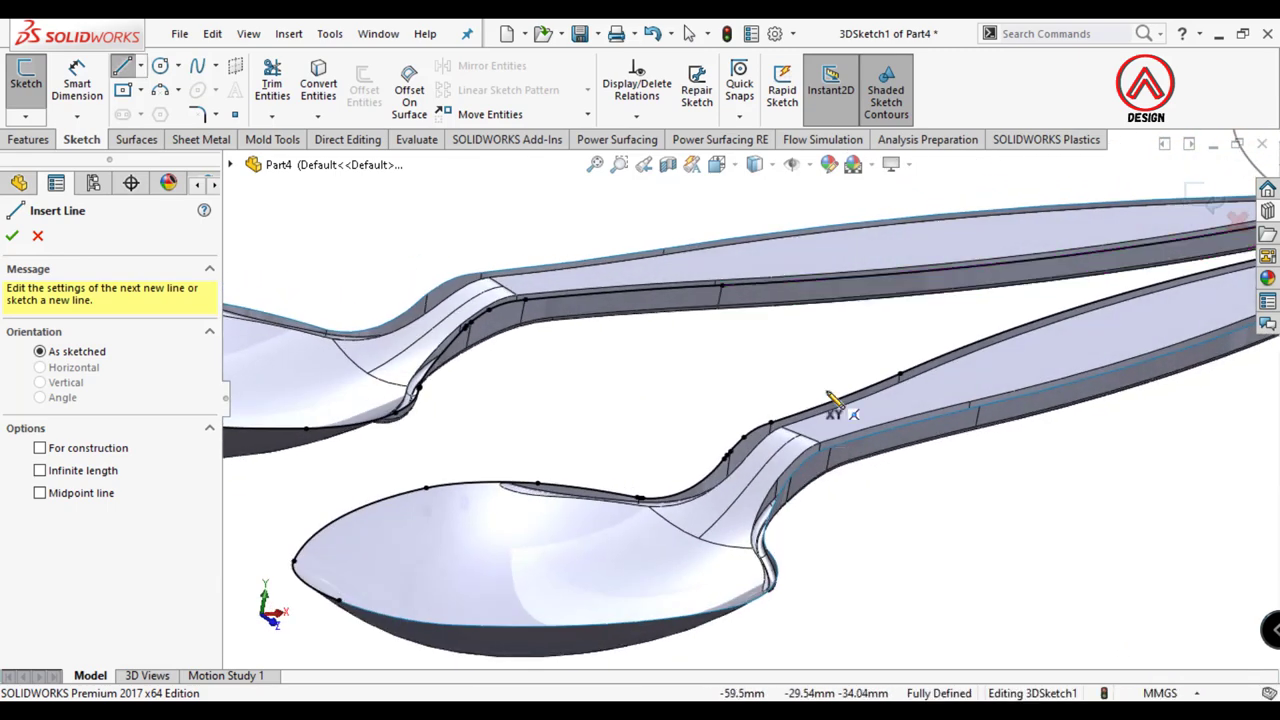
scroll(800, 390, "up", 2)
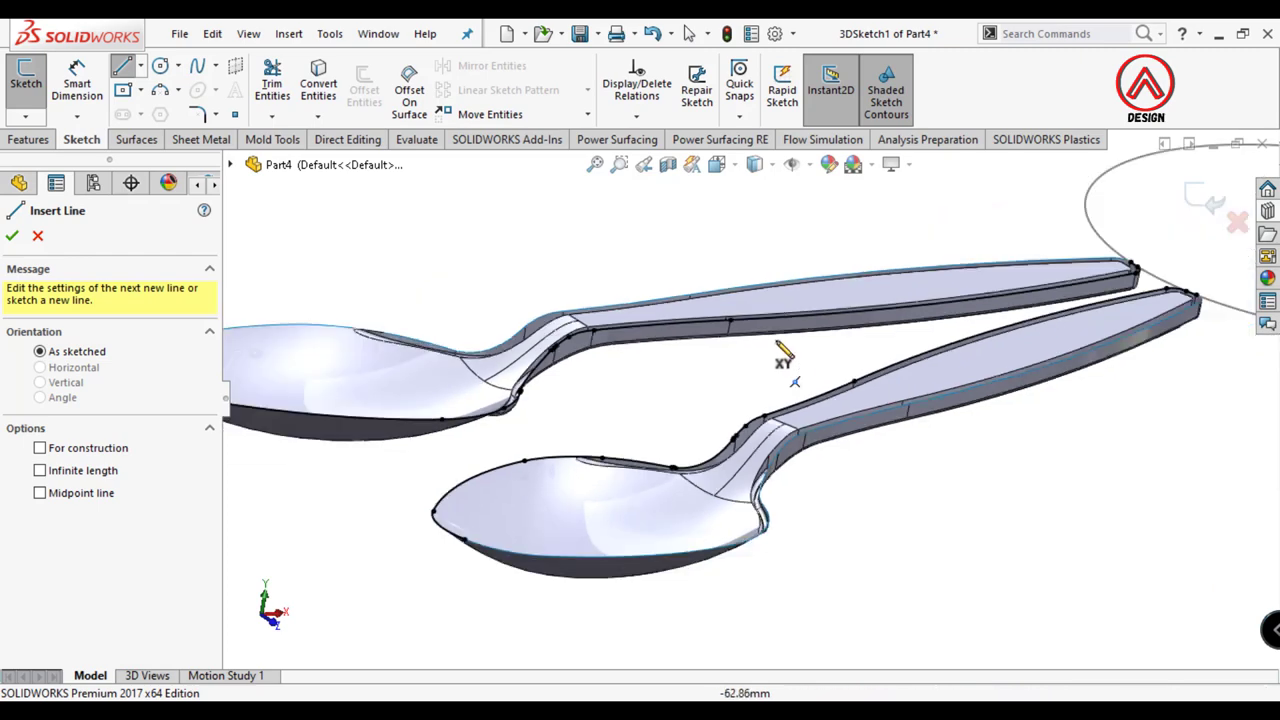
scroll(610, 374, "down", 2)
left_click(600, 349)
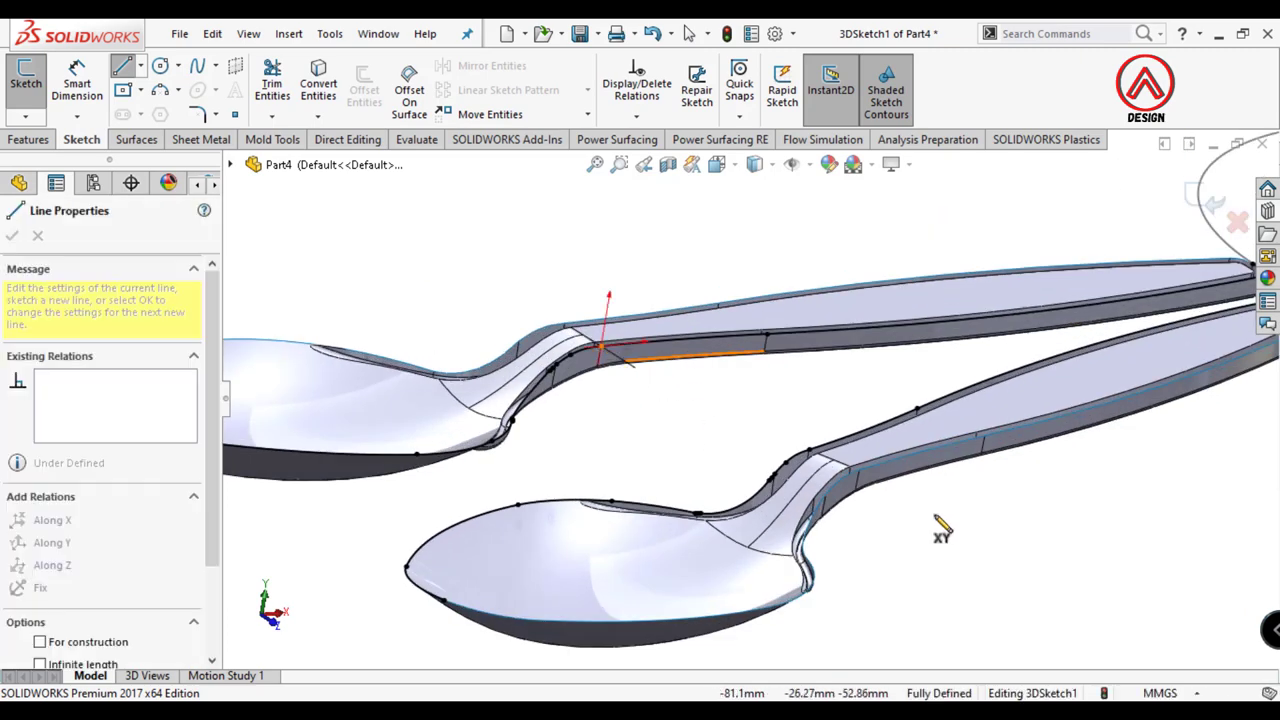
left_click(810, 454)
scroll(700, 450, "up", 3)
scroll(620, 400, "down", 3)
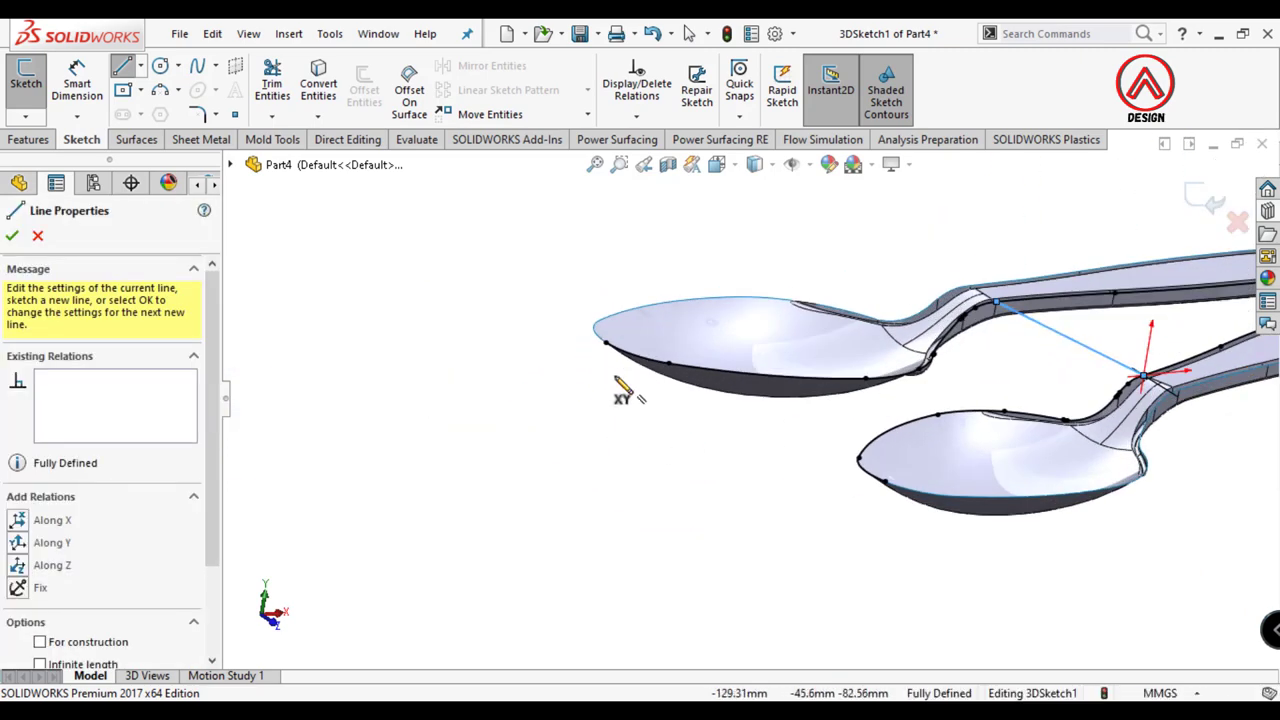
scroll(726, 459, "down", 2)
left_click(822, 452)
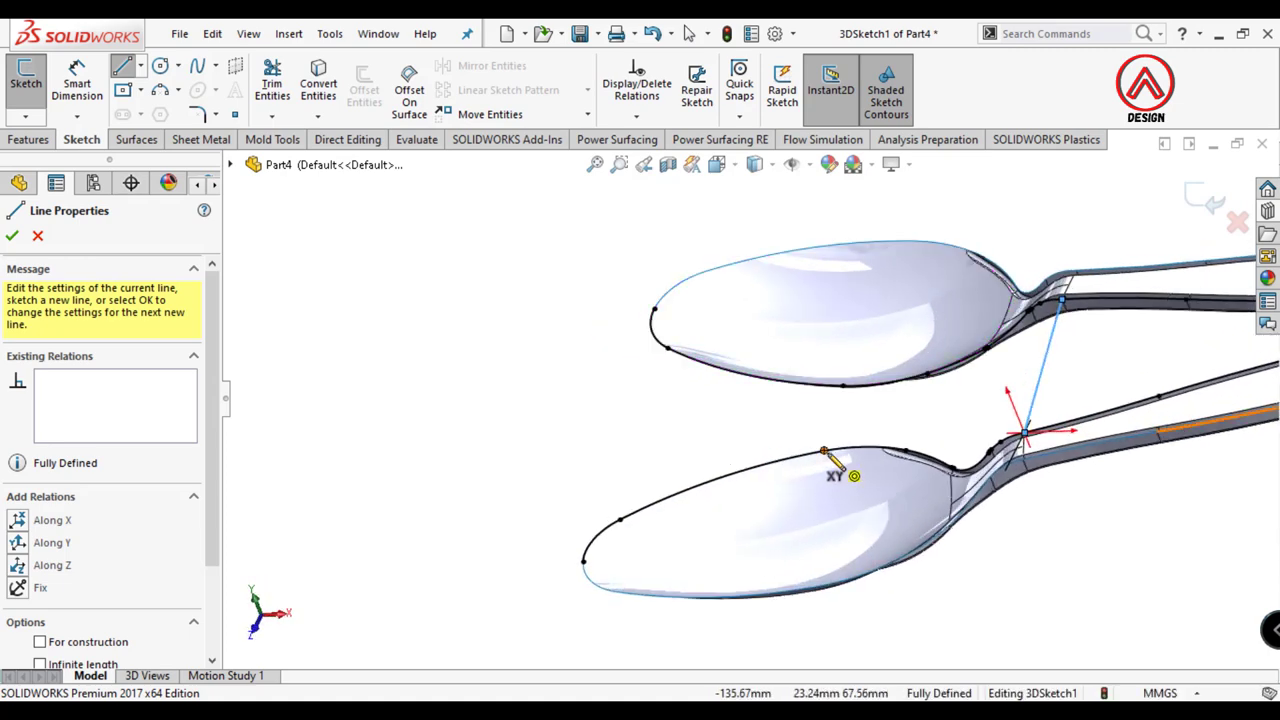
left_click(619, 517)
left_click(667, 348)
key("Escape")
Step: Switch the view orientation to Top
middle_click_drag(806, 443, 829, 463)
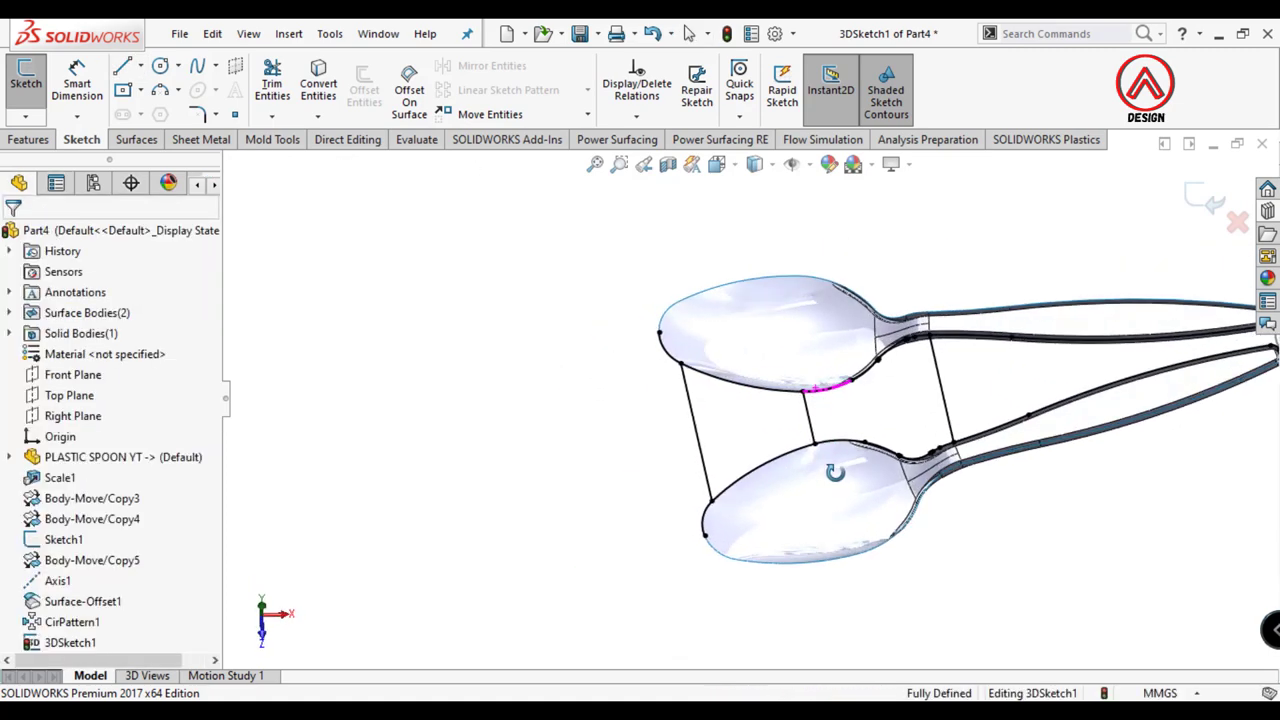
left_click(716, 164)
left_click(745, 215)
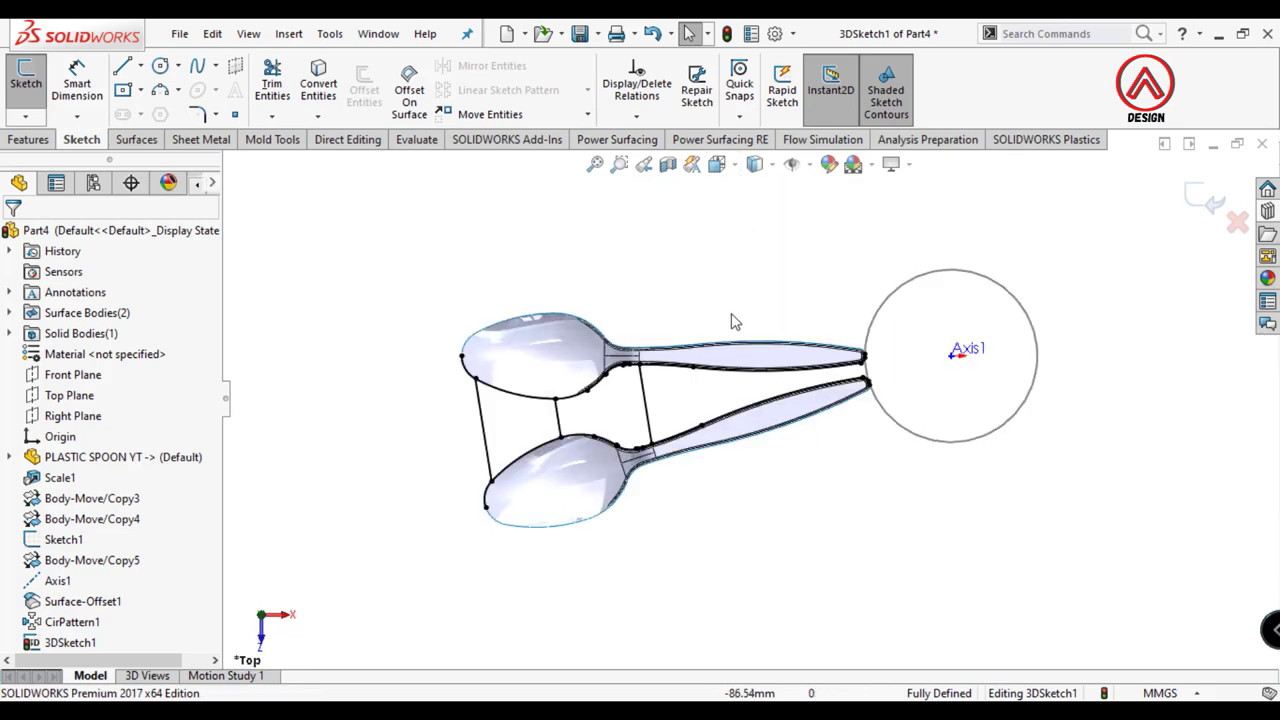
Step: Draw a guide line from the upper spoon tip and dimension its end 210 mm from Axis1
left_click(138, 72)
scroll(590, 320, "down", 3)
left_click(637, 383)
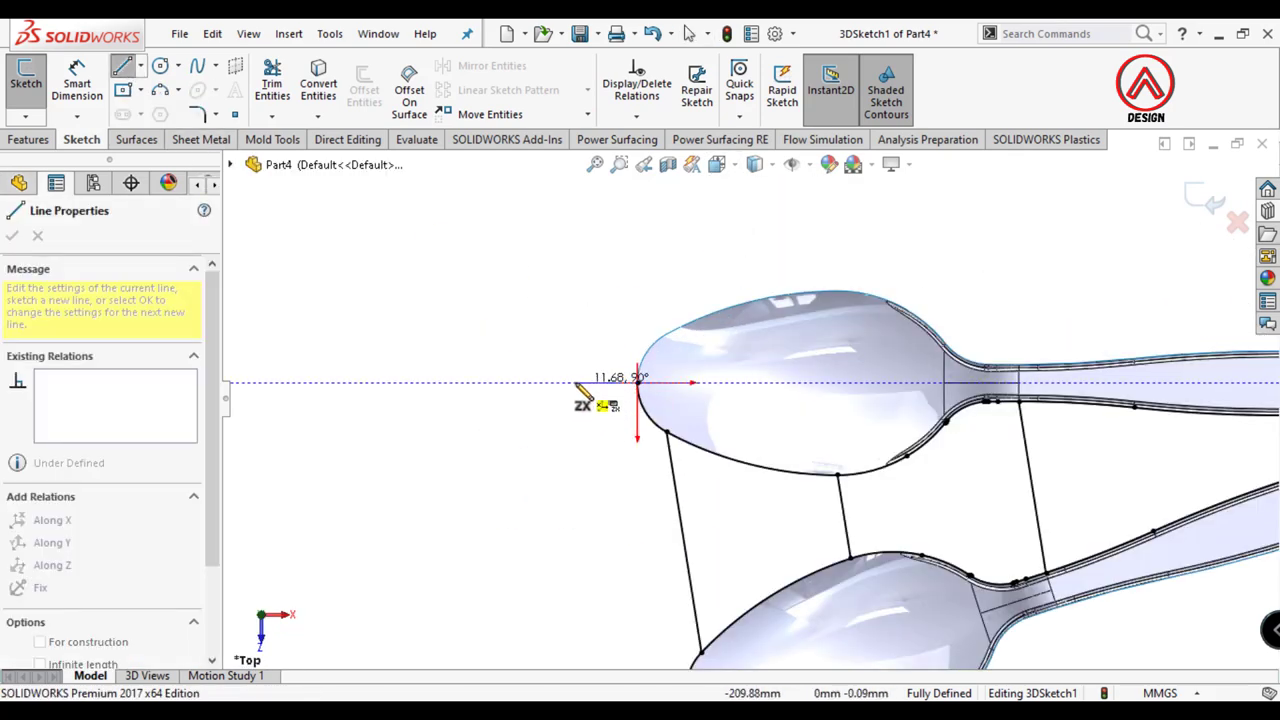
left_click(575, 383)
key("Escape")
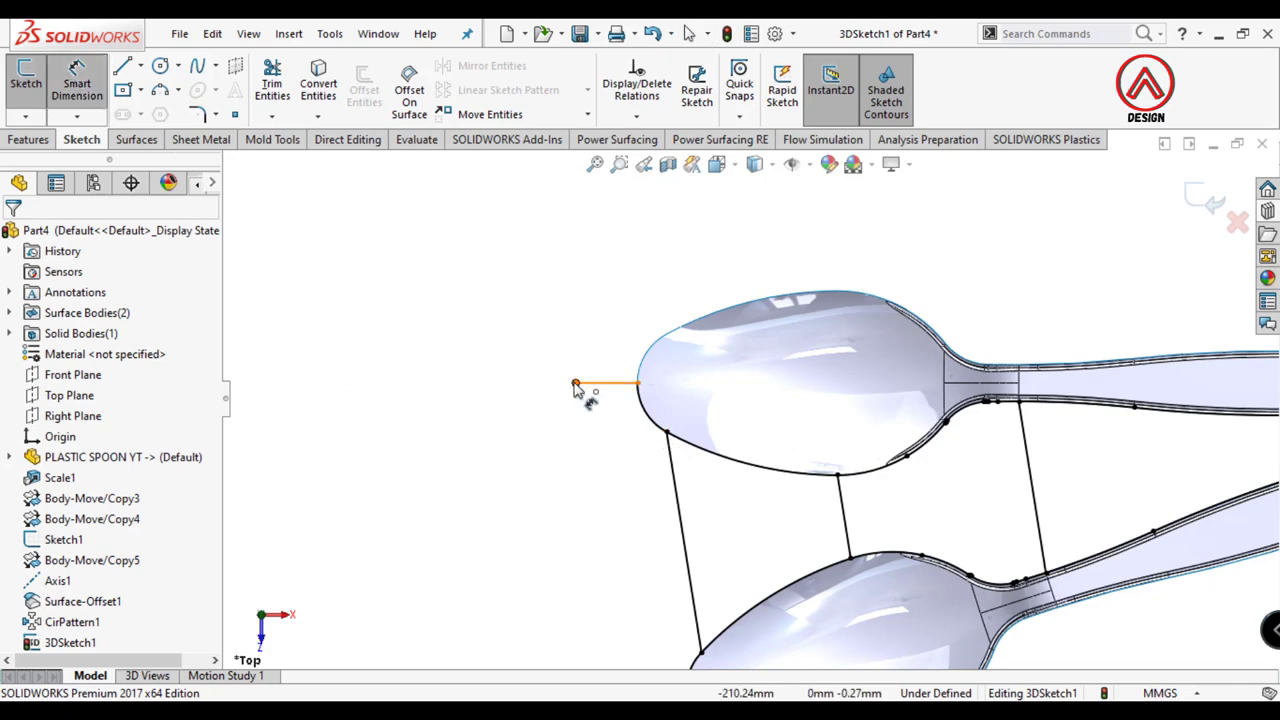
left_click(577, 388)
scroll(700, 392, "up", 5)
left_click(870, 320)
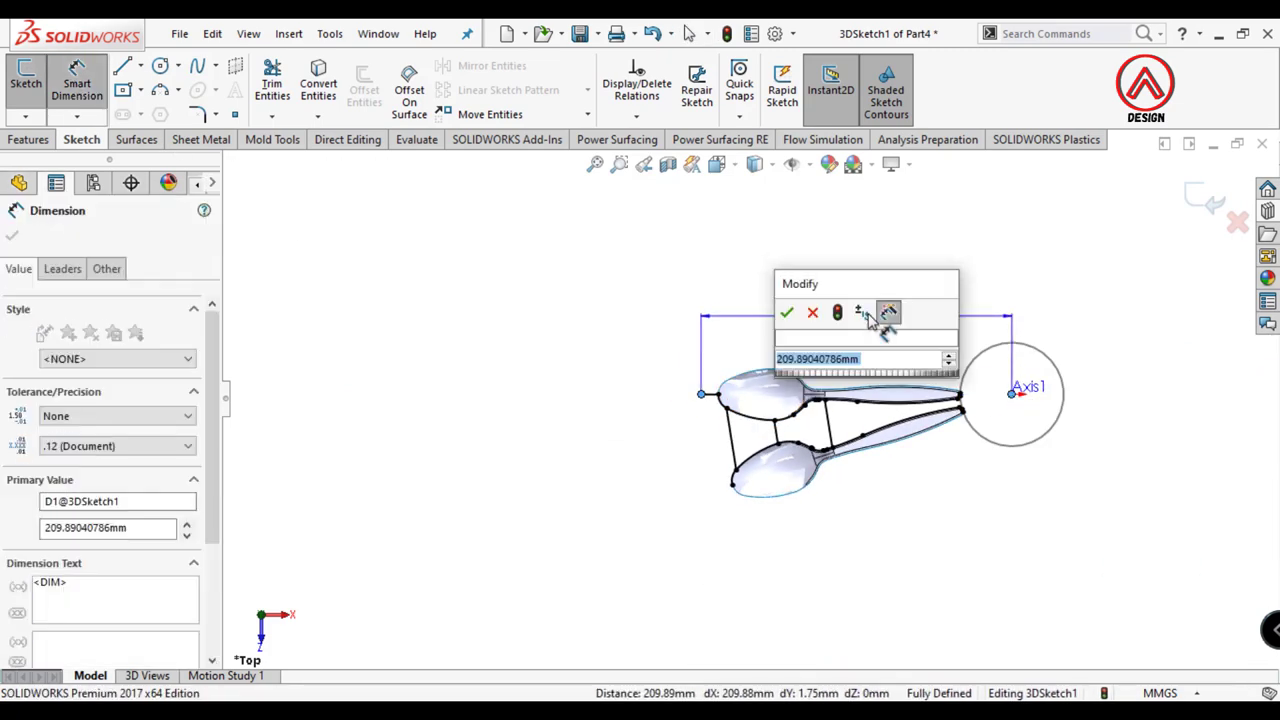
type("210")
key("Return")
key("Escape")
Step: Draw a guide line from the lower spoon tip and set 18° between the two lines
scroll(850, 450, "down", 2)
scroll(815, 450, "down", 2)
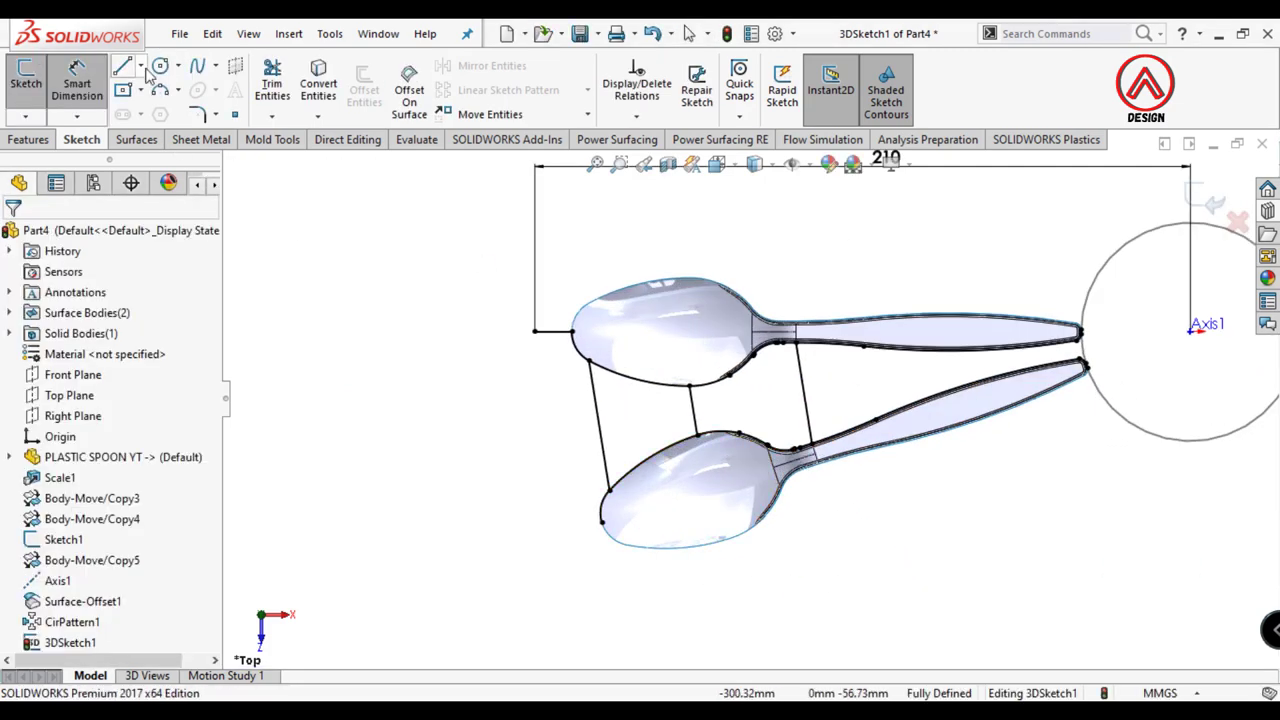
left_click(124, 68)
left_click(602, 522)
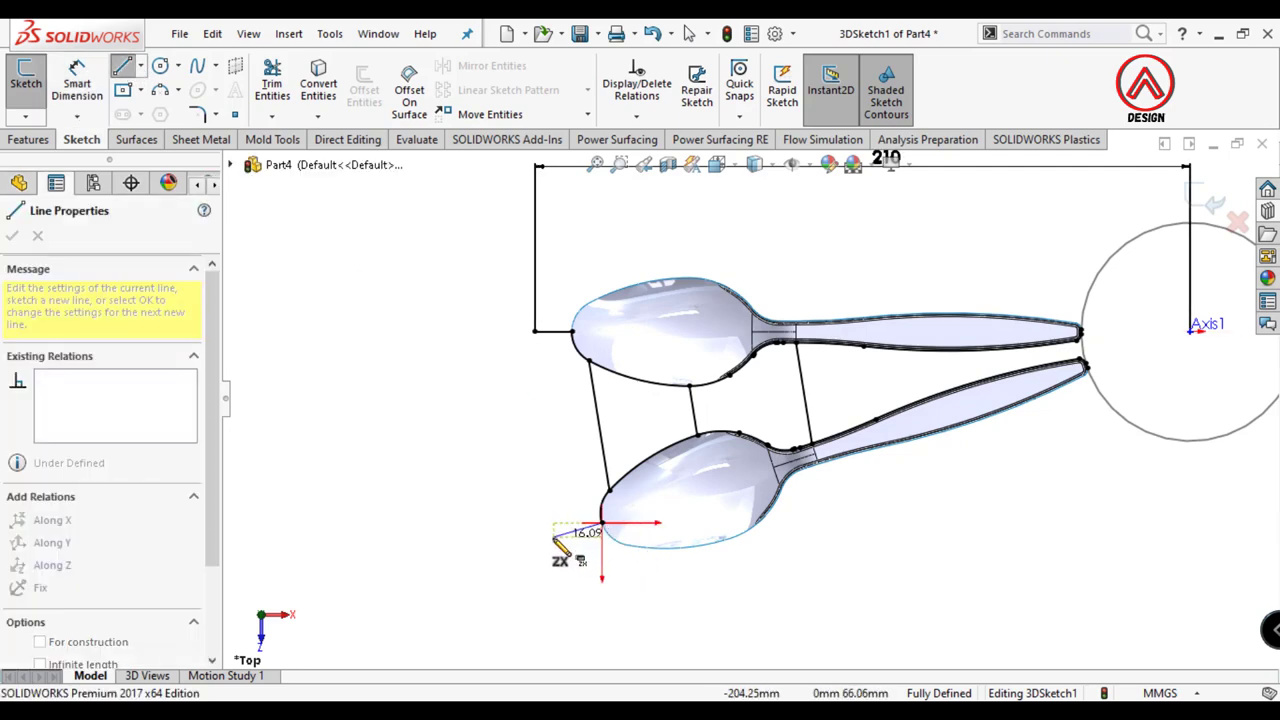
left_click(553, 537)
key("Escape")
left_click(561, 338)
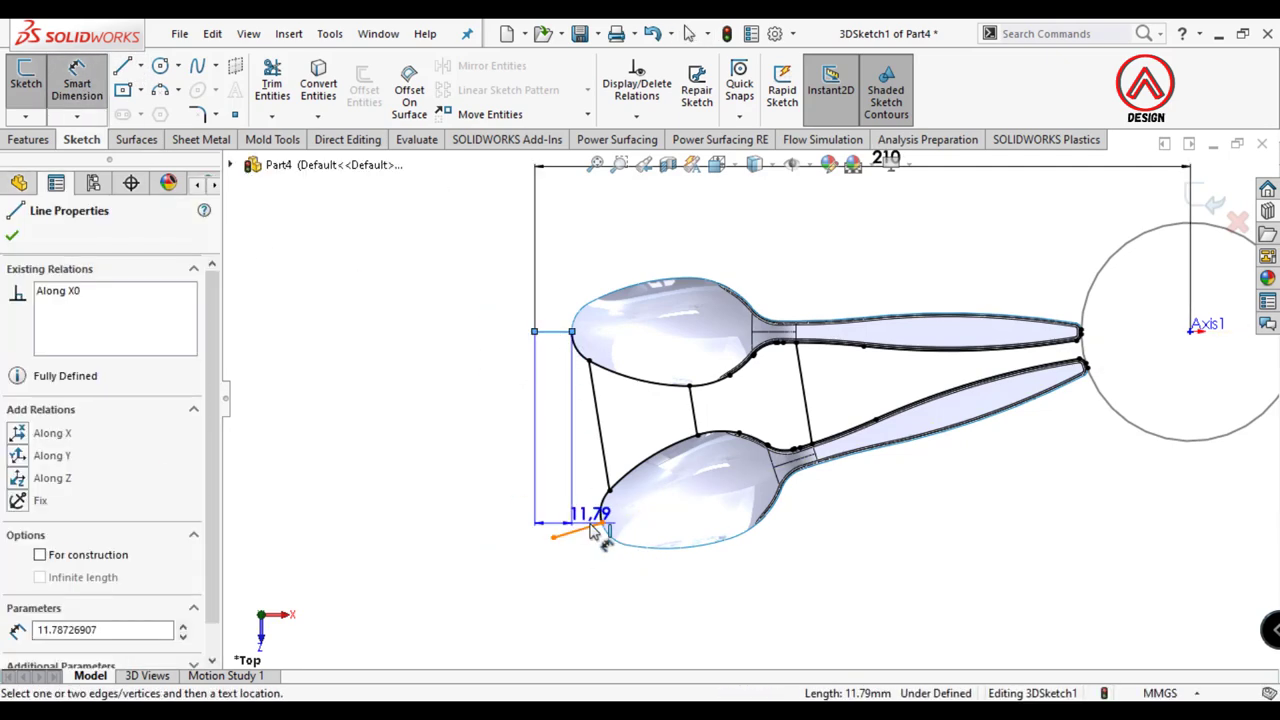
left_click(447, 462)
type("18")
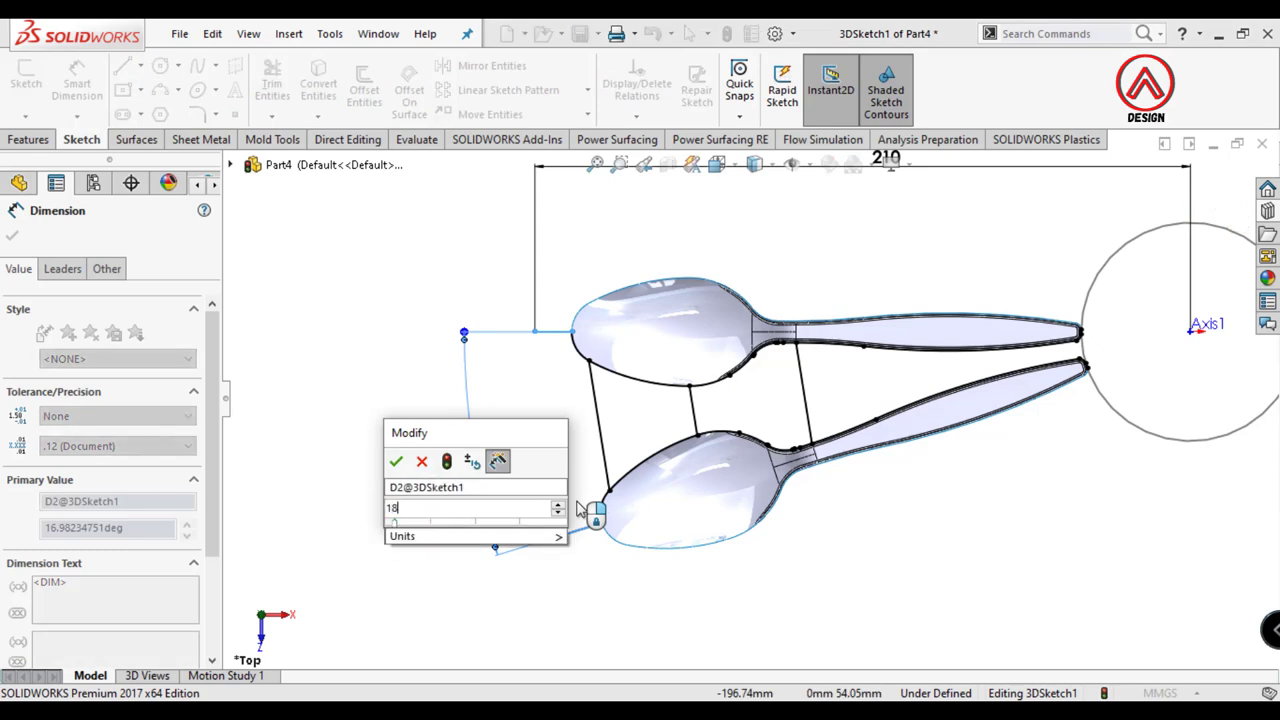
key("Return")
left_click(590, 607)
Step: Dimension the lower guide line's end 210 mm from Axis1
left_click(553, 538)
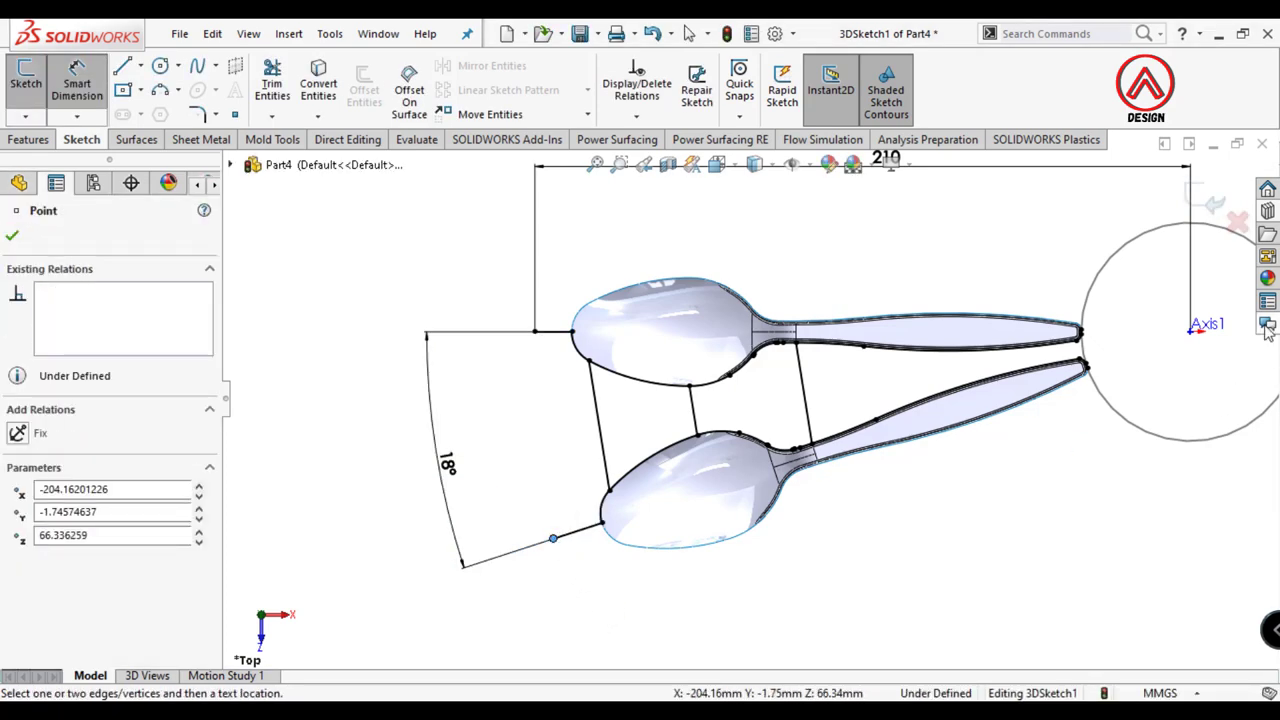
left_click(1190, 330)
left_click(1008, 545)
type("210")
key("Return")
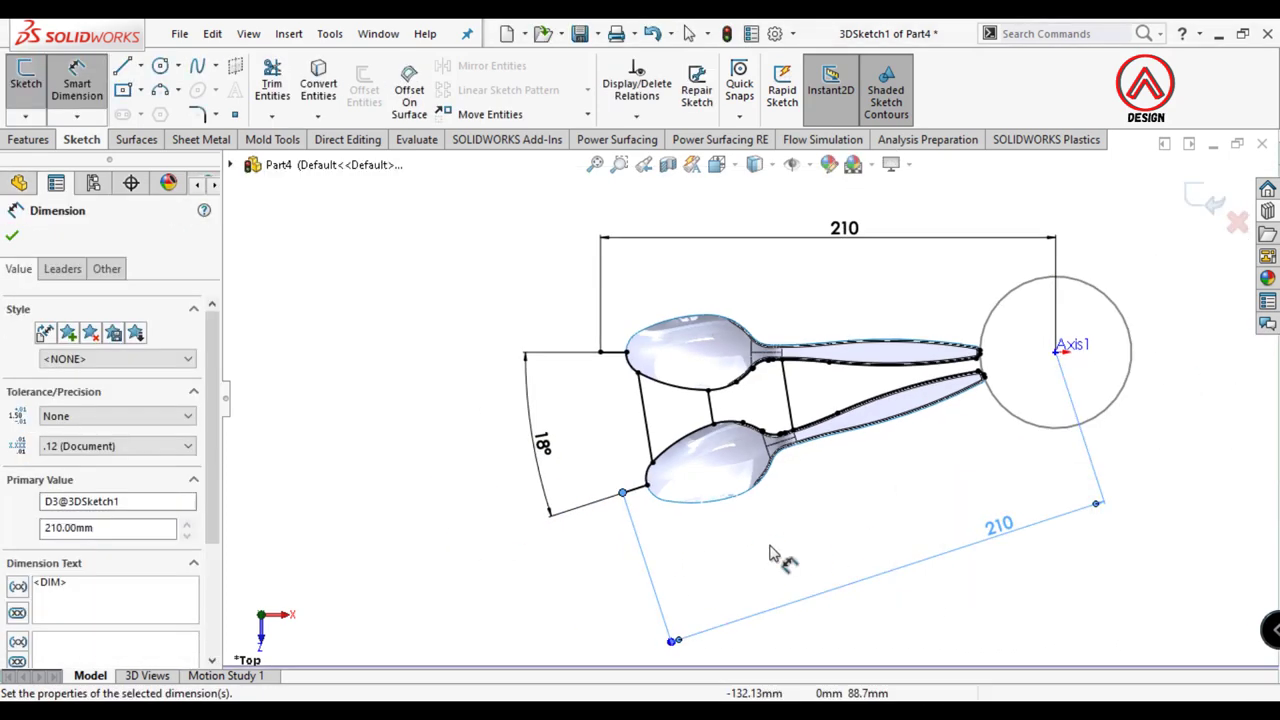
key("Escape")
right_click_drag(775, 555, 660, 535)
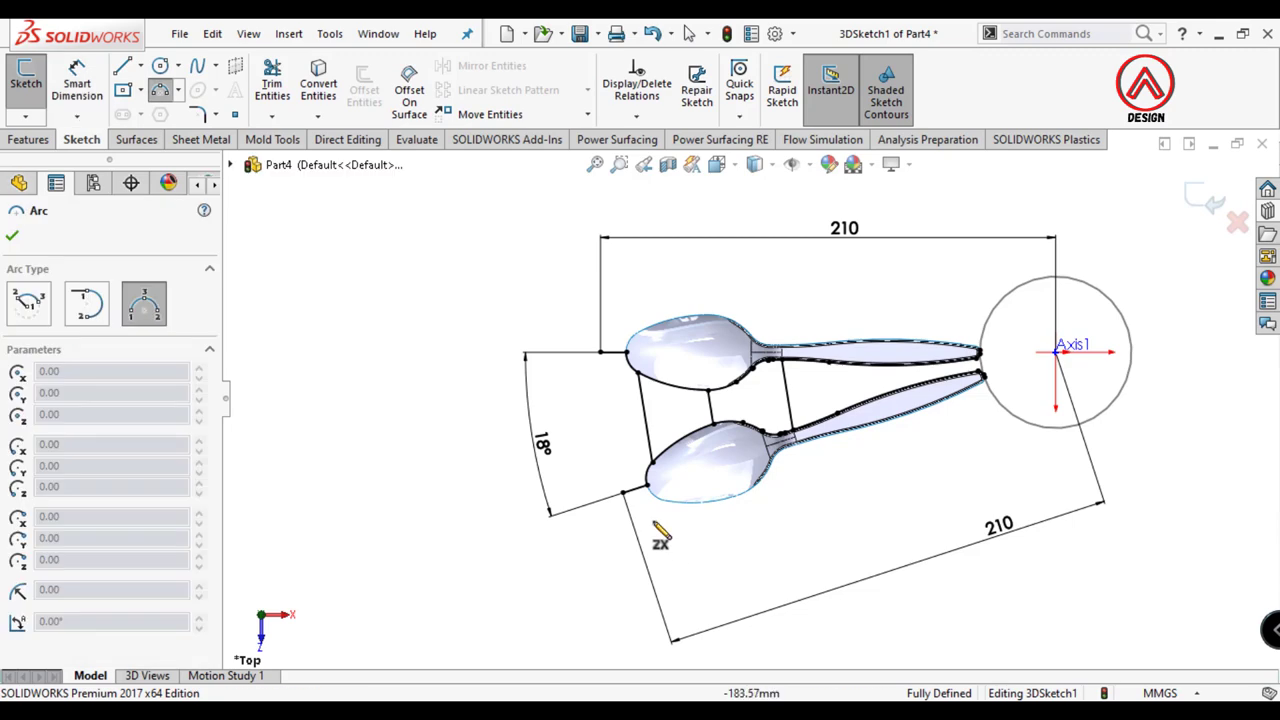
Step: Complete the 3-point arc between the guide-line ends and dimension its radius to 180
scroll(605, 398, "down", 2)
left_click(622, 422)
right_click_drag(622, 422, 622, 360)
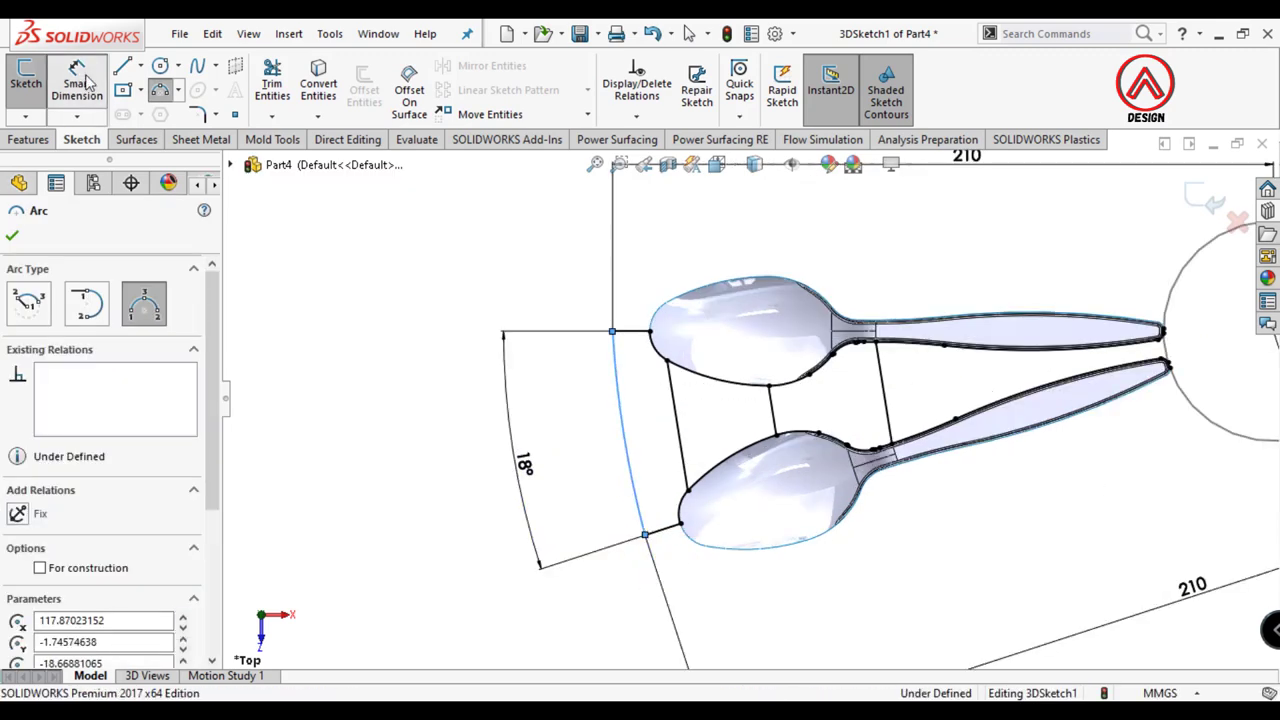
left_click(626, 430)
left_click(590, 452)
type("180")
key("Return")
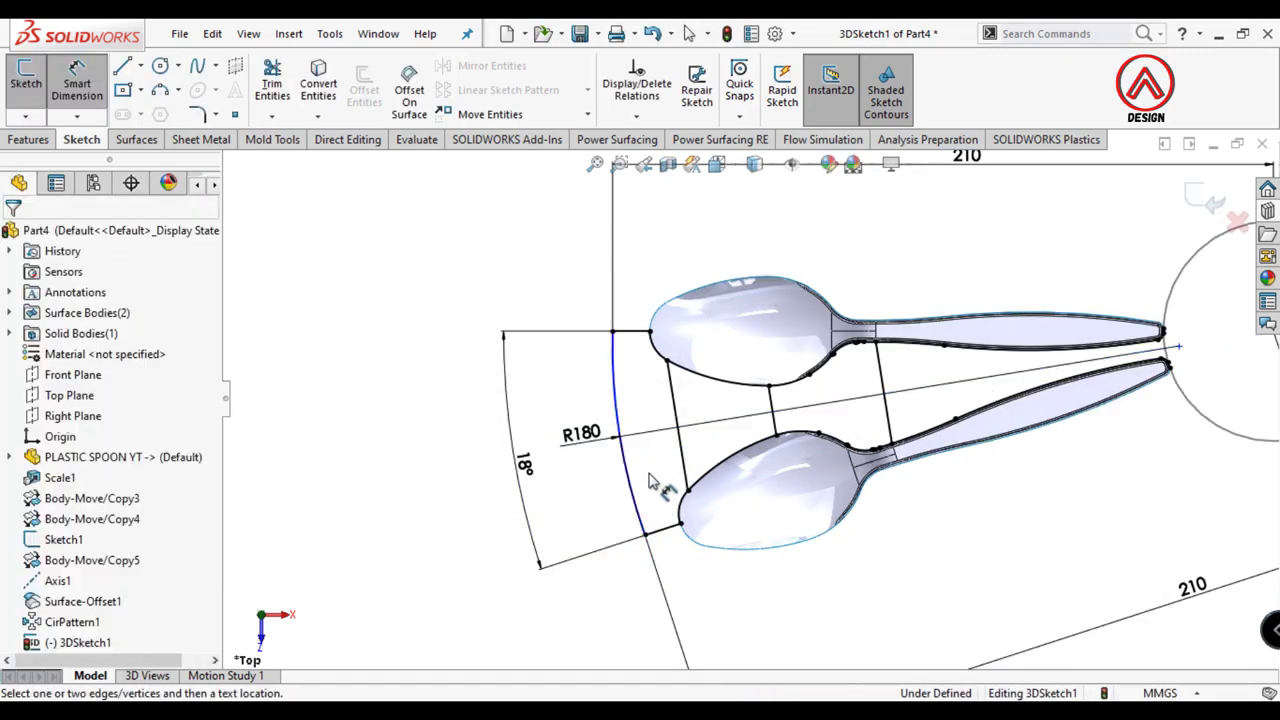
Step: Check the finished arc and exit 3DSketch1
scroll(840, 410, "up", 3)
scroll(858, 390, "down", 1)
scroll(858, 390, "down", 3)
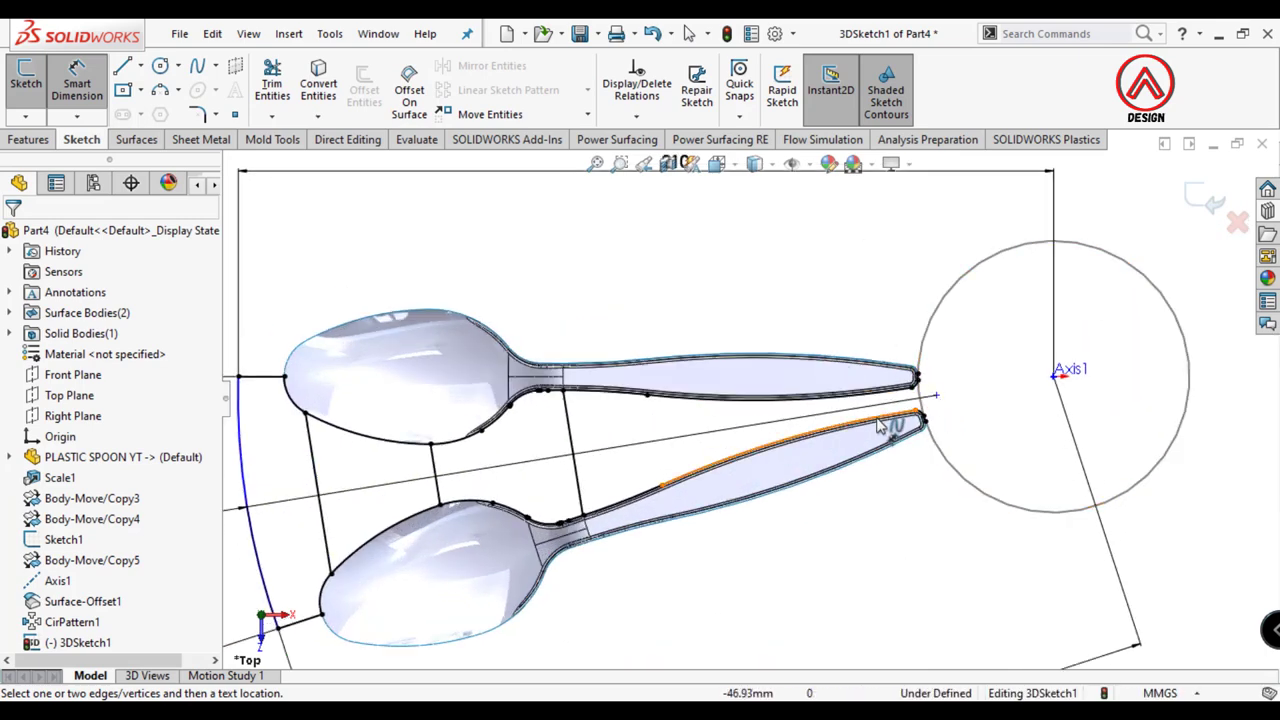
scroll(660, 430, "up", 3)
scroll(480, 450, "down", 2)
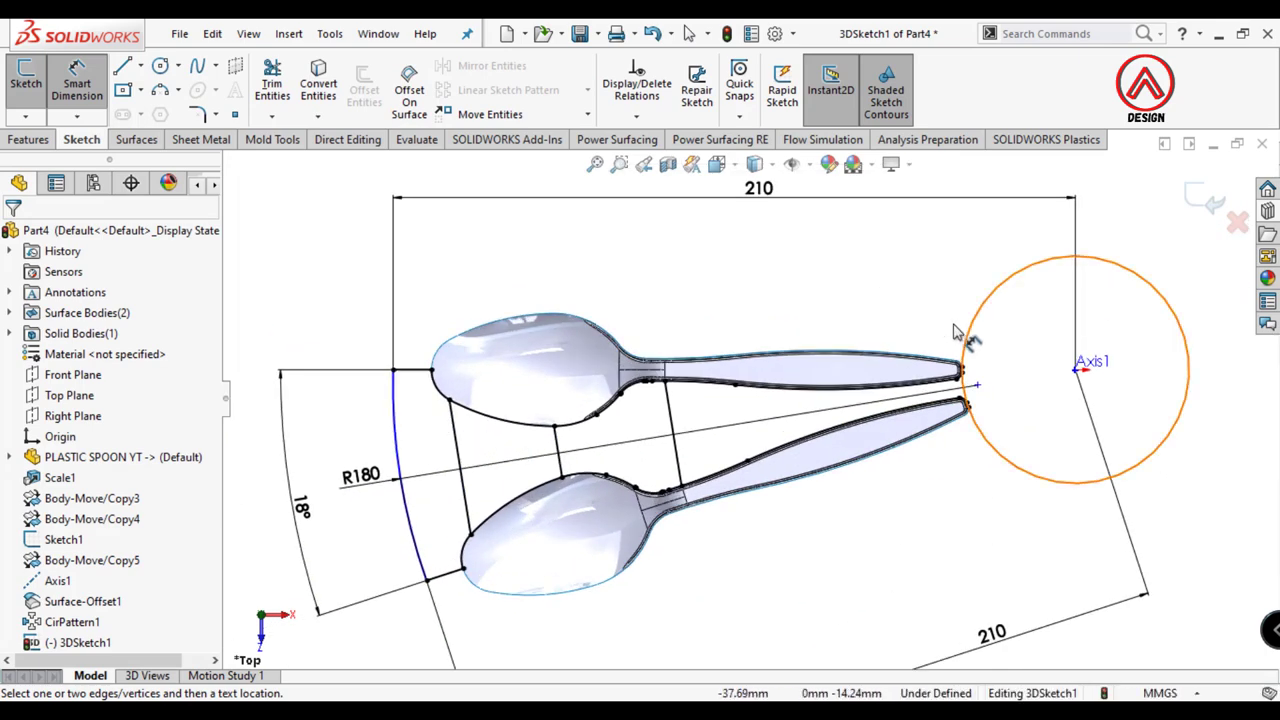
left_click(1197, 200)
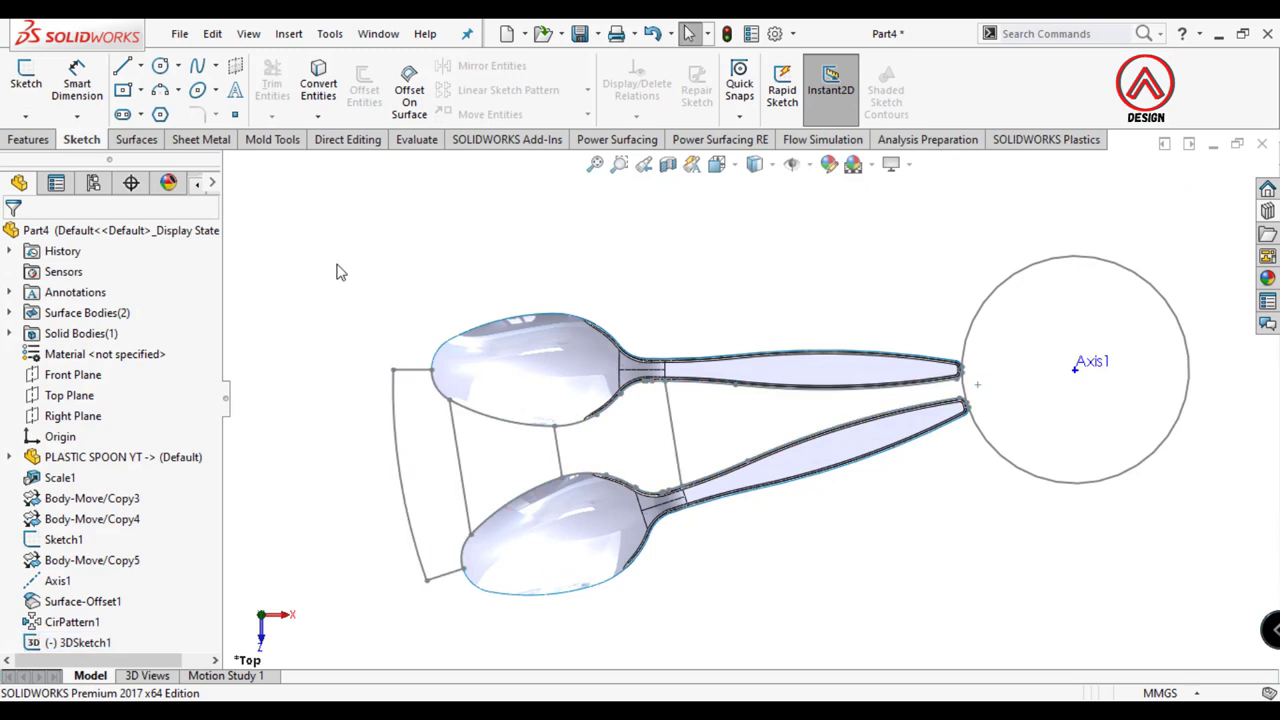
Step: Start a Boundary Surface and pick the first spoon's rim edges as Open Group<1> in Direction 1
left_click(134, 139)
left_click(228, 92)
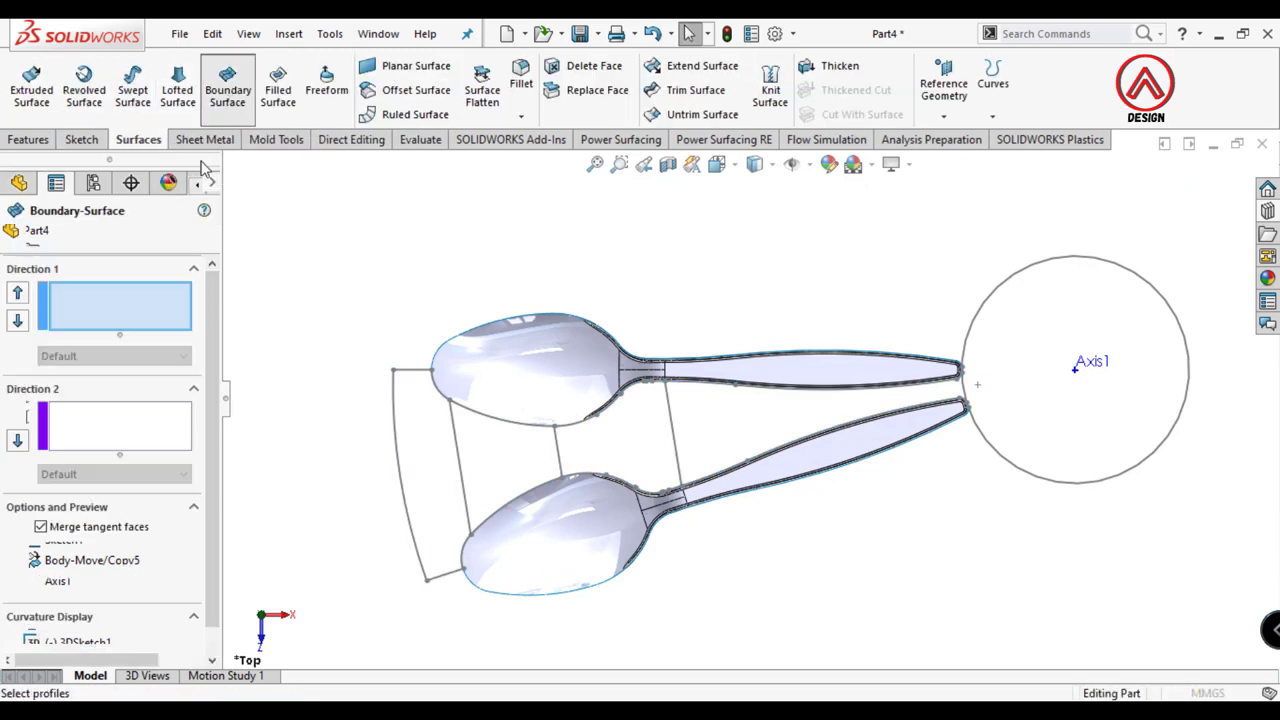
right_click(120, 317)
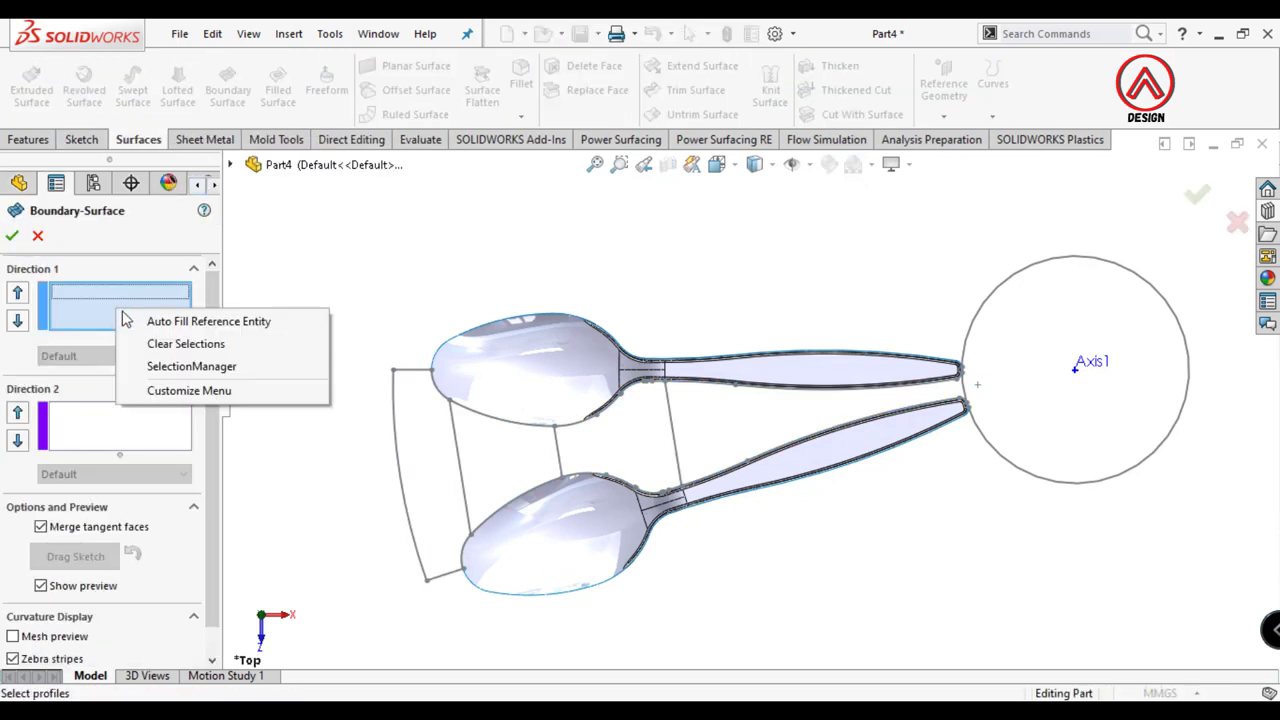
left_click(168, 368)
middle_click_drag(646, 400, 531, 386)
scroll(507, 388, "down", 5)
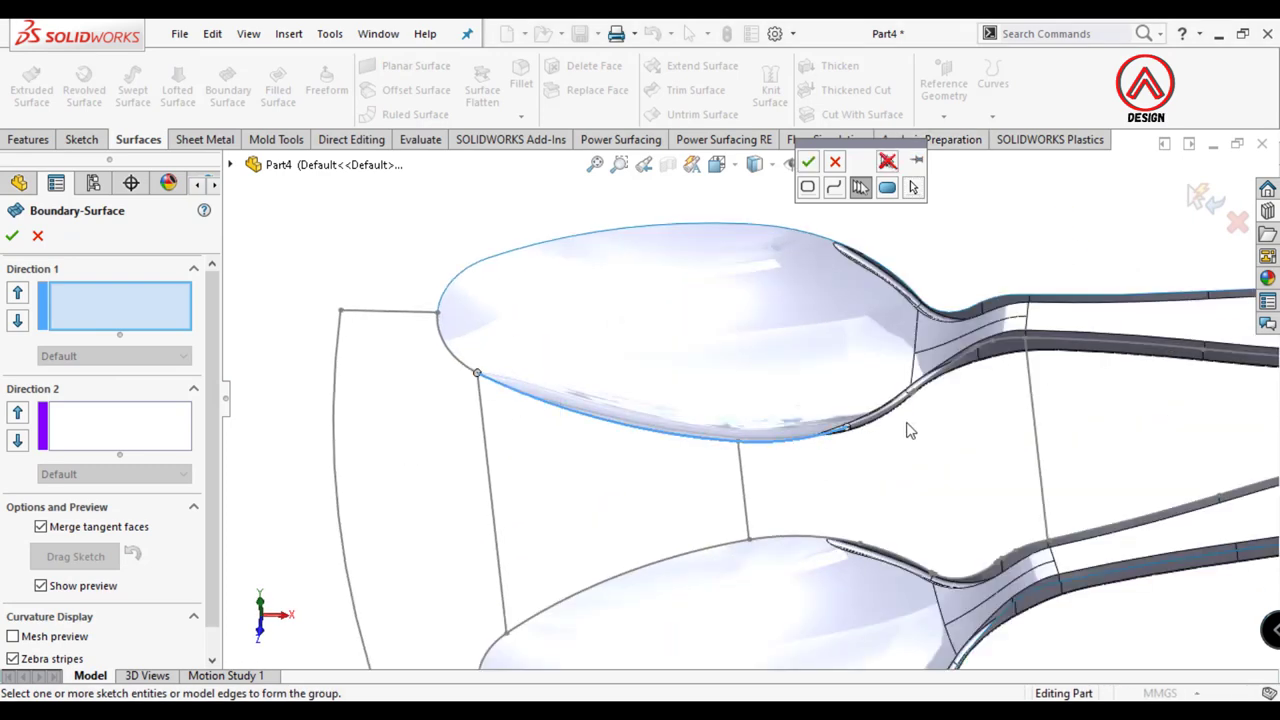
scroll(910, 430, "down", 3)
scroll(814, 354, "down", 2)
scroll(661, 452, "down", 3)
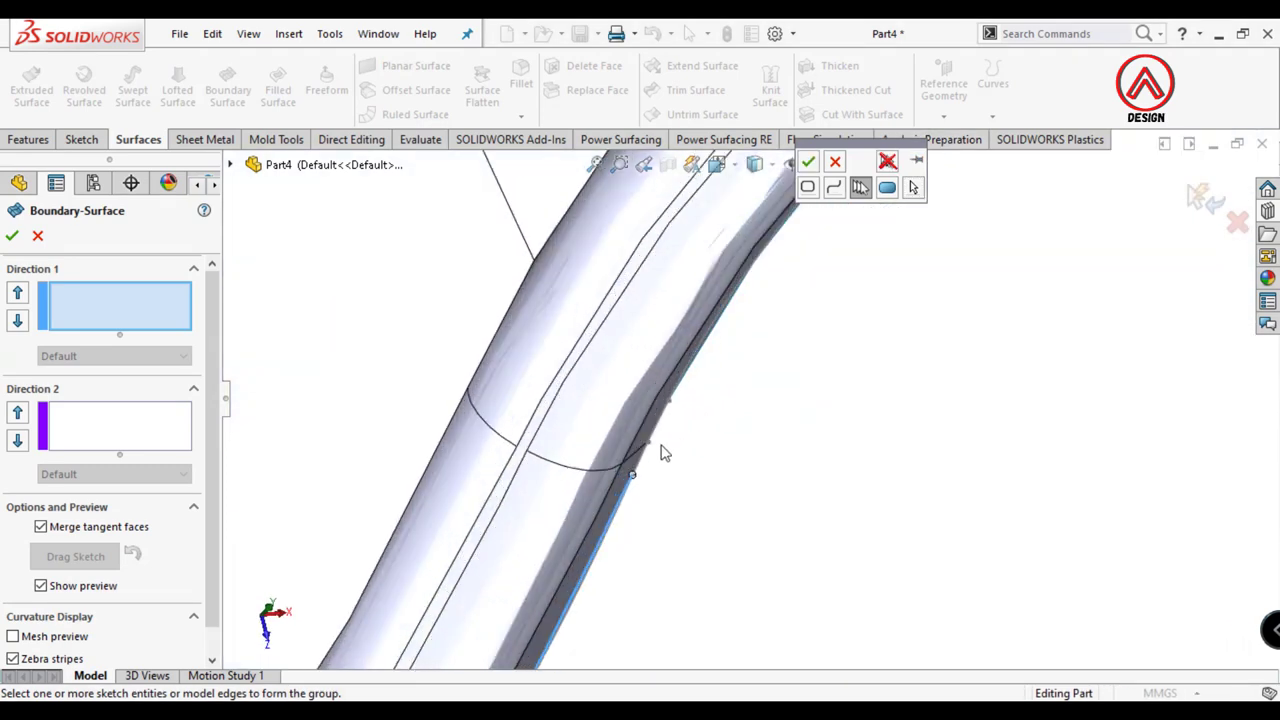
middle_click_drag(680, 400, 684, 283)
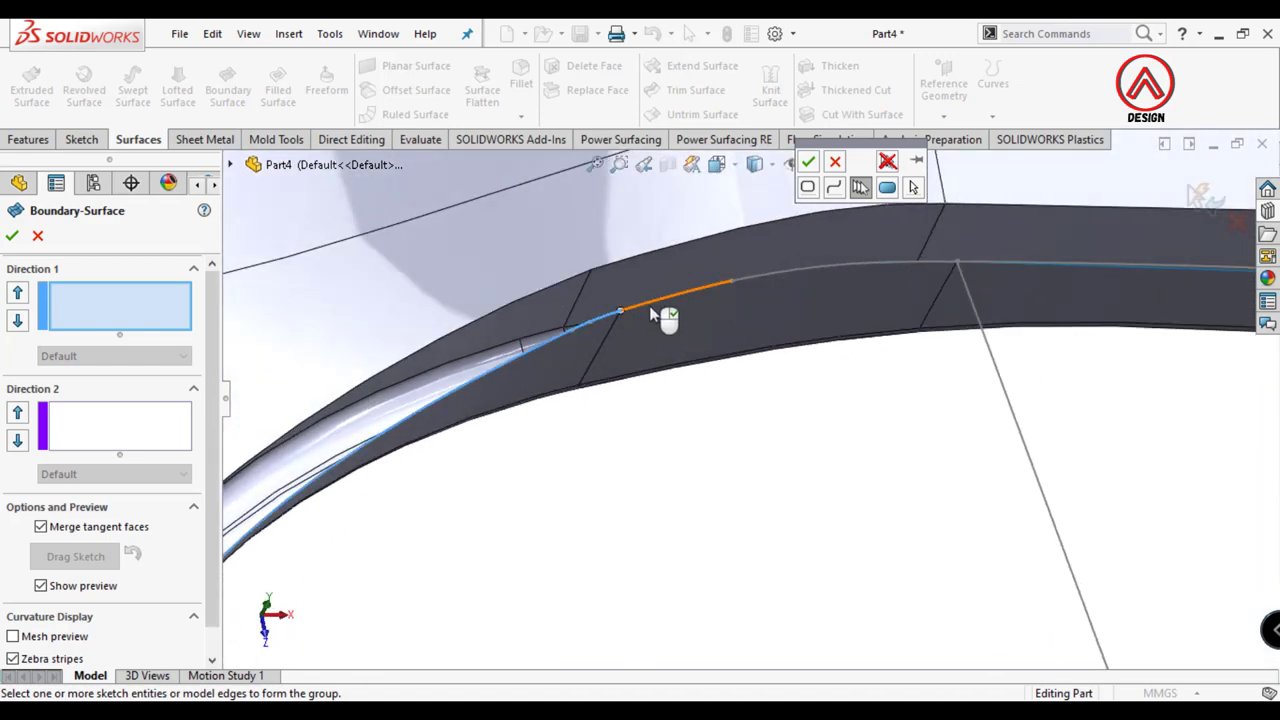
scroll(922, 266, "up", 3)
right_click(789, 414)
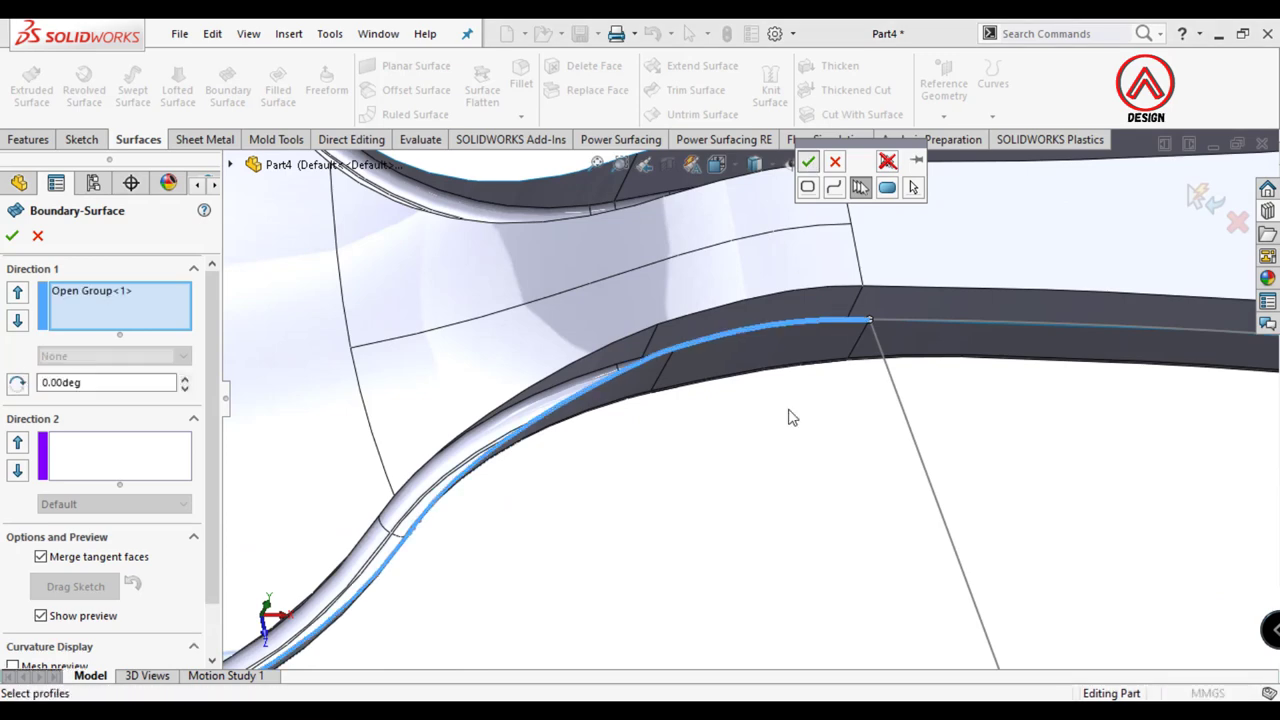
mouse_move(789, 414)
middle_mouse_down()
mouse_move(720, 494)
mouse_move(698, 370)
mouse_move(848, 514)
mouse_move(800, 480)
middle_mouse_up()
scroll(848, 514, "down", 5)
Step: Add the second spoon's bowl and handle edge chain as Open Group<2> in Direction 1
right_click(128, 320)
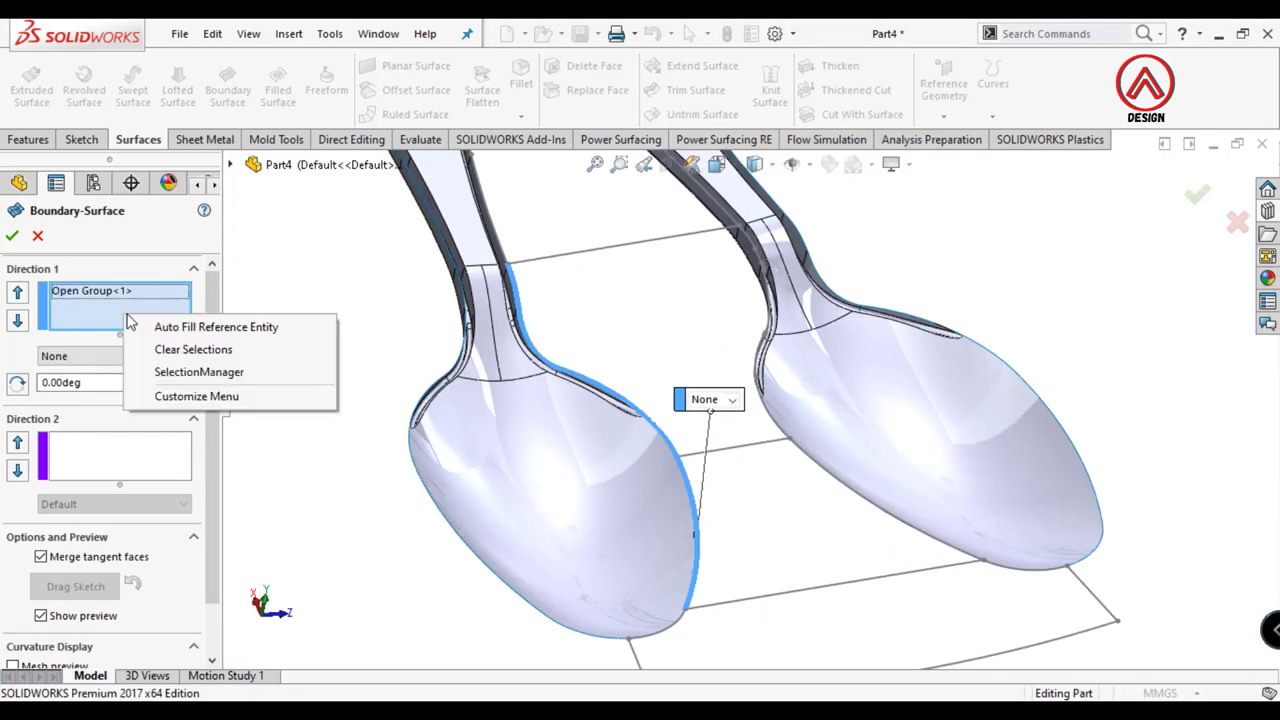
left_click(195, 373)
left_click(827, 480)
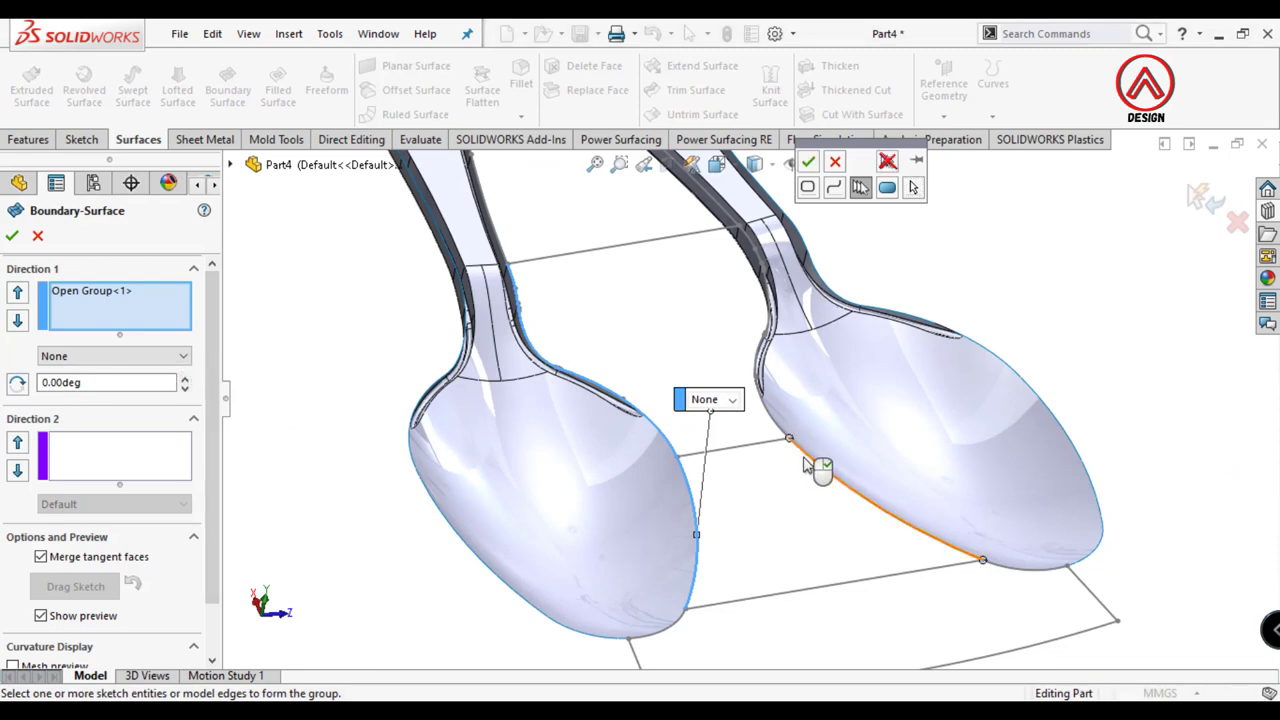
scroll(777, 430, "down", 5)
scroll(770, 368, "down", 3)
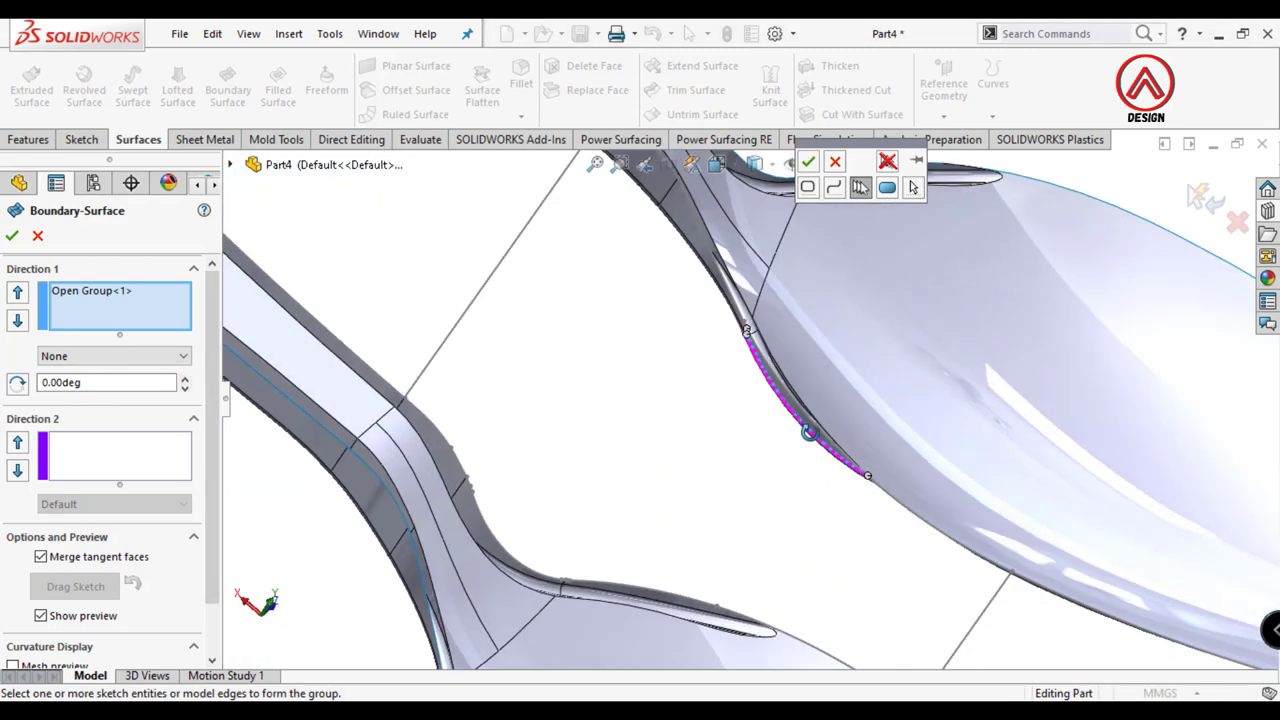
scroll(730, 430, "down", 3)
scroll(690, 490, "down", 2)
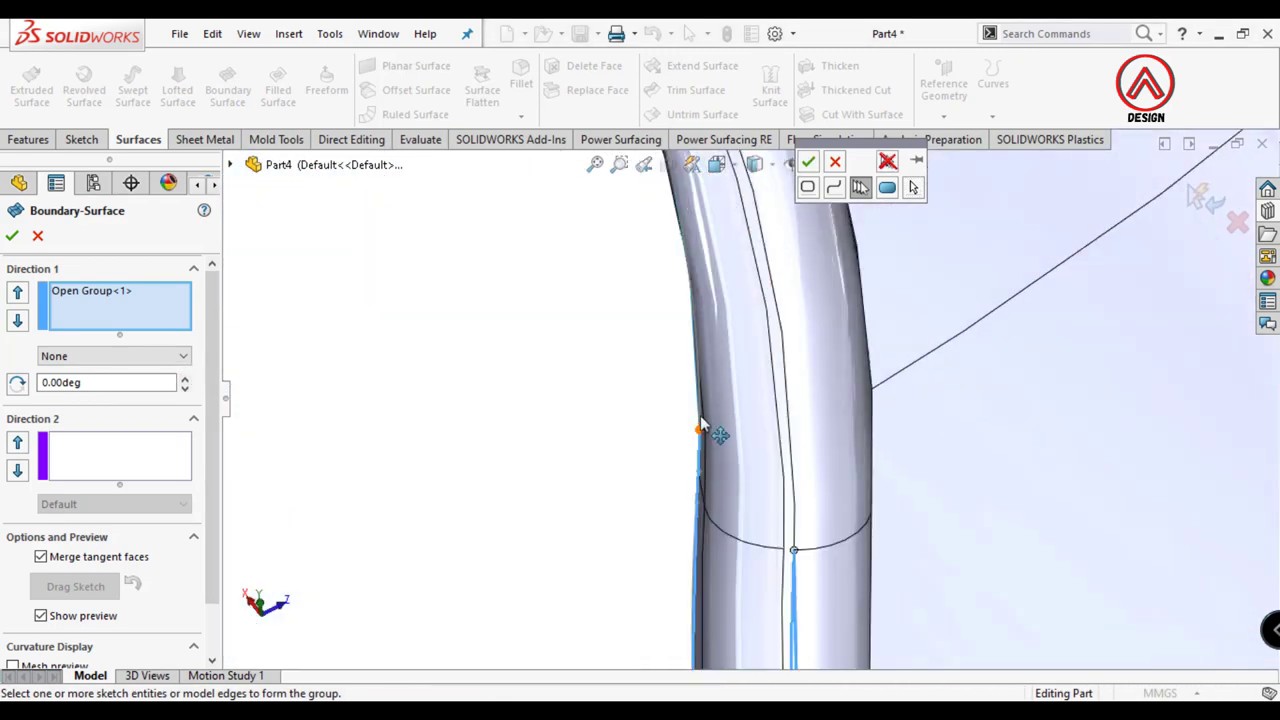
mouse_move(670, 455)
middle_mouse_down()
mouse_move(677, 423)
mouse_move(543, 457)
mouse_move(657, 393)
mouse_move(649, 374)
mouse_move(757, 343)
mouse_move(688, 410)
middle_mouse_up()
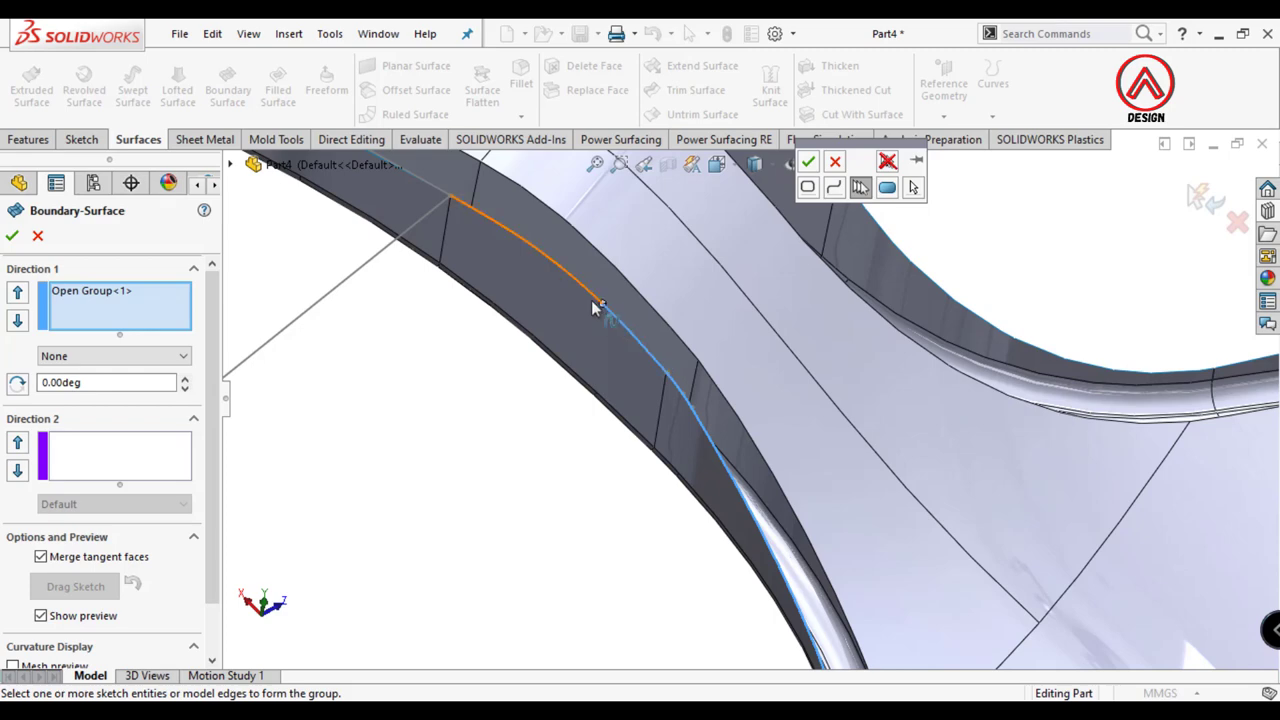
left_click(808, 161)
left_click(754, 366)
mouse_move(748, 466)
middle_mouse_down()
mouse_move(805, 553)
mouse_move(728, 355)
middle_mouse_up()
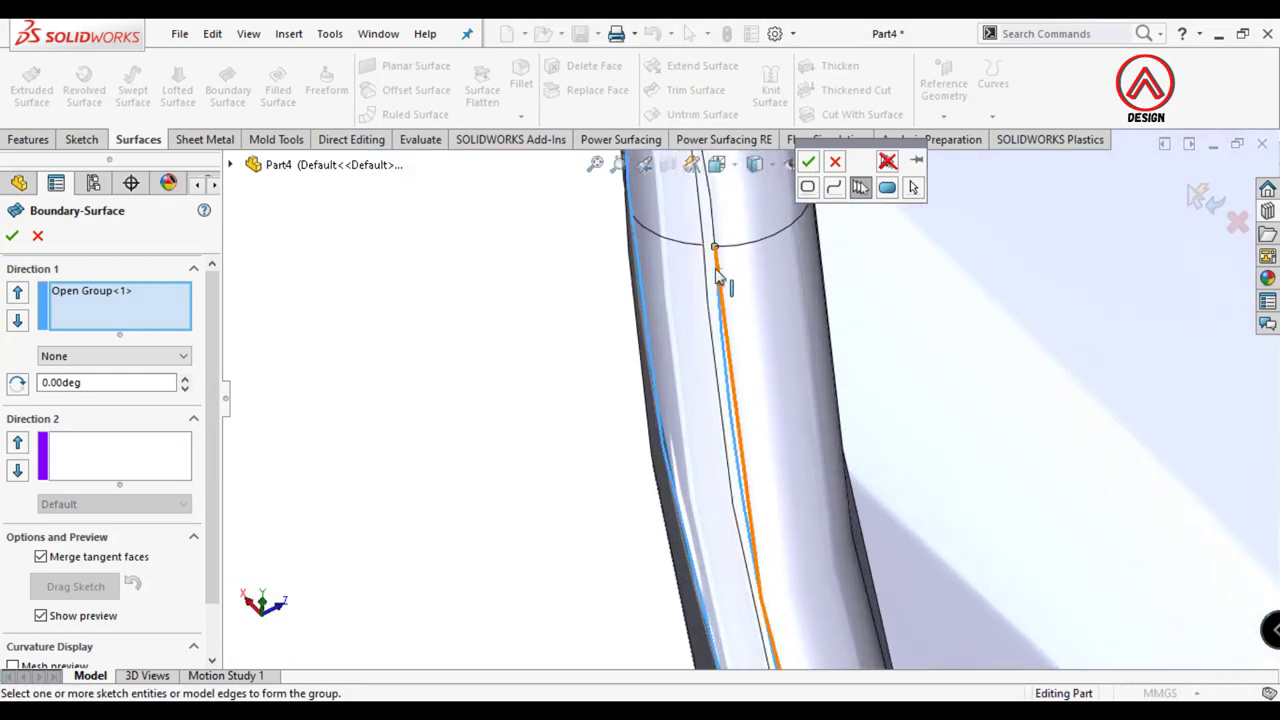
scroll(727, 305, "up", 5)
scroll(740, 340, "up", 3)
left_click(766, 388)
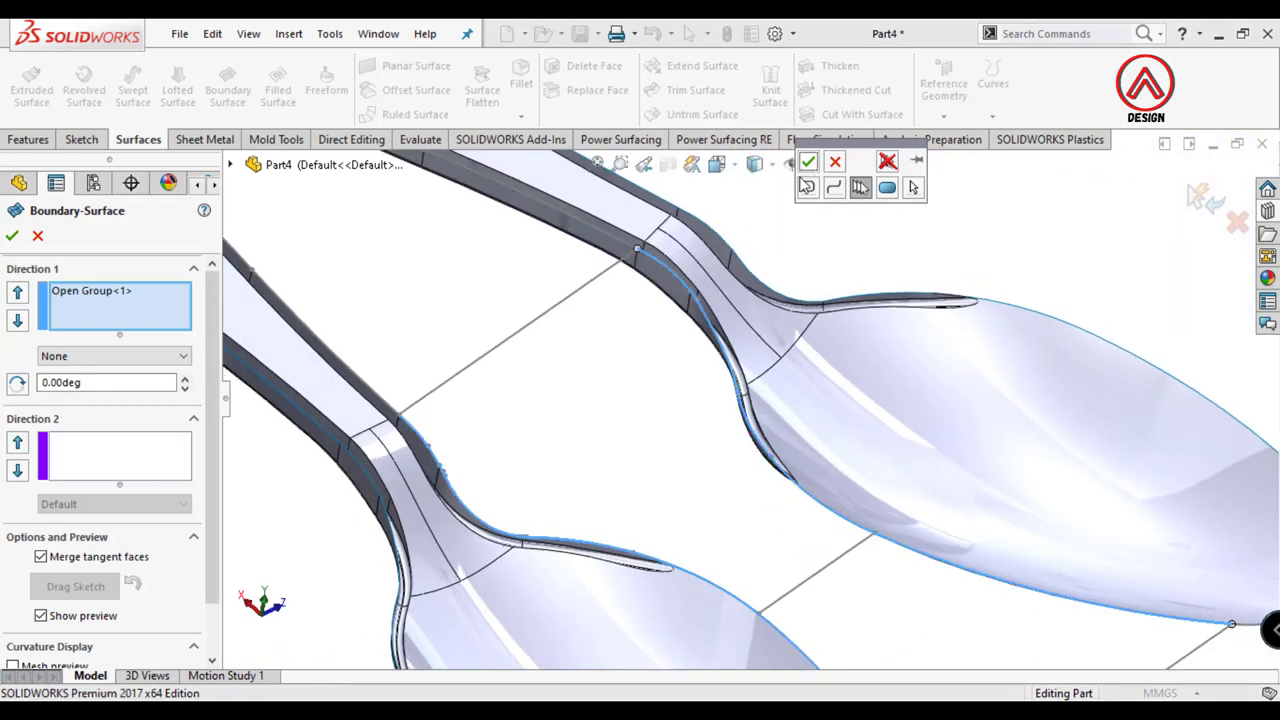
Step: Select the three connecting sketch lines as Direction 2 groups and accept Boundary-Surface1
left_click(808, 161)
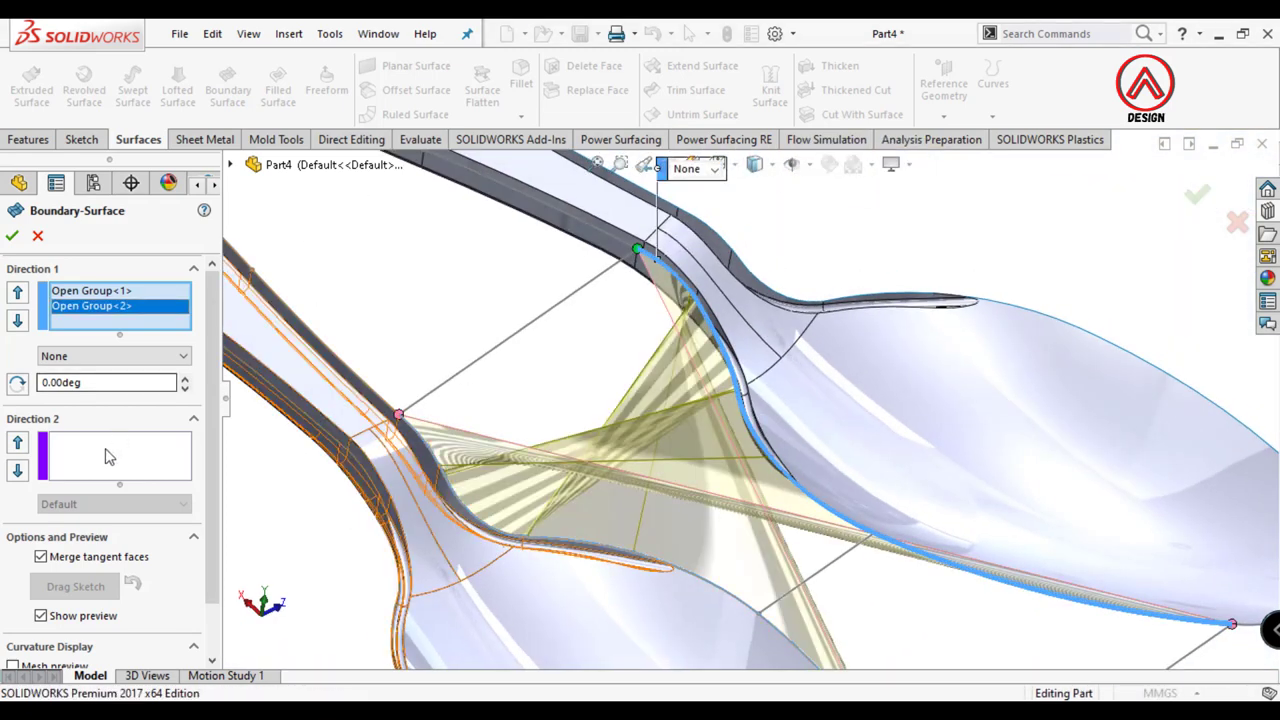
left_click(412, 409)
left_click(259, 467)
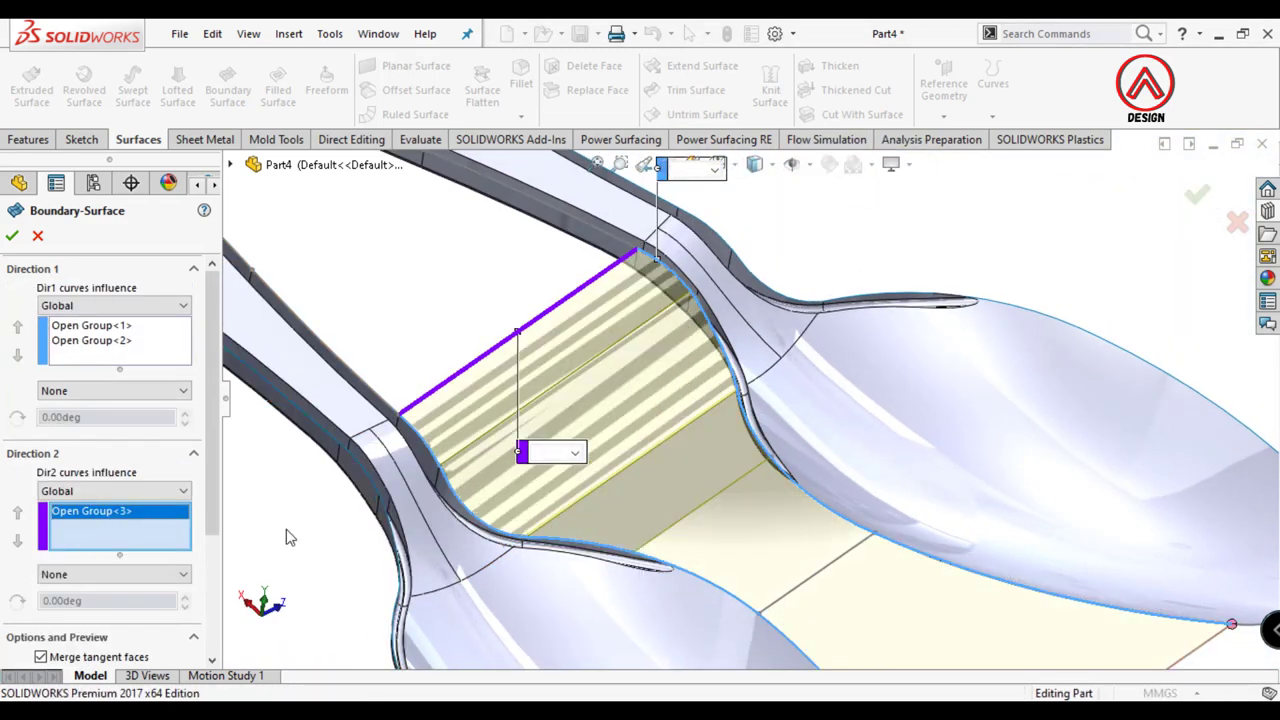
scroll(760, 512, "up", 2)
left_click(760, 512)
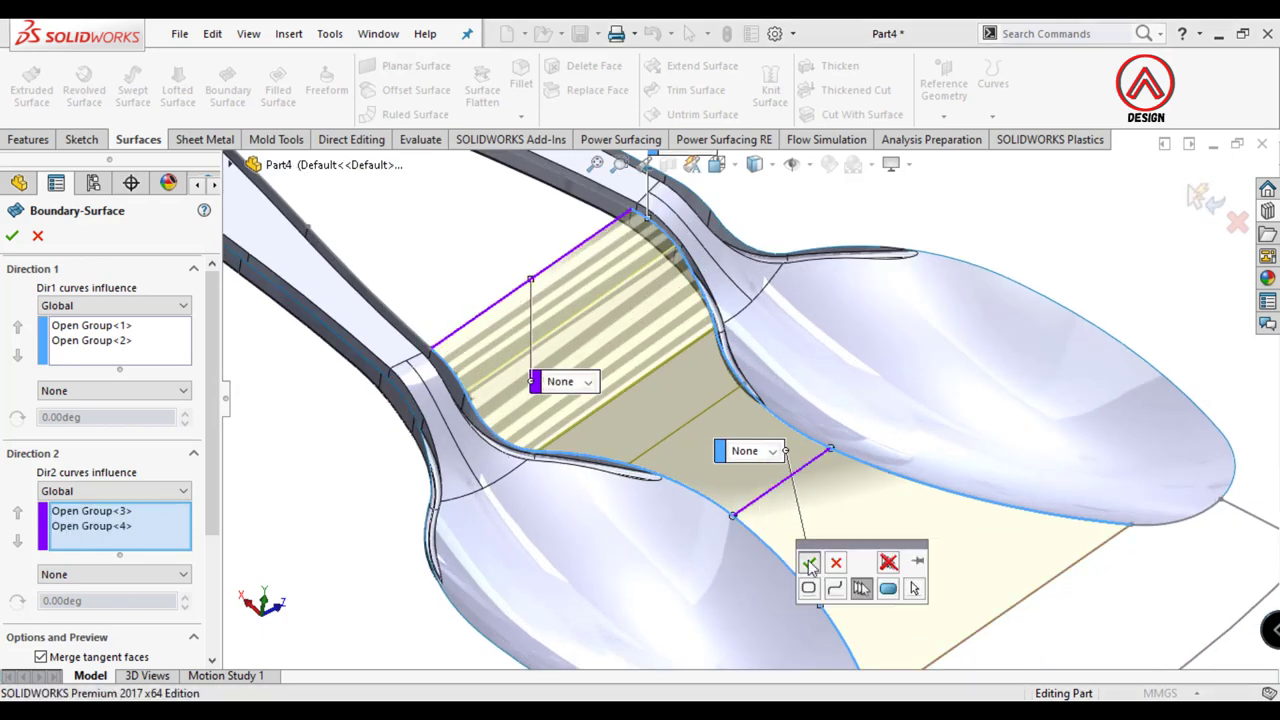
left_click(806, 560)
scroll(850, 590, "up", 1)
left_click(925, 603)
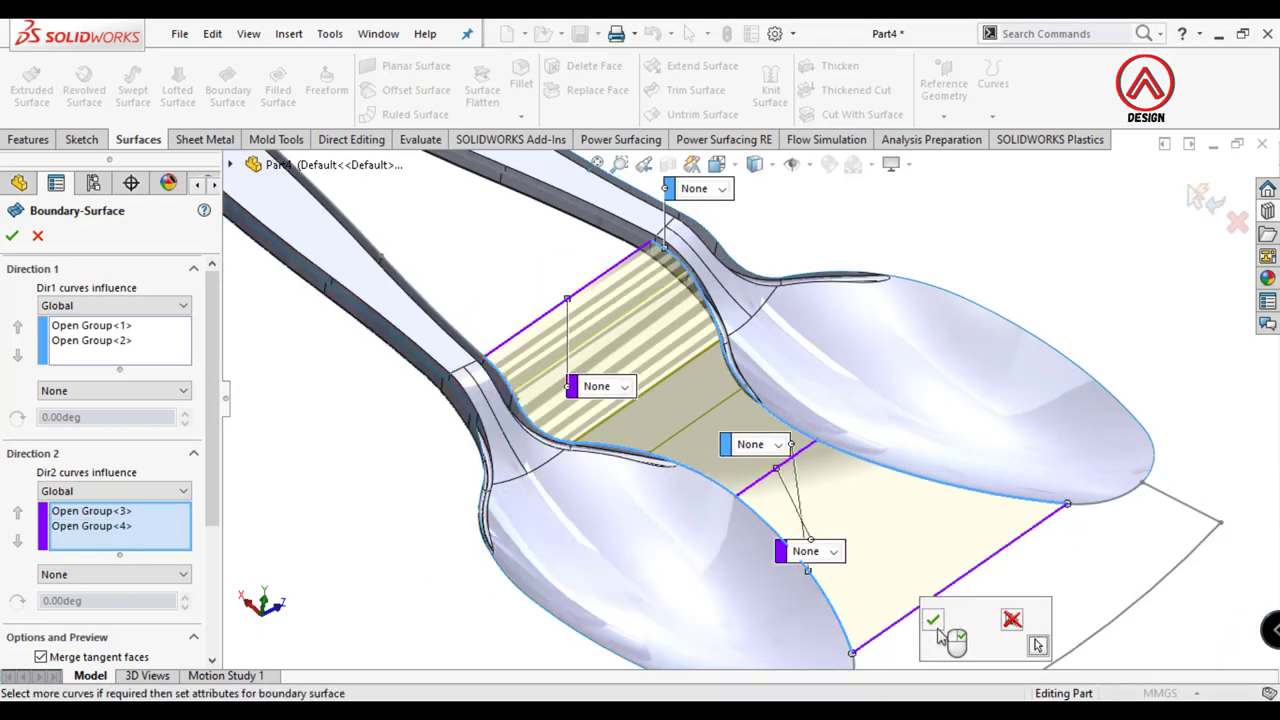
left_click(12, 235)
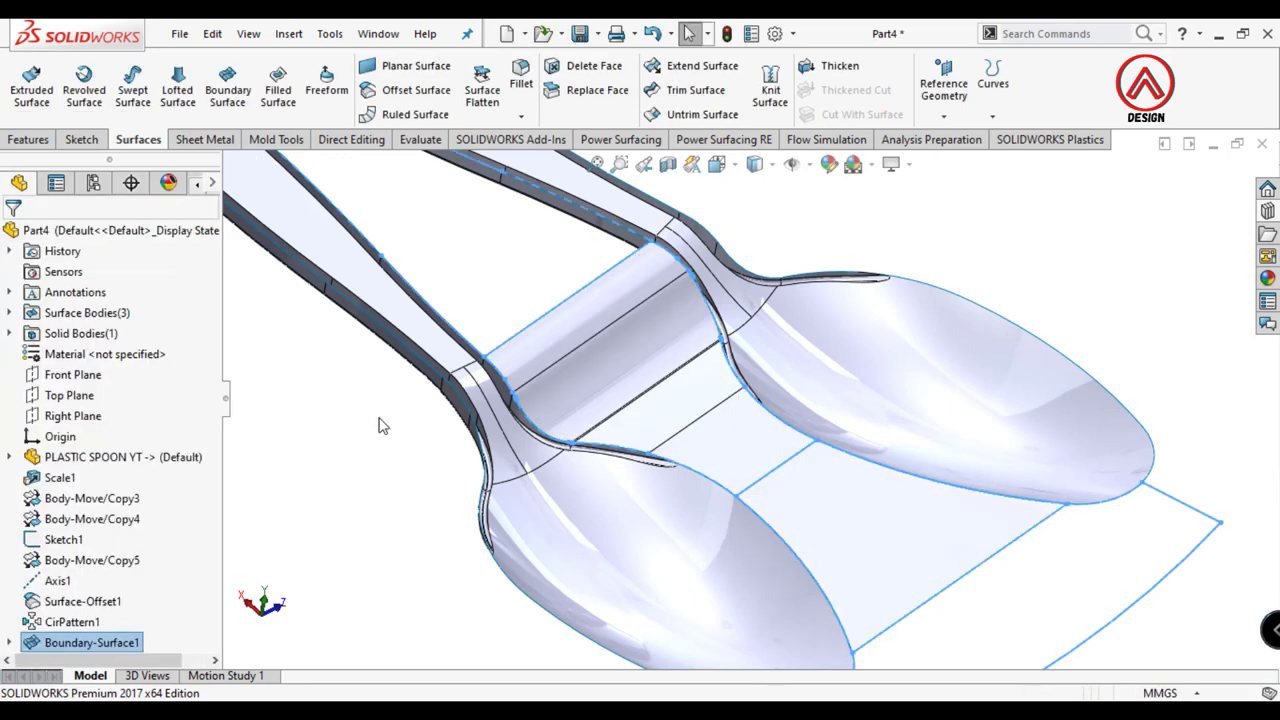
Step: Select the boundary surface and open its appearance settings, then close them unchanged
mouse_move(374, 423)
middle_mouse_down()
mouse_move(672, 471)
mouse_move(643, 329)
middle_mouse_up()
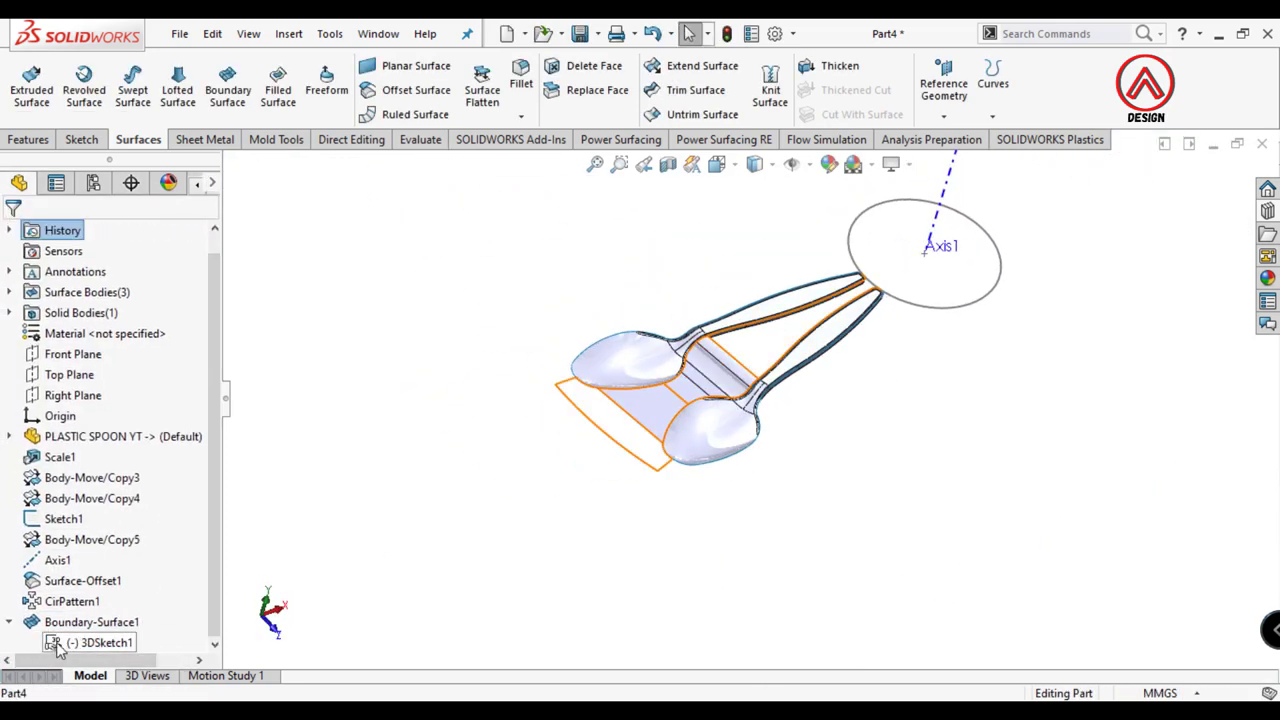
scroll(630, 446, "down", 3)
mouse_move(630, 446)
middle_mouse_down()
mouse_move(589, 463)
mouse_move(711, 466)
middle_mouse_up()
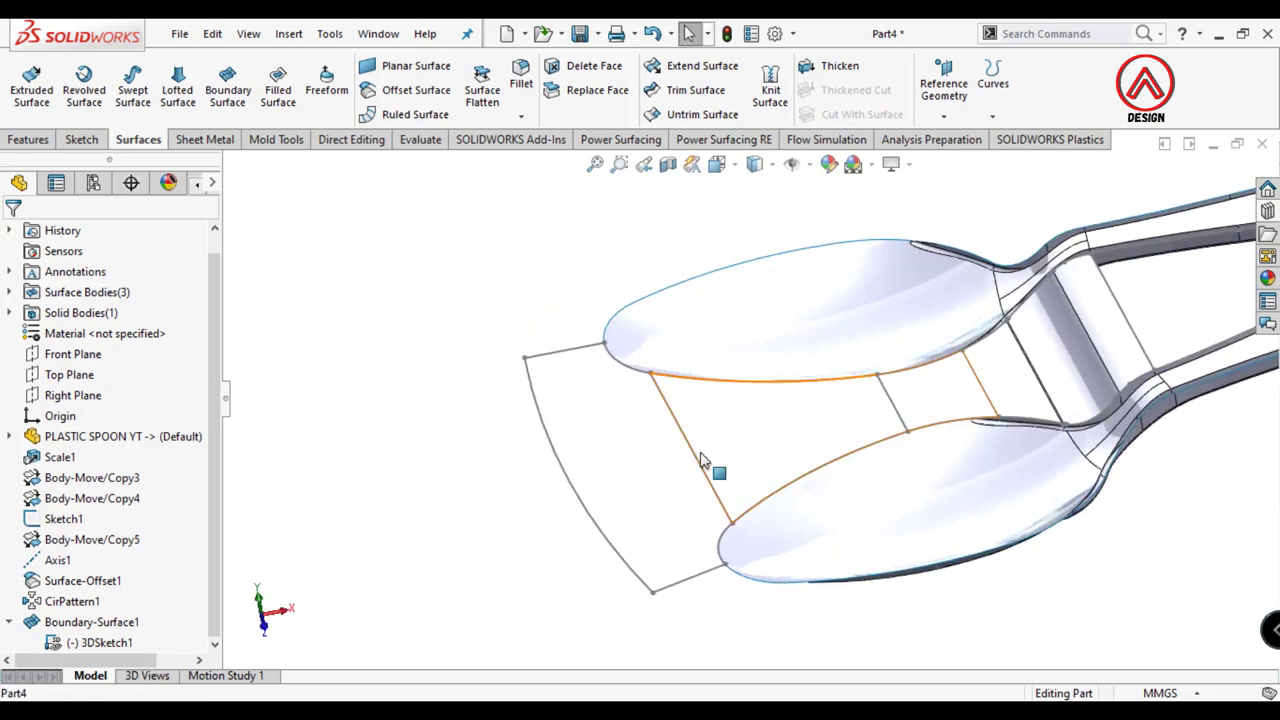
scroll(704, 420, "down", 2)
scroll(813, 315, "up", 2)
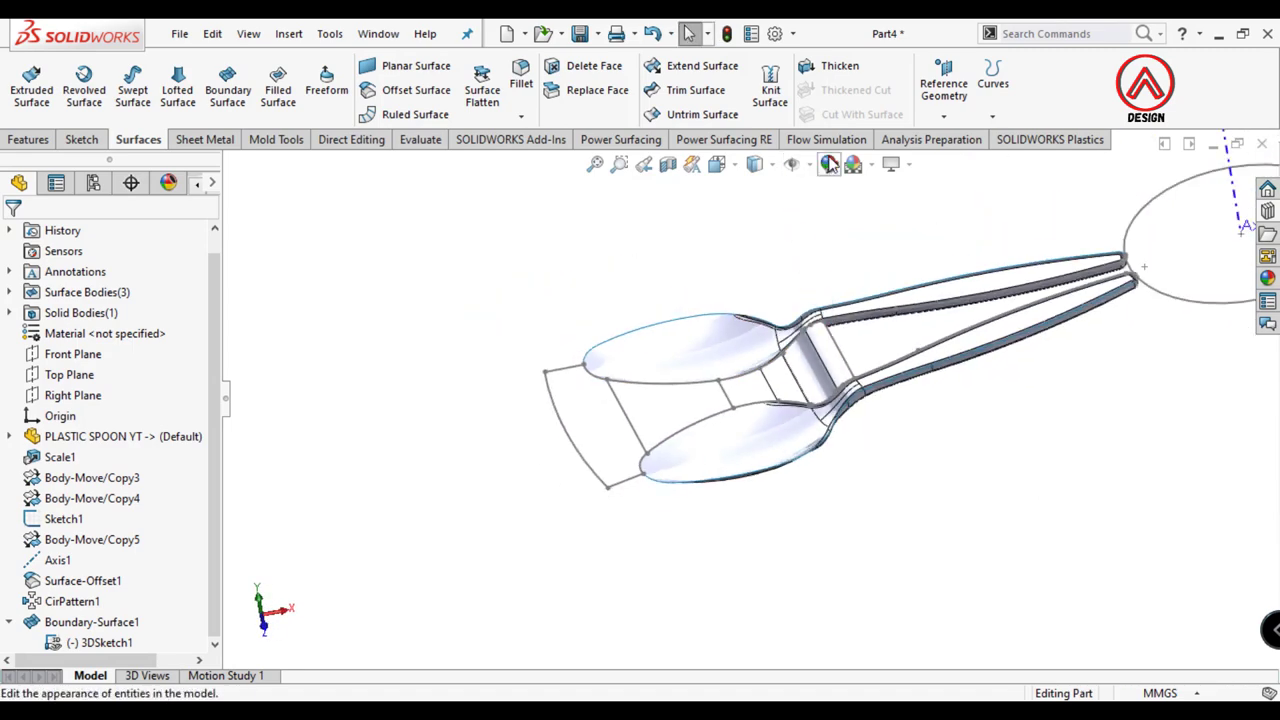
left_click(826, 313)
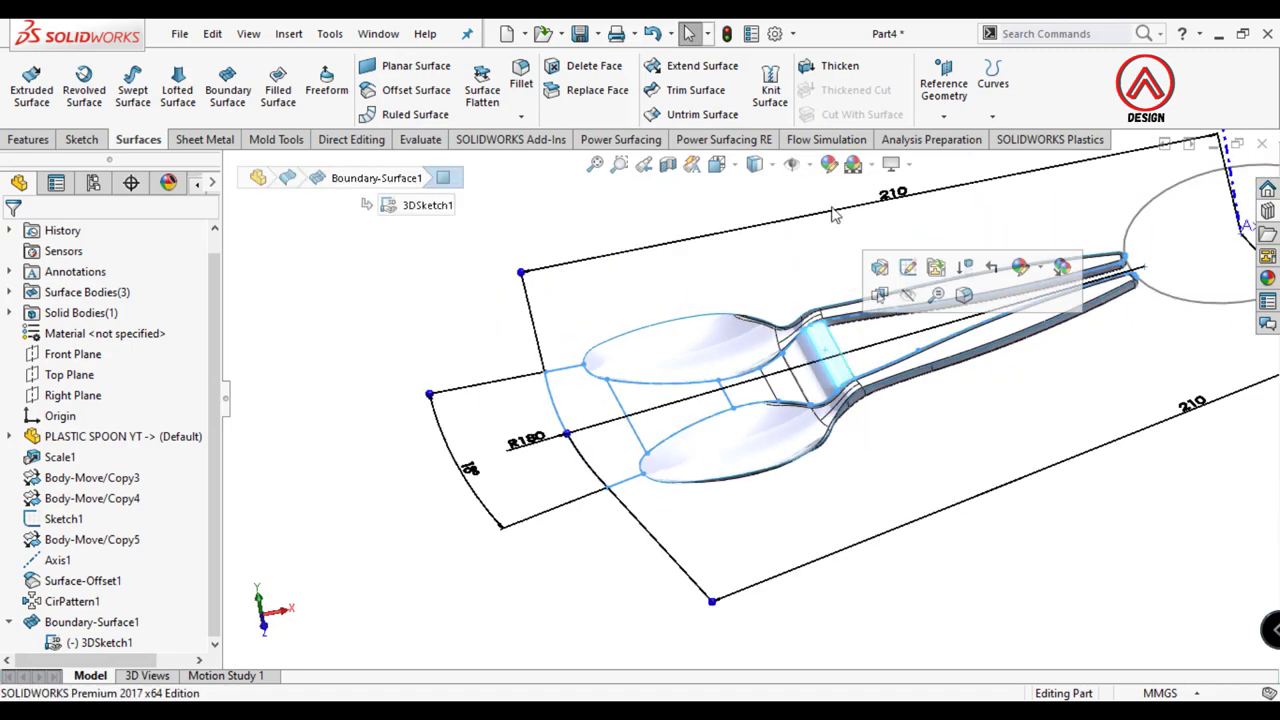
left_click(829, 163)
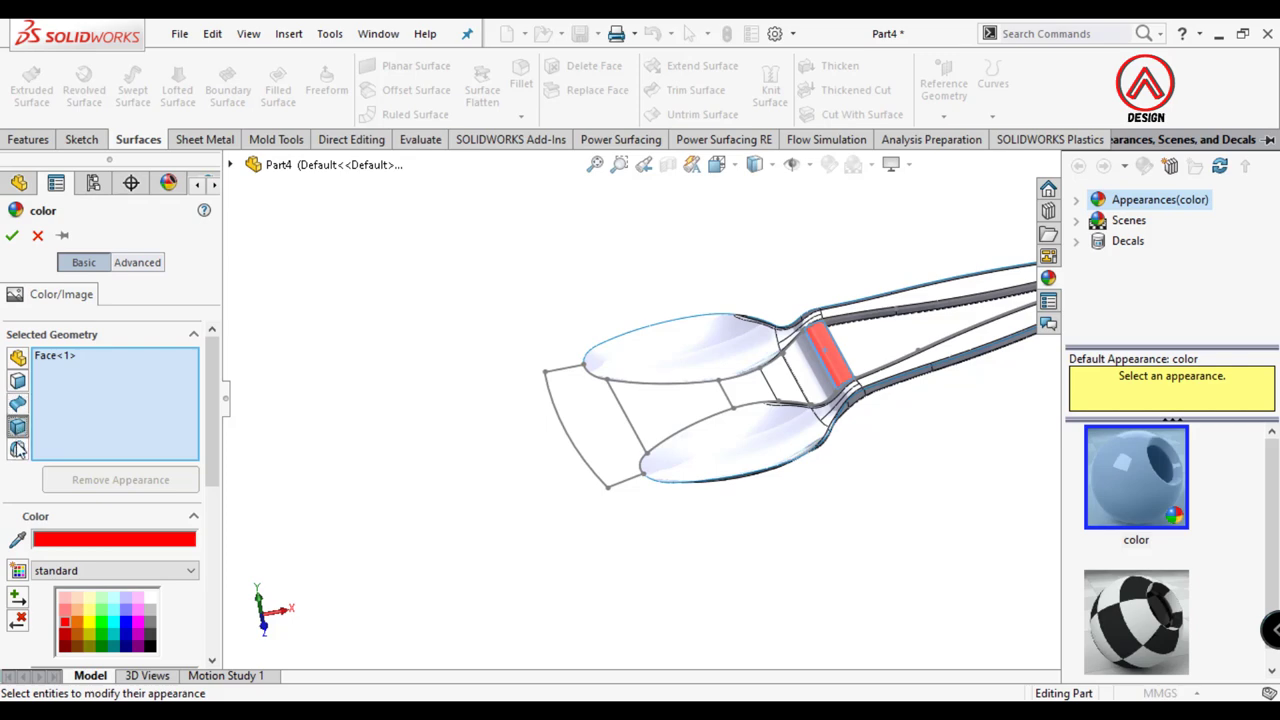
key("Return")
scroll(866, 314, "up", 3)
scroll(880, 300, "up", 2)
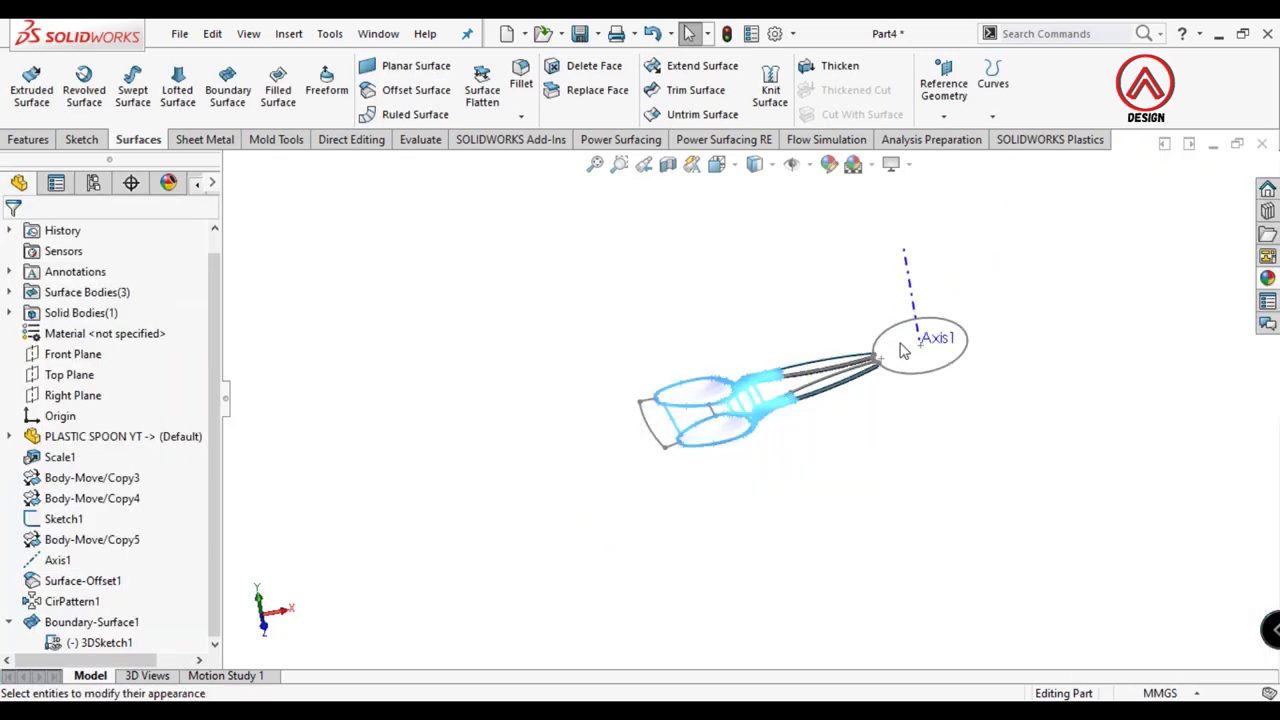
scroll(903, 350, "down", 2)
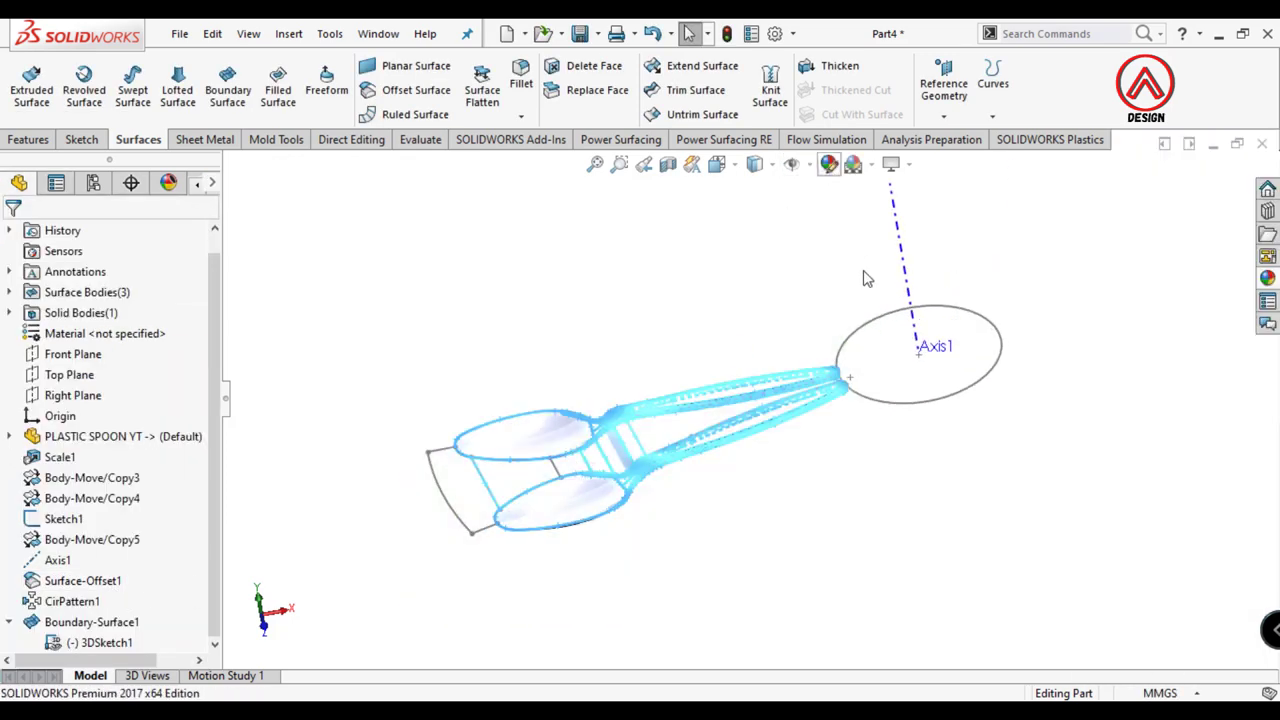
left_click_drag(212, 467, 212, 547)
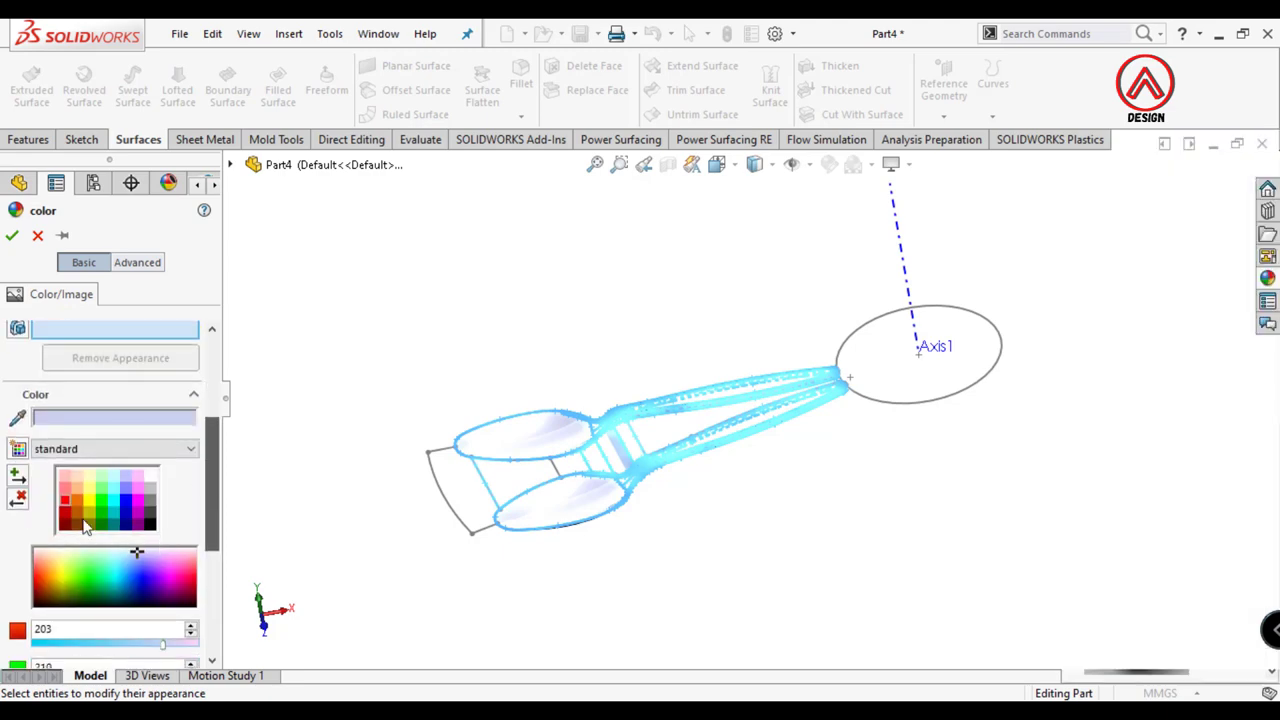
left_click(12, 235)
scroll(660, 460, "down", 5)
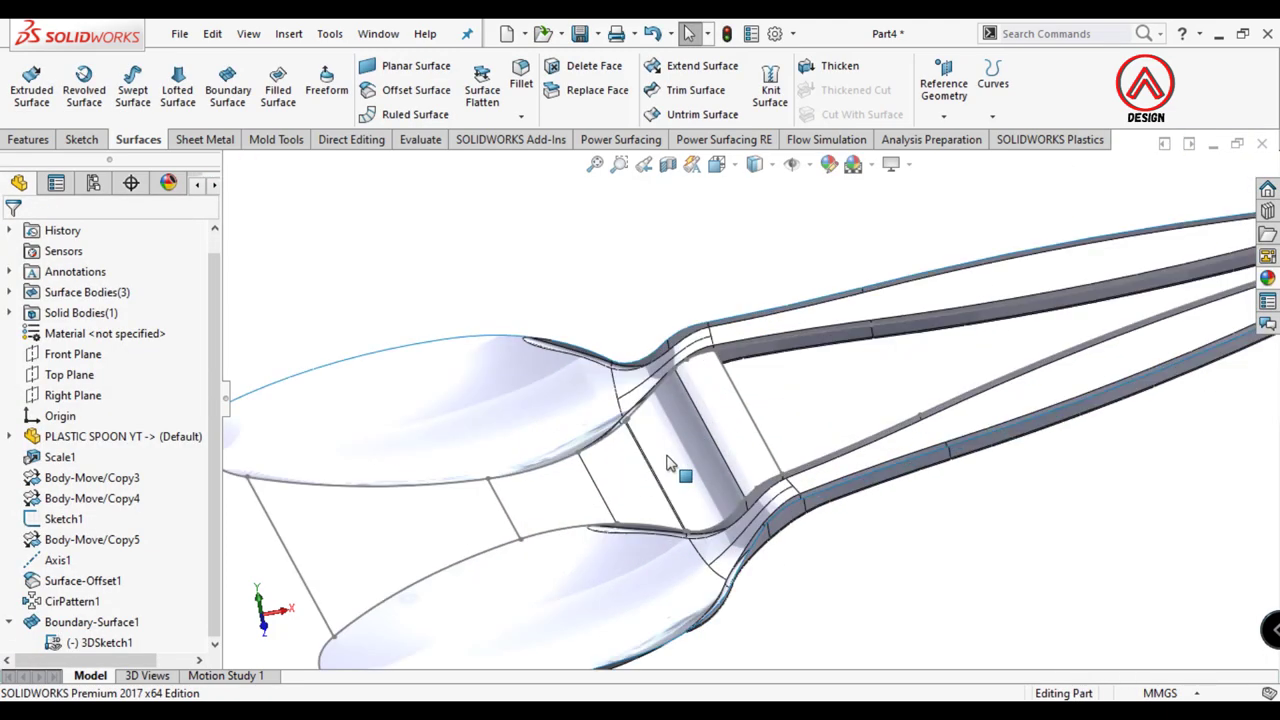
scroll(660, 460, "down", 2)
Step: Apply a red face-level appearance to the surface face and Faces 2–4
left_click(765, 405)
left_click(966, 314)
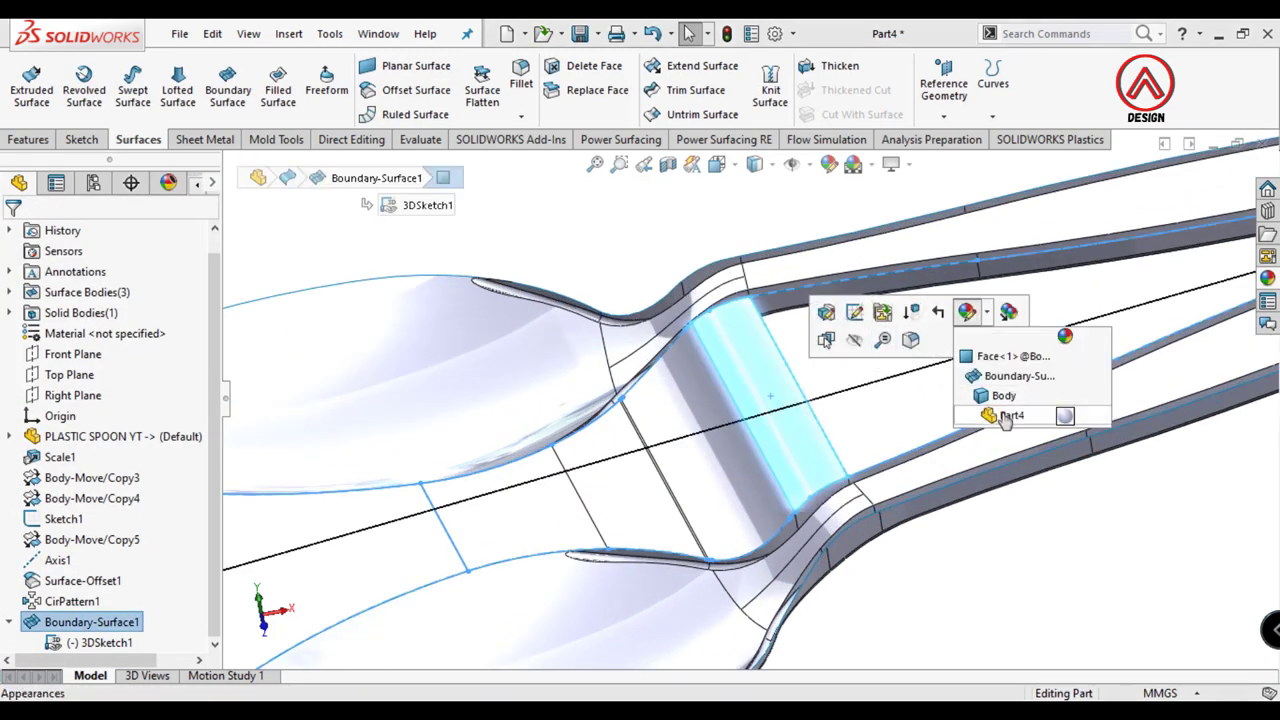
left_click(990, 371)
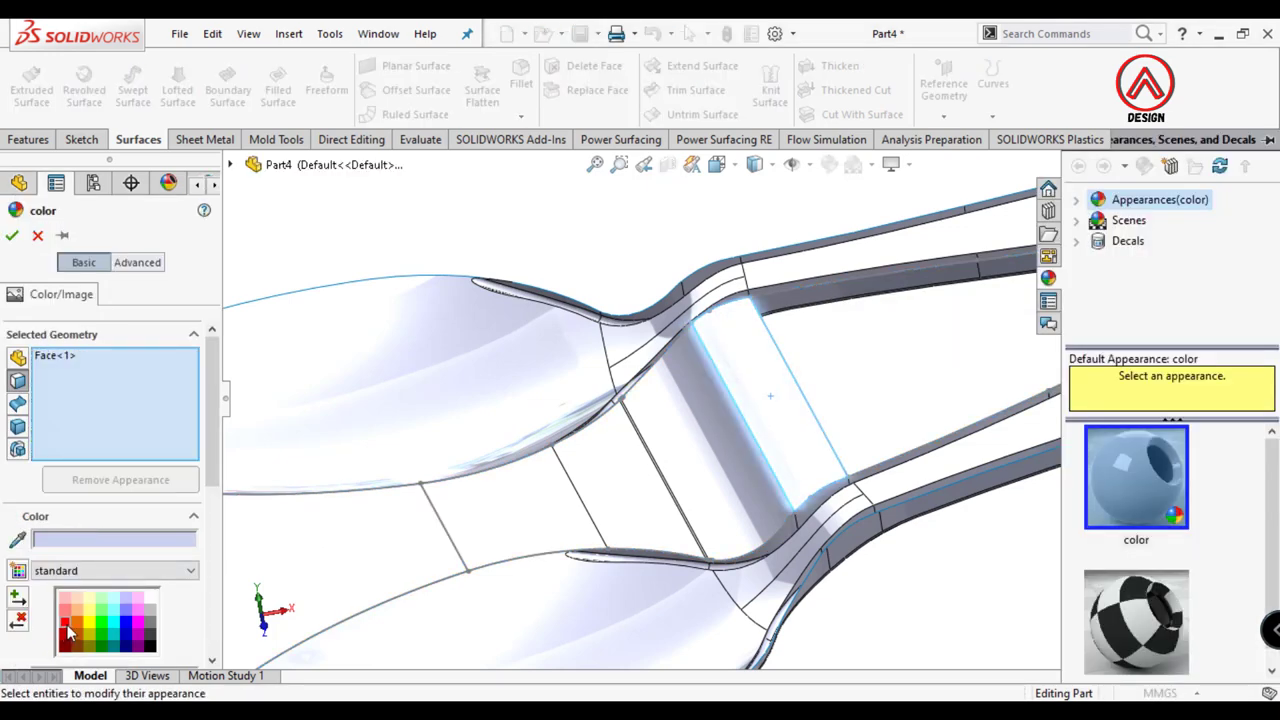
left_click(65, 624)
scroll(686, 457, "down", 5)
left_click(710, 481)
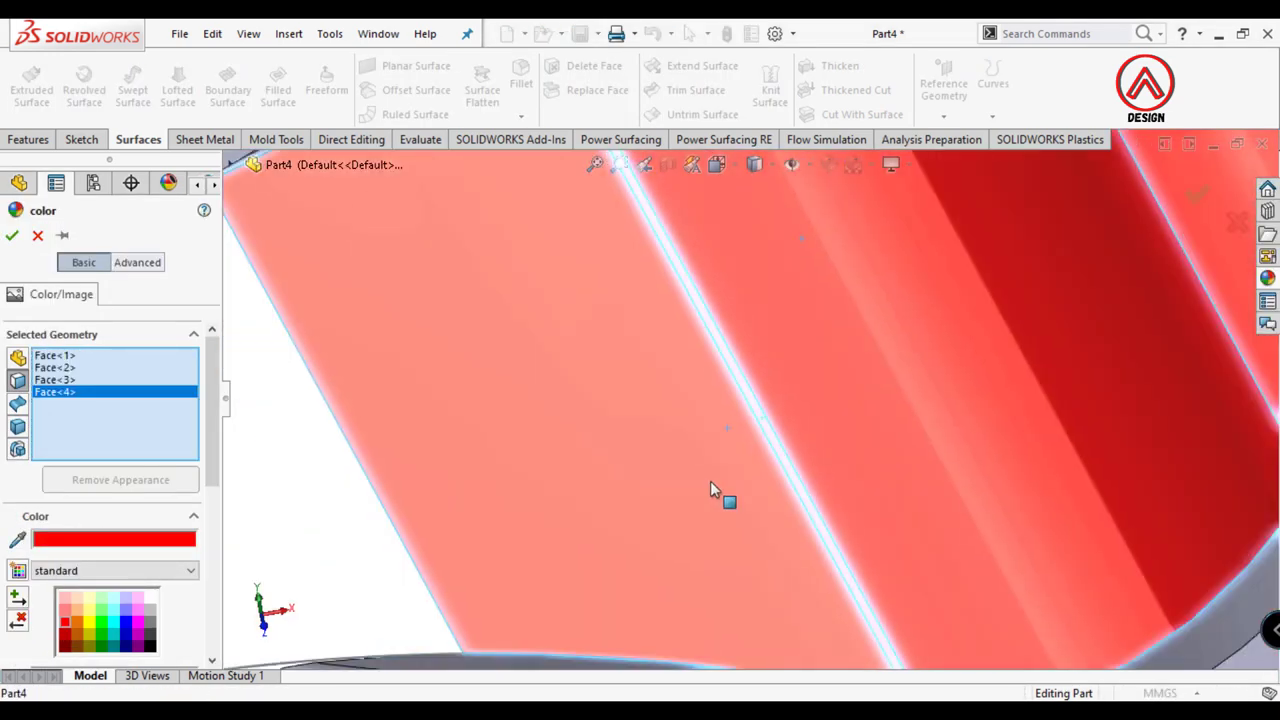
scroll(620, 450, "up", 5)
scroll(520, 437, "up", 5)
scroll(500, 451, "up", 2)
key("Return")
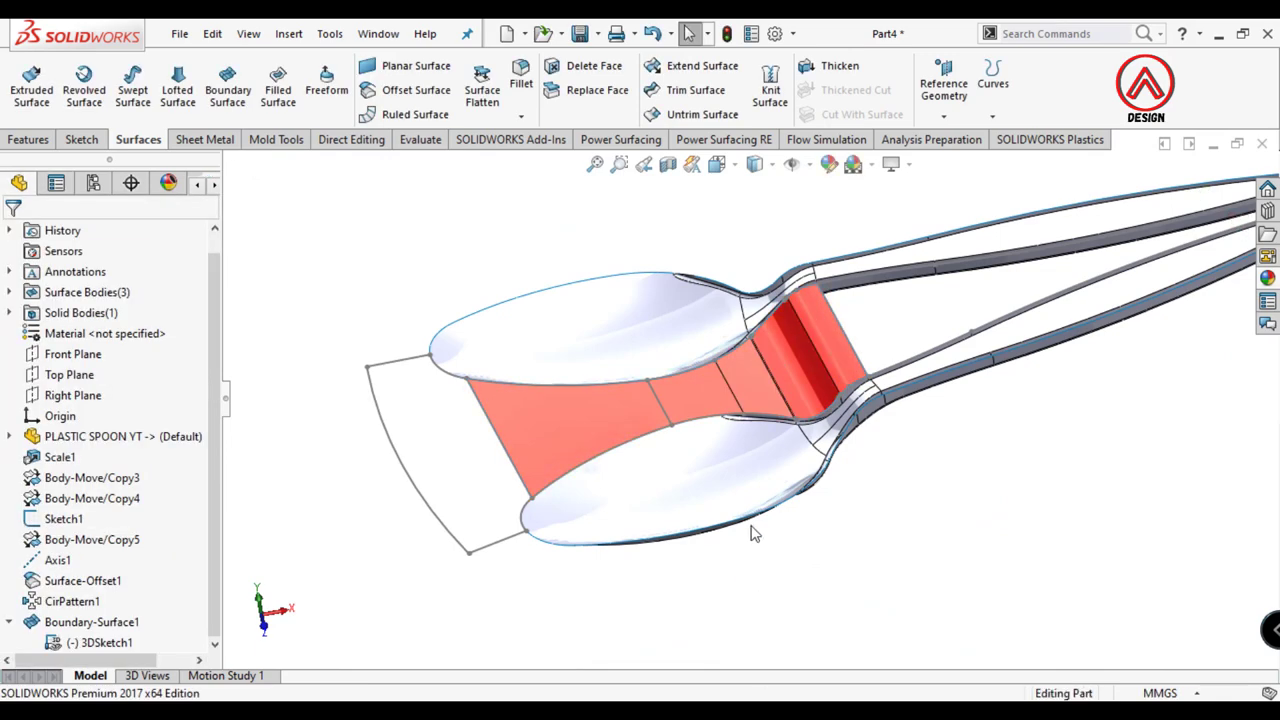
scroll(754, 534, "up", 5)
scroll(520, 441, "down", 7)
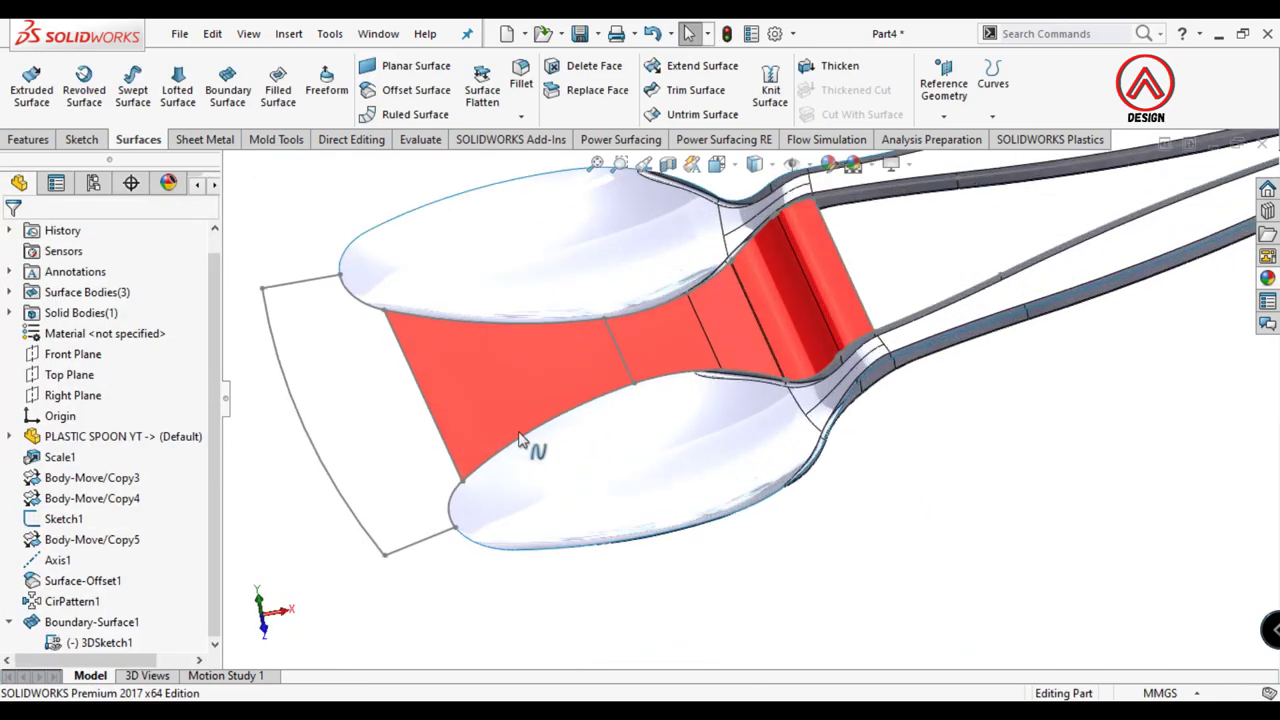
Step: Start a new boundary surface with the red surface's outer edge and left sketch arc as Direction 1 groups
left_click(237, 92)
right_click(102, 303)
left_click(175, 364)
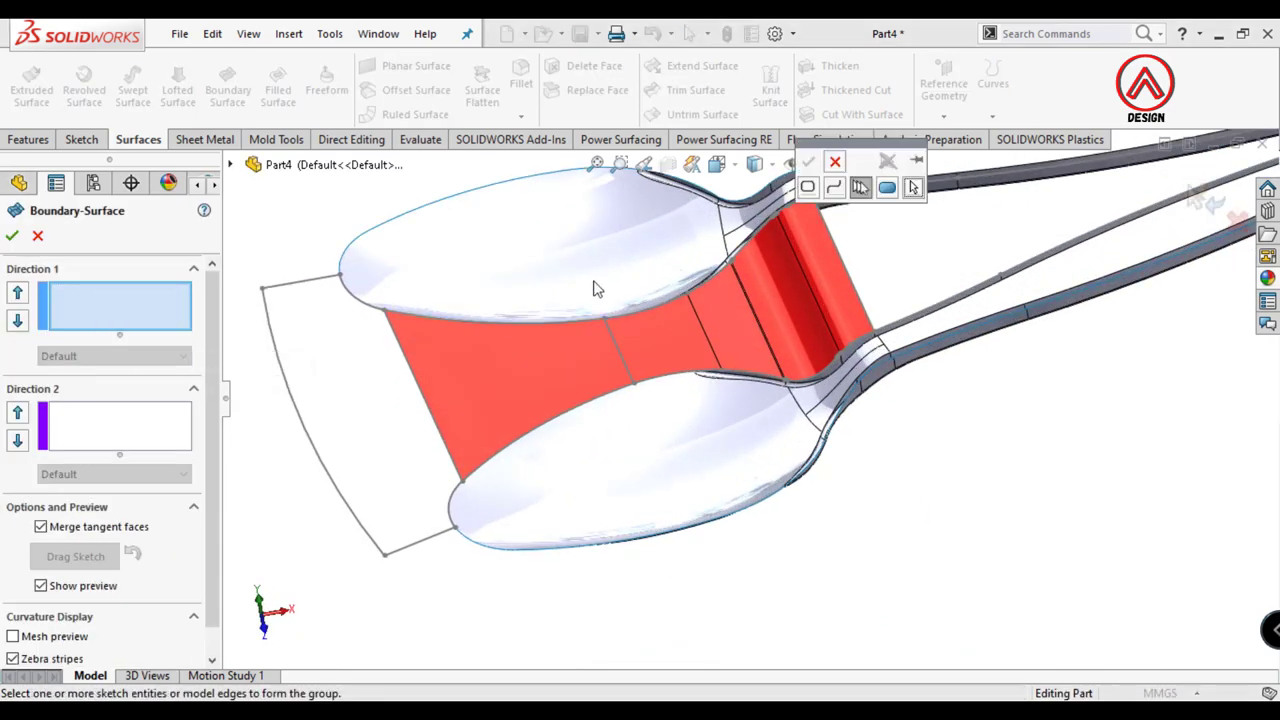
left_click(474, 331)
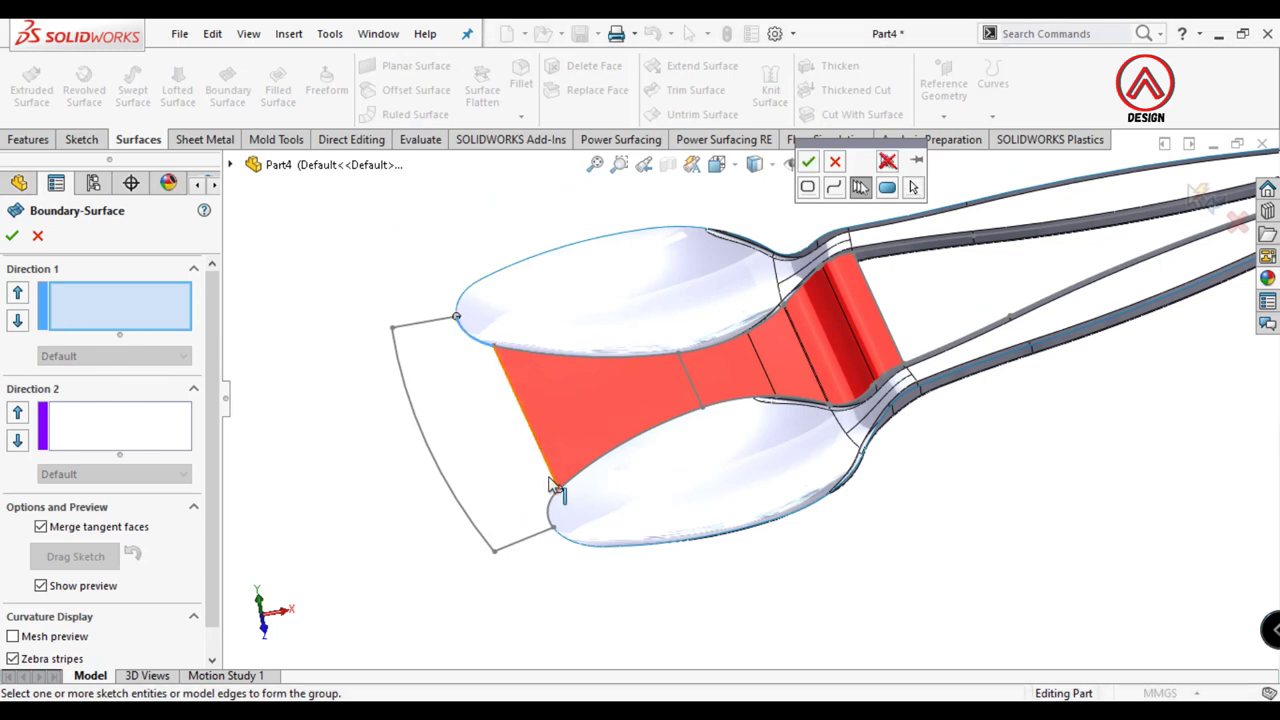
left_click(809, 166)
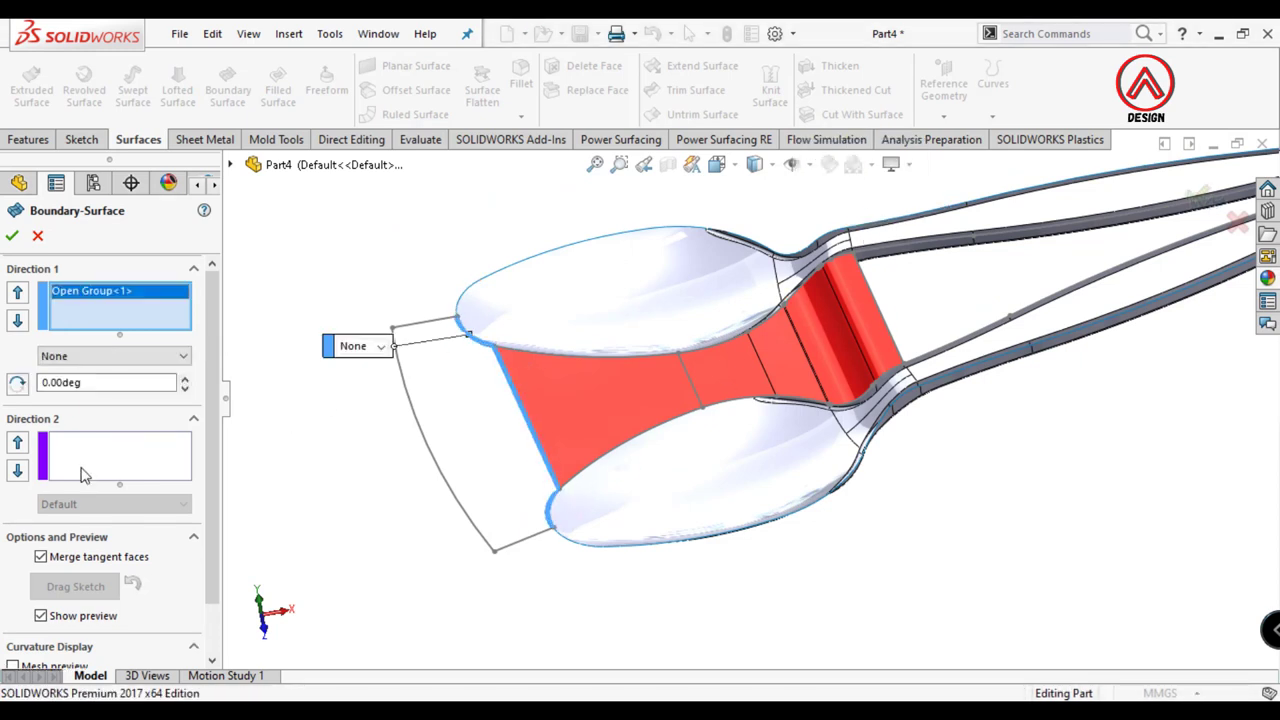
right_click(121, 319)
left_click(156, 375)
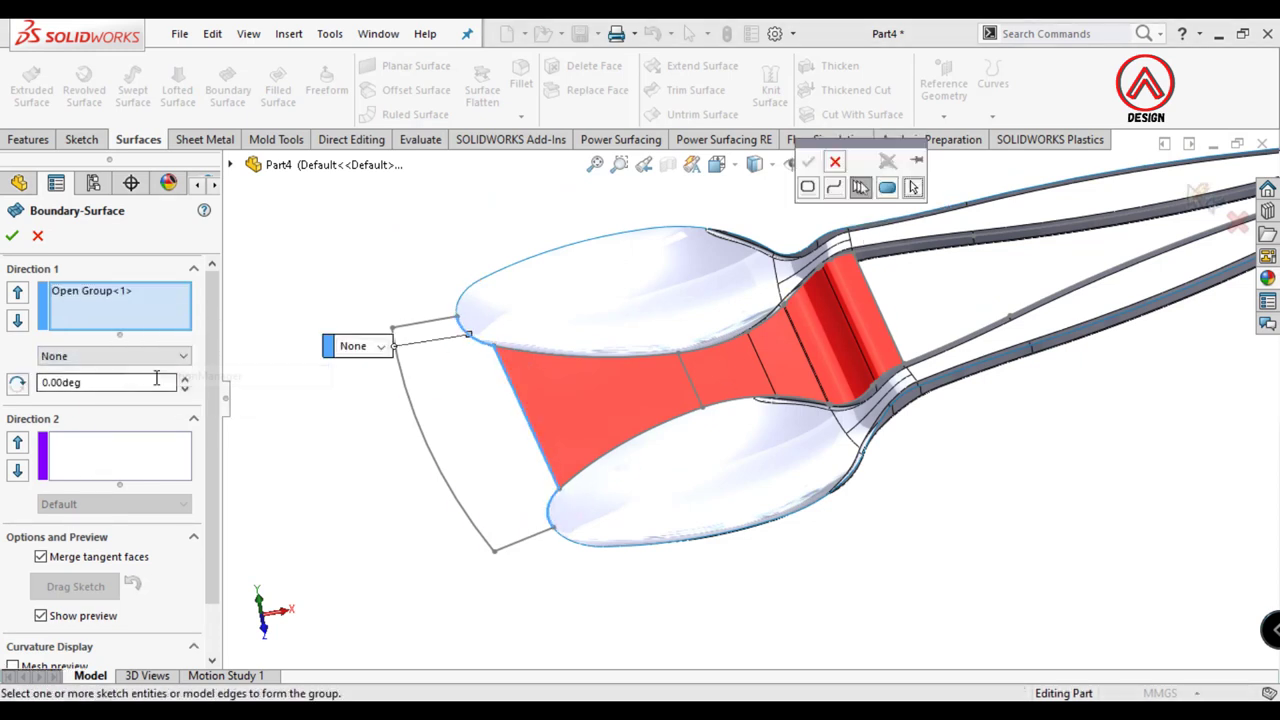
left_click(404, 368)
left_click(808, 164)
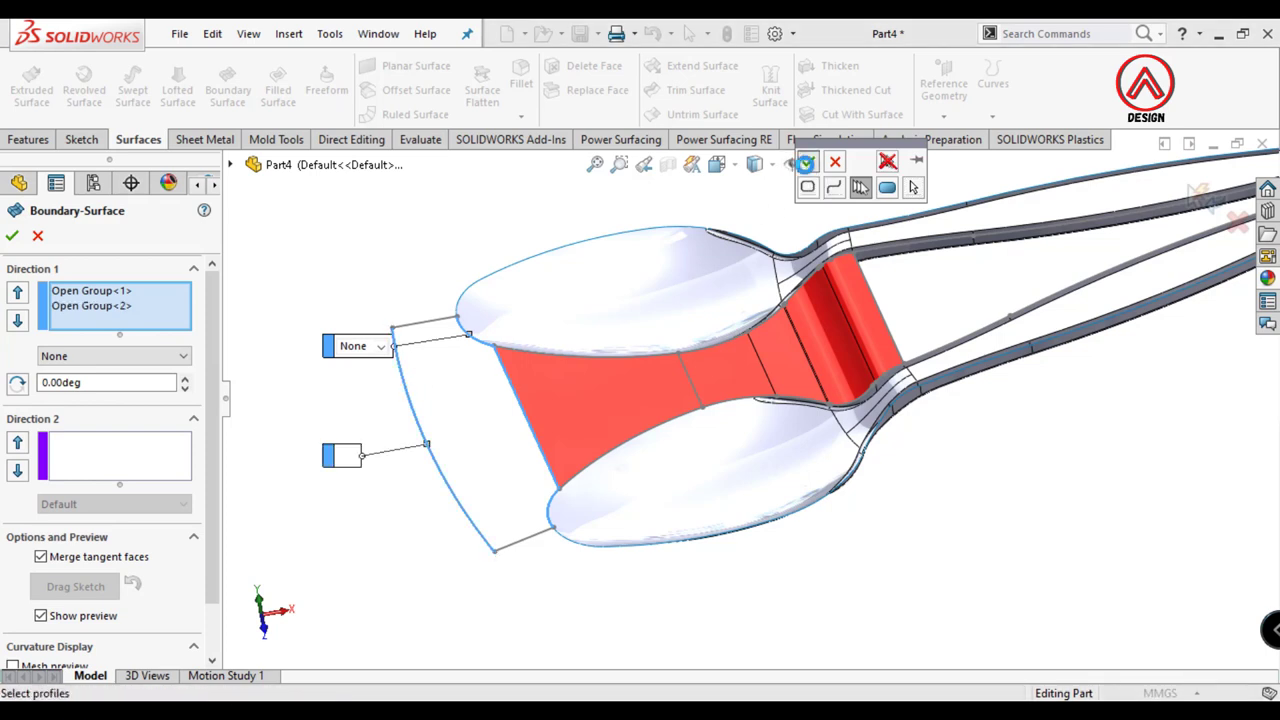
Step: Add the bottom and top edges as Direction 2 curves and accept the surface
left_click(115, 462)
left_click(586, 596)
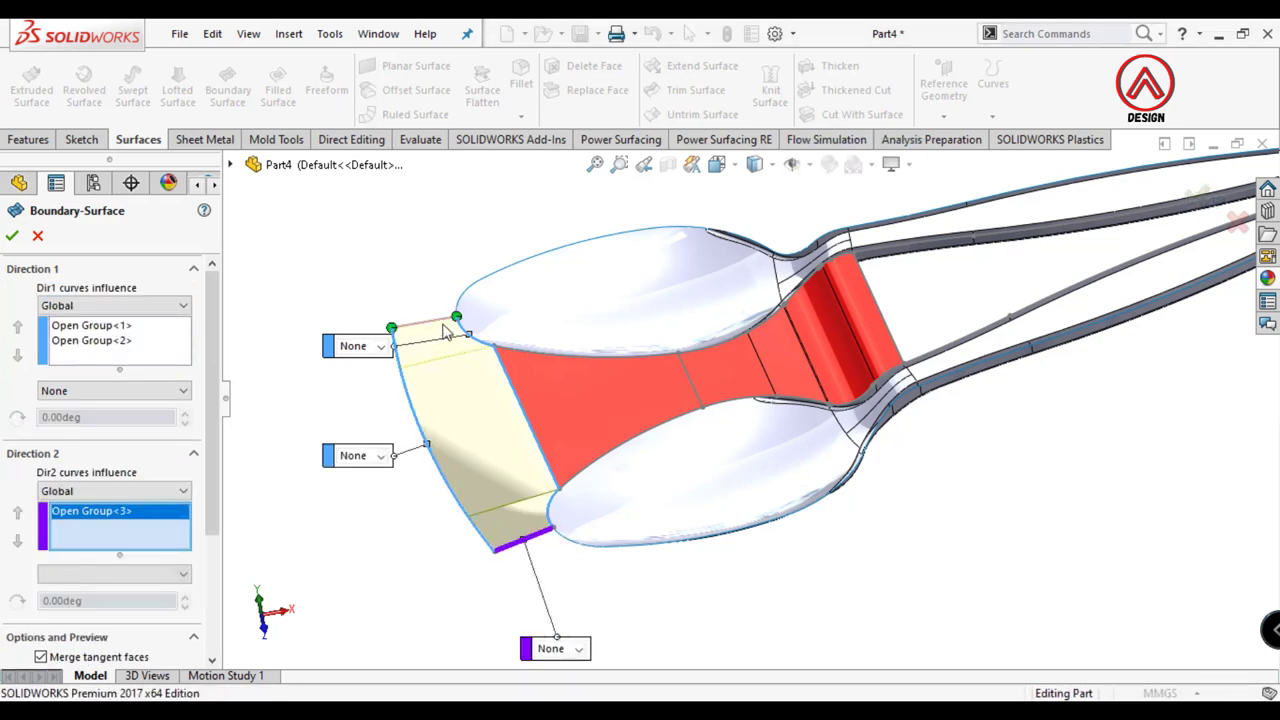
left_click(430, 322)
left_click(286, 240)
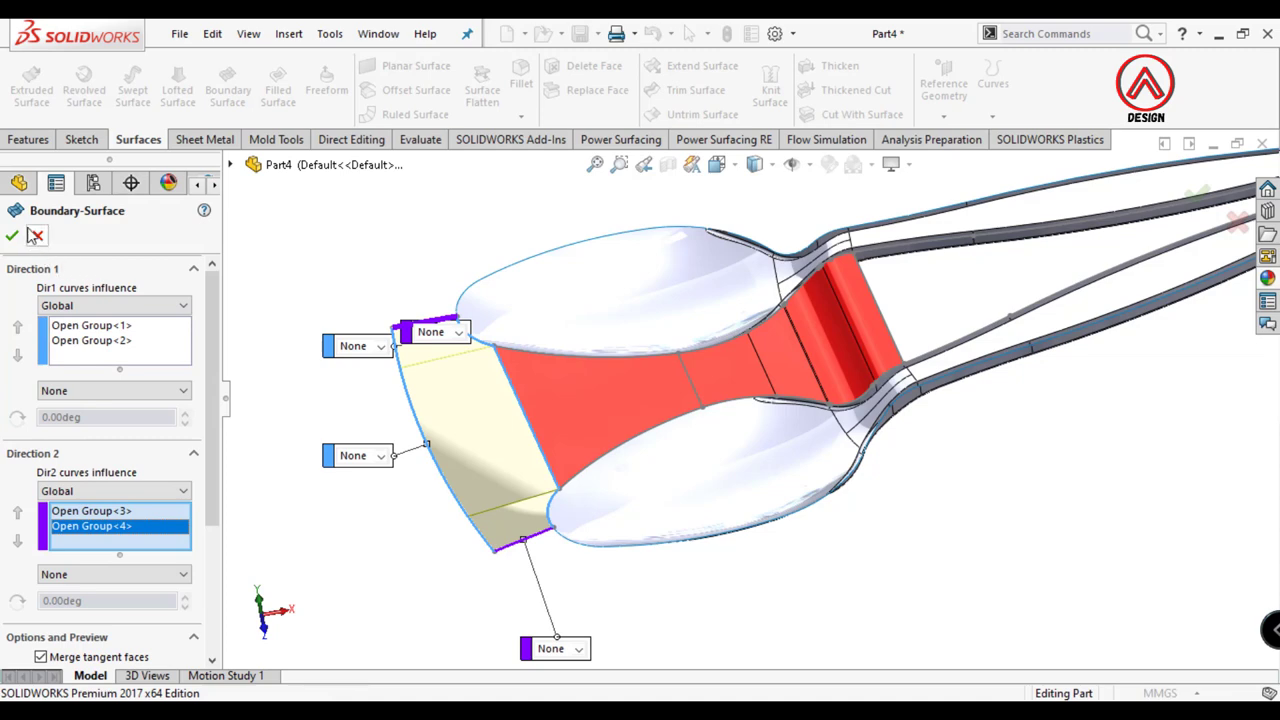
middle_click_drag(423, 257, 675, 463)
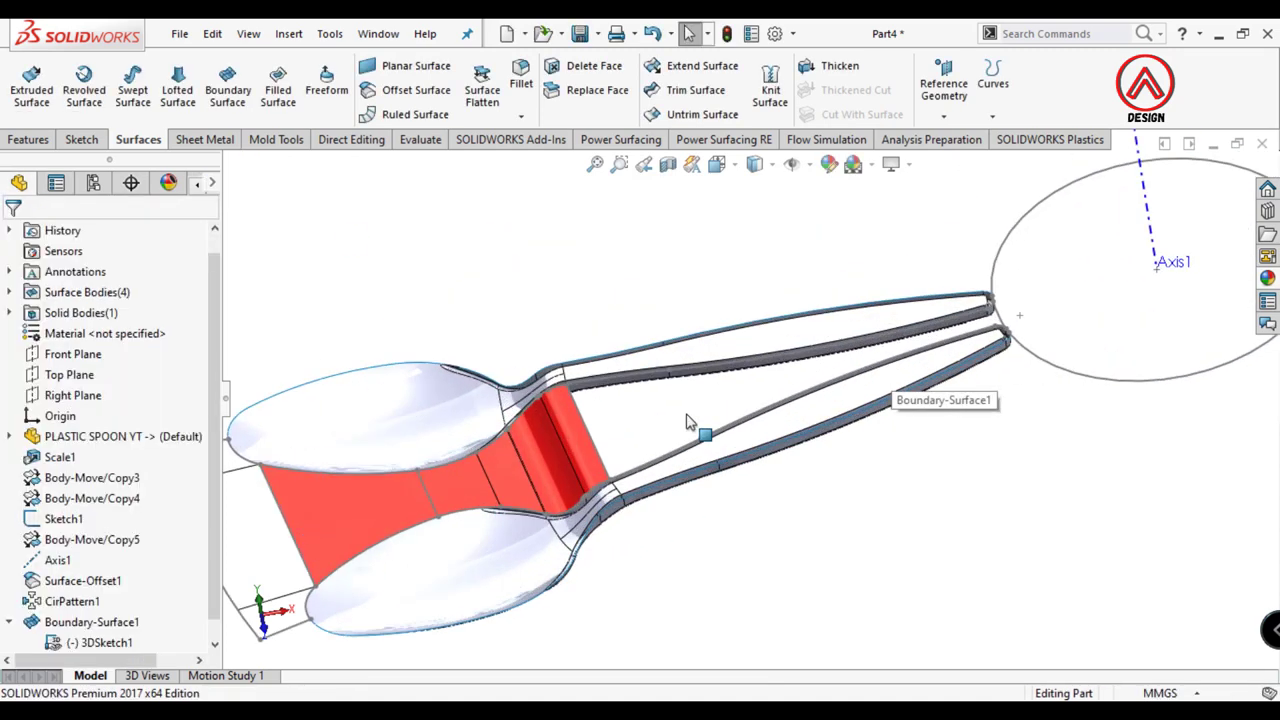
Step: Start a new sketch on the Top Plane
scroll(675, 463, "up", 3)
scroll(675, 463, "down", 4)
left_click(69, 374)
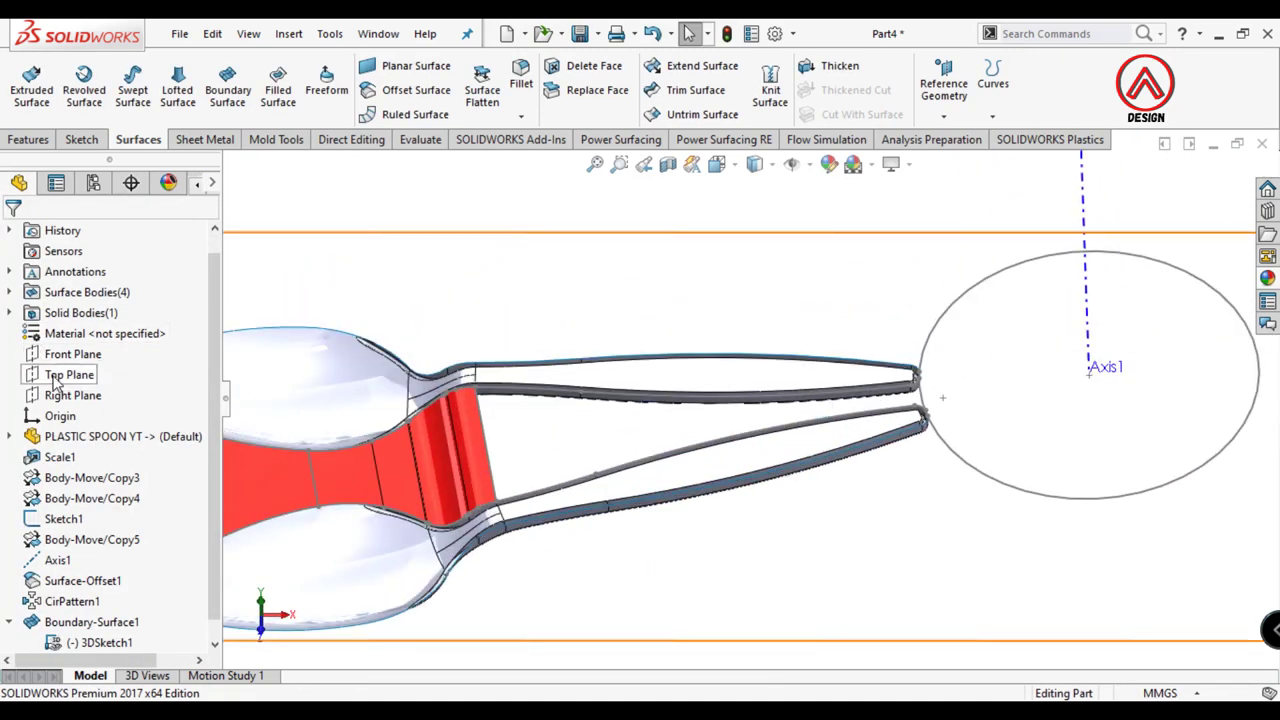
left_click(69, 350)
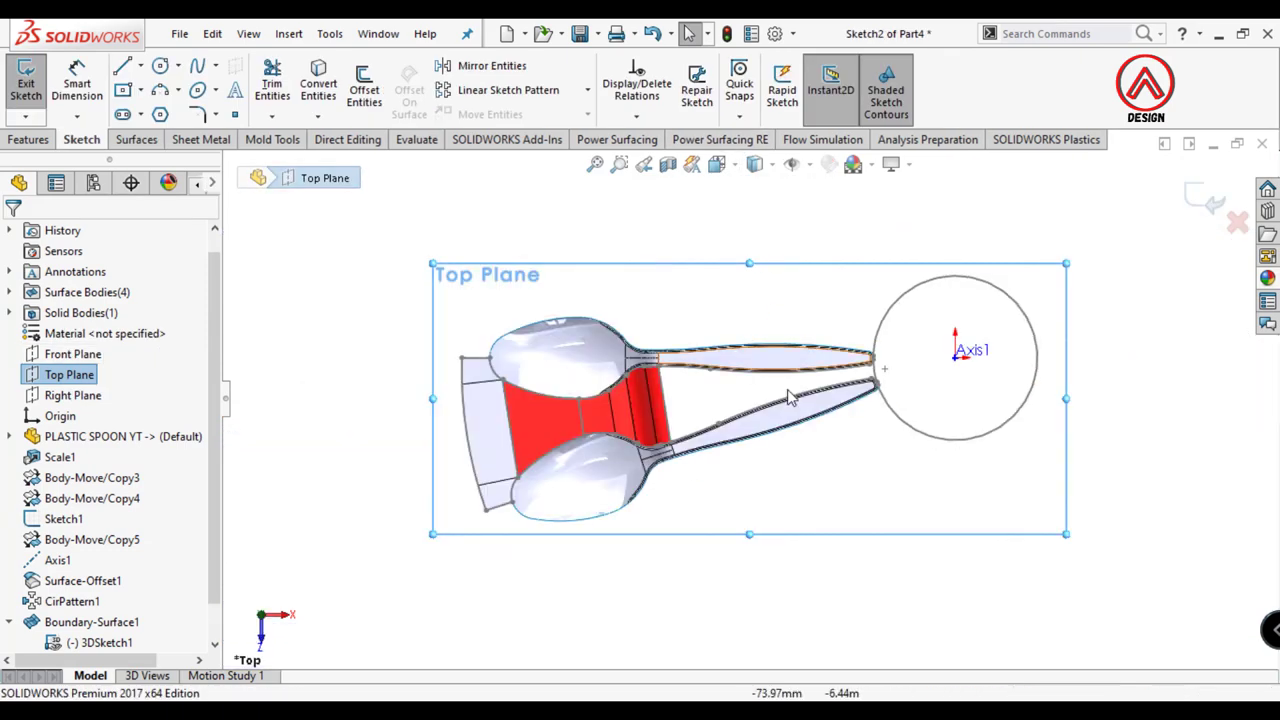
Step: Convert the upper handle's curves, the tip edge and the tip's short line into the sketch
left_click(318, 83)
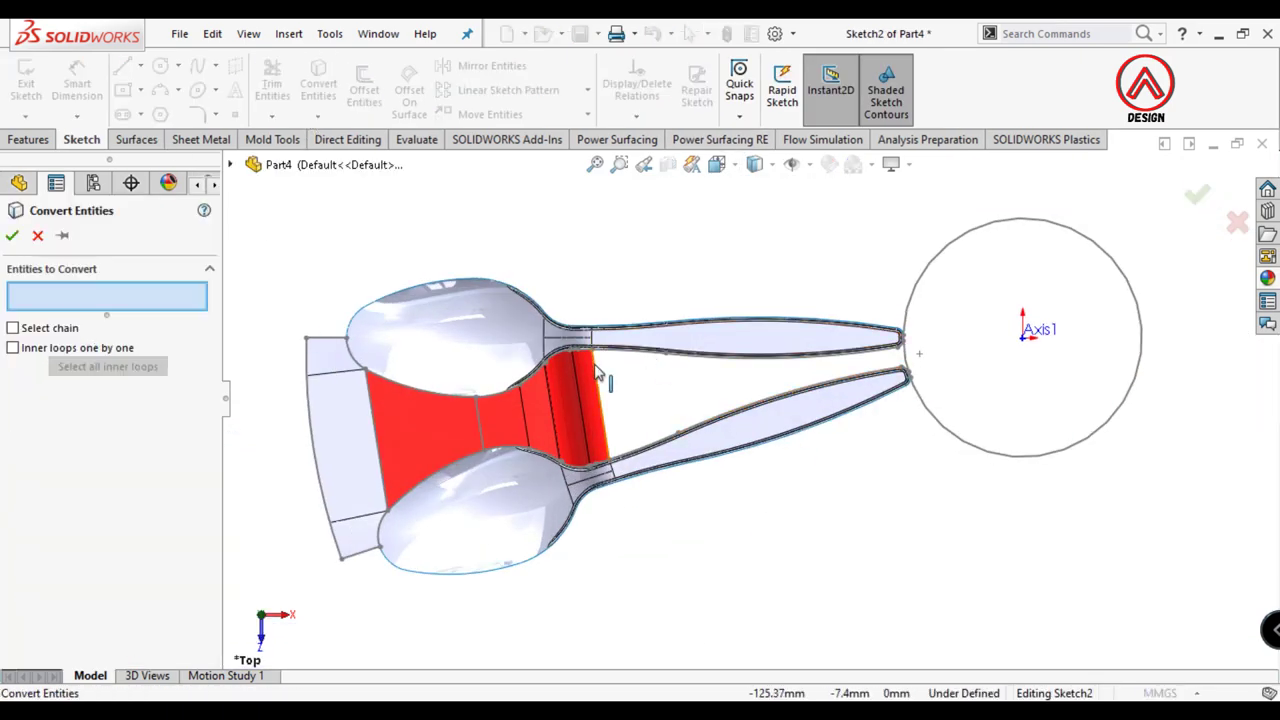
left_click(620, 351)
scroll(677, 357, "up", 3)
scroll(581, 366, "up", 2)
left_click(581, 366)
scroll(737, 429, "down", 3)
left_click(543, 366)
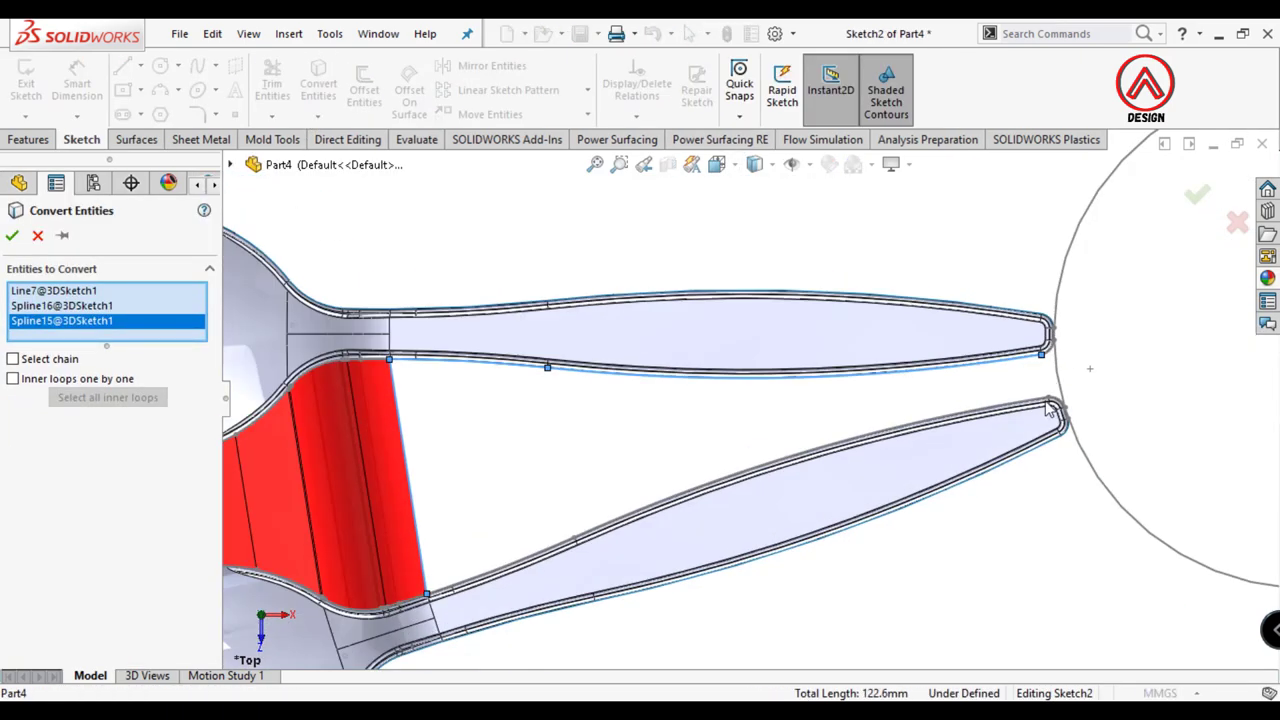
scroll(977, 370, "up", 3)
left_click(935, 363)
scroll(900, 345, "up", 2)
scroll(894, 340, "up", 2)
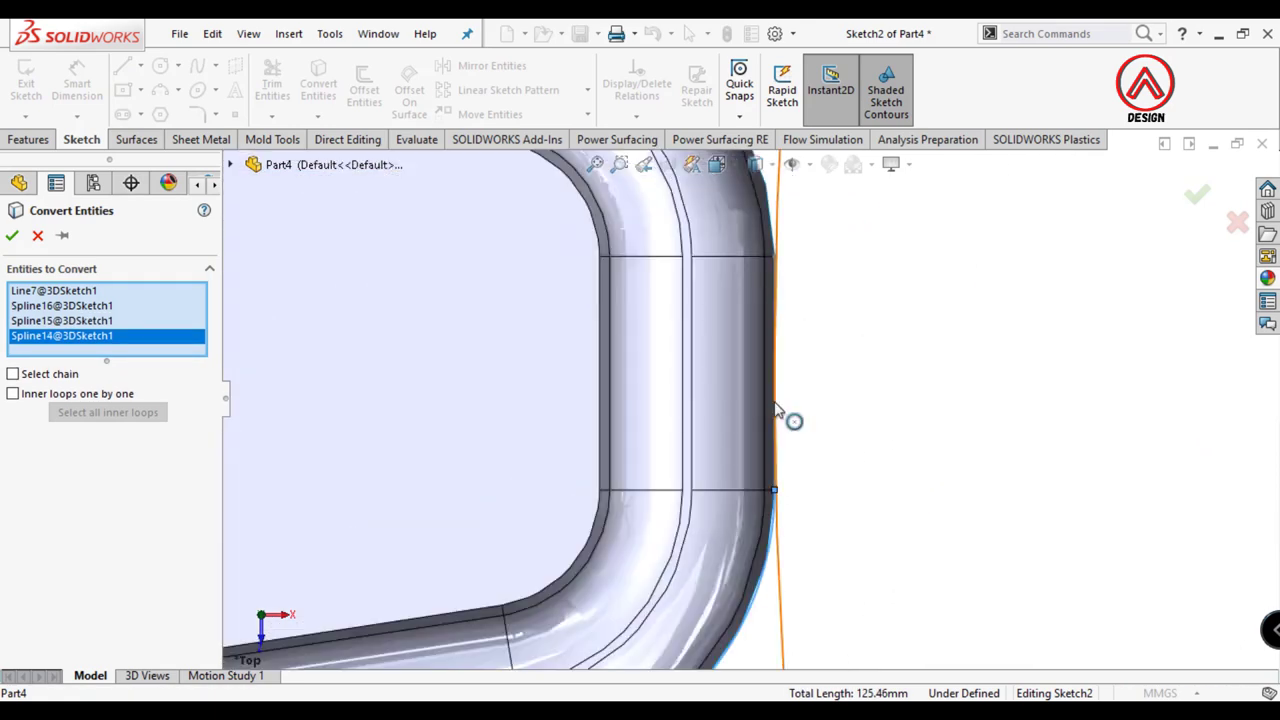
scroll(794, 420, "up", 2)
scroll(777, 300, "up", 2)
left_click(775, 343)
Step: Add the lower handle's curves, the outer corner edge and the remaining short tip line
scroll(817, 357, "down", 3)
scroll(797, 431, "down", 2)
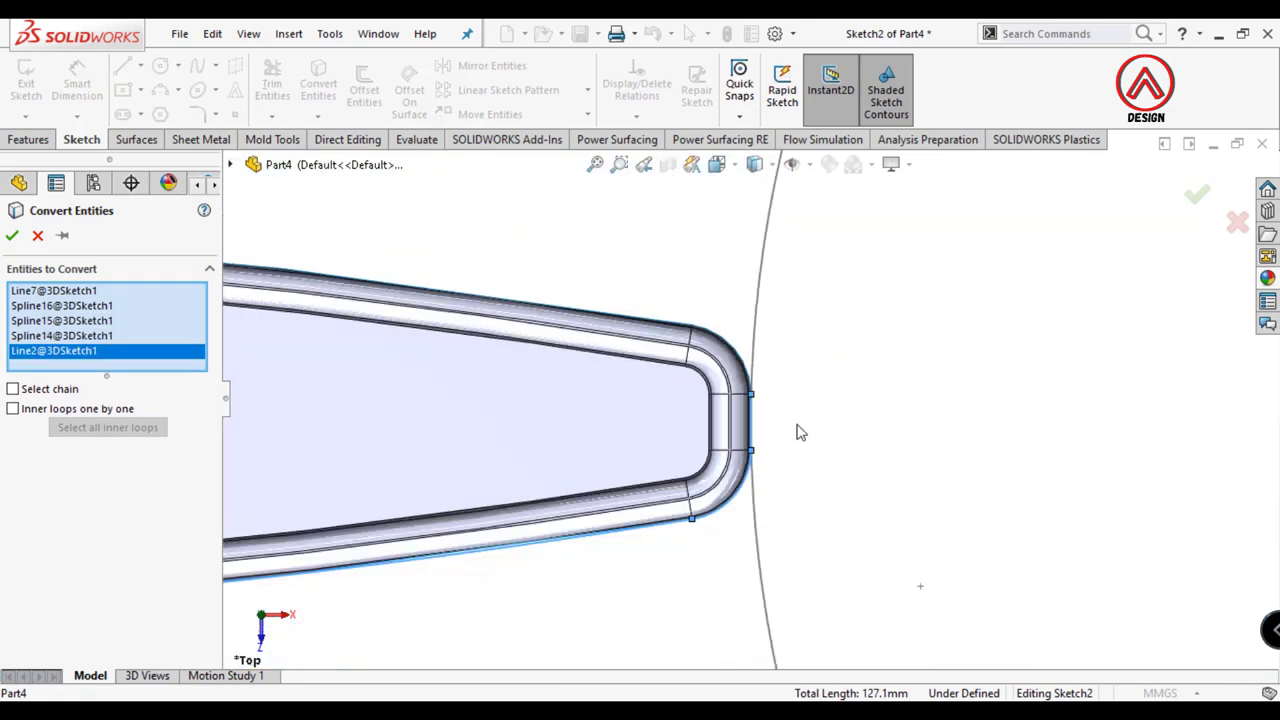
scroll(780, 440, "down", 2)
scroll(503, 522, "up", 3)
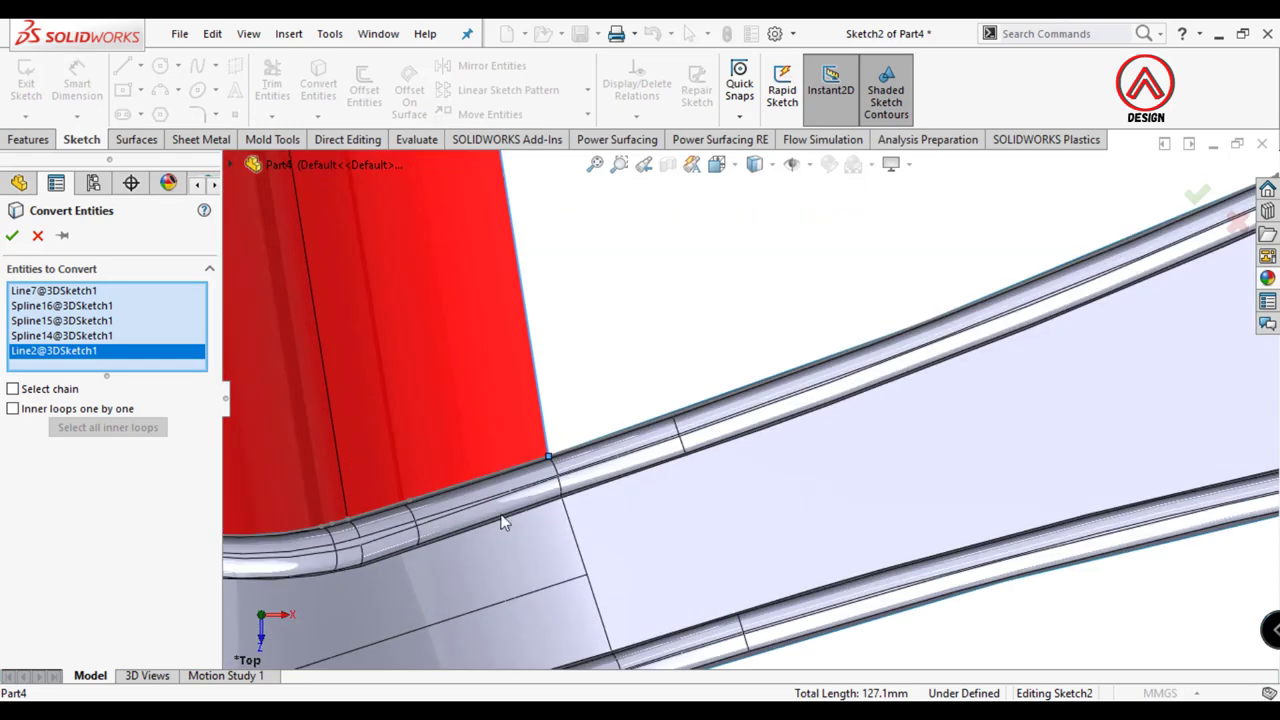
left_click(570, 455)
scroll(737, 449, "down", 3)
scroll(894, 340, "down", 2)
left_click(894, 340)
scroll(908, 360, "down", 3)
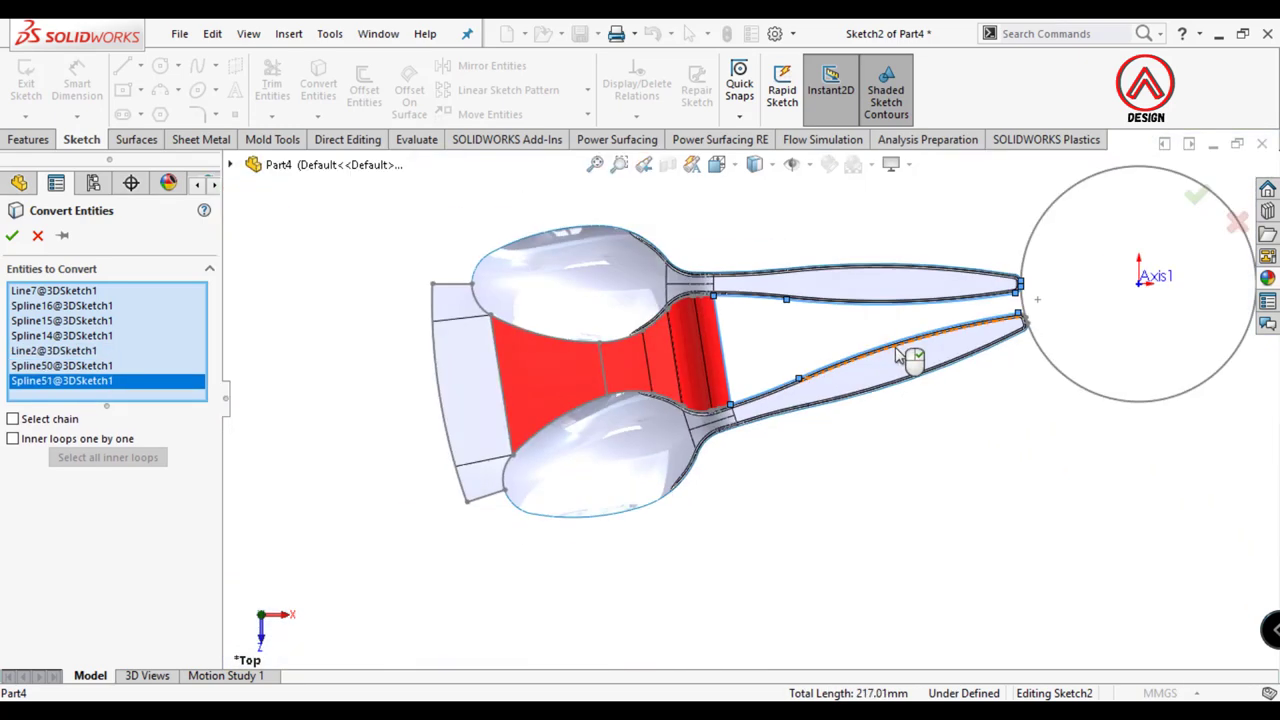
scroll(1040, 340, "up", 3)
scroll(917, 369, "up", 3)
left_click(808, 425)
scroll(808, 425, "up", 2)
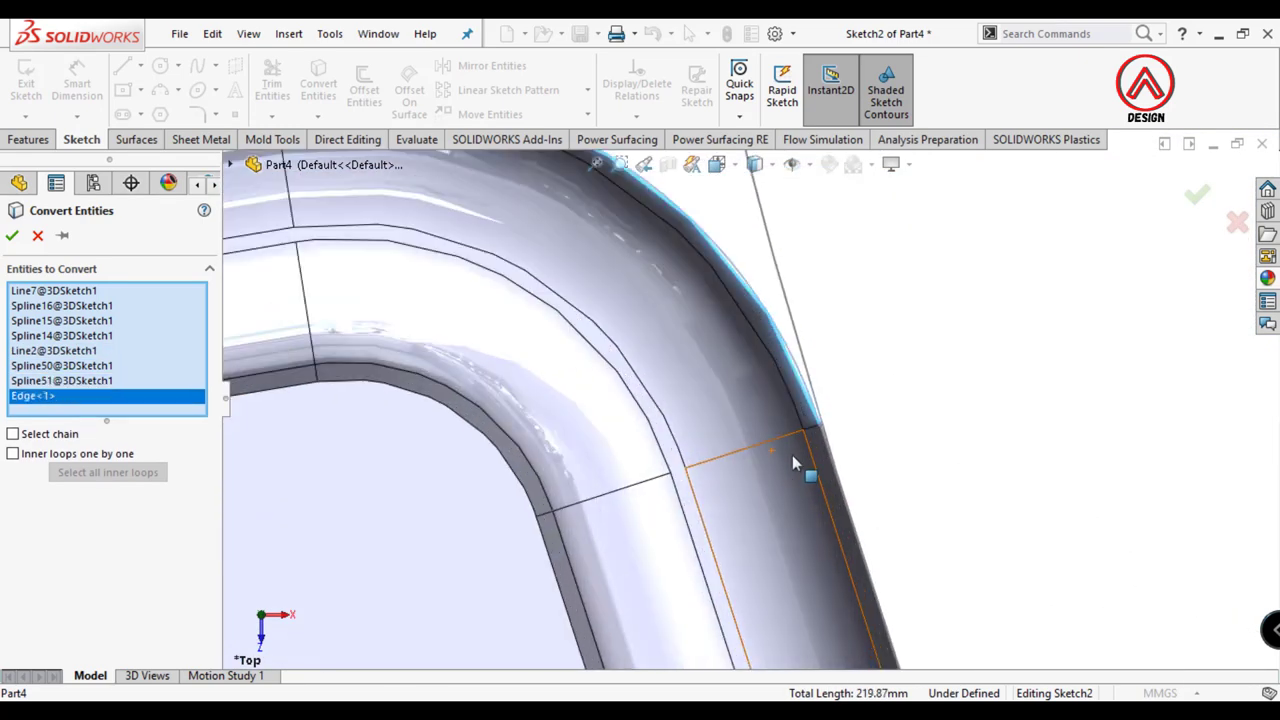
scroll(808, 425, "up", 3)
left_click(797, 418)
Step: Finish the converted edges and draw lines from the handle tips to Axis1
left_click(12, 238)
scroll(826, 366, "down", 3)
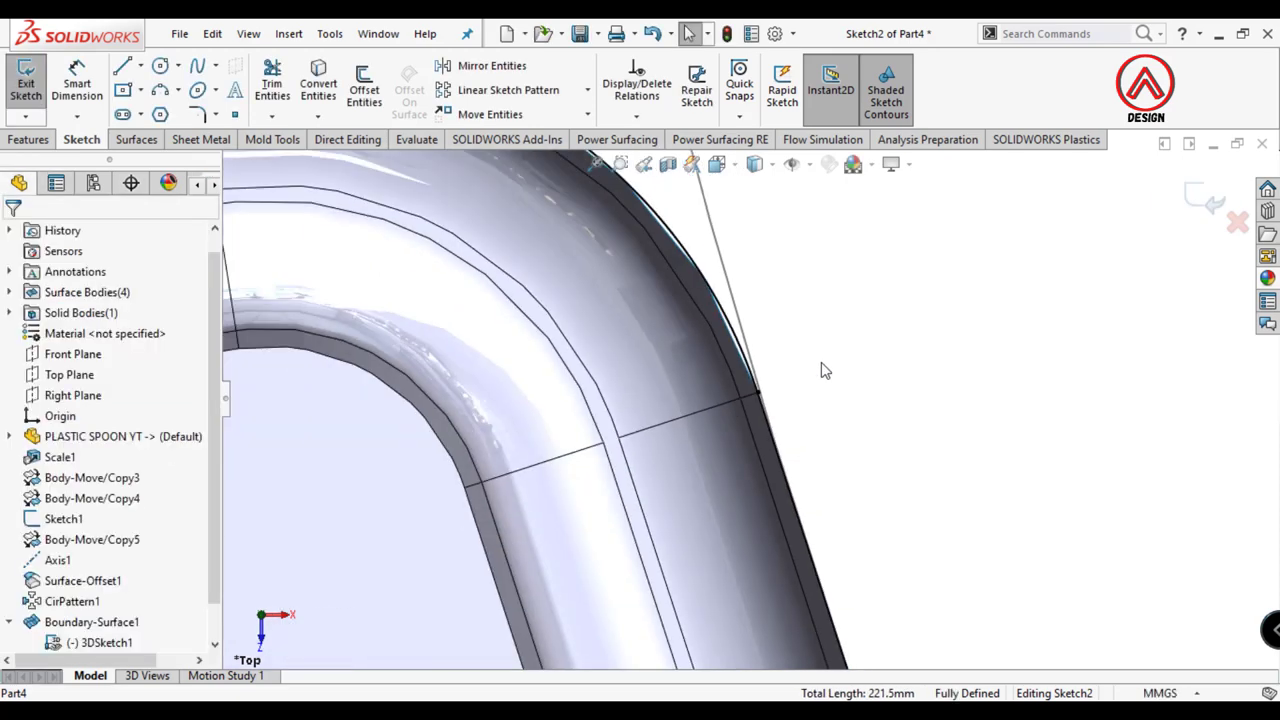
scroll(831, 273, "down", 2)
scroll(763, 323, "up", 2)
scroll(625, 330, "up", 2)
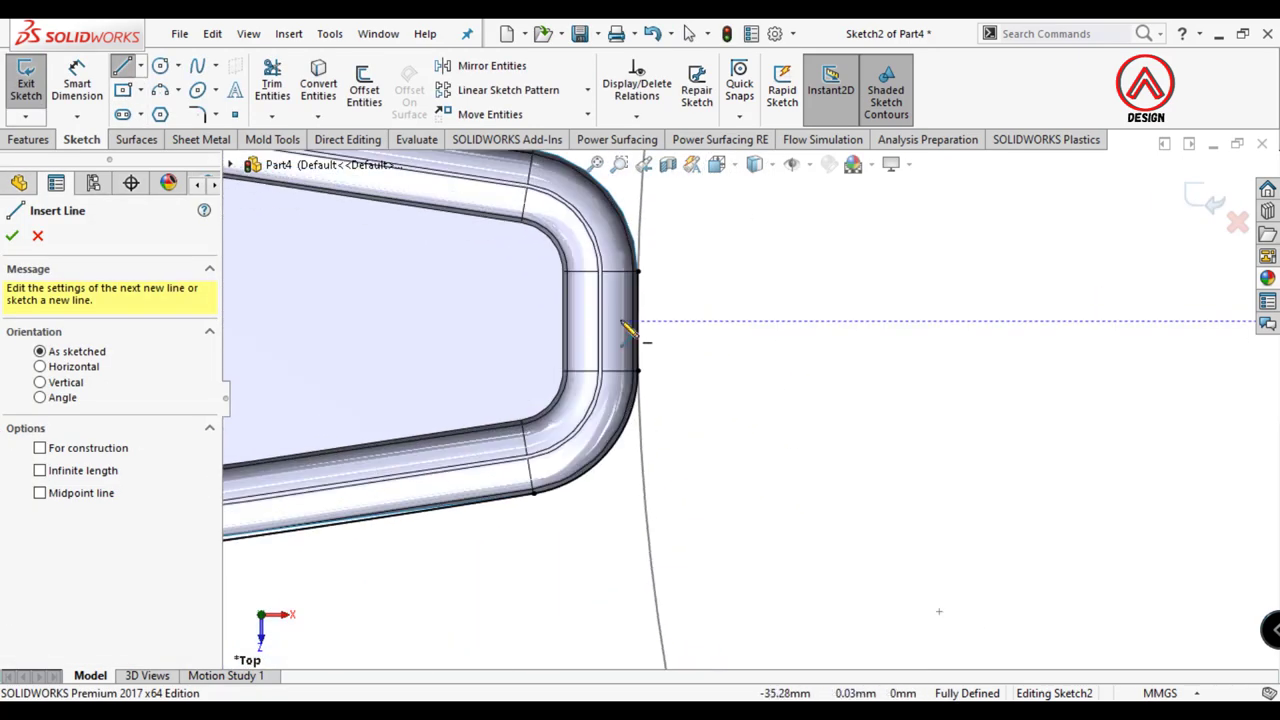
scroll(640, 320, "up", 2)
scroll(668, 332, "up", 2)
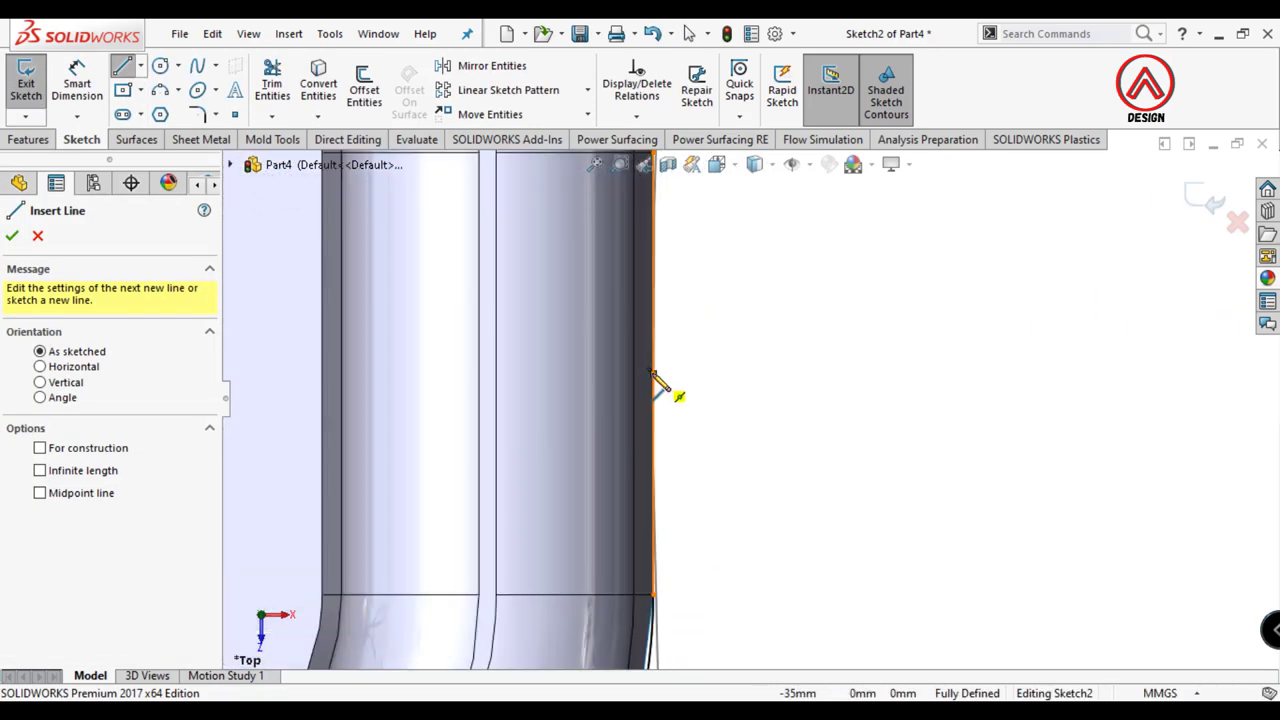
left_click(651, 373)
scroll(760, 380, "down", 2)
scroll(857, 386, "down", 2)
scroll(909, 414, "down", 1)
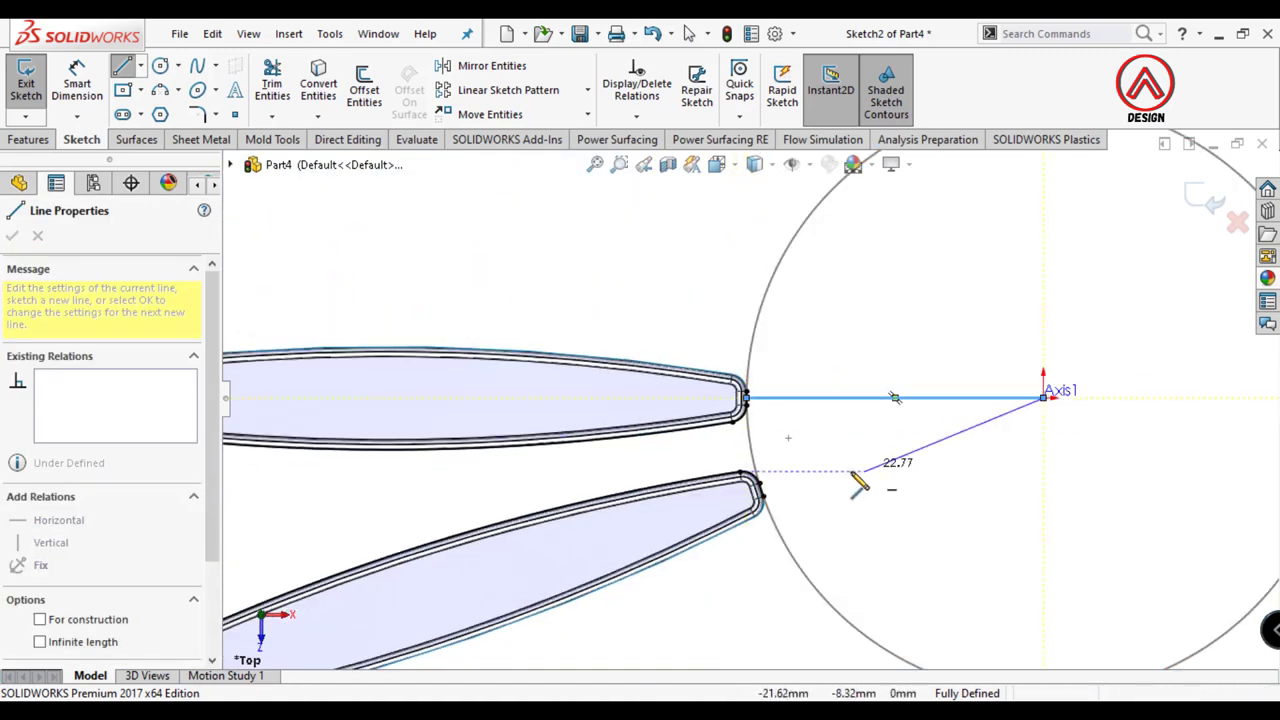
scroll(760, 460, "up", 3)
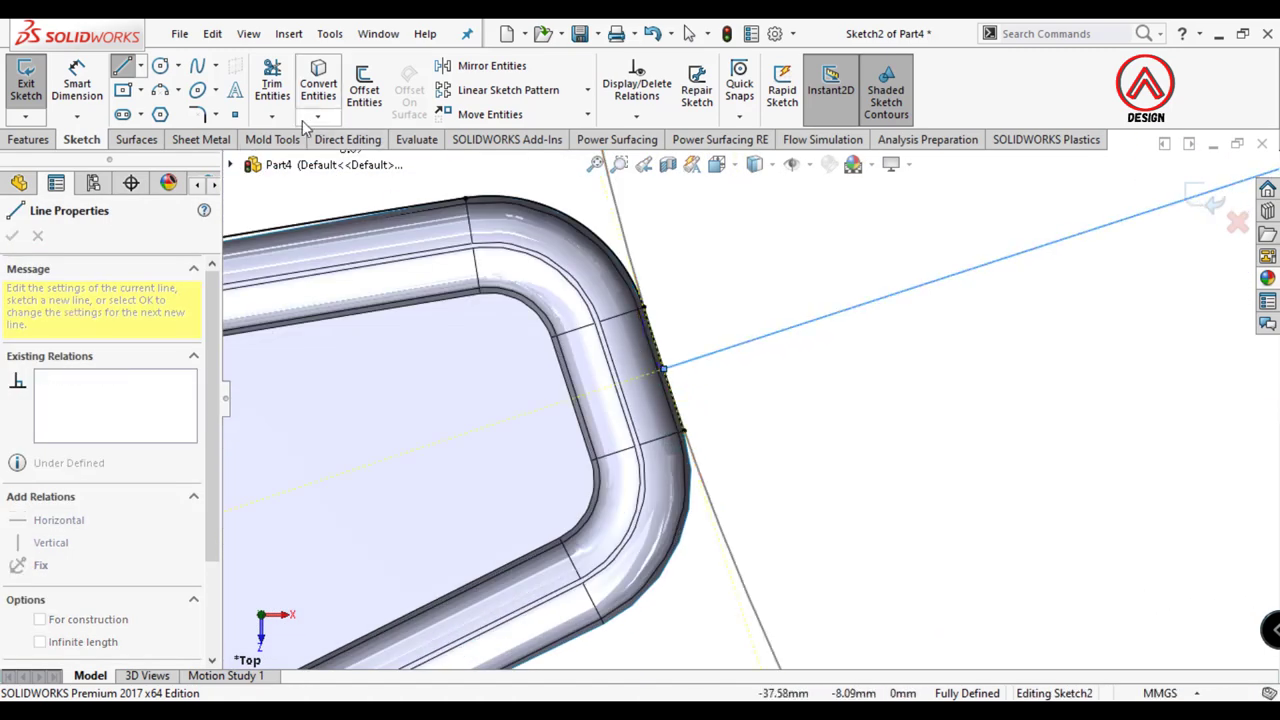
Step: Trim the sketch lines to close the handle outline and start a Planar Surface from it
left_click(272, 85)
scroll(745, 425, "down", 3)
scroll(770, 380, "up", 3)
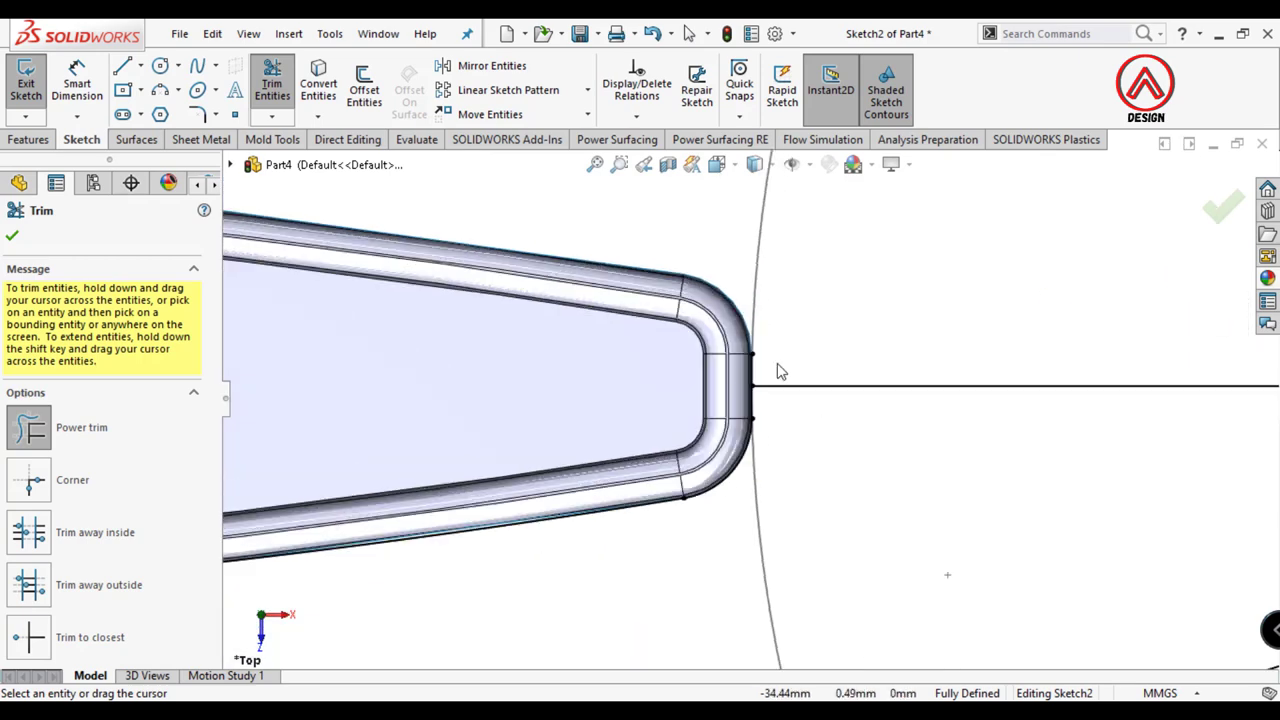
scroll(780, 420, "down", 2)
scroll(782, 428, "down", 3)
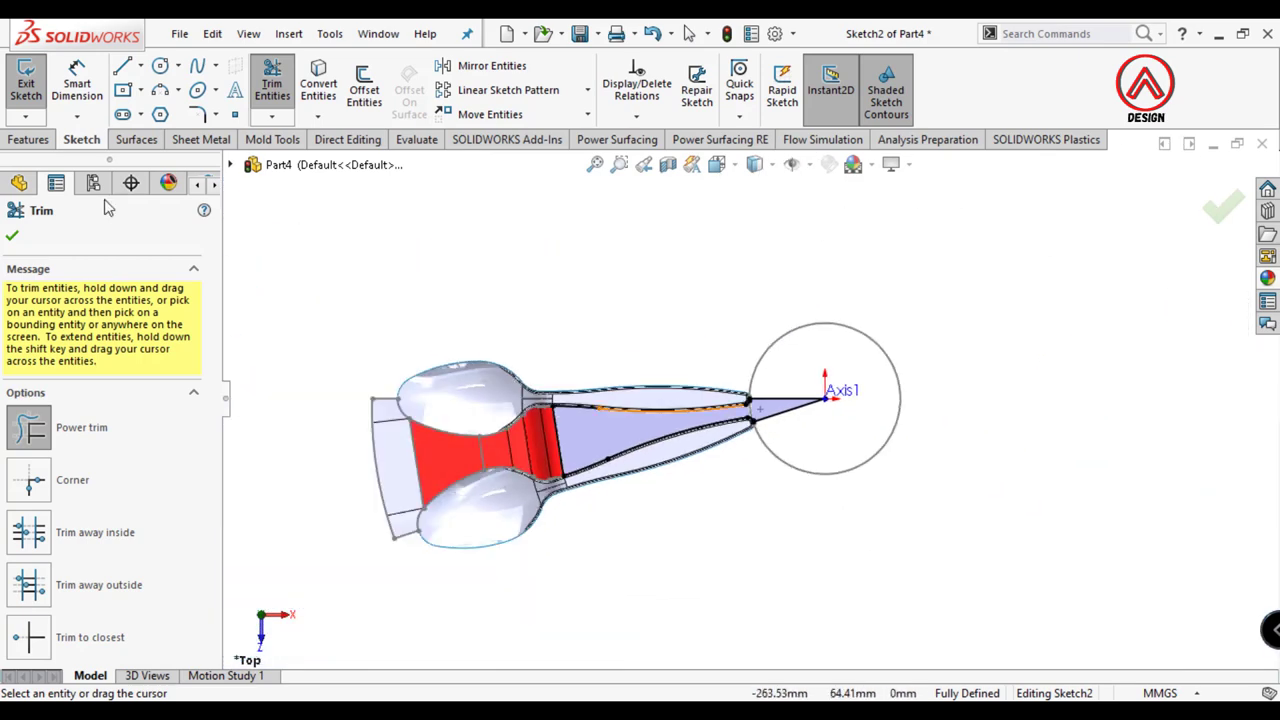
left_click(12, 235)
left_click(138, 139)
left_click(410, 65)
Step: Confirm the planar surface and hide the 3DSketch1 curves
left_click(12, 235)
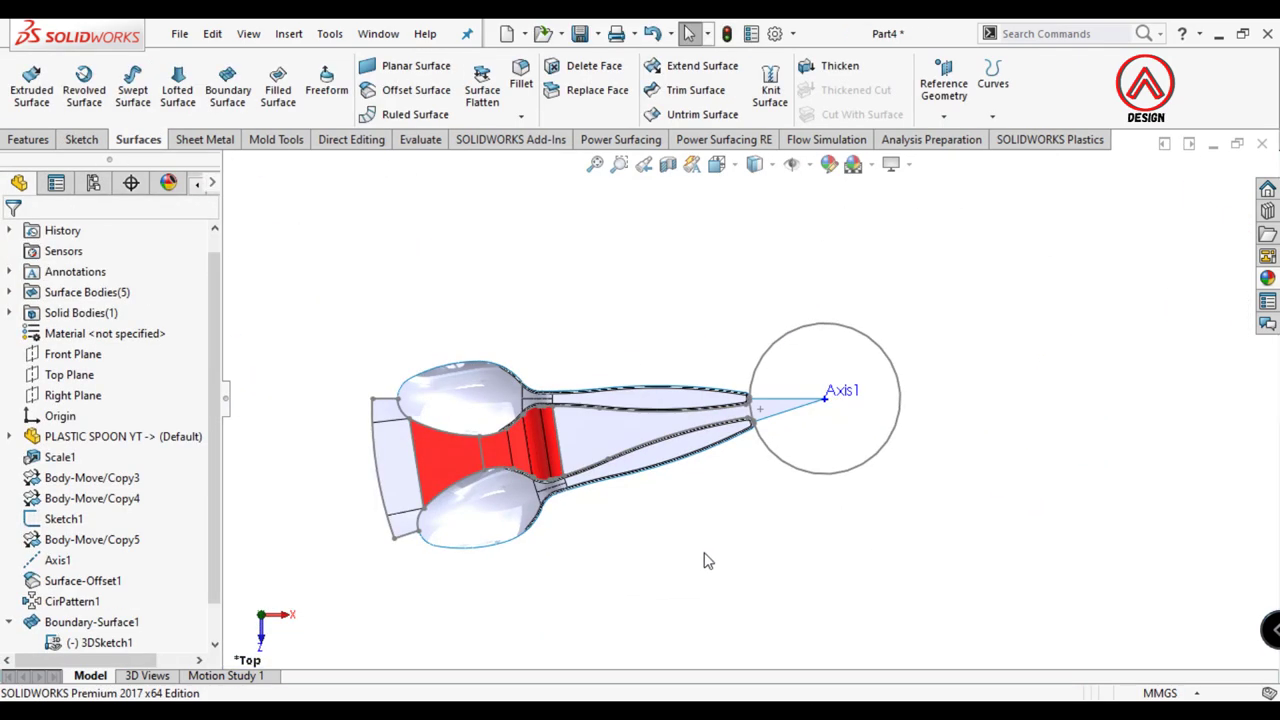
key("f")
mouse_move(748, 437)
middle_mouse_down()
mouse_move(519, 375)
mouse_move(530, 342)
middle_mouse_up()
scroll(519, 375, "up", 4)
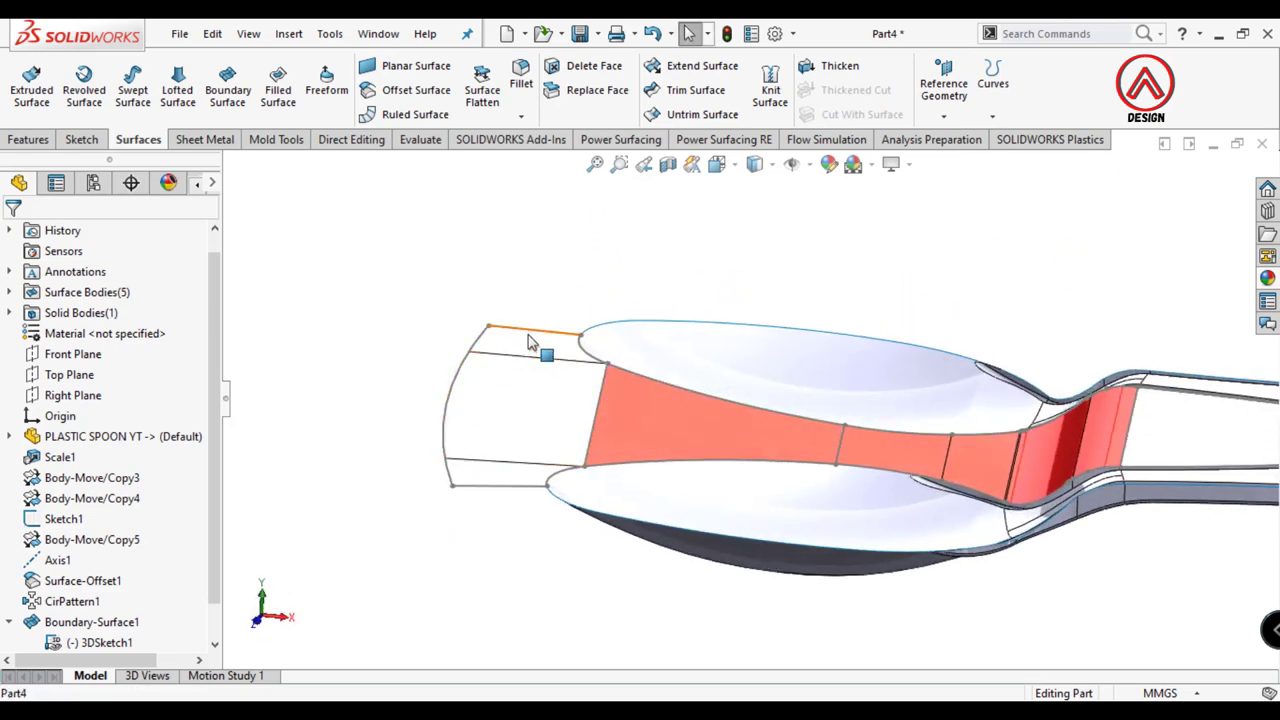
left_click(612, 277)
Step: Select the boundary surface's outer corner vertex
scroll(743, 394, "down", 5)
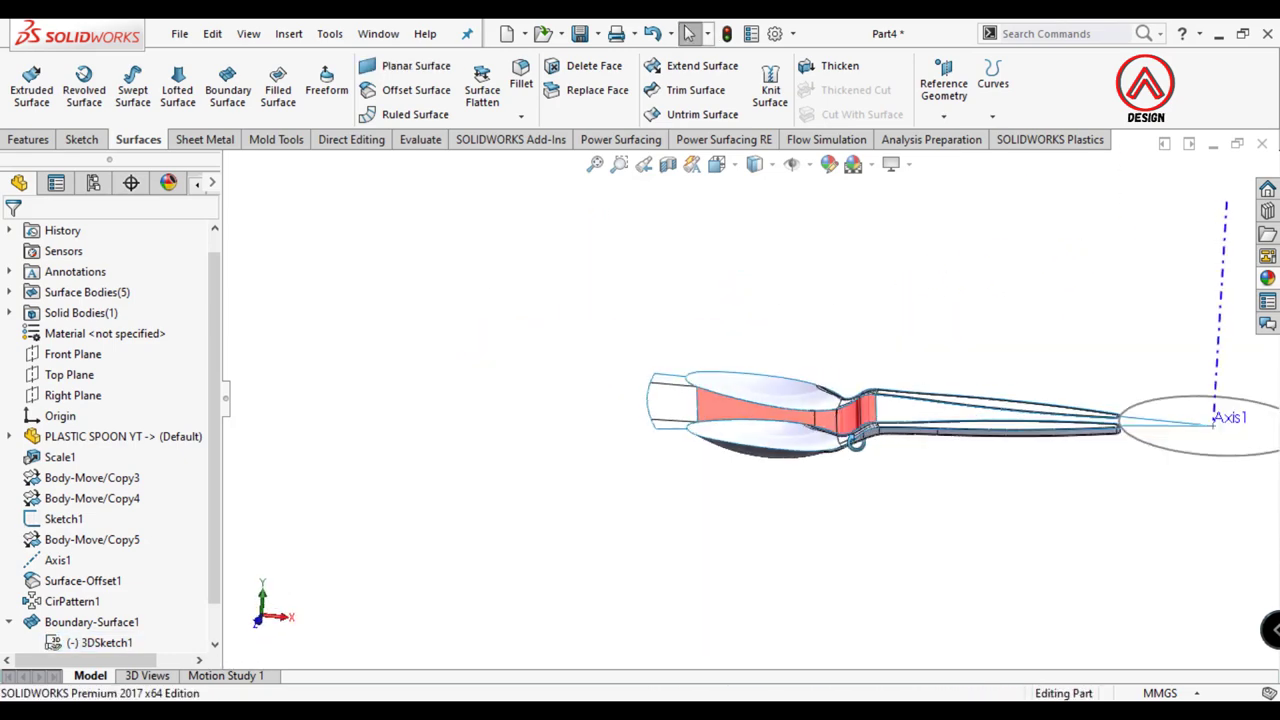
scroll(837, 551, "up", 2)
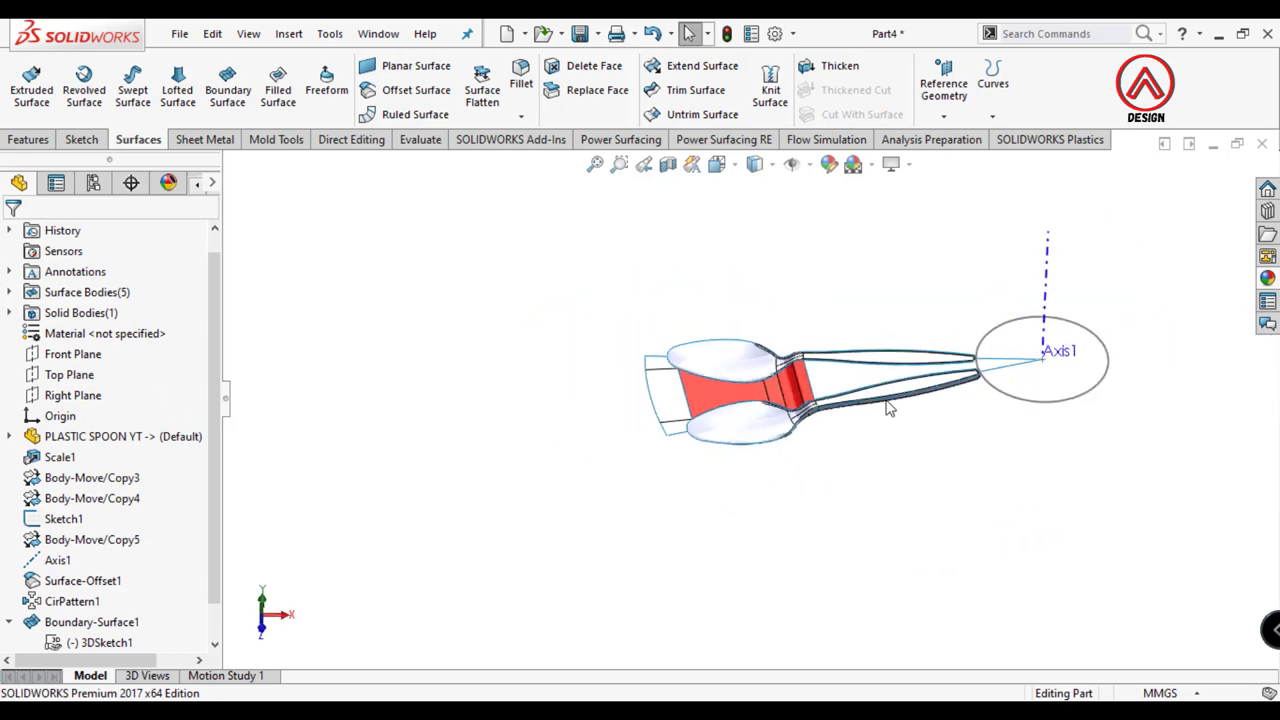
scroll(886, 507, "up", 3)
middle_click_drag(666, 277, 600, 370)
scroll(537, 395, "up", 3)
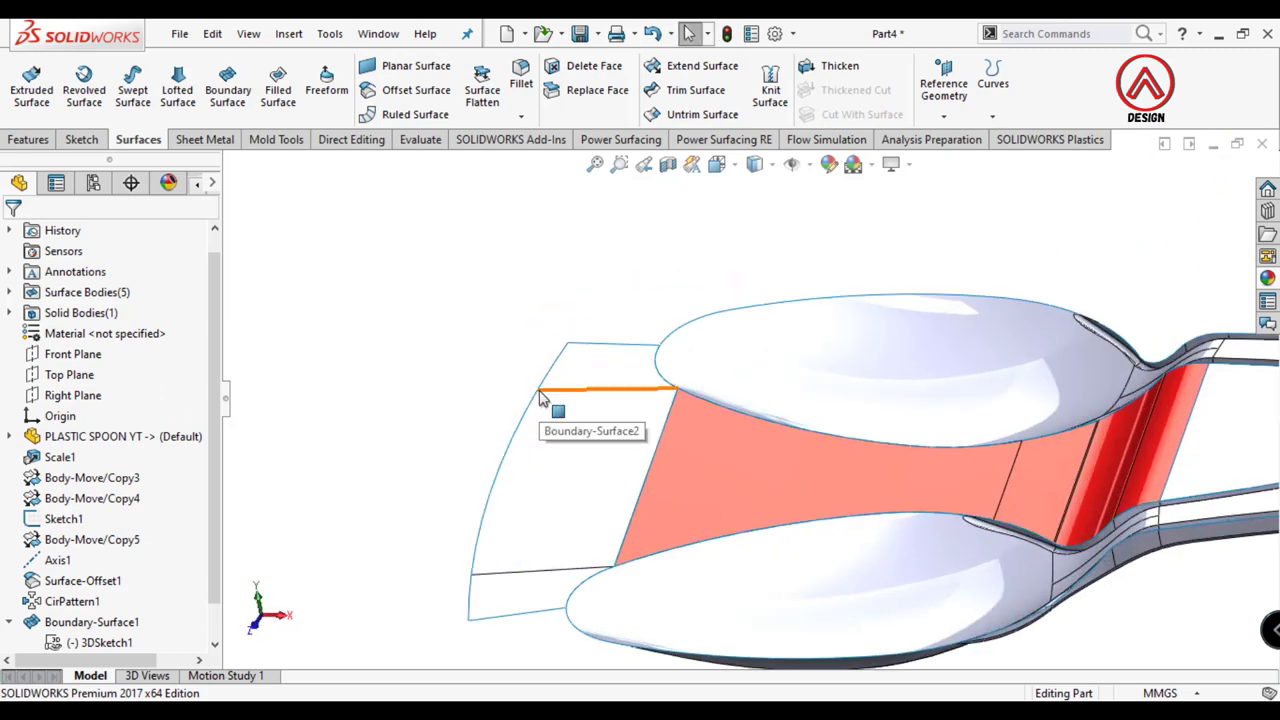
left_click(538, 393)
scroll(517, 381, "down", 4)
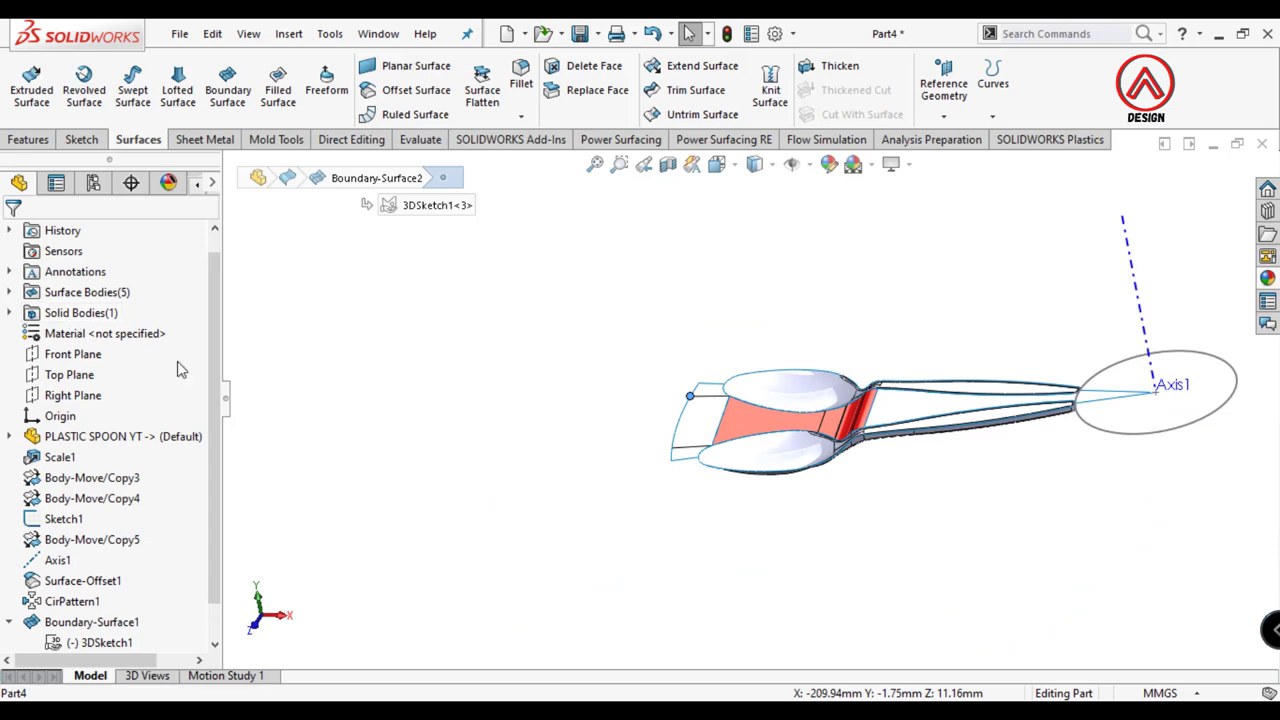
Step: Create Plane1 through that vertex parallel to the Top Plane and start a sketch on it
left_click(30, 140)
left_click(748, 88)
left_click(756, 142)
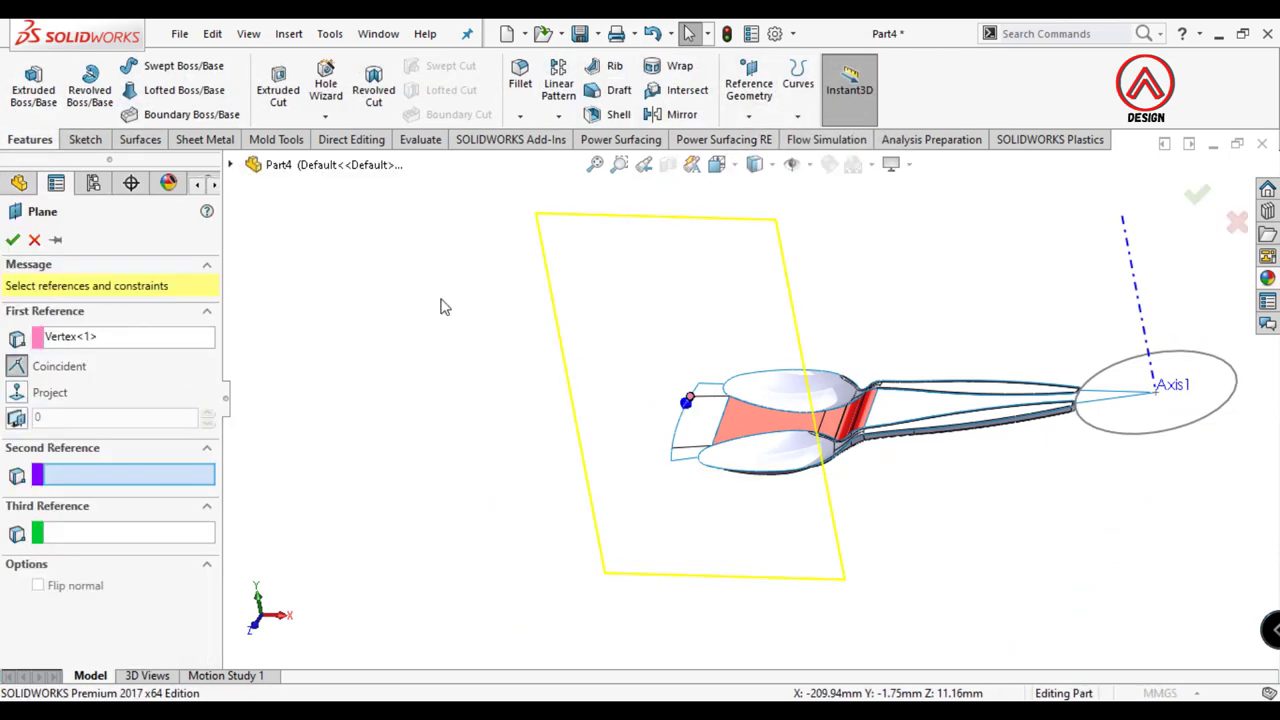
left_click(232, 164)
left_click(311, 330)
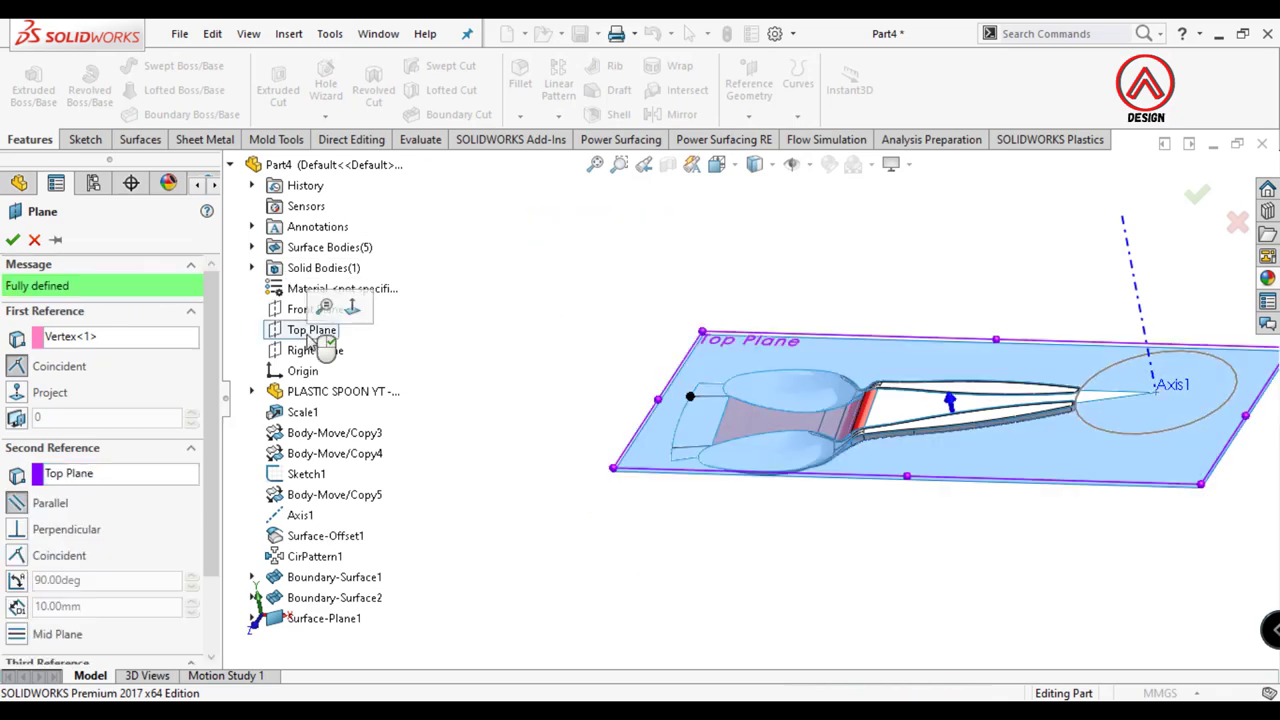
left_click(12, 240)
left_click(891, 297)
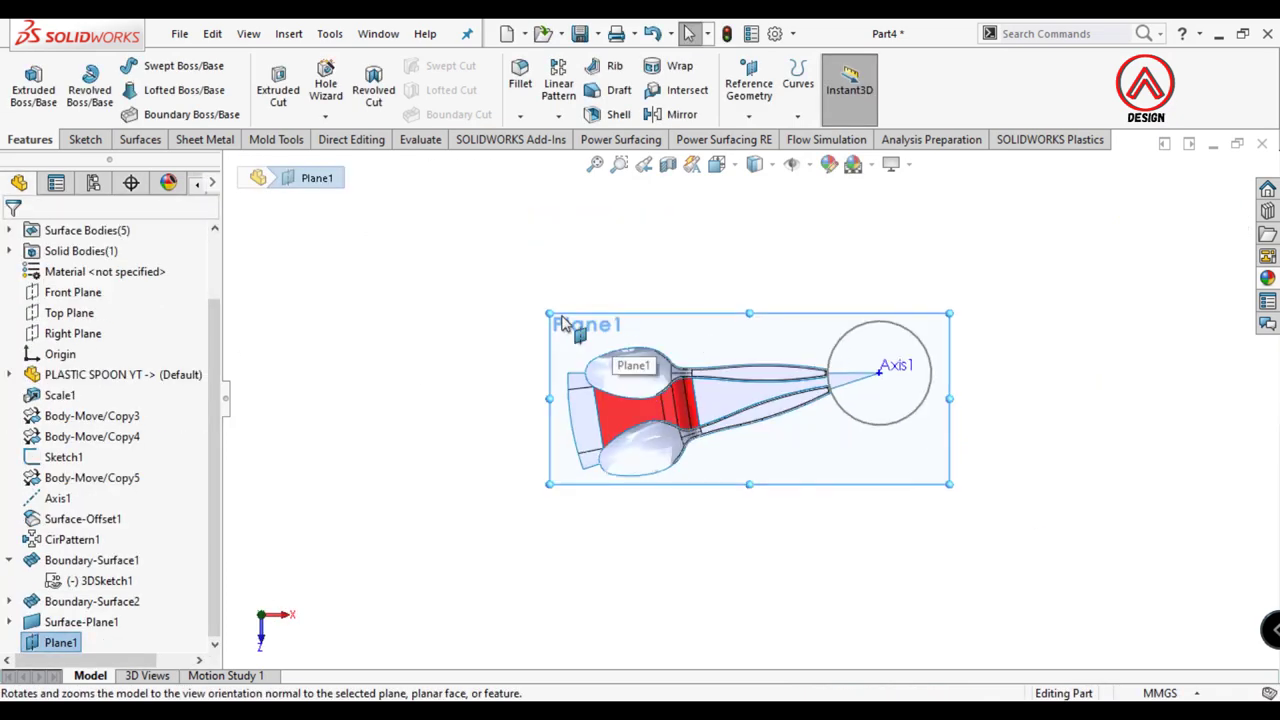
left_click(85, 140)
Step: Draw a large circle centred on Axis1 and set its diameter to 400
left_click(160, 65)
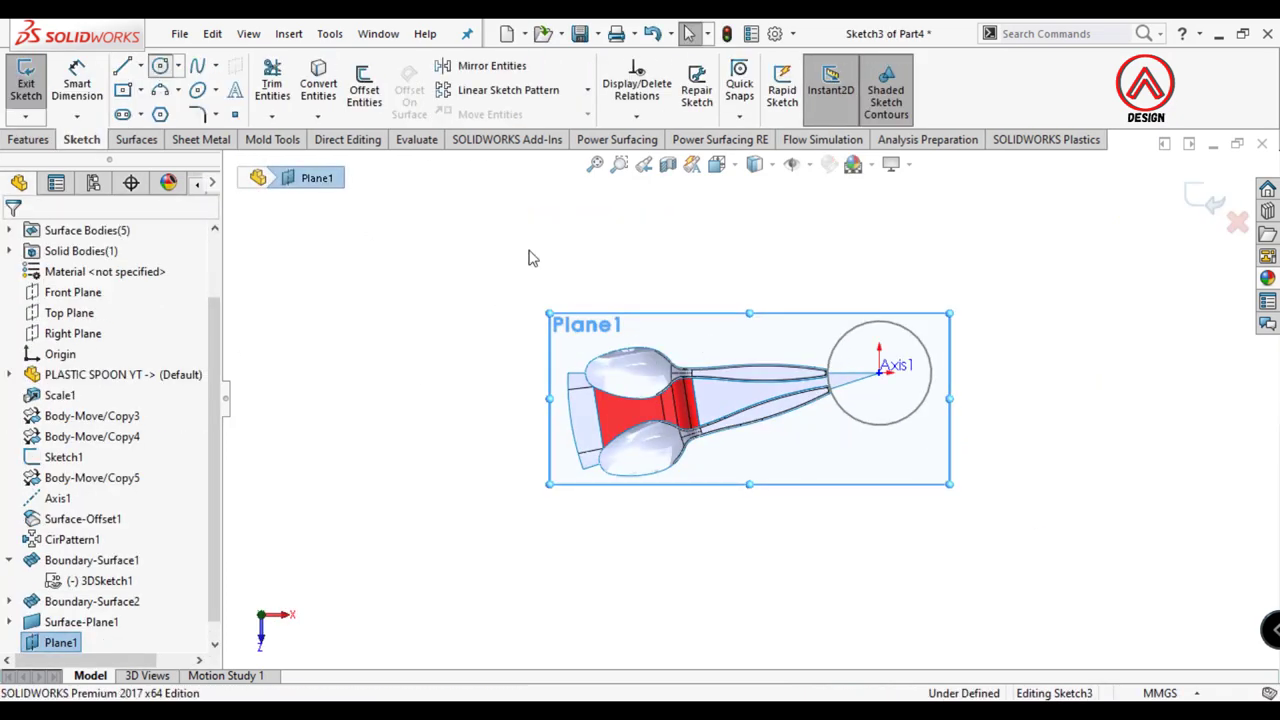
left_click(878, 372)
scroll(530, 415, "down", 3)
left_click(557, 432)
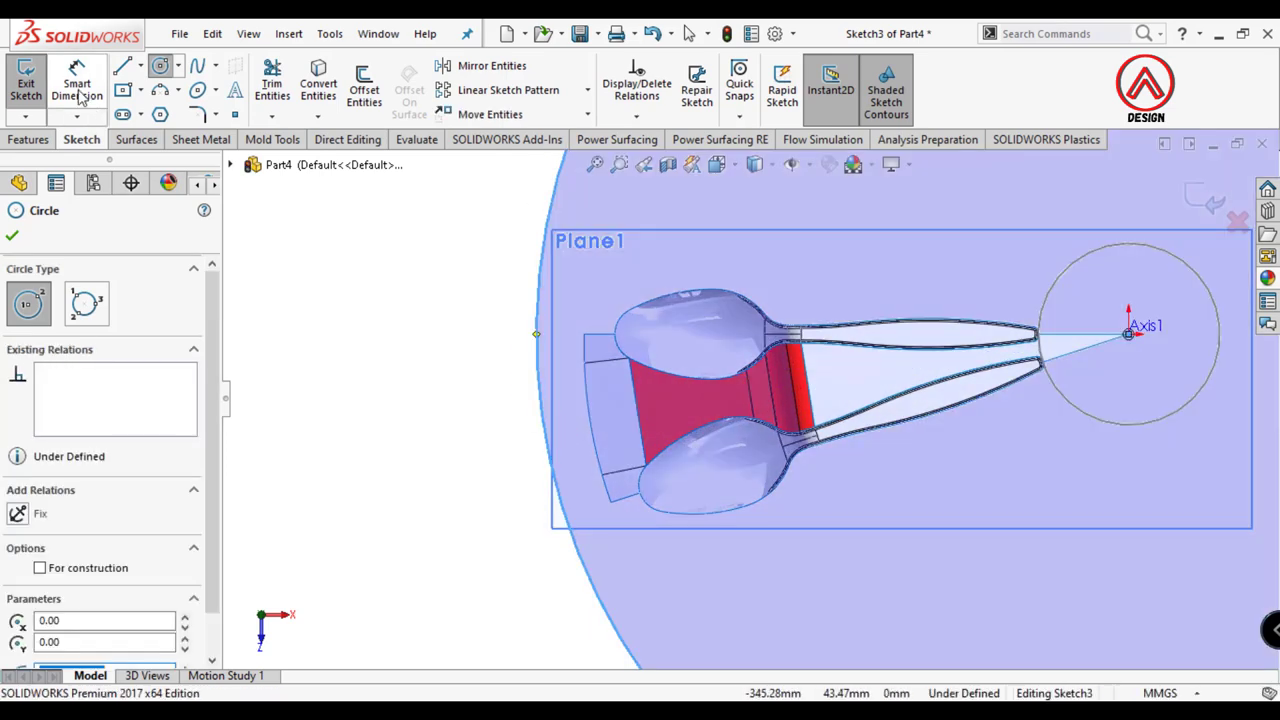
scroll(686, 280, "up", 2)
left_click(640, 240)
scroll(648, 222, "up", 1)
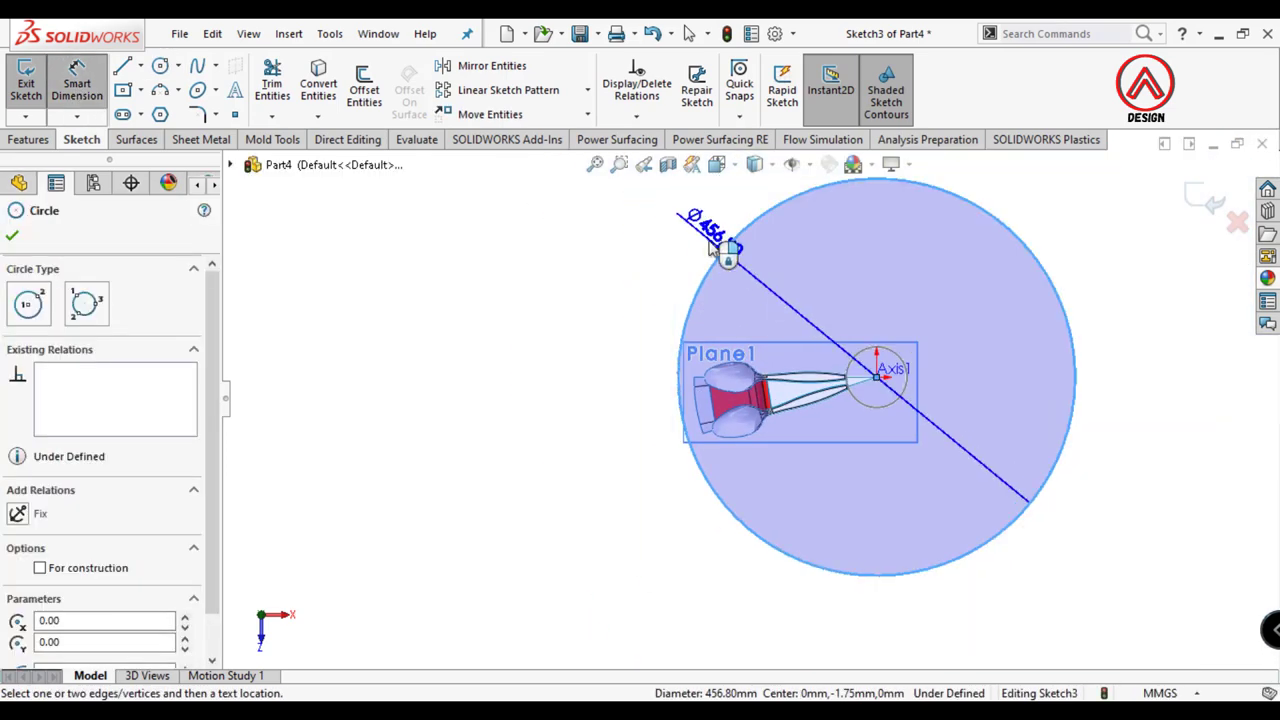
left_click(680, 575)
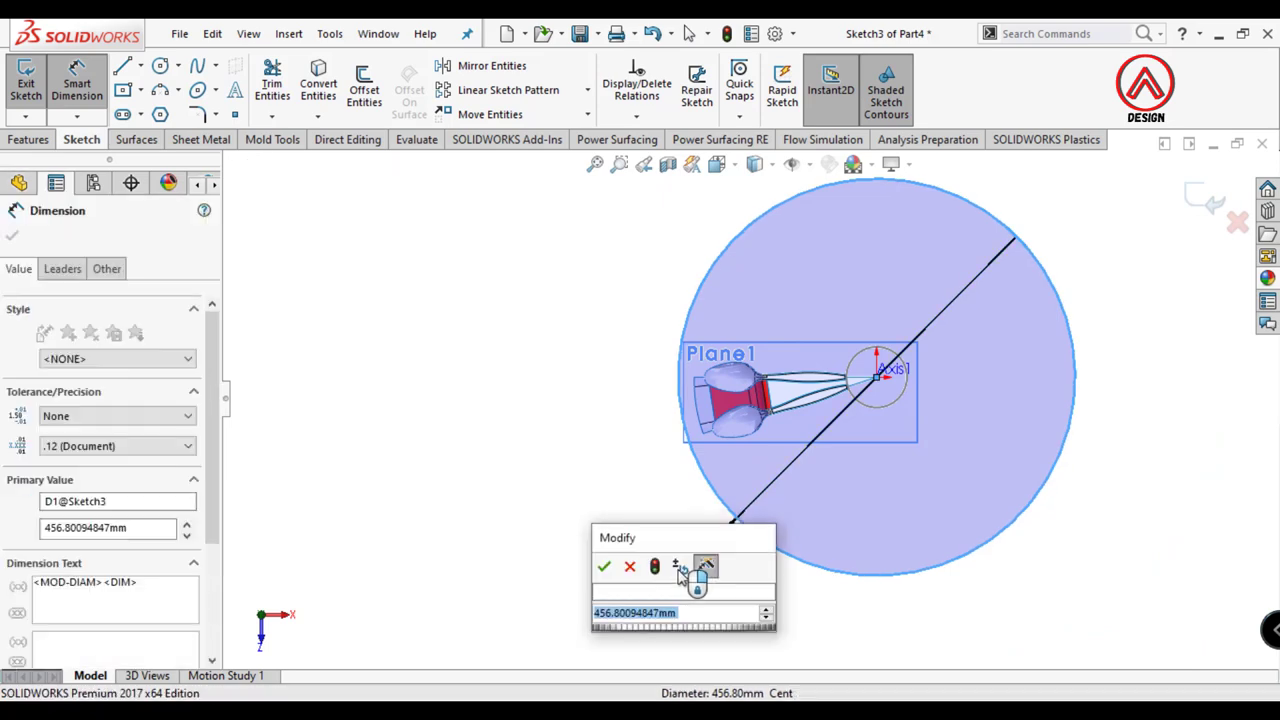
type("400")
key("Return")
Step: Begin a line at Axis1, then cancel it
key("Escape")
left_click(122, 65)
scroll(765, 350, "down", 2)
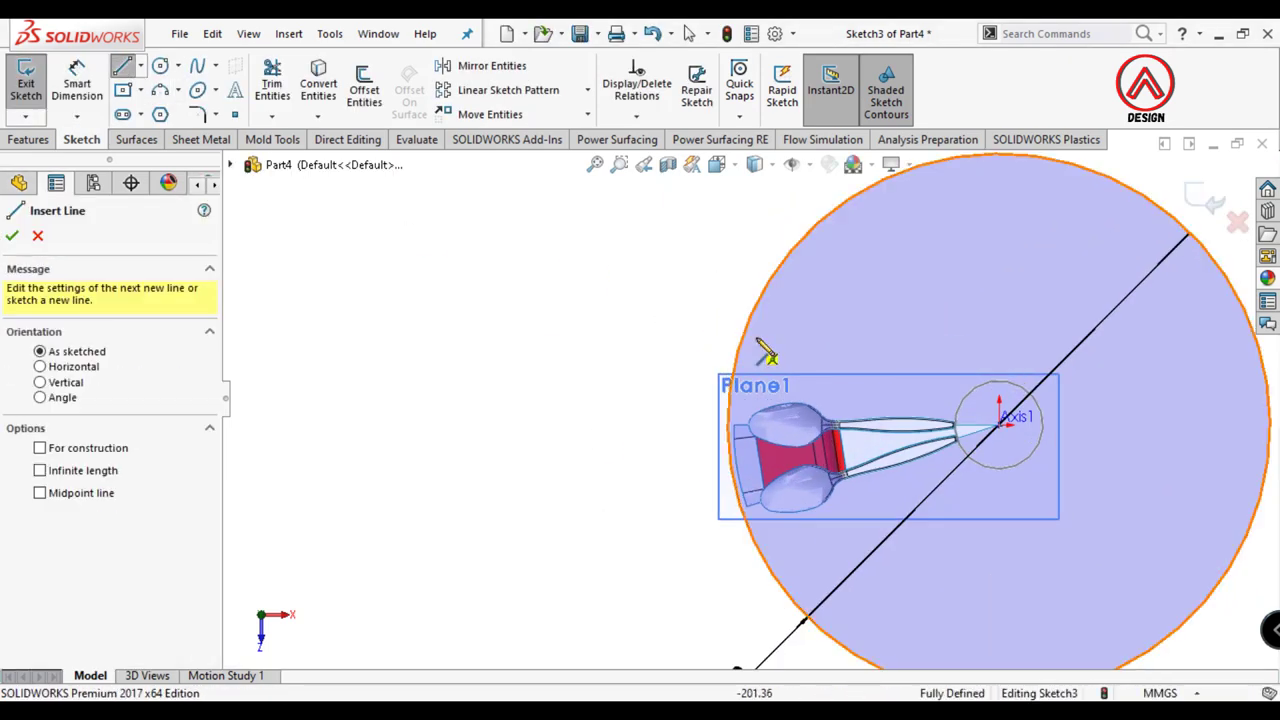
scroll(765, 350, "down", 1)
left_click(985, 418)
scroll(627, 430, "down", 2)
key("Escape")
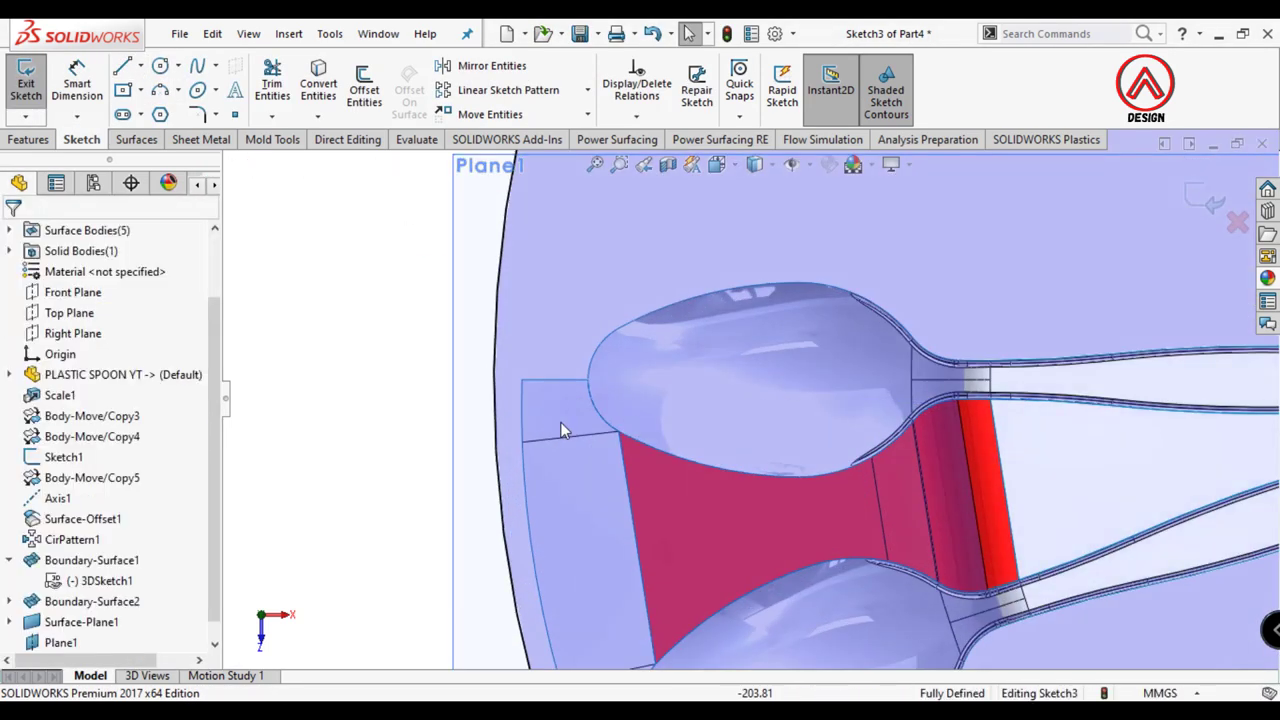
scroll(560, 422, "up", 3)
scroll(770, 372, "up", 3)
scroll(770, 372, "down", 2)
scroll(768, 371, "down", 1)
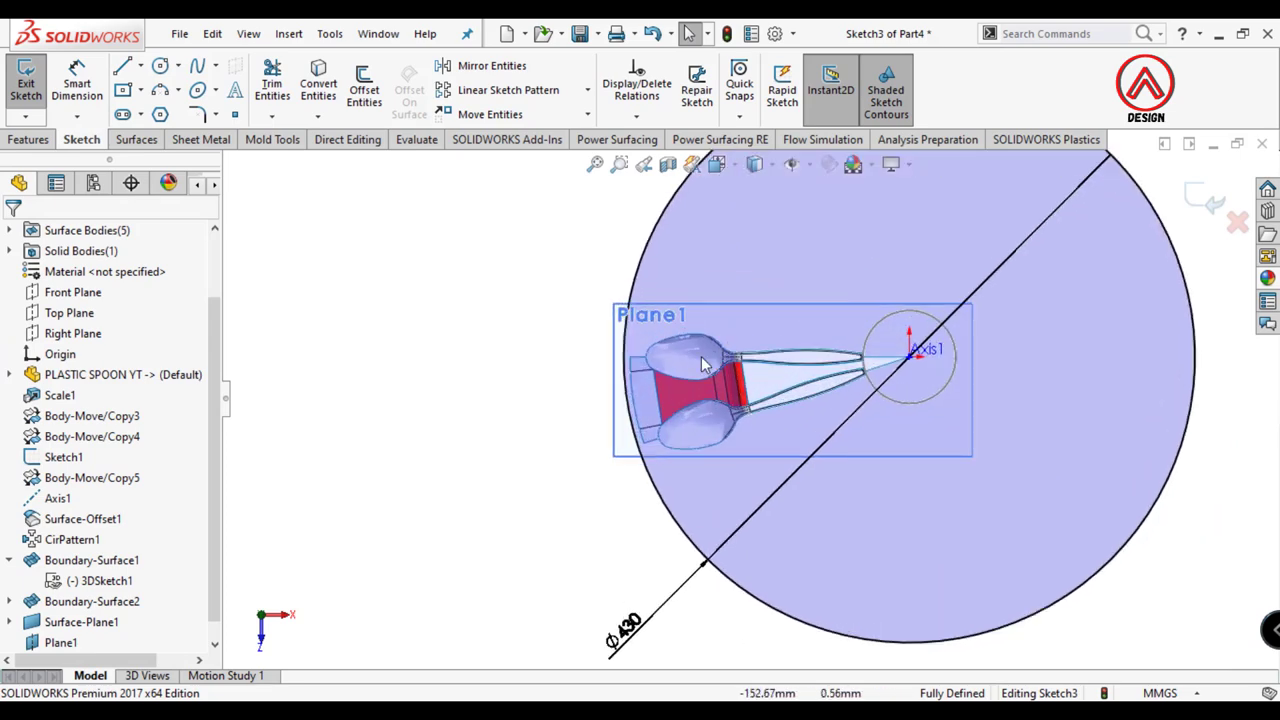
scroll(770, 372, "down", 1)
scroll(778, 373, "up", 2)
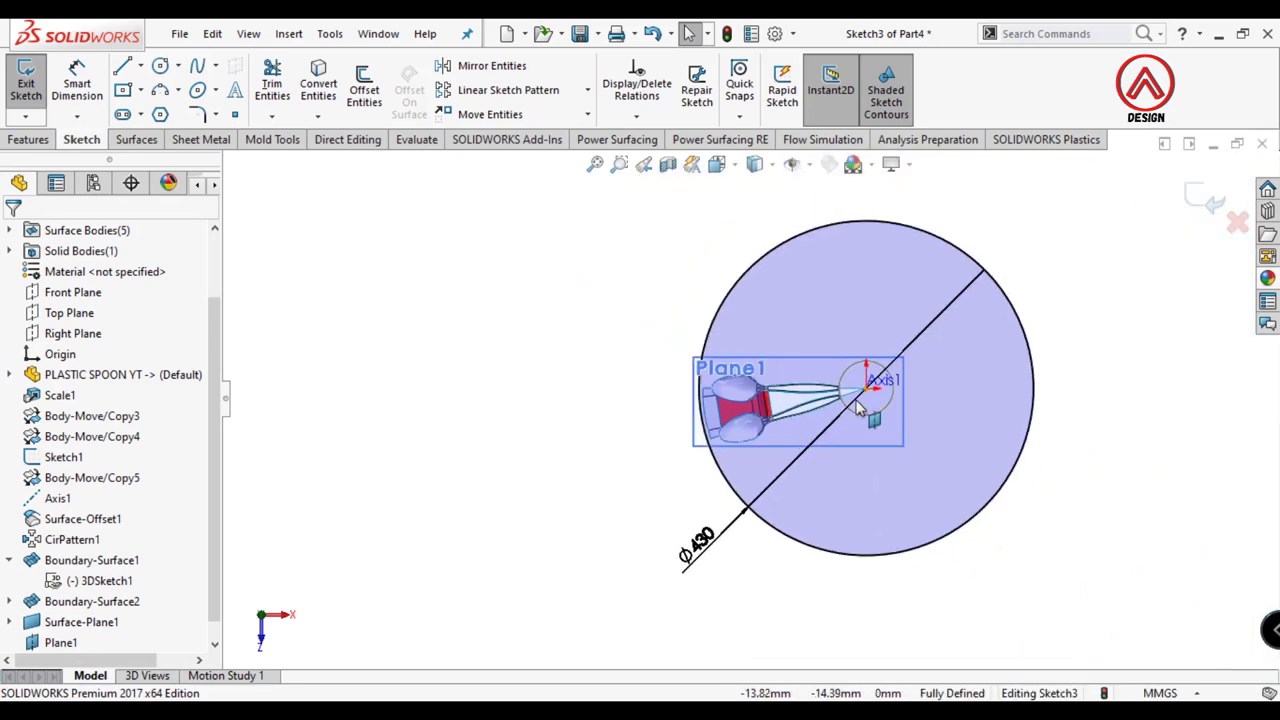
scroll(780, 378, "down", 2)
scroll(760, 390, "down", 1)
scroll(632, 390, "down", 1)
Step: Draw lines from the outer circle toward the spoon bowl corners
key("l")
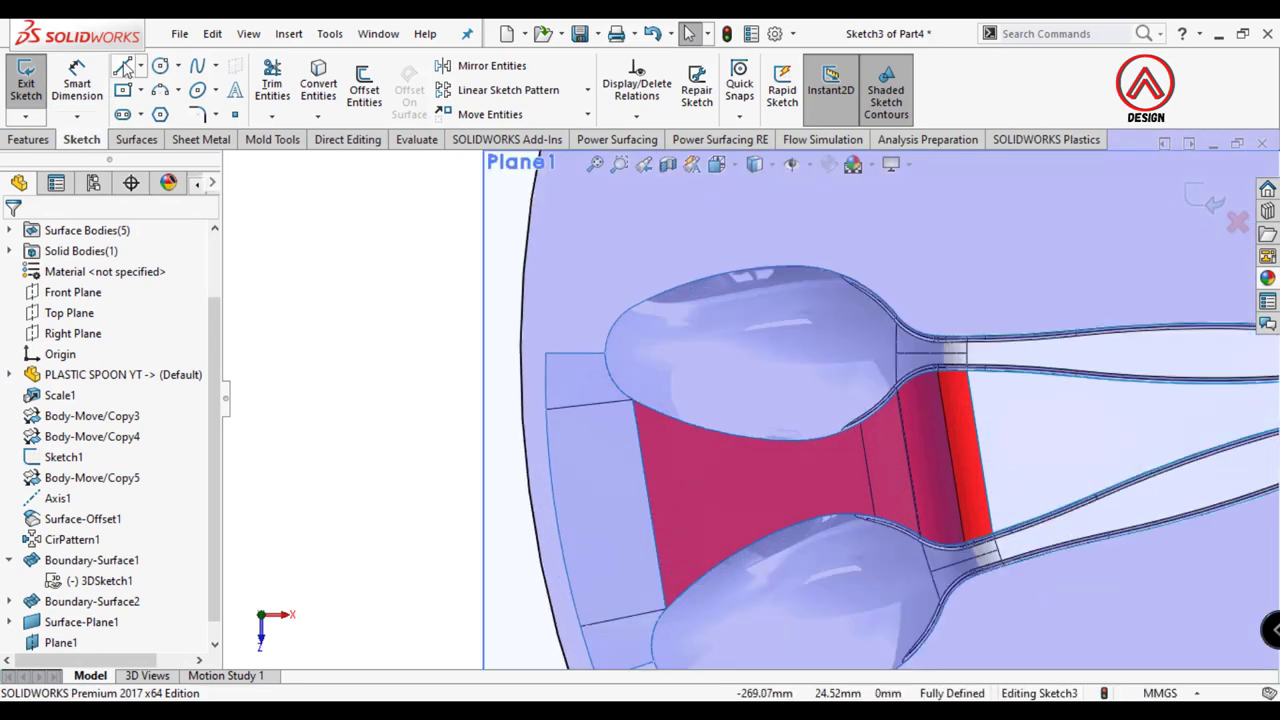
scroll(655, 405, "down", 2)
left_click(622, 393)
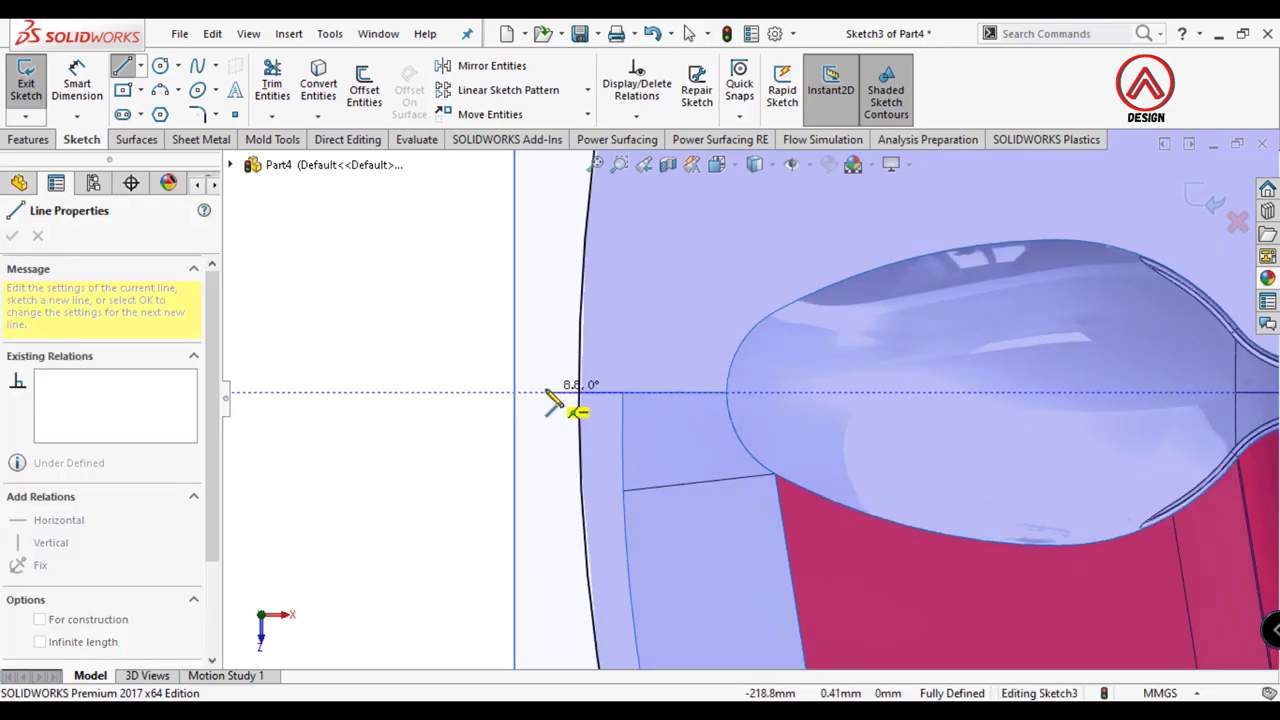
key("Escape")
scroll(737, 519, "up", 3)
scroll(740, 592, "down", 3)
key("l")
left_click(737, 551)
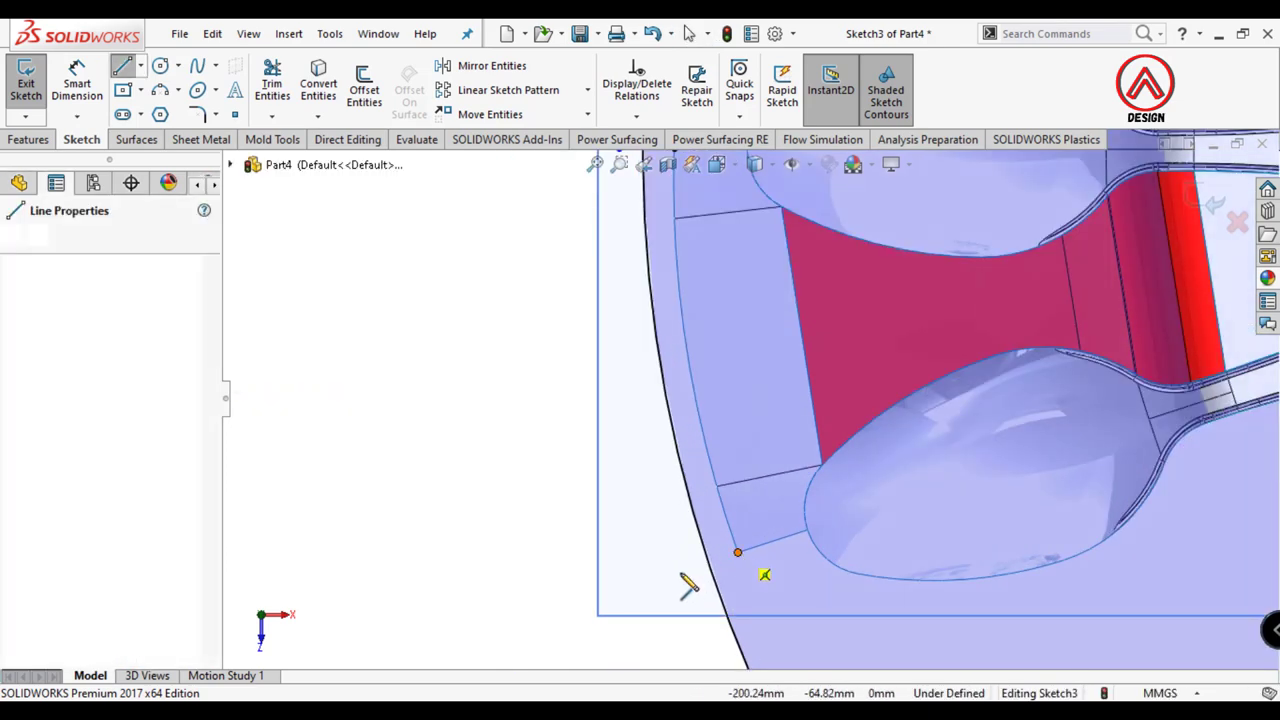
left_click(667, 575)
Step: Dimension the angle between the two lines to 18°
key("d")
left_click(709, 556)
scroll(700, 400, "up", 3)
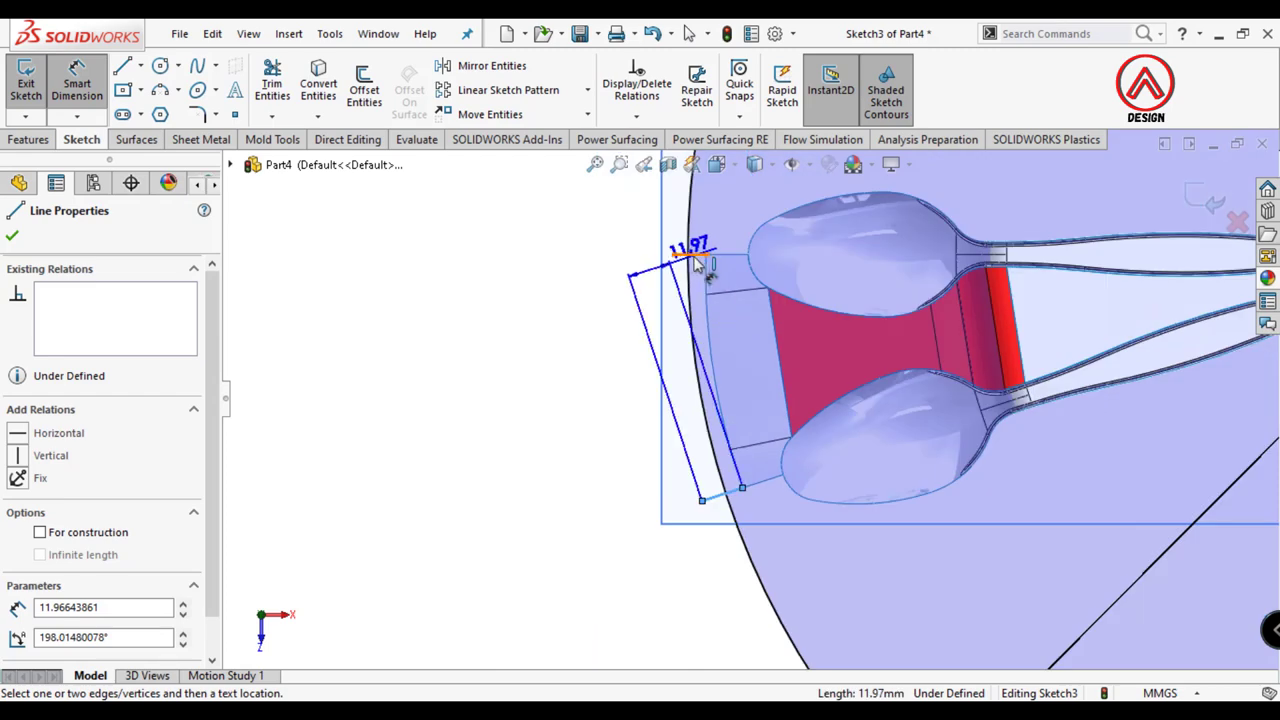
left_click(694, 255)
left_click(640, 360)
key("Return")
key("Escape")
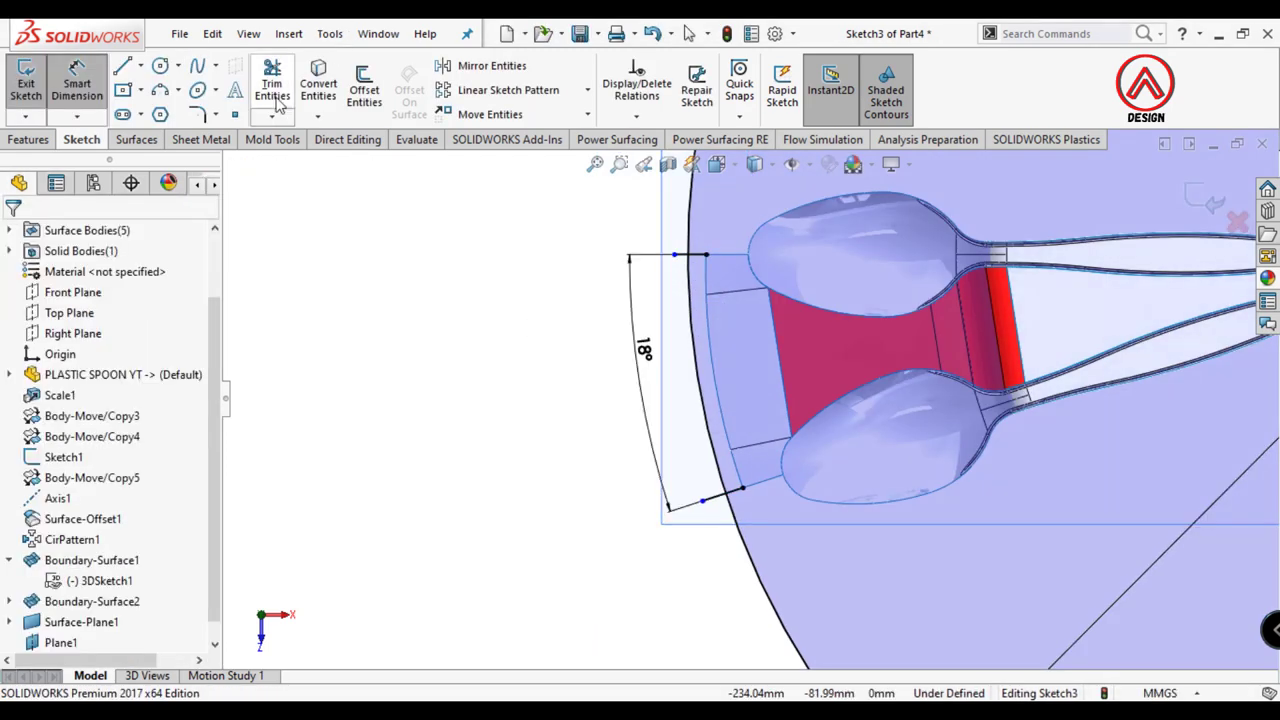
Step: Trim the sketch entities into the arc-shaped band and finish the sketch
key("t")
scroll(715, 502, "down", 3)
key("ctrl+8")
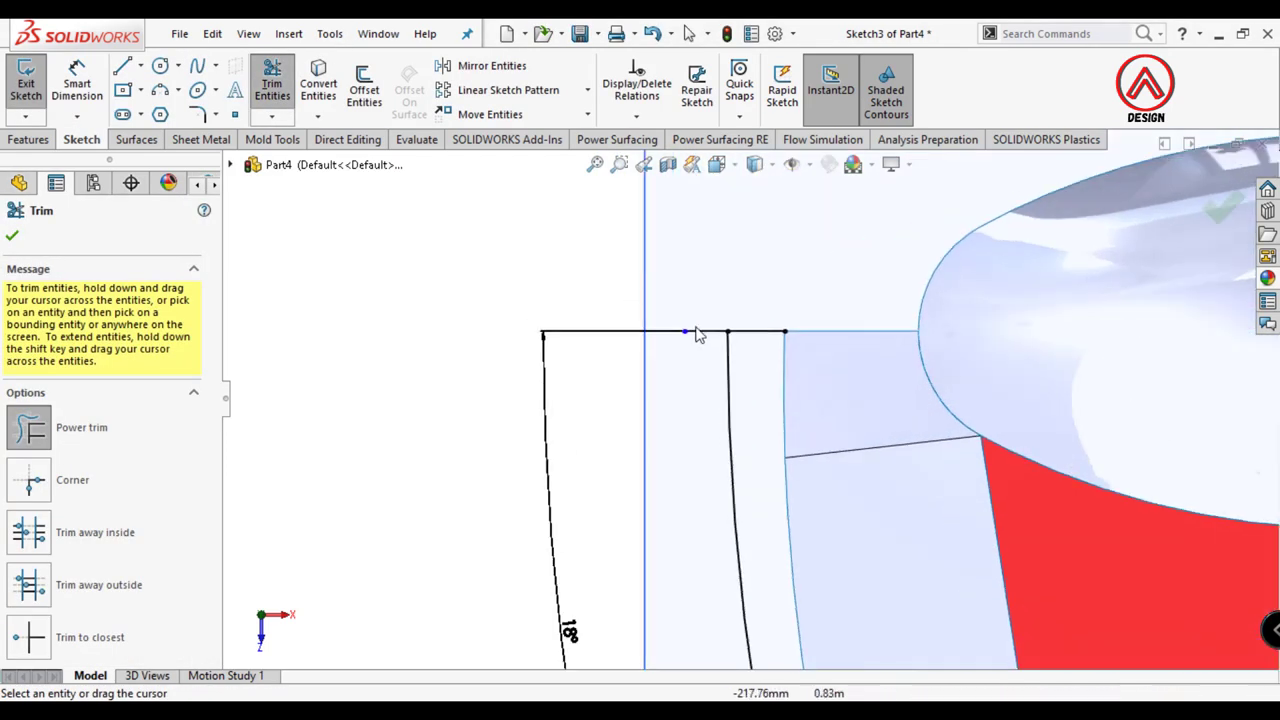
scroll(760, 370, "up", 5)
scroll(801, 426, "down", 5)
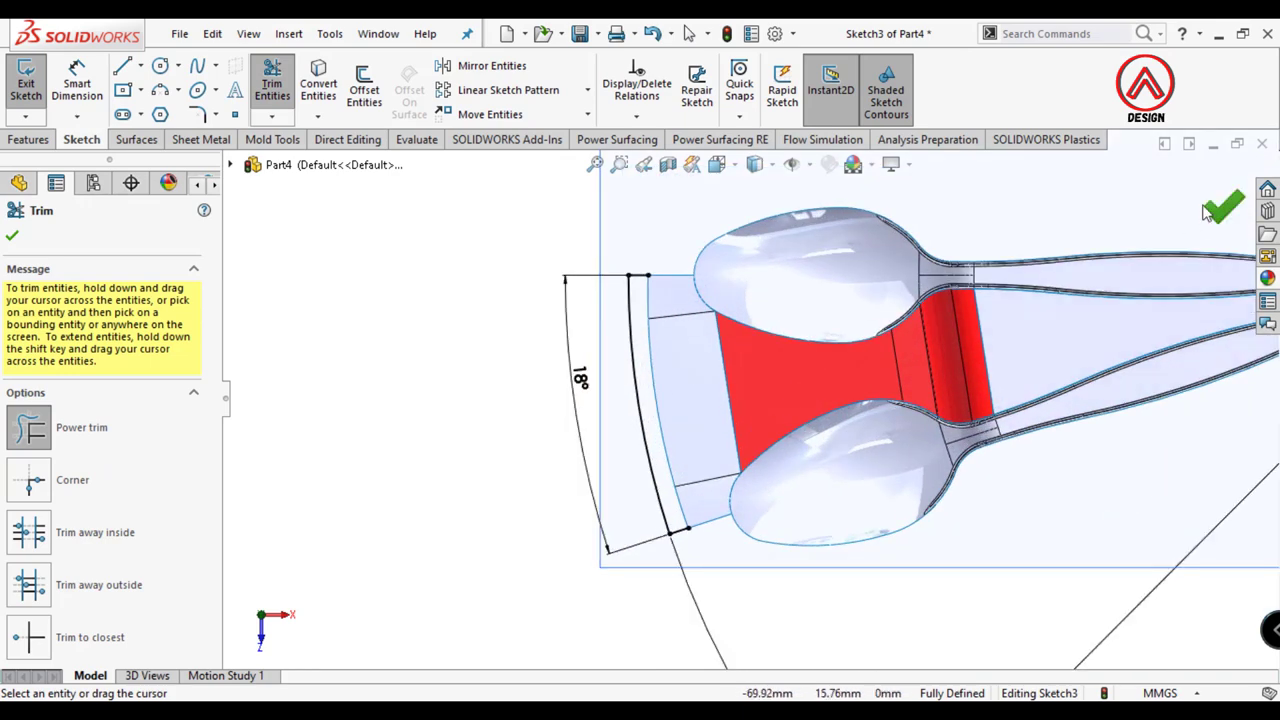
left_click(1212, 212)
Step: Exit the sketch and show the Sketch3 band hidden under Boundary-Surface2
left_click(90, 578)
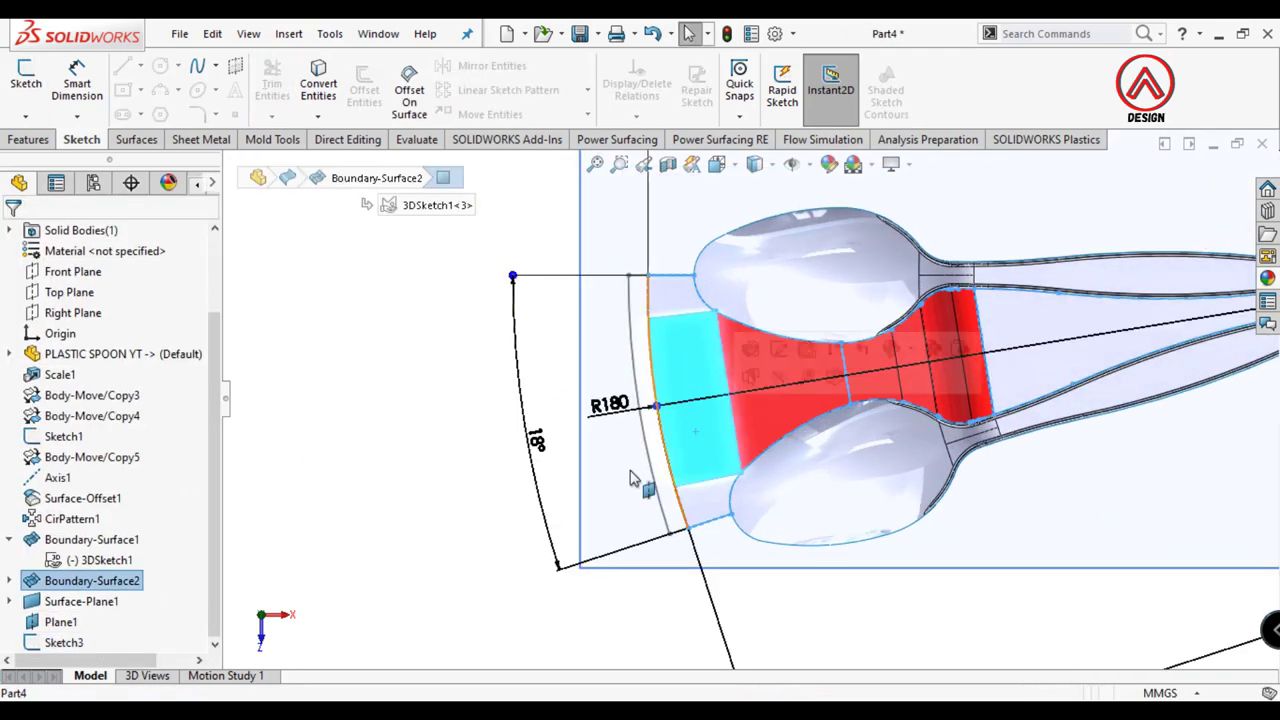
left_click(9, 580)
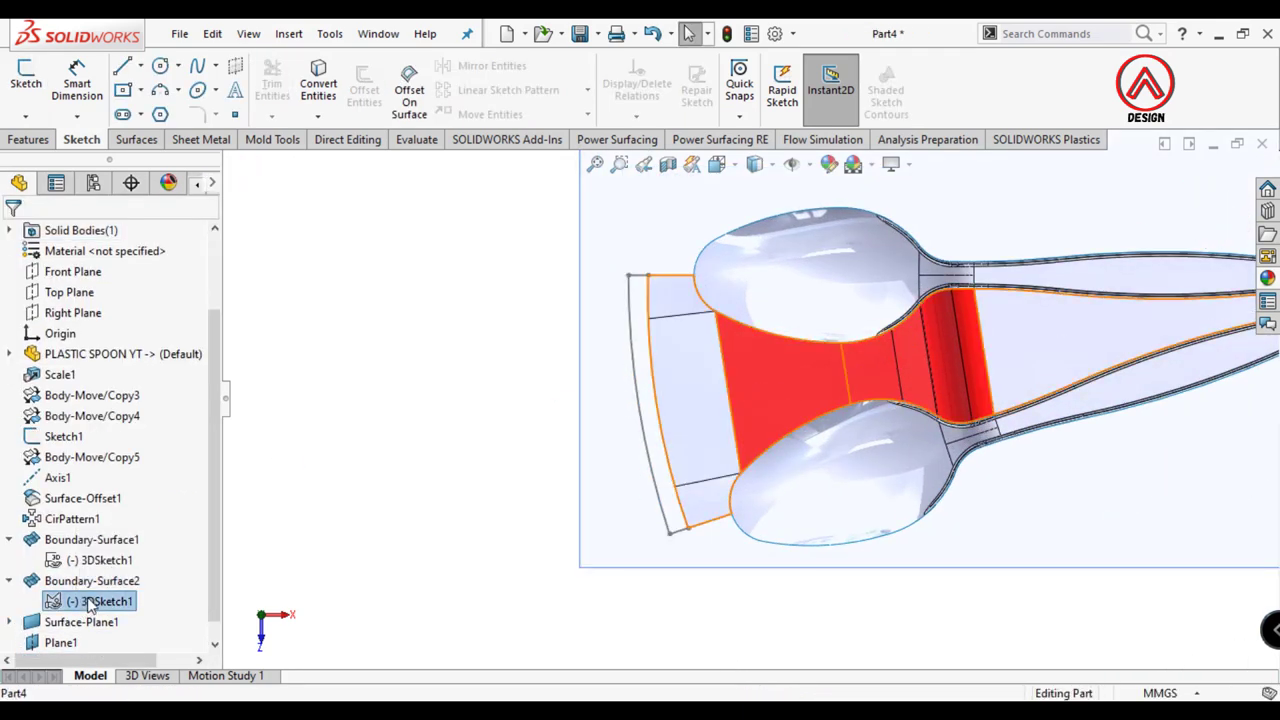
scroll(745, 420, "down", 3)
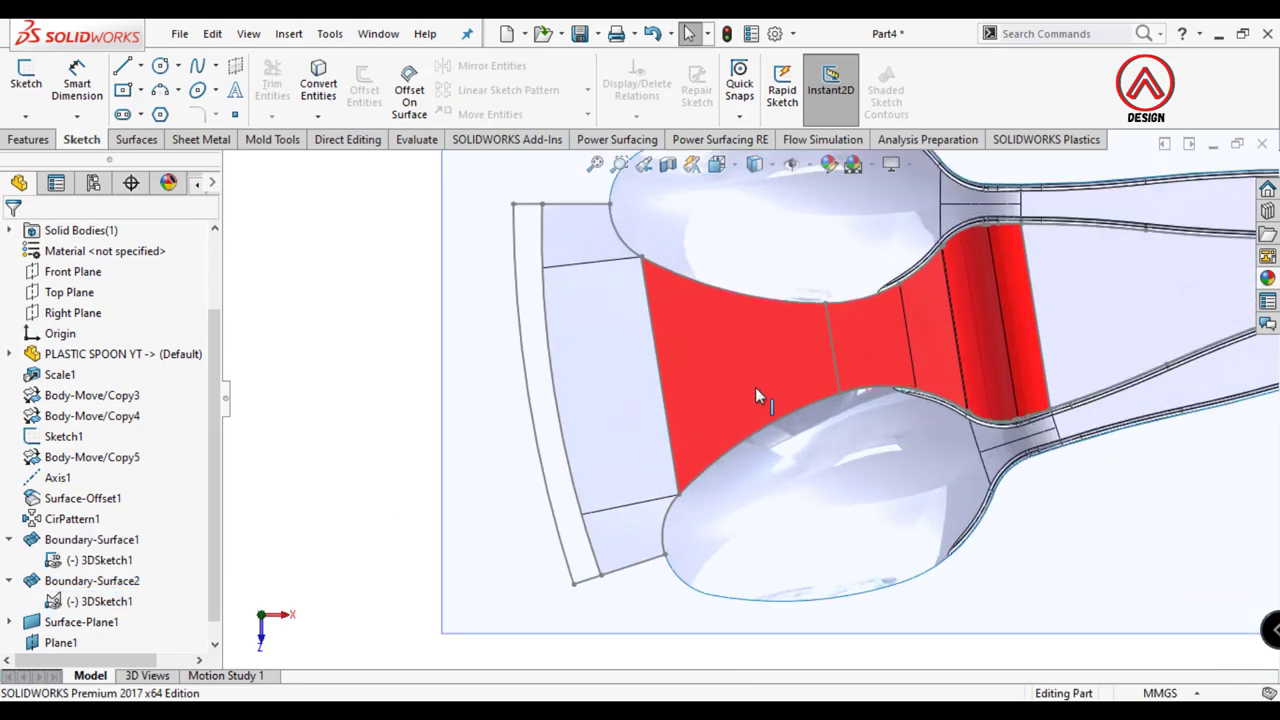
left_click(130, 143)
Step: Start a boundary surface with the band's outer and inner arcs as Direction 1 curves
left_click(230, 95)
right_click(80, 302)
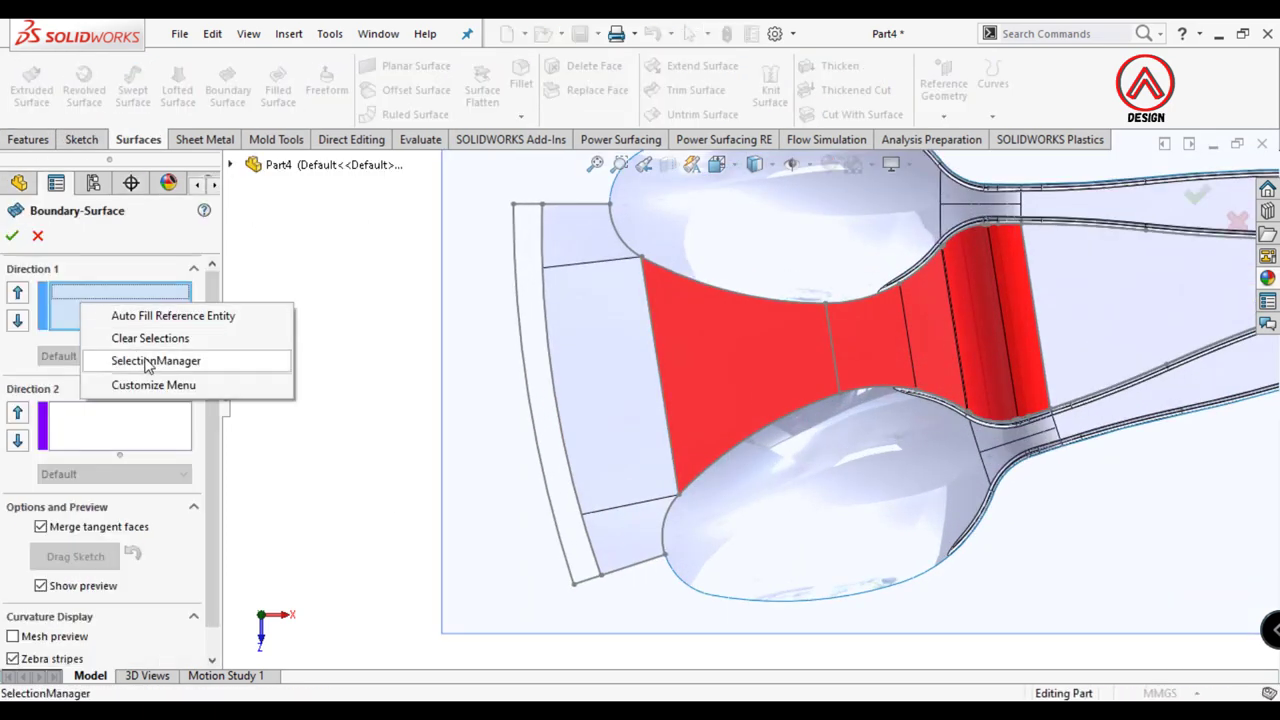
left_click(148, 362)
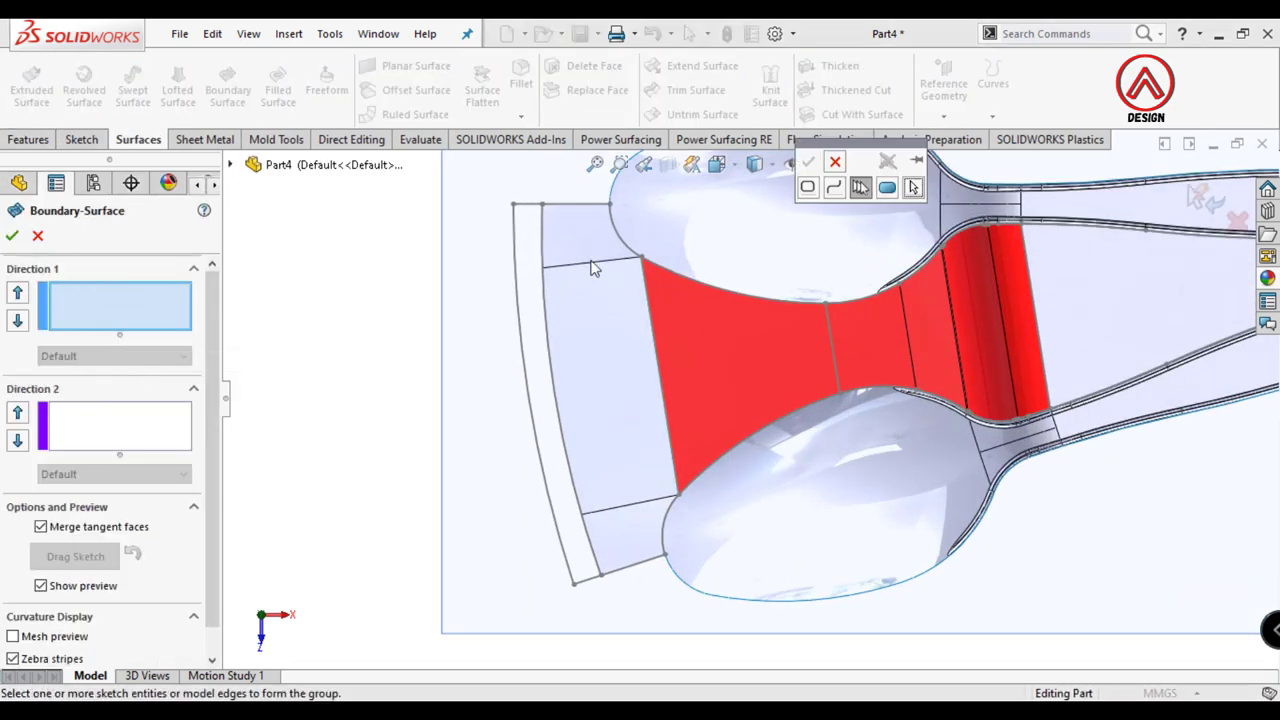
left_click(567, 561)
left_click(808, 161)
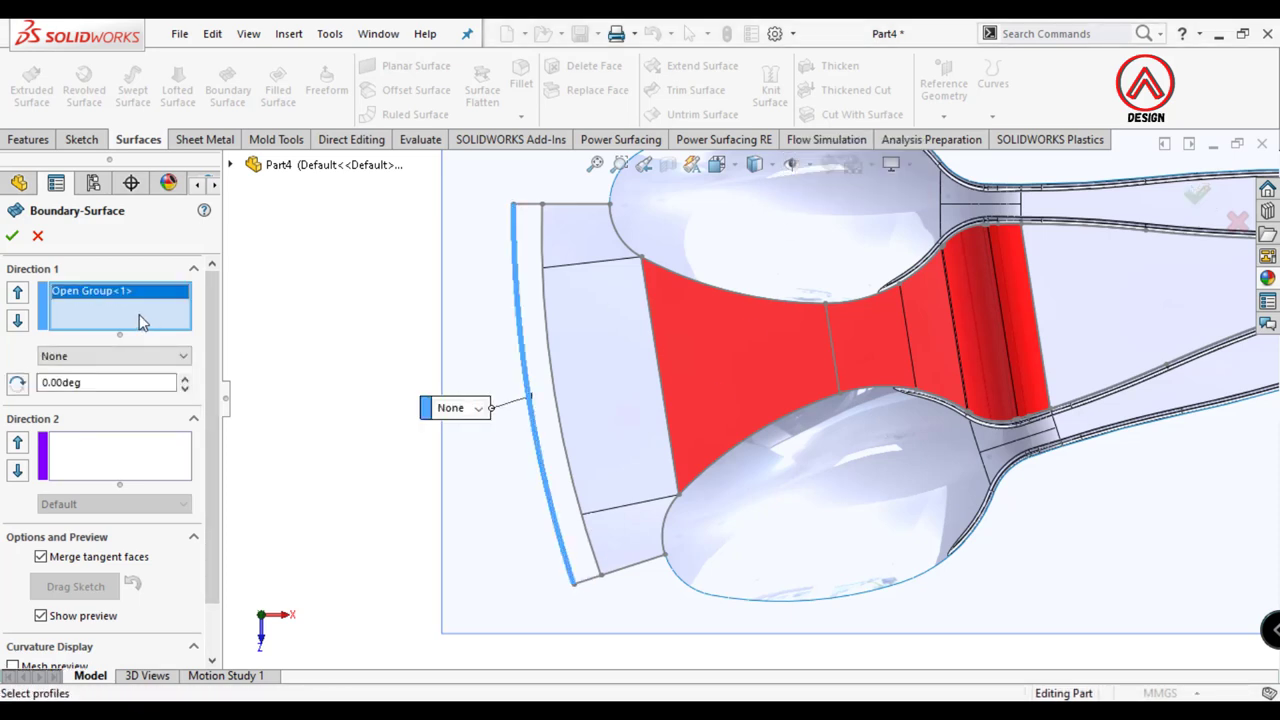
right_click(141, 321)
left_click(214, 372)
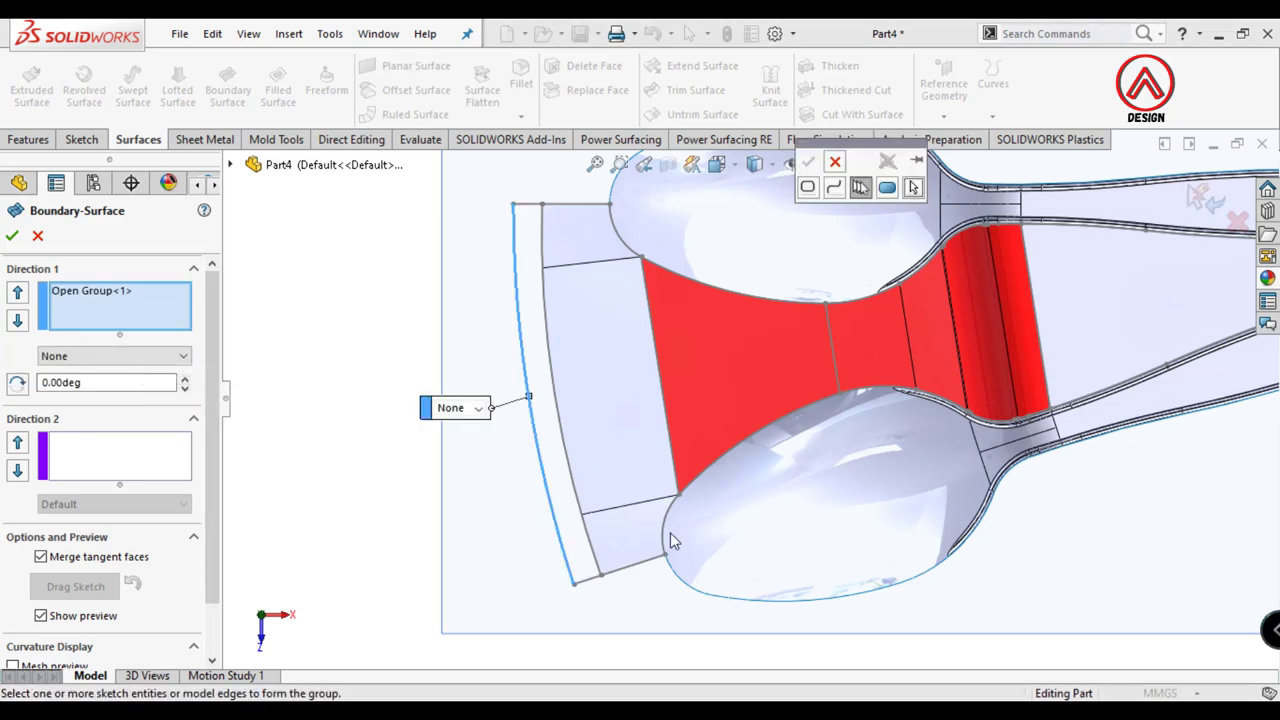
left_click(594, 552)
left_click(808, 163)
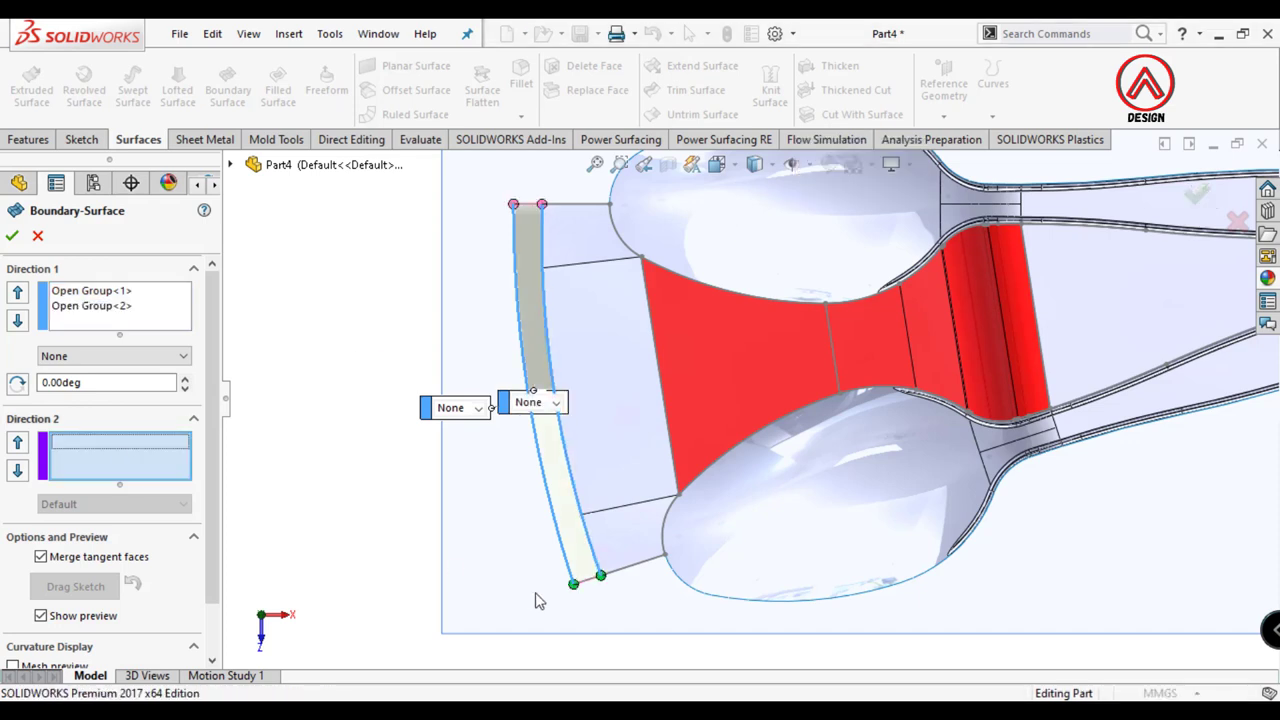
Step: Replace the erroneous Direction 2 sketch entry with the band's bottom and top edges
right_click(107, 450)
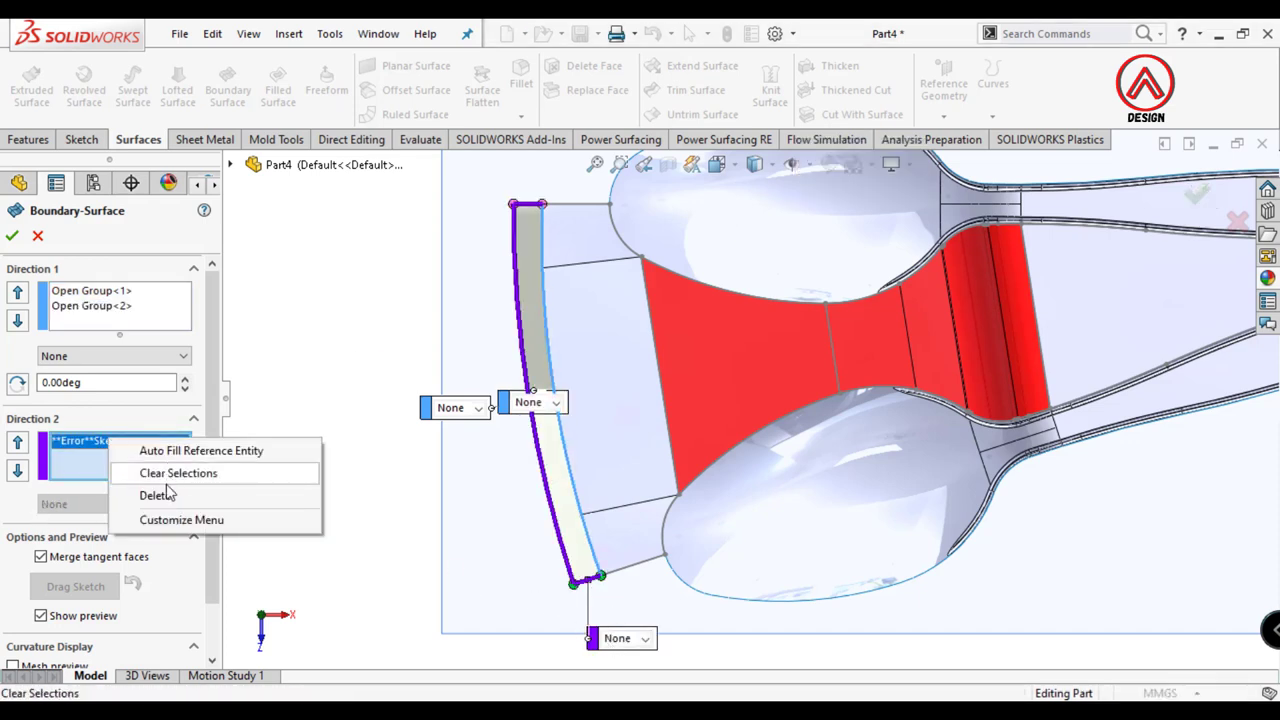
left_click(245, 494)
right_click(126, 460)
left_click(220, 516)
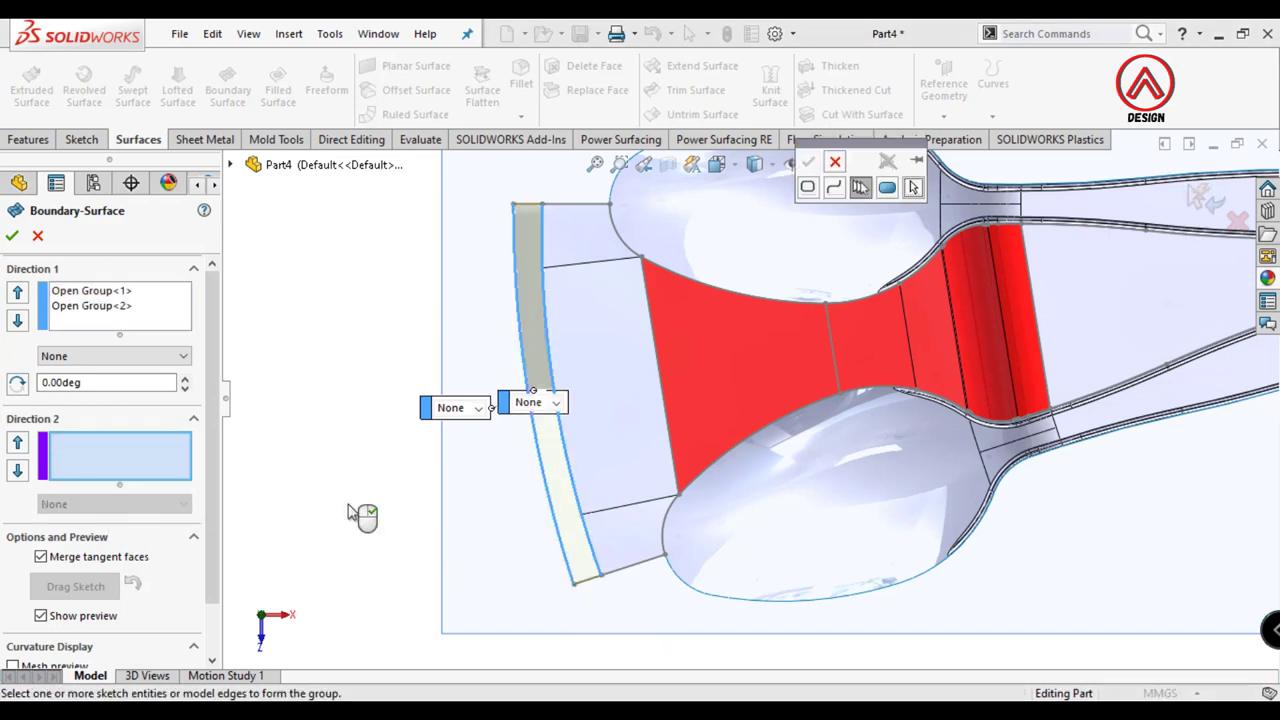
left_click(587, 589)
left_click(808, 161)
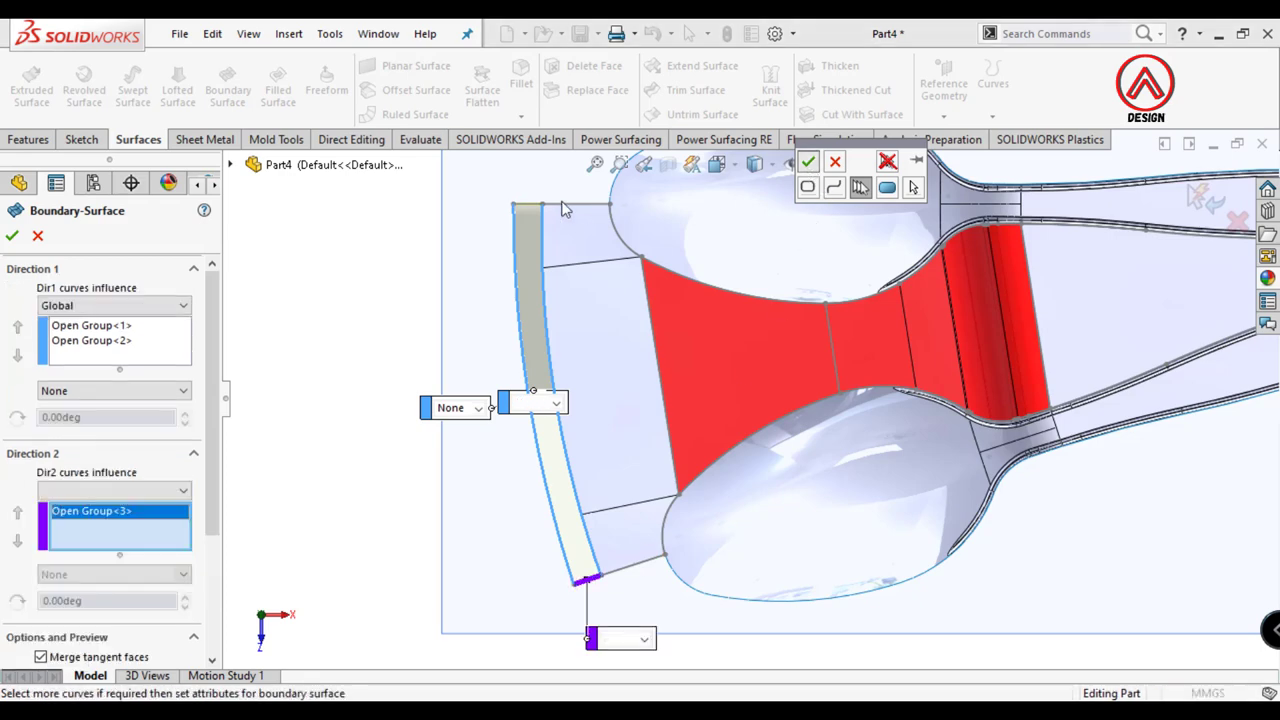
right_click(115, 525)
left_click(168, 598)
left_click(527, 207)
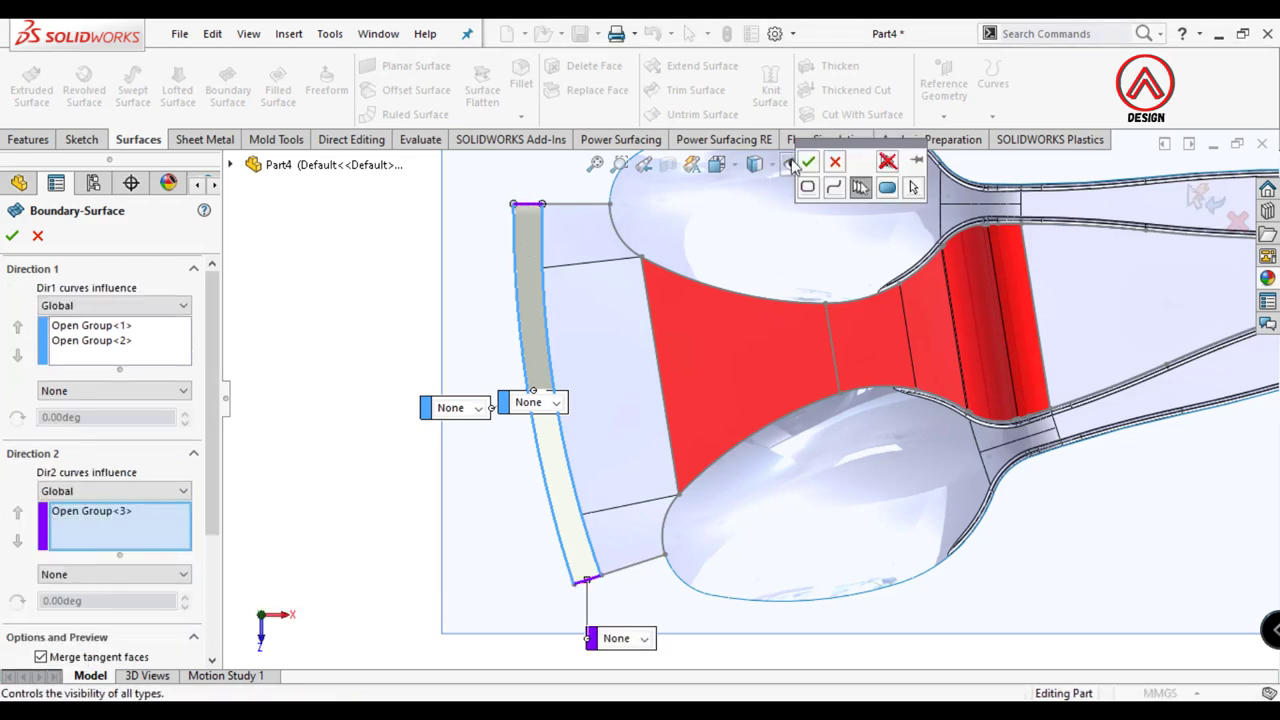
left_click(808, 161)
Step: Confirm Boundary-Surface3, clear the selection and reorient to view the whole model
left_click(12, 235)
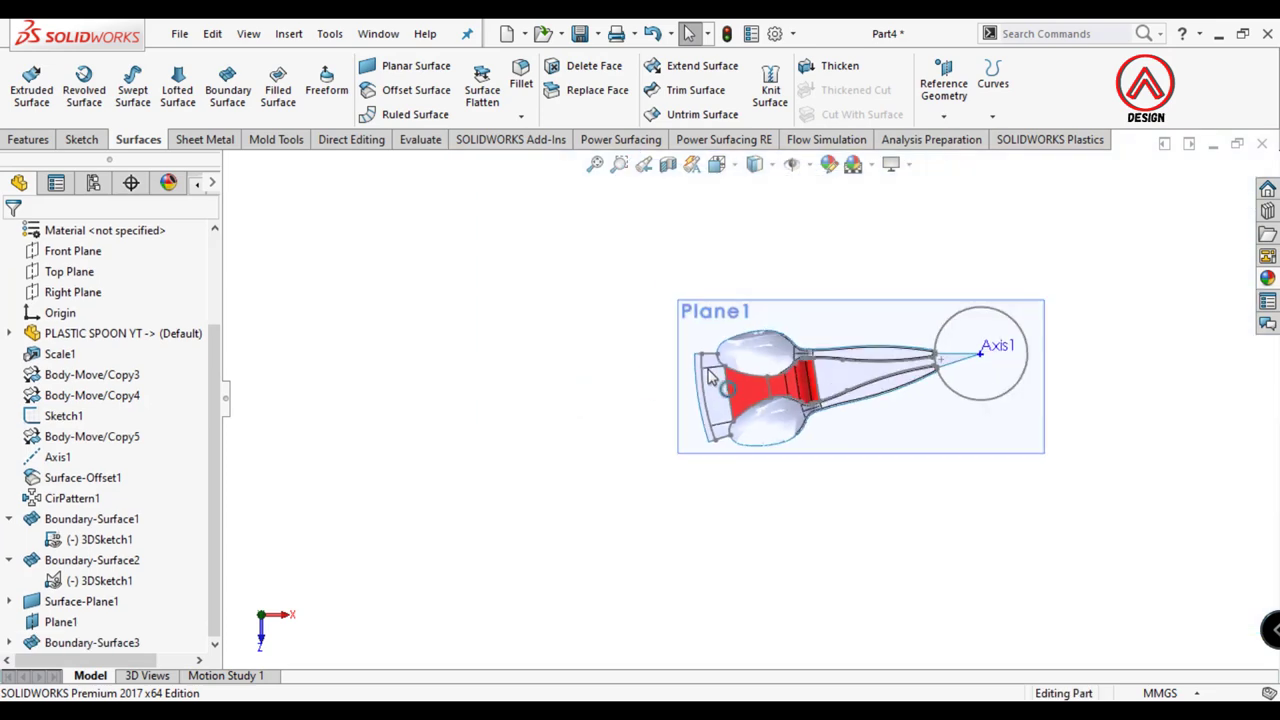
left_click(608, 349)
key("ctrl+1")
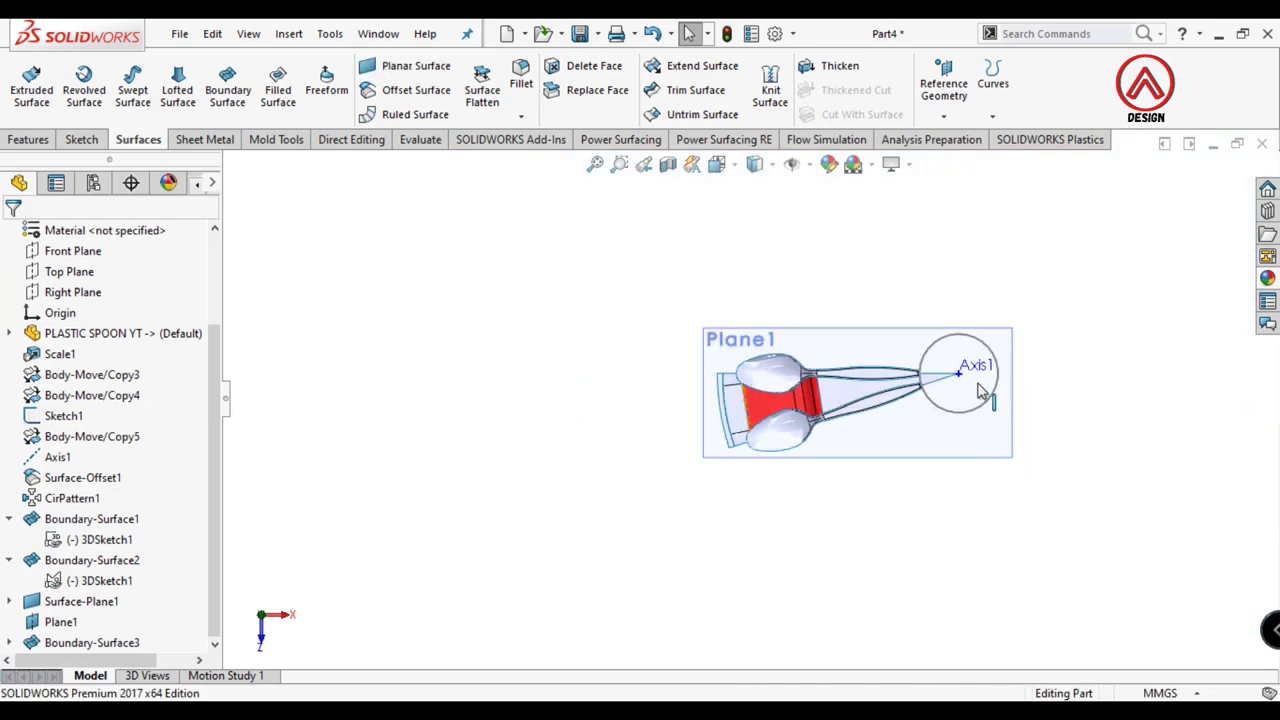
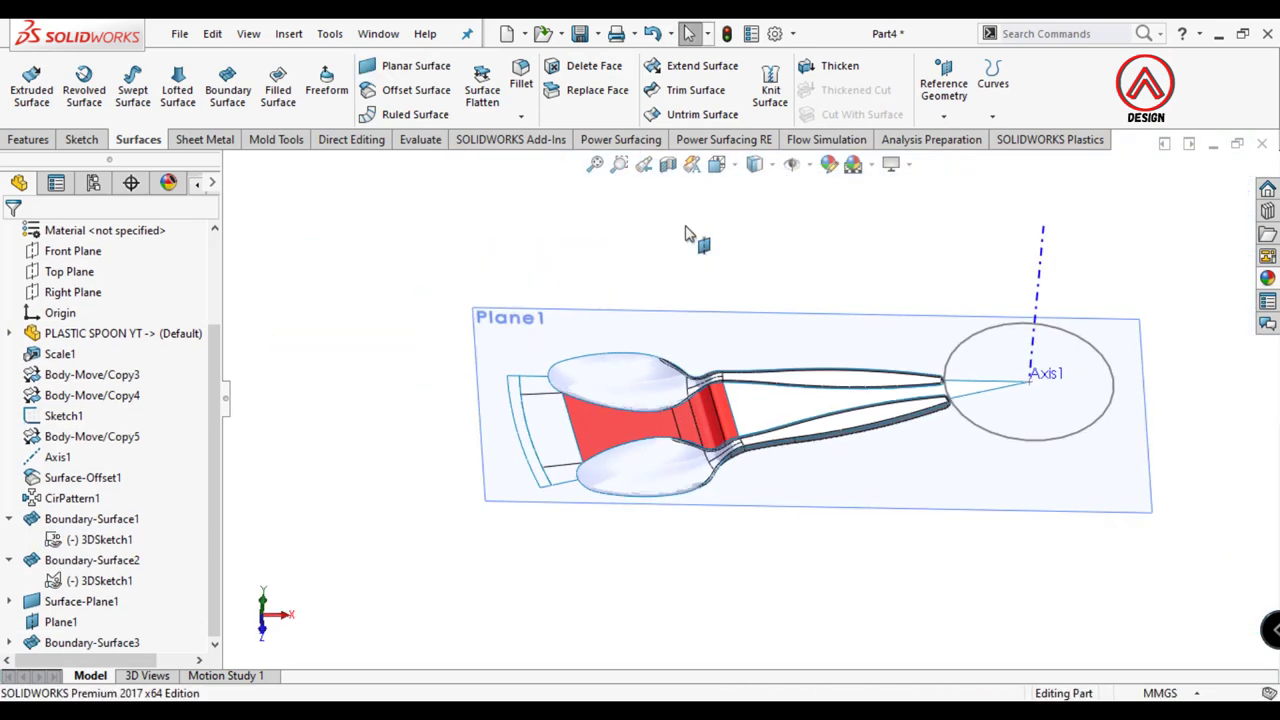
Step: Give Boundary-Surface1 and the adjoining boundary faces a red appearance
scroll(694, 237, "up", 3)
left_click(870, 372)
left_click(926, 327)
left_click(880, 369)
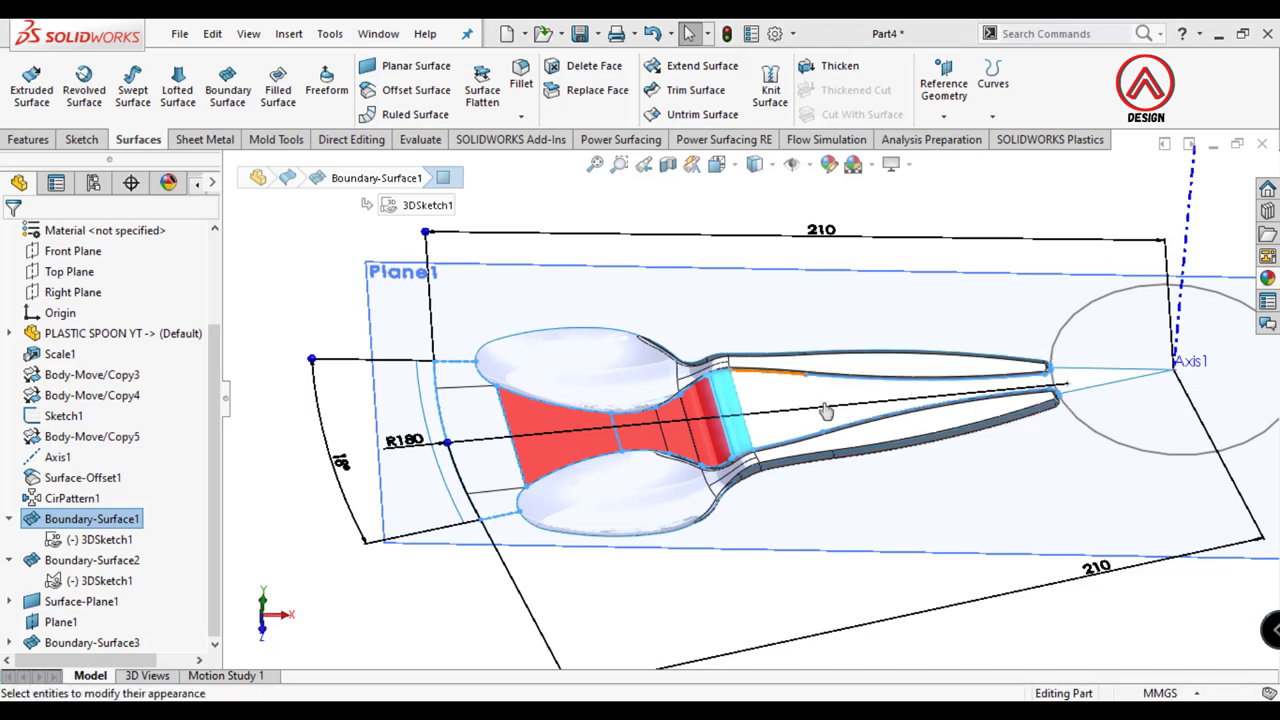
left_click(786, 403)
left_click(474, 452)
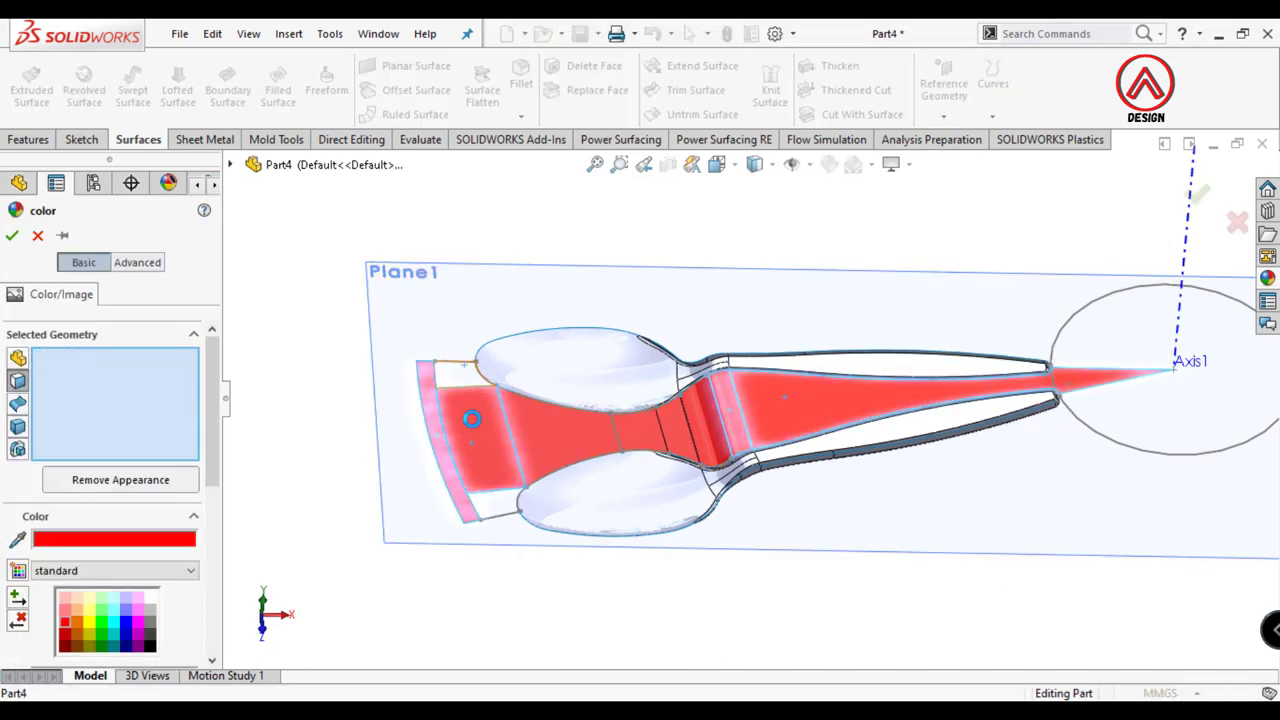
left_click(12, 236)
Step: Return the model to its original orientation and start a Circular Pattern from Features
scroll(886, 405, "down", 3)
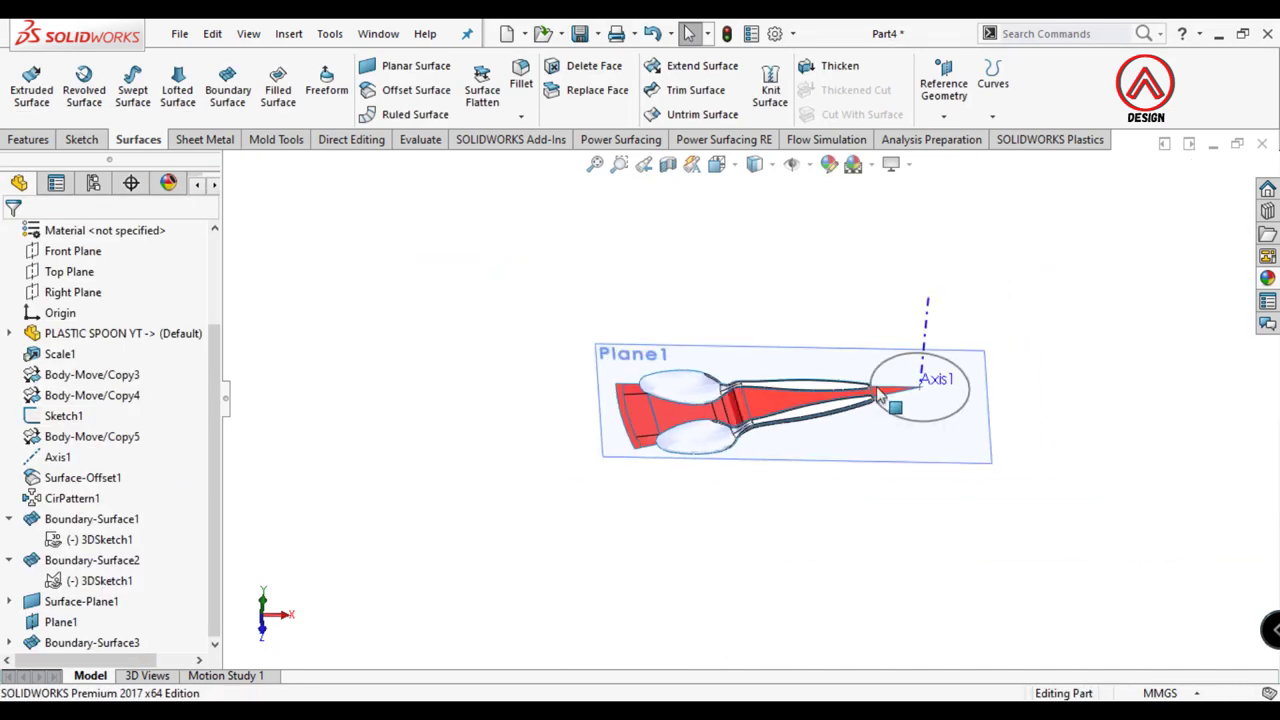
middle_click_drag(886, 405, 830, 370)
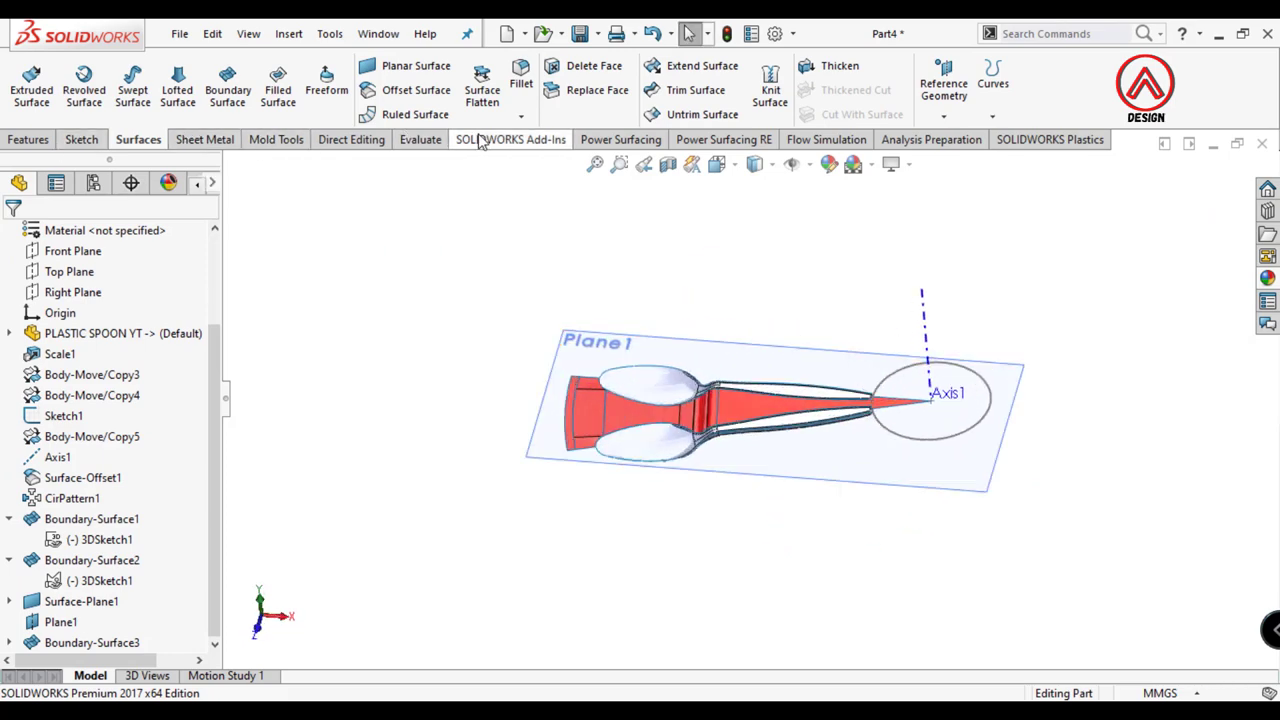
left_click(28, 139)
left_click(559, 116)
left_click(600, 155)
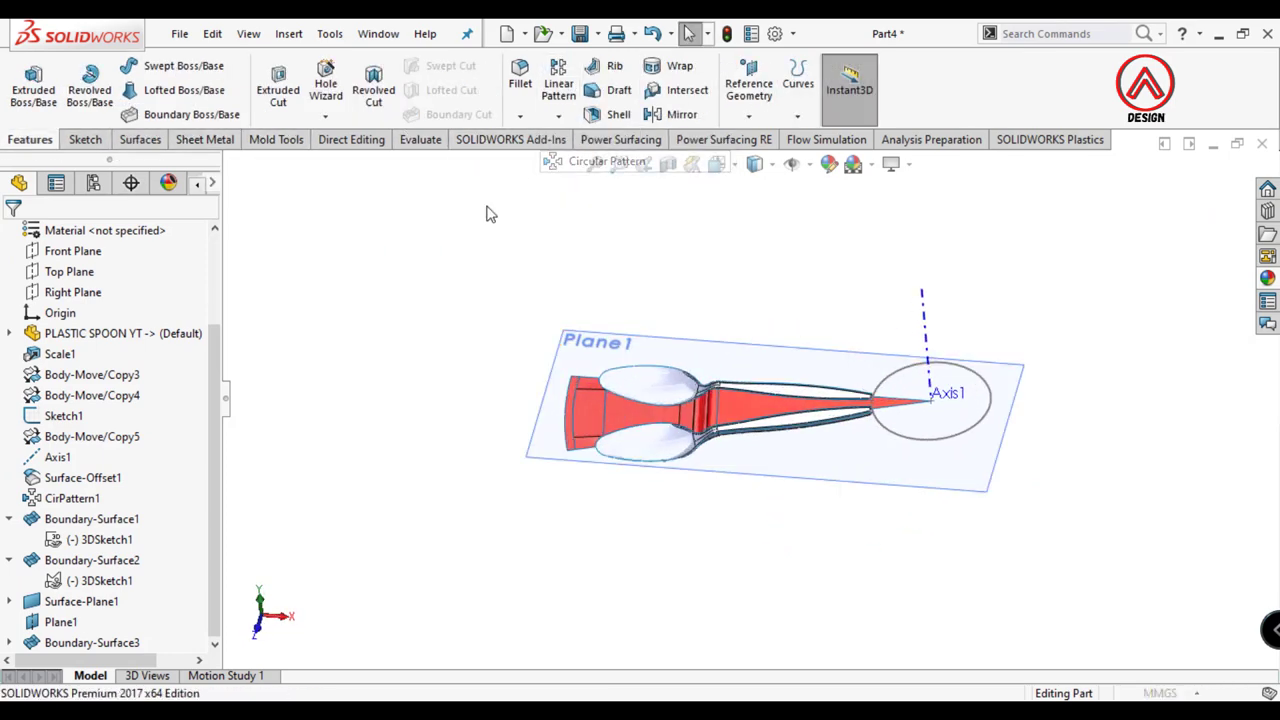
Step: Set Axis1 as the circular pattern axis with equal spacing over 360°
left_click(88, 293)
left_click(927, 341)
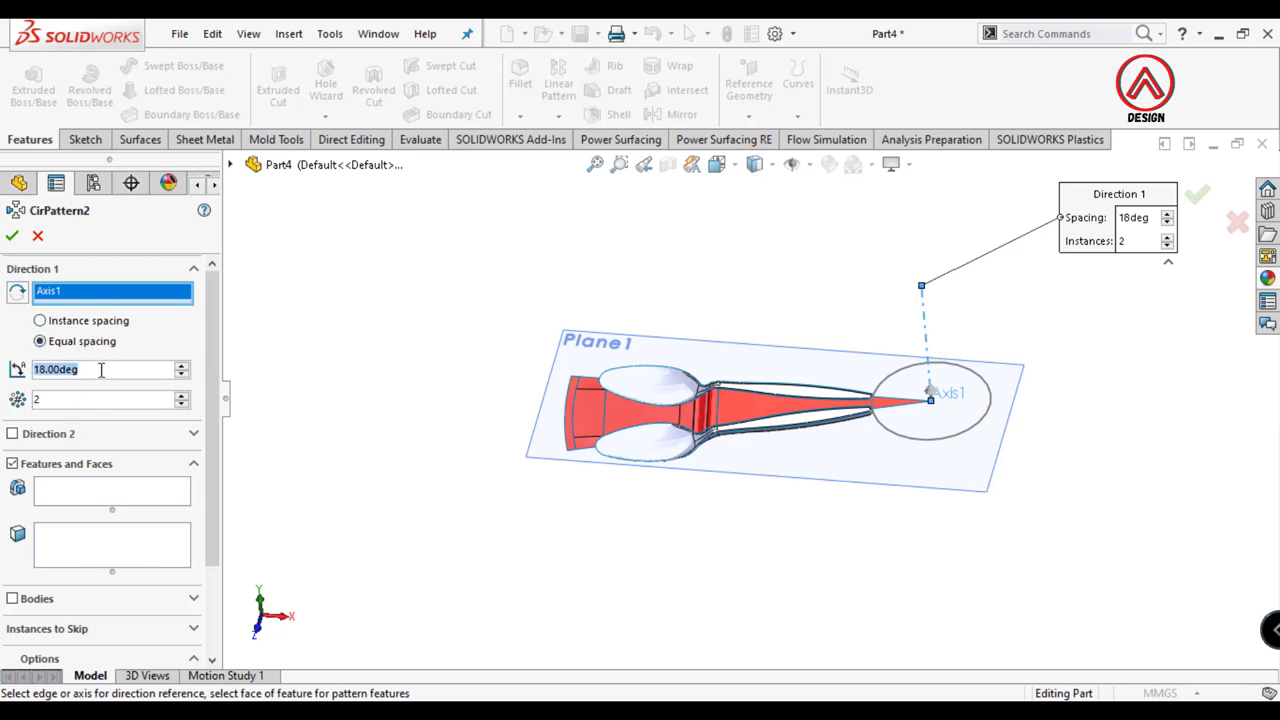
type("360")
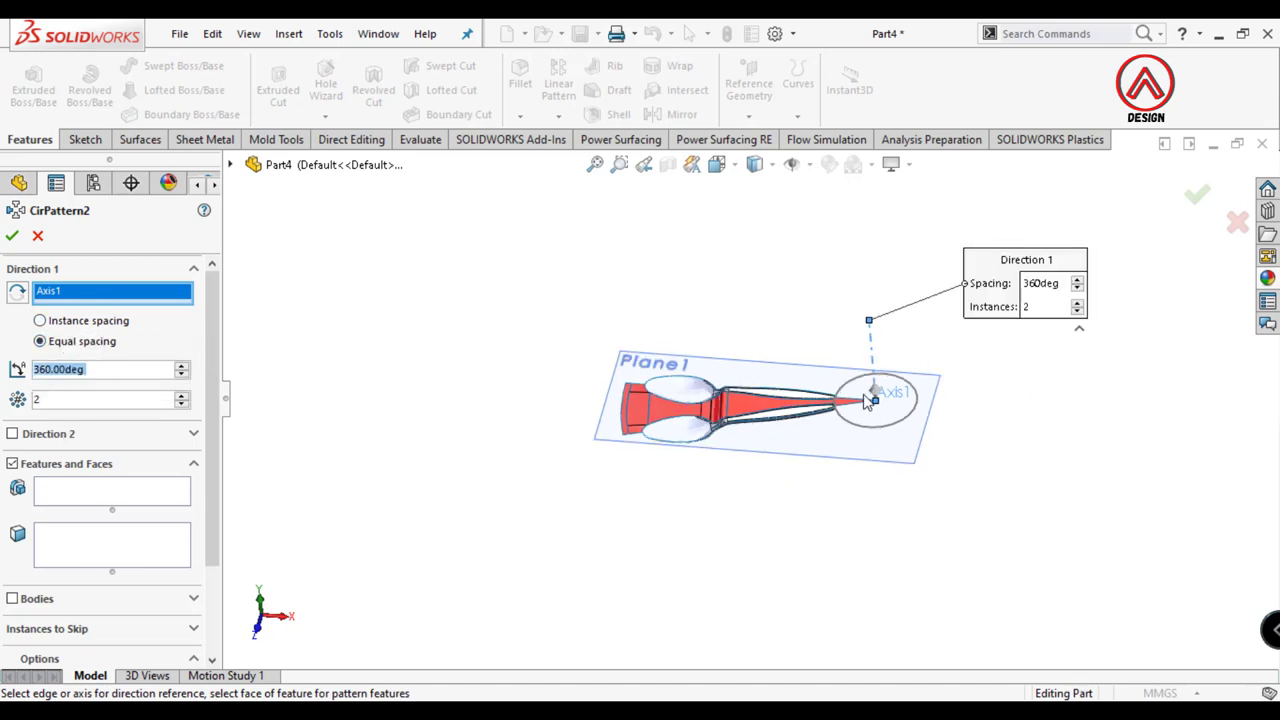
middle_click_drag(660, 420, 703, 410)
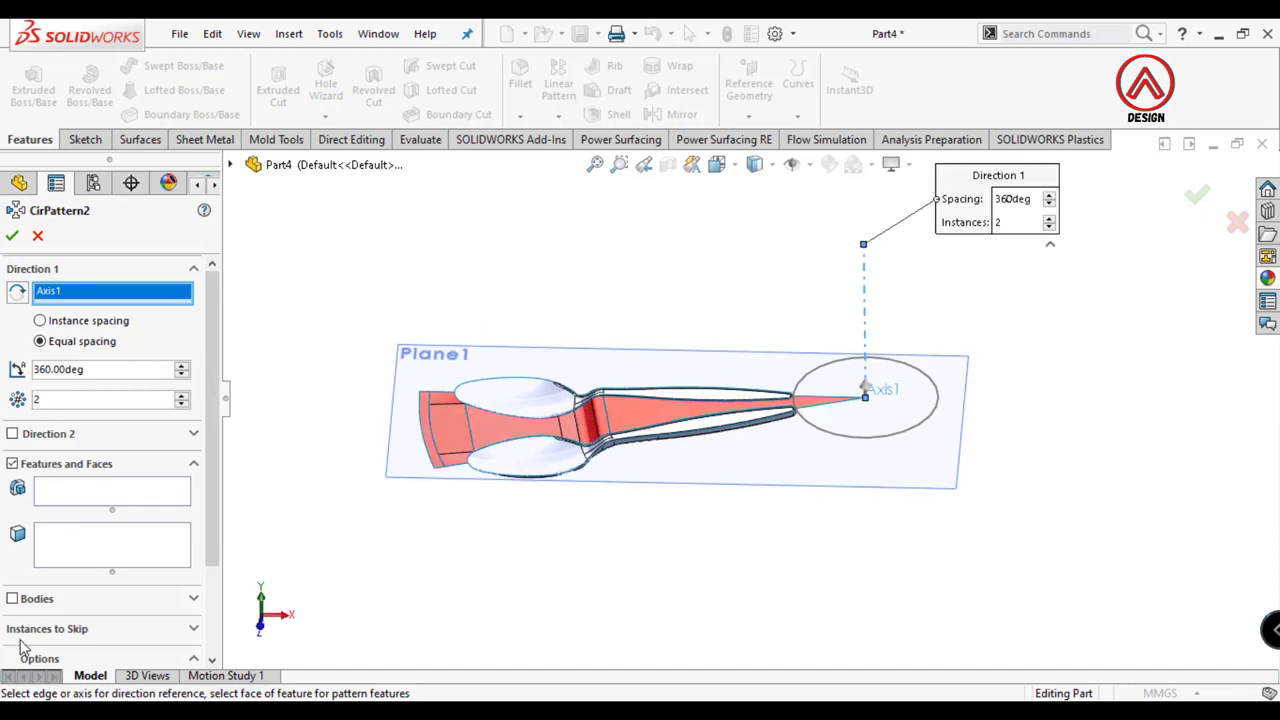
Step: Pattern Surface-Plane1 and Boundary-Surface1–3 as bodies with 20 instances
left_click(16, 608)
scroll(503, 437, "down", 5)
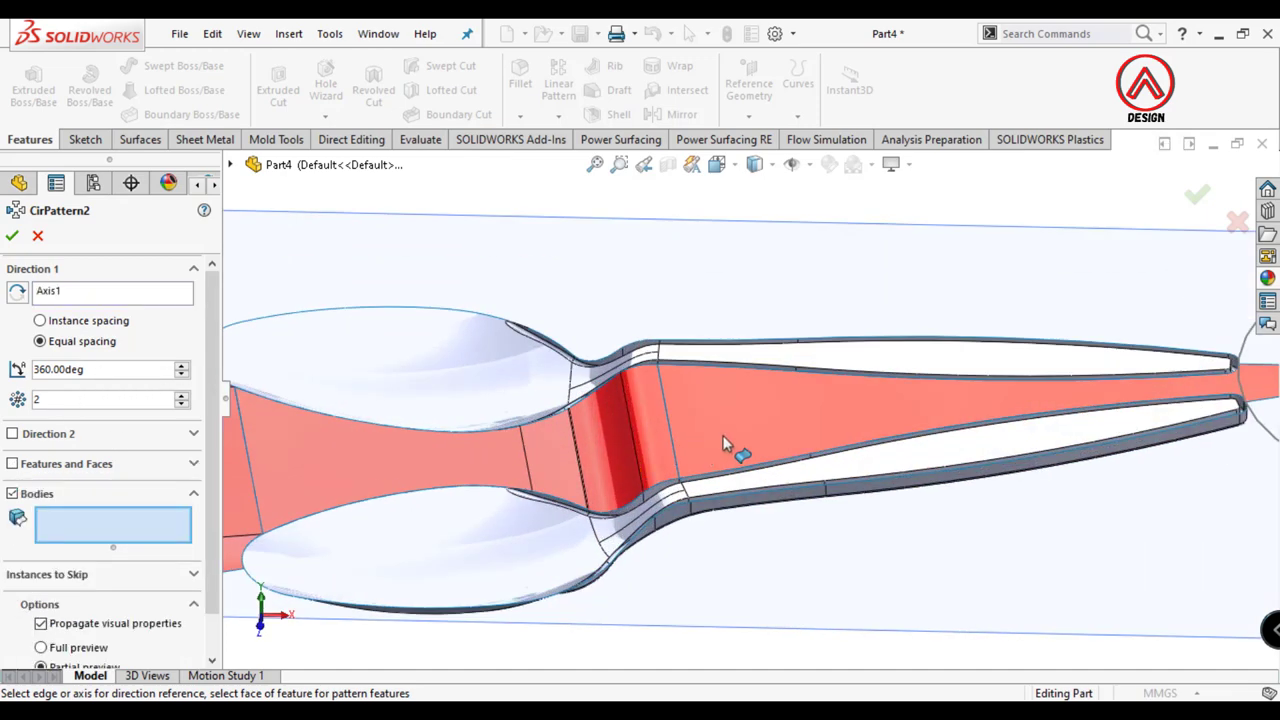
left_click(700, 450)
left_click(645, 445)
scroll(560, 470, "up", 3)
left_click(418, 400)
left_click(418, 400)
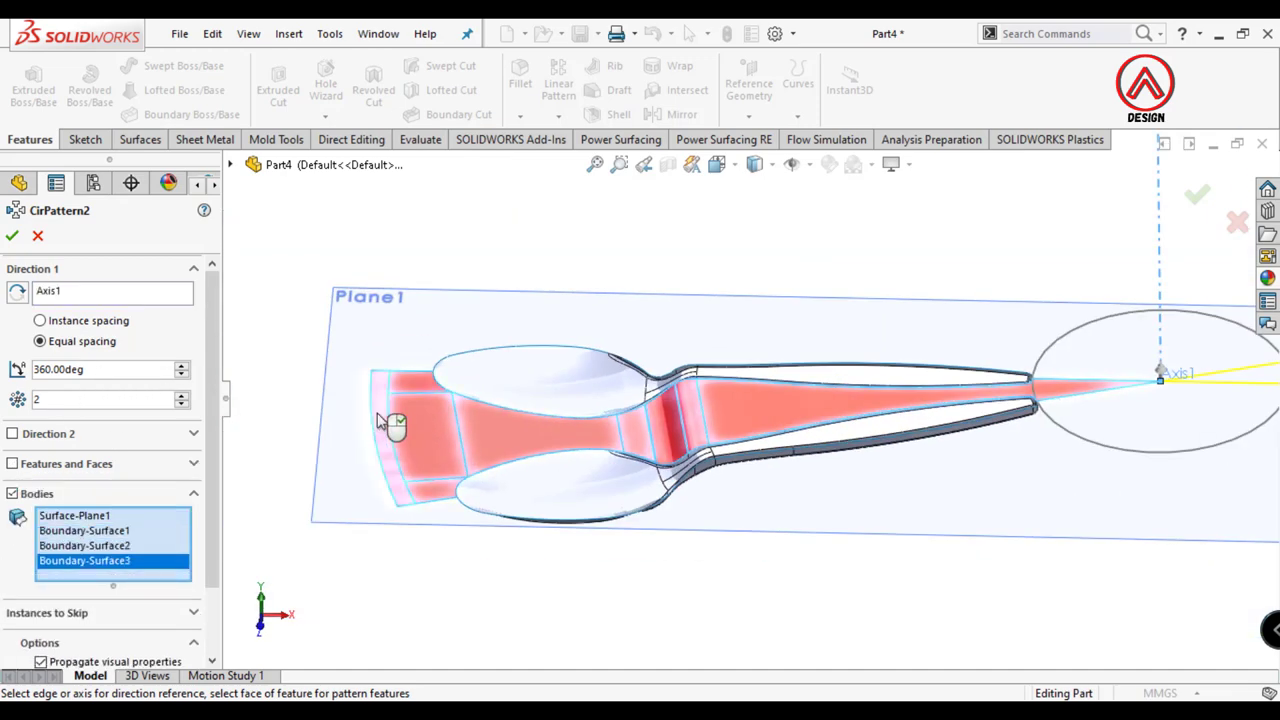
scroll(586, 423, "up", 3)
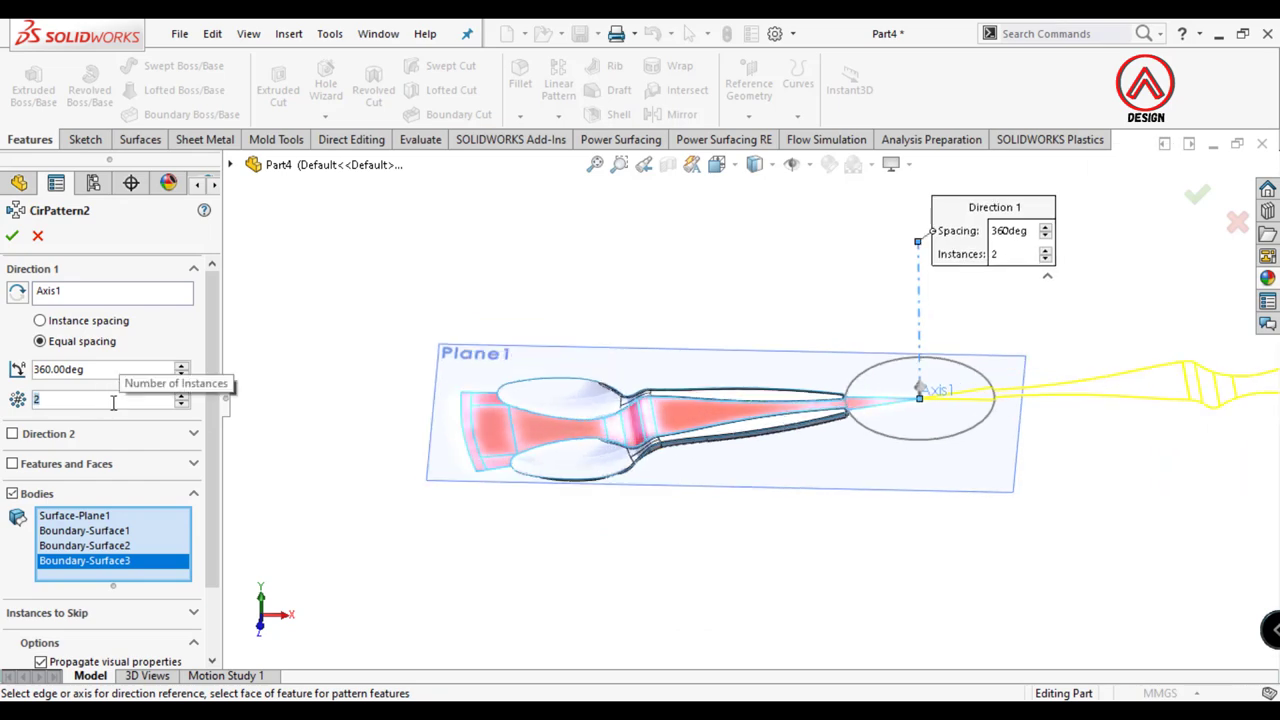
type("0")
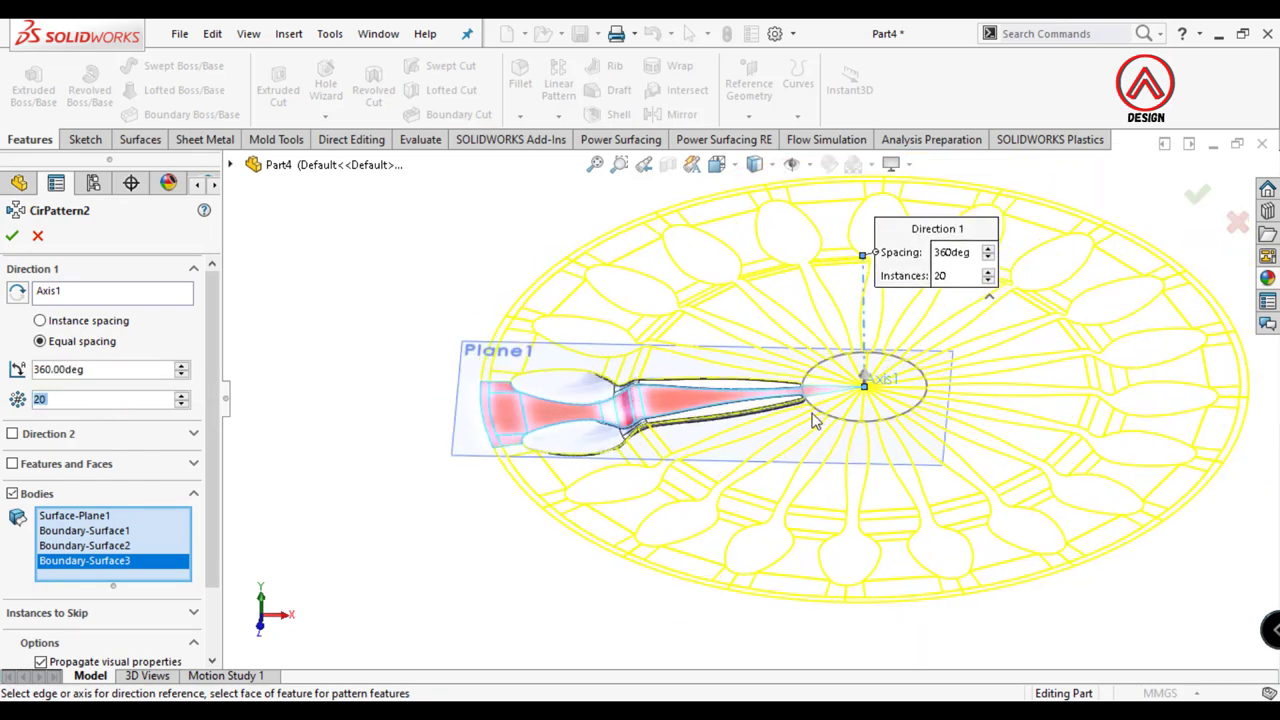
left_click(12, 238)
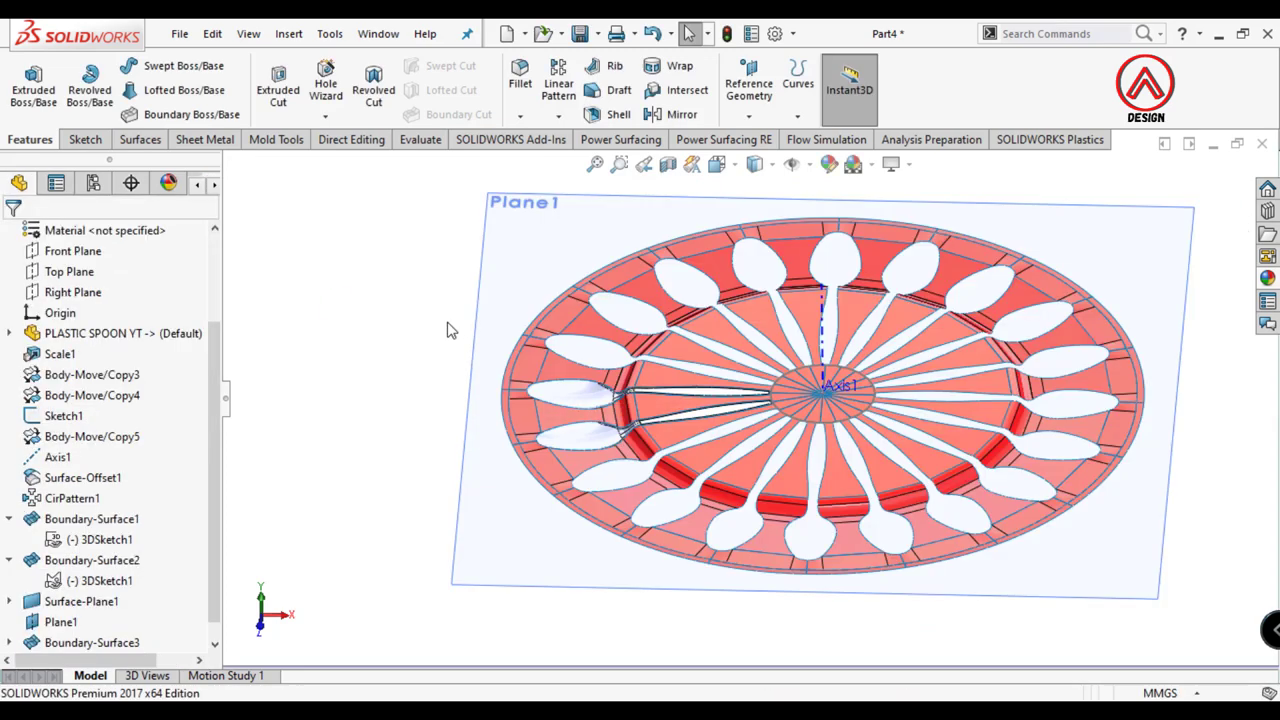
Step: Circular-pattern both spoon bodies around Axis1, 10 instances over 360°
left_click(558, 117)
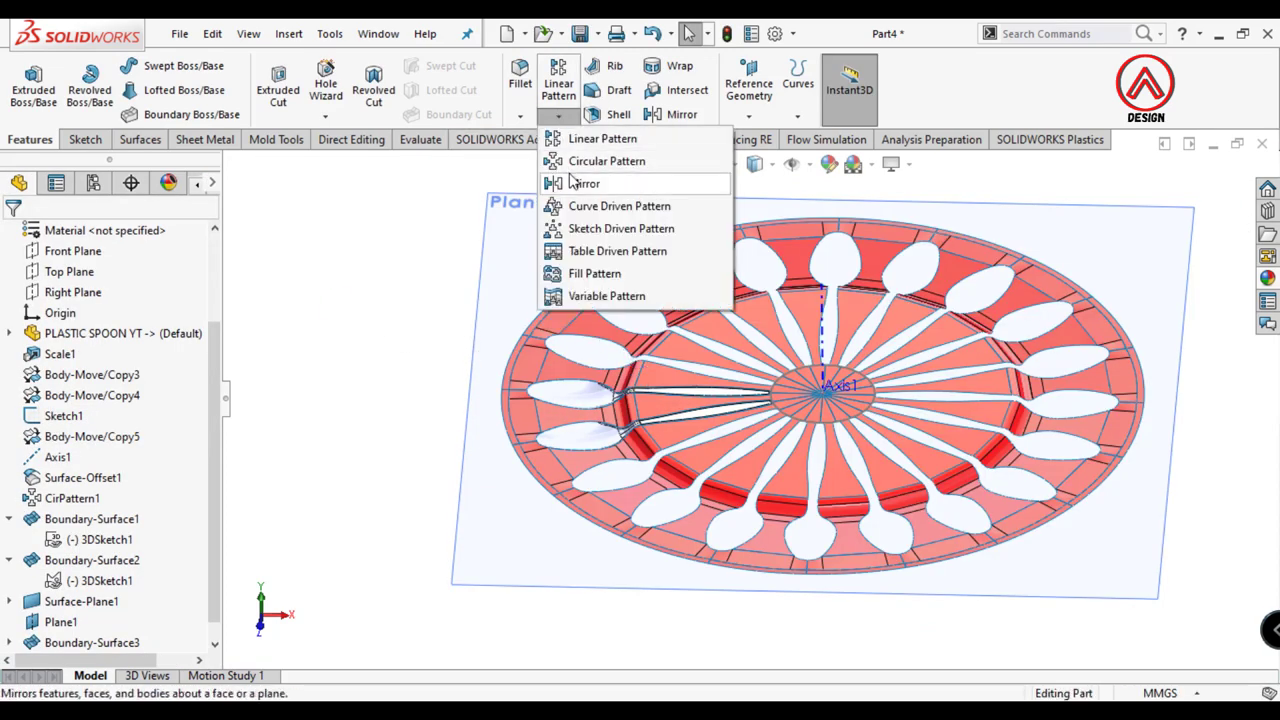
left_click(574, 164)
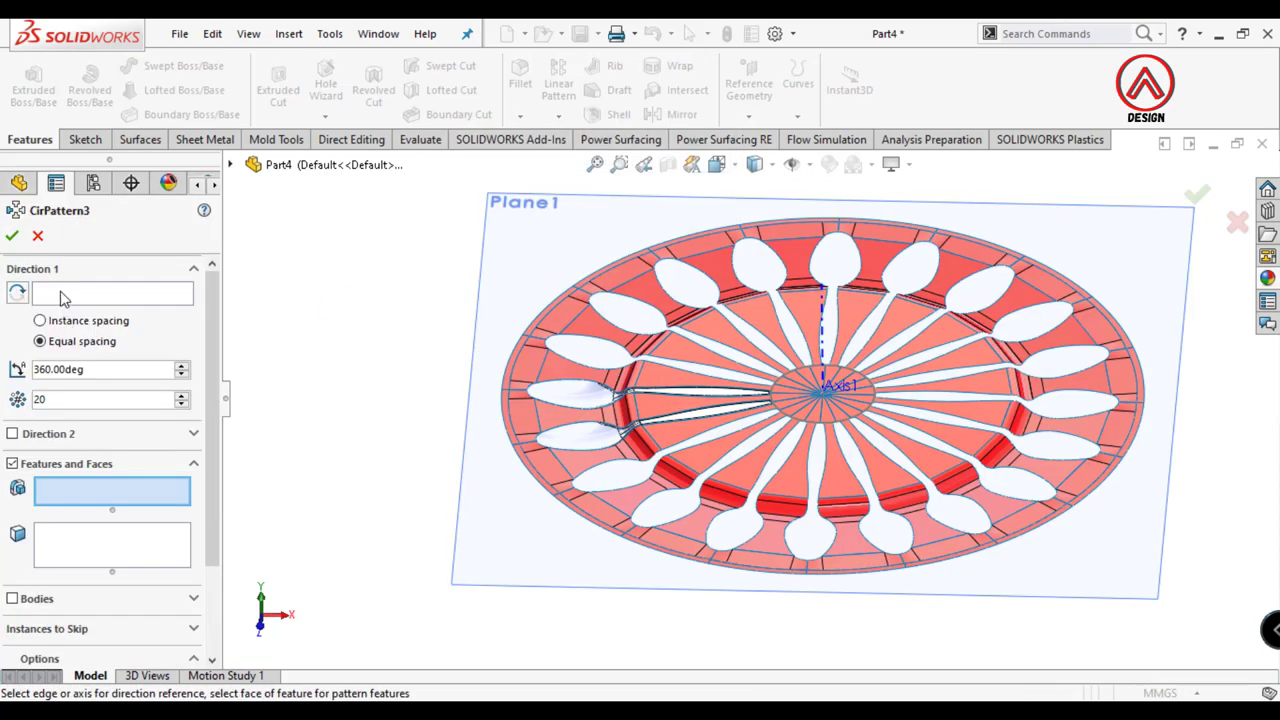
left_click(824, 360)
left_click(12, 598)
scroll(690, 362, "down", 2)
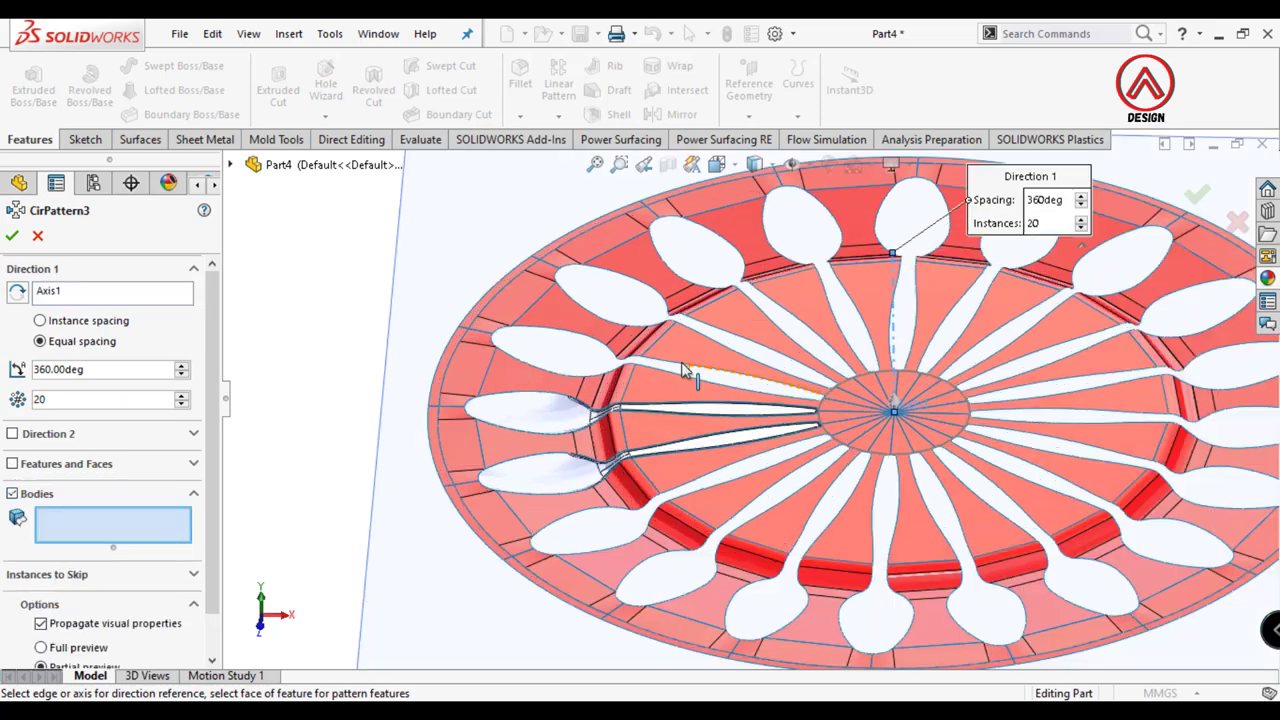
scroll(690, 362, "down", 4)
left_click(520, 468)
left_click(570, 536)
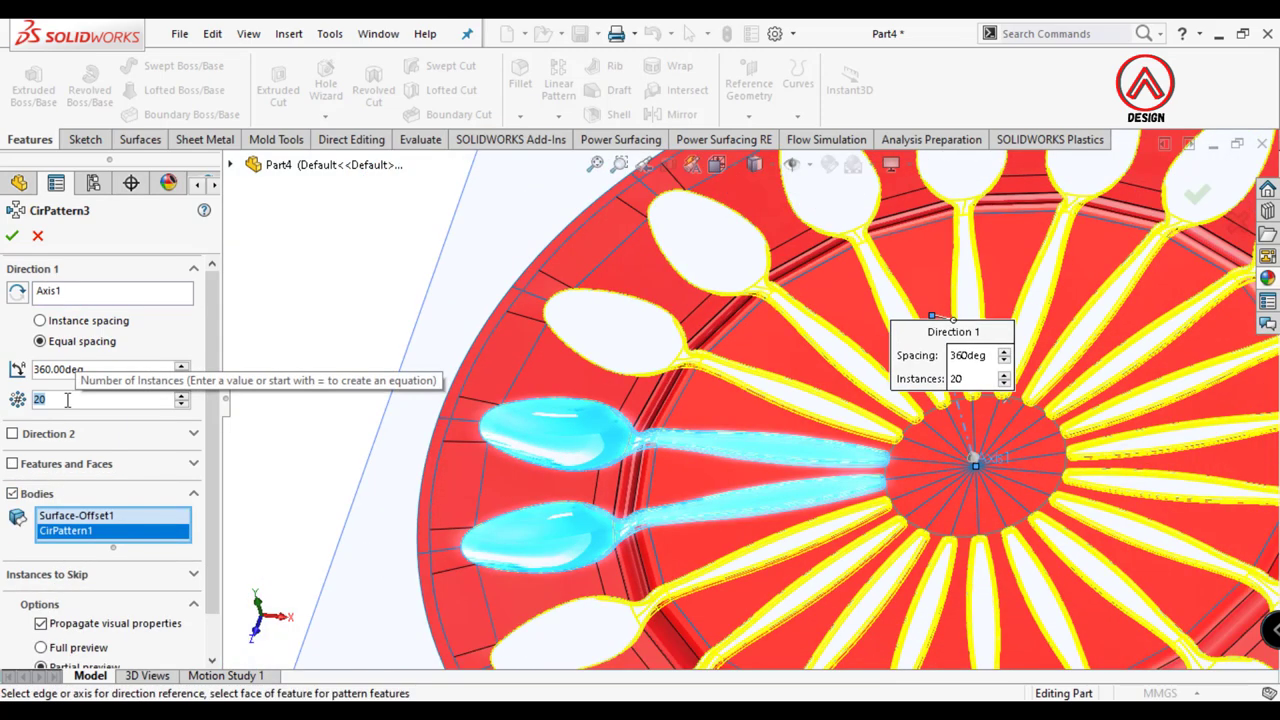
type("1")
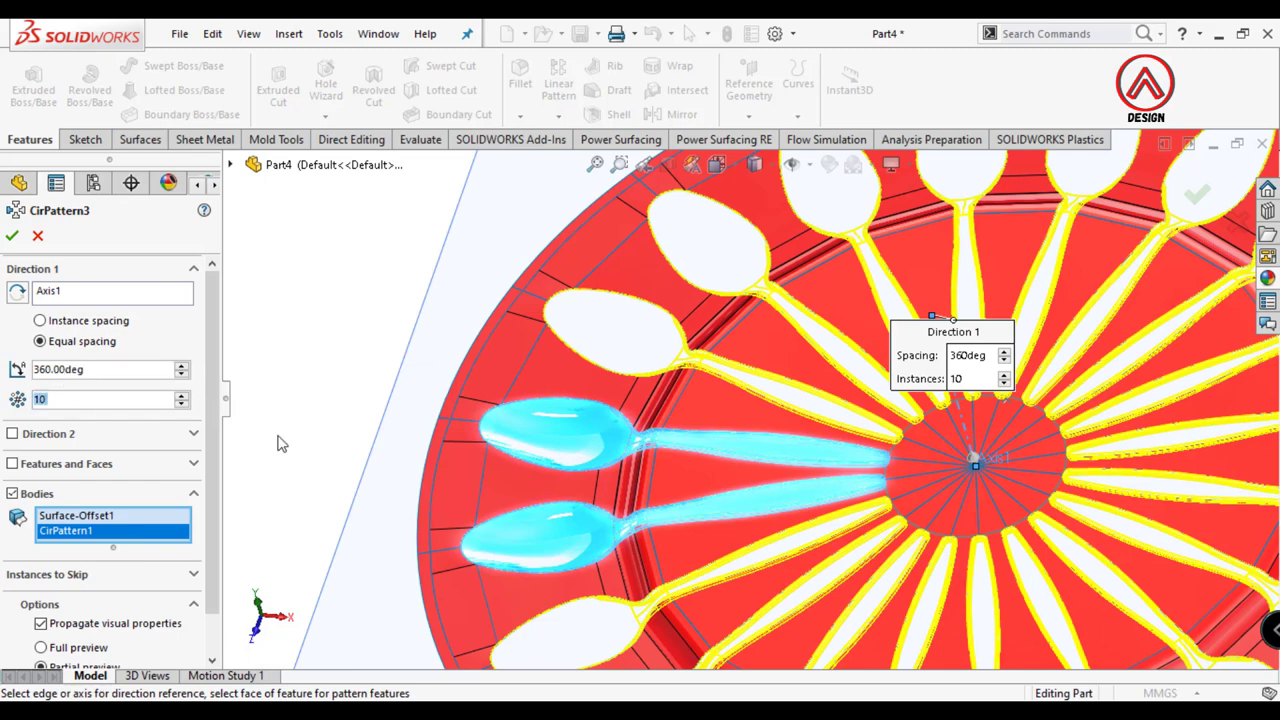
type("f")
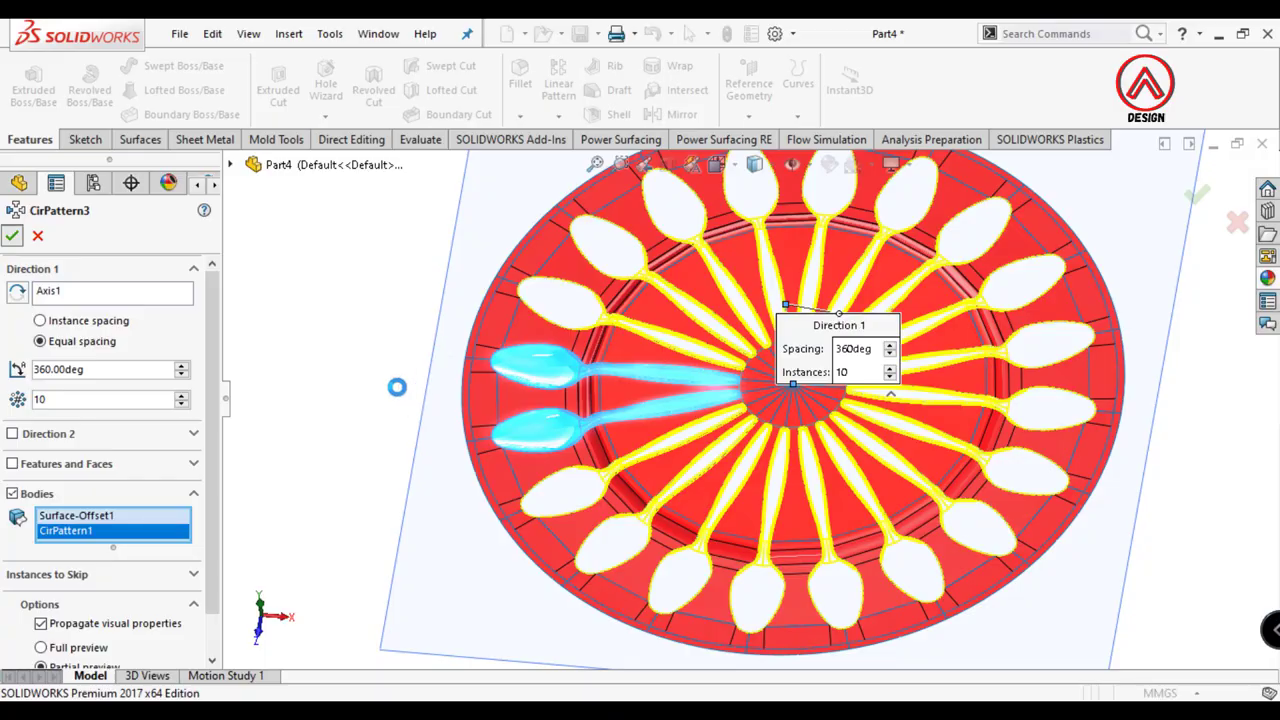
Step: Orbit to inspect the patterned spoons, then switch to the Top view
mouse_move(820, 430)
middle_mouse_down()
mouse_move(995, 449)
mouse_move(820, 385)
middle_mouse_up()
scroll(820, 385, "down", 3)
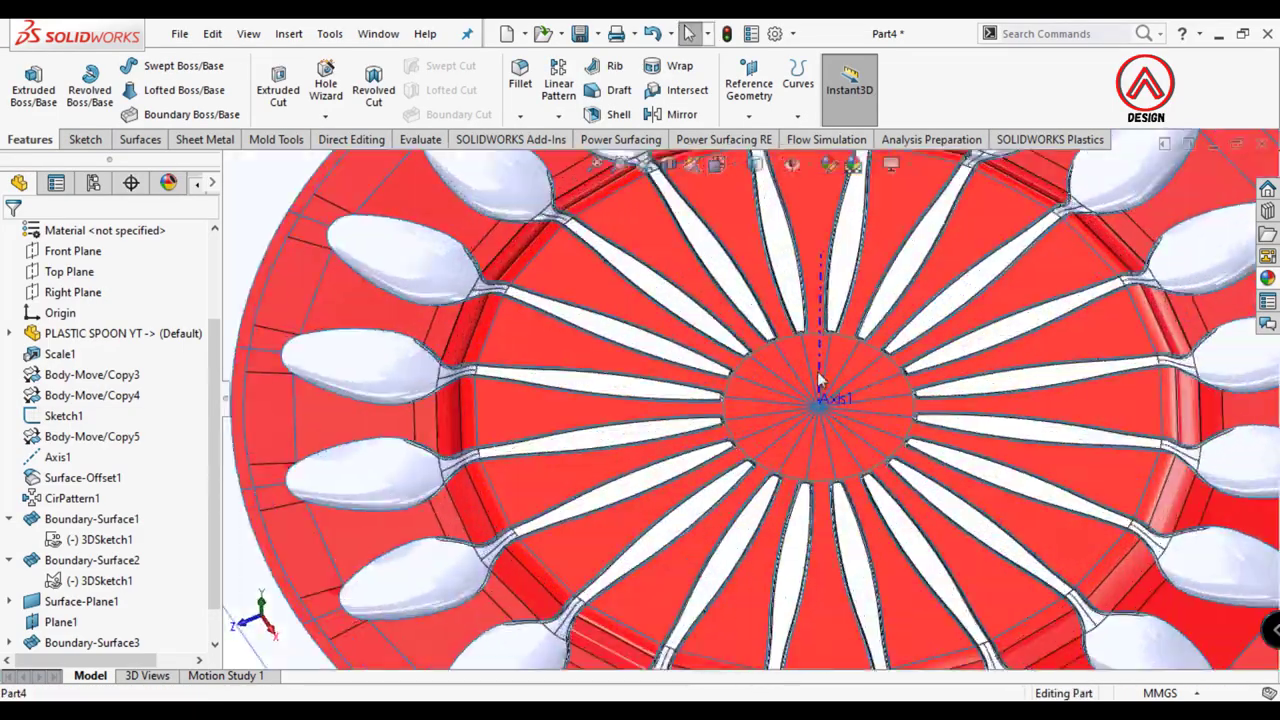
scroll(818, 383, "down", 2)
scroll(797, 362, "up", 4)
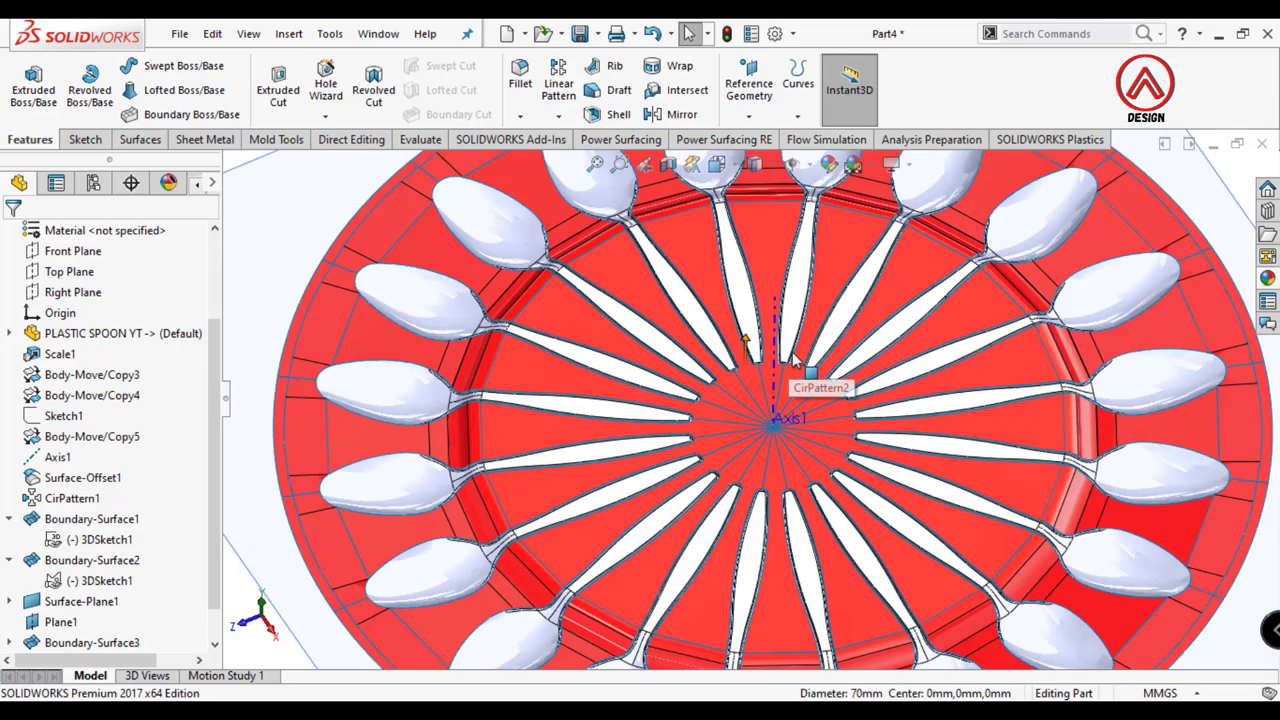
key("f")
left_click(754, 164)
left_click(745, 213)
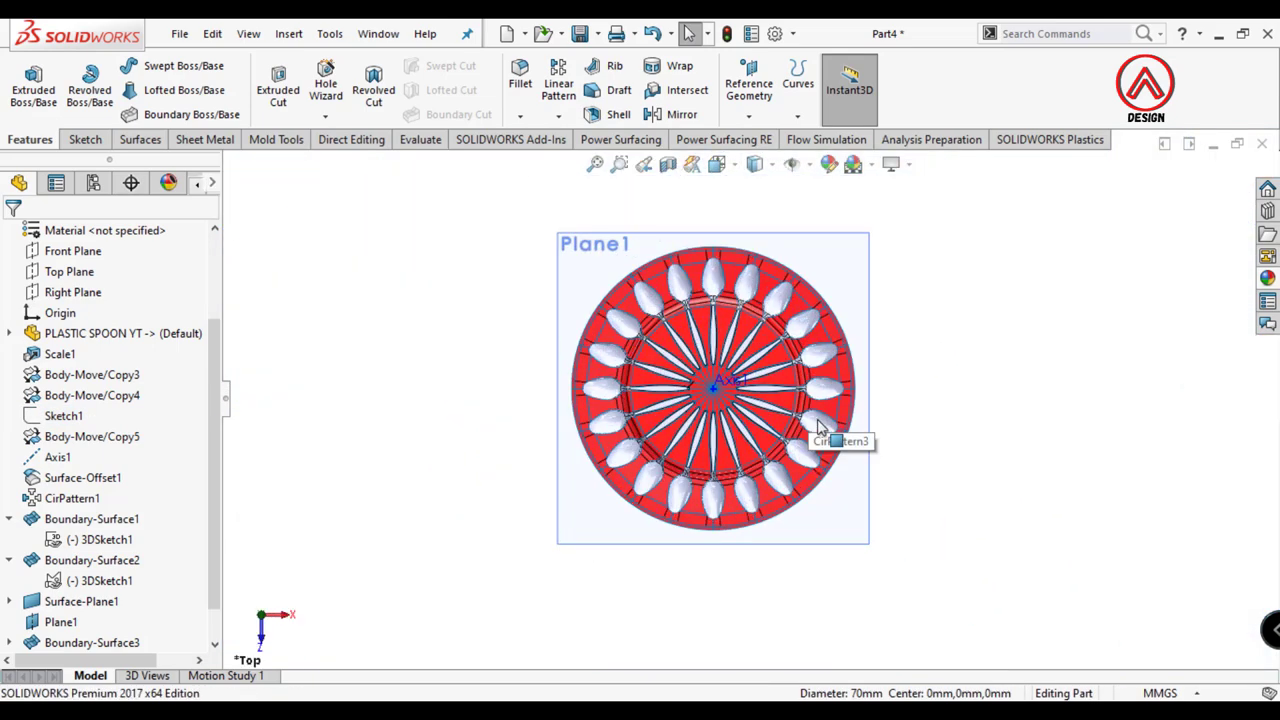
Step: Select Plane1 and check the plate edge-on before returning to the Top view
left_click(563, 262)
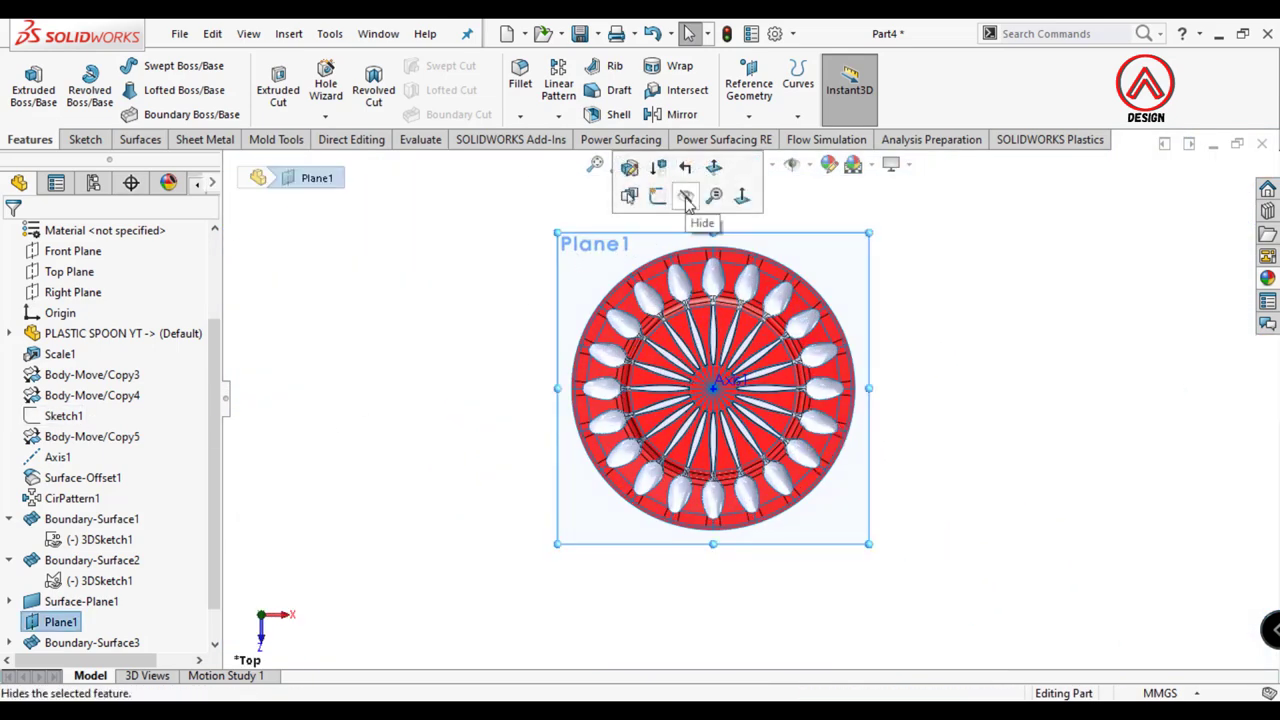
scroll(586, 386, "down", 3)
scroll(600, 410, "up", 3)
scroll(686, 443, "down", 3)
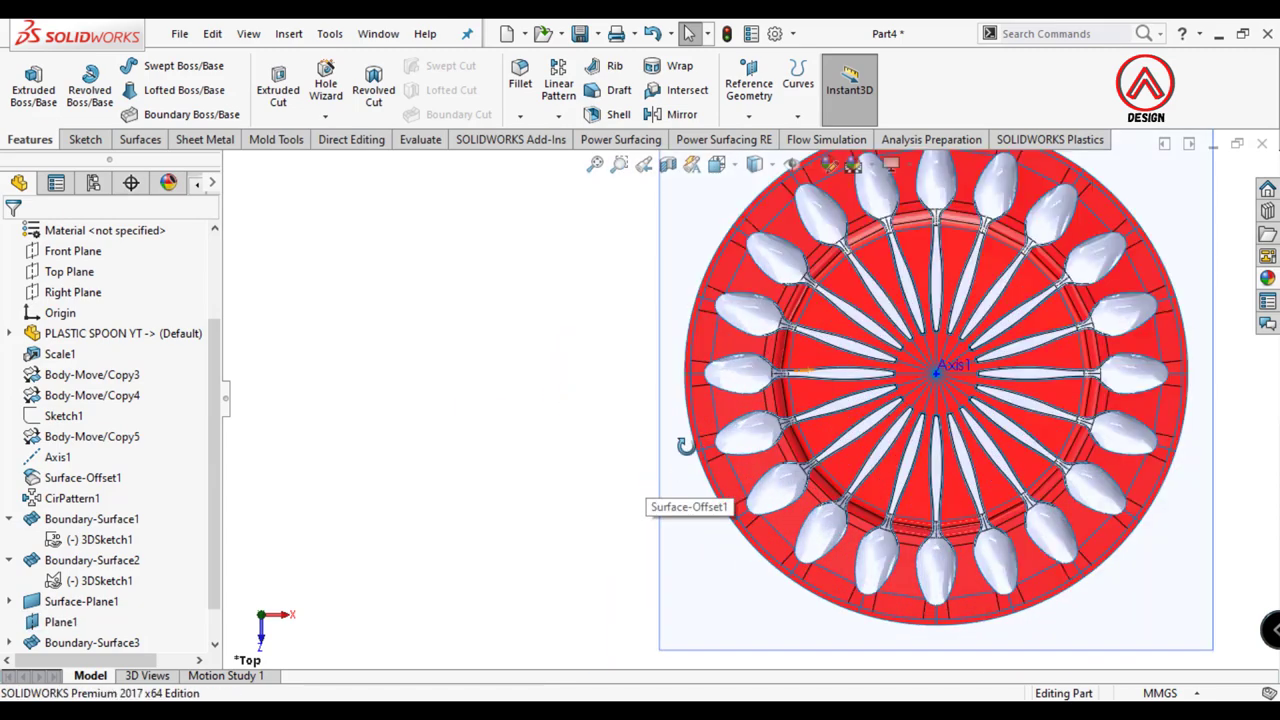
mouse_move(686, 443)
middle_mouse_down()
mouse_move(762, 325)
mouse_move(660, 346)
middle_mouse_up()
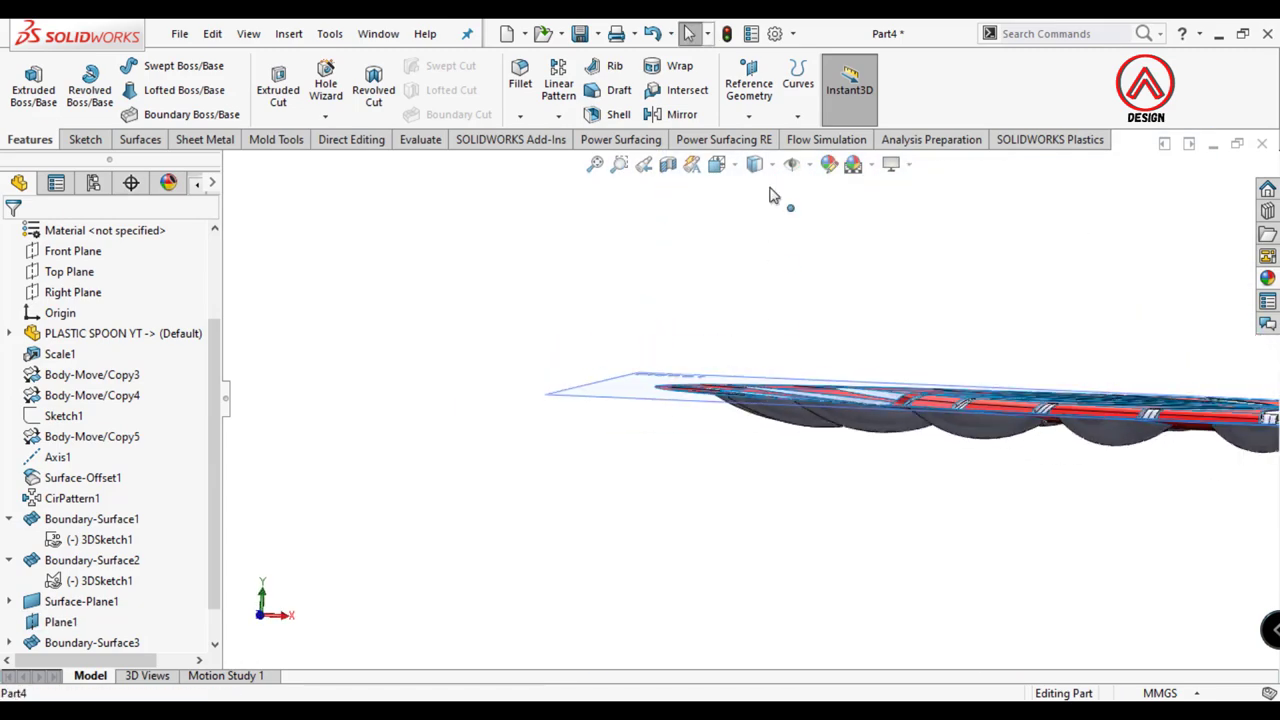
left_click(724, 168)
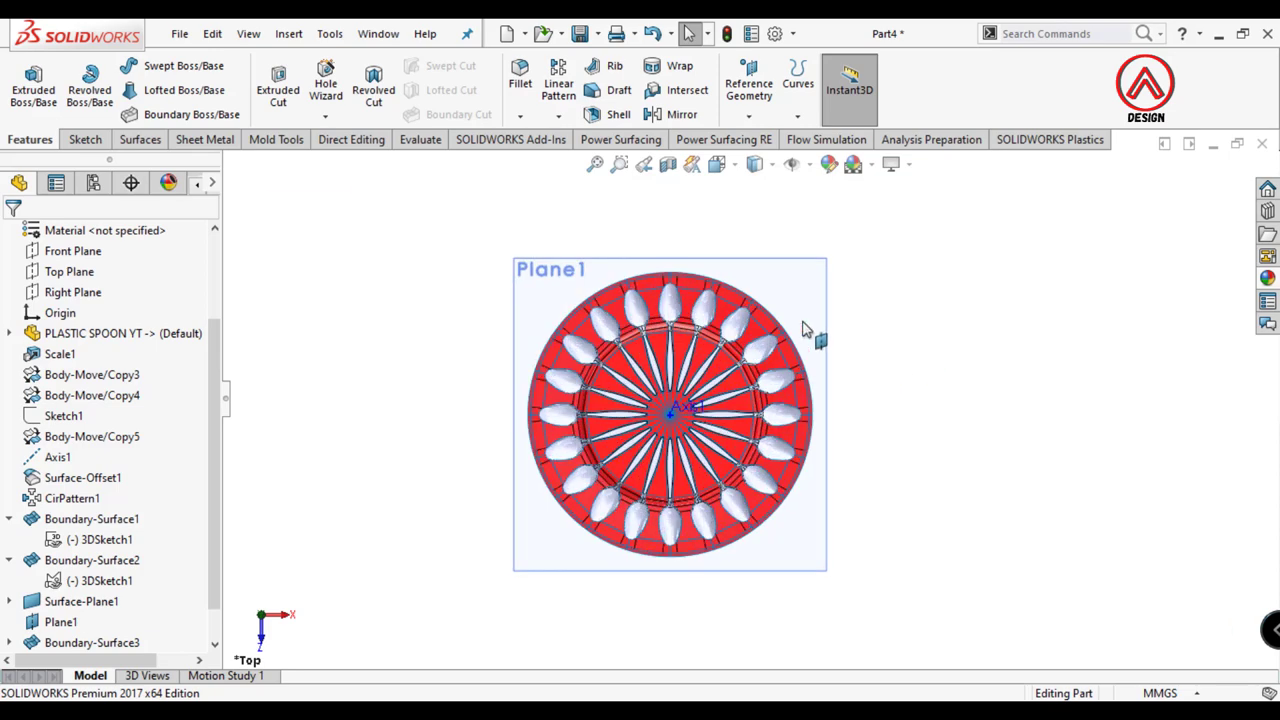
Step: Start a sketch on Plane1 and draw a centre rectangle enclosing the plate
left_click(85, 139)
left_click(25, 82)
left_click(122, 89)
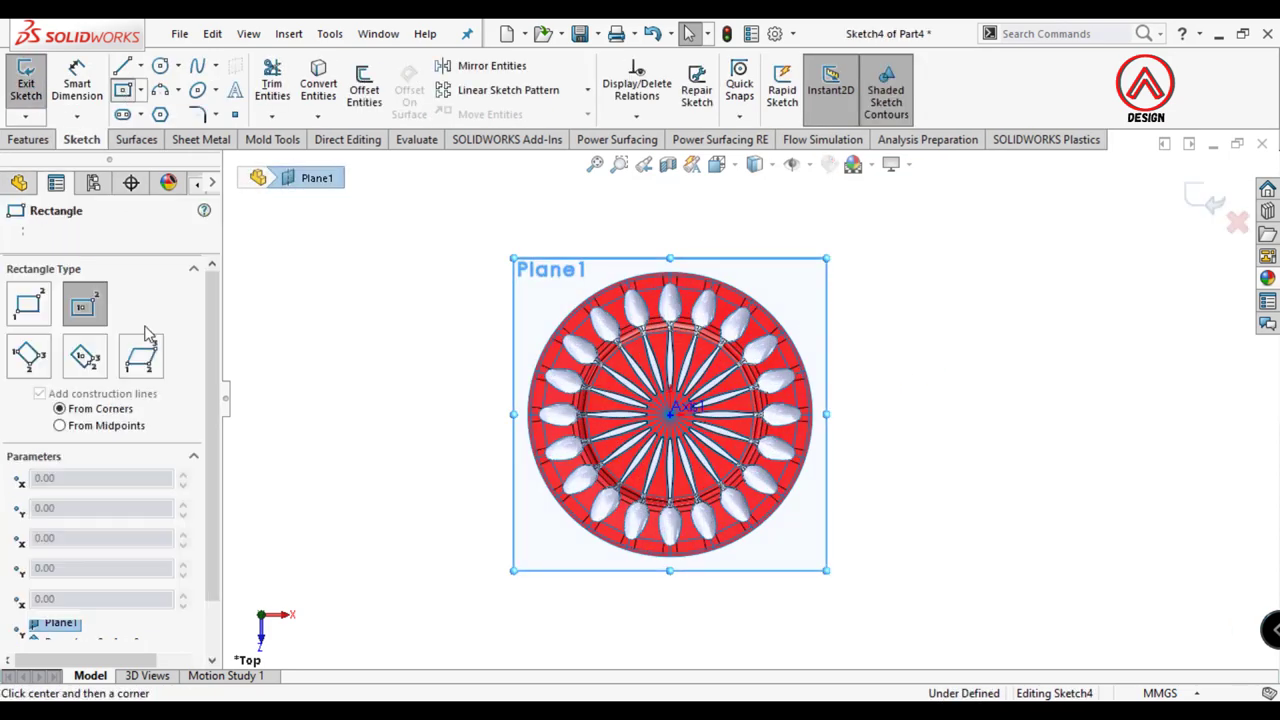
left_click(670, 413)
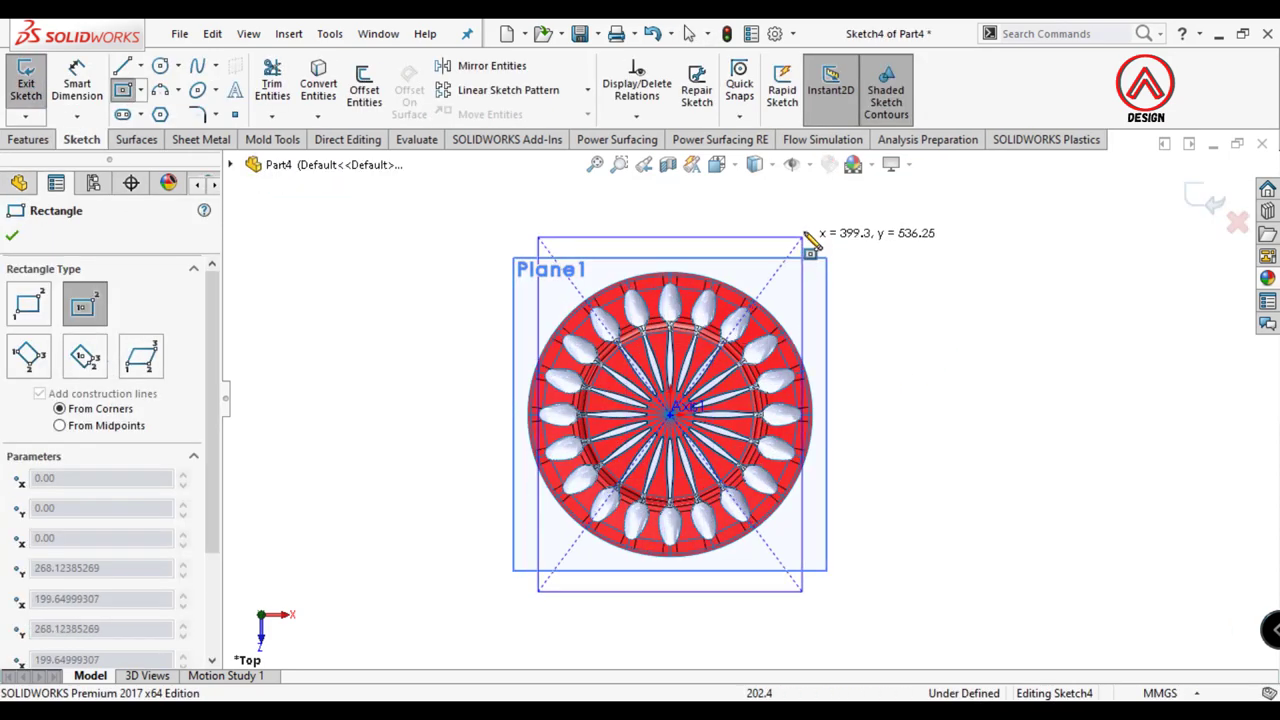
left_click(834, 214)
key("Escape")
Step: Dimension the rectangle 470 wide by 500 high
scroll(735, 333, "up", 2)
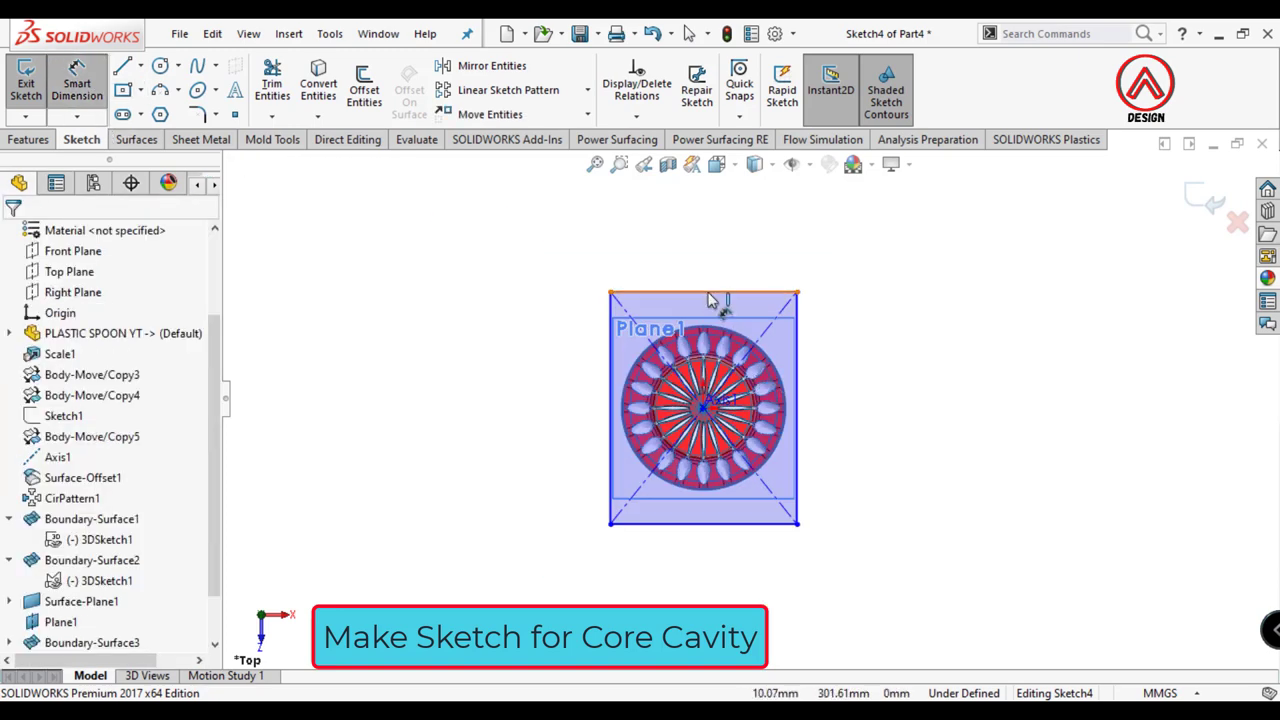
left_click(708, 297)
left_click(720, 265)
type("470")
key("Return")
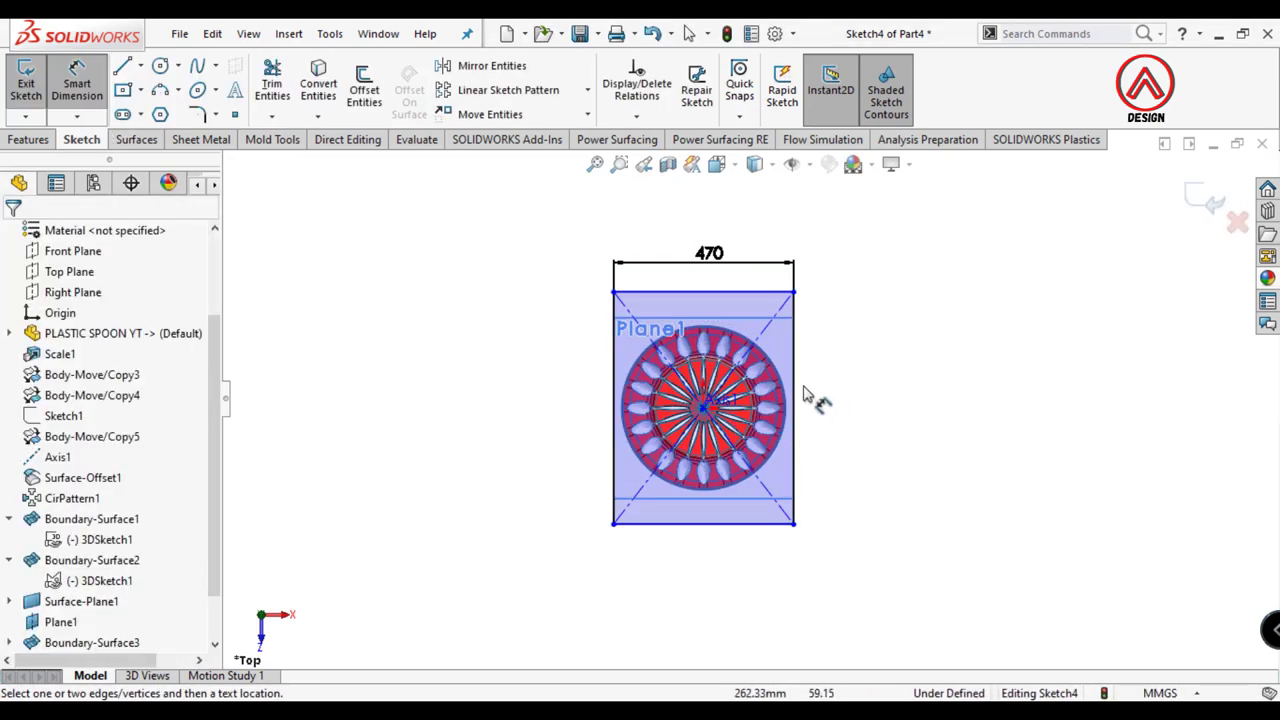
left_click(796, 395)
left_click(878, 415)
key("Return")
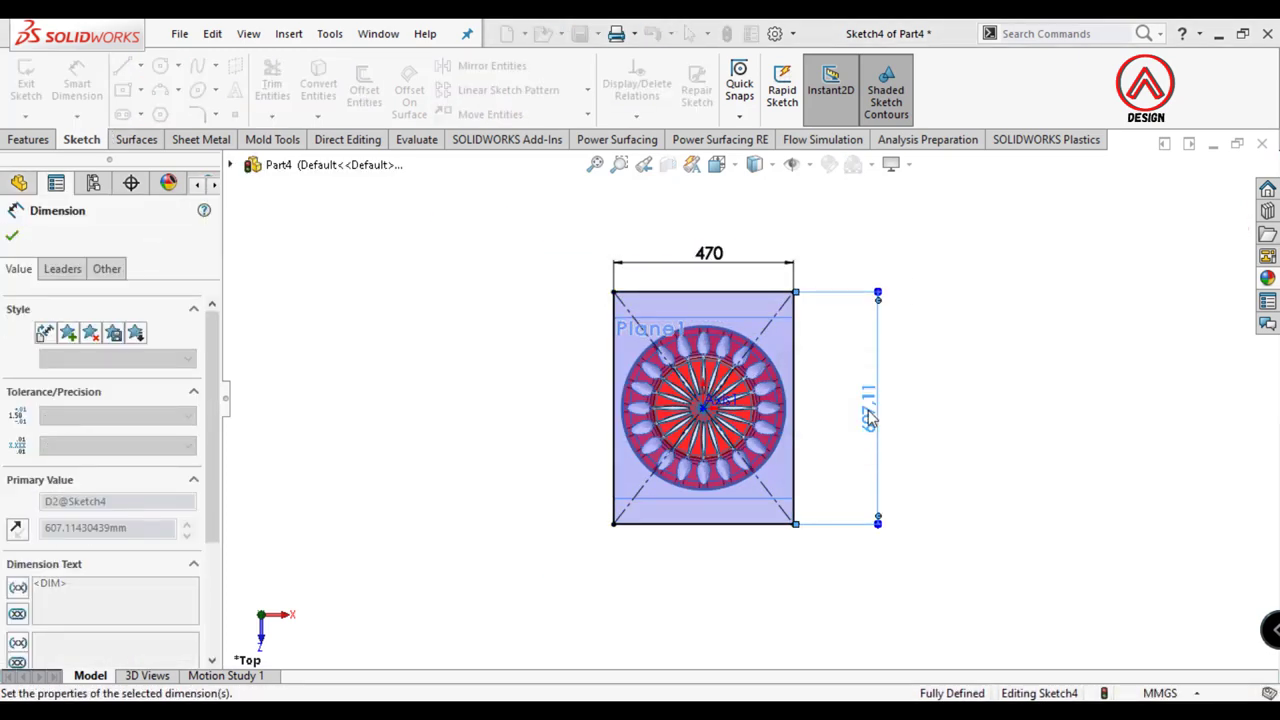
left_click(886, 606)
Step: Draw a circle centred on the plate with its edge on the rim
scroll(775, 480, "up", 2)
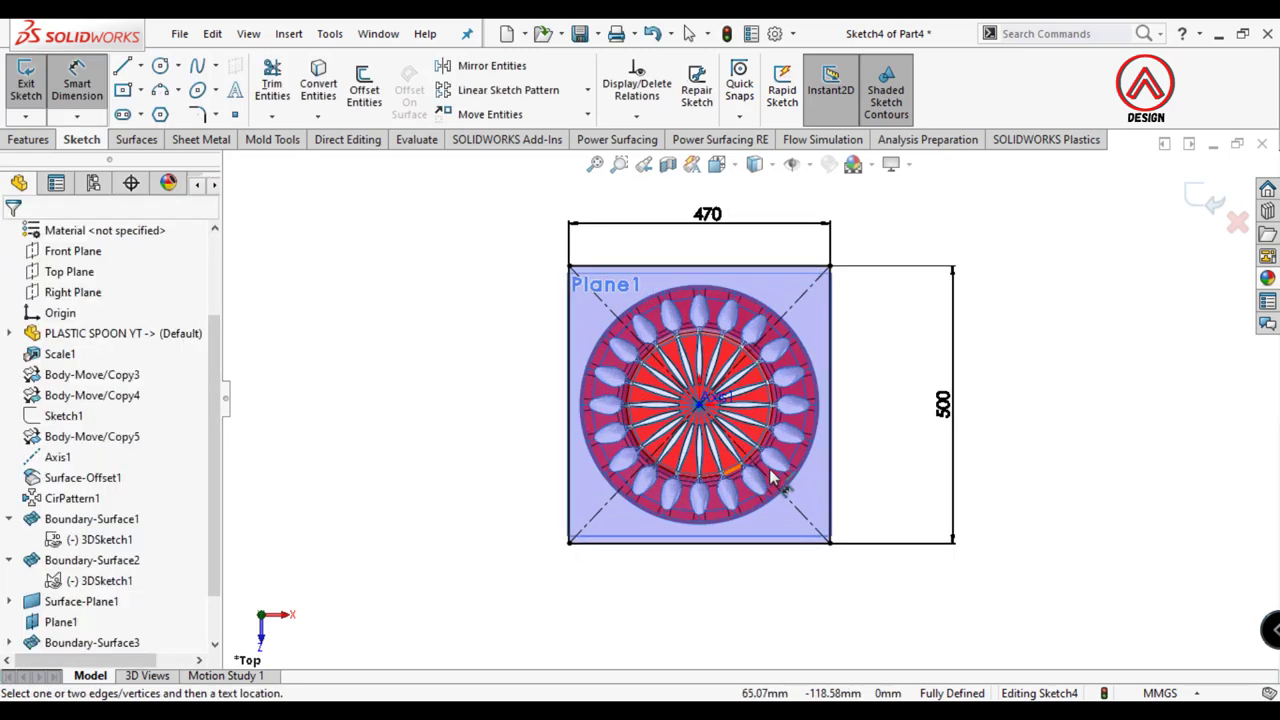
left_click(160, 65)
scroll(700, 300, "up", 2)
scroll(457, 448, "up", 2)
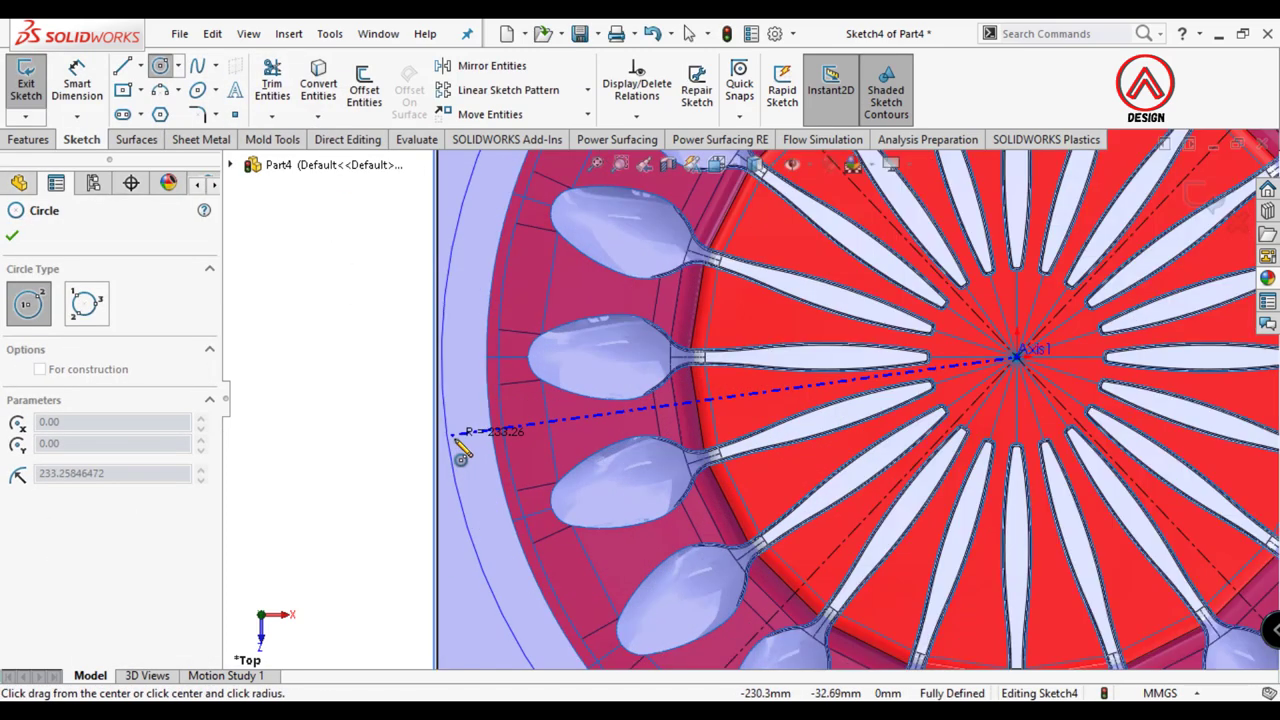
left_click(497, 448)
left_click(12, 236)
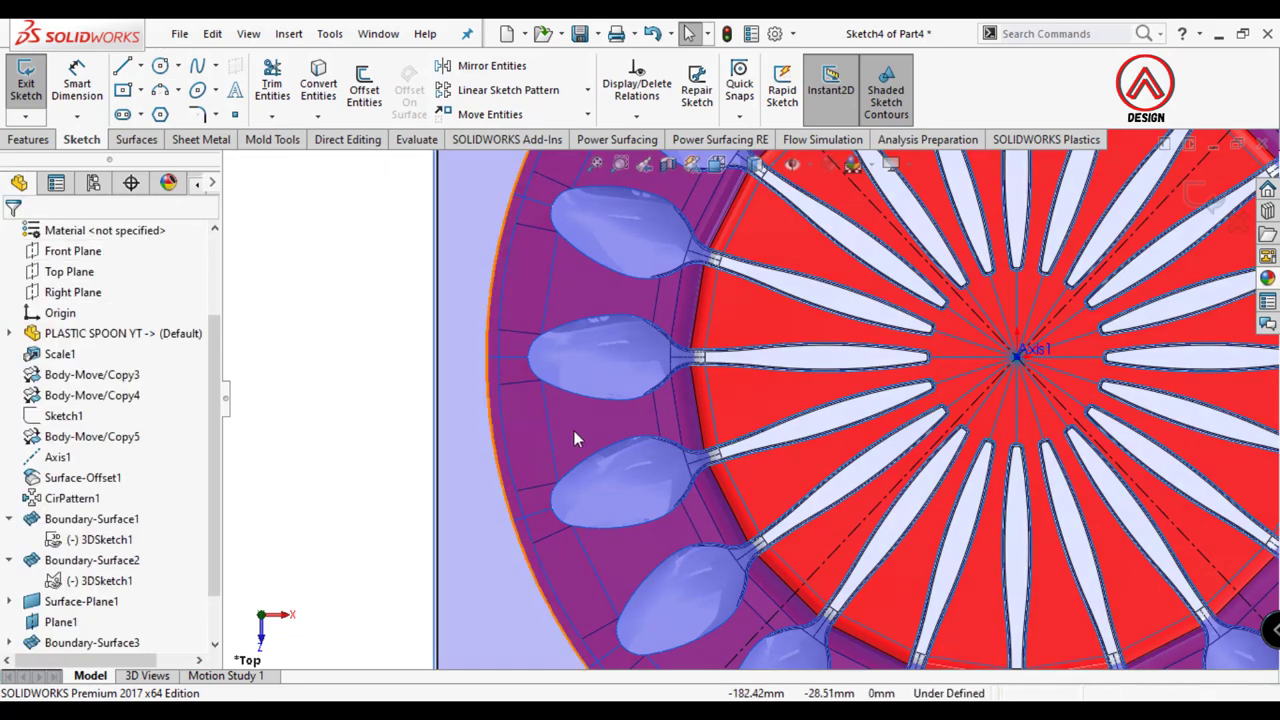
Step: Give the circle a Ø430 diameter dimension
key("f")
key("d")
left_click(614, 487)
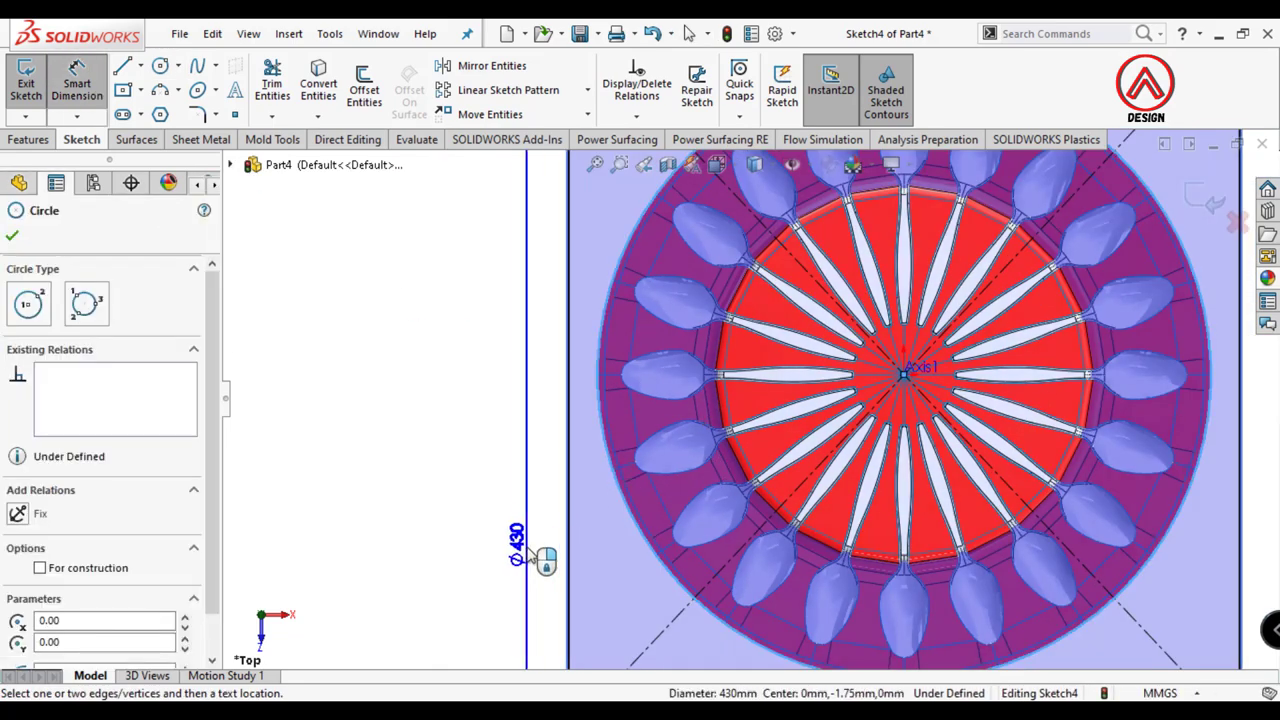
scroll(643, 294, "down", 5)
left_click(527, 281)
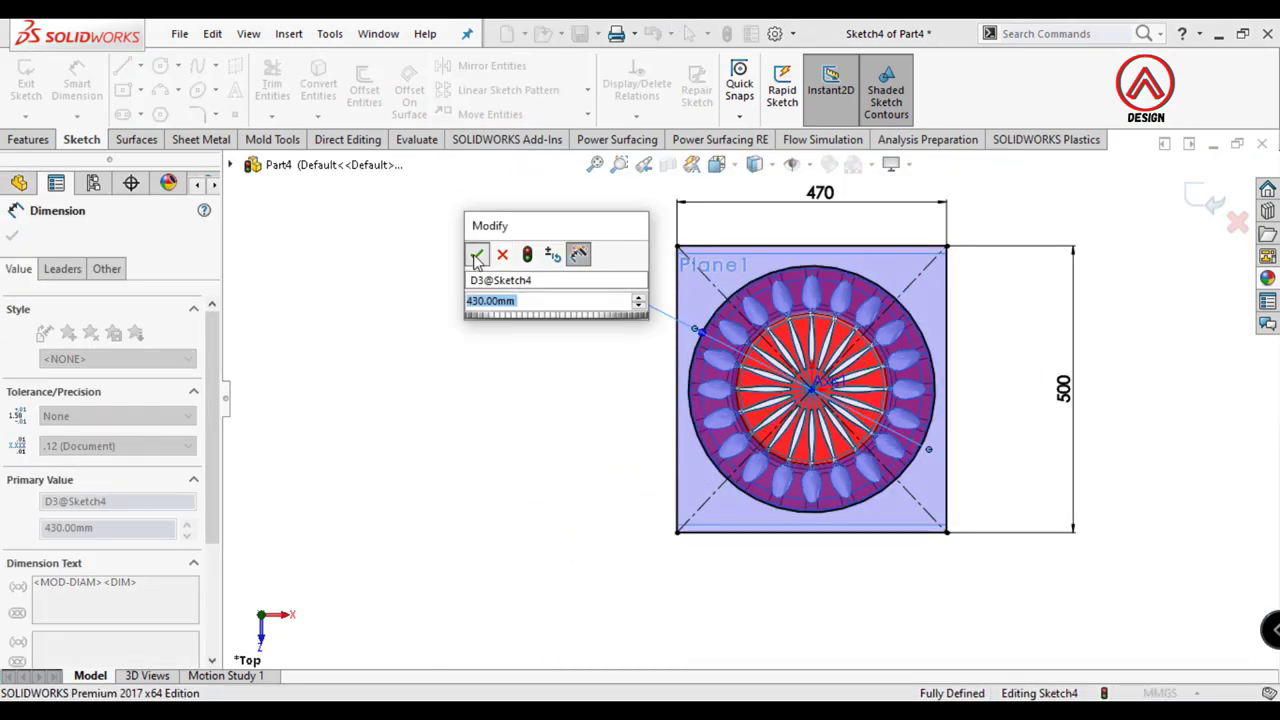
left_click(477, 254)
scroll(1078, 409, "up", 3)
left_click(140, 141)
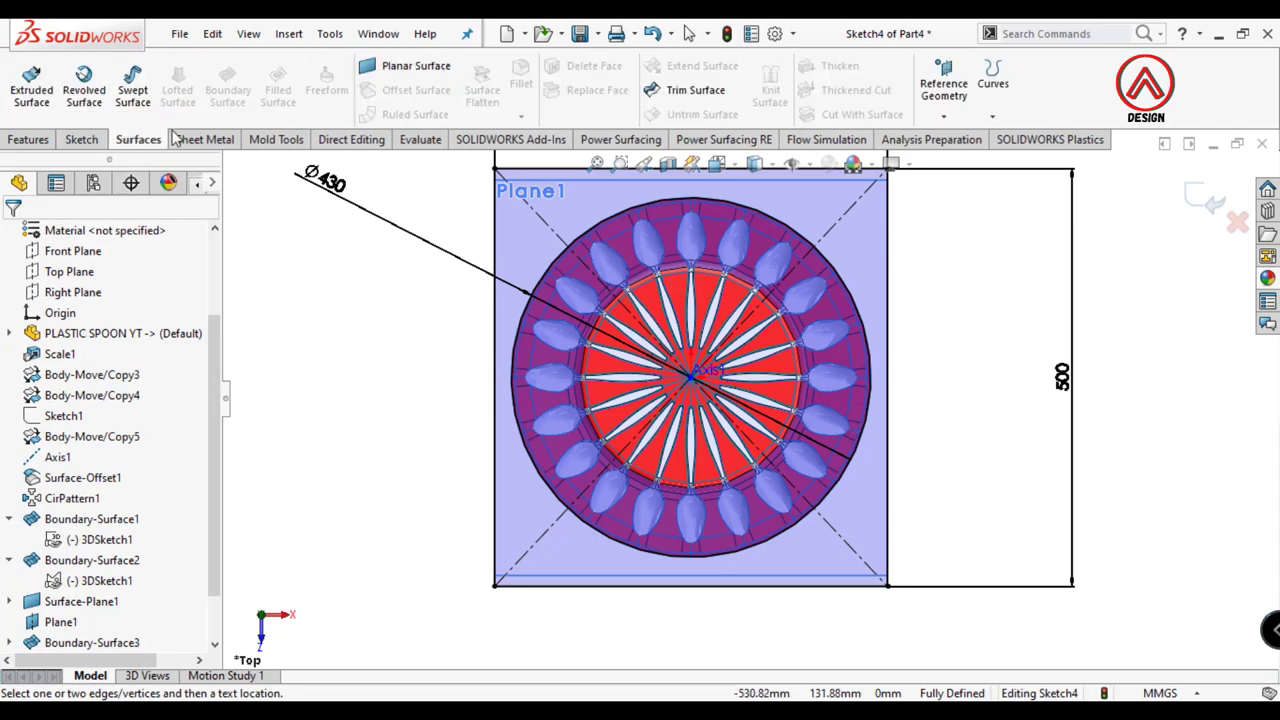
left_click(384, 70)
Step: Confirm the planar surface filling Sketch4 and select Sketch4 in the tree
left_click(12, 236)
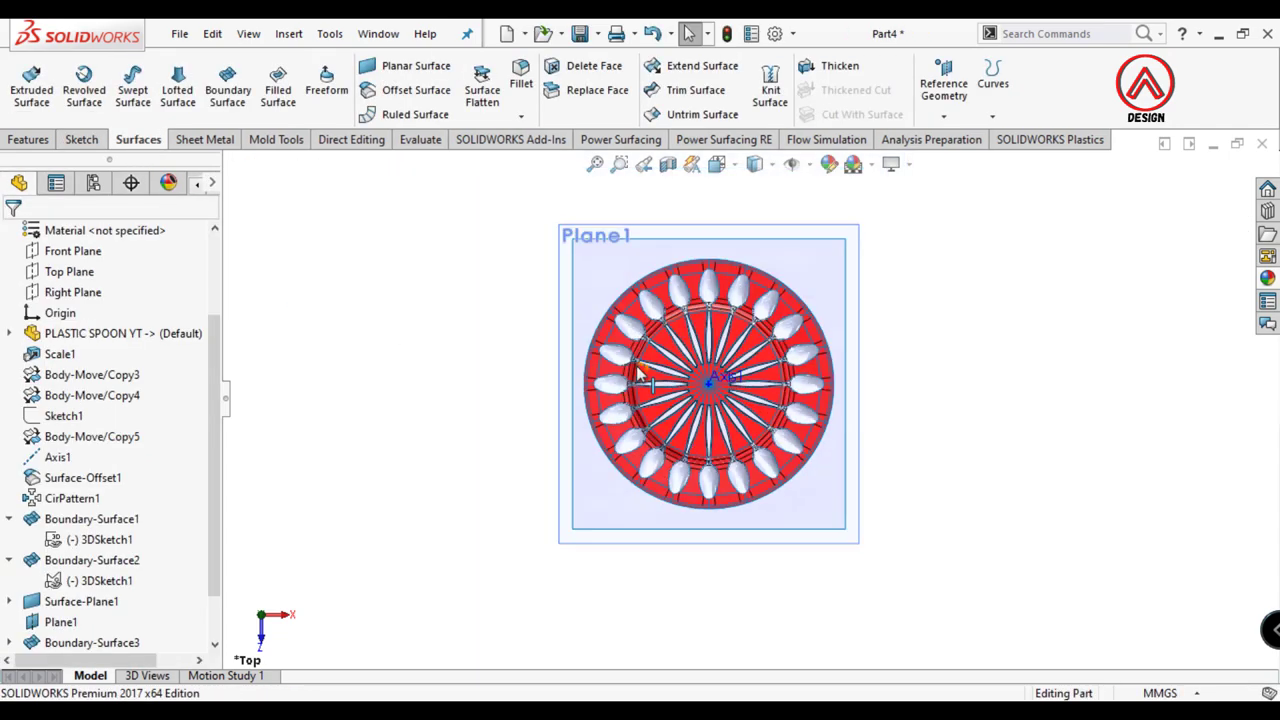
mouse_move(409, 340)
middle_mouse_down()
mouse_move(562, 242)
mouse_move(889, 380)
middle_mouse_up()
scroll(12, 648, "down", 1)
left_click(9, 643)
left_click(85, 642)
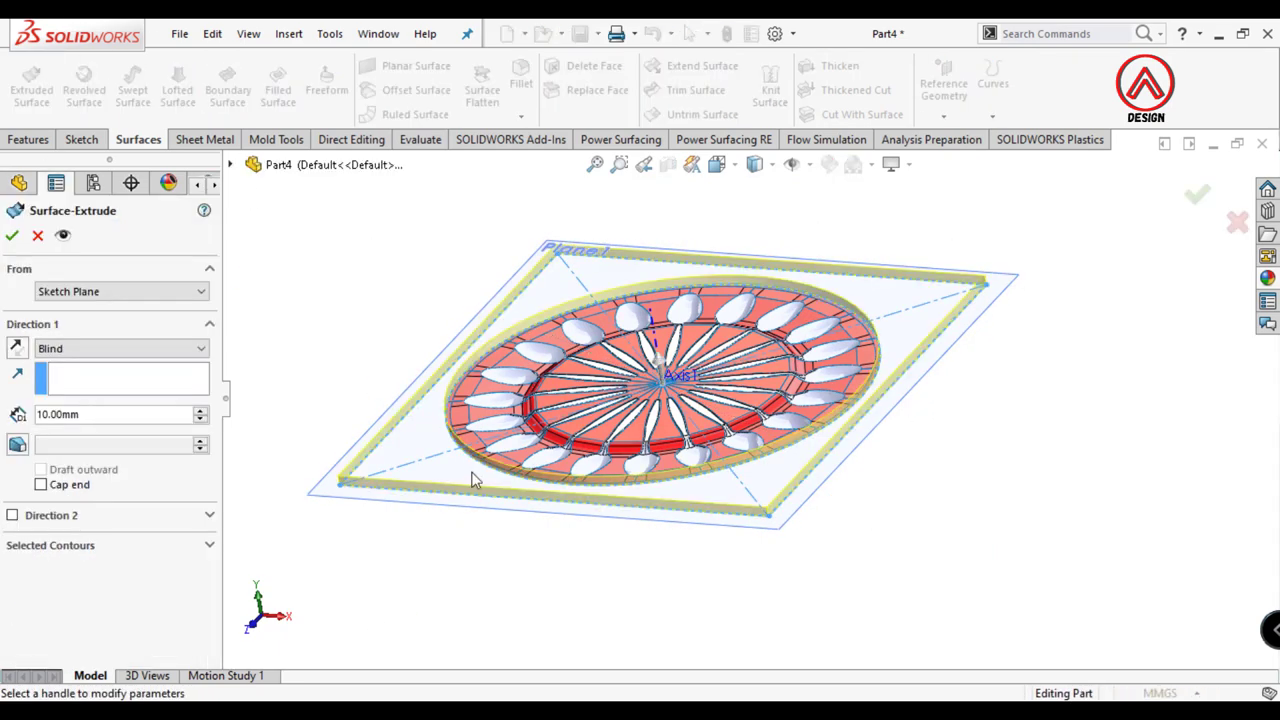
key("Escape")
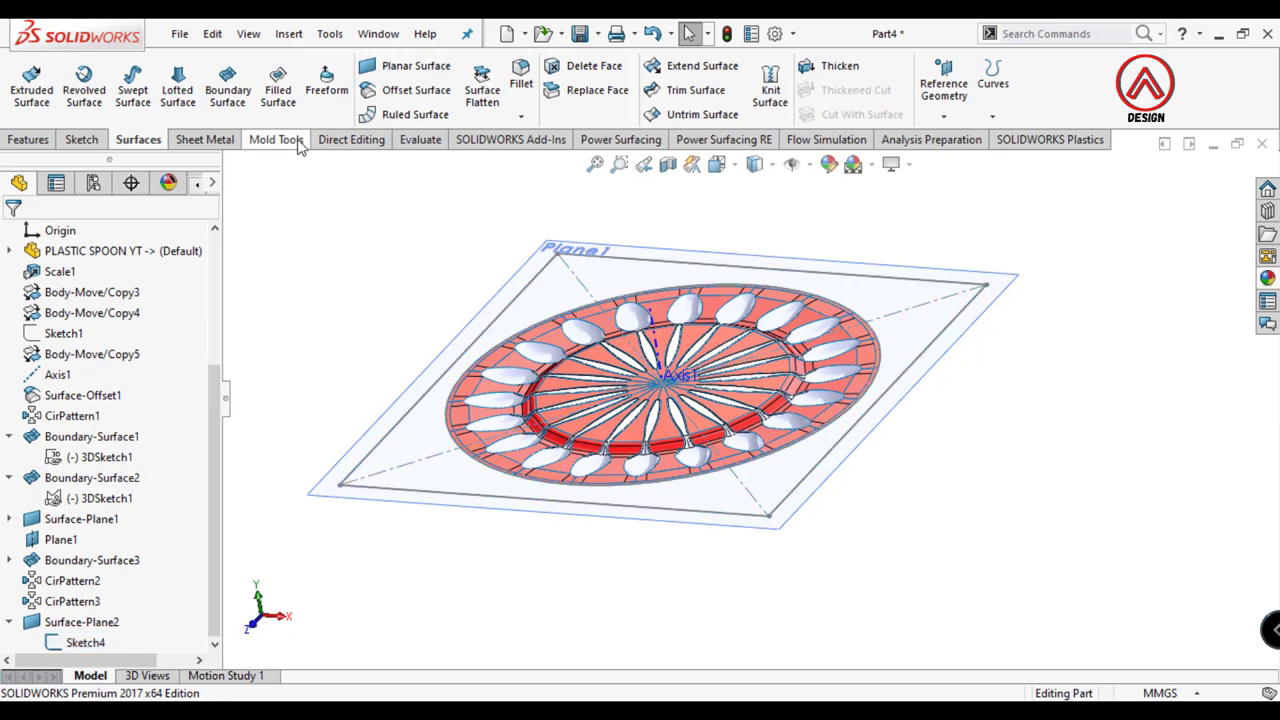
Step: Extrude the rectangle outline as a surface 65 mm deep
left_click(31, 88)
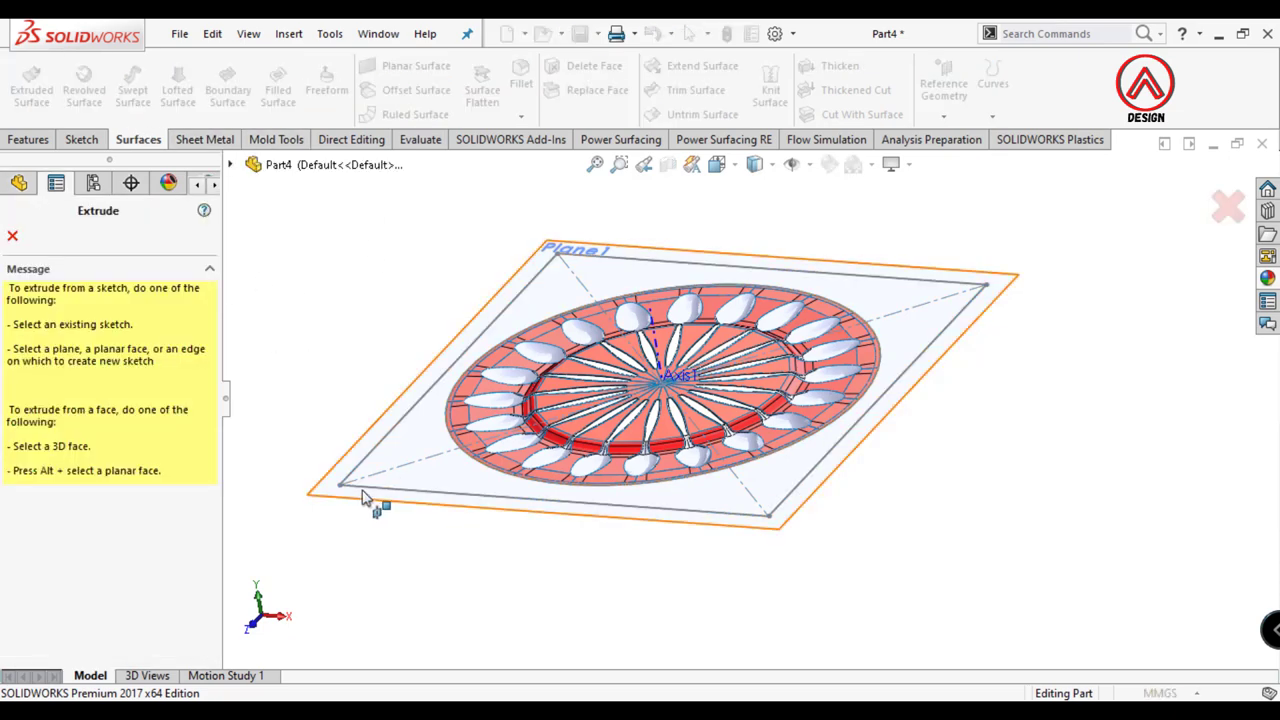
left_click(410, 490)
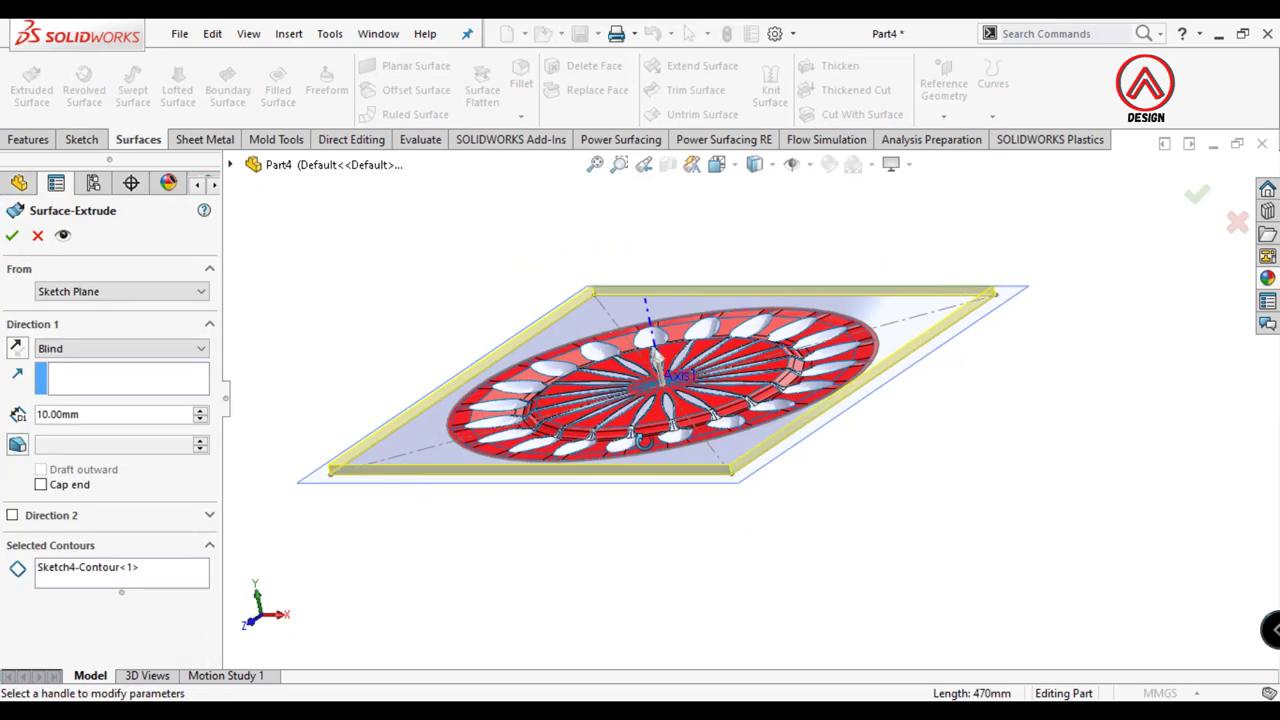
left_click_drag(665, 395, 710, 558)
left_click(710, 558)
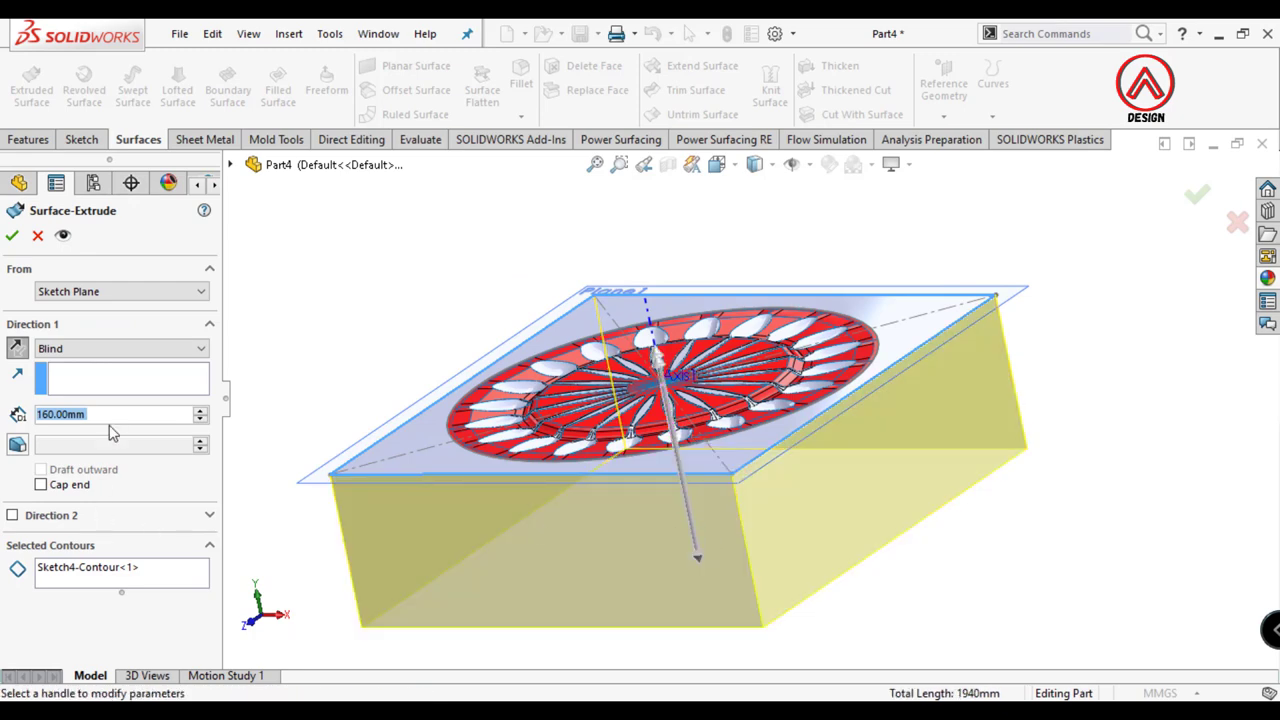
type("65")
key("Return")
left_click(11, 237)
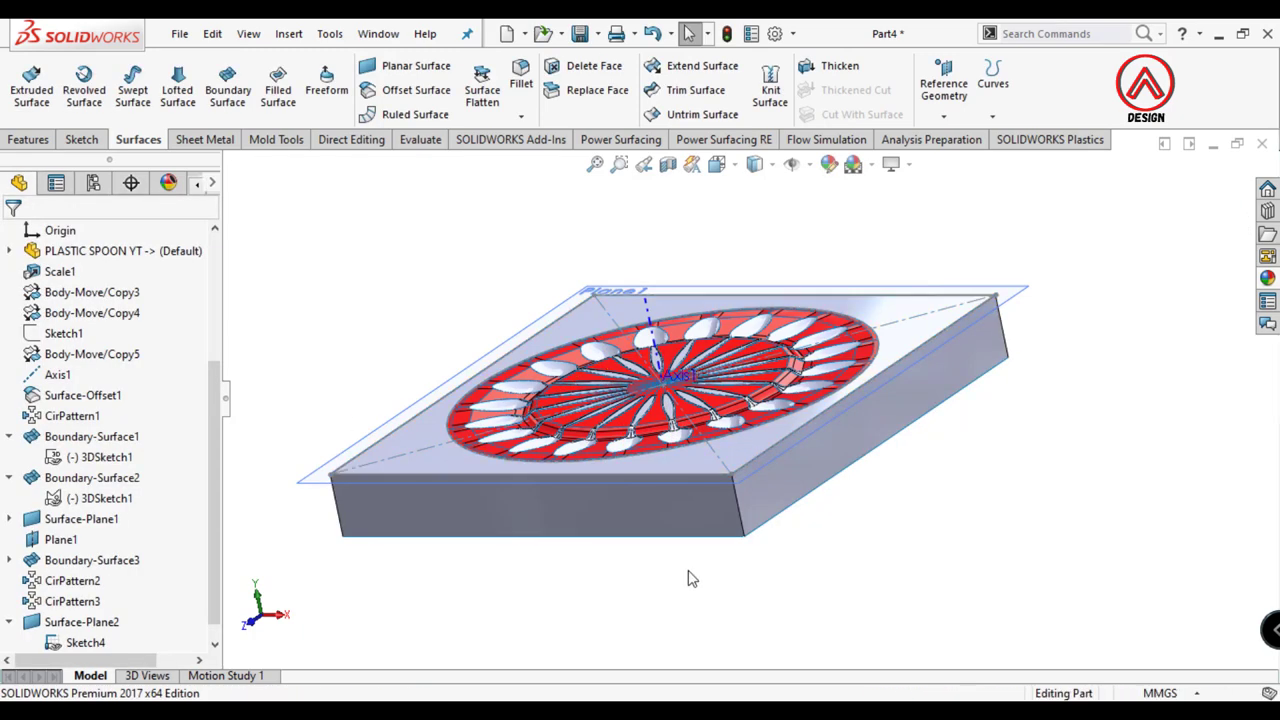
Step: Cap the bottom with a planar surface bounded by the four bottom edges
middle_click_drag(724, 167, 717, 338)
left_click(415, 78)
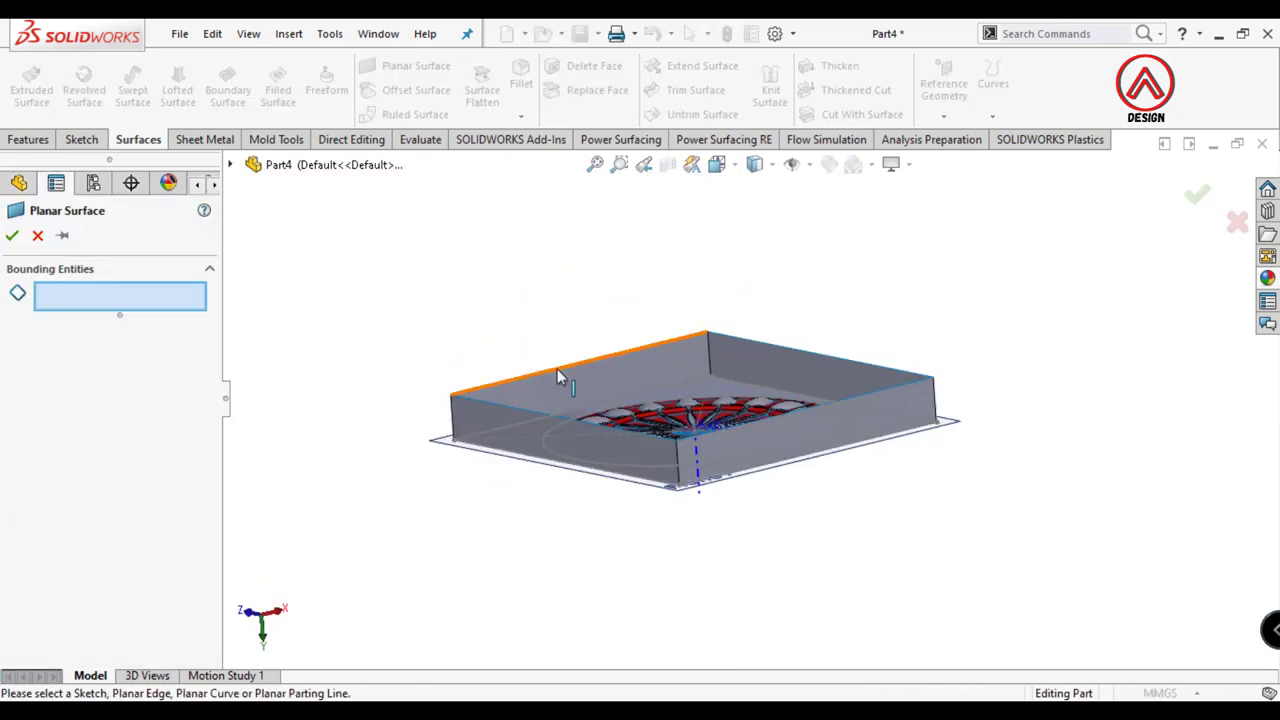
left_click(557, 369)
left_click(509, 407)
left_click(890, 398)
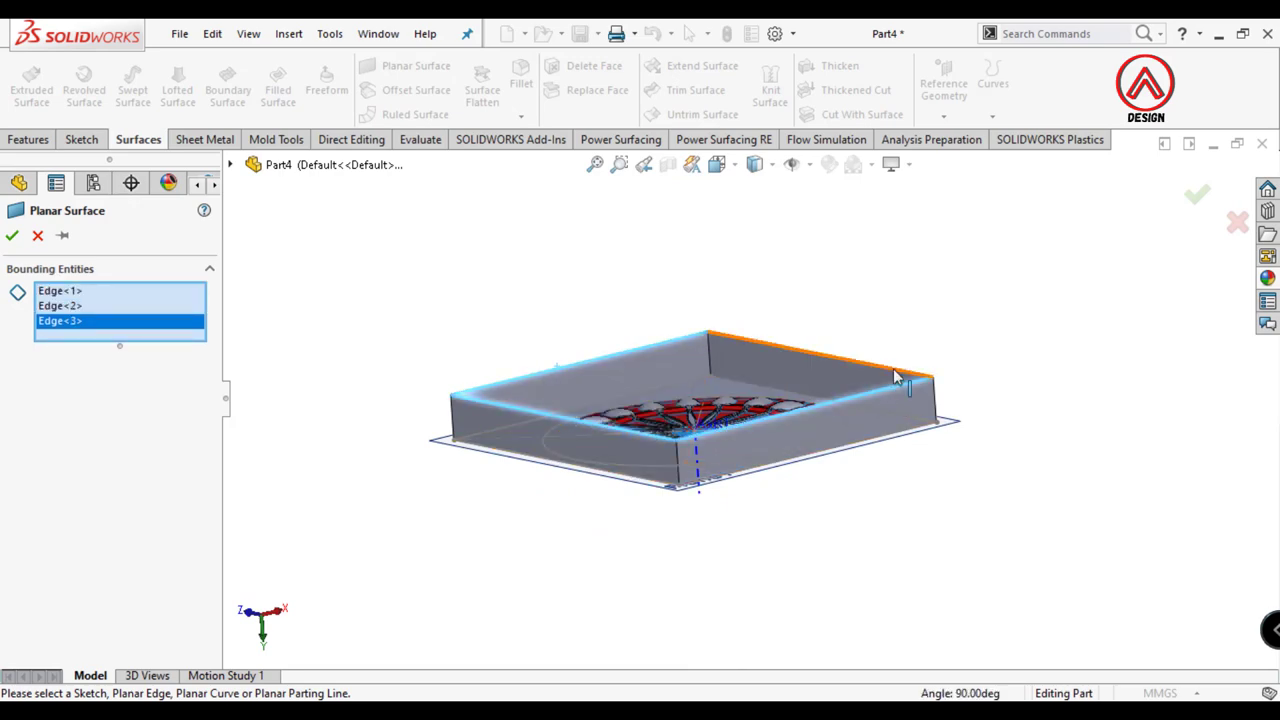
left_click(850, 352)
left_click(11, 235)
Step: Hide Sketch4 and Plane1
mouse_move(614, 266)
middle_mouse_down()
mouse_move(781, 372)
mouse_move(720, 340)
middle_mouse_up()
left_click(826, 354)
left_click(918, 313)
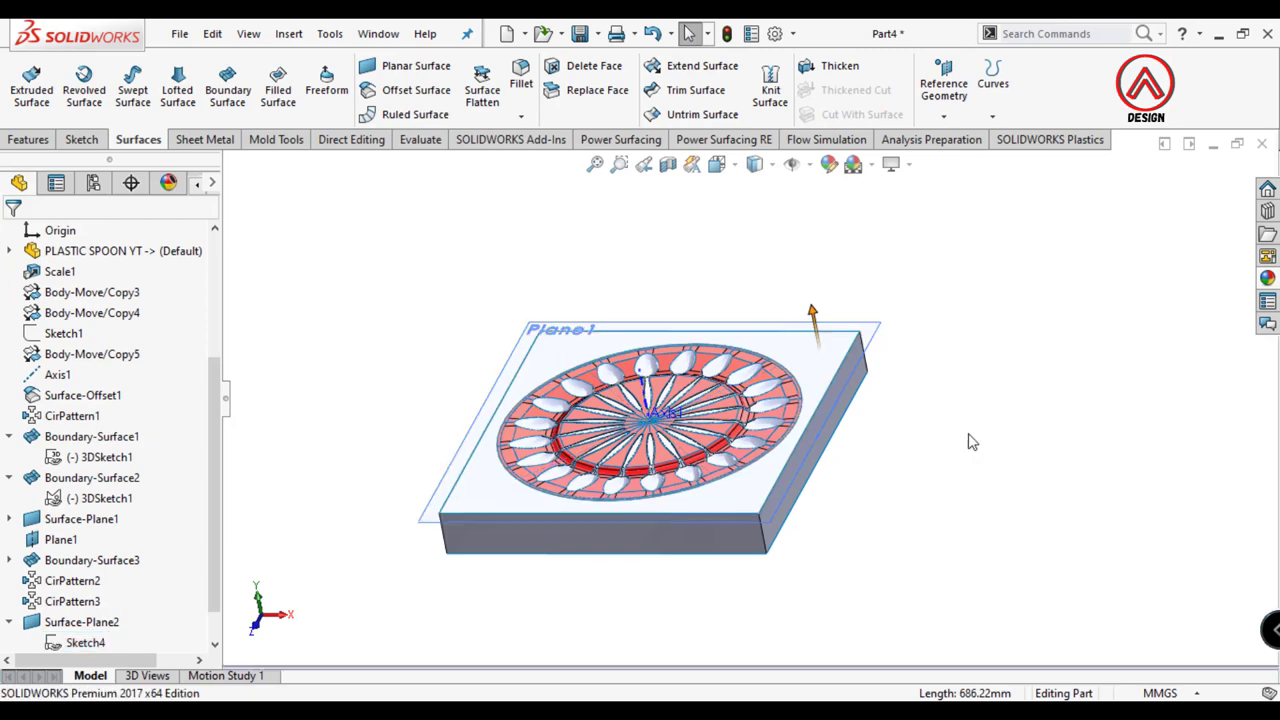
scroll(812, 436, "up", 2)
left_click(790, 330)
left_click(897, 259)
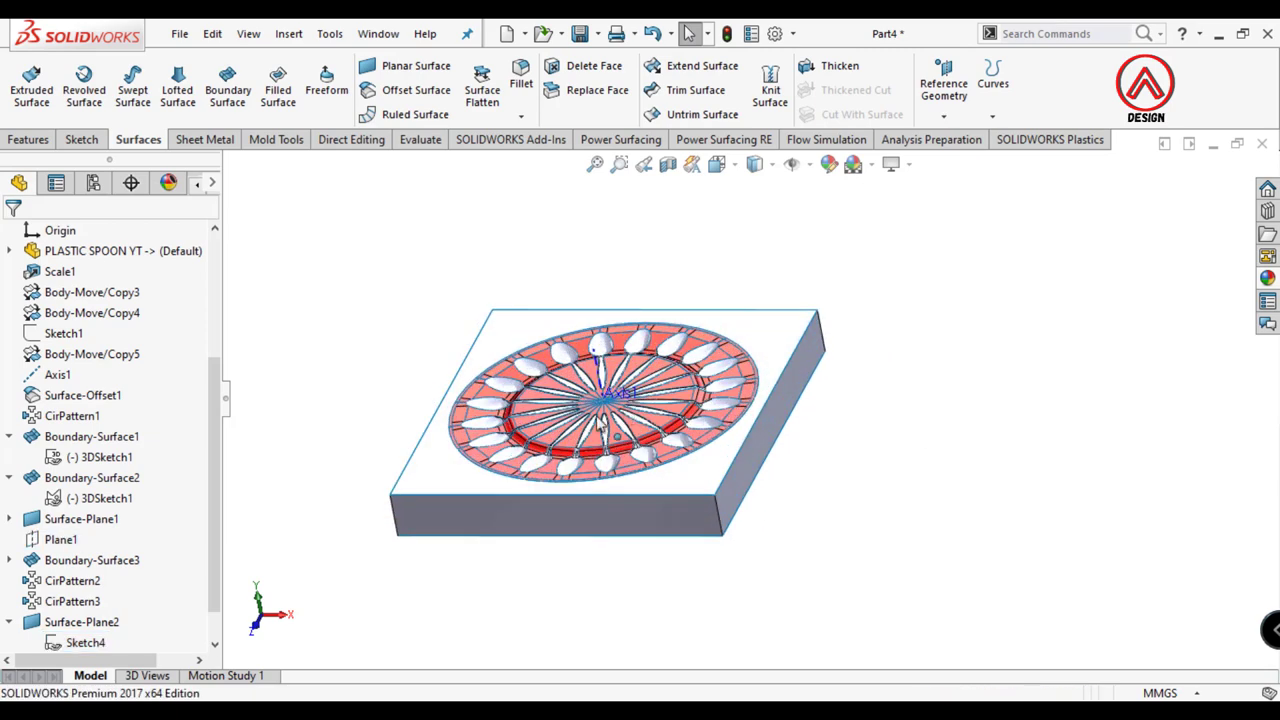
middle_click_drag(897, 280, 840, 240)
Step: Box-select all mould surfaces in Knit Surface and create a solid block
left_click(770, 95)
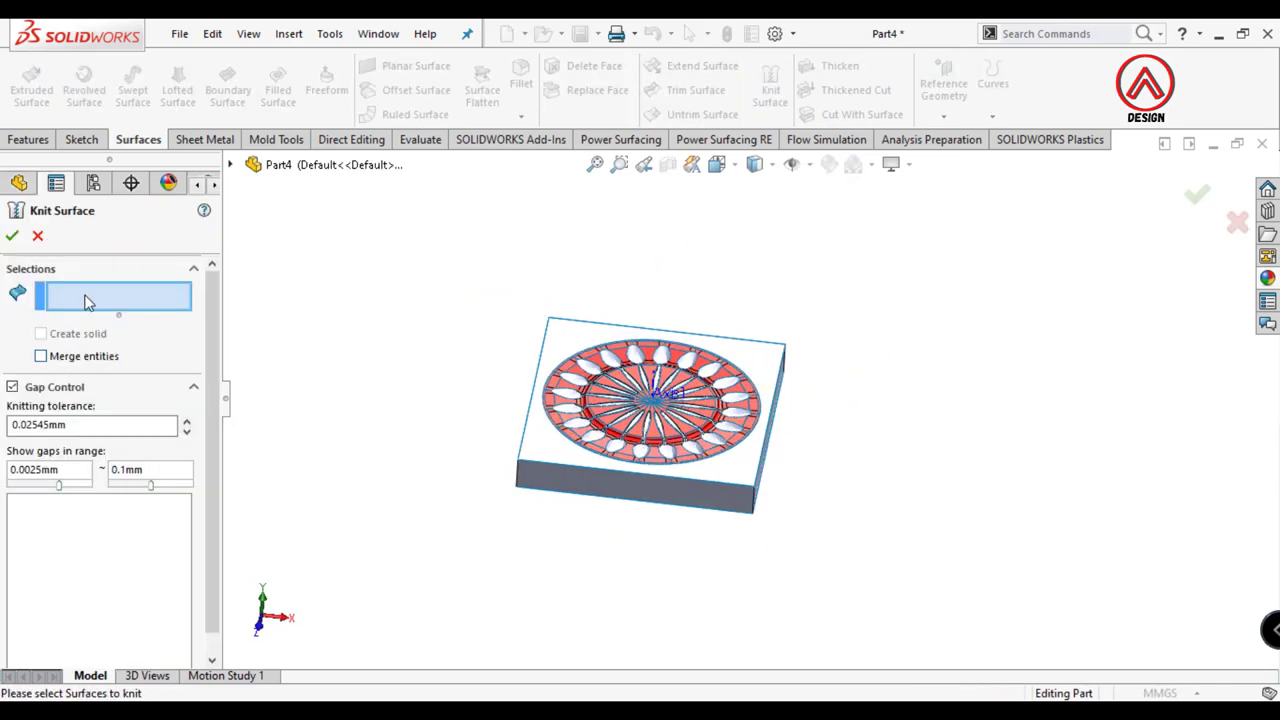
left_click_drag(558, 530, 437, 566)
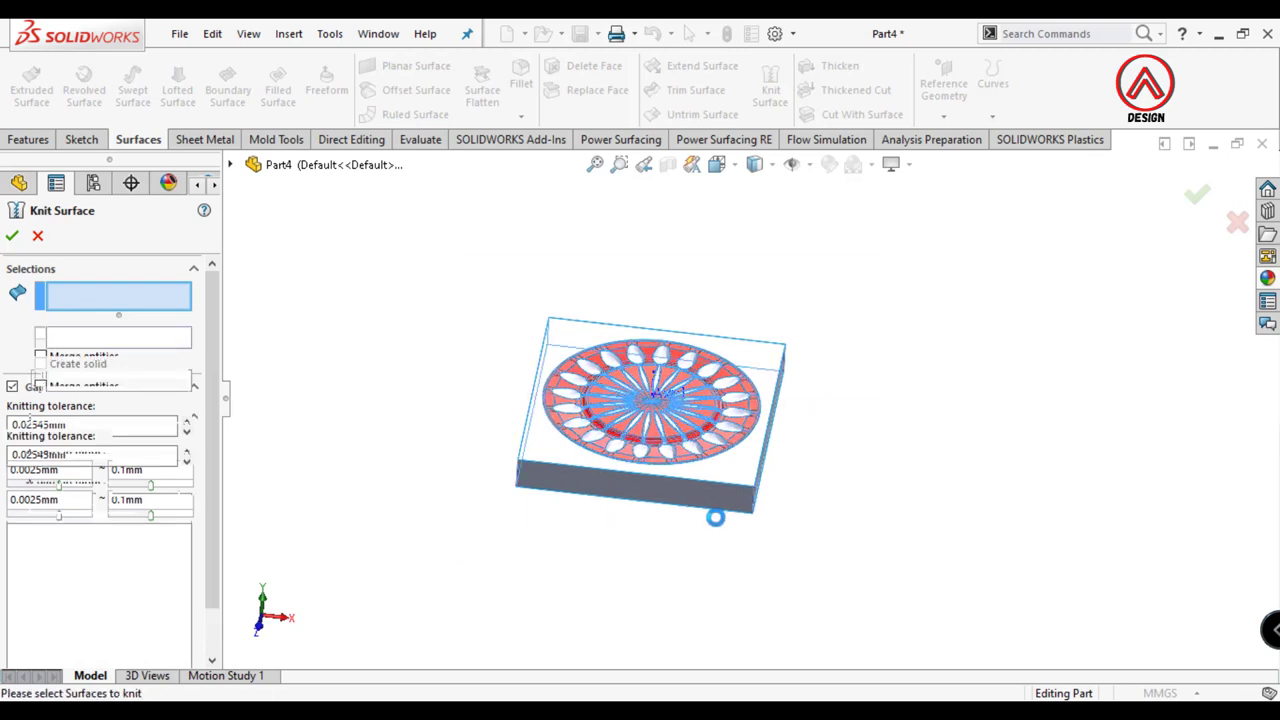
left_click_drag(211, 450, 214, 592)
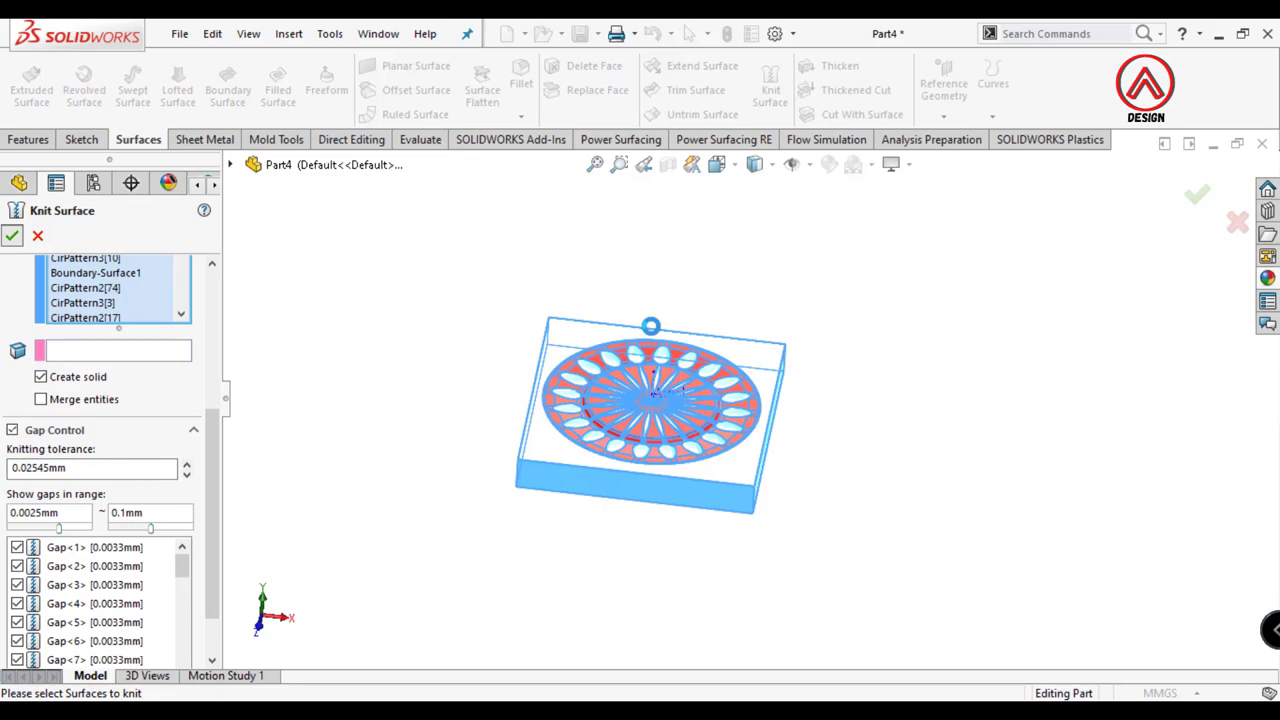
key("Return")
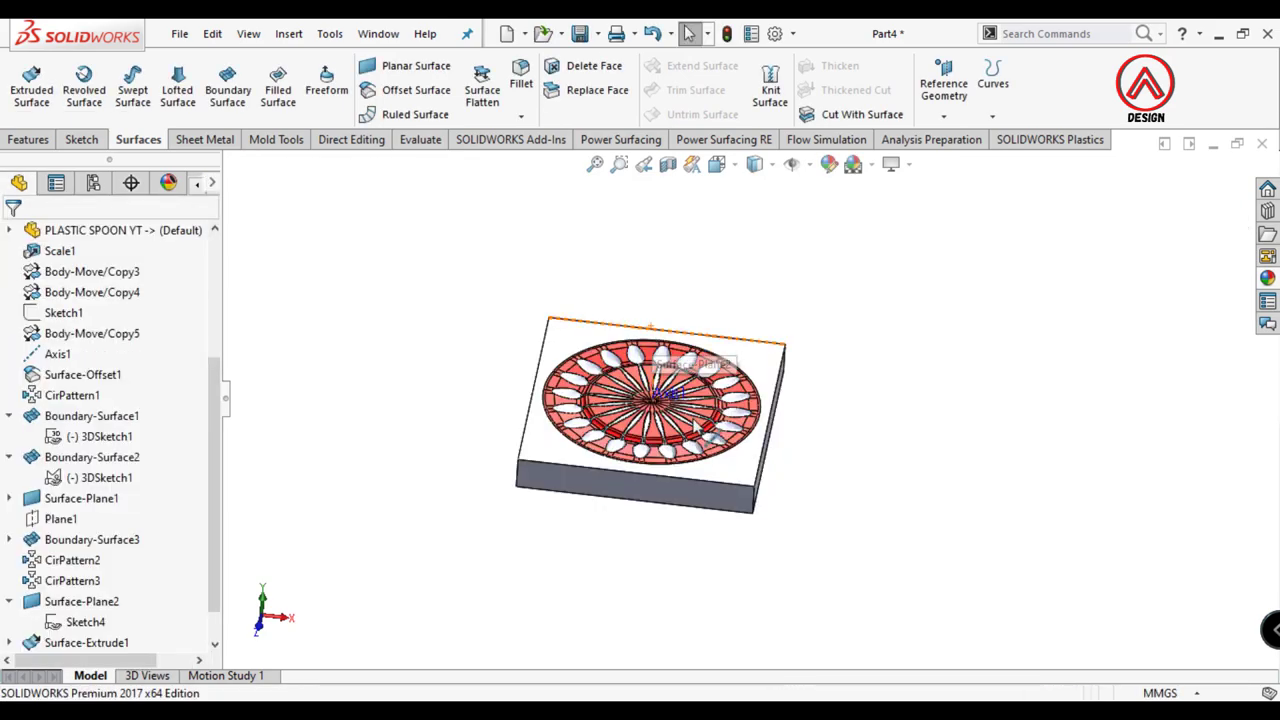
scroll(623, 423, "down", 10)
Step: Check a section 37 mm into the block, then reorient to a tilted top view
left_click(668, 163)
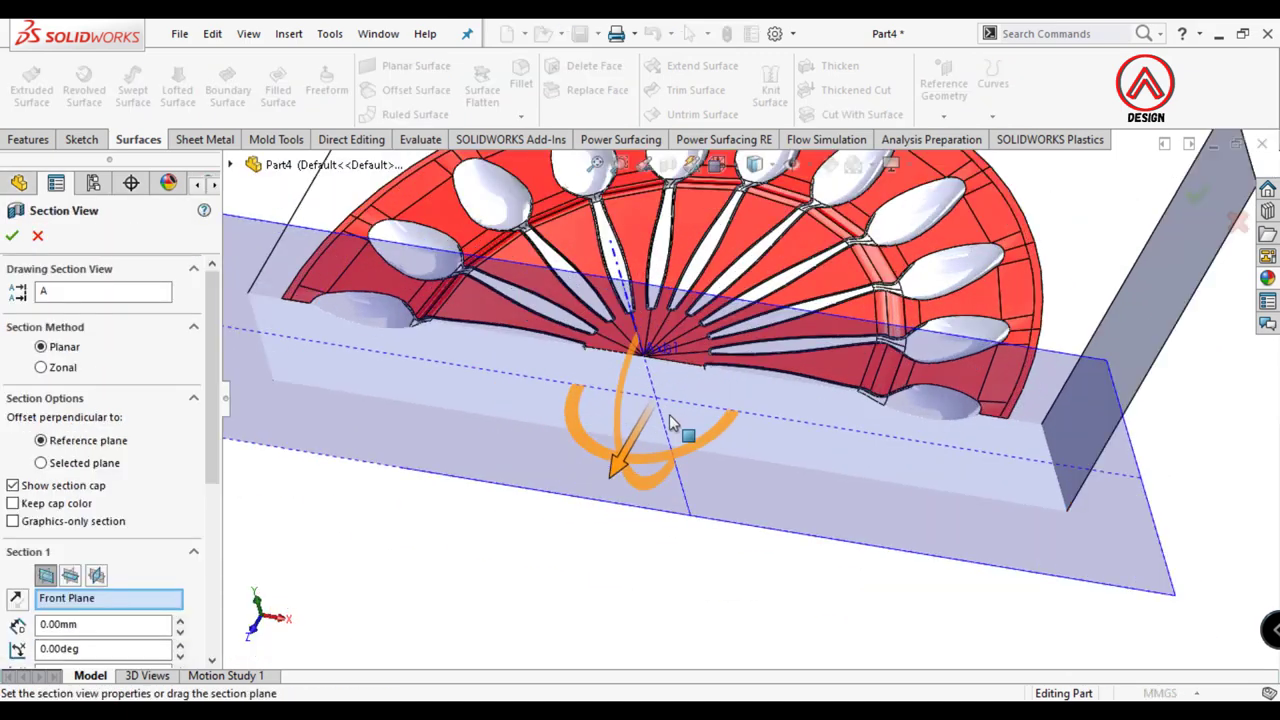
middle_click_drag(683, 400, 531, 366)
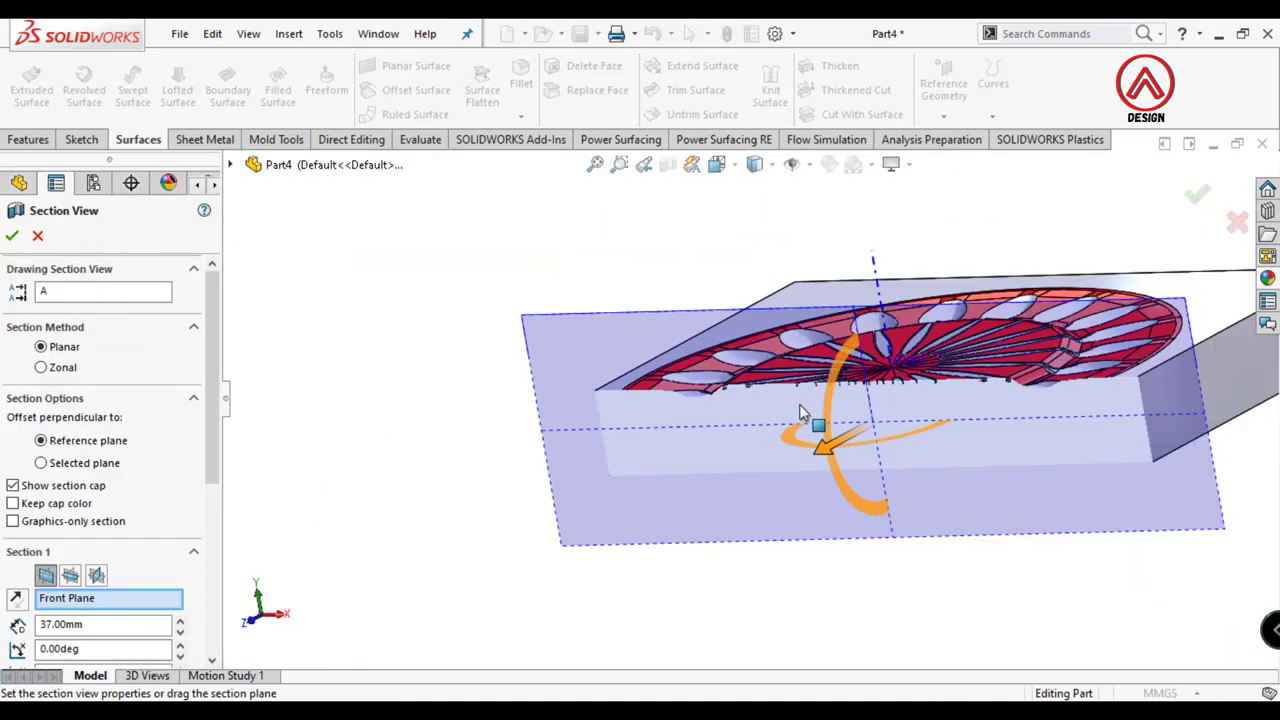
key("Escape")
middle_click_drag(872, 358, 899, 381)
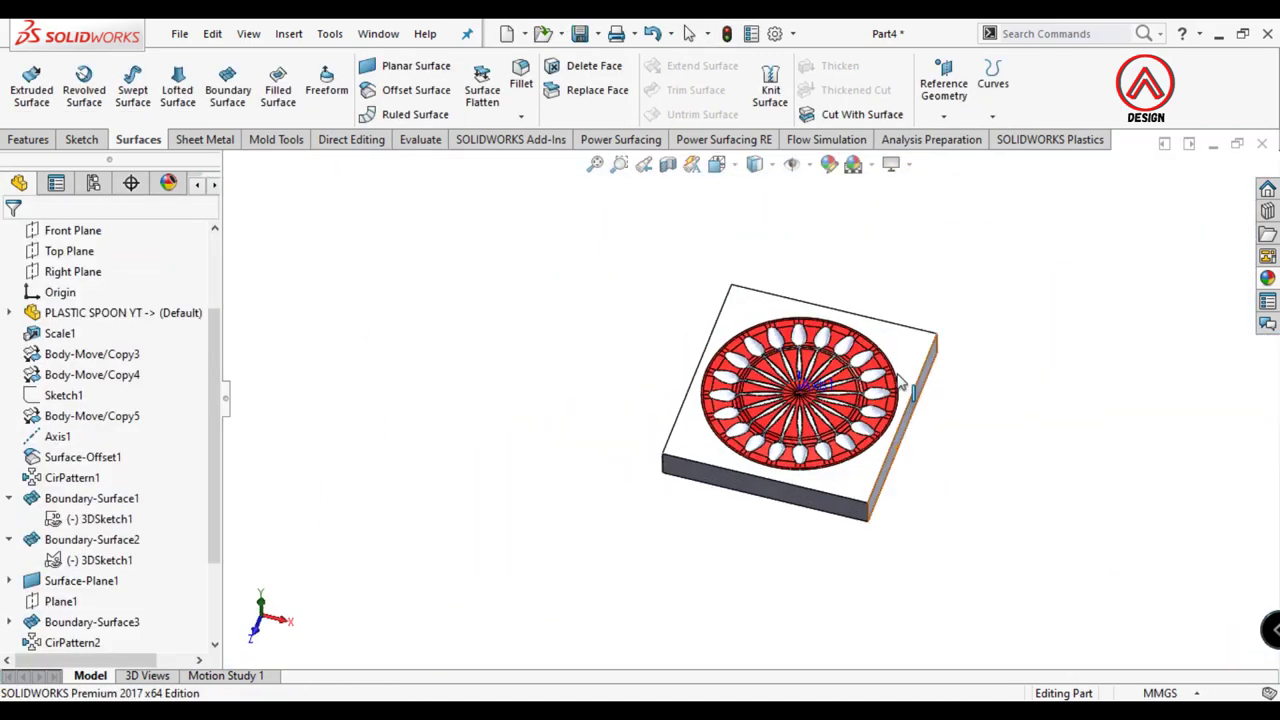
key("ctrl+5")
mouse_move(640, 200)
middle_mouse_down()
mouse_move(676, 265)
mouse_move(691, 251)
middle_mouse_up()
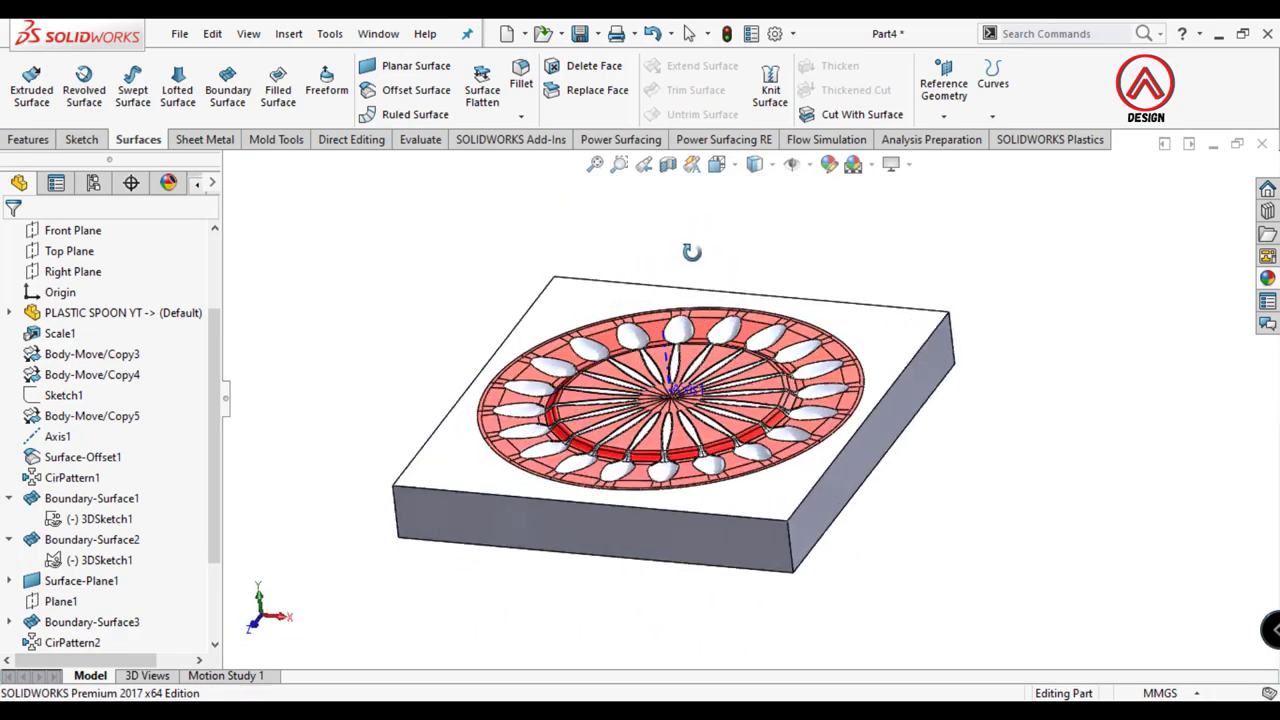
scroll(17, 318, "up", 3)
Step: Hide the knitted block body so only the spoon body remains visible
left_click(9, 312)
left_click(120, 333)
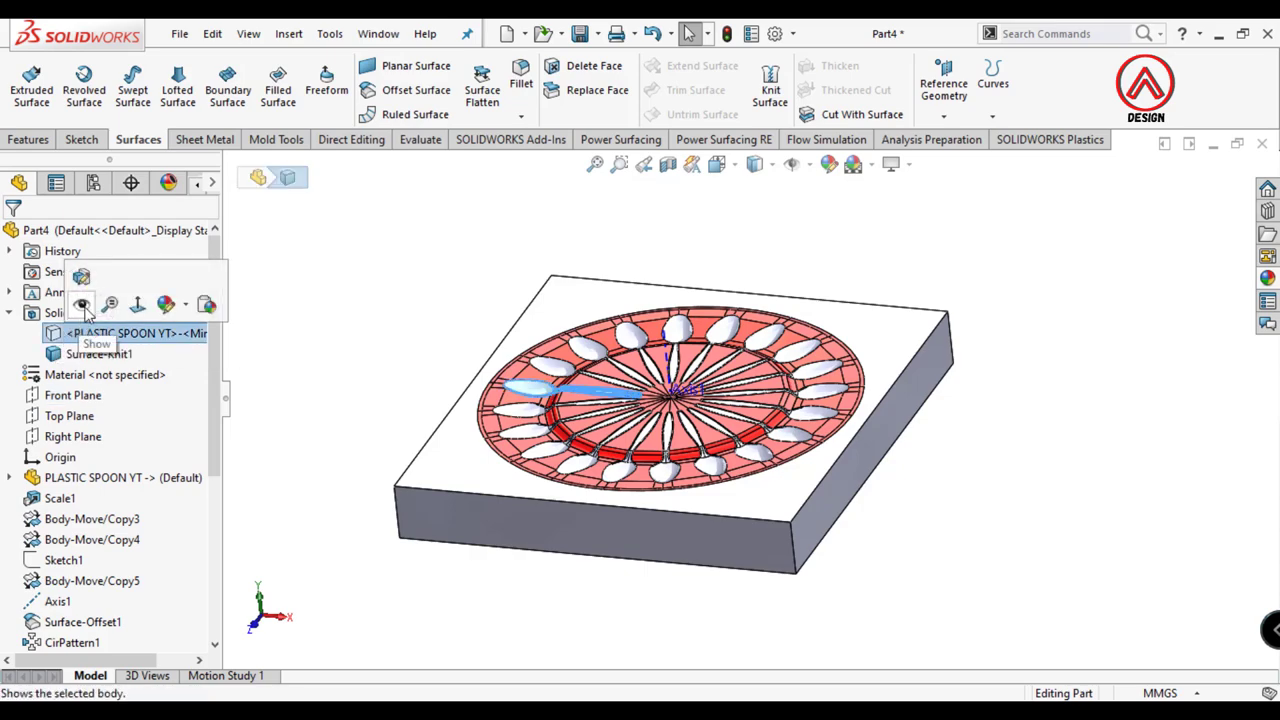
left_click(366, 289)
scroll(480, 370, "down", 8)
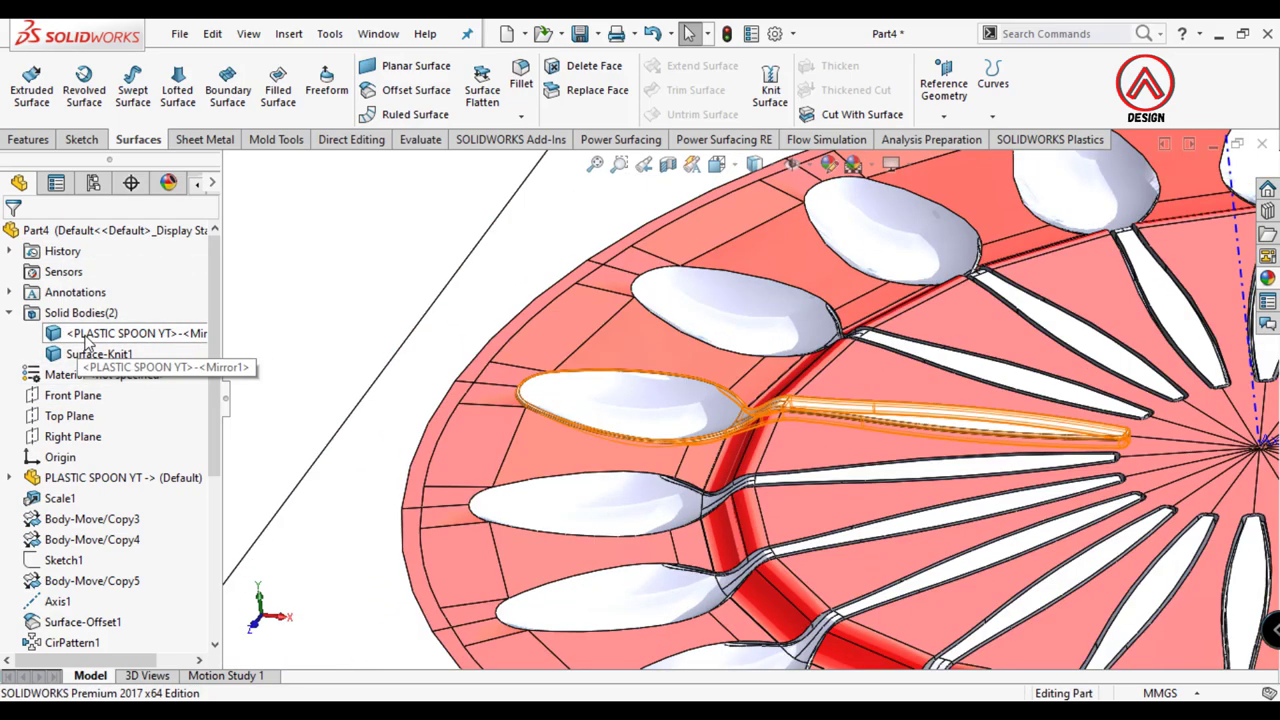
left_click(98, 356)
left_click(120, 300)
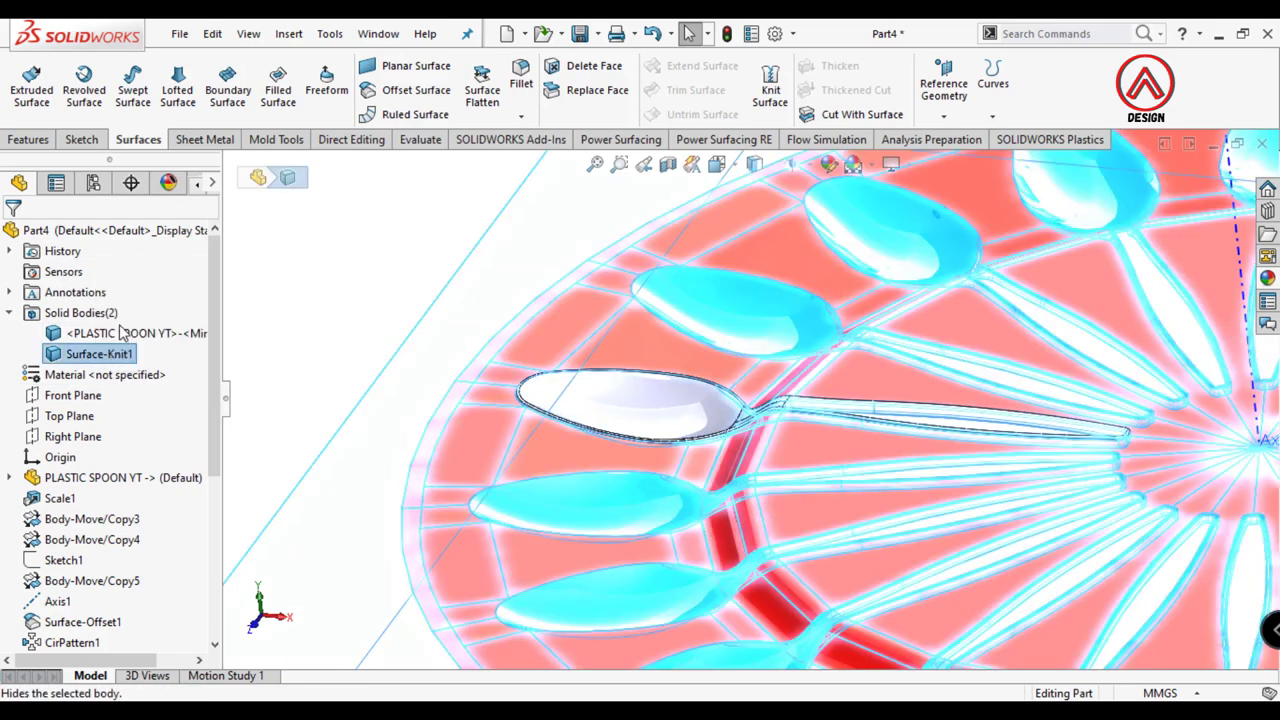
left_click(31, 144)
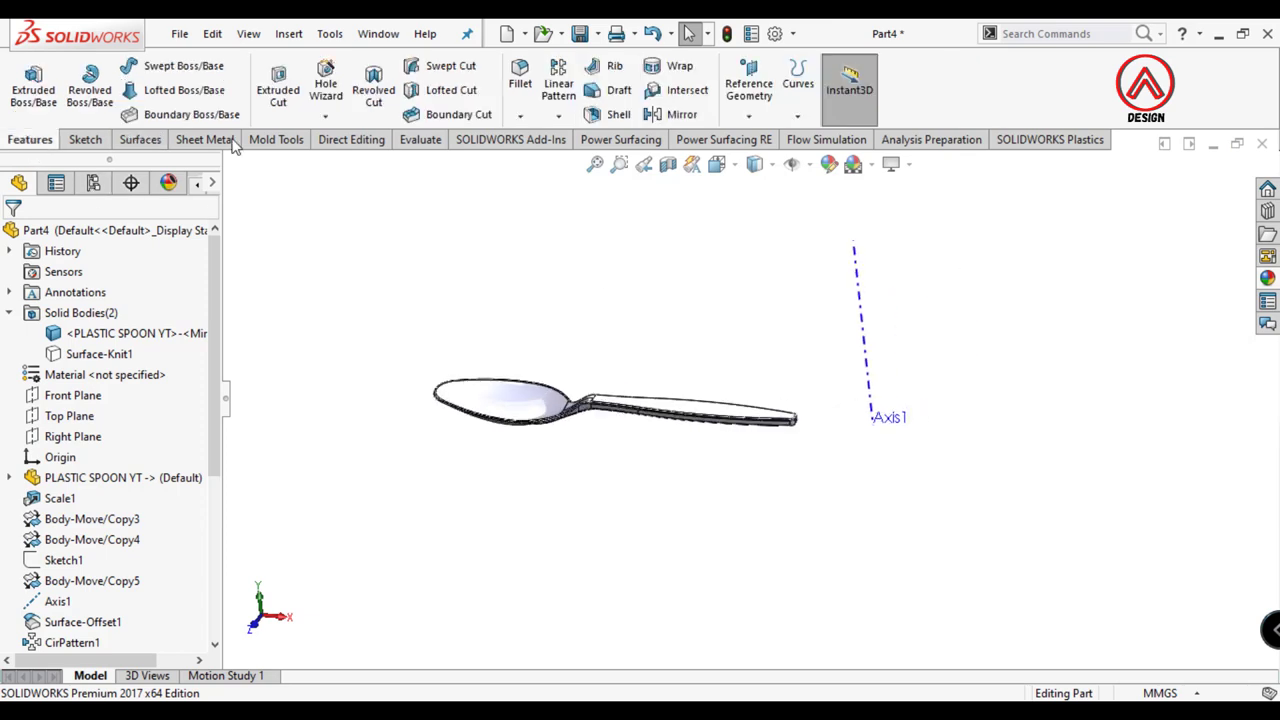
Step: Circular-pattern the spoon body 20 times evenly about Axis1 as a body pattern
left_click(558, 117)
left_click(580, 160)
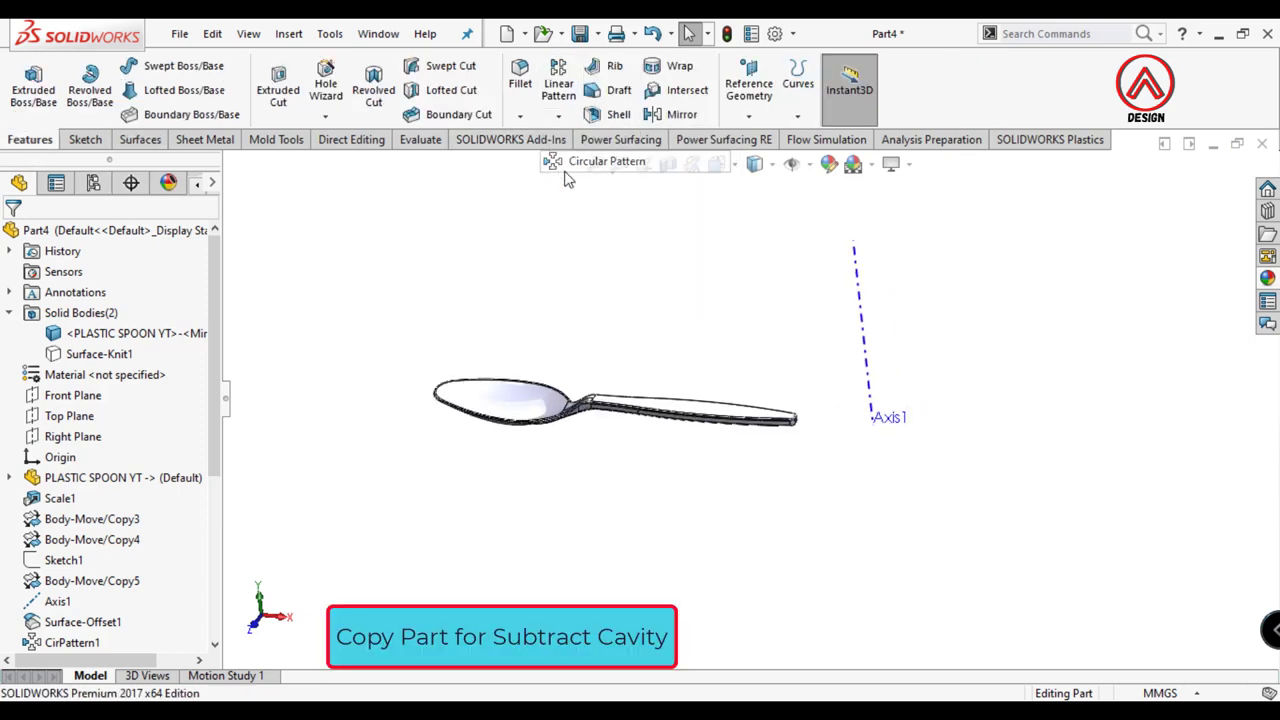
left_click(866, 298)
double_click(67, 399)
type("2")
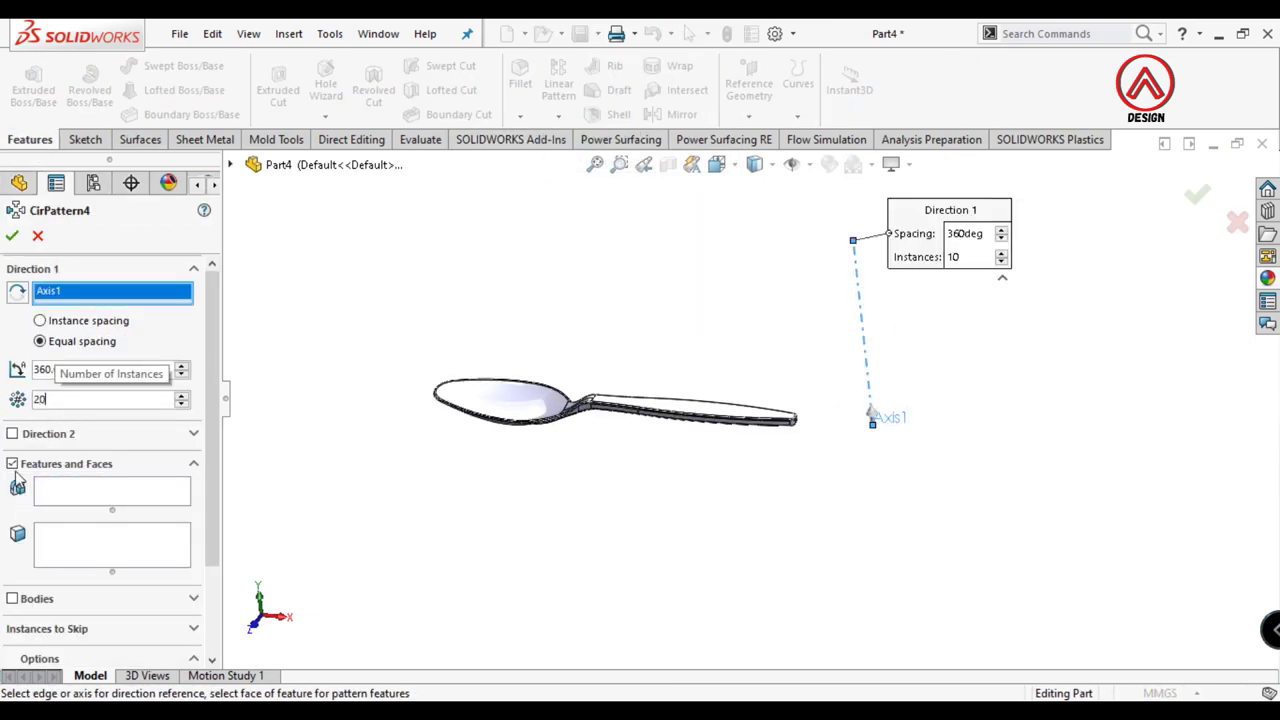
left_click(12, 464)
left_click(12, 493)
left_click(528, 410)
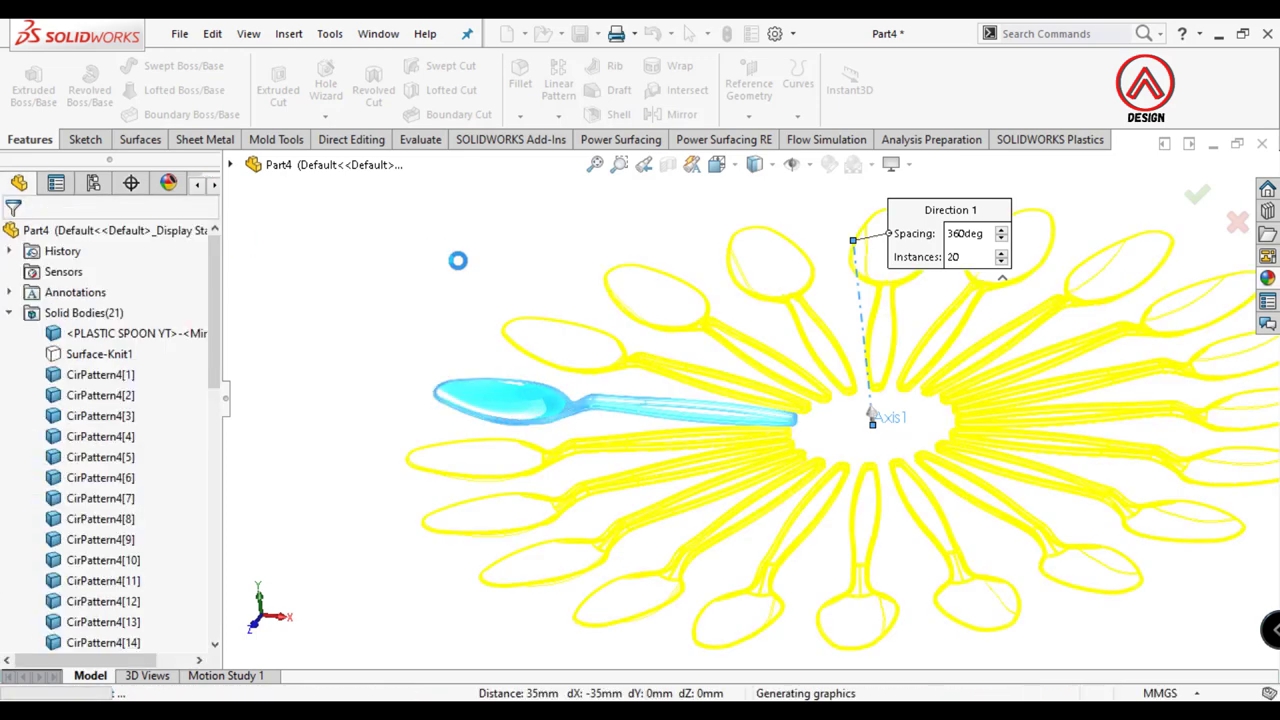
scroll(862, 445, "down", 5)
scroll(862, 445, "up", 3)
scroll(850, 430, "up", 2)
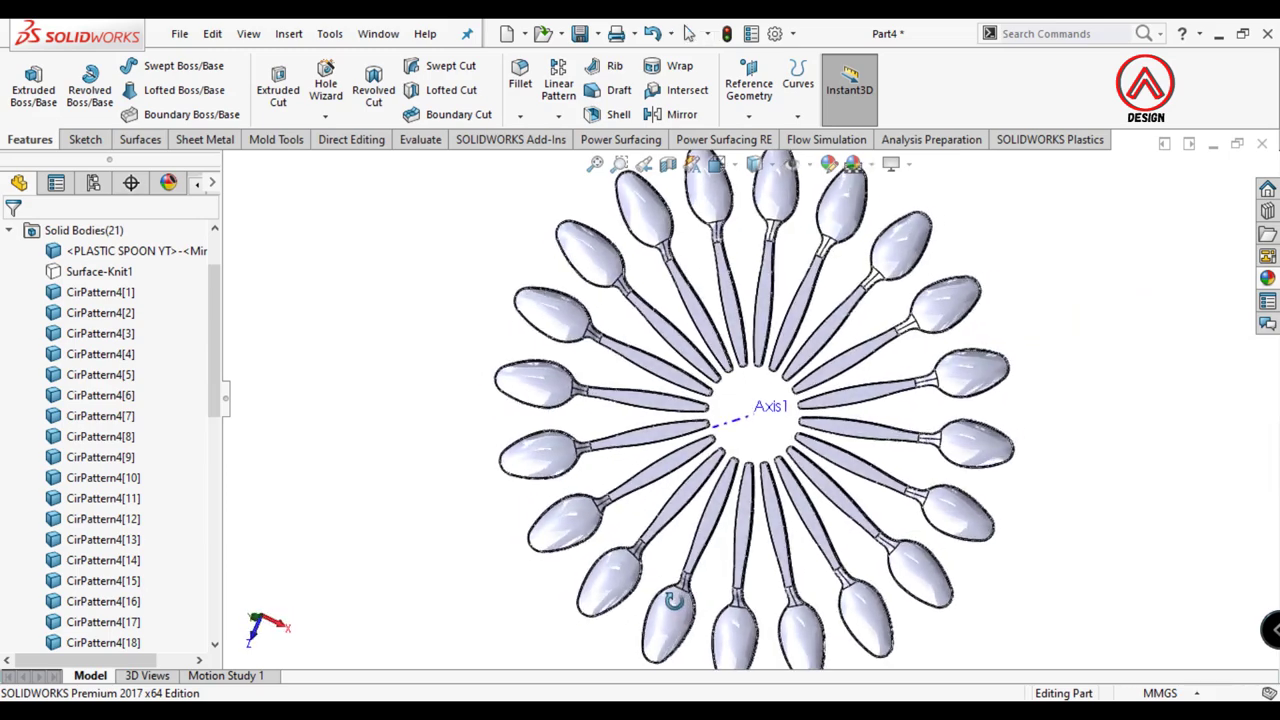
scroll(830, 415, "down", 5)
scroll(818, 405, "up", 2)
scroll(609, 406, "up", 5)
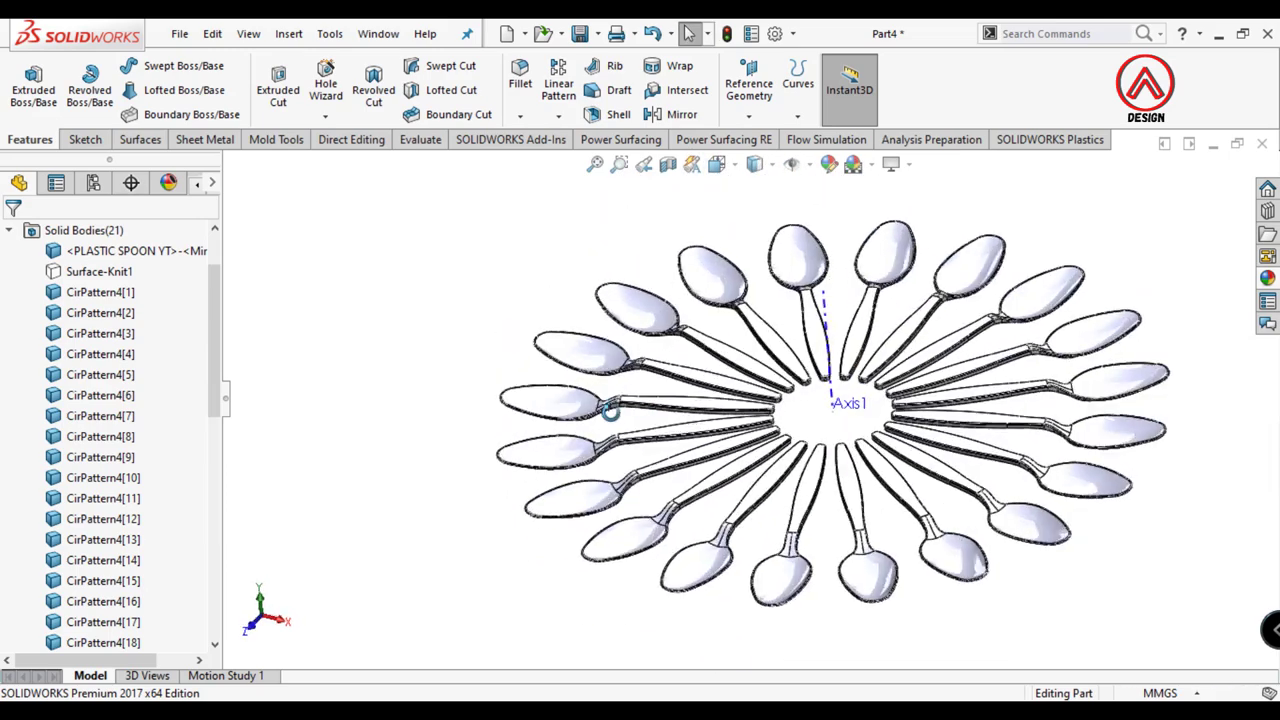
Step: Make an extra copy of the original spoon body with Move/Copy Body, Copy checked
left_click(289, 33)
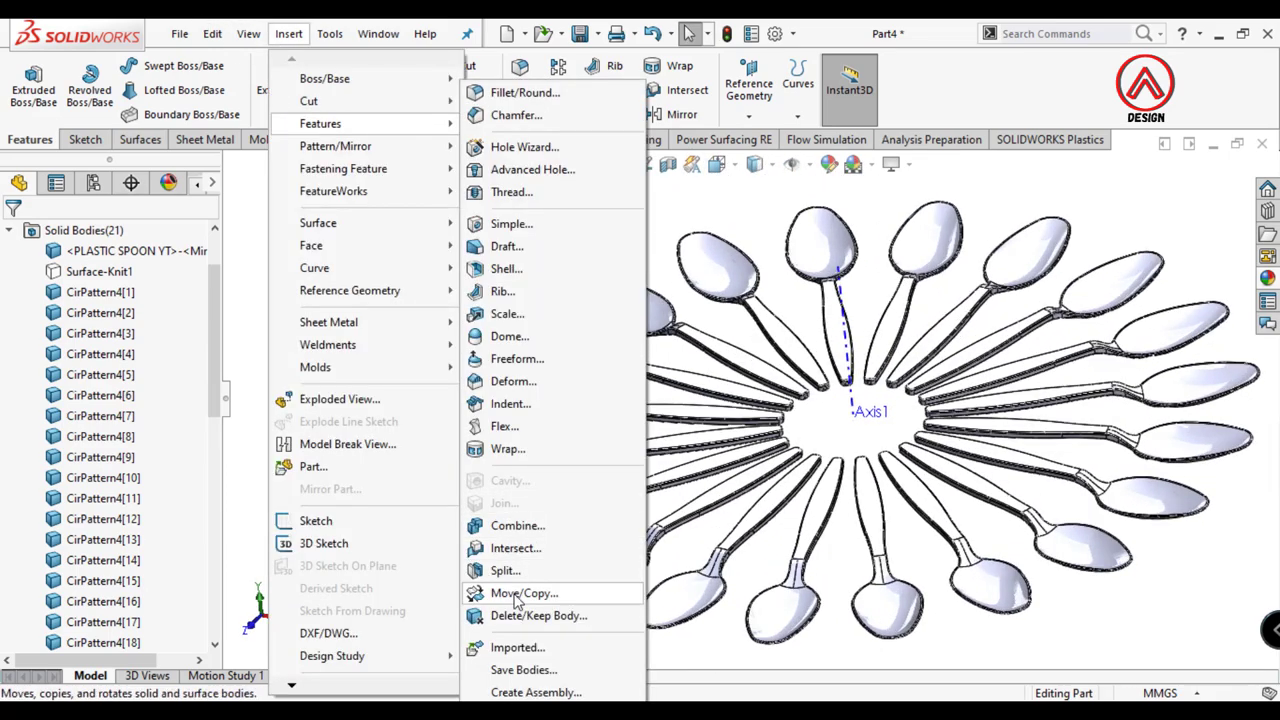
left_click(520, 591)
scroll(696, 228, "down", 2)
left_click(716, 164)
left_click(750, 228)
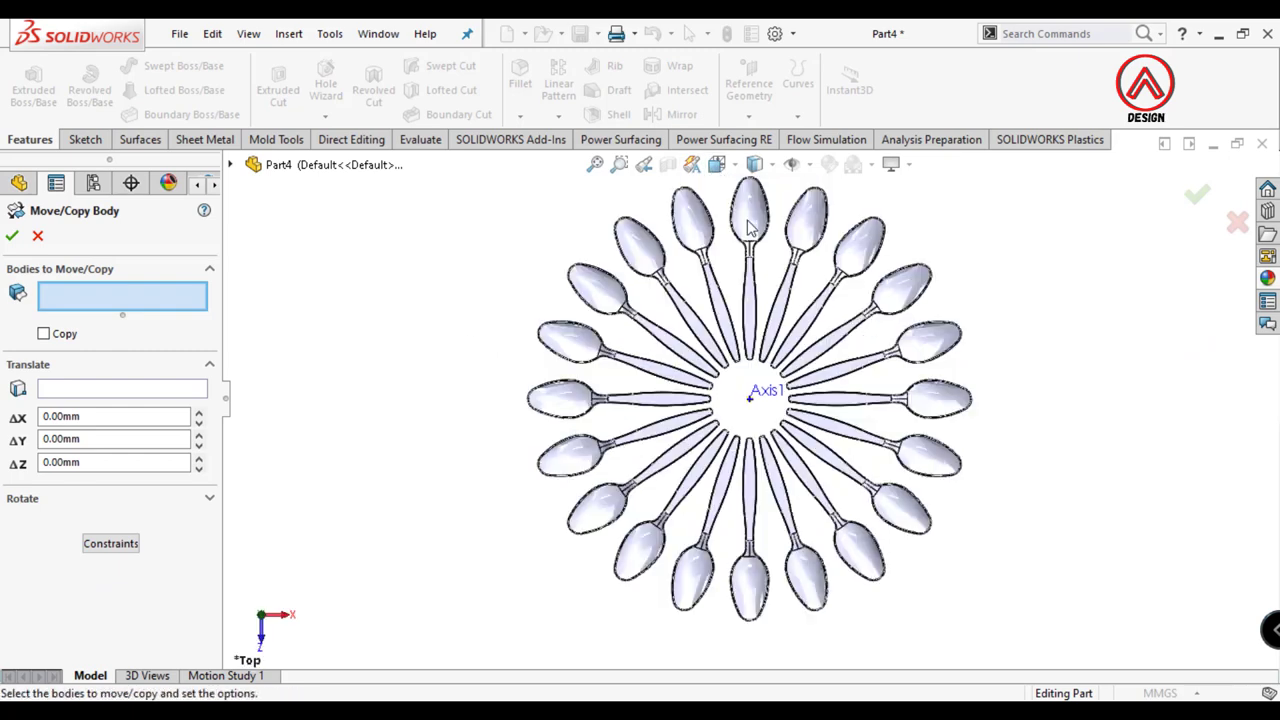
left_click(568, 400)
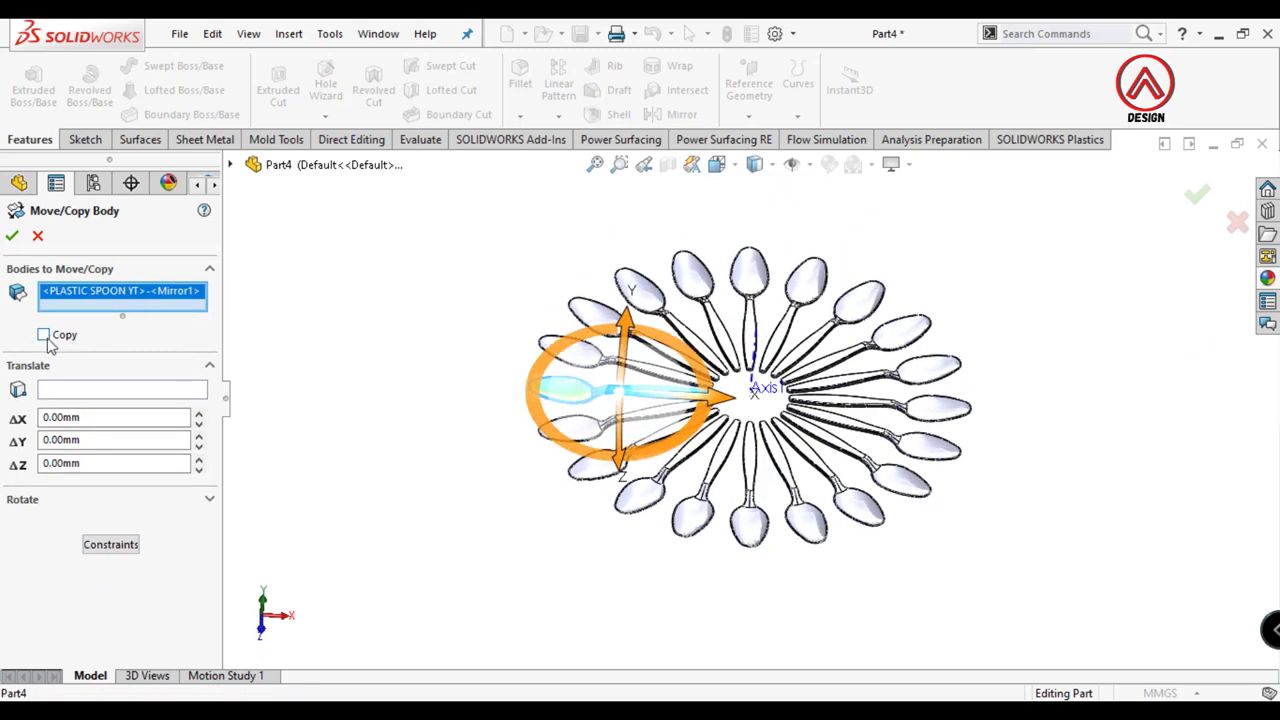
left_click(44, 336)
key("Escape")
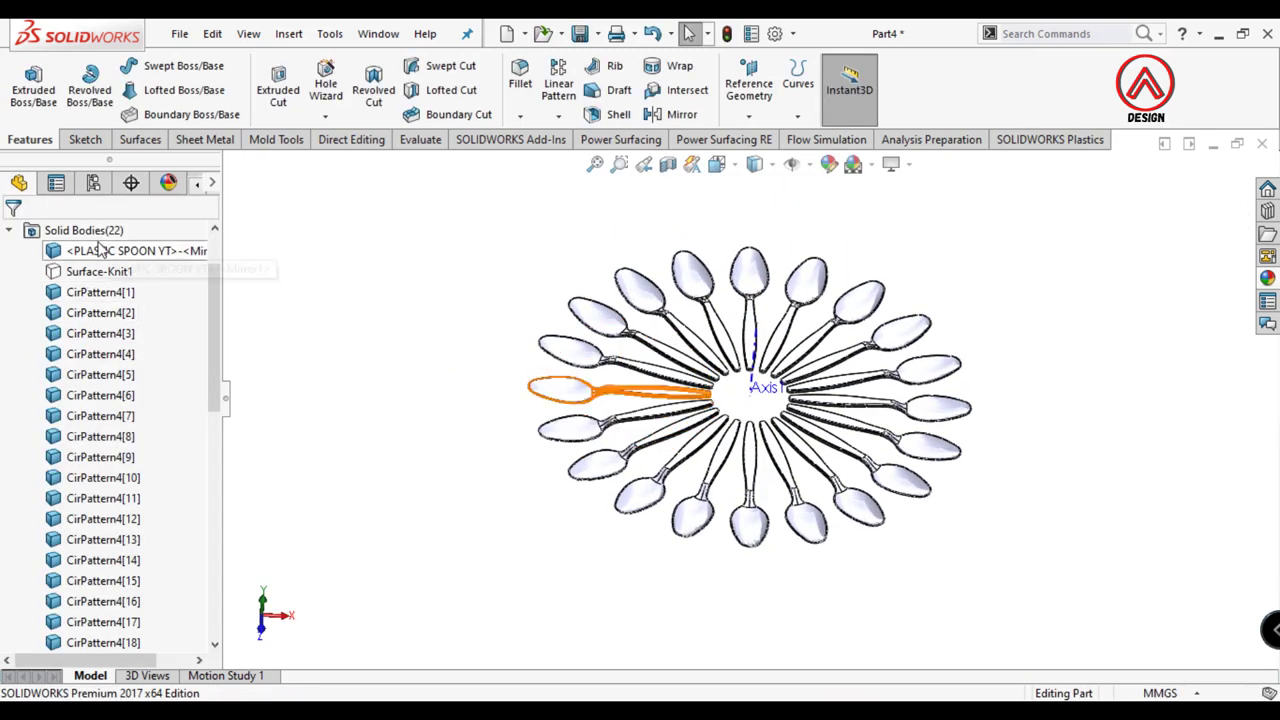
left_click(100, 250)
left_click(334, 322)
left_click_drag(212, 382, 217, 407)
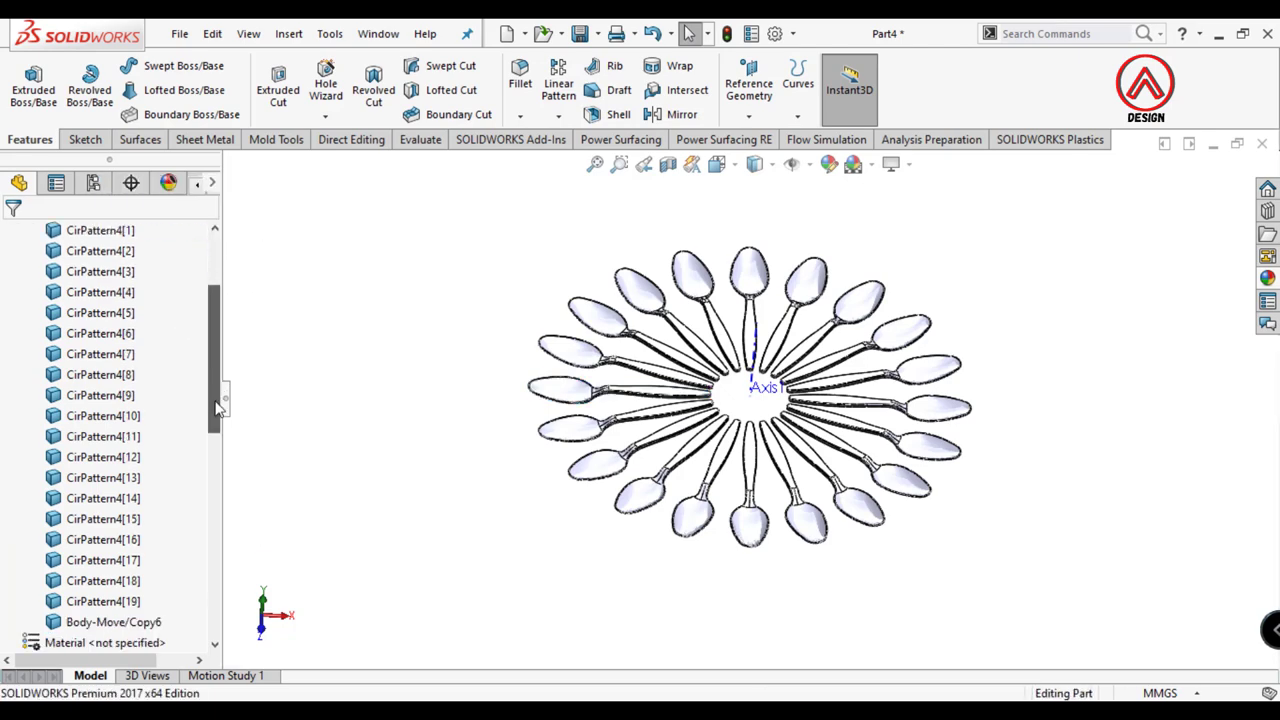
scroll(171, 471, "down", 3)
scroll(171, 471, "up", 10)
Step: Show Surface-Knit1 and start a new sketch on Surface-Plane3
left_click(98, 354)
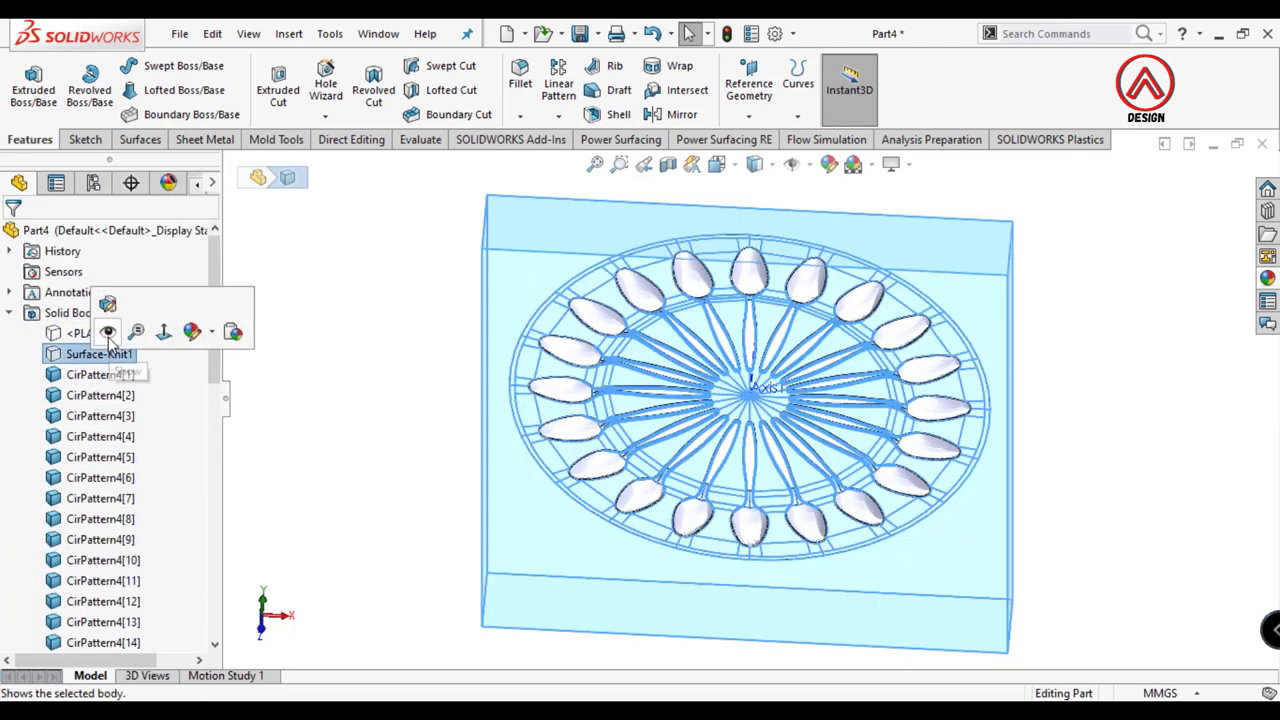
left_click(108, 332)
mouse_move(400, 386)
middle_mouse_down()
mouse_move(773, 390)
mouse_move(814, 417)
mouse_move(826, 497)
mouse_move(826, 380)
middle_mouse_up()
left_click(826, 380)
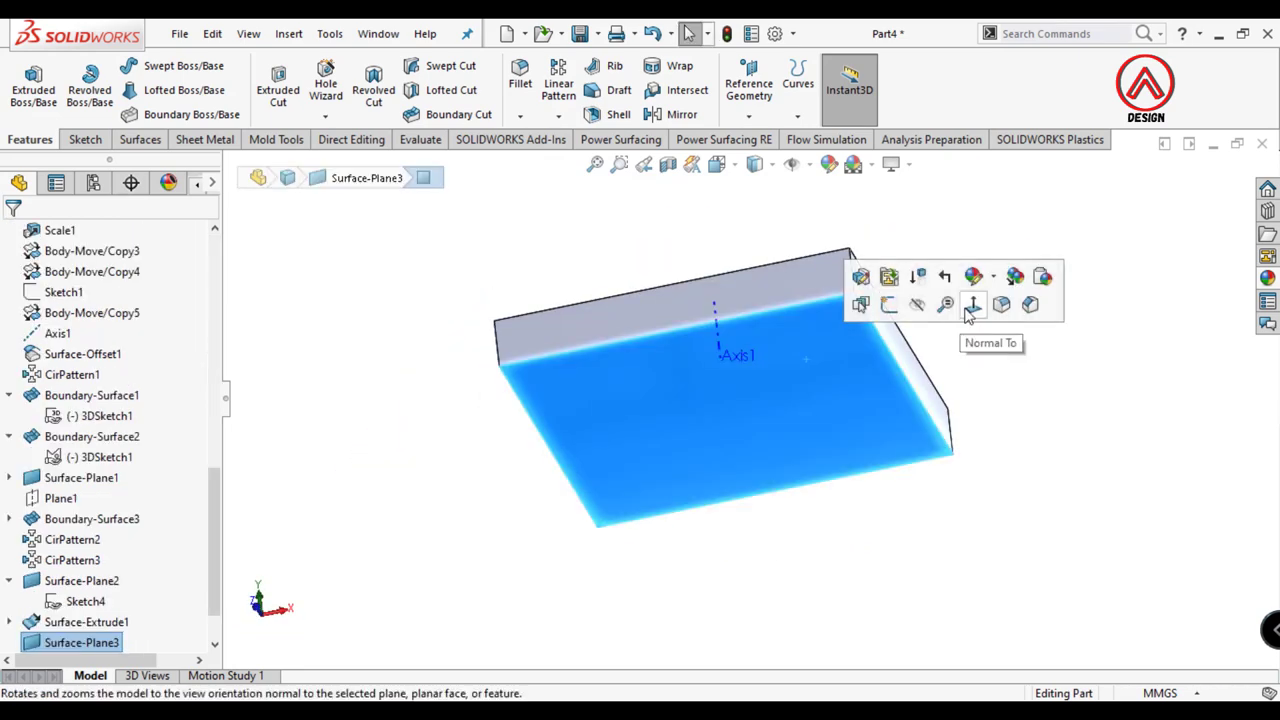
left_click(74, 142)
left_click(26, 88)
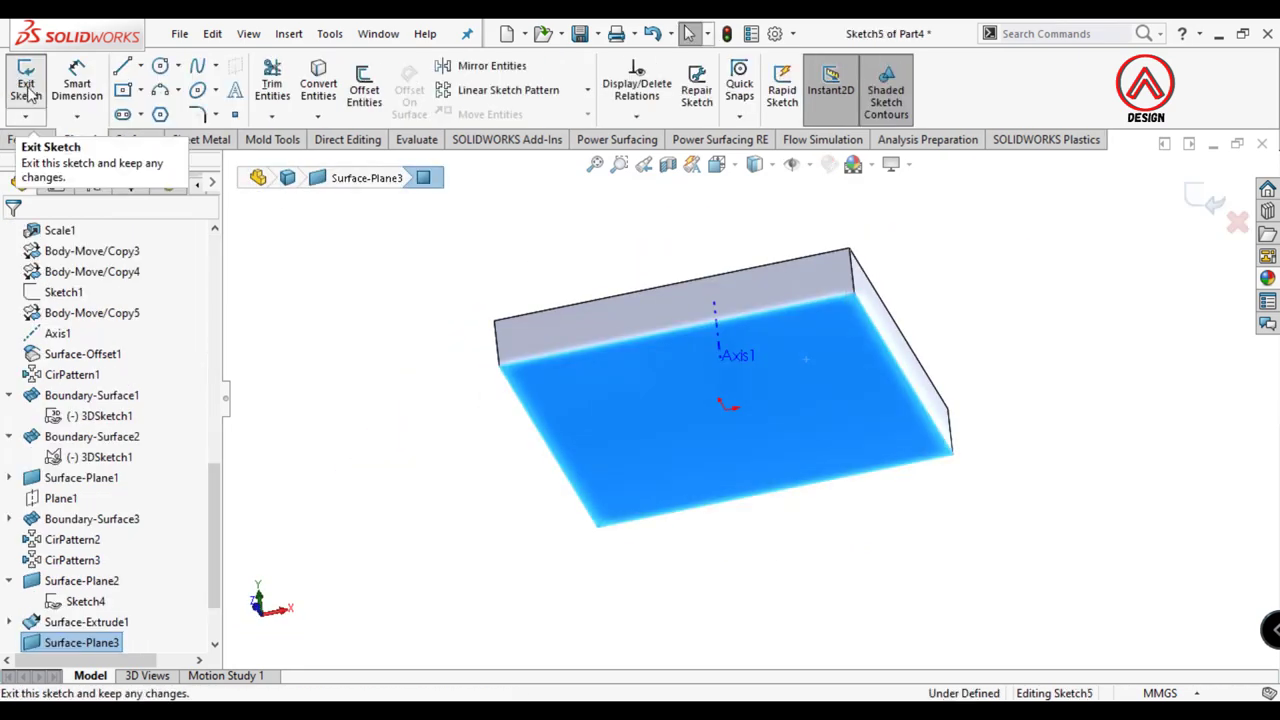
mouse_move(623, 354)
middle_mouse_down()
mouse_move(636, 416)
mouse_move(560, 360)
middle_mouse_up()
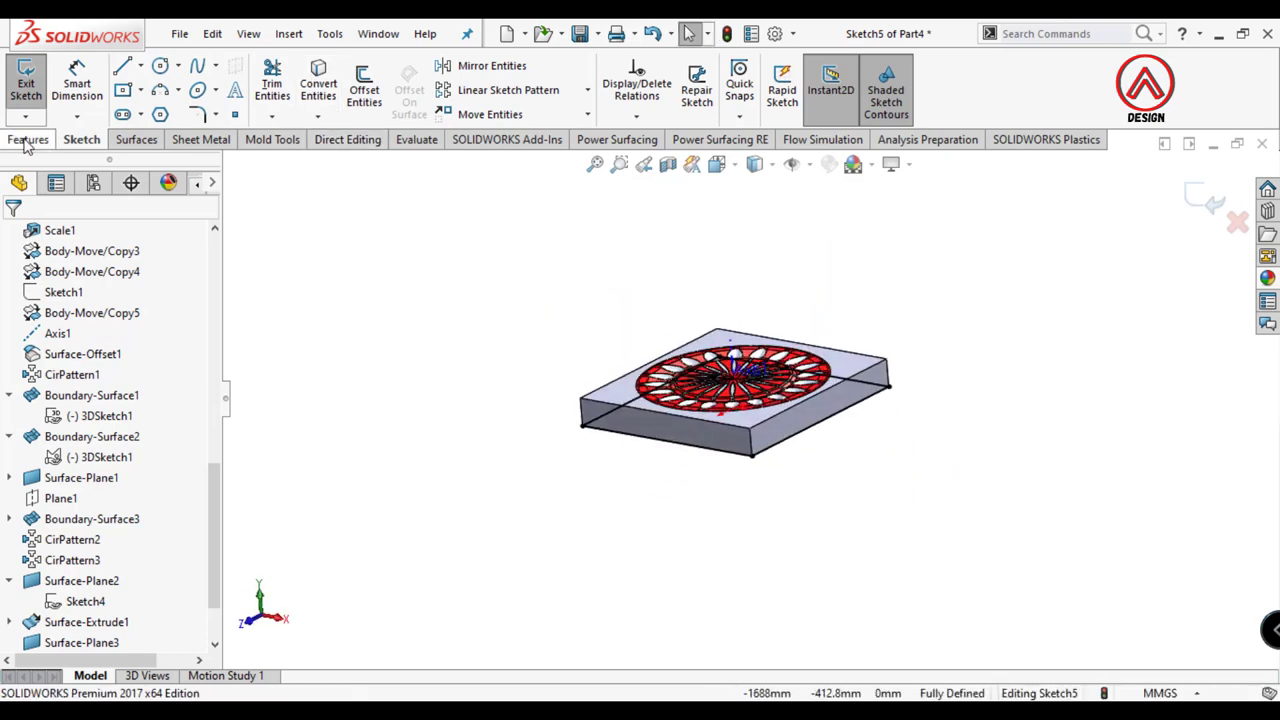
Step: Extrude the sketch upward 135 mm (65+70) as a separate, unmerged solid block
left_click(28, 139)
left_click(33, 88)
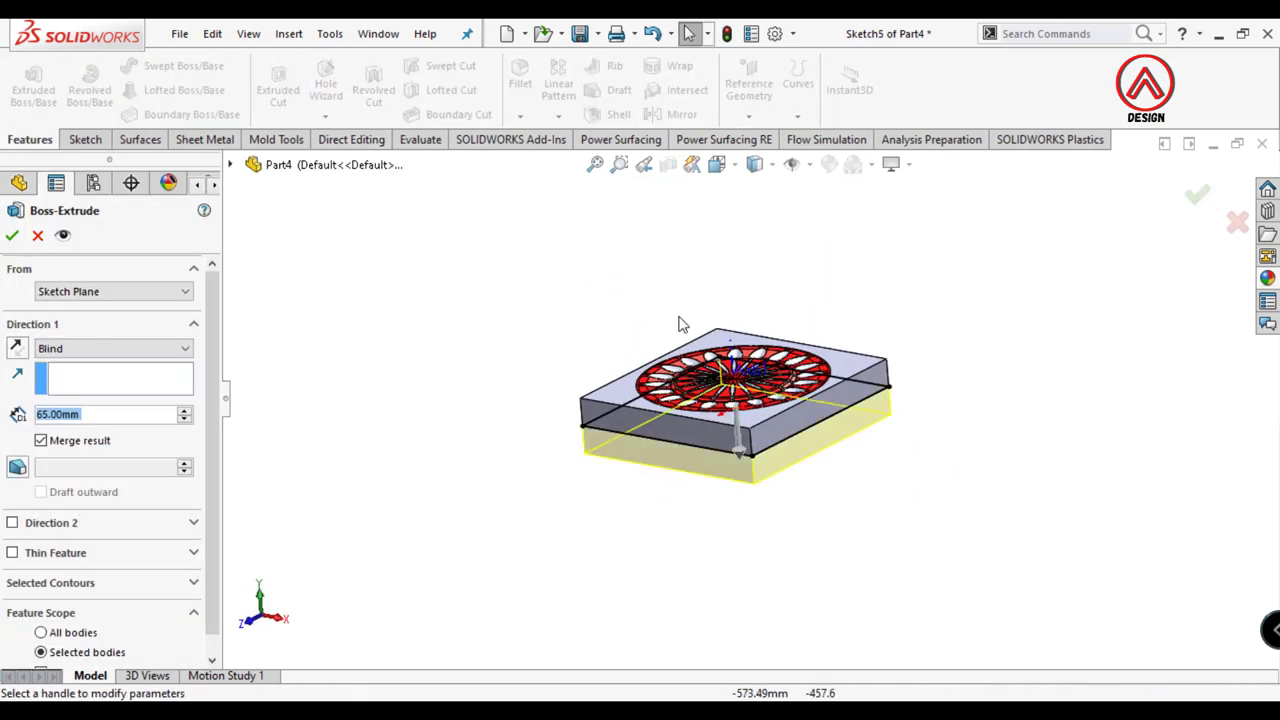
left_click(17, 349)
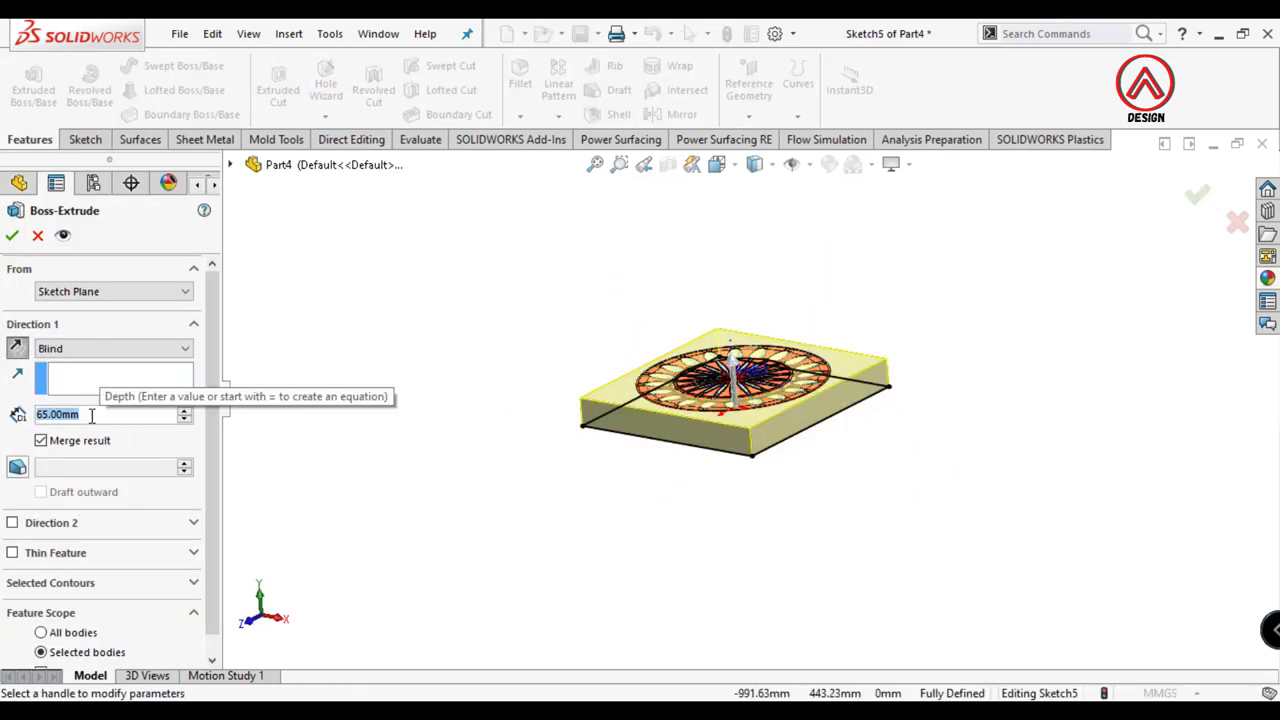
type("1")
key("BackSpace")
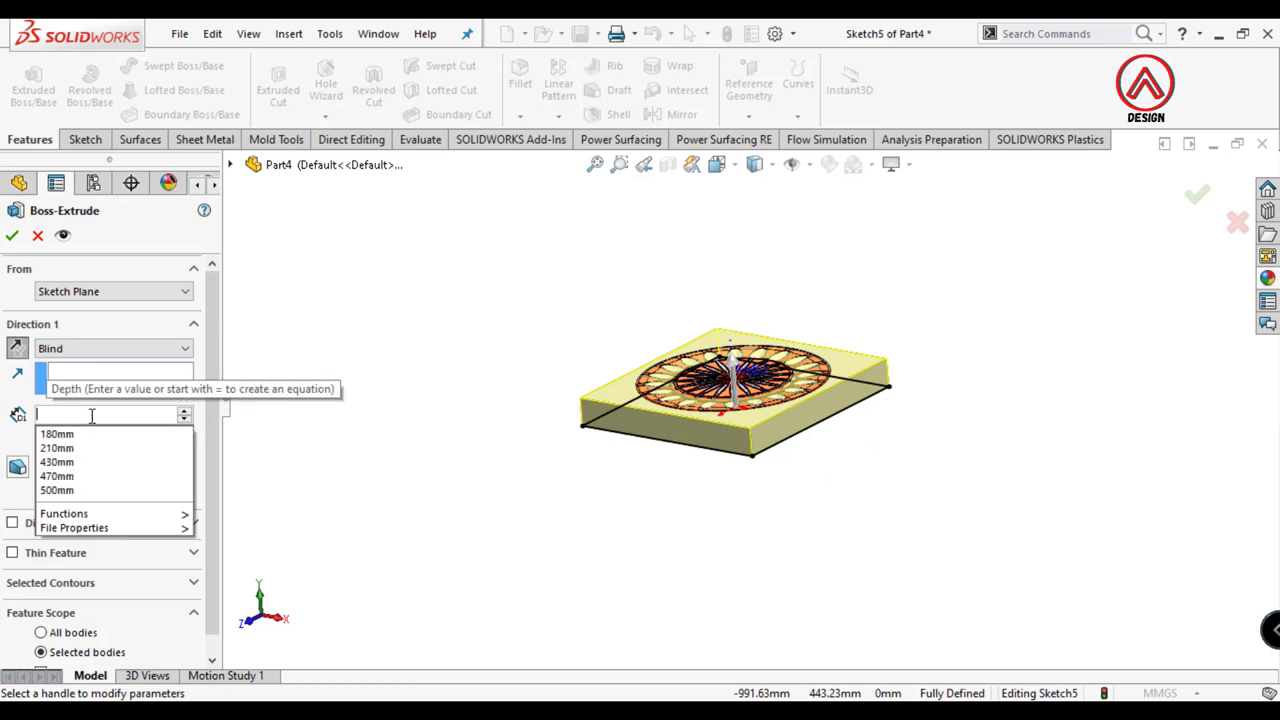
type("65+70")
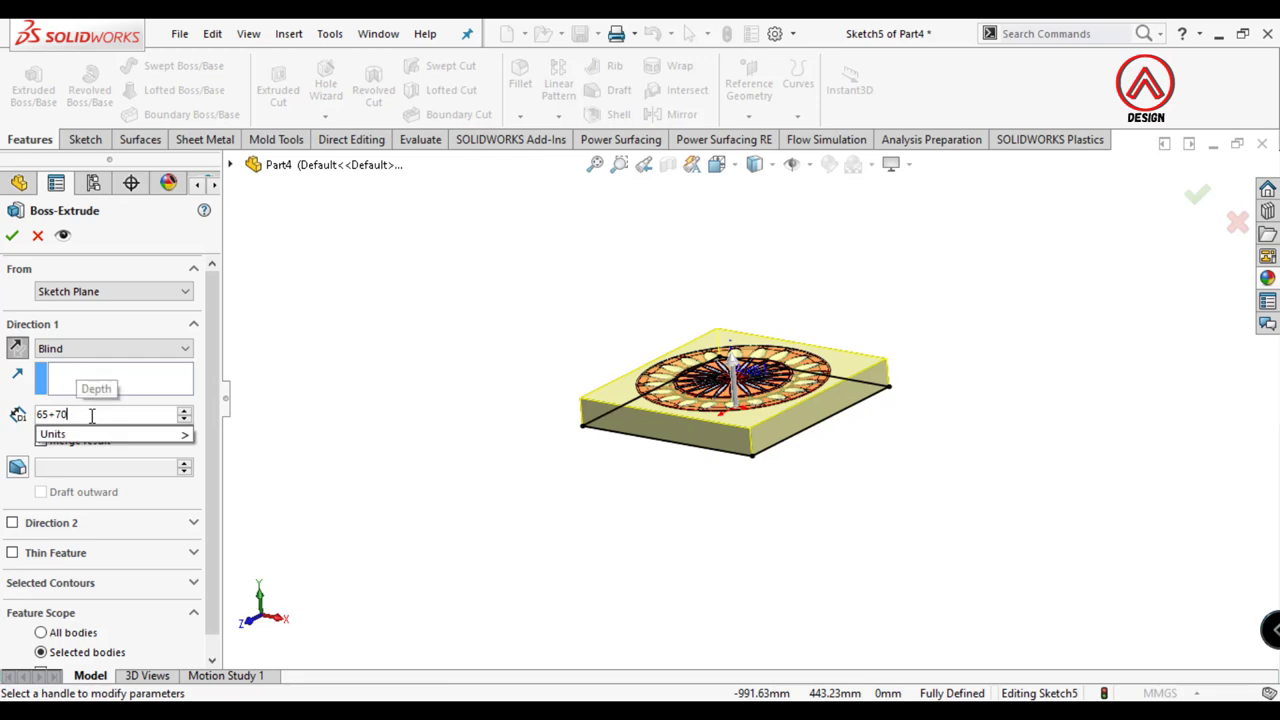
key("Return")
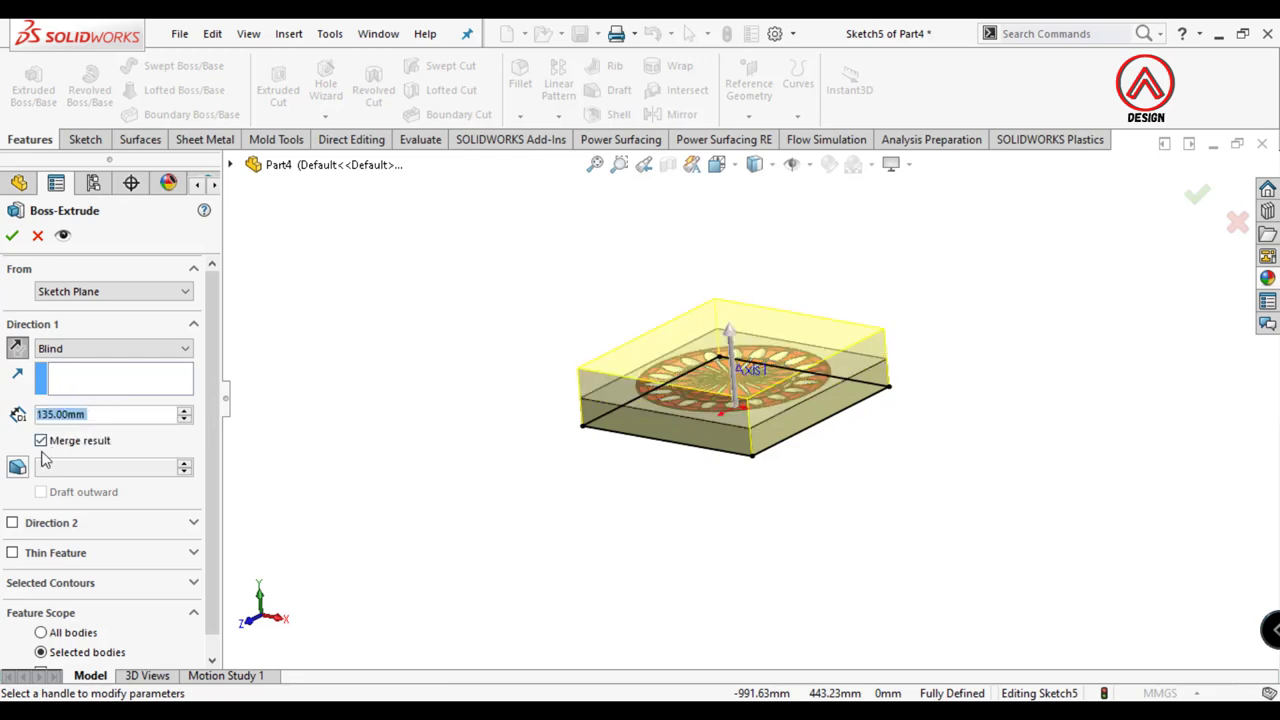
left_click(41, 441)
key("Return")
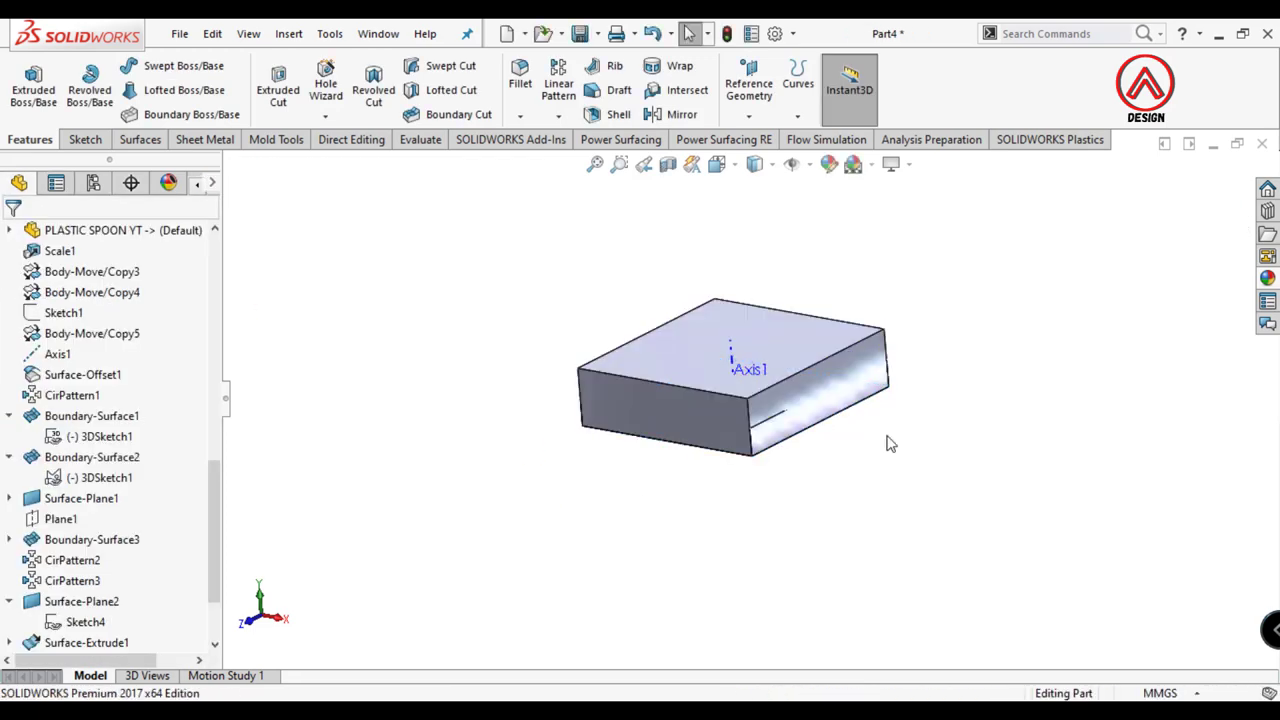
scroll(106, 450, "up", 10)
scroll(110, 458, "up", 5)
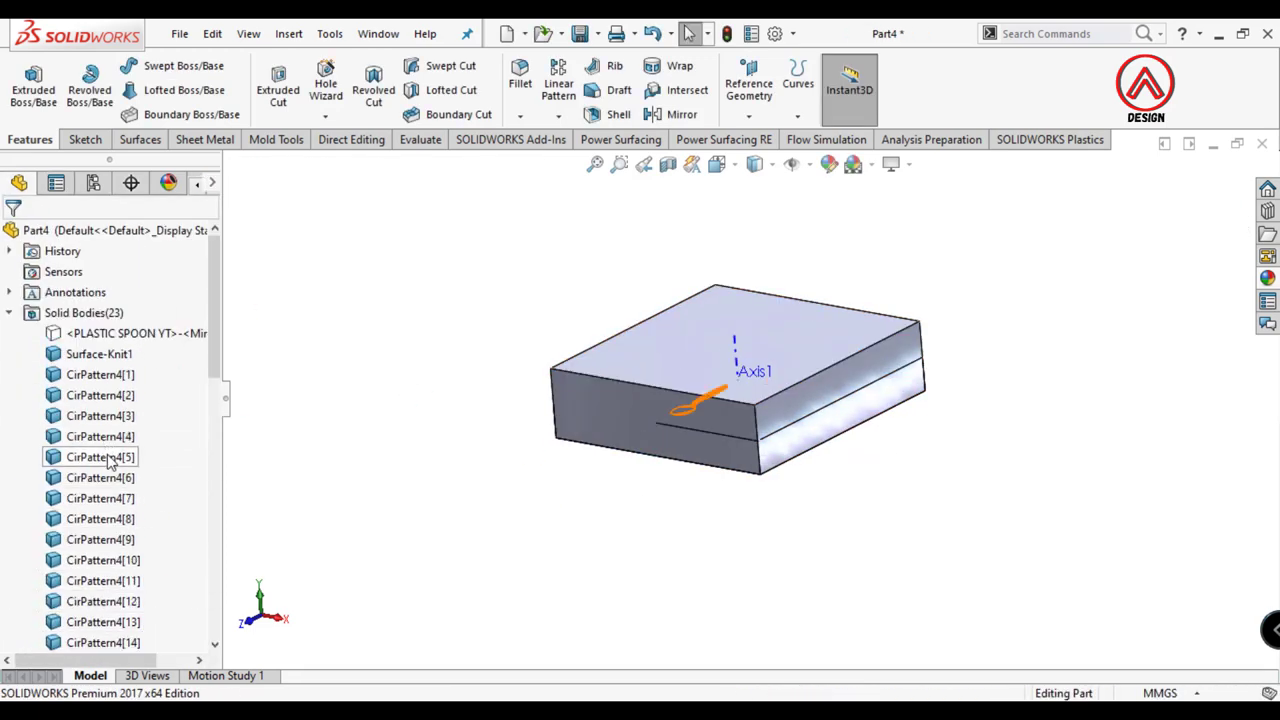
Step: Start and cancel Combine and Move/Copy Body attempts on Surface-Knit1
left_click(303, 33)
left_click(516, 526)
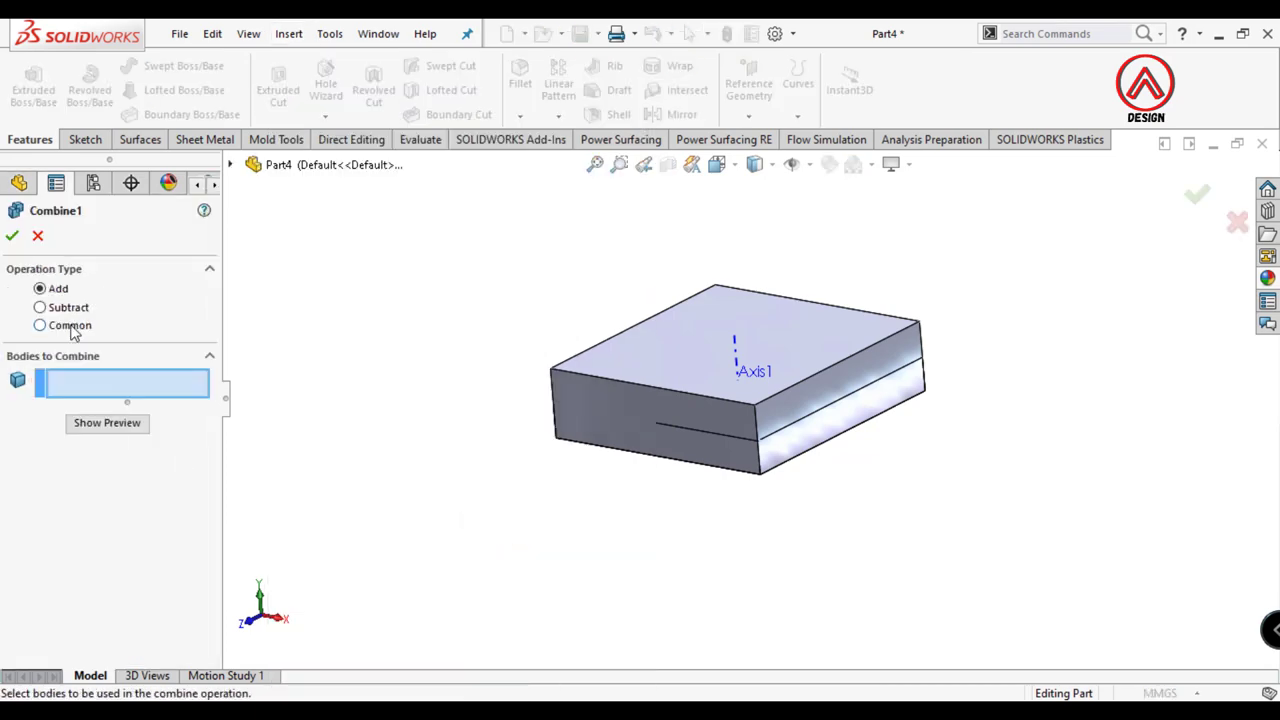
left_click(38, 236)
left_click(289, 33)
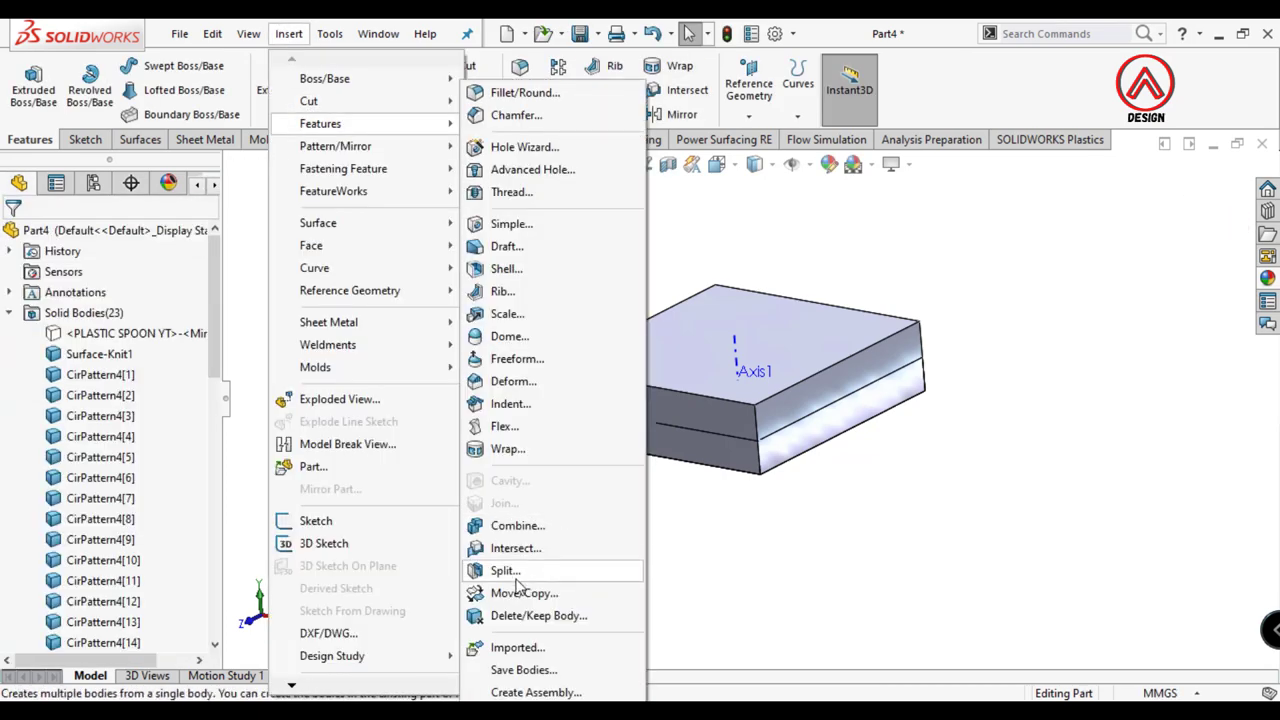
left_click(518, 593)
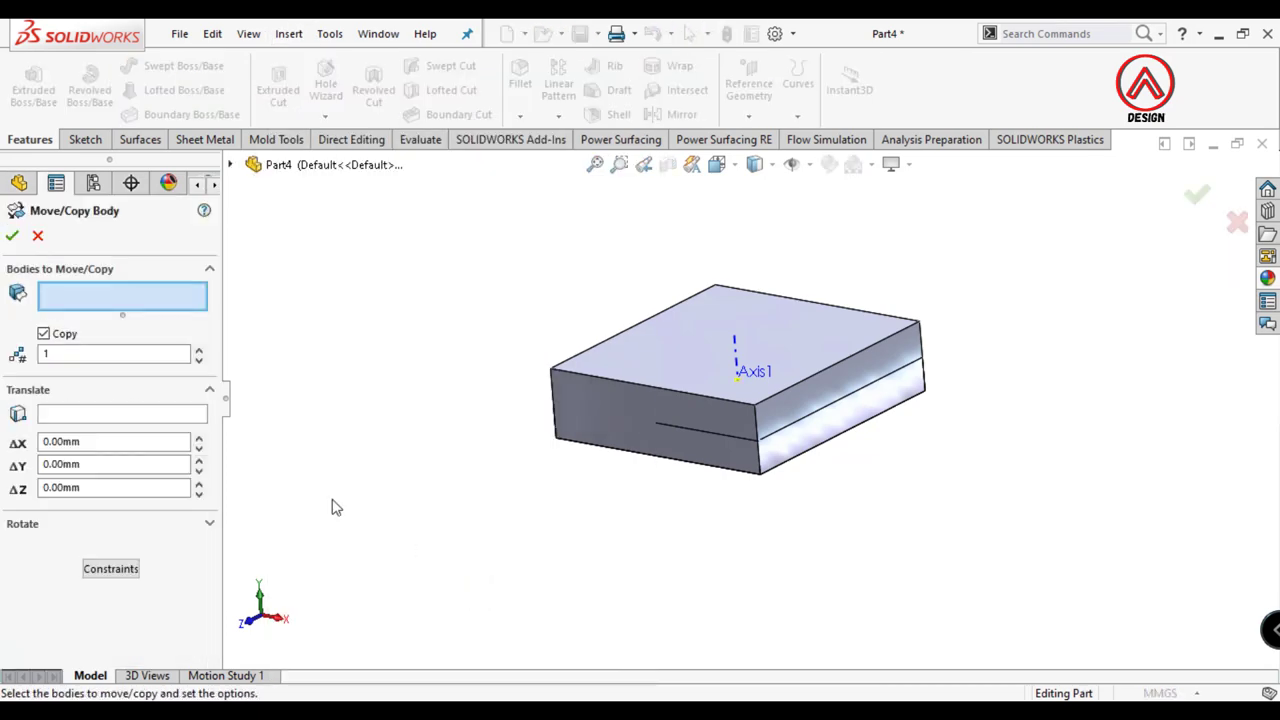
left_click(231, 165)
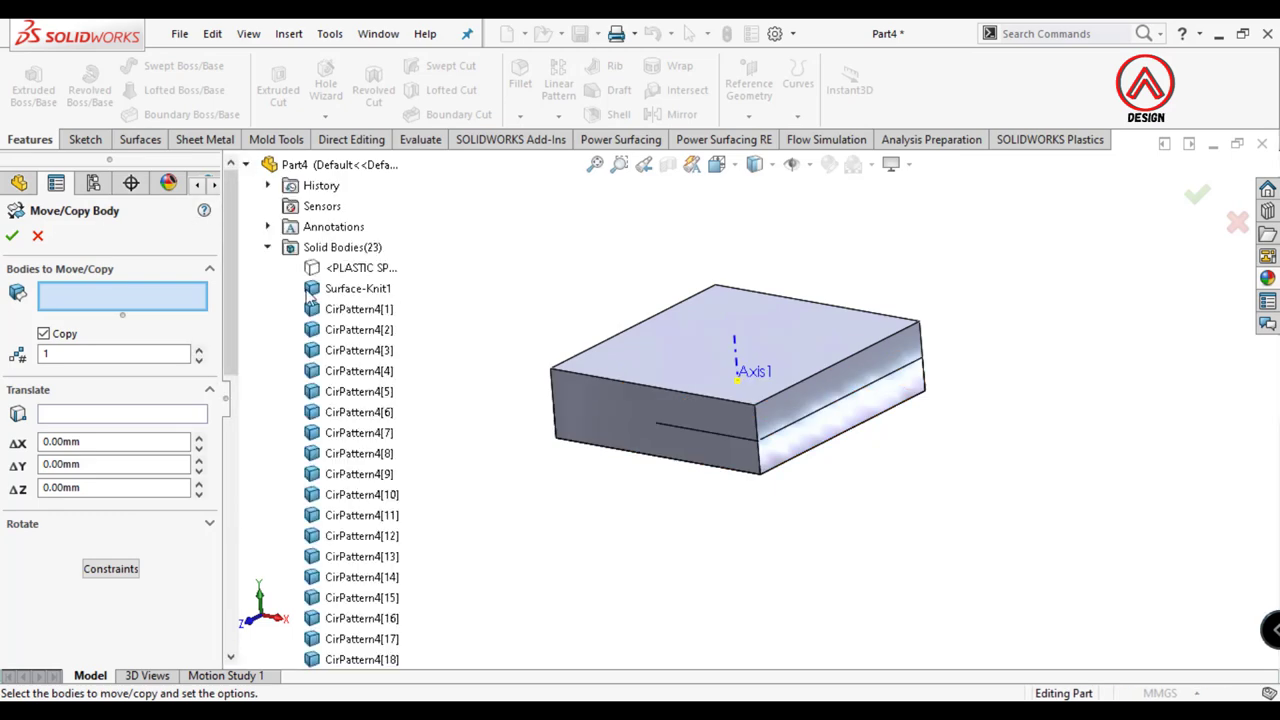
left_click(762, 425)
left_click(37, 238)
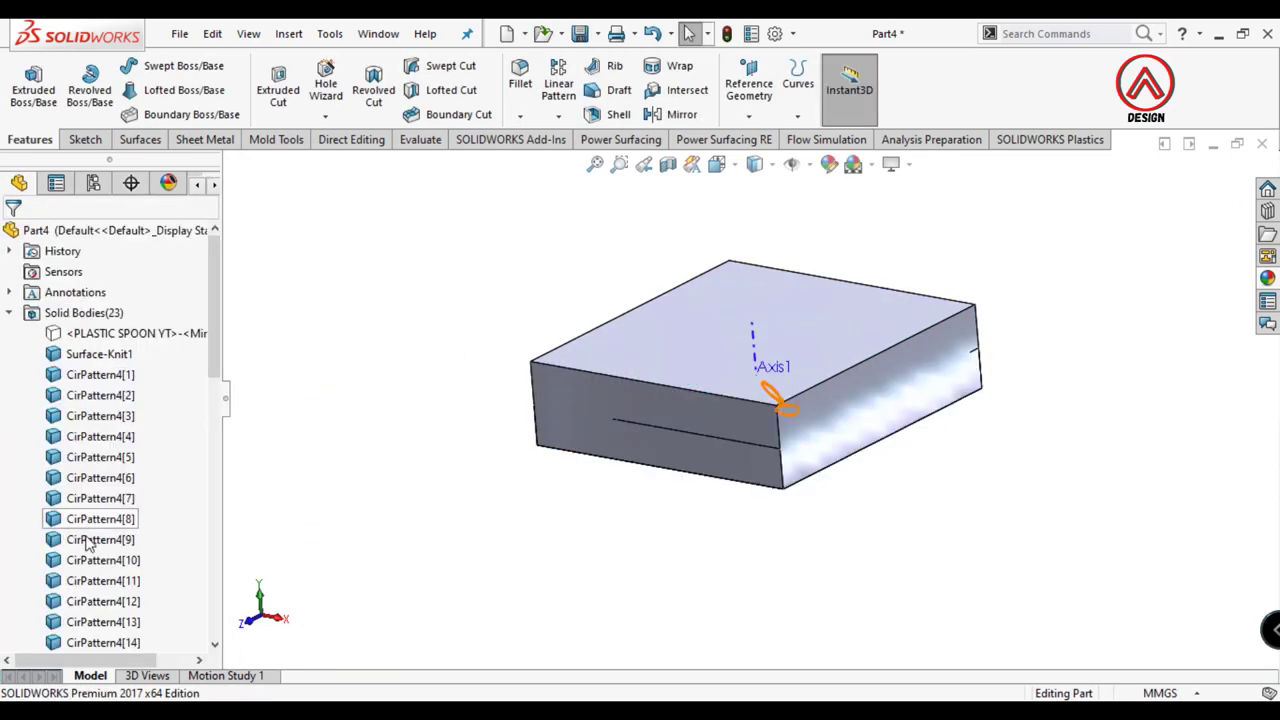
Step: Hide the tall Boss-Extrude1 block, then copy the knitted Surface-Knit1 body in place
scroll(94, 543, "down", 5)
scroll(94, 543, "down", 5)
left_click(80, 642)
left_click(505, 578)
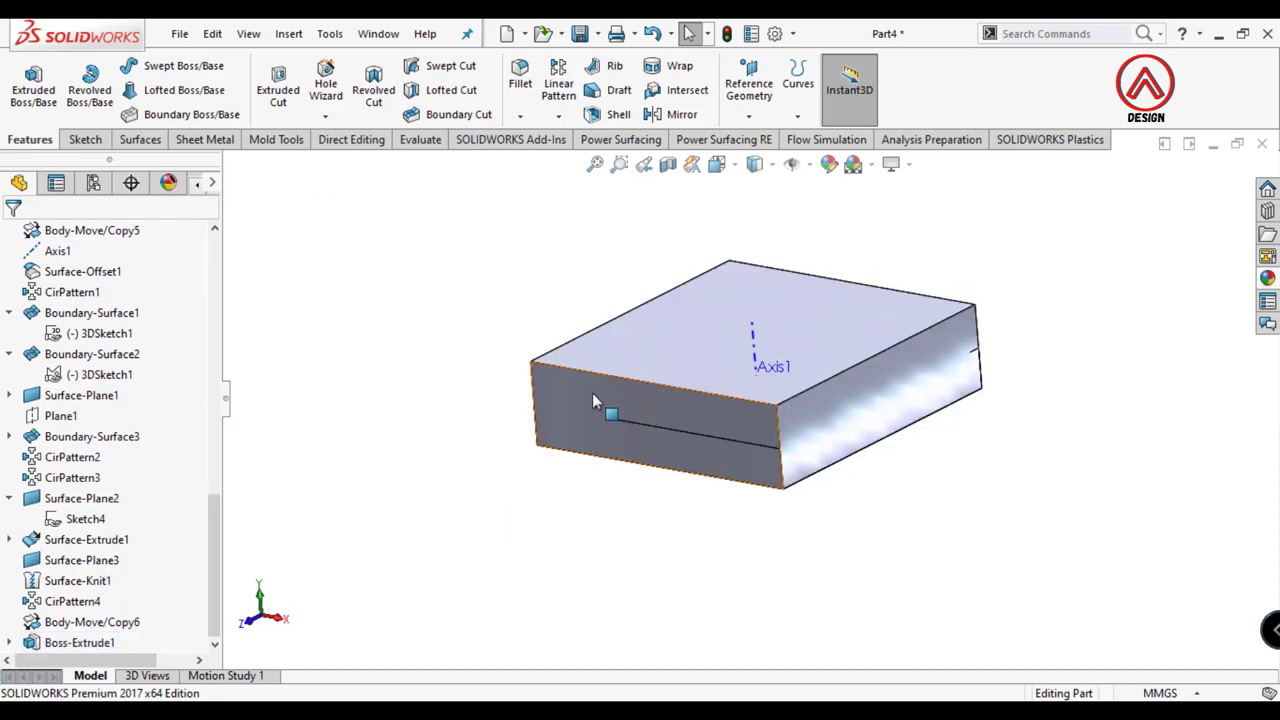
left_click(592, 393)
left_click(709, 343)
left_click(288, 33)
mouse_move(320, 123)
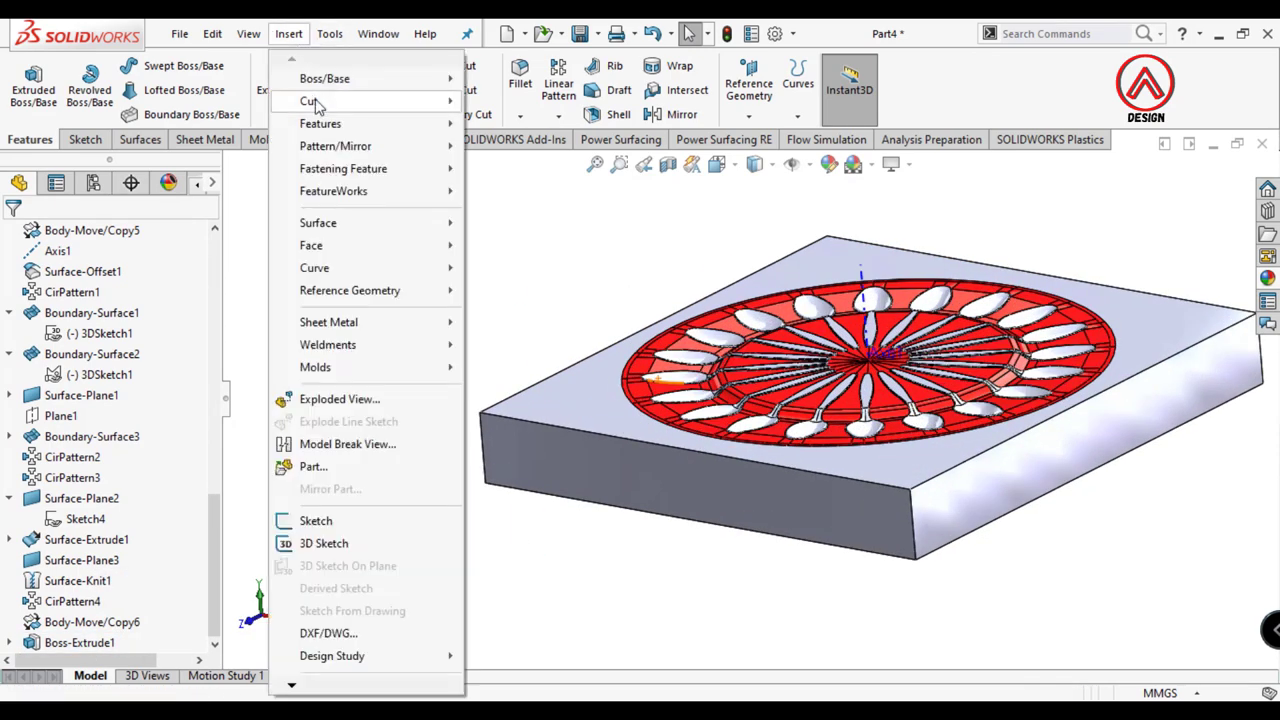
left_click(528, 591)
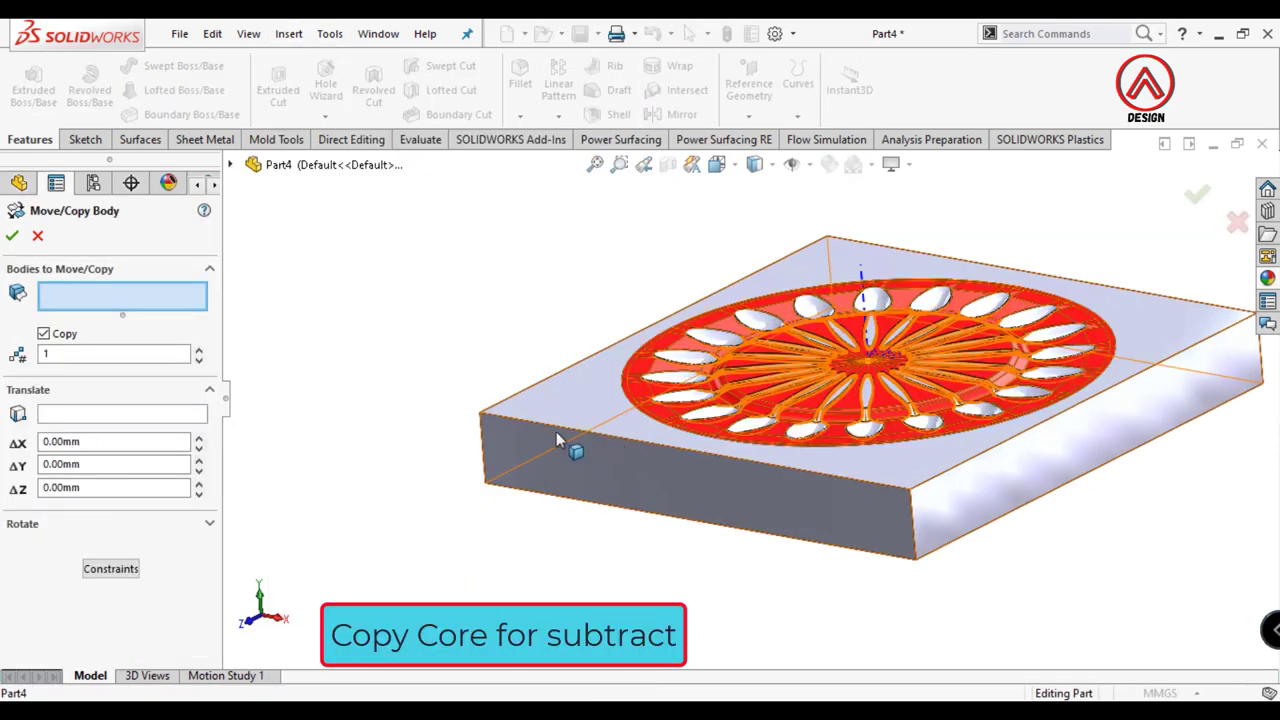
left_click(617, 424)
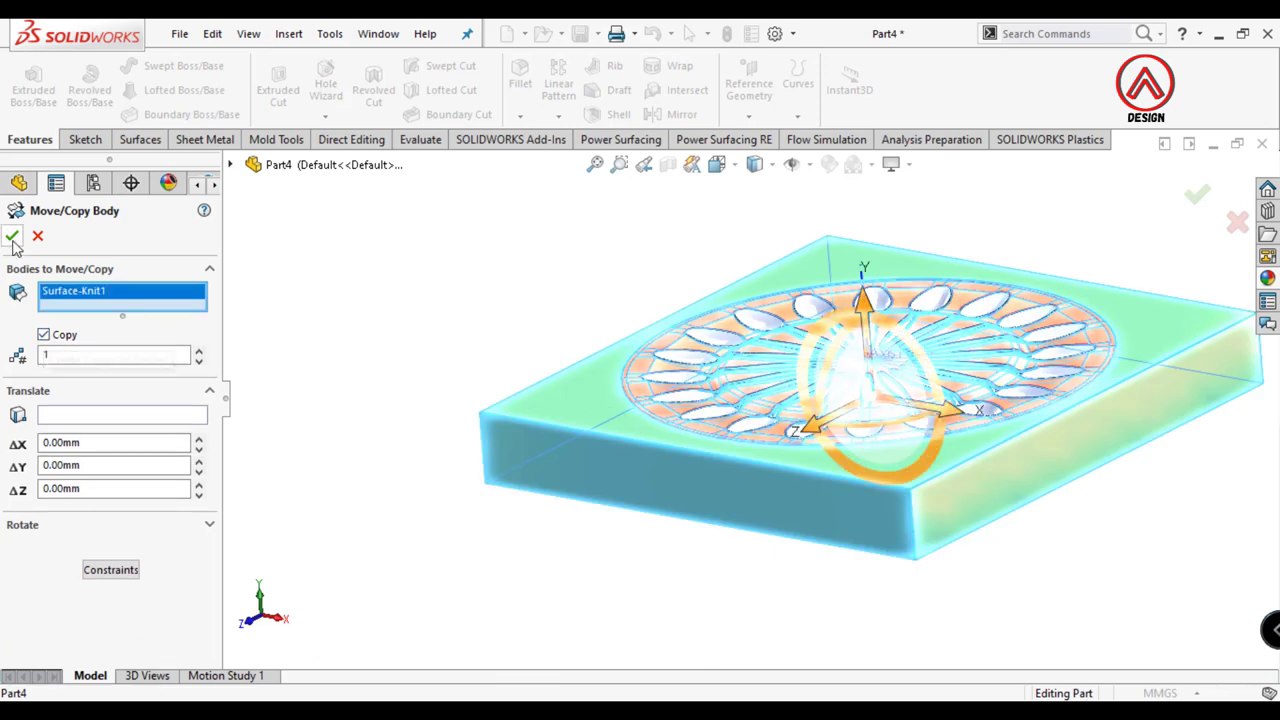
key("Return")
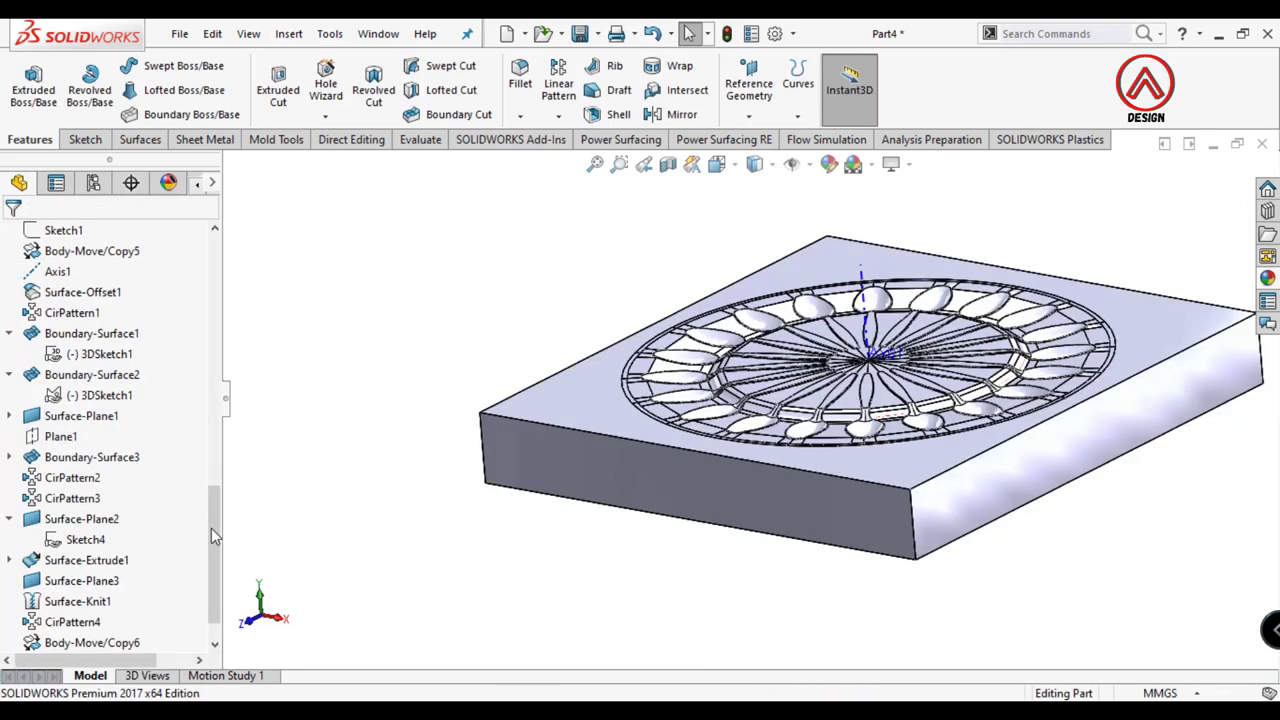
Step: Hide Surface-Knit1 and Body-Move/Copy7, leaving only Boss-Extrude1 visible
left_click_drag(211, 528, 200, 313)
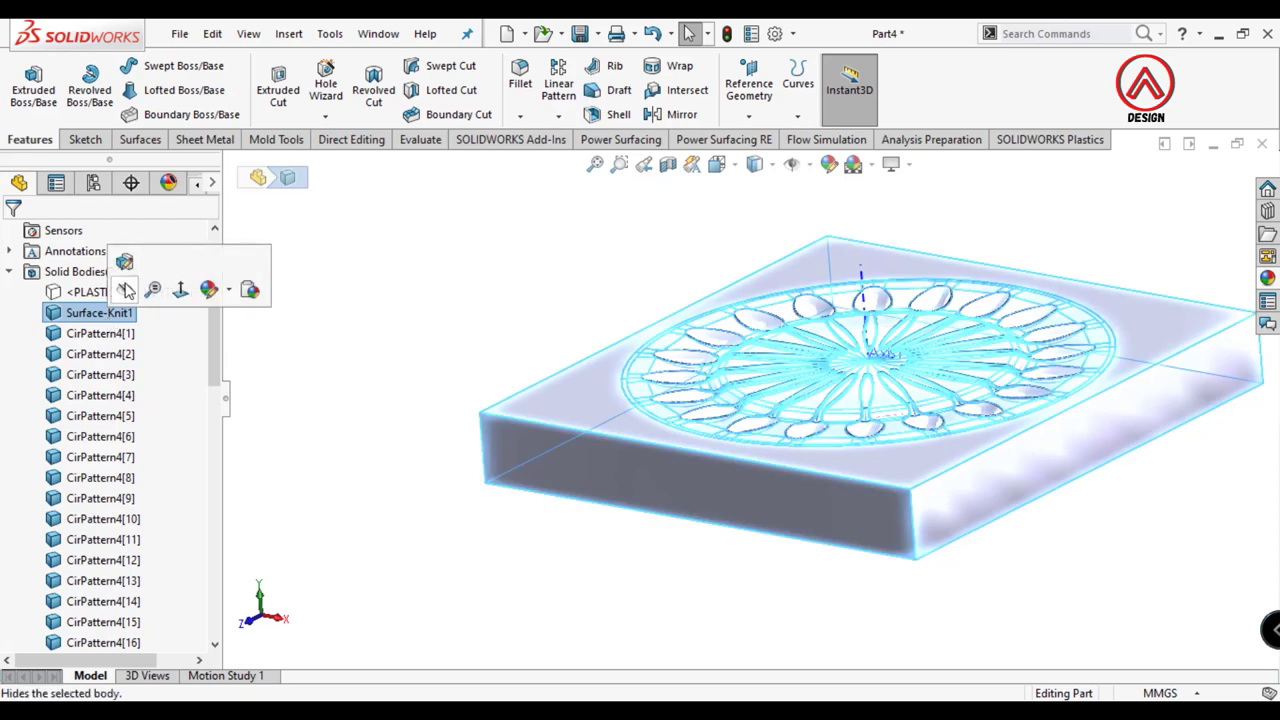
left_click(124, 290)
mouse_move(208, 346)
left_mouse_down()
mouse_move(205, 533)
mouse_move(205, 433)
left_mouse_up()
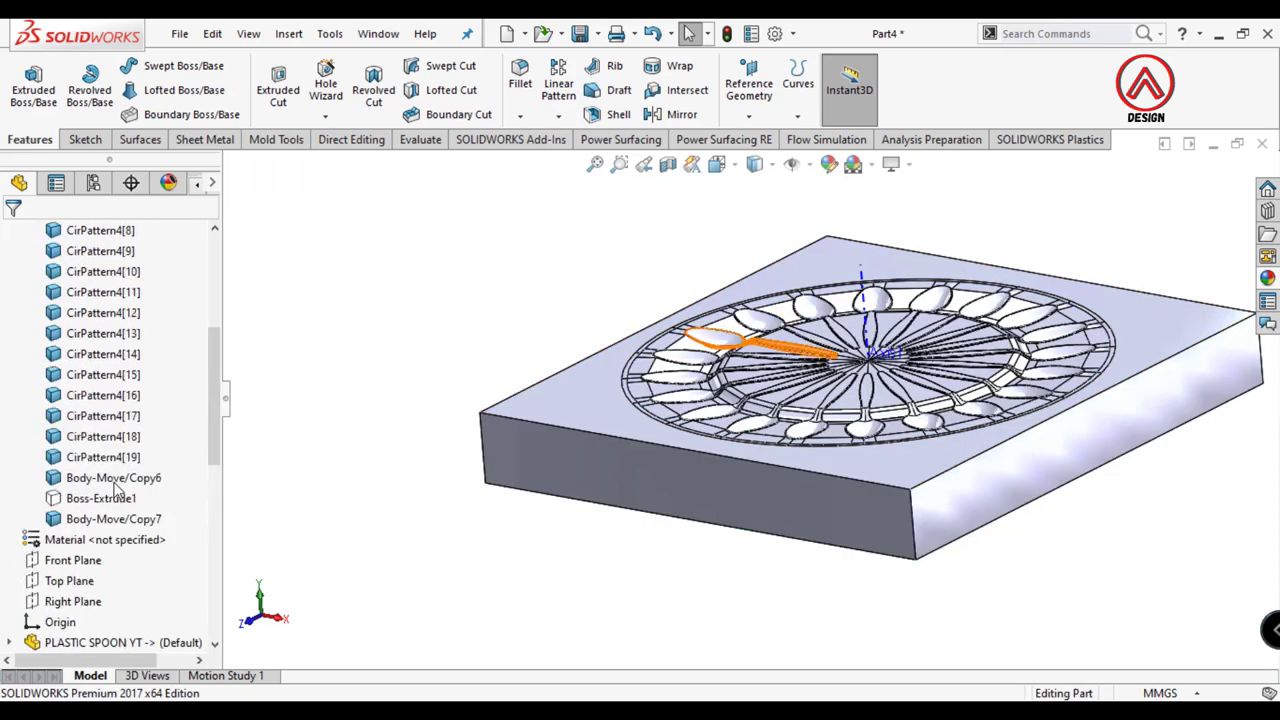
left_click(95, 498)
left_click(115, 476)
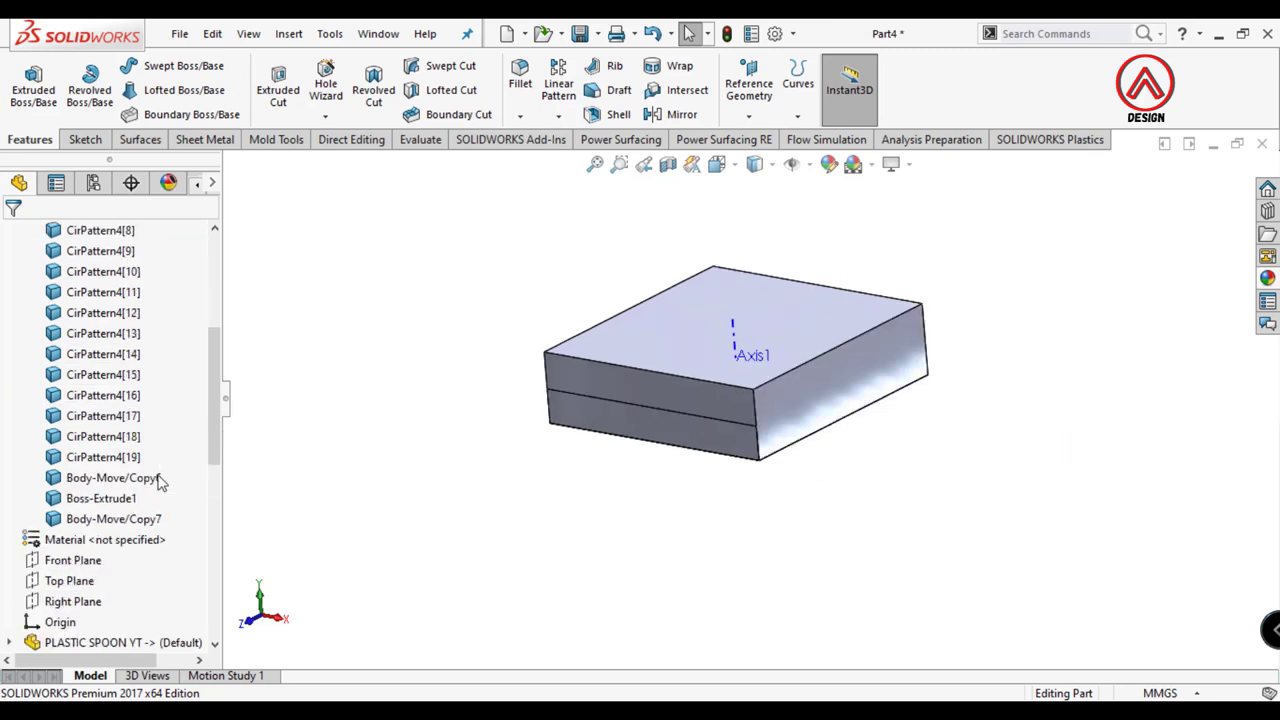
left_click(105, 519)
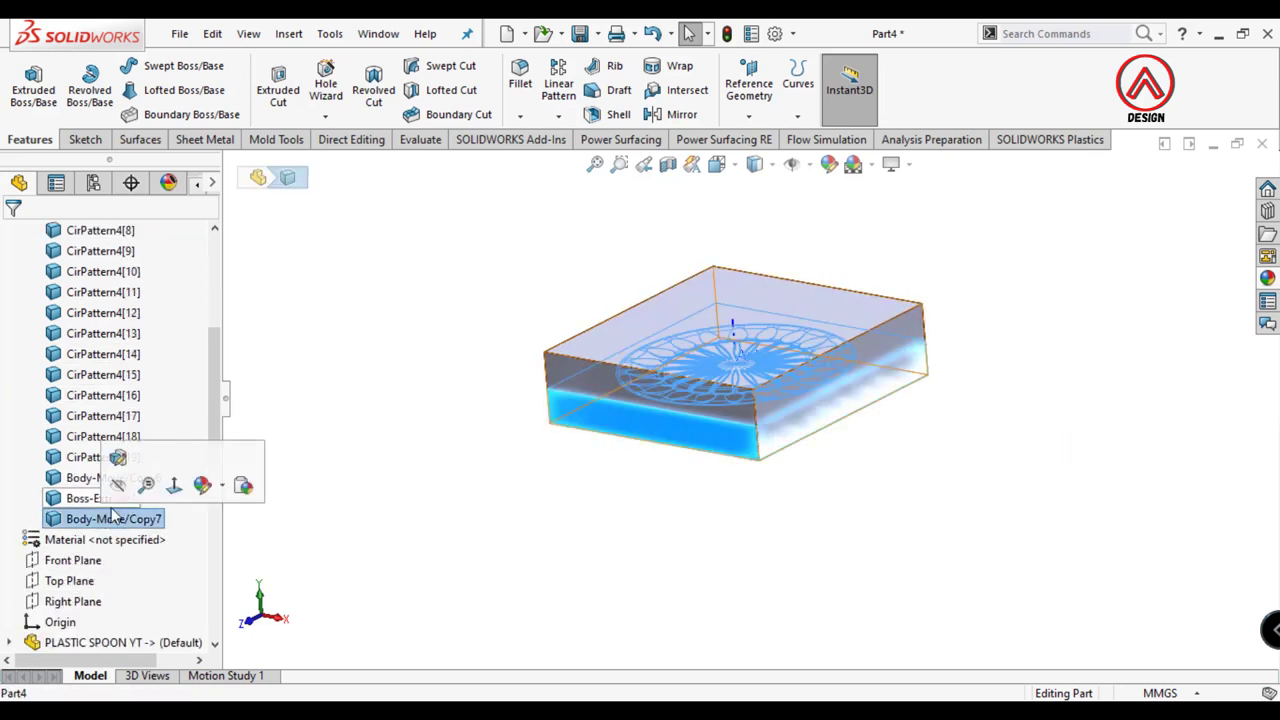
left_click(118, 487)
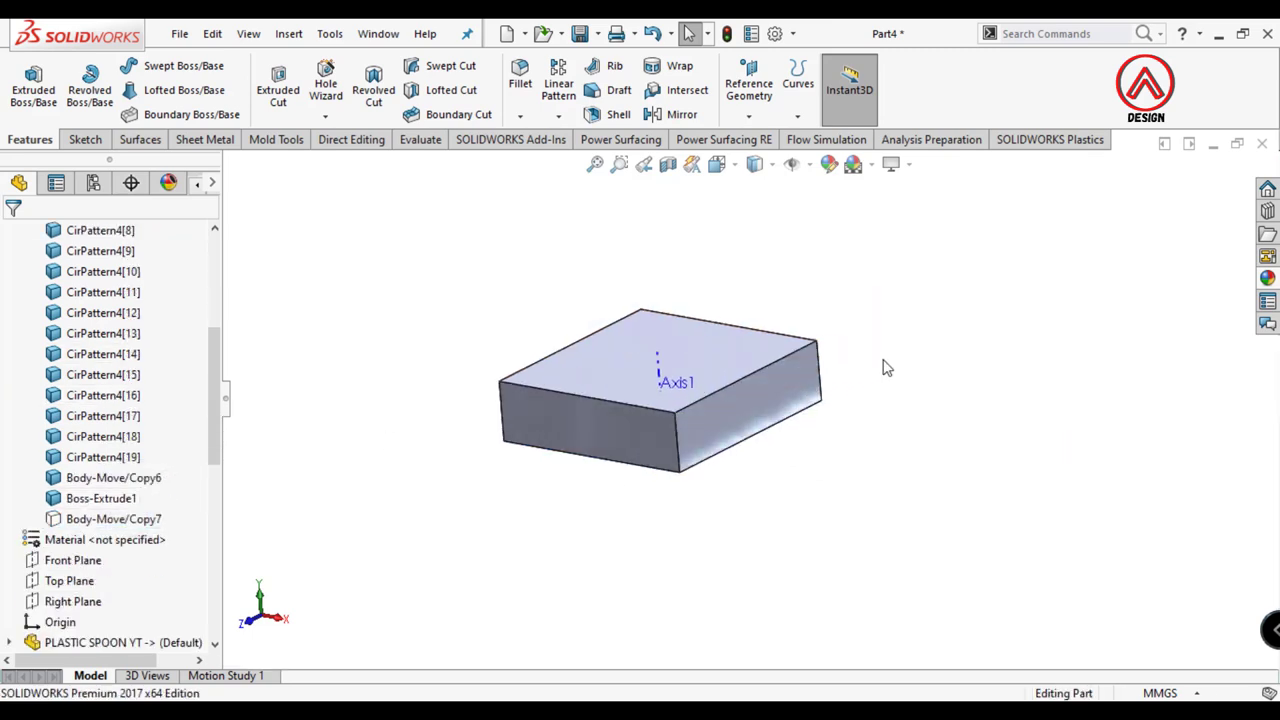
Step: Start a Subtract Combine in wireframe view with Boss-Extrude1 as the main body
left_click(289, 34)
left_click(527, 526)
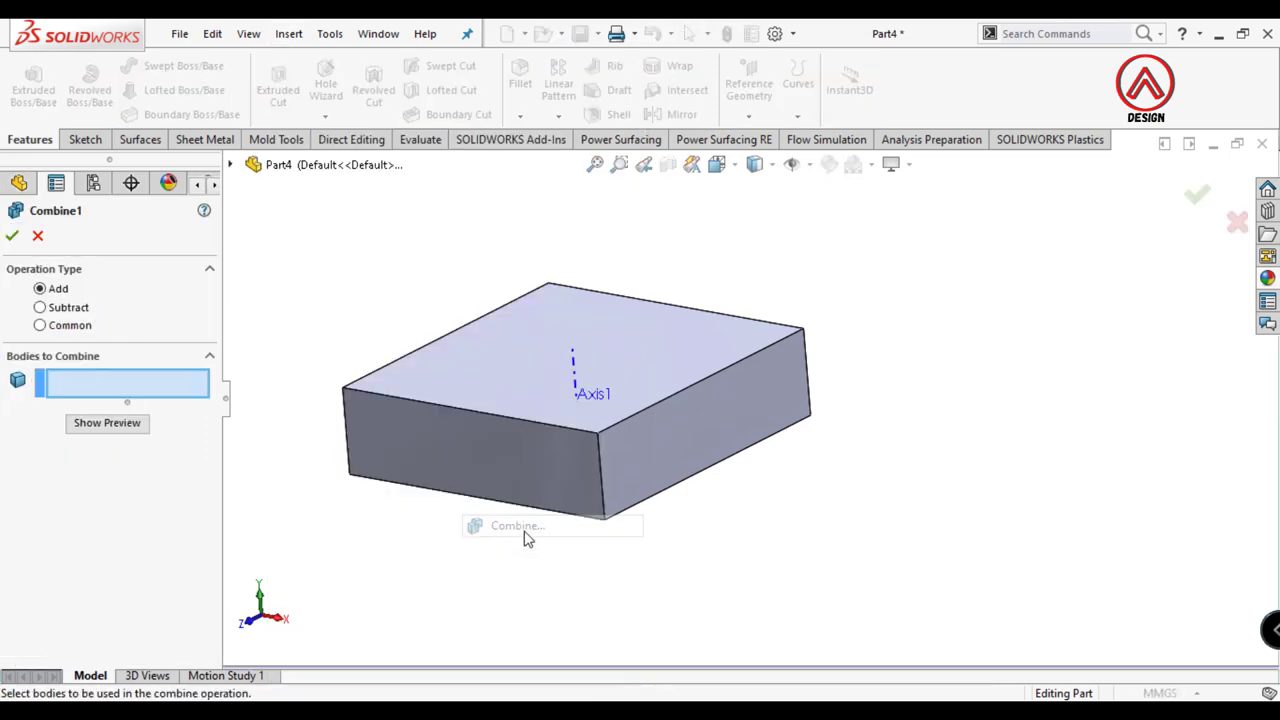
left_click(58, 307)
left_click(755, 164)
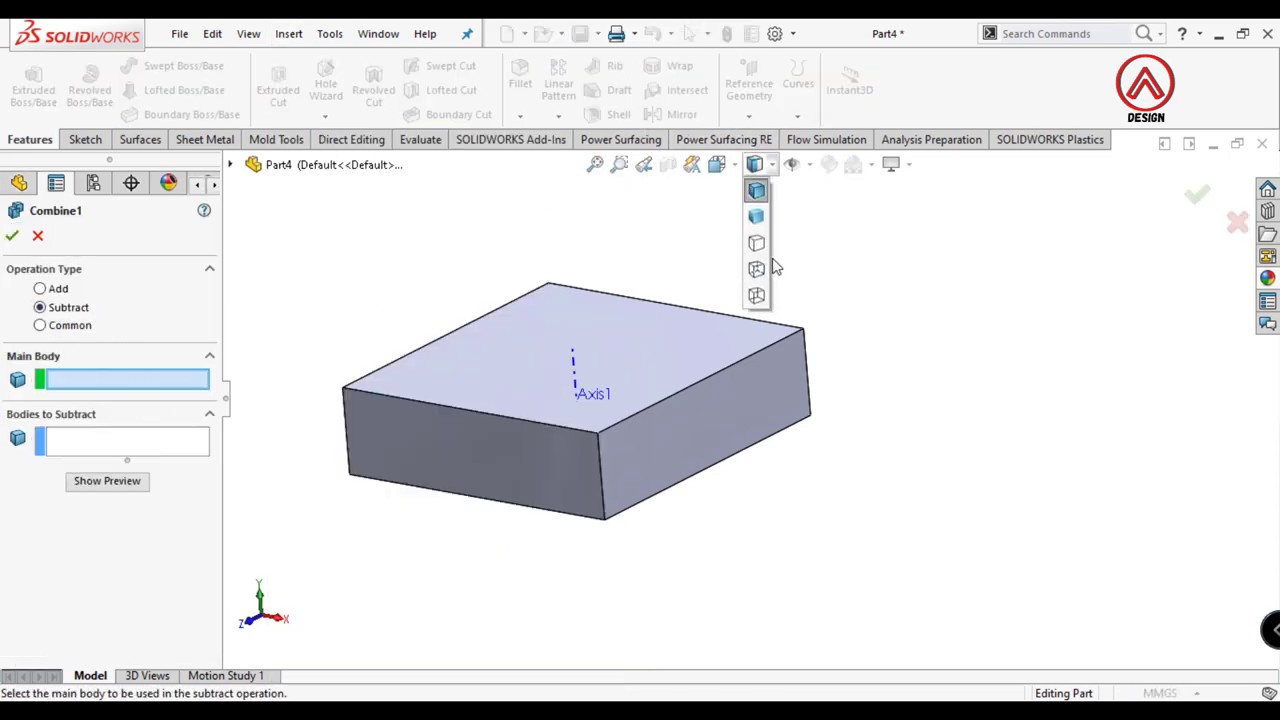
left_click(762, 278)
key("f")
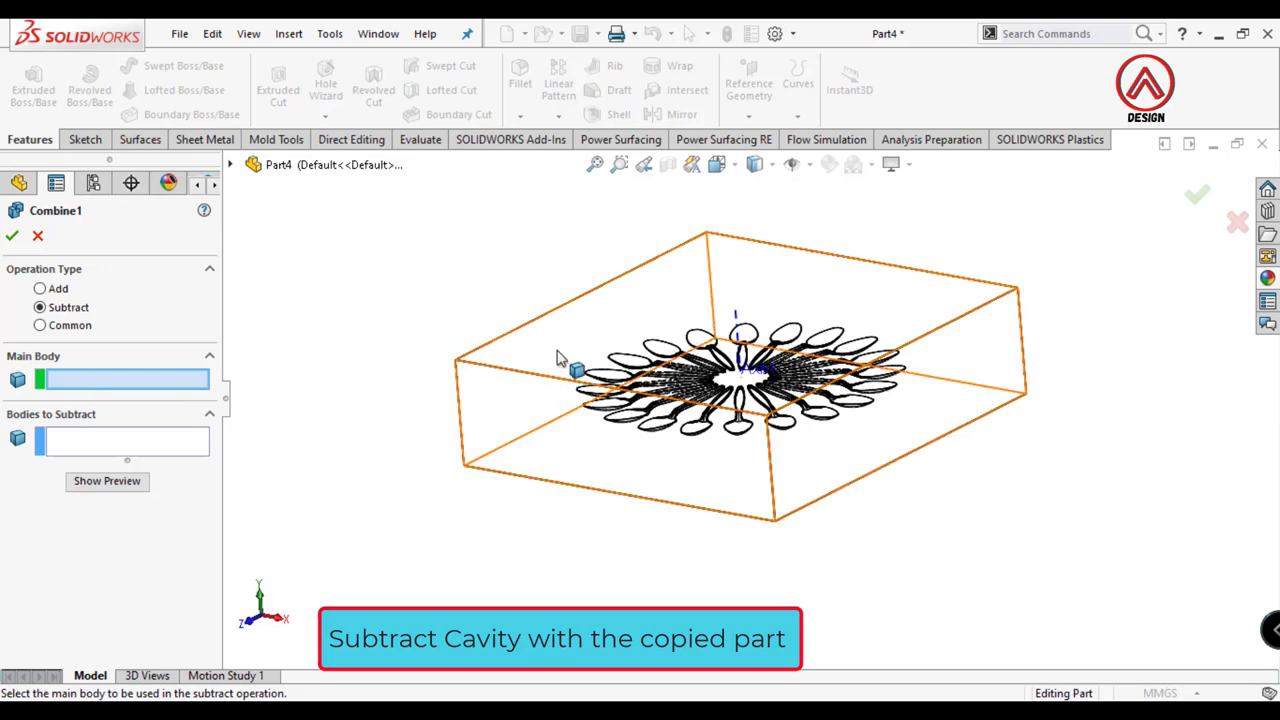
left_click(566, 366)
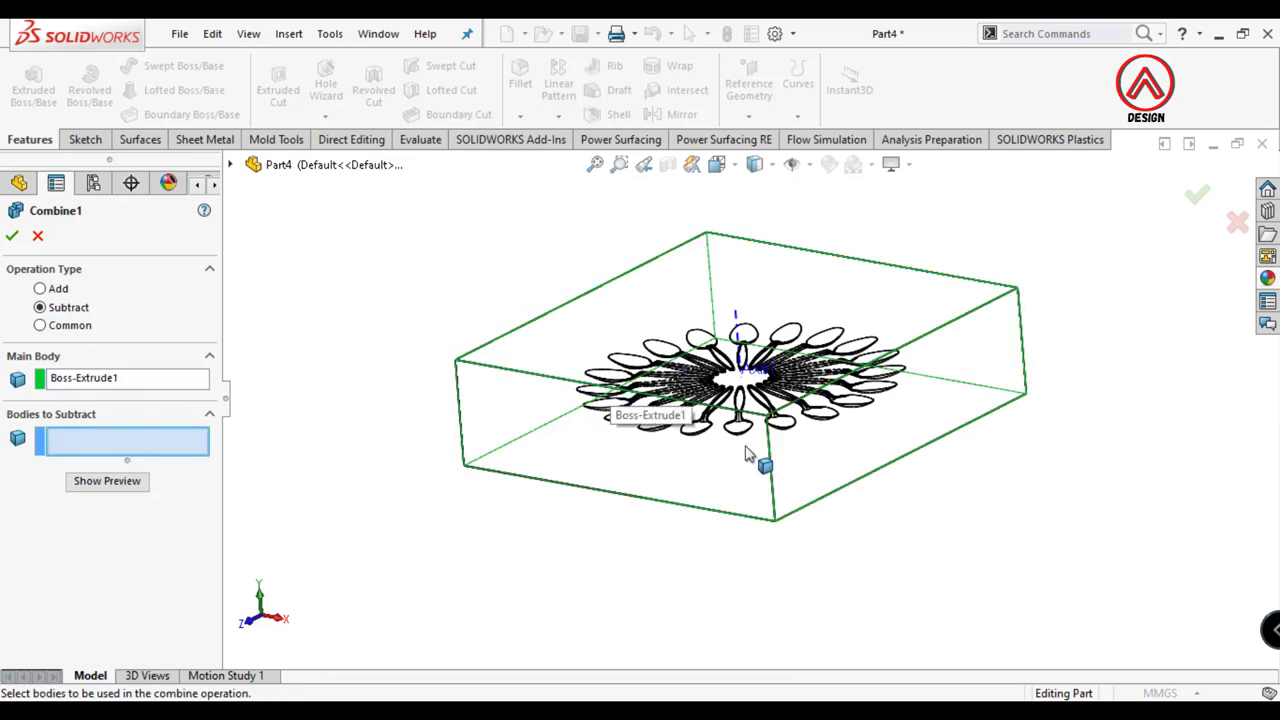
Step: Subtract bodies CirPattern4[1] through Body-Move/Copy6, then restore shaded-with-edges display
left_click(229, 164)
left_click(277, 249)
scroll(943, 346, "up", 3)
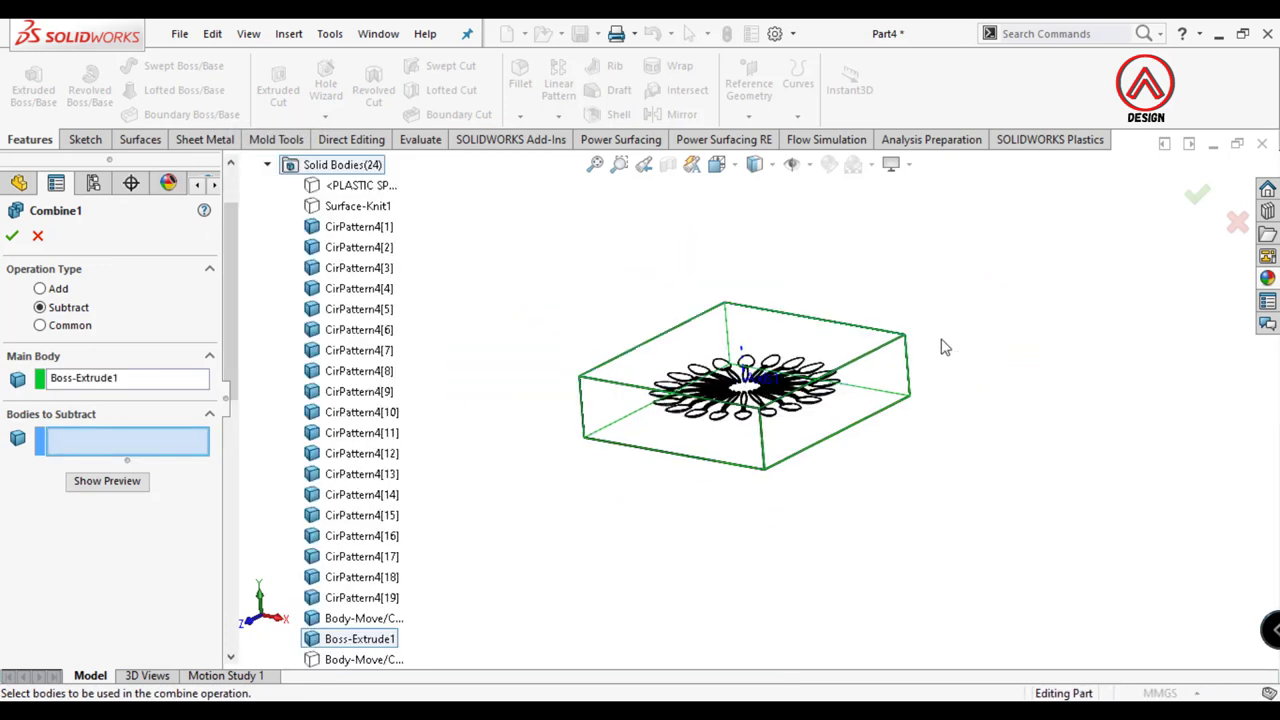
left_click(353, 230)
scroll(356, 483, "down", 3)
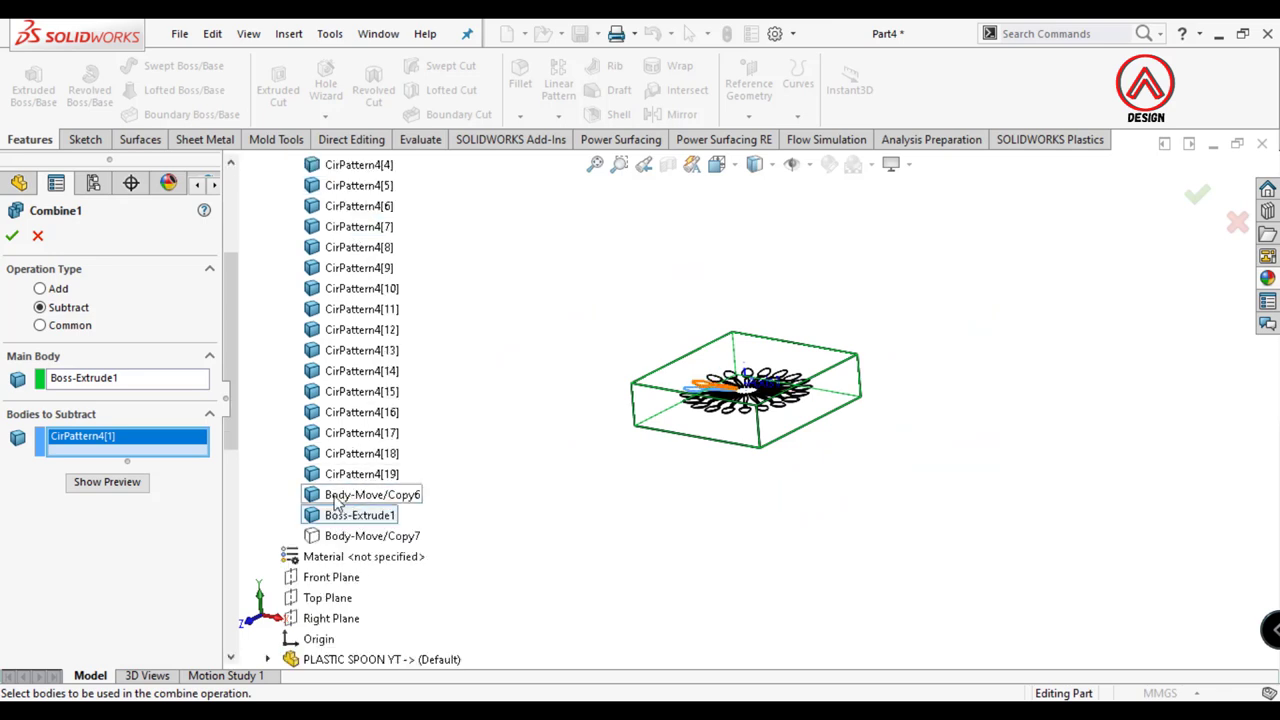
left_click(335, 500, "shift")
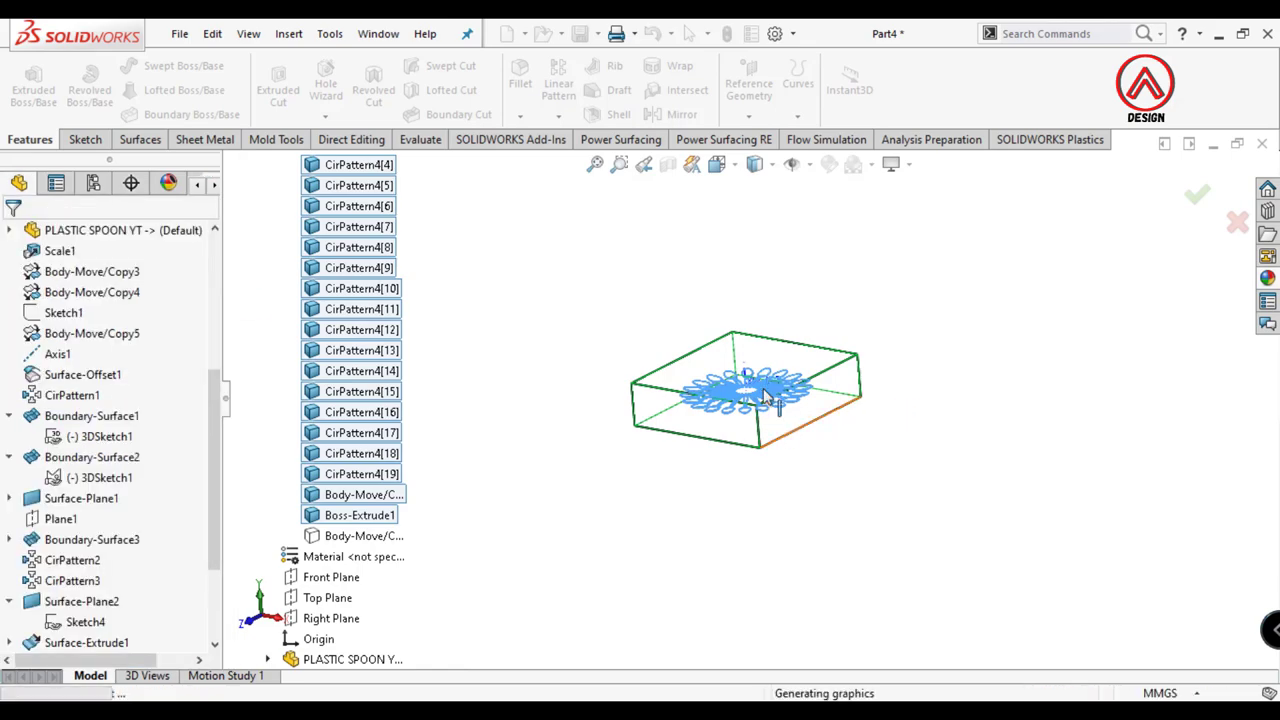
scroll(785, 413, "down", 5)
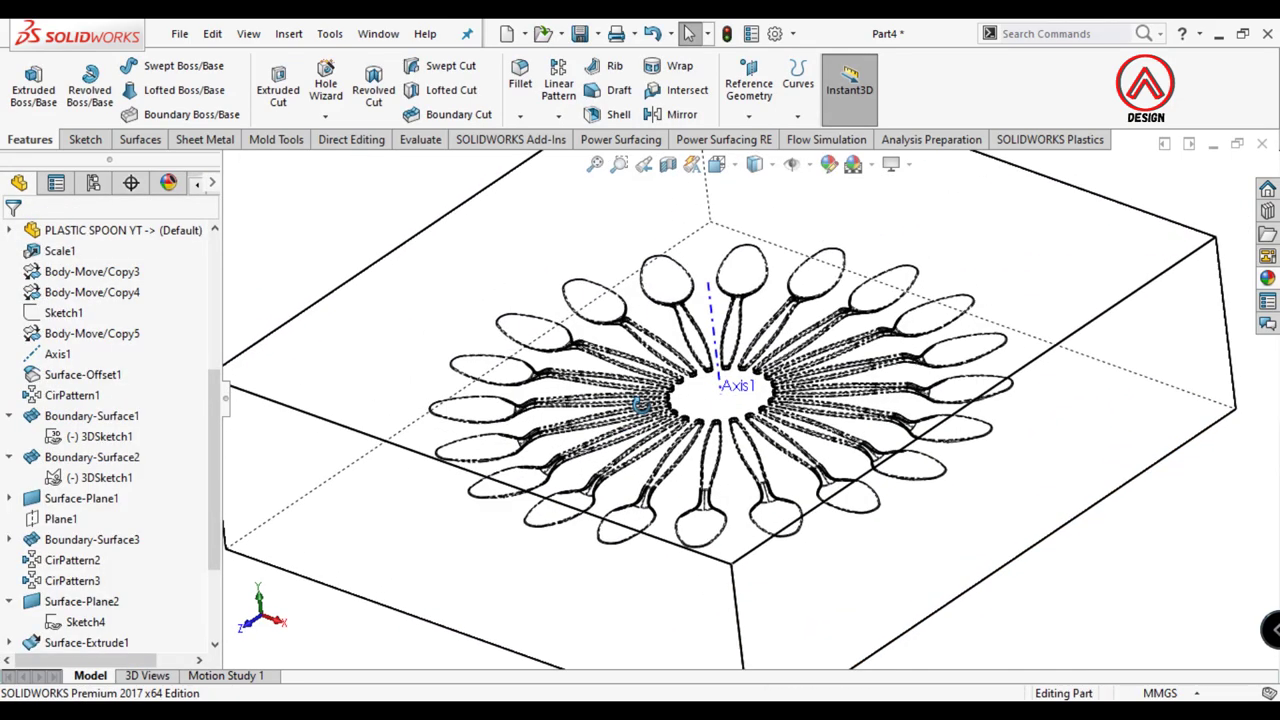
left_click(755, 163)
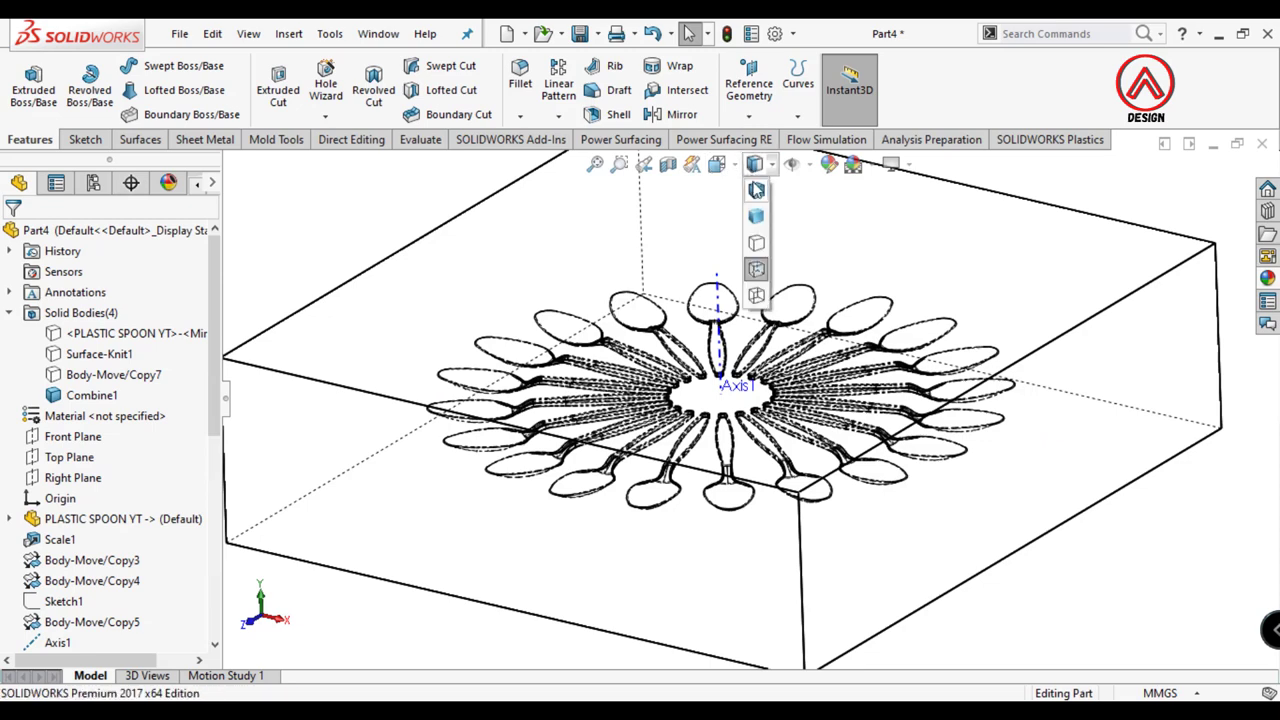
left_click(758, 186)
left_click(113, 374)
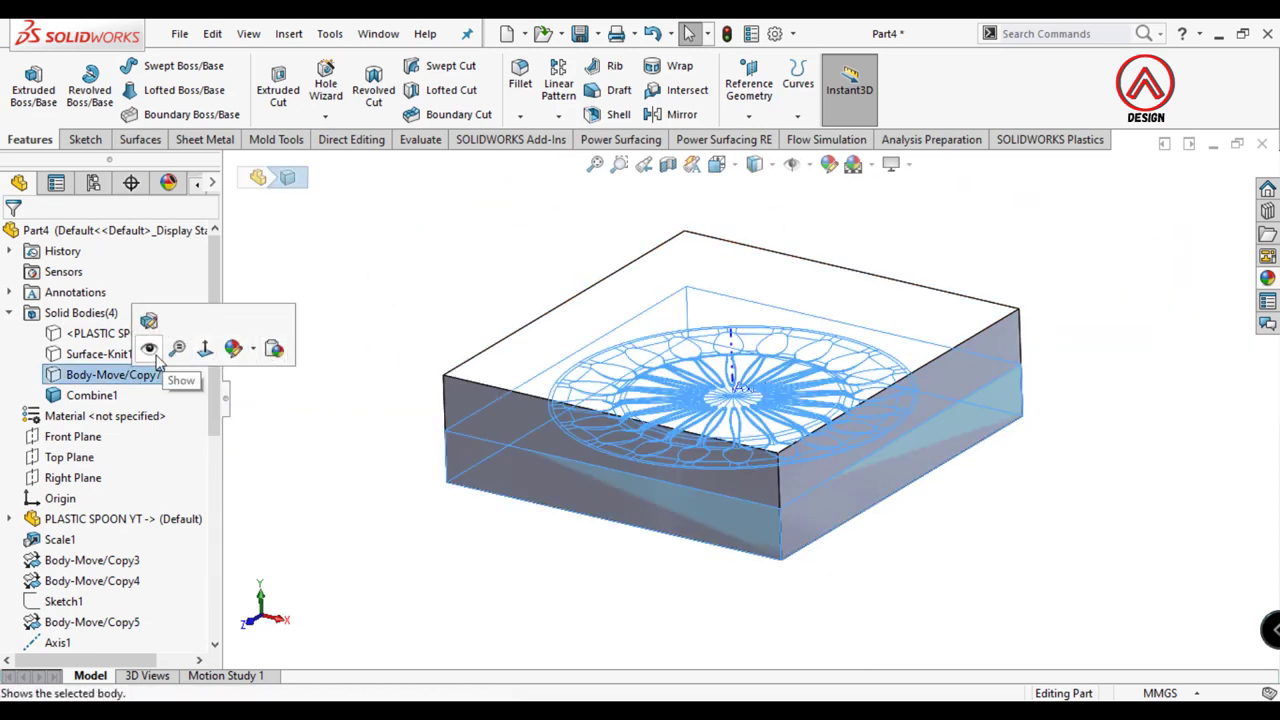
Step: Show Body-Move/Copy7 and set a Subtract Combine: main body Combine1, subtracting Body-Move/Copy7
left_click(493, 303)
left_click(330, 33)
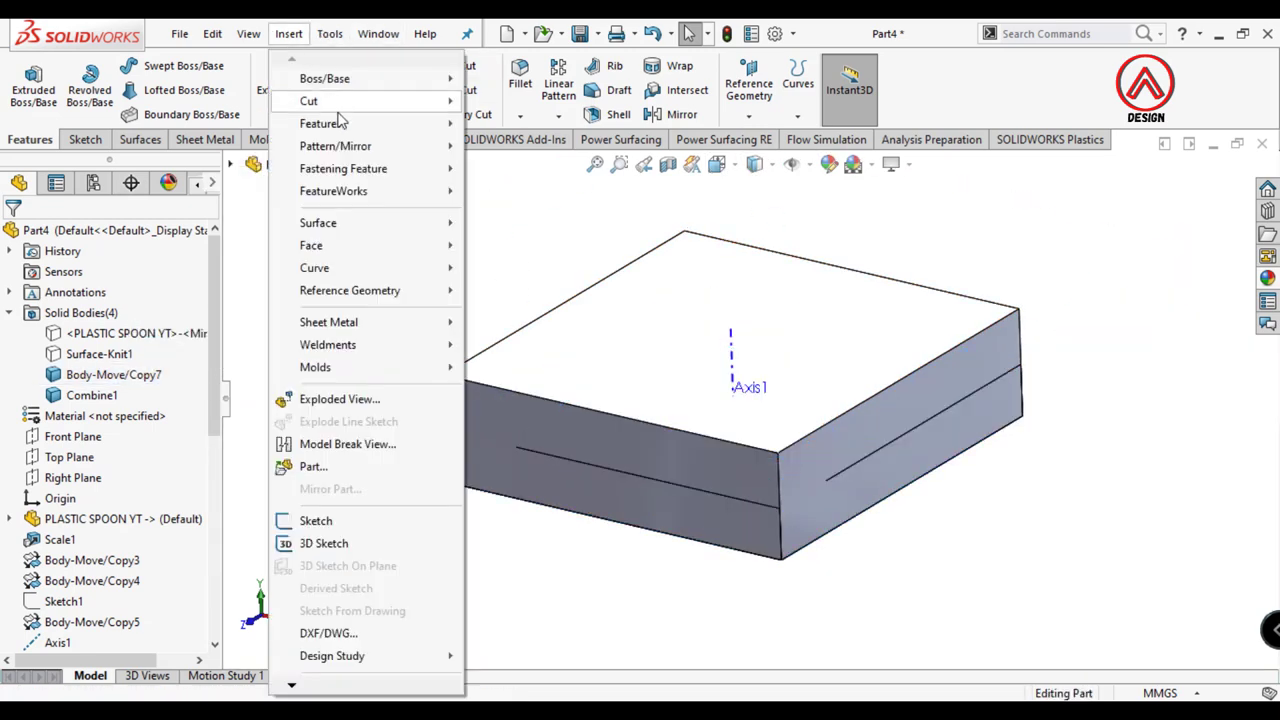
left_click(560, 523)
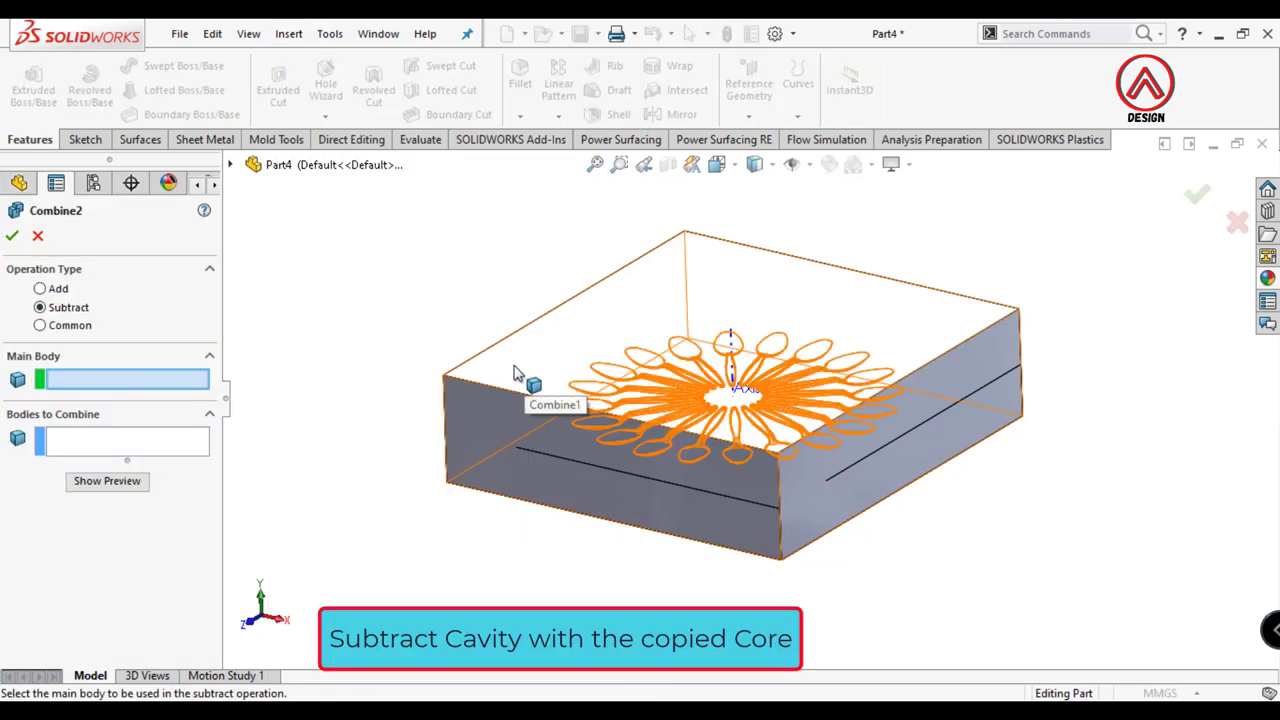
left_click(480, 378)
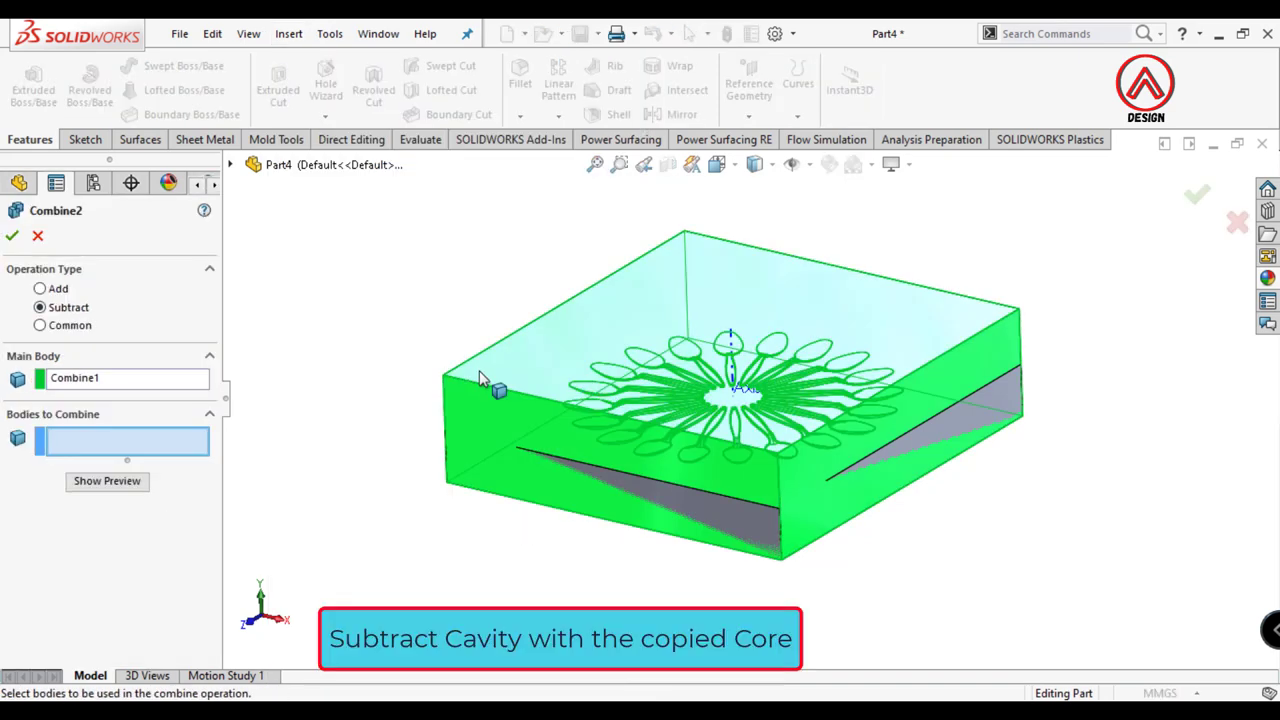
left_click(230, 166)
left_click(360, 309)
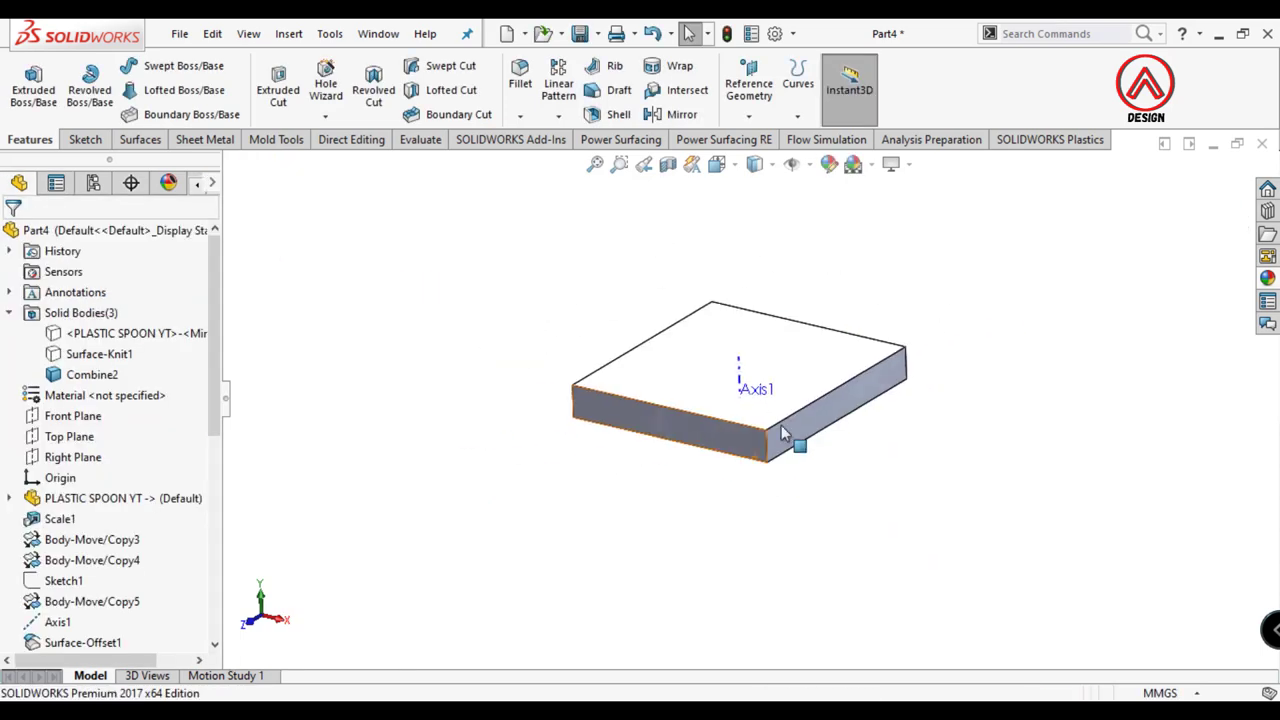
Step: Orbit and zoom around the plate to inspect the ring of spoon cavities
middle_click_drag(783, 433, 640, 390)
scroll(630, 390, "down", 4)
scroll(575, 420, "down", 3)
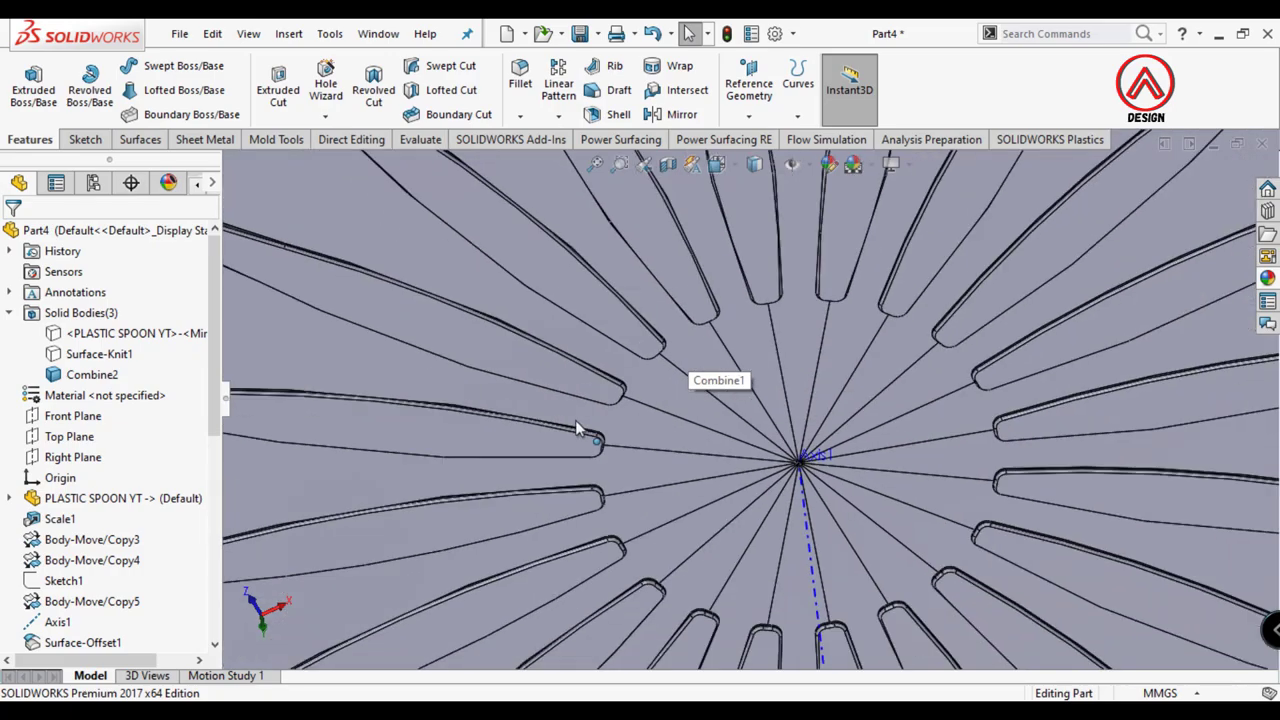
scroll(575, 420, "up", 5)
mouse_move(462, 338)
middle_mouse_down()
mouse_move(667, 293)
mouse_move(640, 330)
middle_mouse_up()
left_click(95, 353)
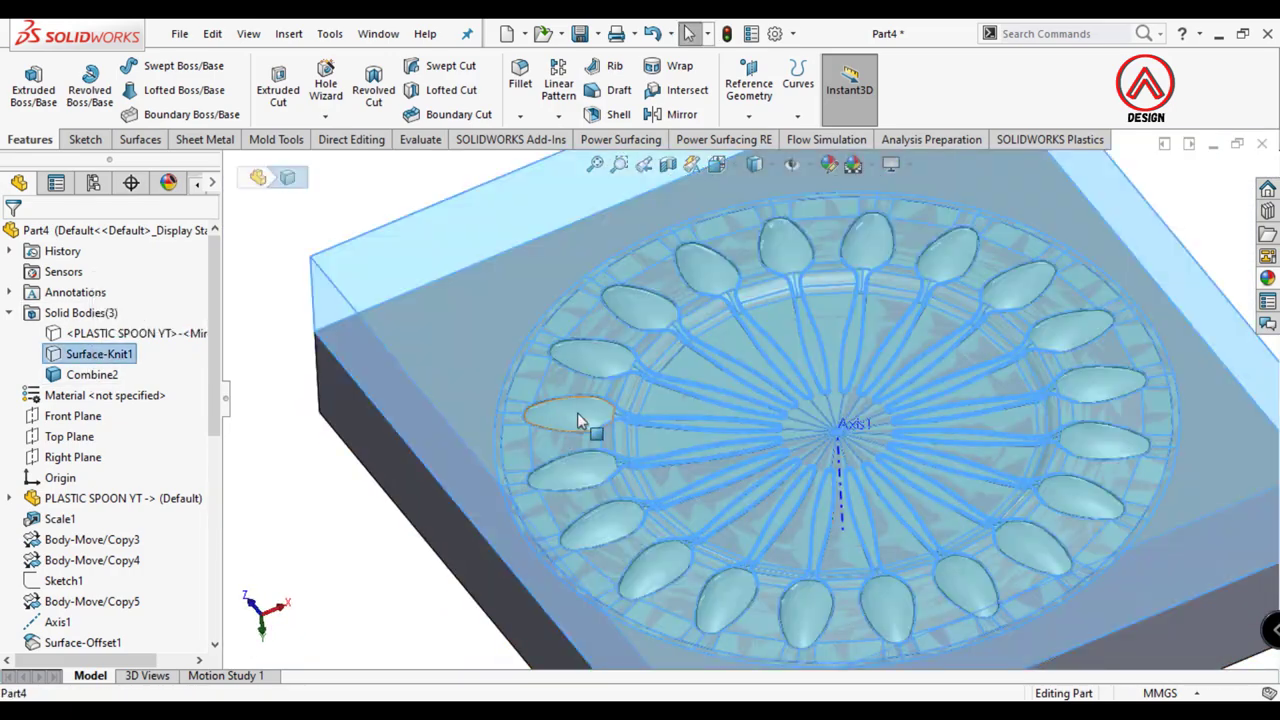
left_click(277, 449)
mouse_move(640, 420)
middle_mouse_down()
mouse_move(763, 470)
mouse_move(749, 452)
middle_mouse_up()
Step: View the mould Normal To, face-on, and select the Top Plane
key("space")
left_click(820, 268)
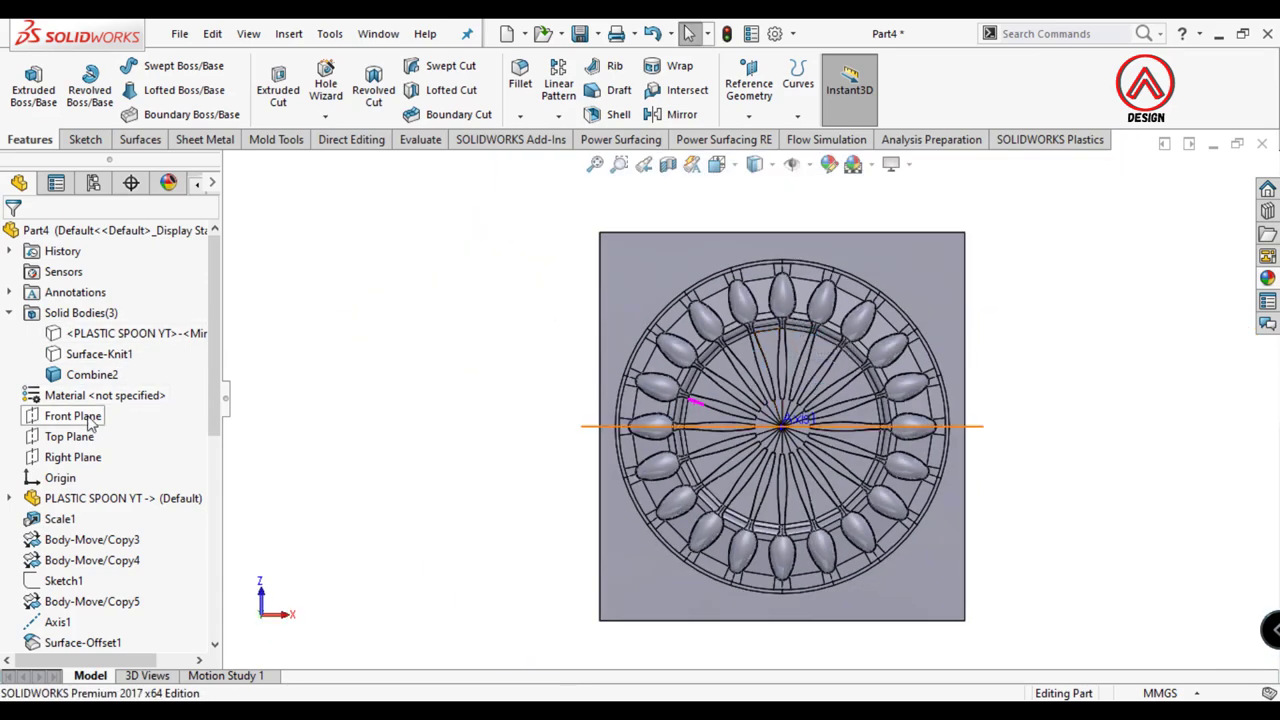
left_click(62, 437)
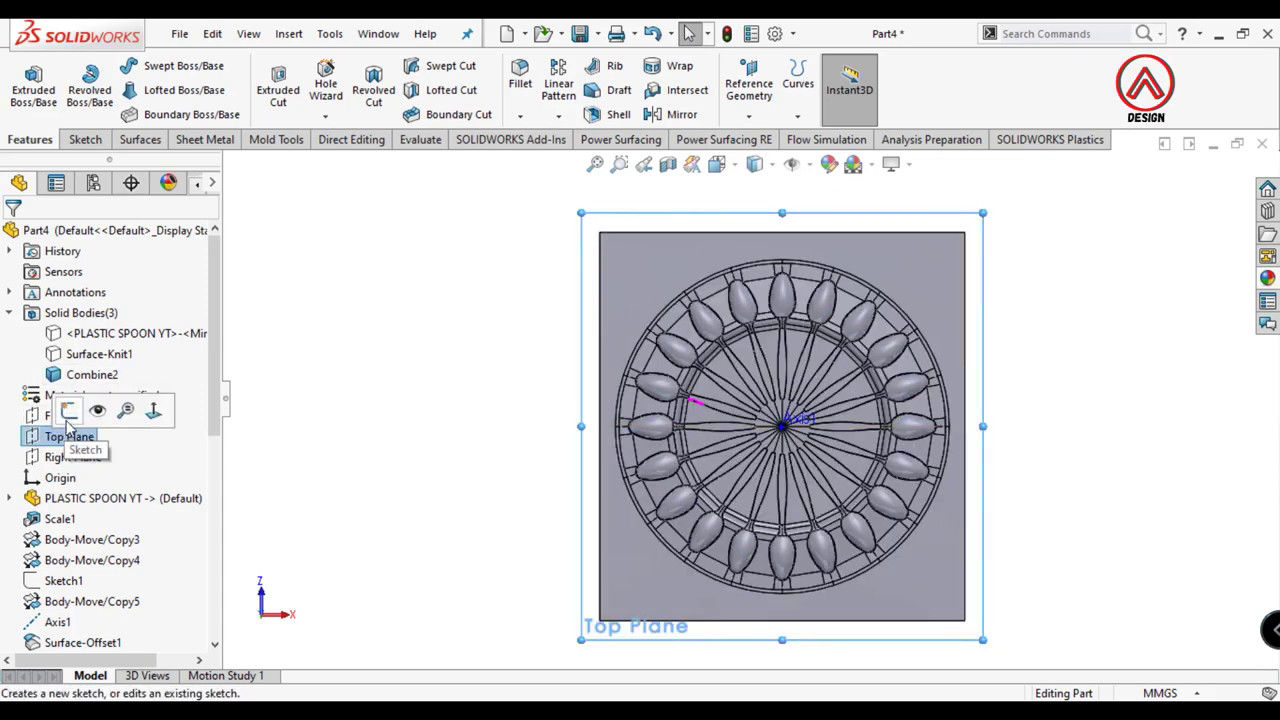
Step: Start a sketch on the mould plate's top face and view it normal-to
left_click(617, 296)
left_click(650, 240)
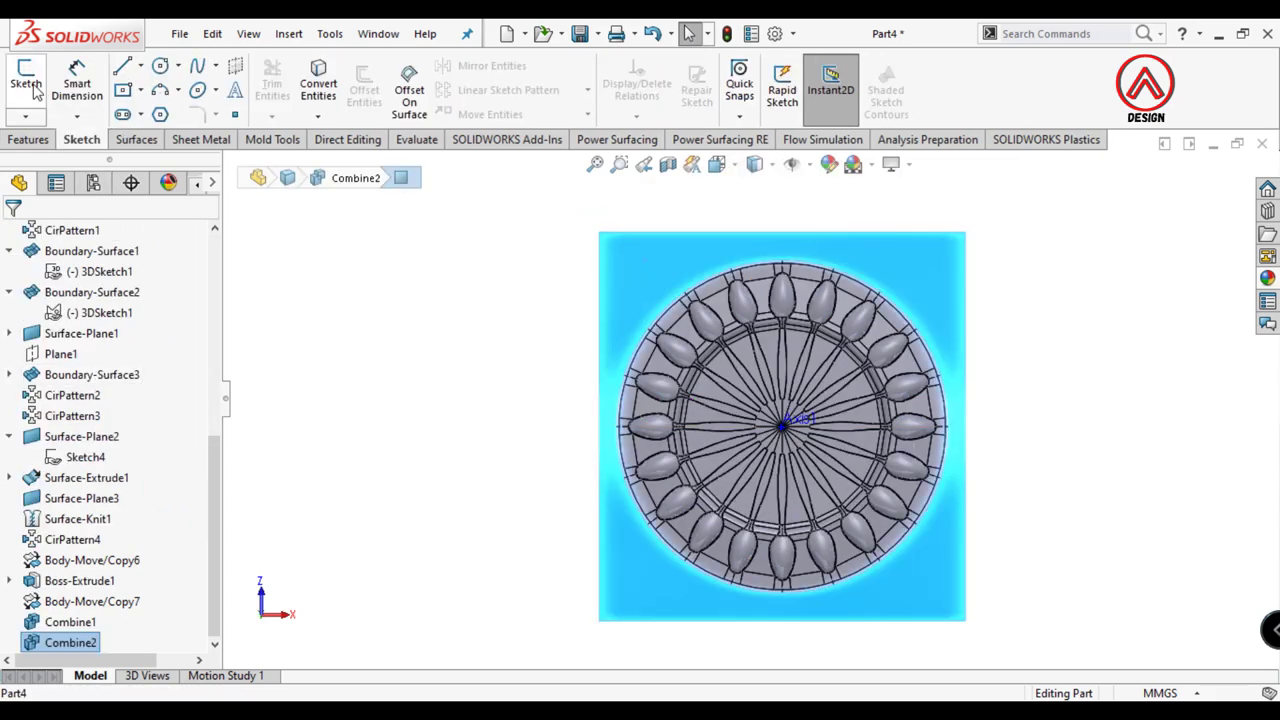
left_click(716, 164)
left_click(822, 272)
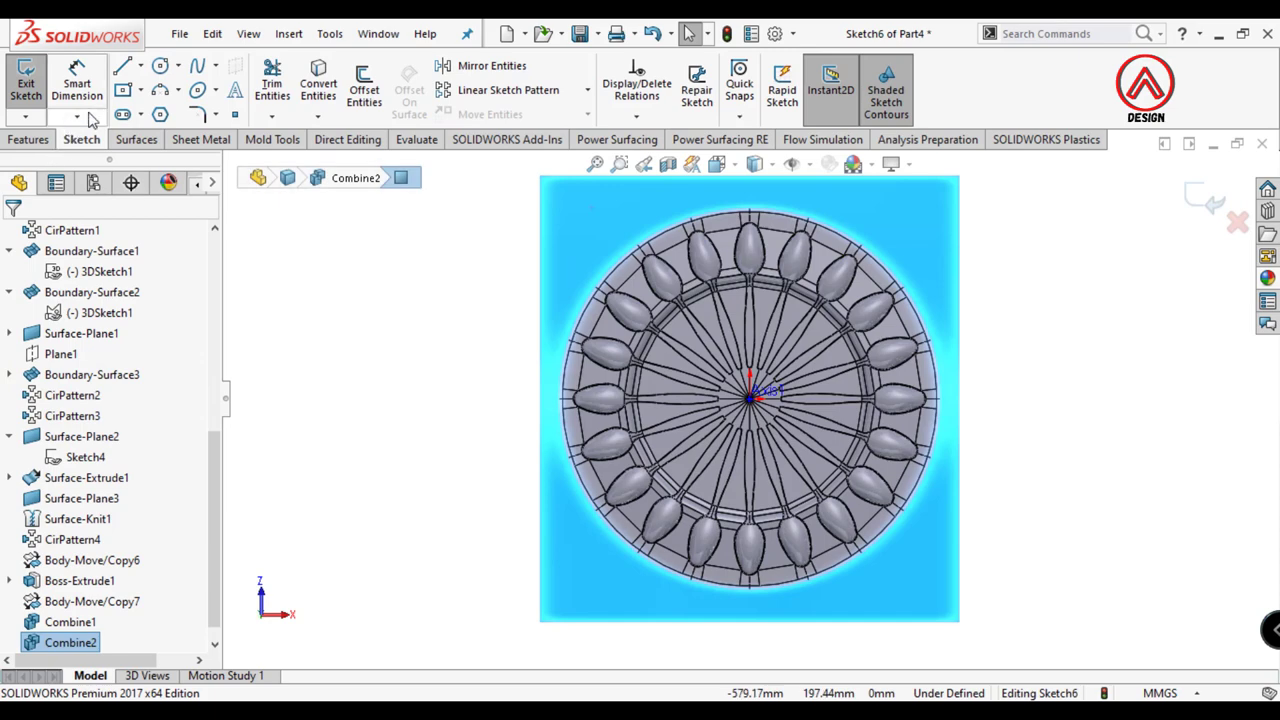
Step: Draw a small corner rectangle beyond the plate's upper-left corner
left_click(122, 89)
middle_click_drag(652, 113, 652, 251, "ctrl")
scroll(652, 251, "down", 2)
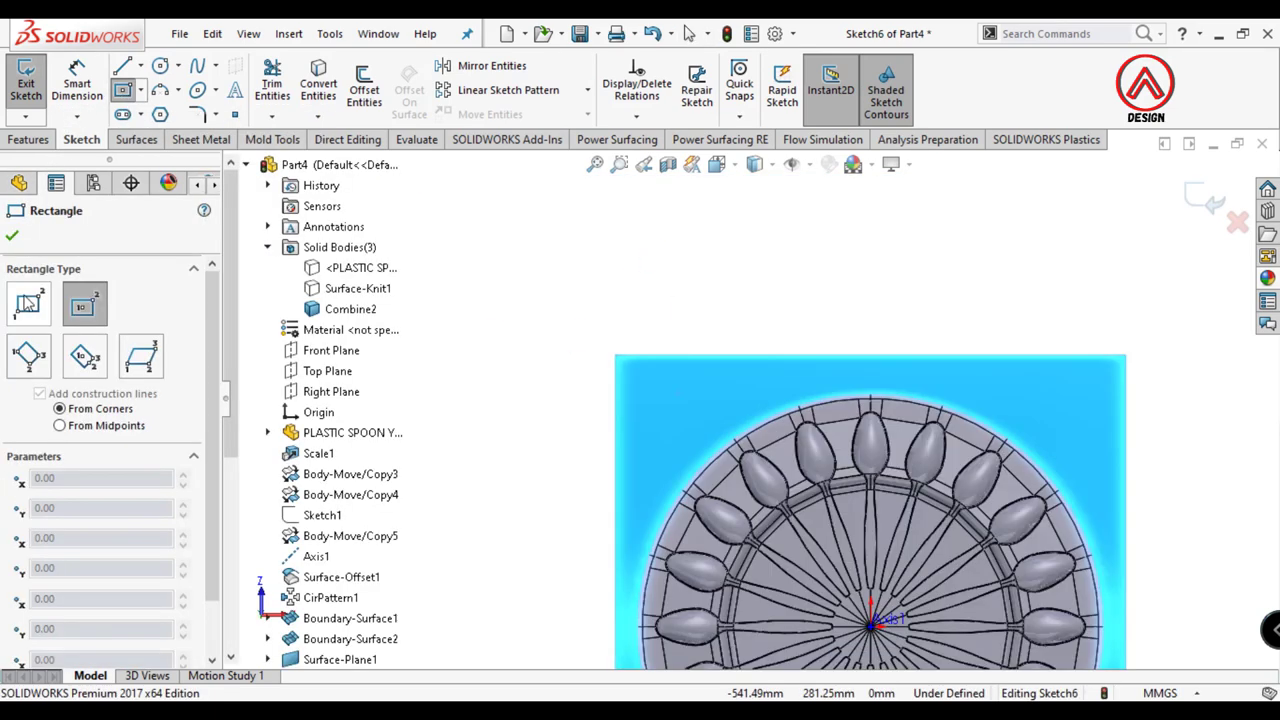
scroll(686, 402, "down", 2)
left_click(686, 400)
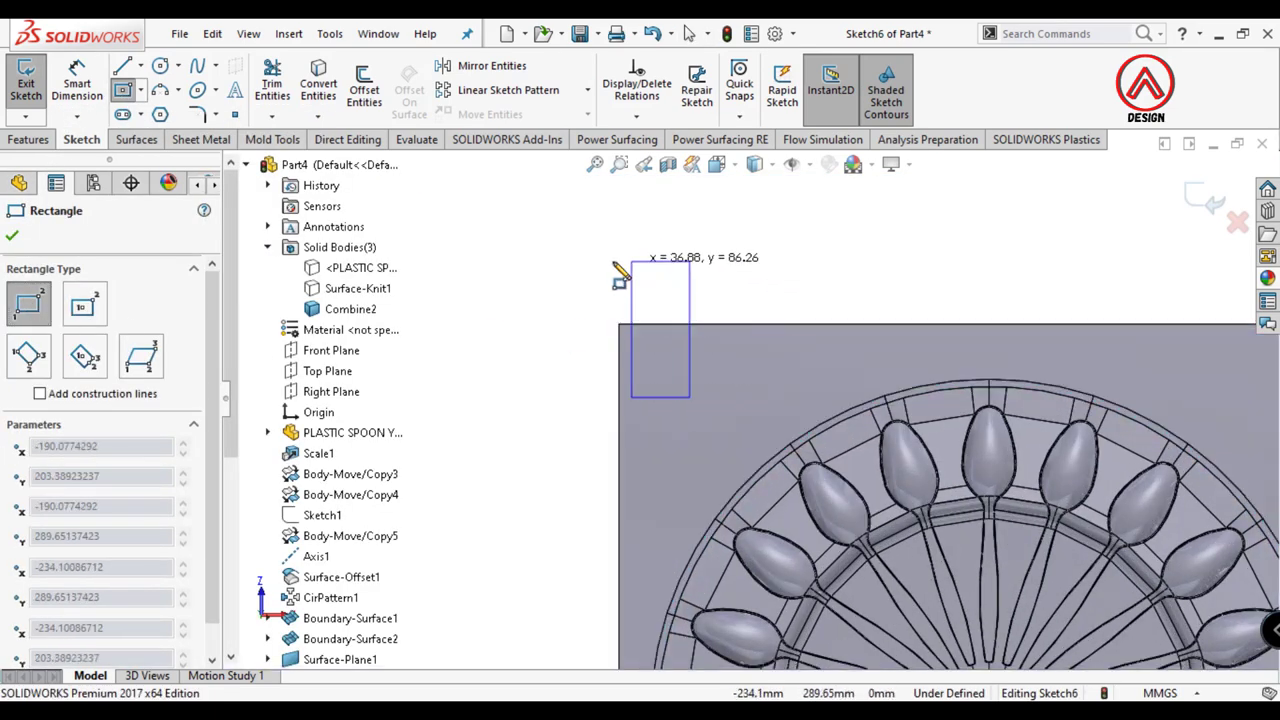
left_click(552, 258)
Step: Draw vertical and horizontal construction centrelines from the origin
left_click(122, 66)
scroll(752, 397, "up", 4)
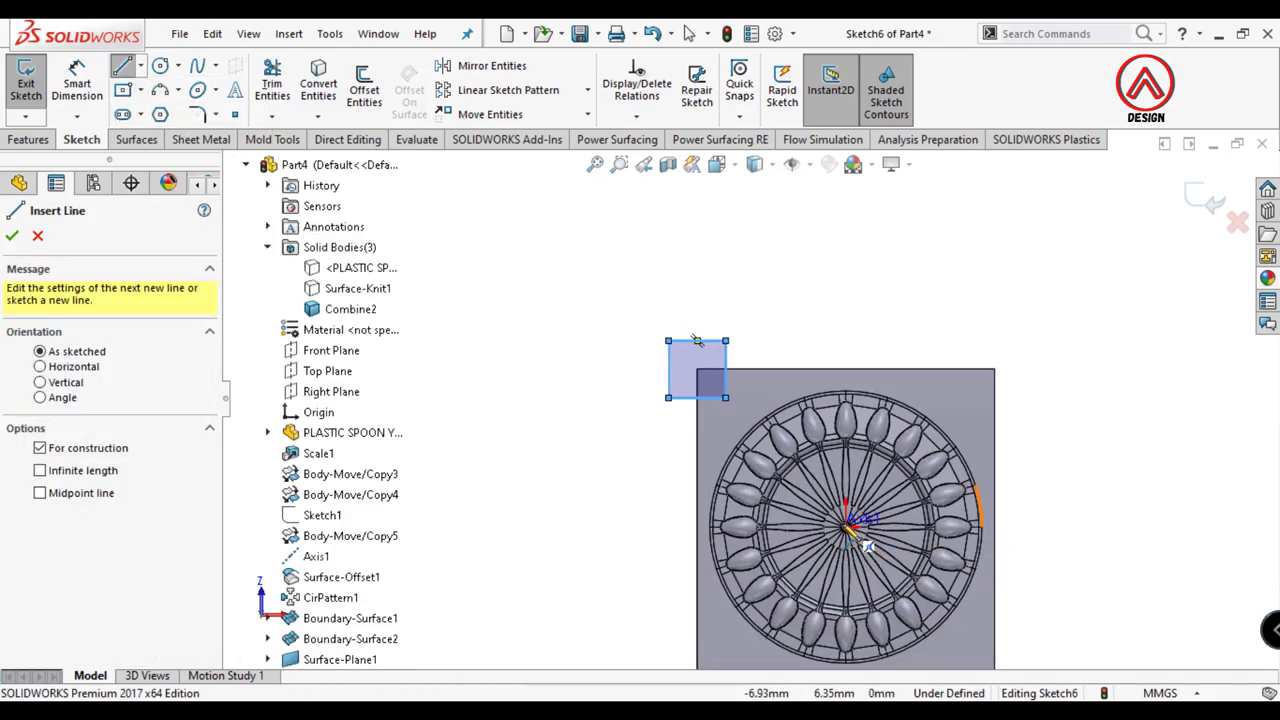
scroll(865, 545, "down", 2)
scroll(857, 528, "down", 3)
left_click(818, 430)
scroll(818, 430, "up", 3)
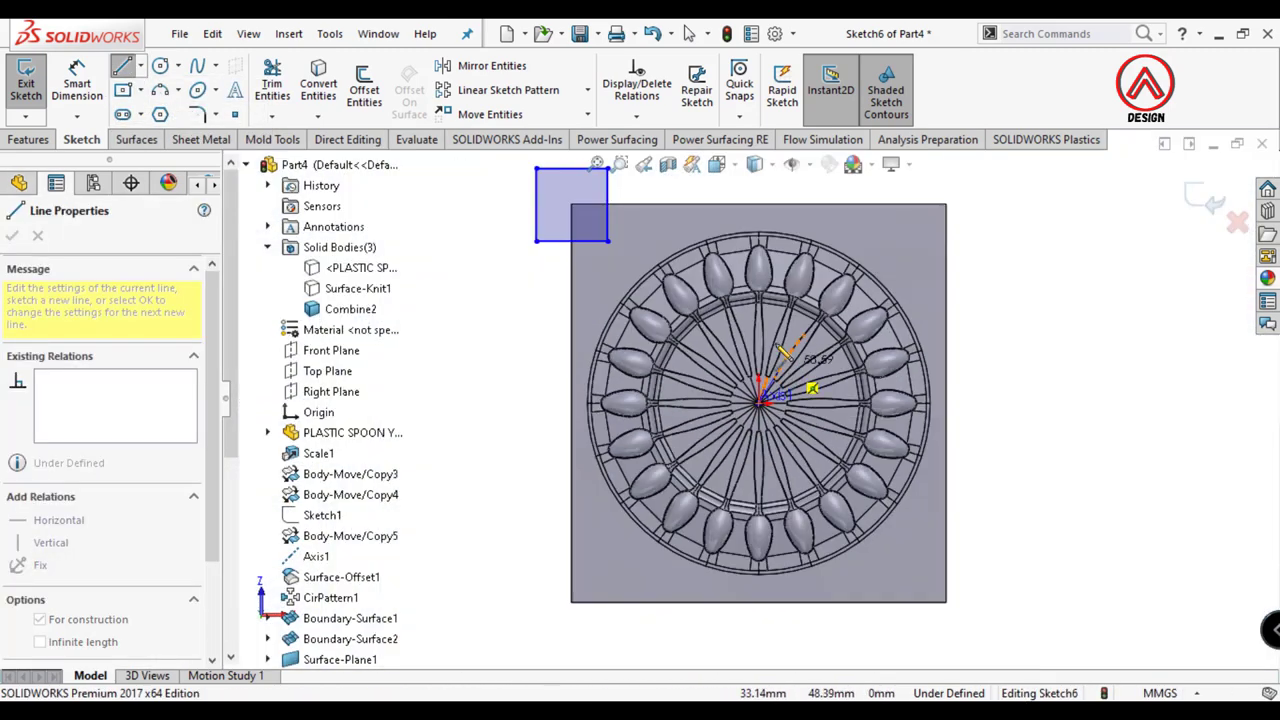
left_click(762, 240)
key("Escape")
key("l")
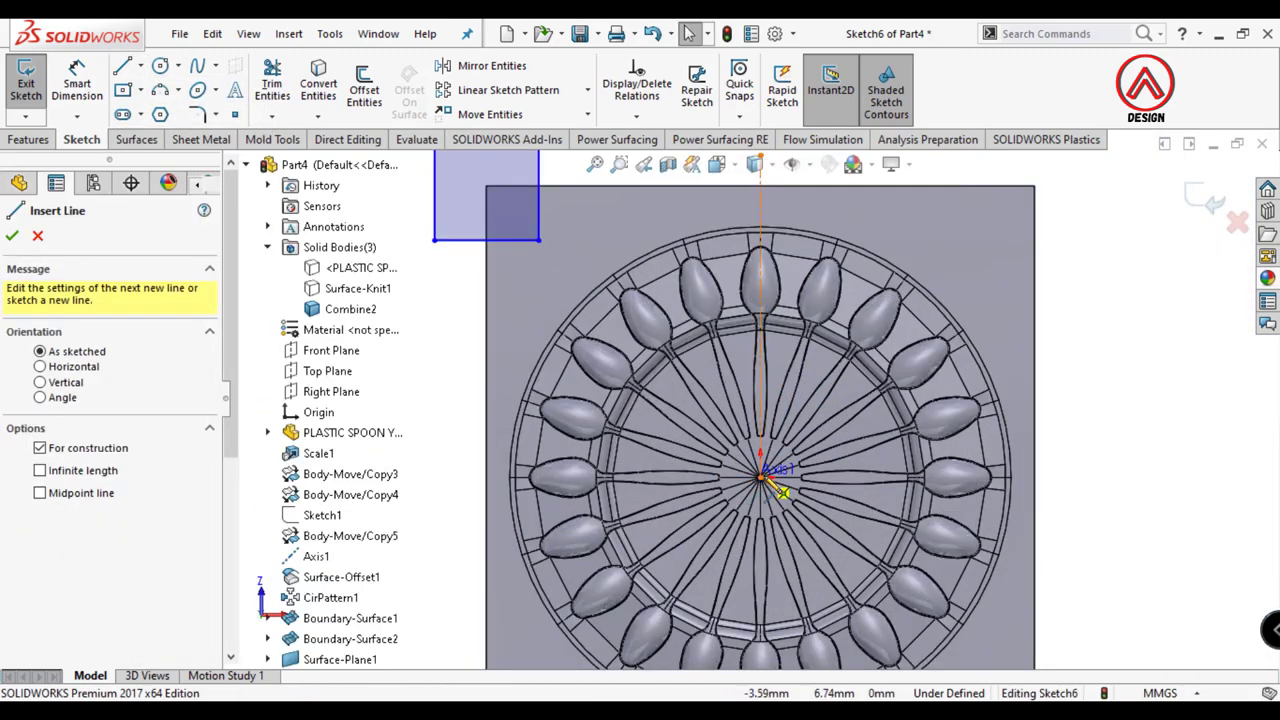
left_click(761, 477)
left_click(1068, 477)
key("Escape")
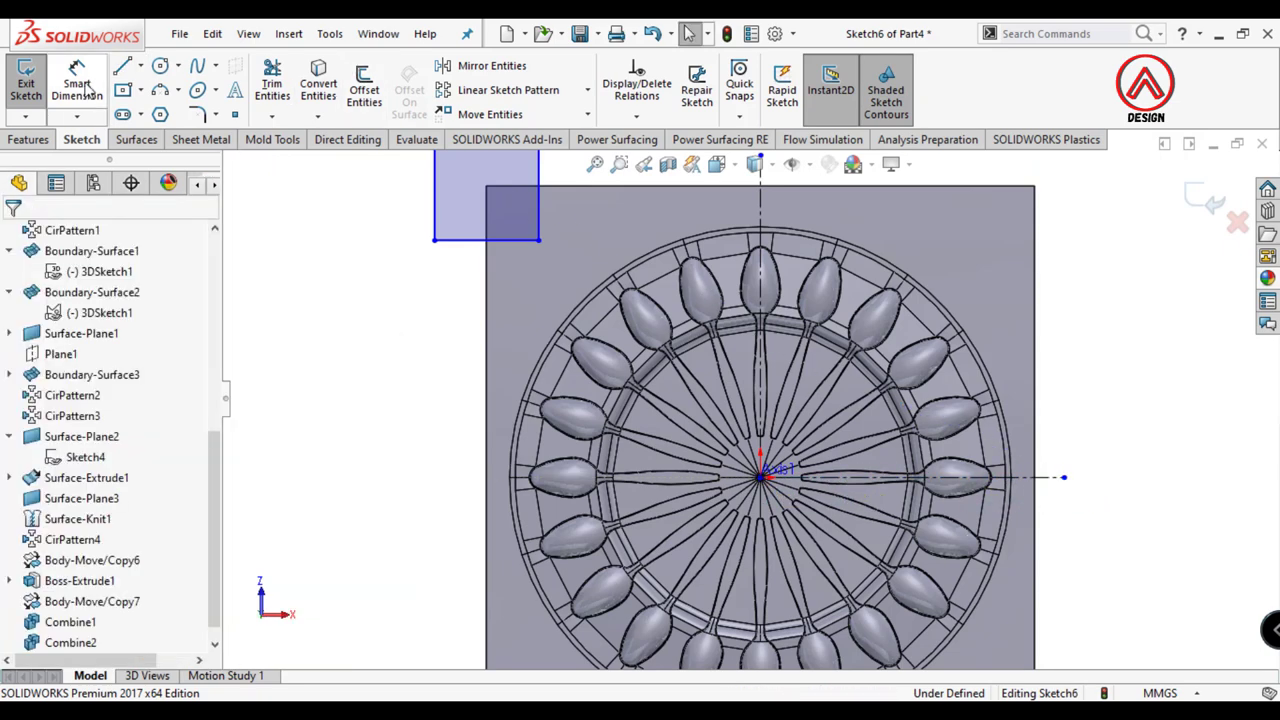
Step: Delete the leftover small square at the plate's upper-left corner
left_click(77, 80)
scroll(668, 330, "down", 3)
scroll(670, 332, "up", 2)
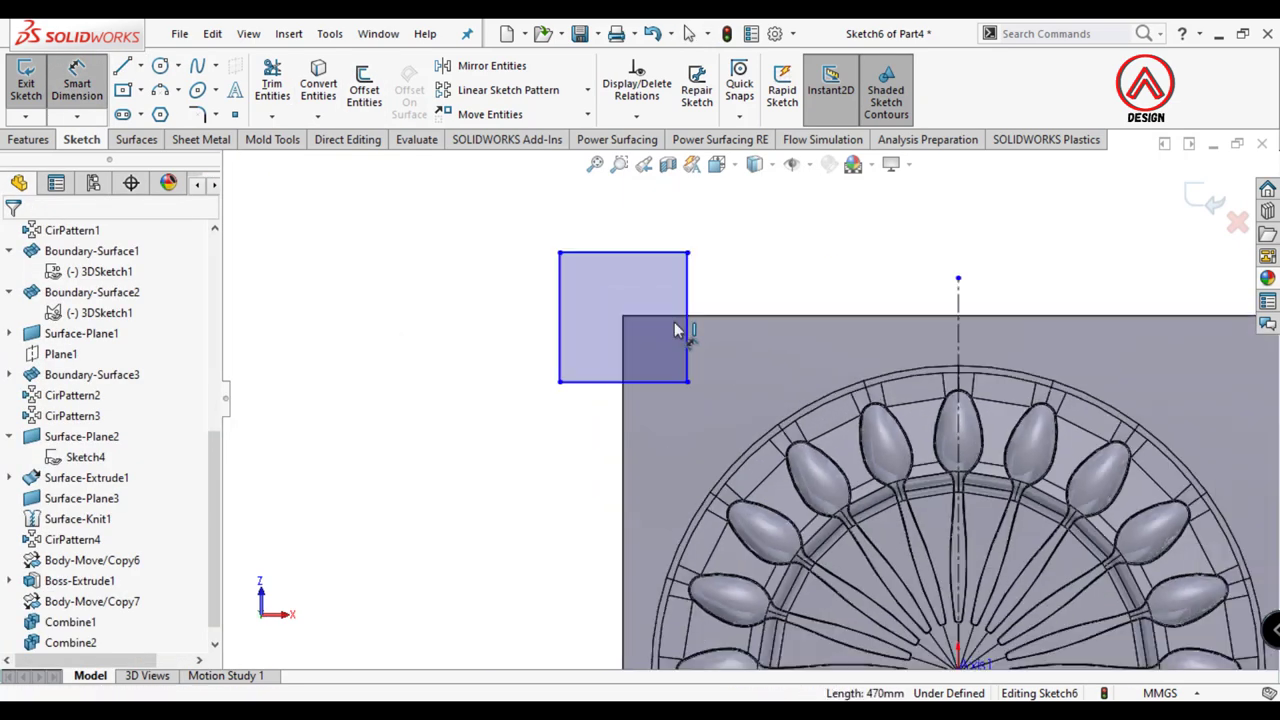
scroll(740, 375, "up", 3)
key("Escape")
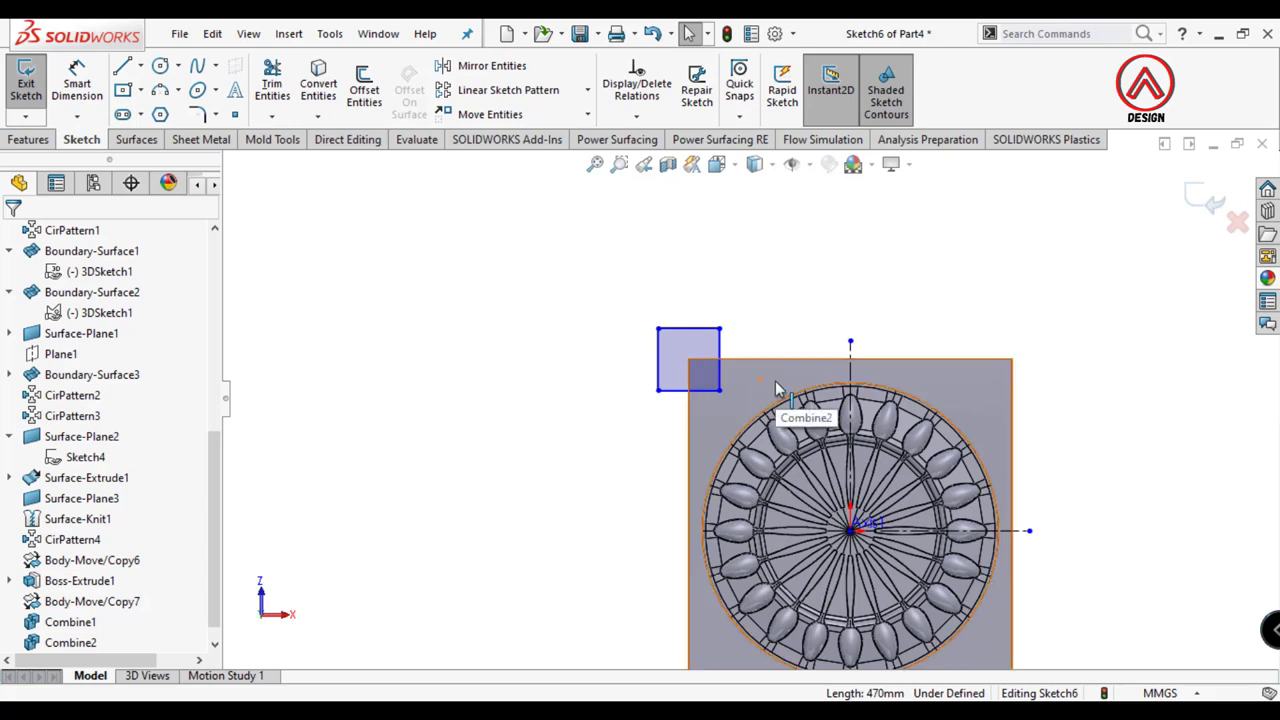
scroll(764, 382, "down", 5)
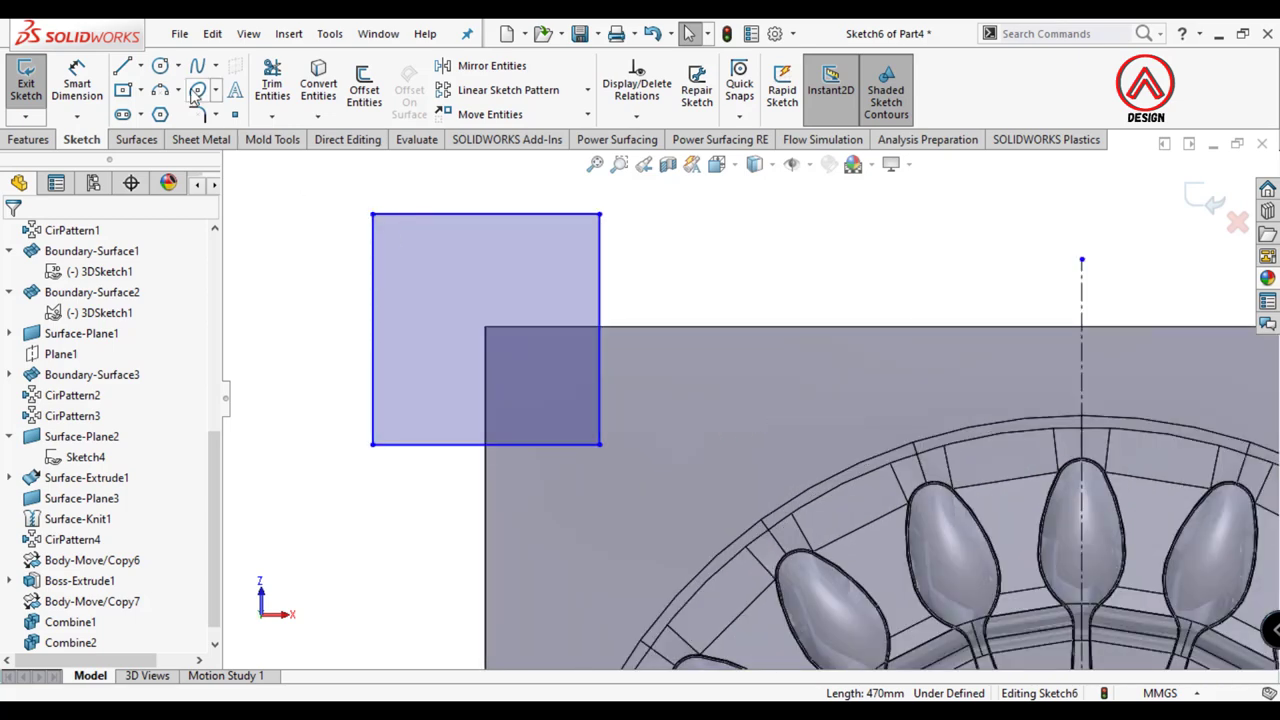
scroll(722, 400, "up", 3)
scroll(703, 386, "up", 2)
scroll(695, 375, "down", 1)
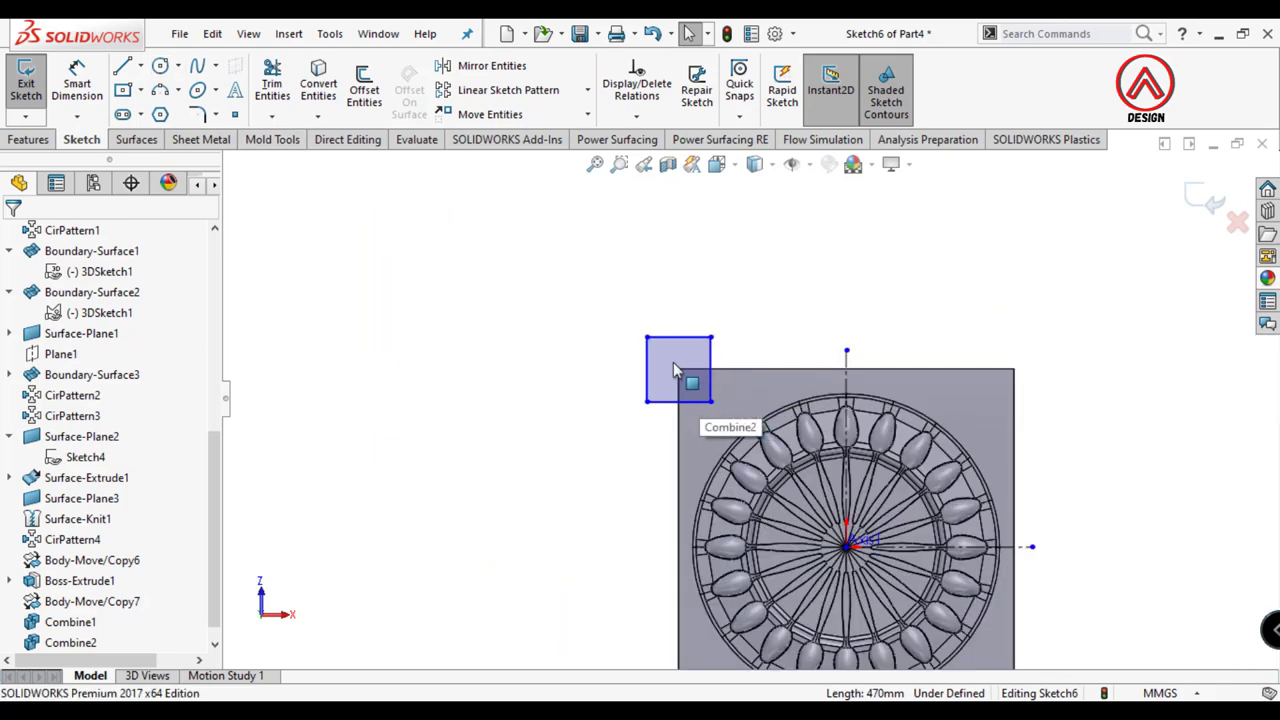
left_click(686, 398)
key("Delete")
scroll(86, 334, "up", 3)
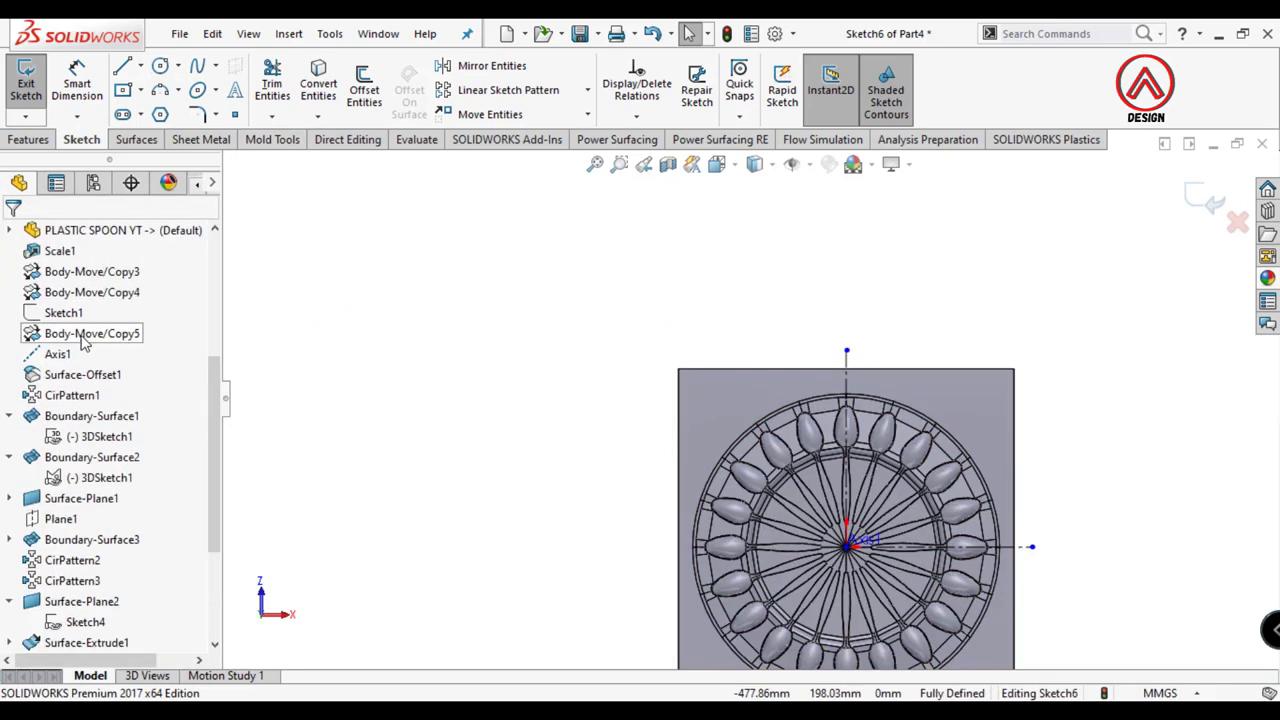
scroll(129, 334, "up", 1)
Step: Sketch a circle near the plate's top-left corner with a 40 mm diameter
left_click(163, 66)
scroll(743, 457, "down", 3)
left_click(714, 434)
left_click(737, 466)
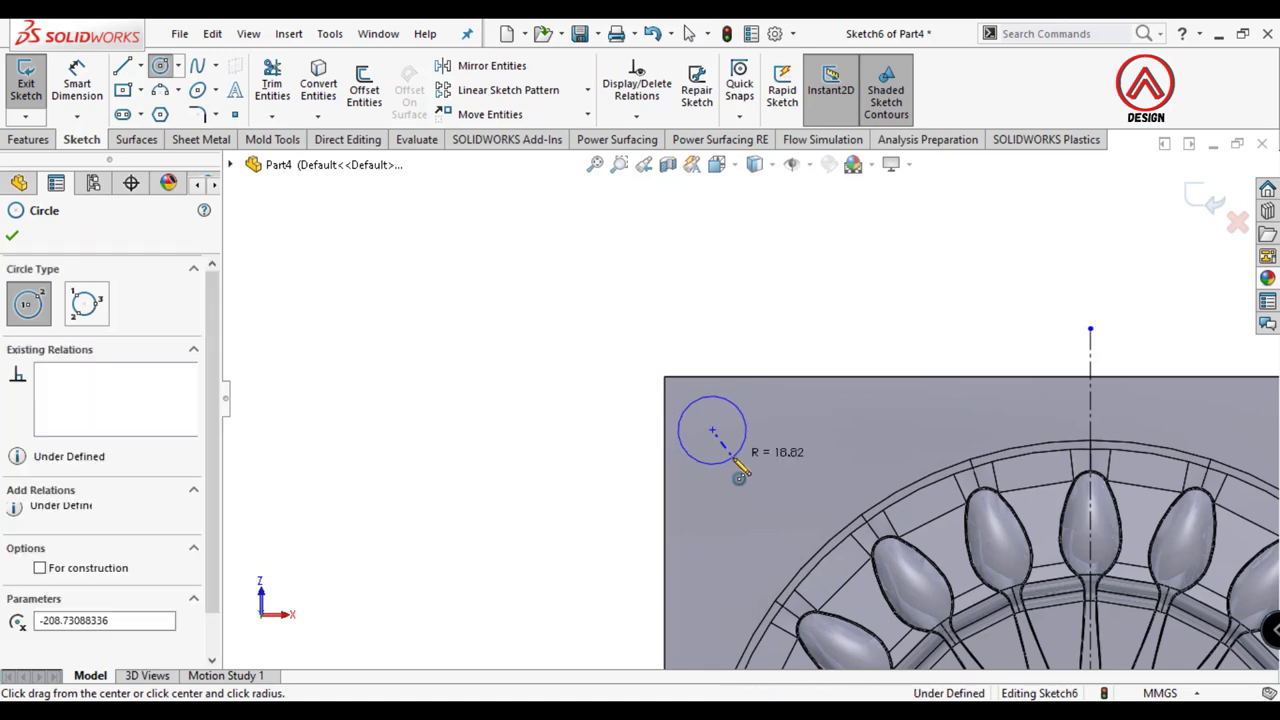
scroll(845, 485, "up", 3)
scroll(790, 420, "down", 1)
scroll(737, 355, "down", 2)
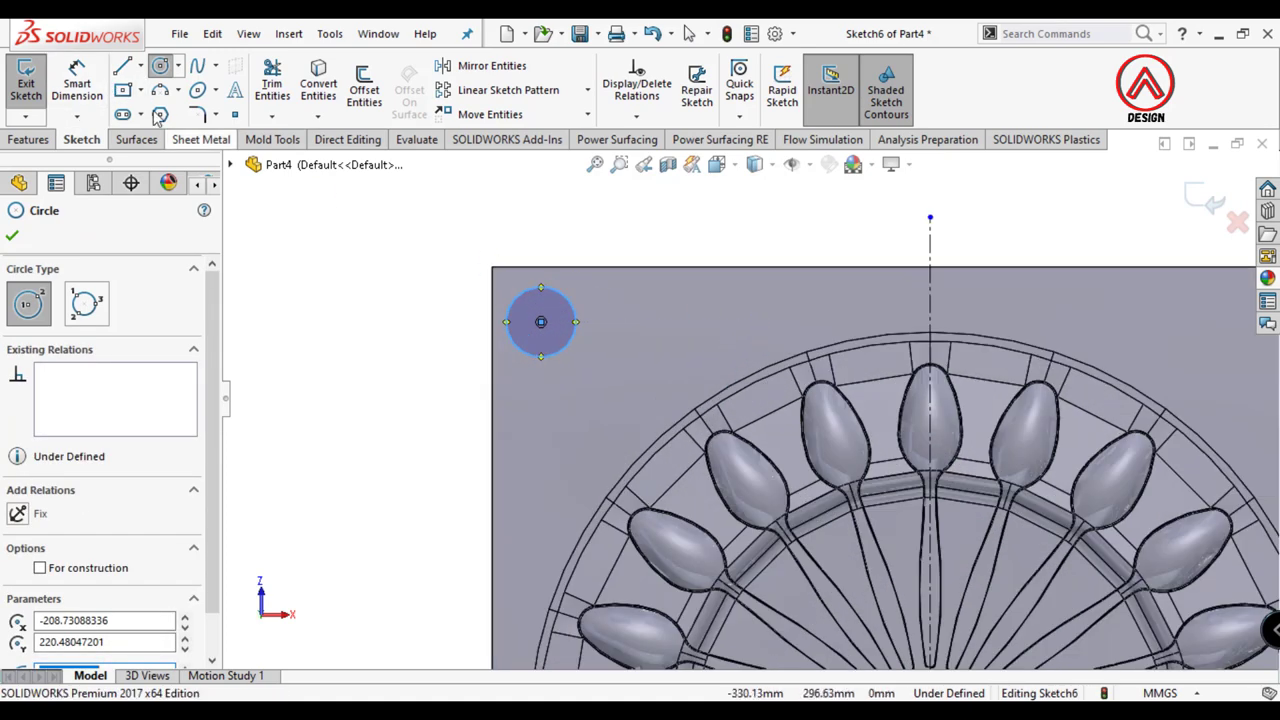
left_click(77, 83)
scroll(750, 398, "up", 2)
left_click(645, 340)
left_click(700, 300)
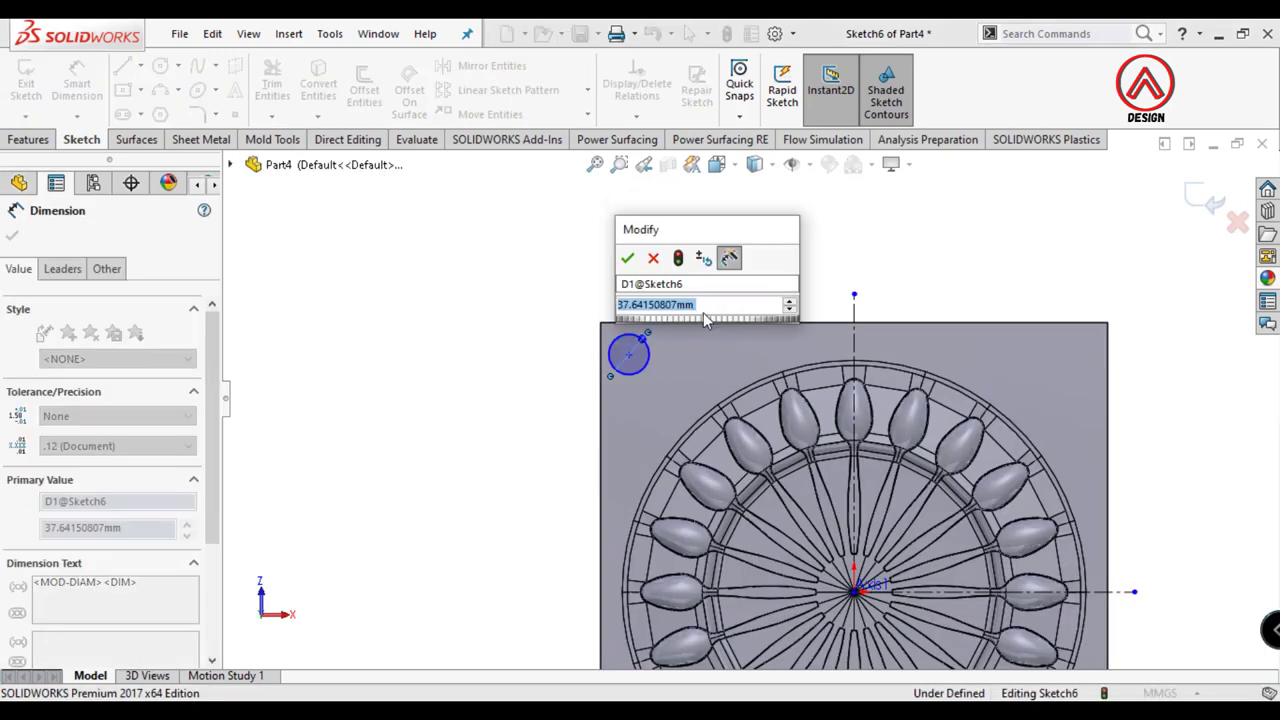
type("40")
key("Return")
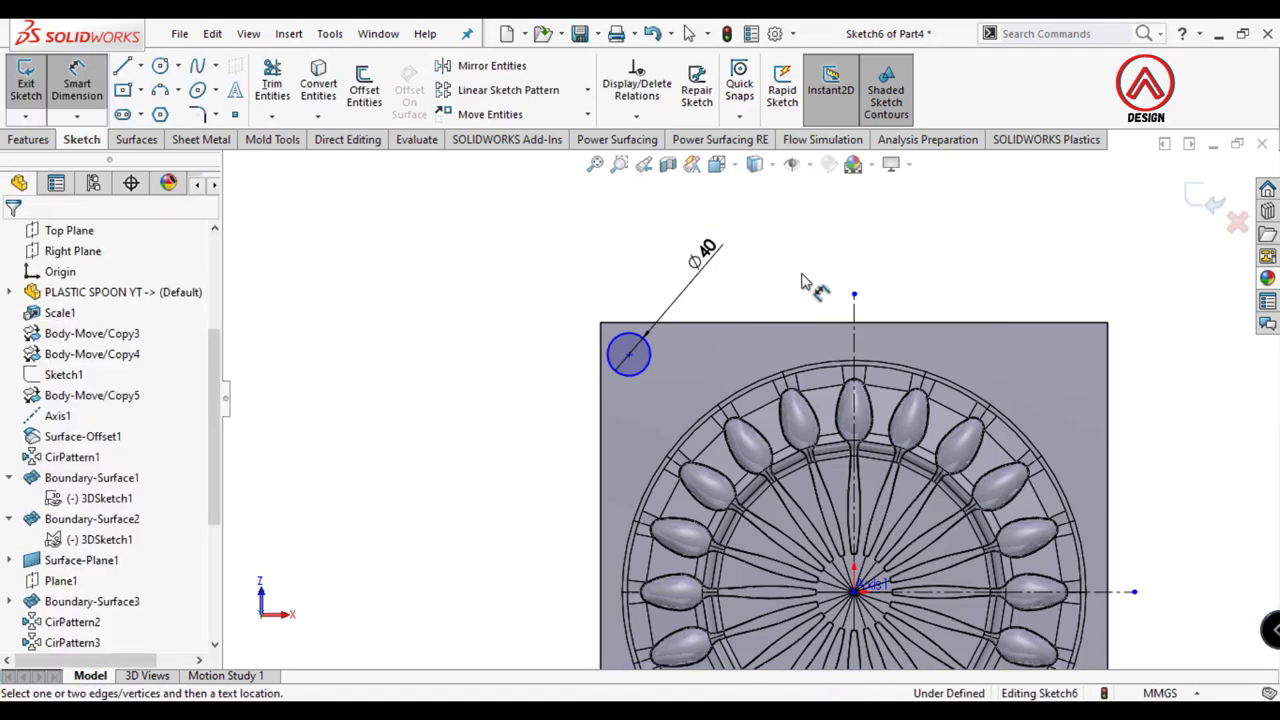
Step: Locate the circle centre 192 mm from the vertical and 207 mm from the horizontal centreline
left_click(628, 354)
left_click(852, 392)
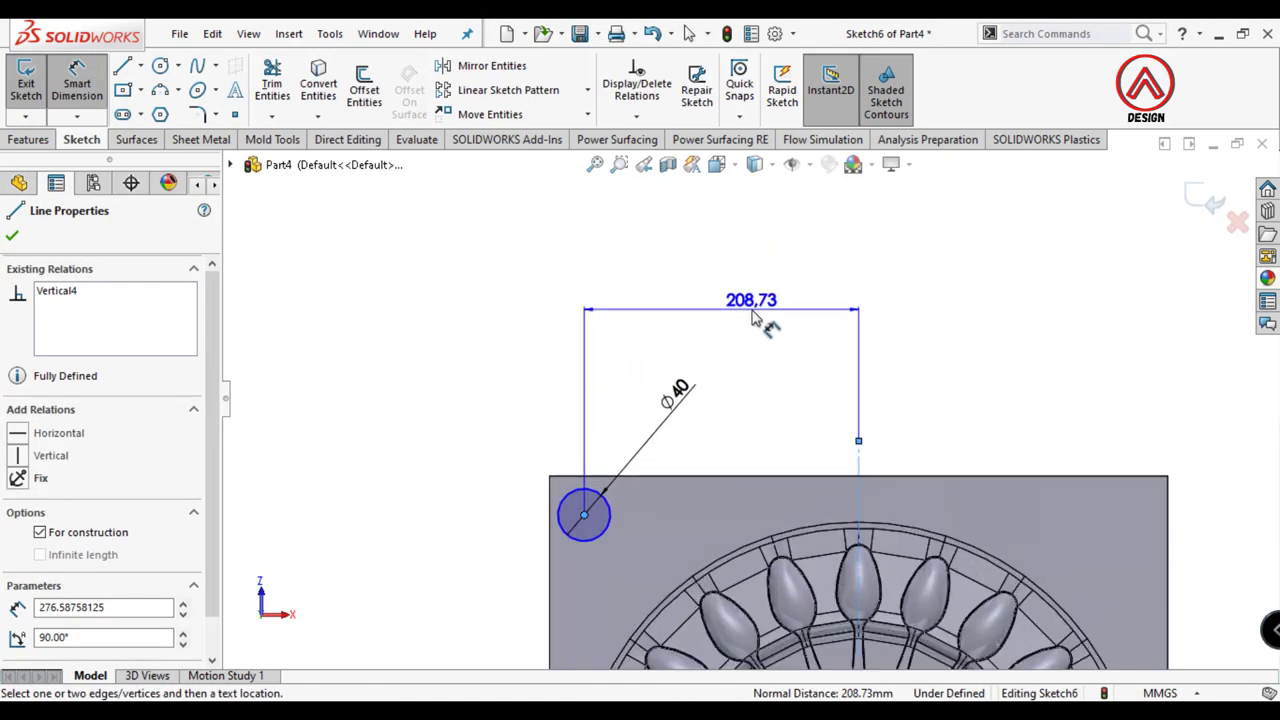
left_click(754, 317)
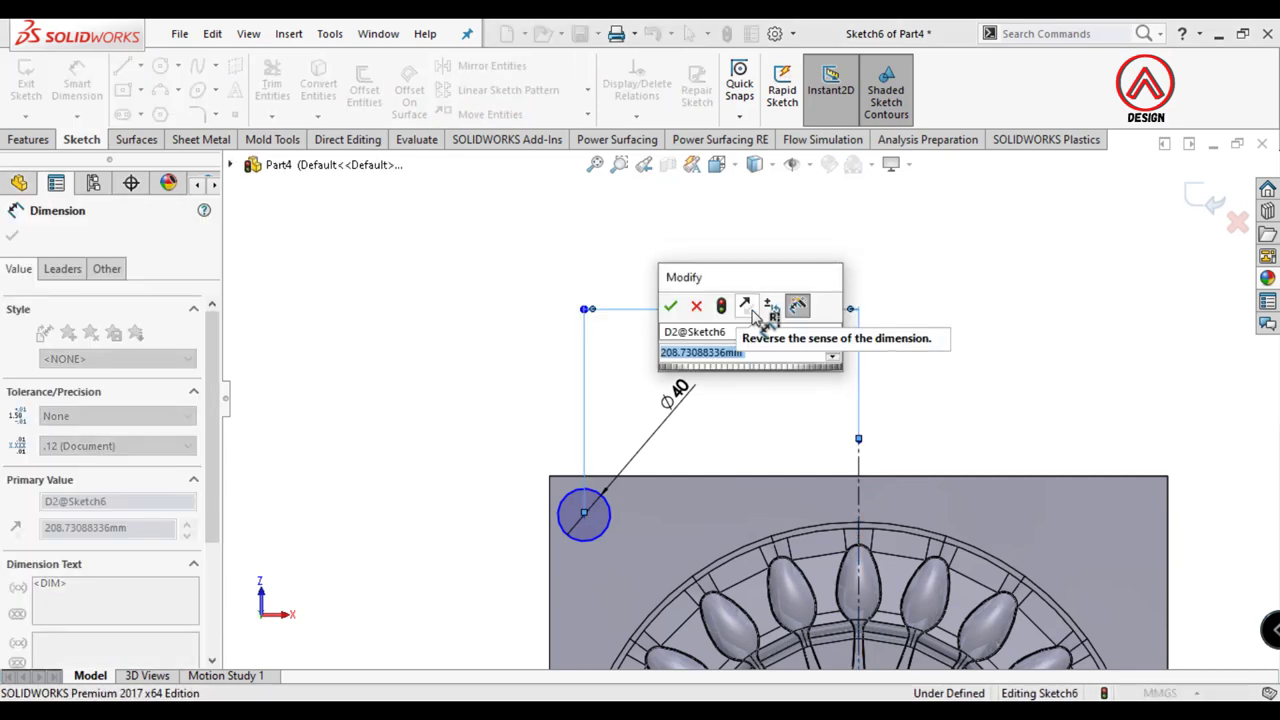
type("18")
key("Return")
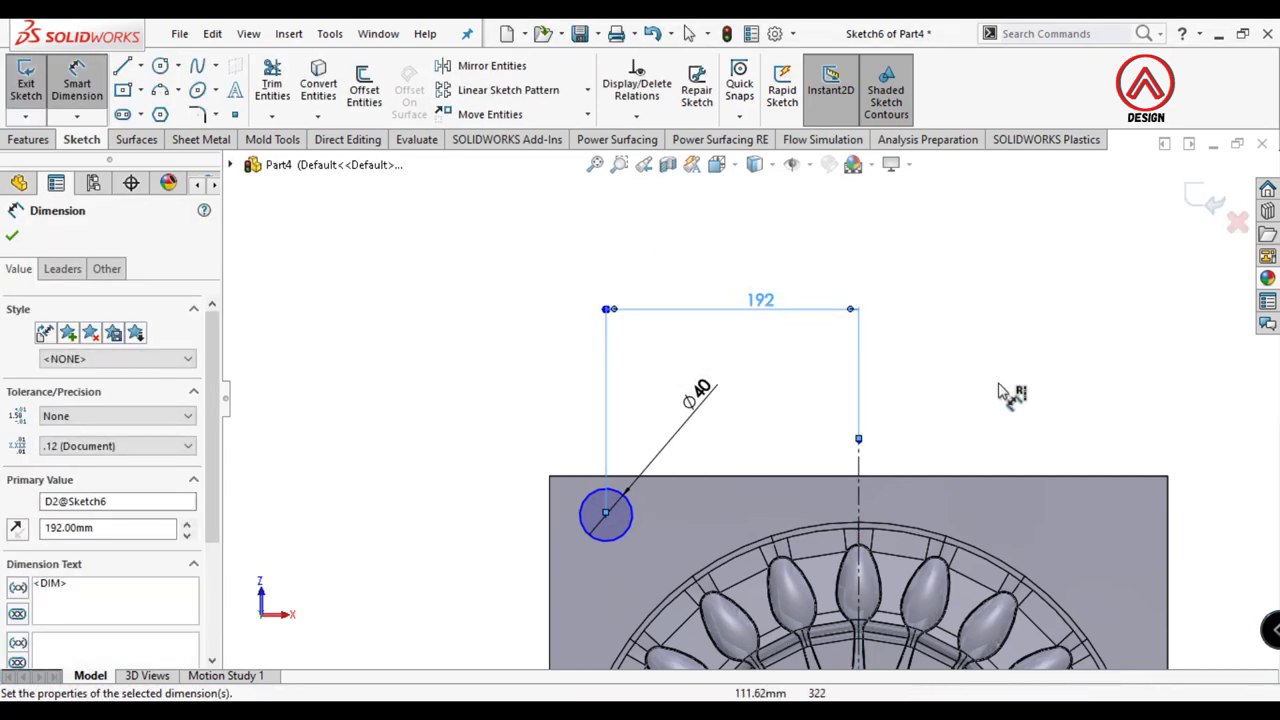
scroll(760, 480, "down", 4)
left_click(701, 437)
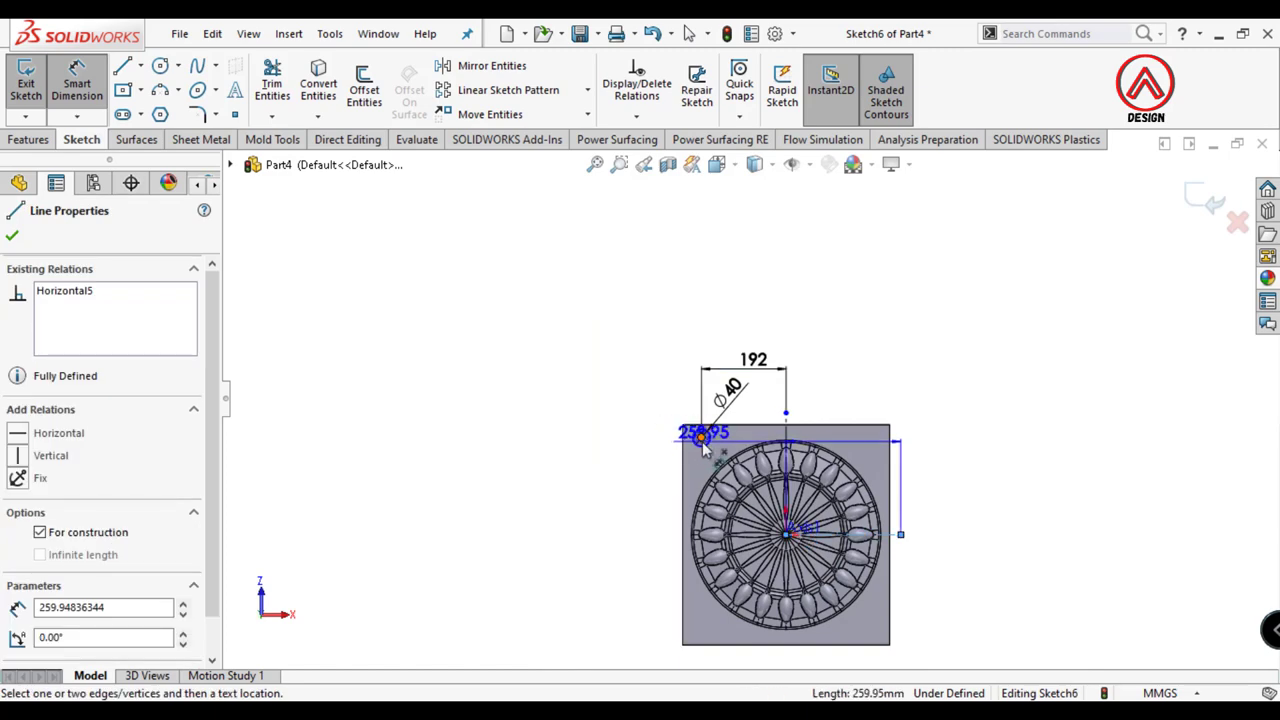
left_click(787, 533)
left_click(655, 480)
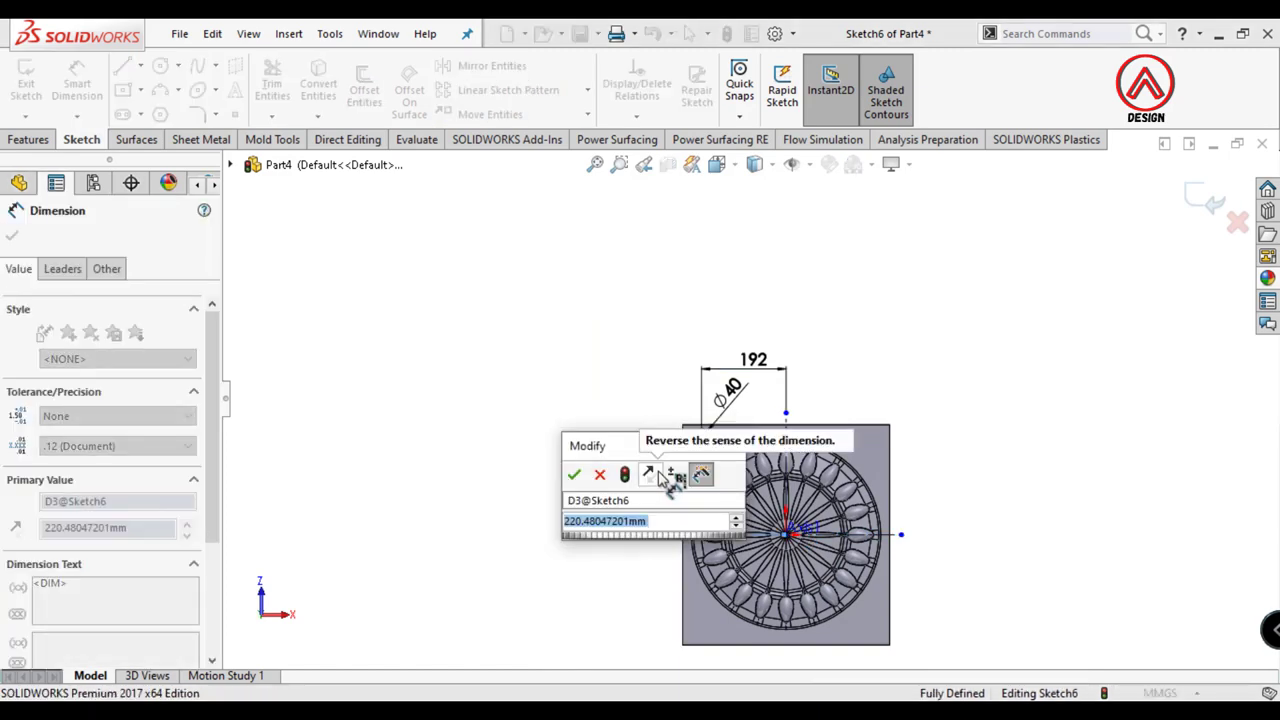
type("207")
key("Return")
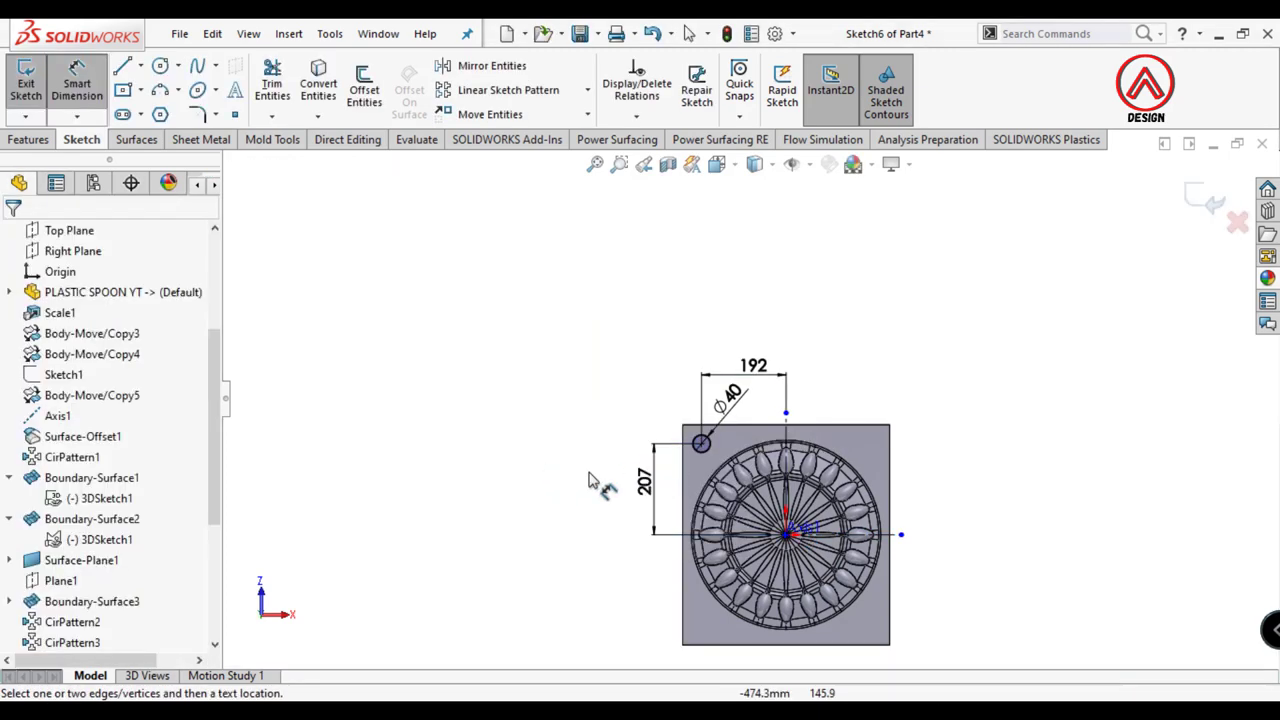
Step: Mirror the Ø40 circle across the vertical centreline
scroll(600, 485, "up", 1)
left_click(491, 65)
left_click(626, 409)
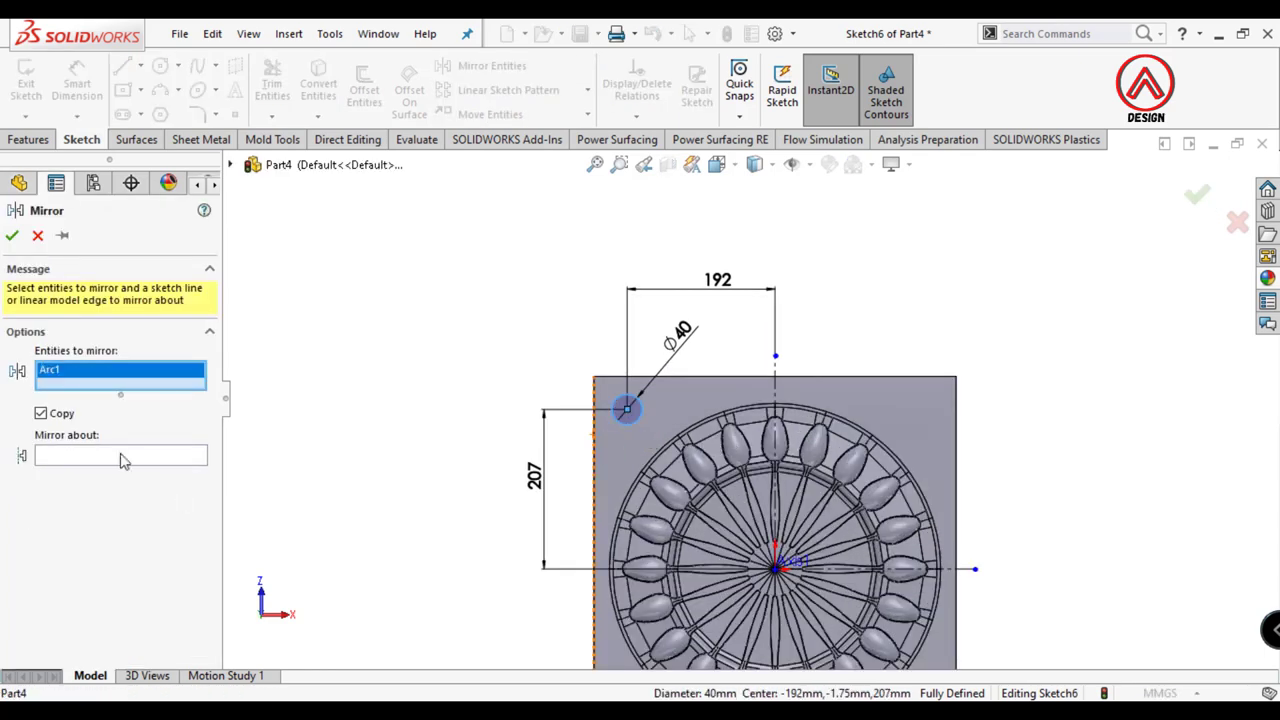
left_click(110, 455)
left_click(778, 403)
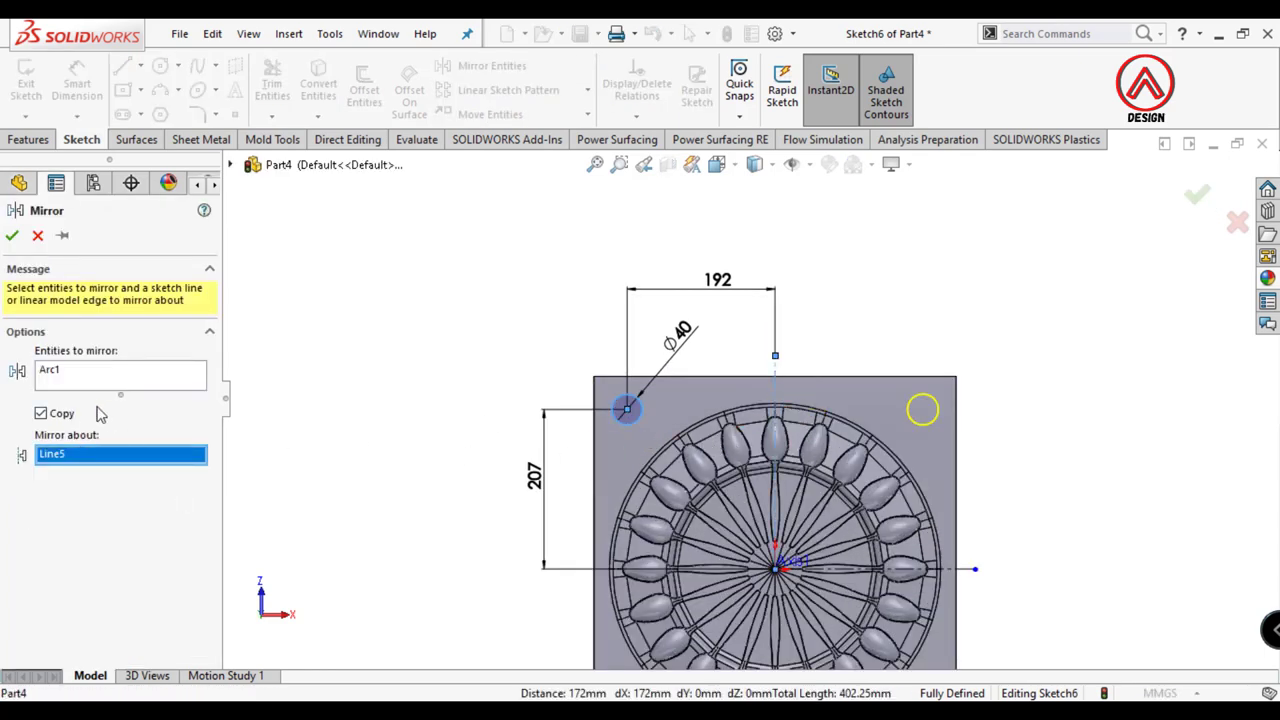
left_click(120, 372)
left_click(12, 236)
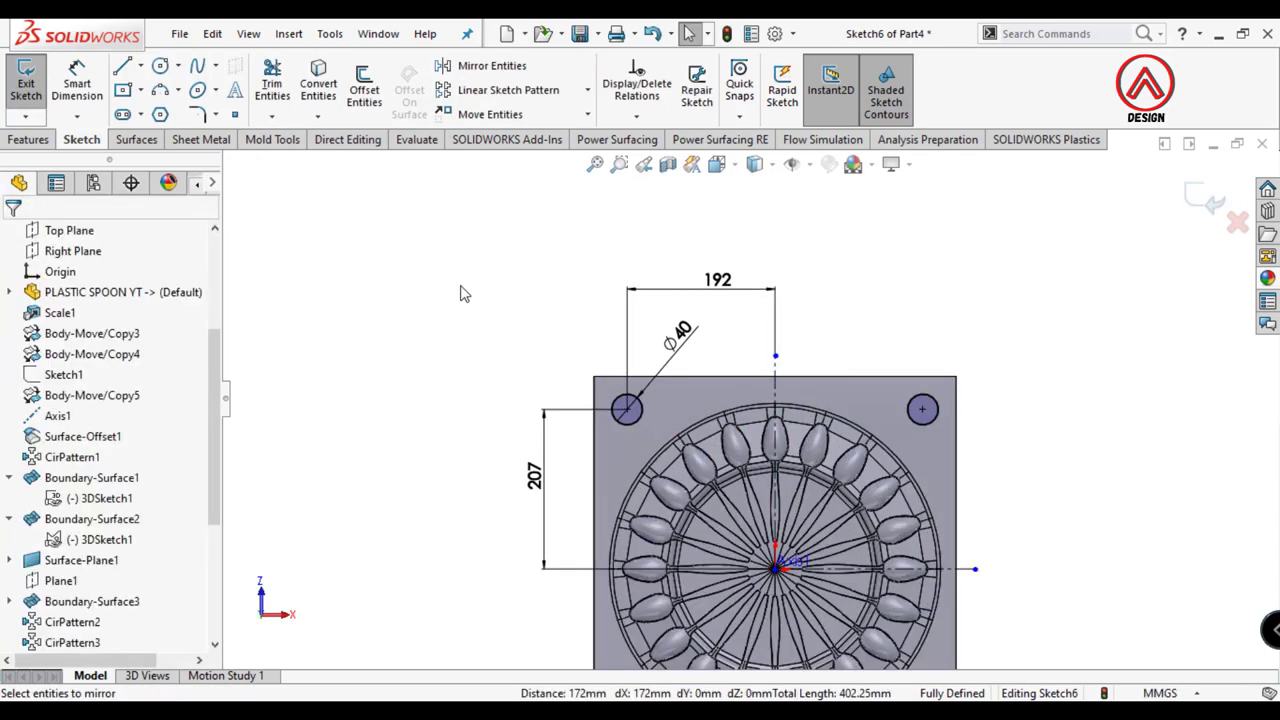
Step: Mirror both top circles across the horizontal centreline and exit the sketch
left_click(491, 65)
left_click(112, 470)
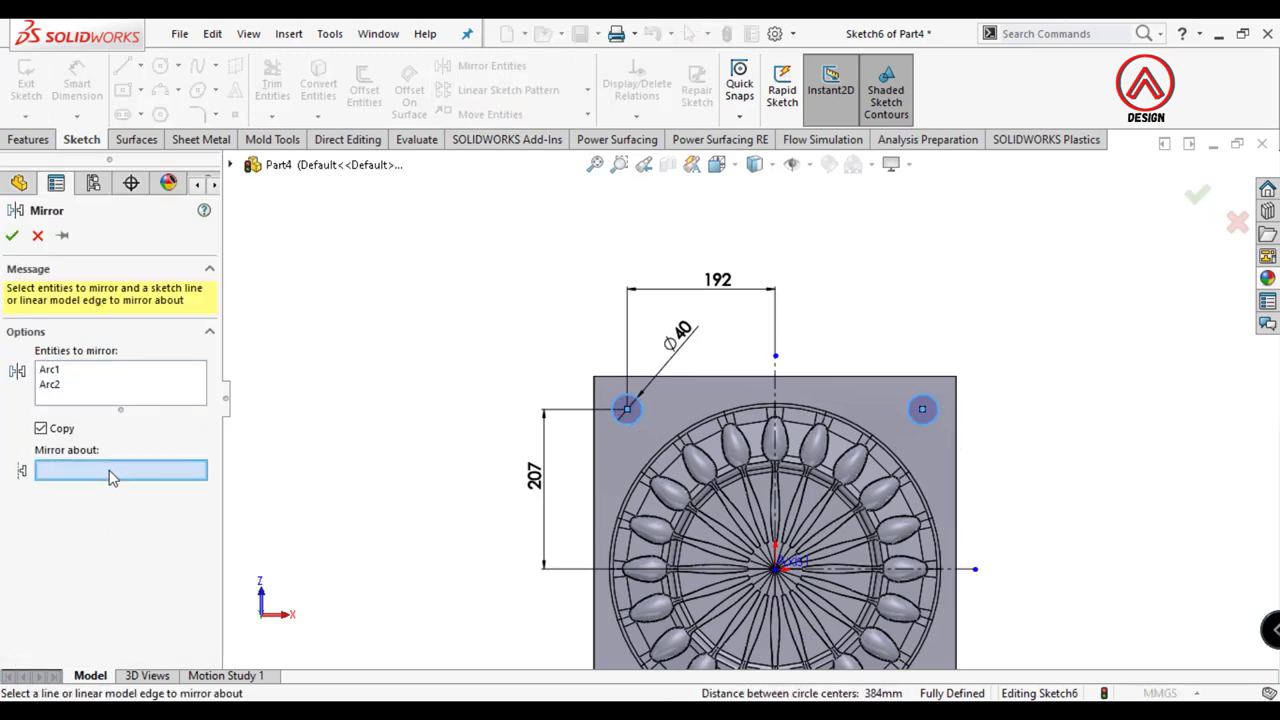
scroll(666, 256, "up", 3)
left_click(860, 474)
left_click(12, 236)
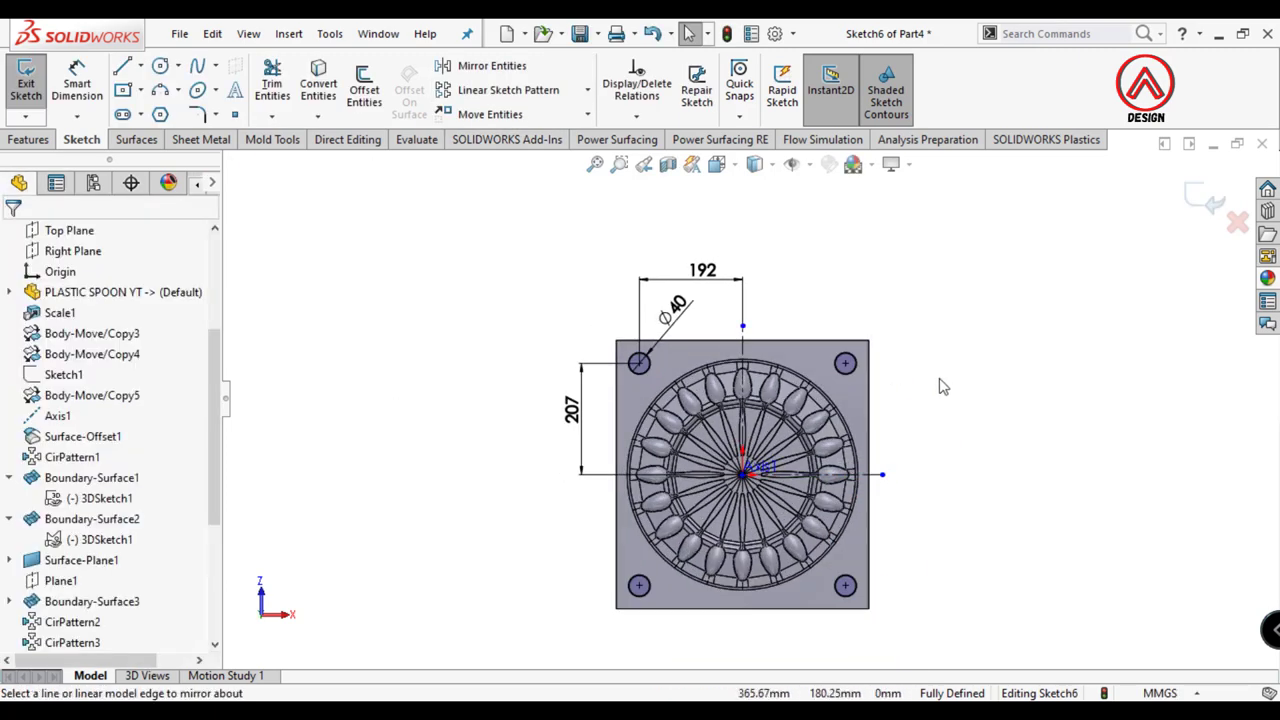
left_click(1197, 203)
left_click(535, 375)
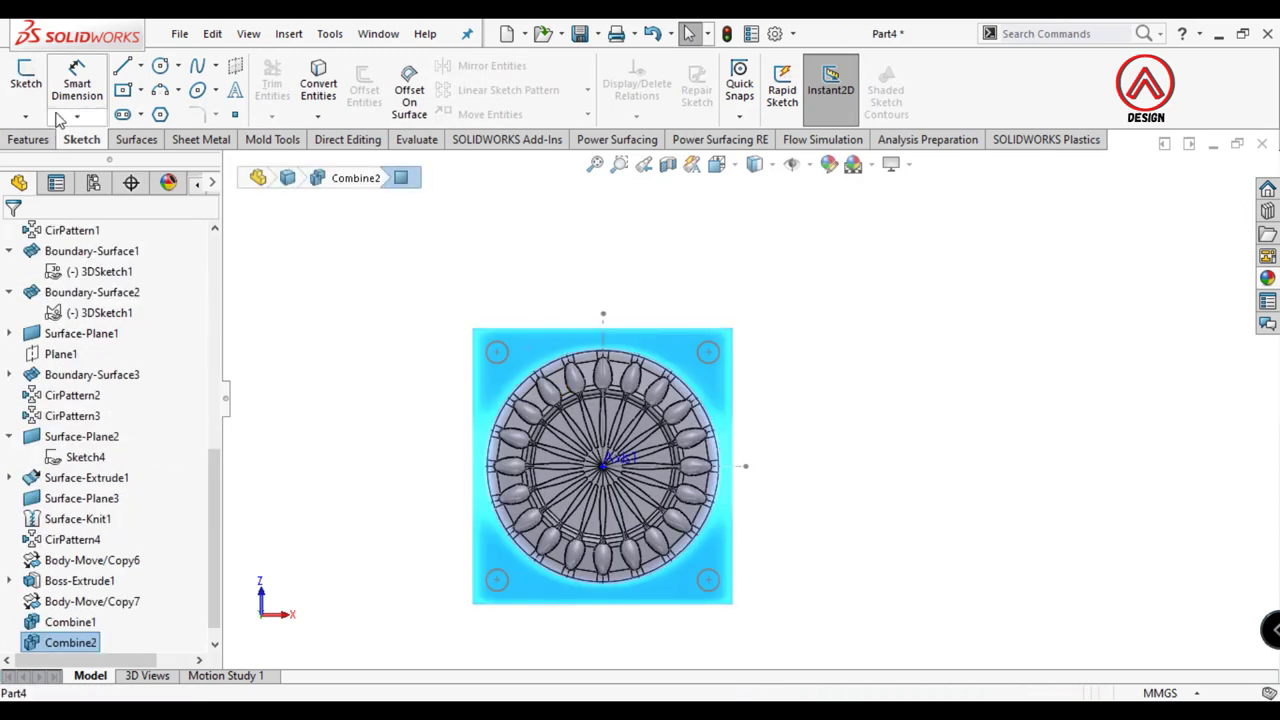
Step: Start a new sketch on the plate face and draw a corner rectangle over its top-left corner
left_click(26, 75)
left_click(123, 90)
scroll(583, 394, "down", 2)
scroll(616, 432, "down", 2)
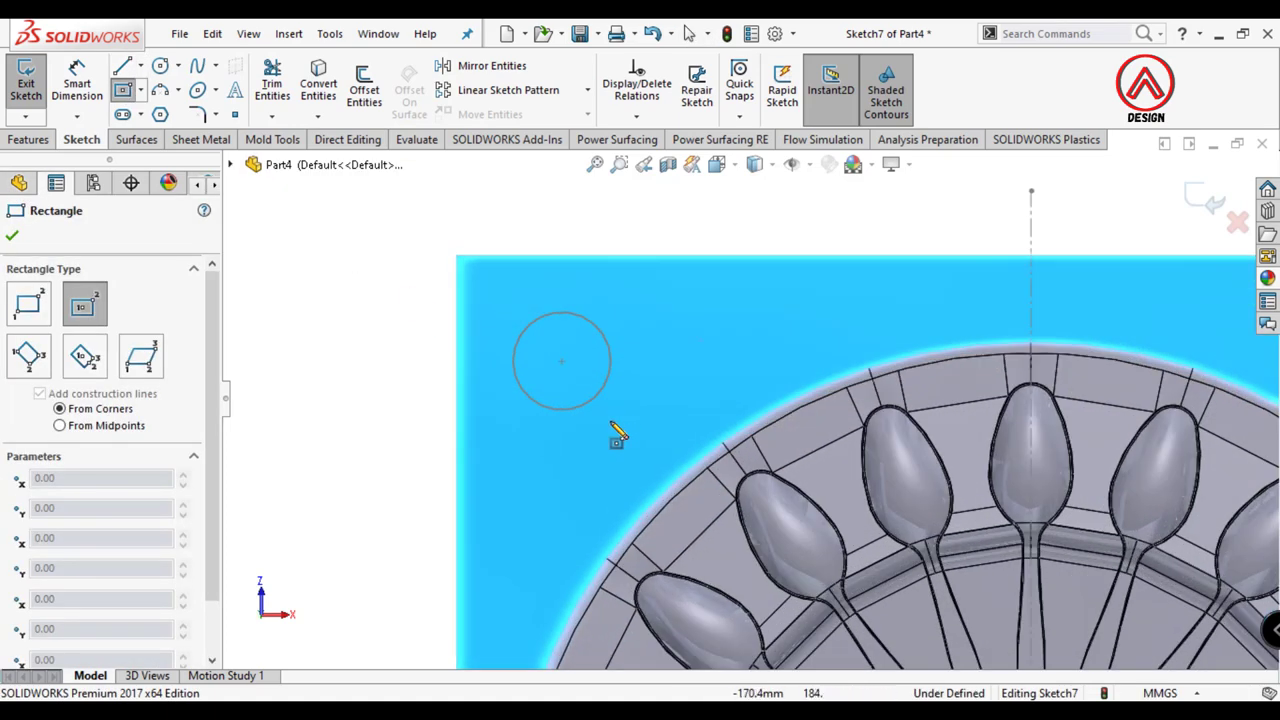
left_click(28, 303)
scroll(515, 327, "up", 2)
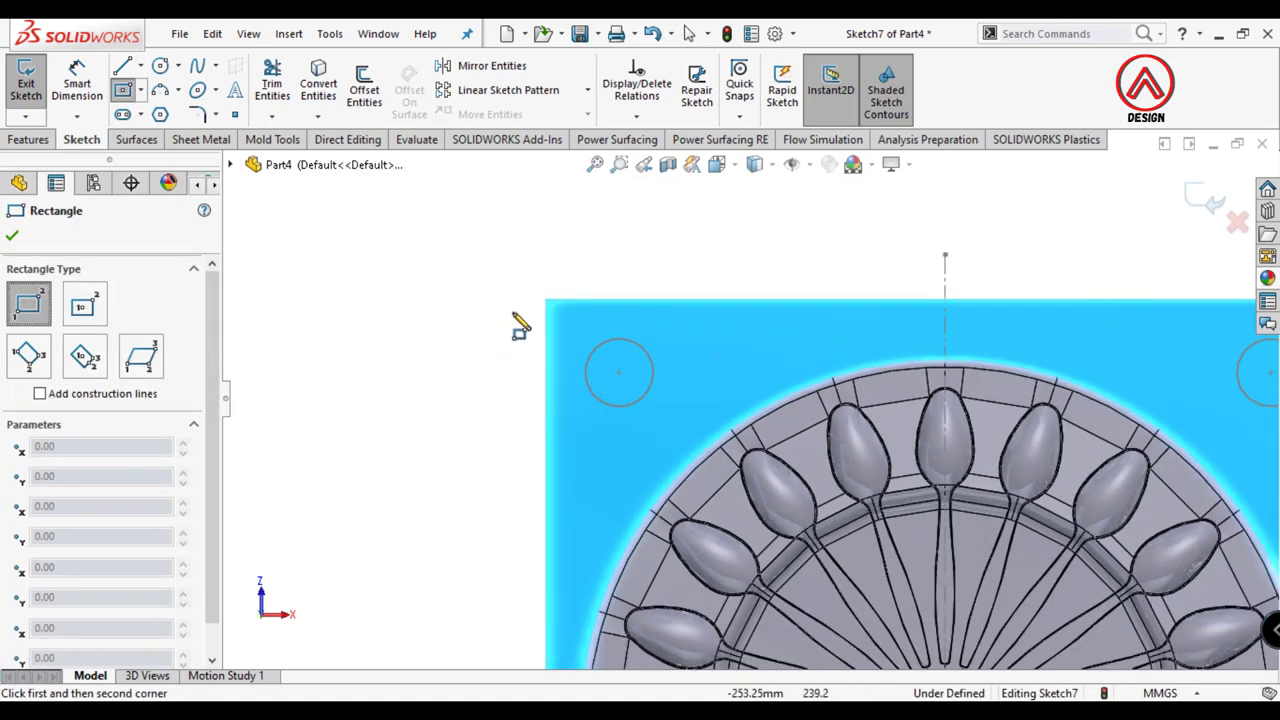
left_click(84, 308)
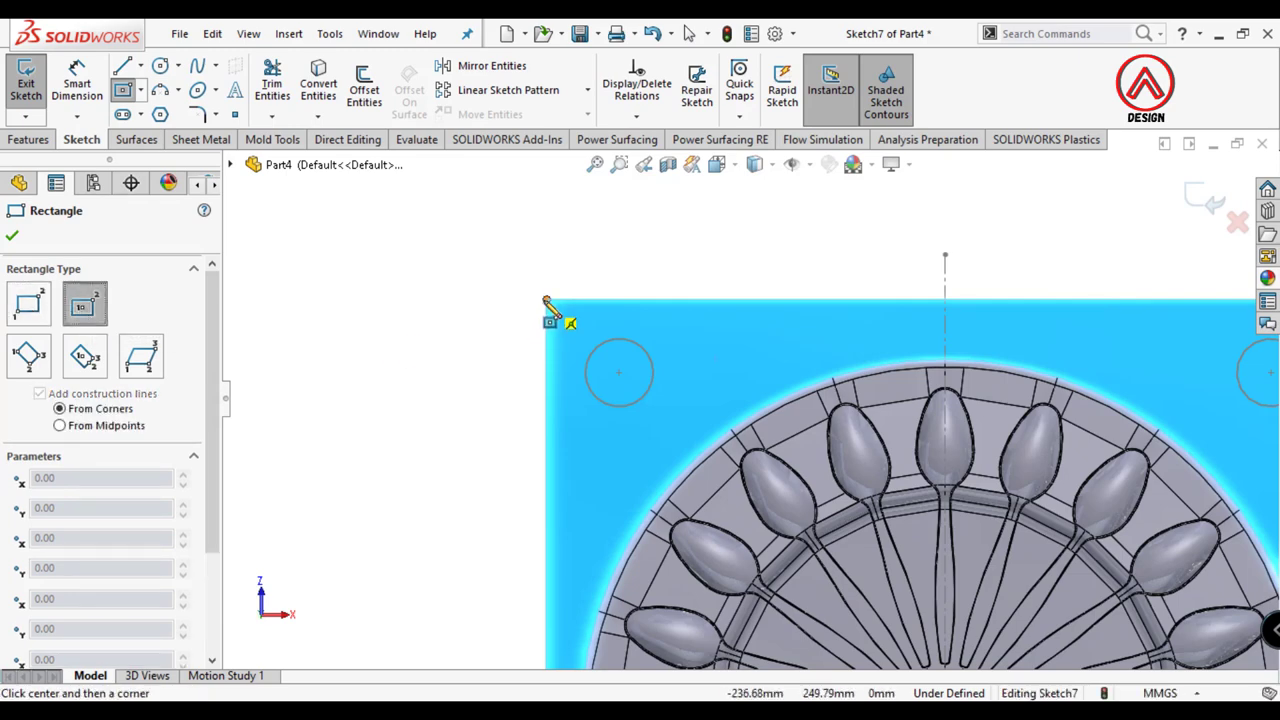
left_click(28, 303)
left_click(496, 263)
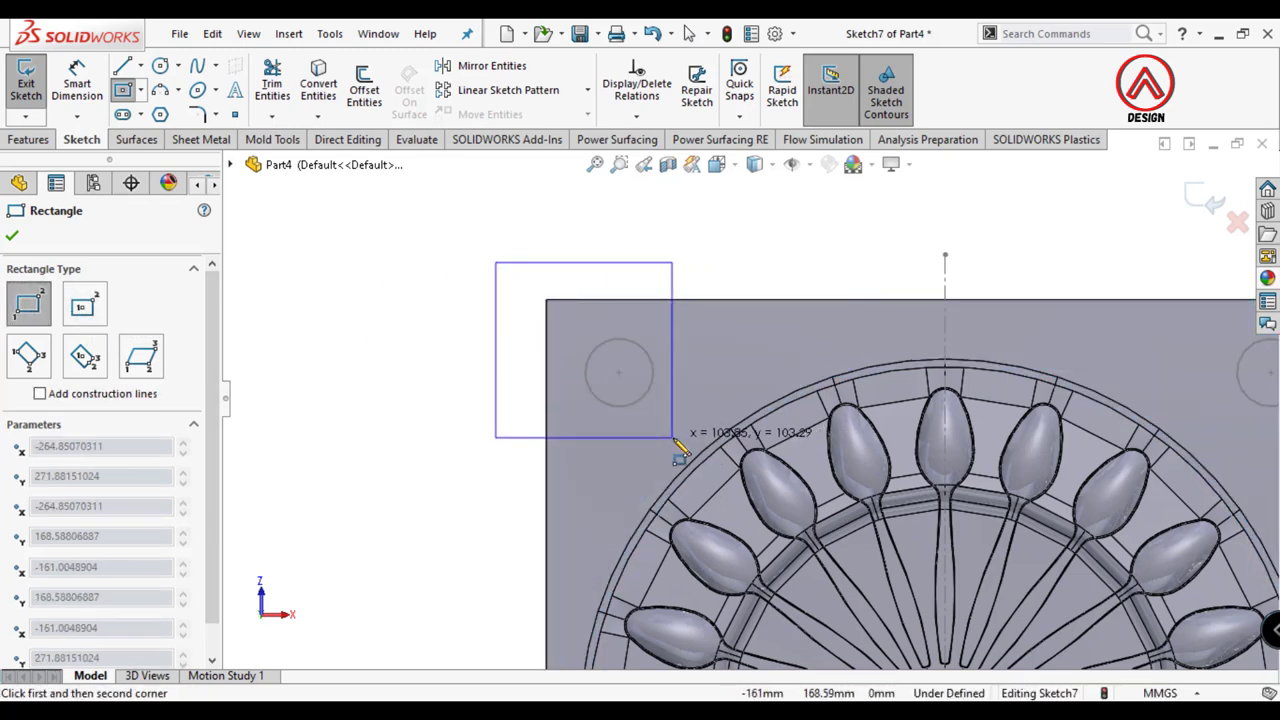
left_click(673, 438)
scroll(690, 440, "up", 2)
scroll(605, 412, "down", 2)
Step: Dimension the rectangle's right and bottom edges 40 mm from the pin-circle centre
key("d")
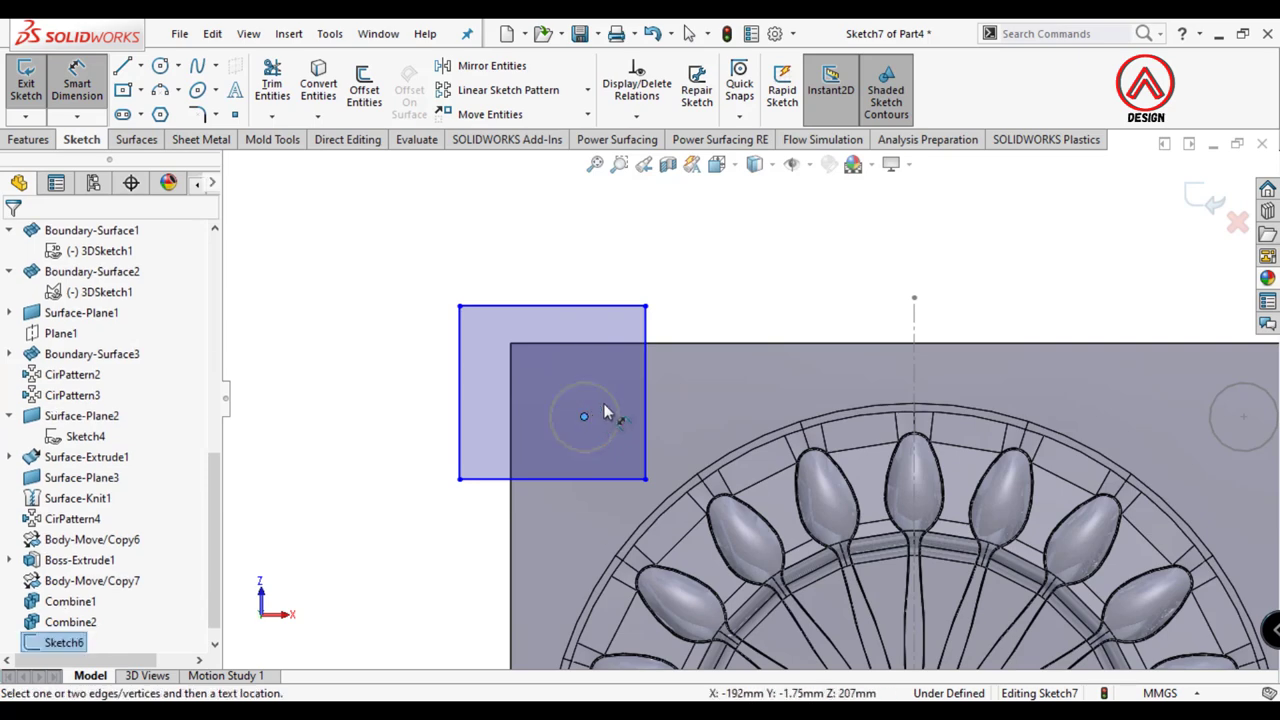
left_click(645, 425)
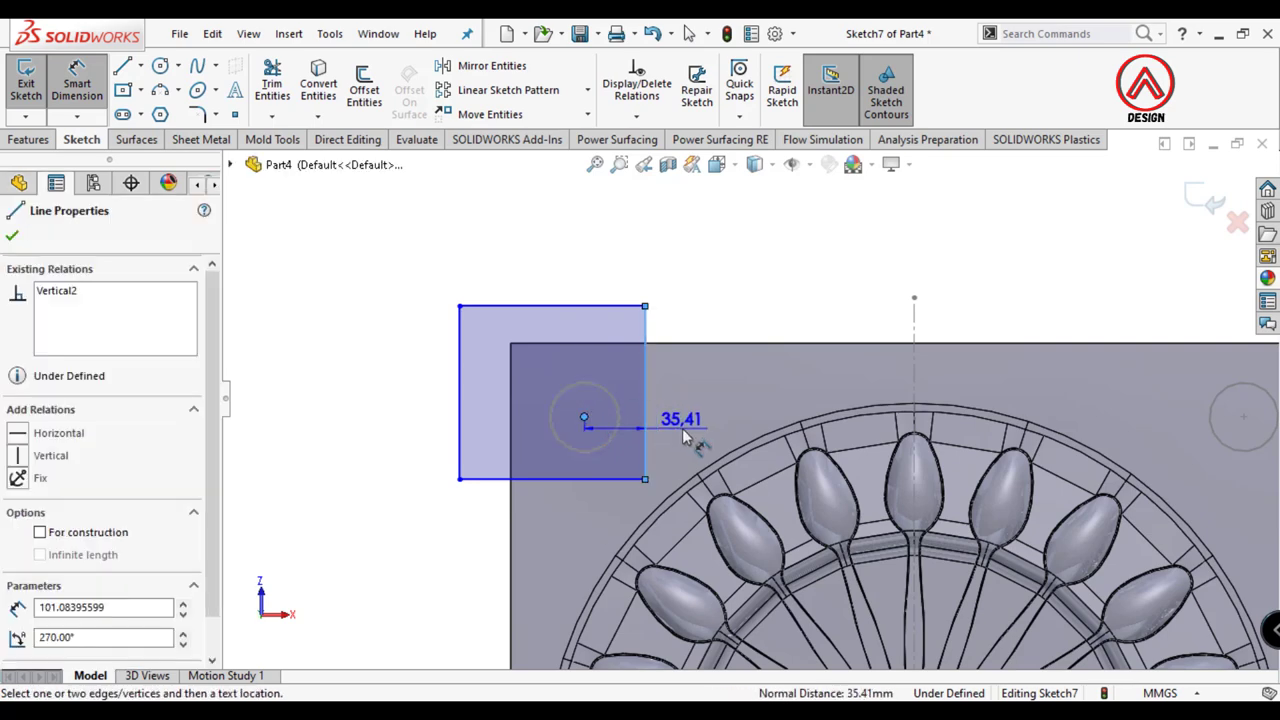
left_click(620, 527)
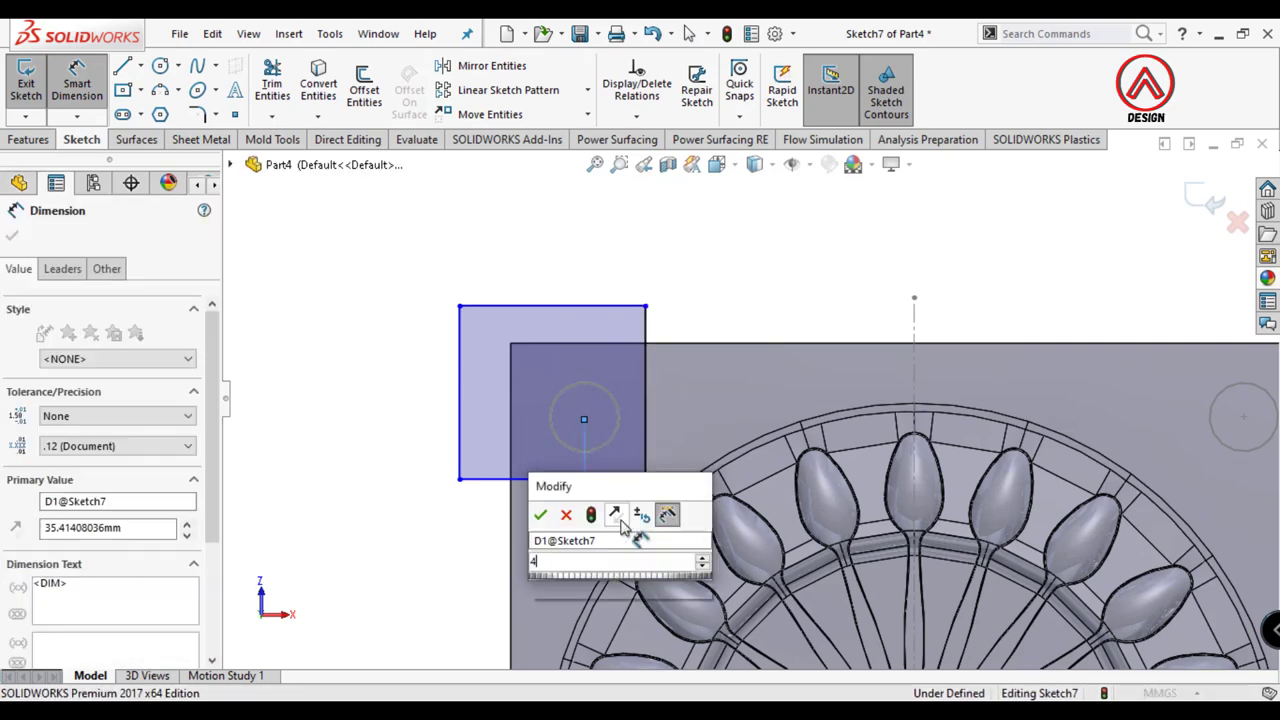
type("40")
key("Return")
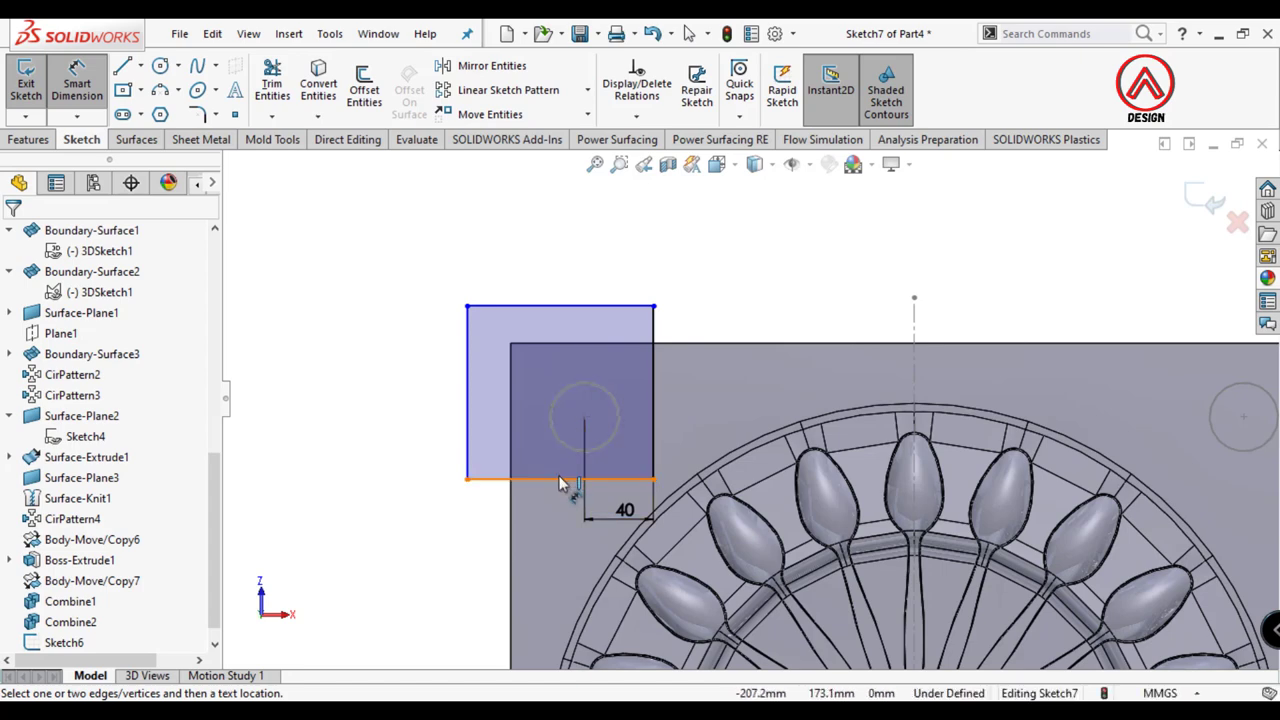
left_click(560, 478)
left_click(533, 518)
type("40")
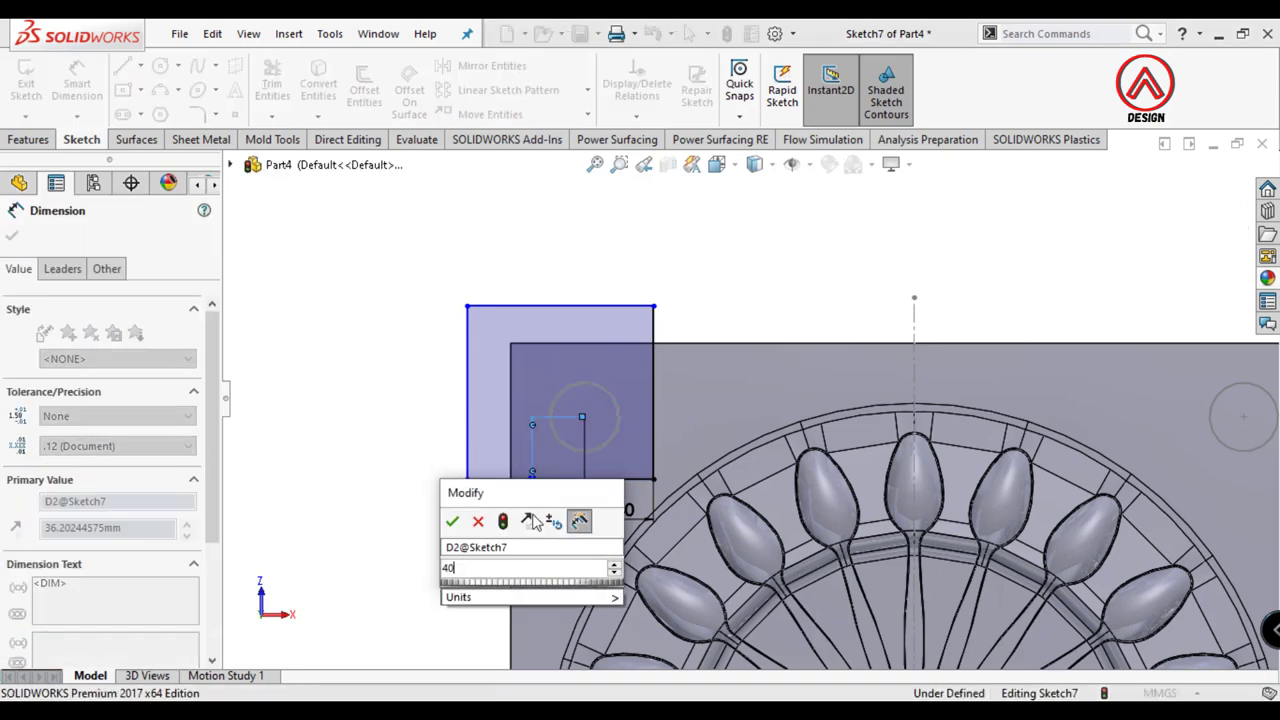
key("Return")
Step: Stretch the rectangle's top and left edges outward
scroll(771, 349, "up", 2)
scroll(771, 349, "down", 1)
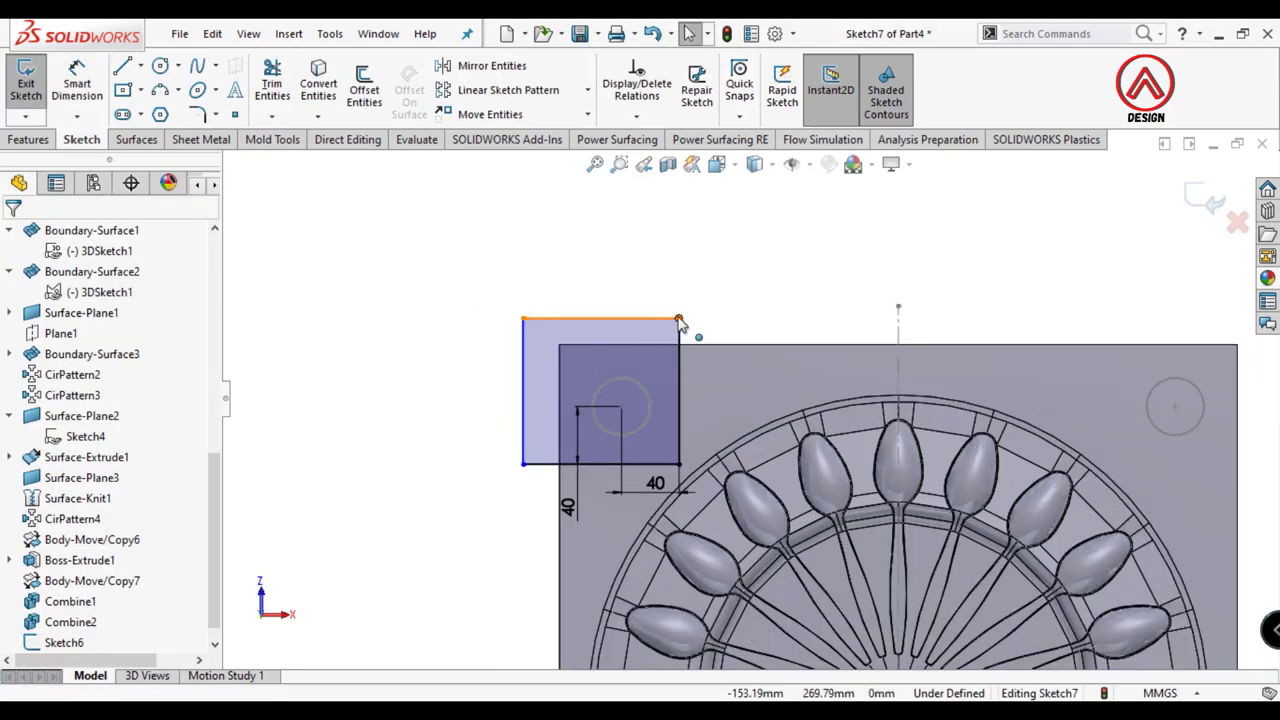
left_click_drag(679, 322, 678, 286)
left_click_drag(523, 289, 497, 281)
left_click(429, 306)
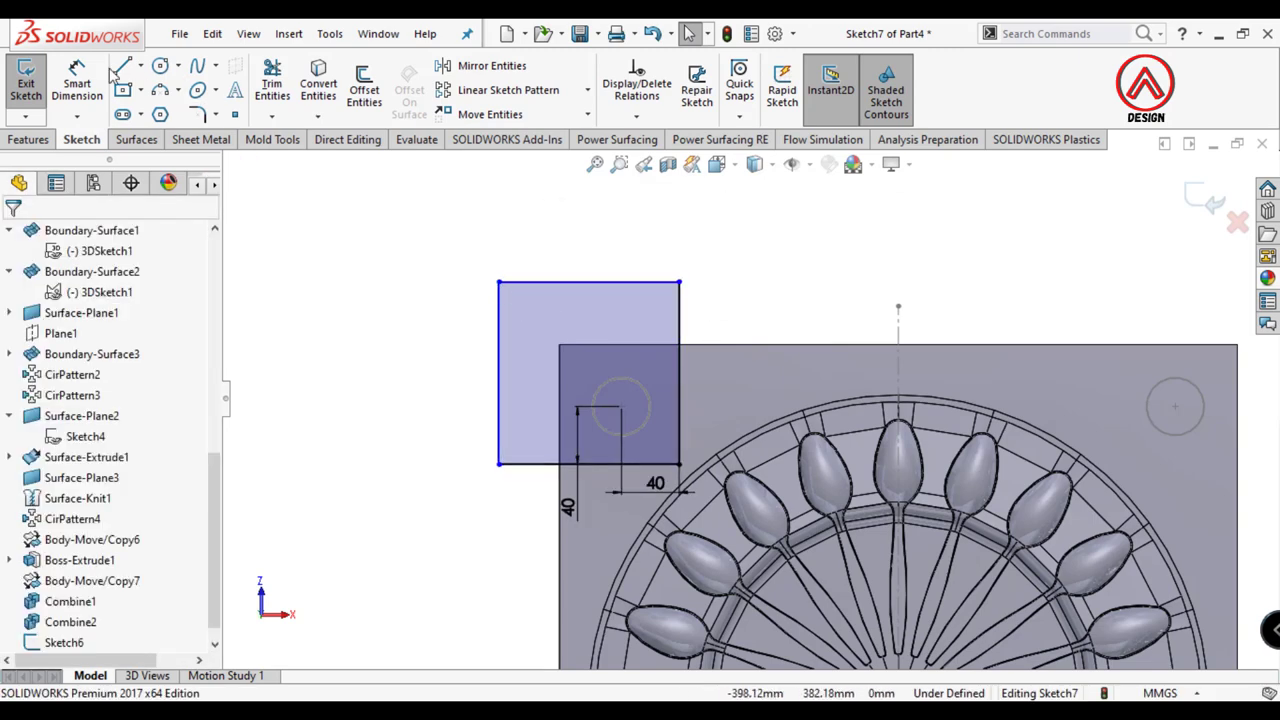
Step: Draw a vertical construction centreline from the plate top down to the circle centre
left_click(140, 65)
left_click(154, 89)
scroll(557, 394, "up", 2)
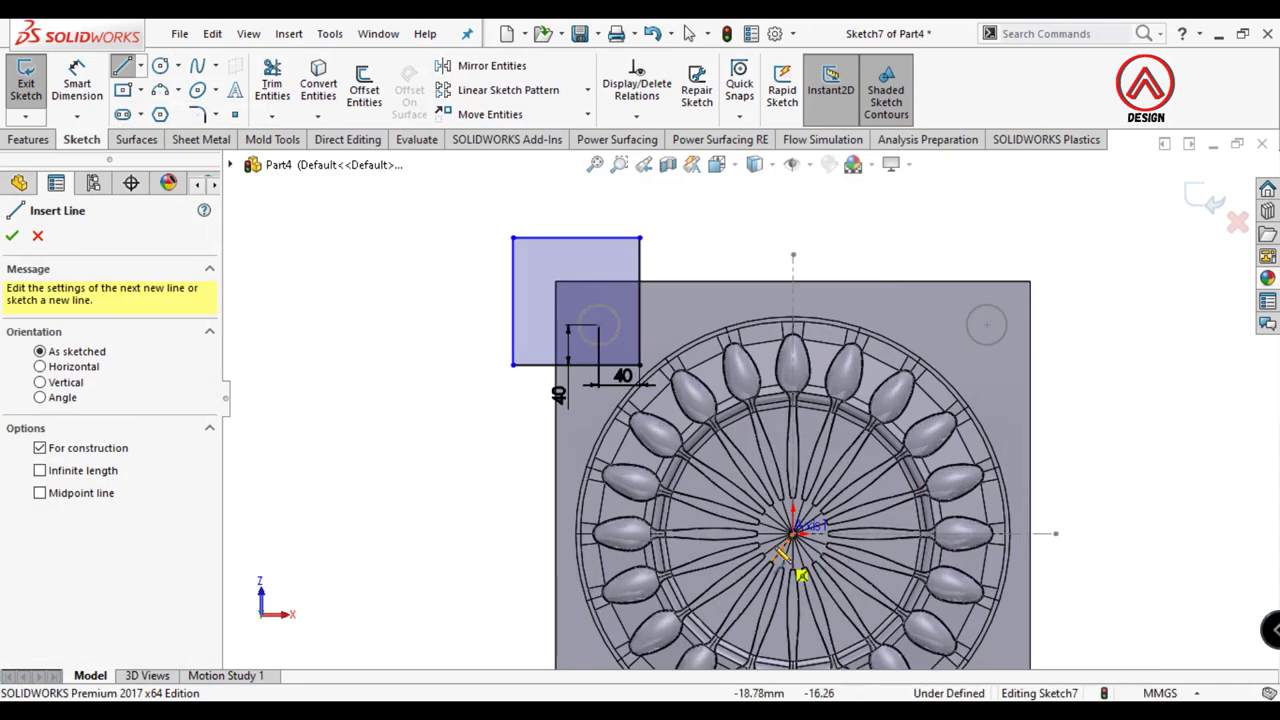
left_click(793, 291)
left_click(793, 533)
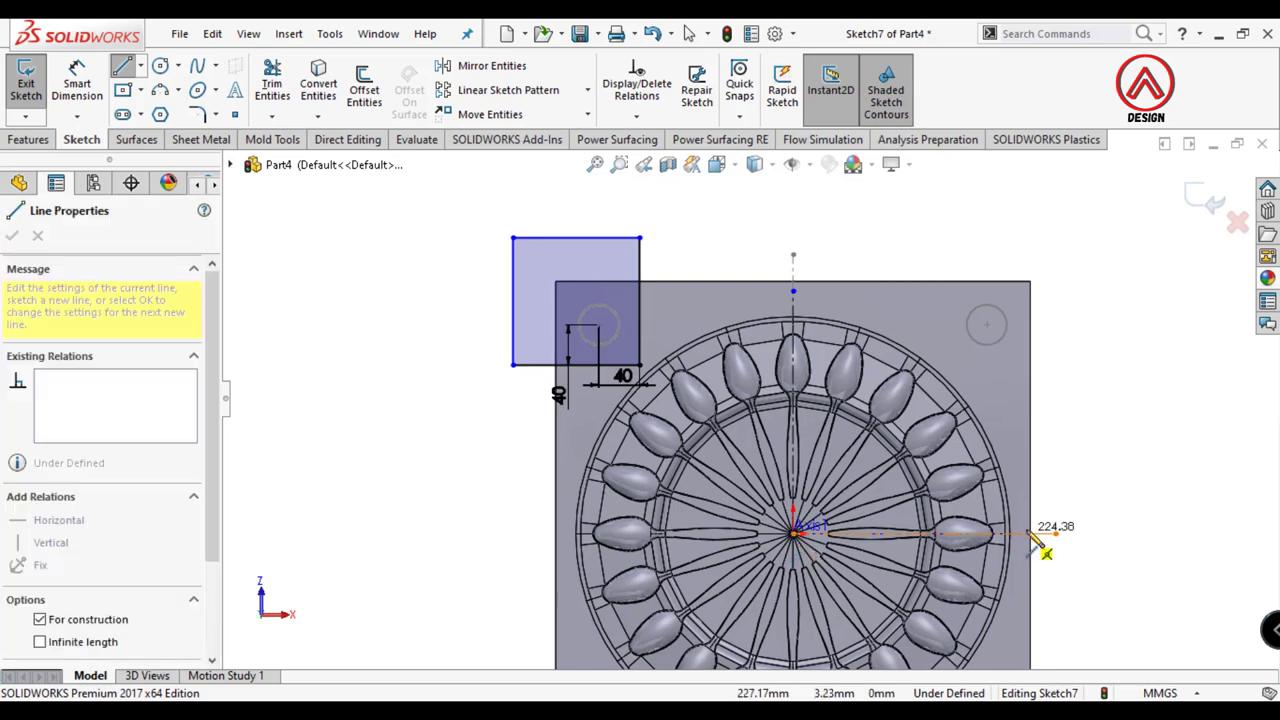
Step: Mirror the corner rectangle across the vertical centreline, then undo the mirrored copy
left_click(491, 65)
left_click_drag(650, 228, 557, 394)
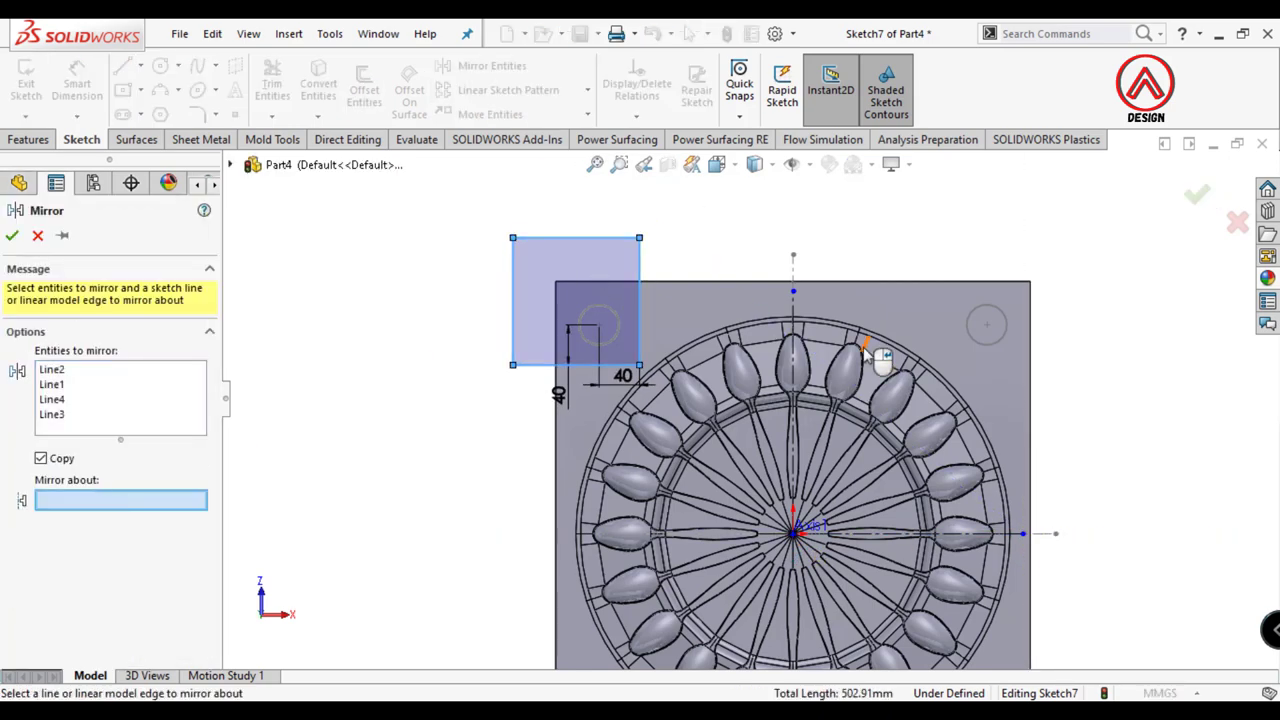
left_click(797, 336)
left_click(12, 235)
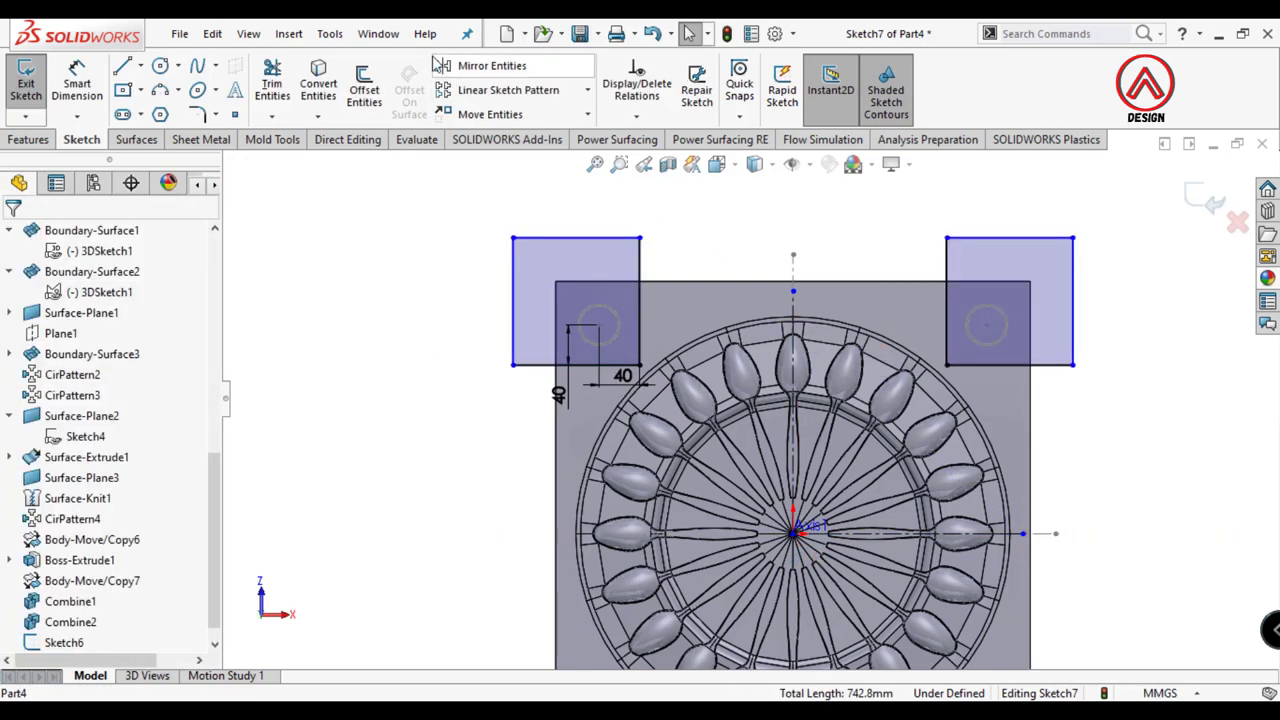
left_click(491, 65)
left_click(163, 562)
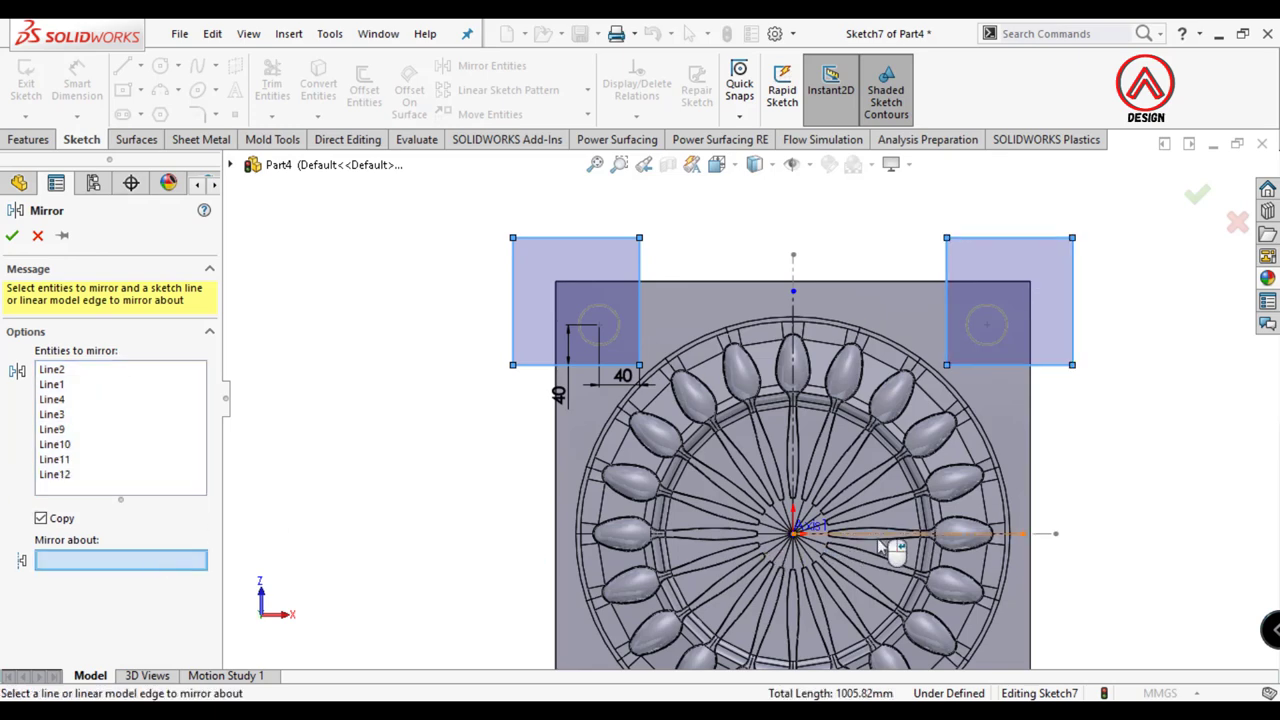
left_click(903, 535)
key("f")
right_click(768, 487)
scroll(660, 330, "down", 3)
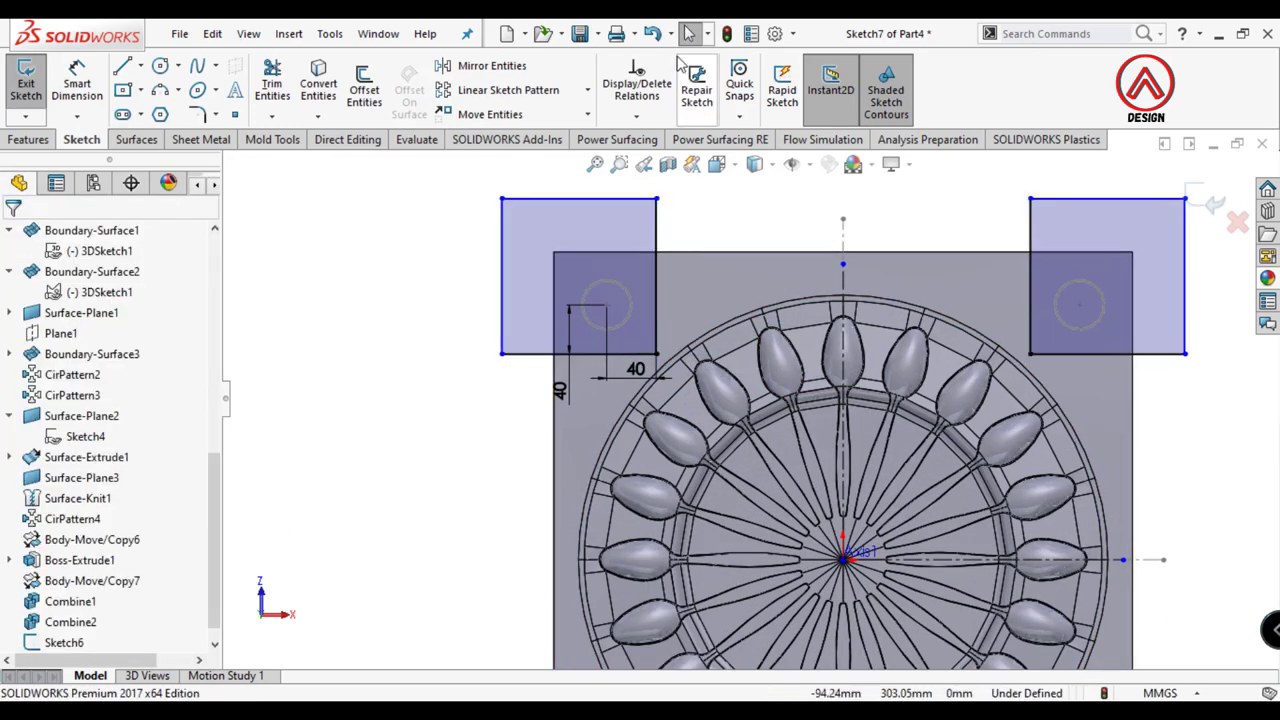
left_click(652, 34)
left_click(652, 34)
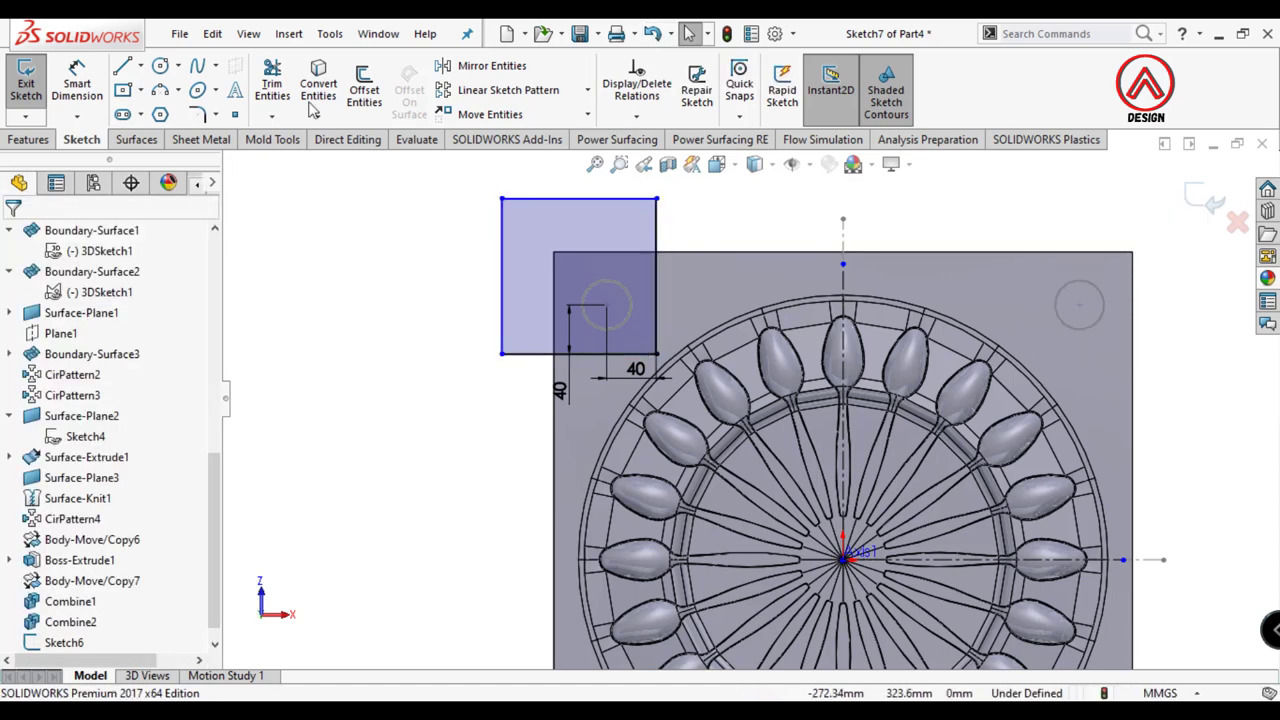
Step: Round the rectangle's inner corner with a 30 mm sketch fillet
left_click(197, 114)
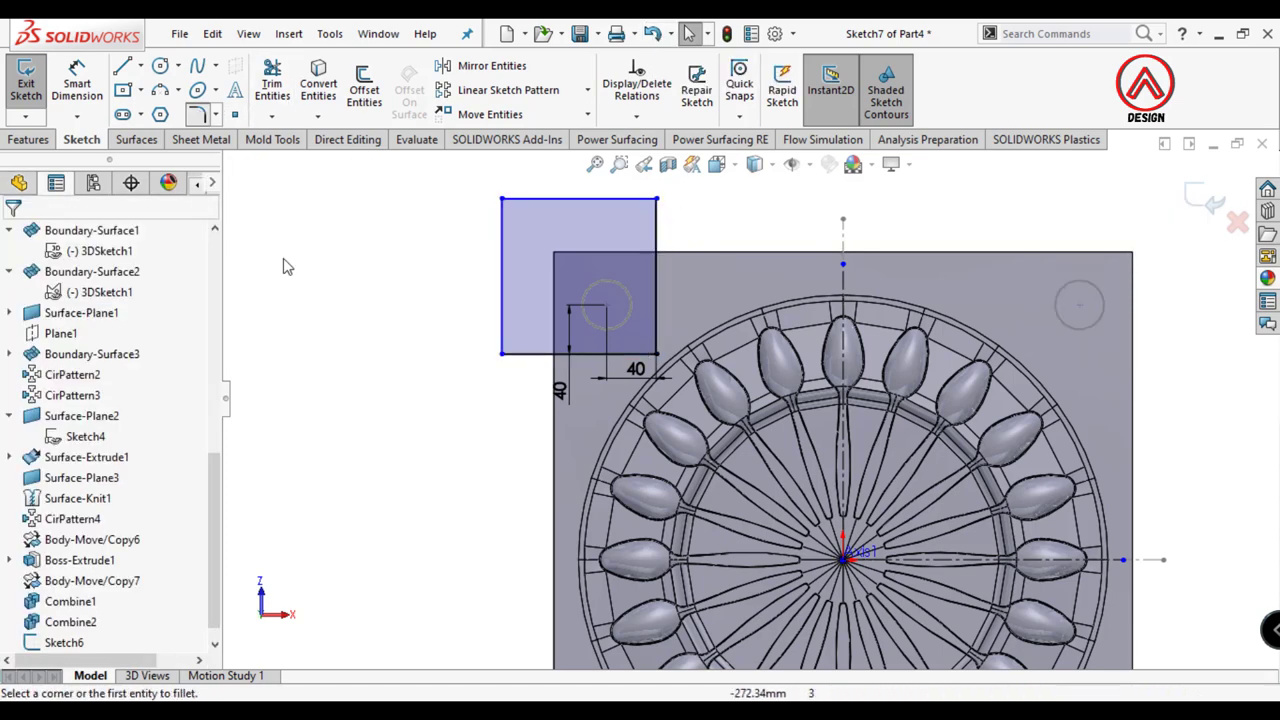
left_click(656, 350)
left_click(13, 235)
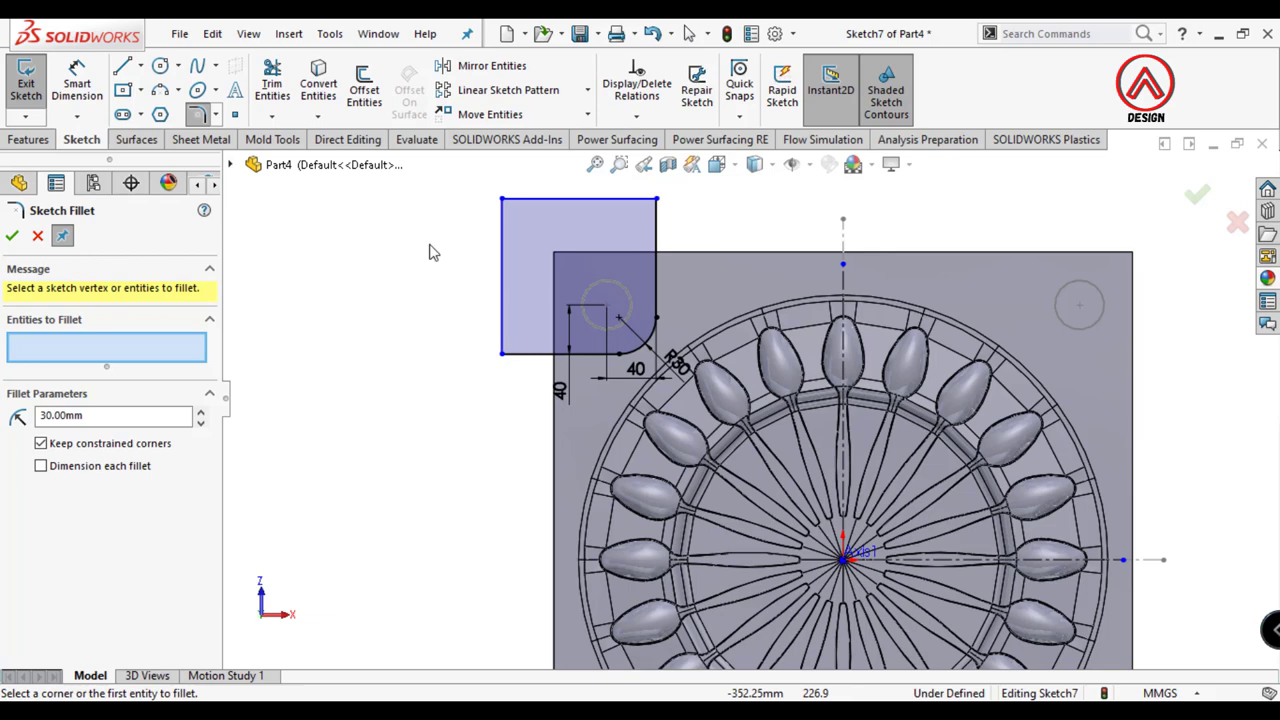
left_click(13, 235)
Step: Mirror the rounded rectangle across the vertical centreline
left_click(490, 65)
left_click(85, 515)
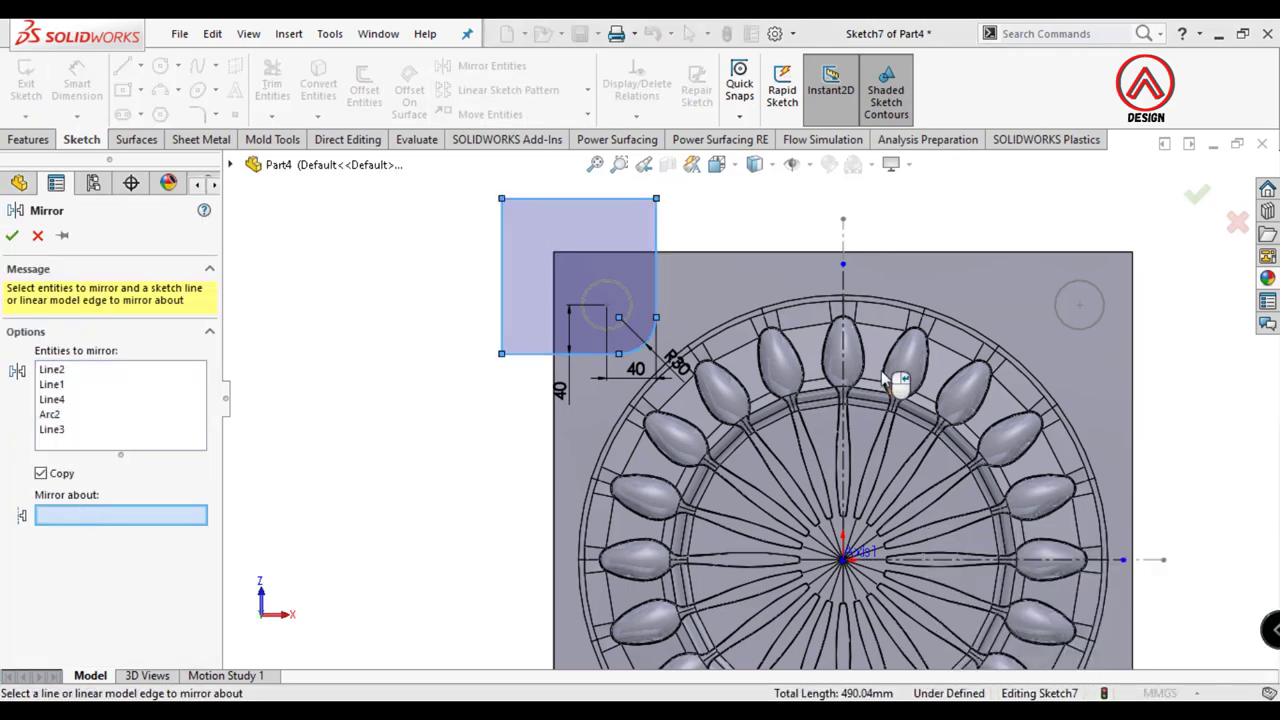
left_click(843, 290)
scroll(750, 400, "up", 1)
left_click(13, 235)
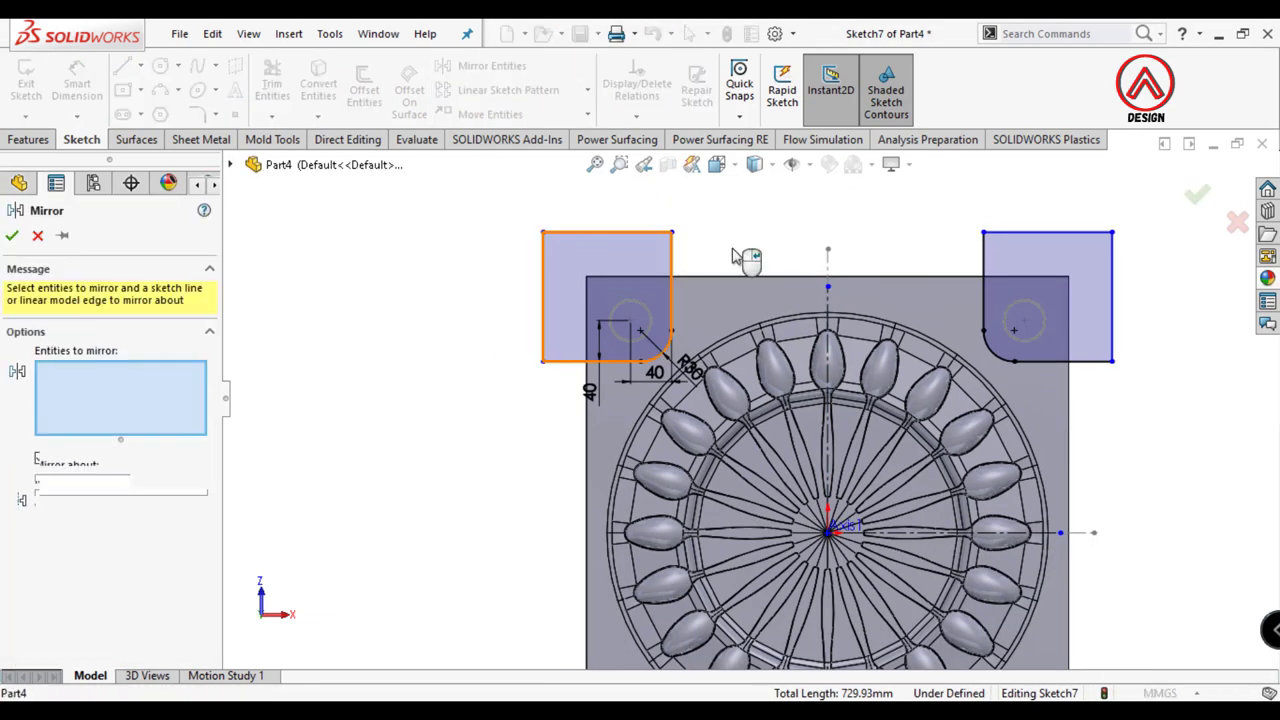
Step: Mirror both top rectangles downward across the horizontal centreline
left_click_drag(530, 220, 1125, 370)
left_click(120, 590)
scroll(1100, 509, "up", 2)
scroll(950, 480, "up", 2)
left_click(900, 463)
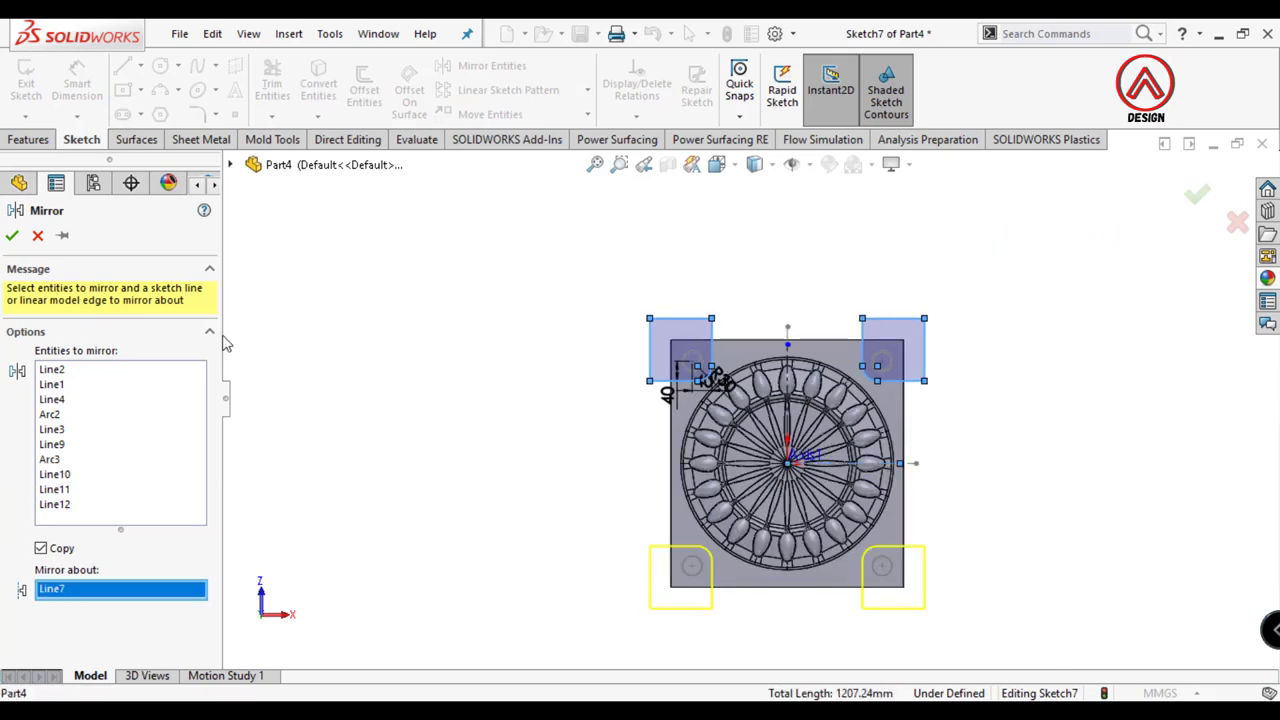
left_click(13, 235)
Step: Exit Sketch7, switch to Mold Tools, and show Surface-Knit1 again under Solid Bodies
left_click(1197, 194)
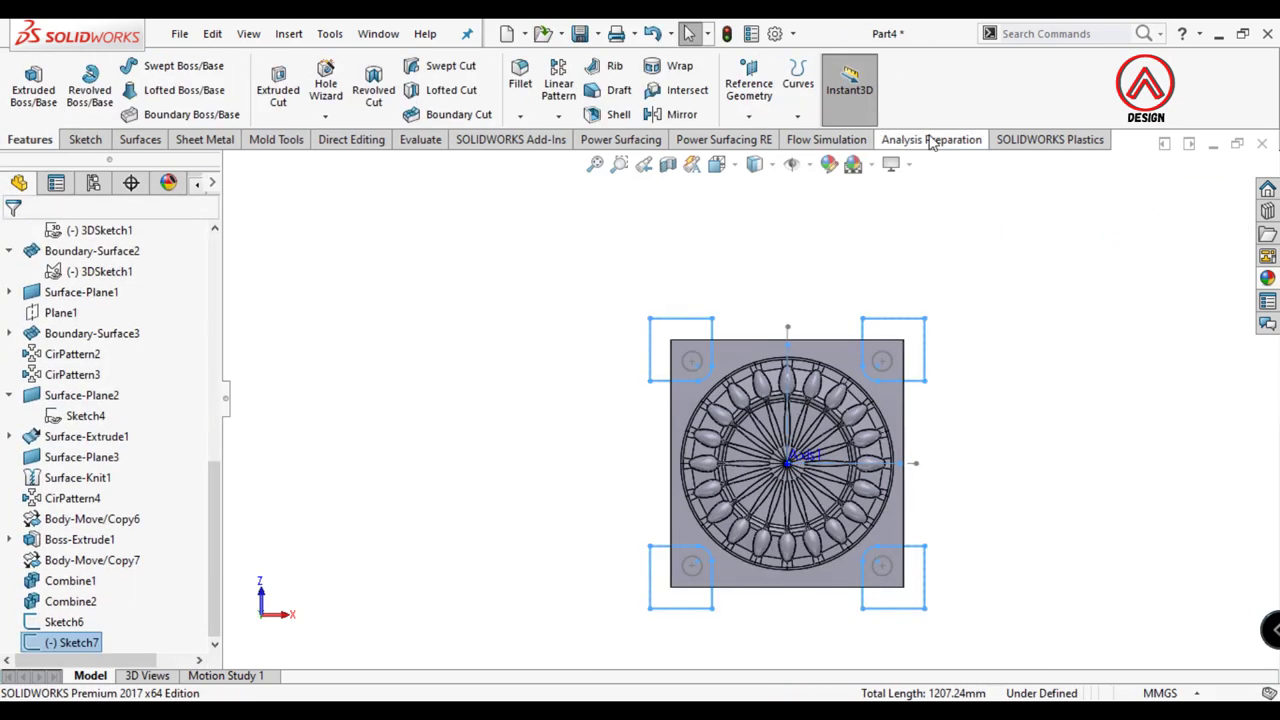
left_click(276, 139)
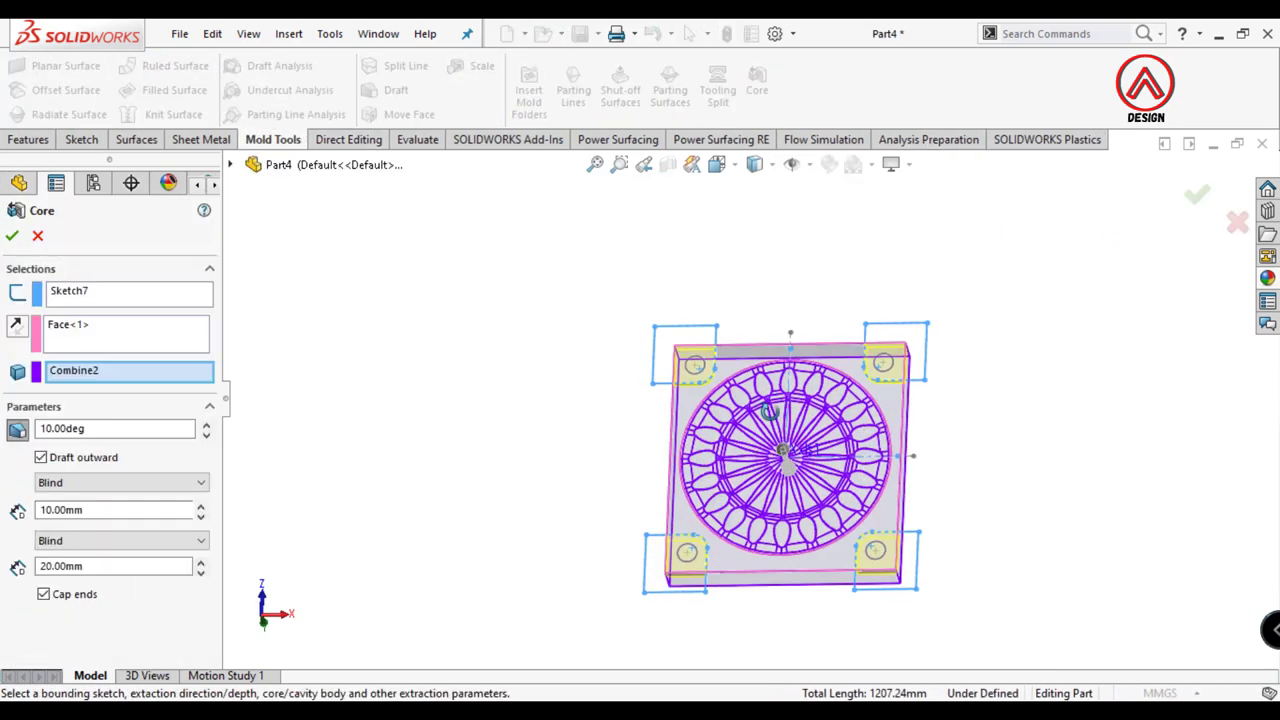
scroll(661, 525, "down", 3)
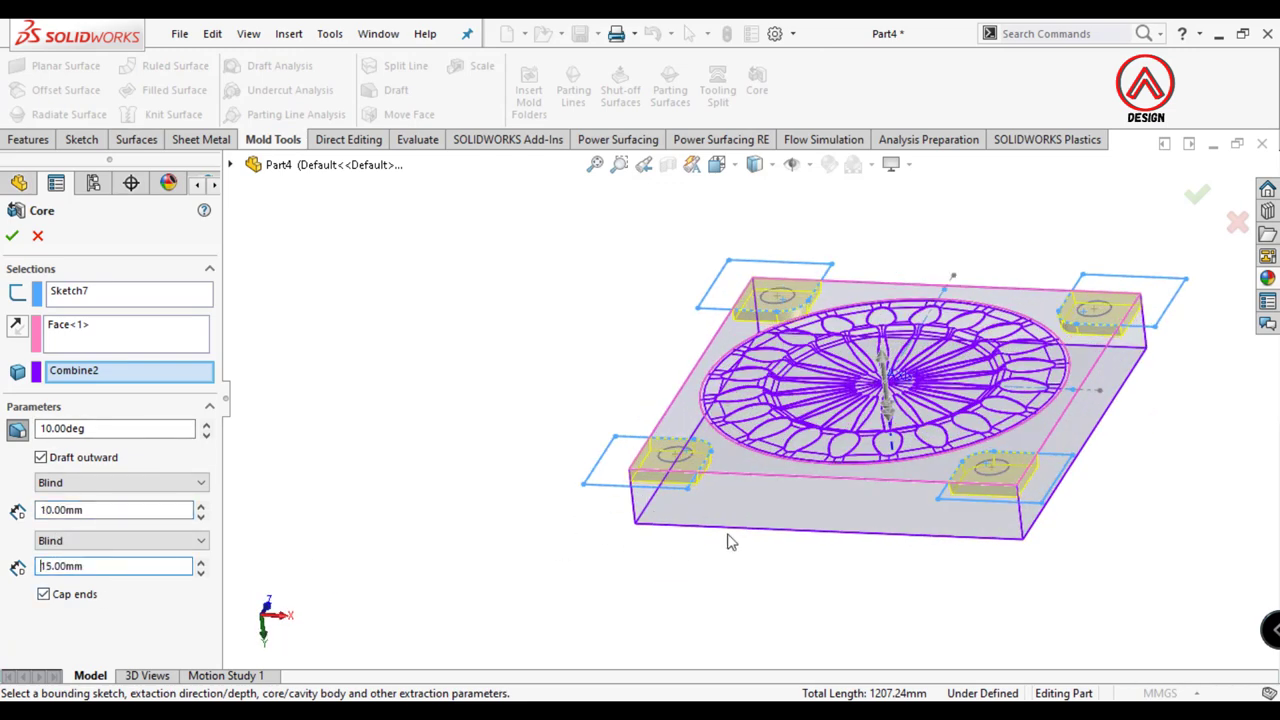
scroll(727, 541, "down", 2)
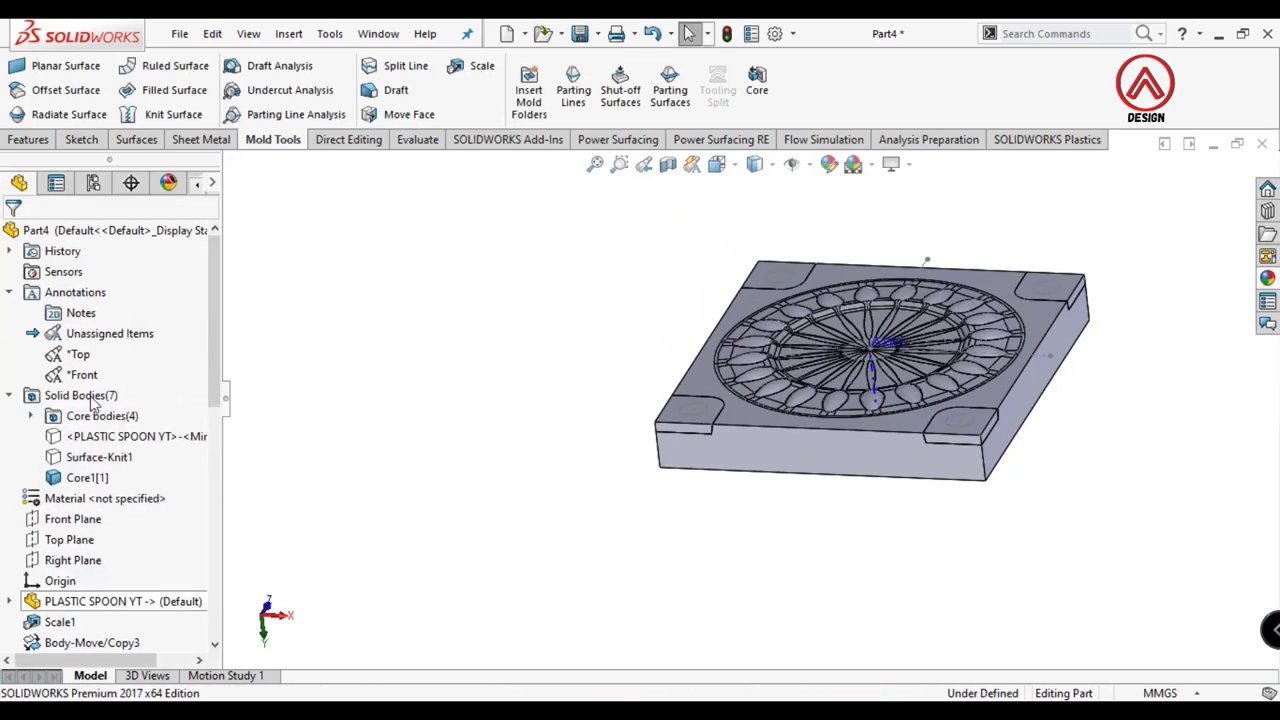
left_click(72, 460)
left_click(86, 432)
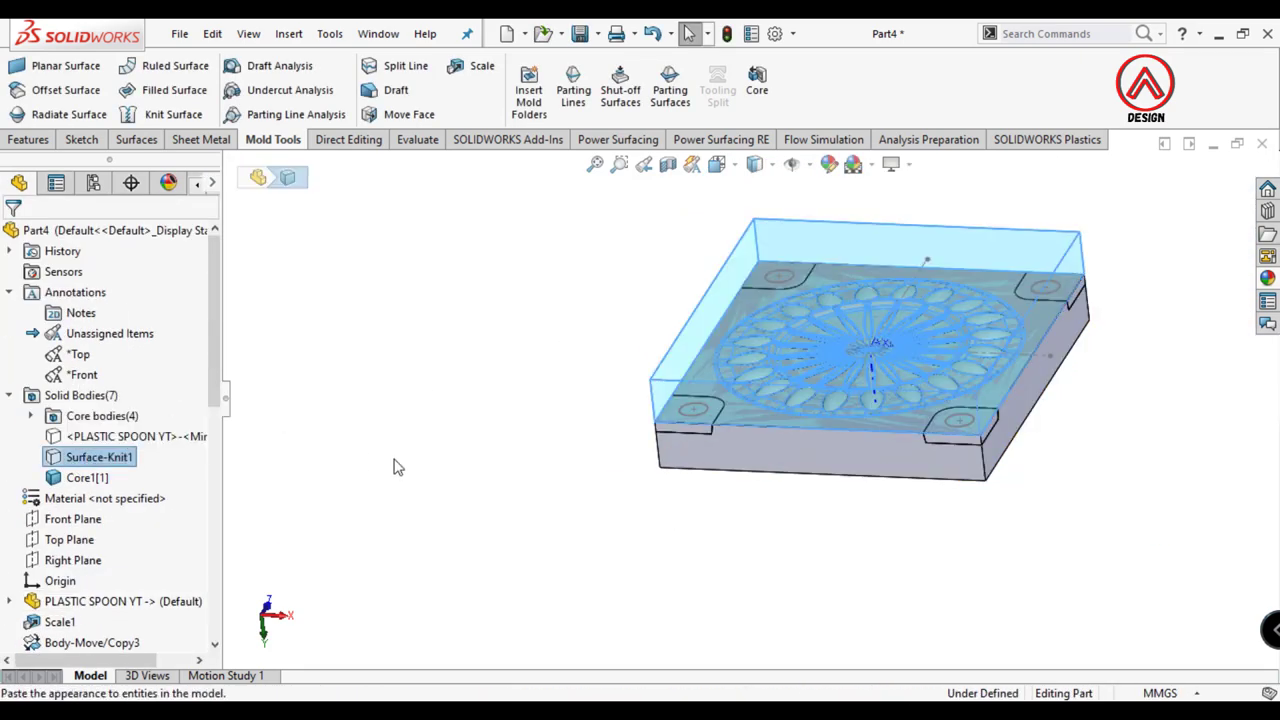
Step: Hide the lower core body Core1[1] and start a Combine in Add mode
left_click(80, 478)
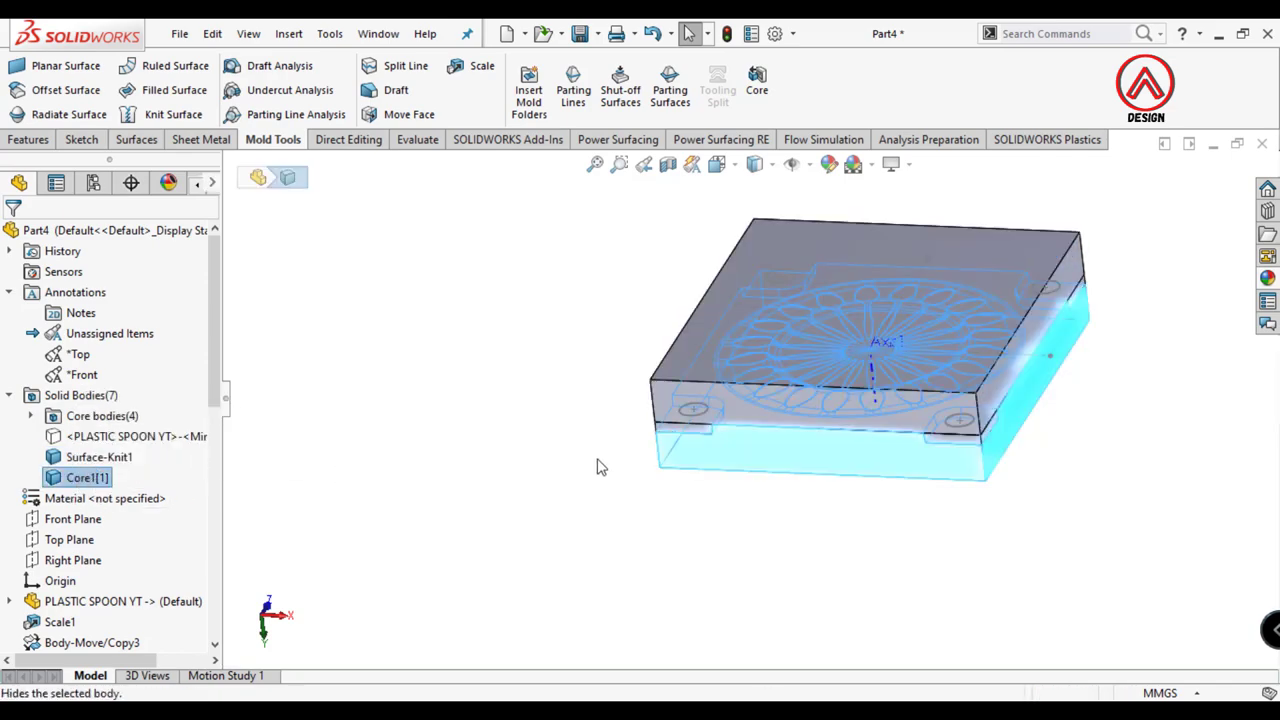
middle_click_drag(600, 466, 913, 297)
left_click(289, 35)
mouse_move(320, 123)
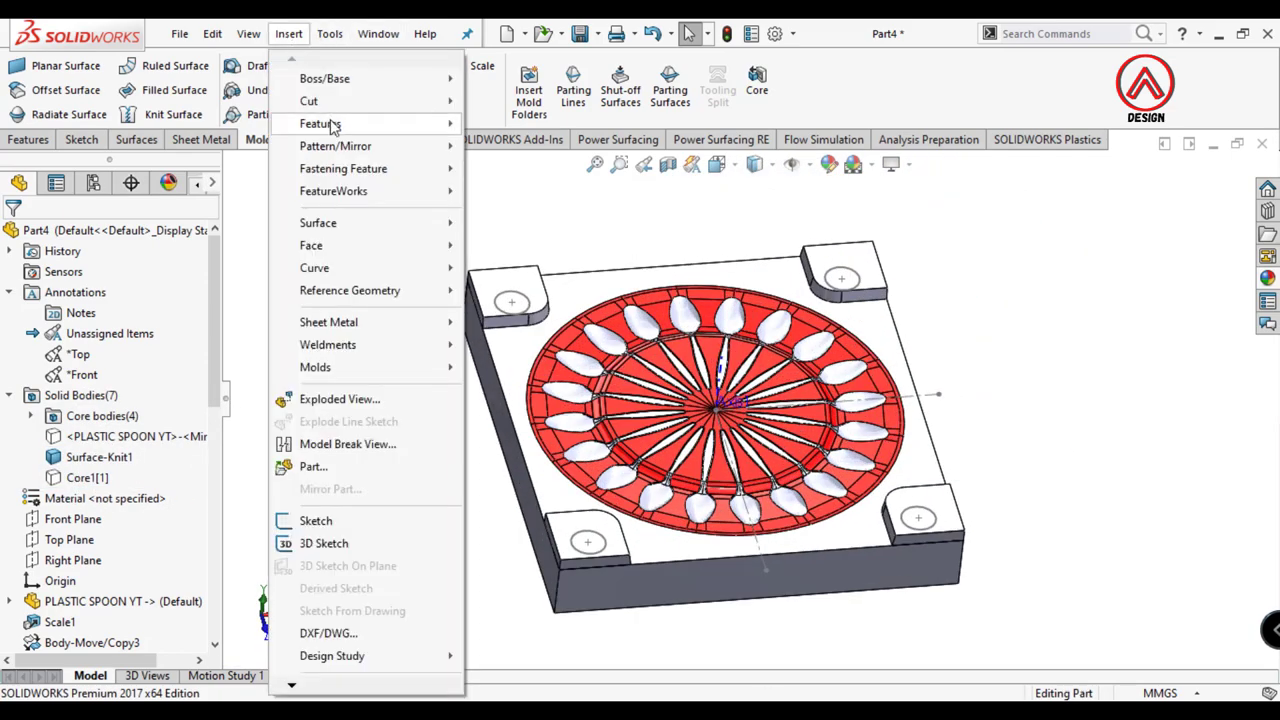
left_click(522, 527)
left_click(60, 289)
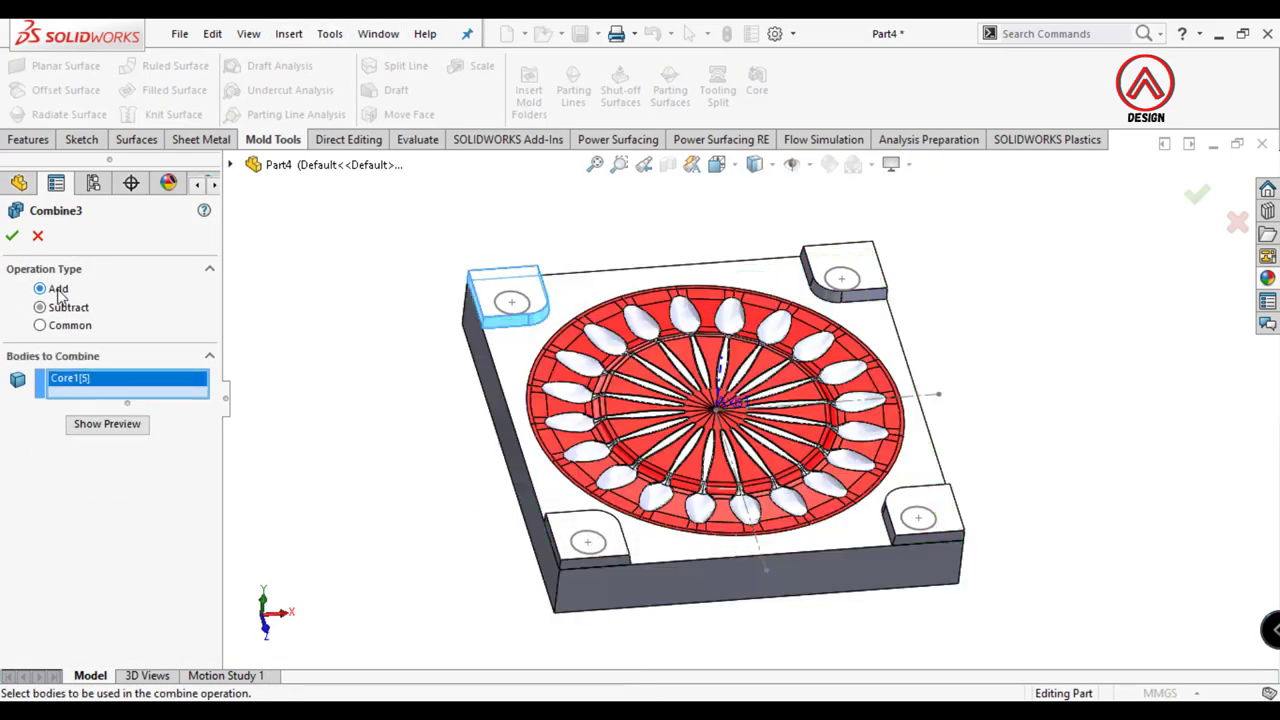
Step: Add Surface-Knit1 and the four Core1 corner blocks together into Combine3
right_click(150, 380)
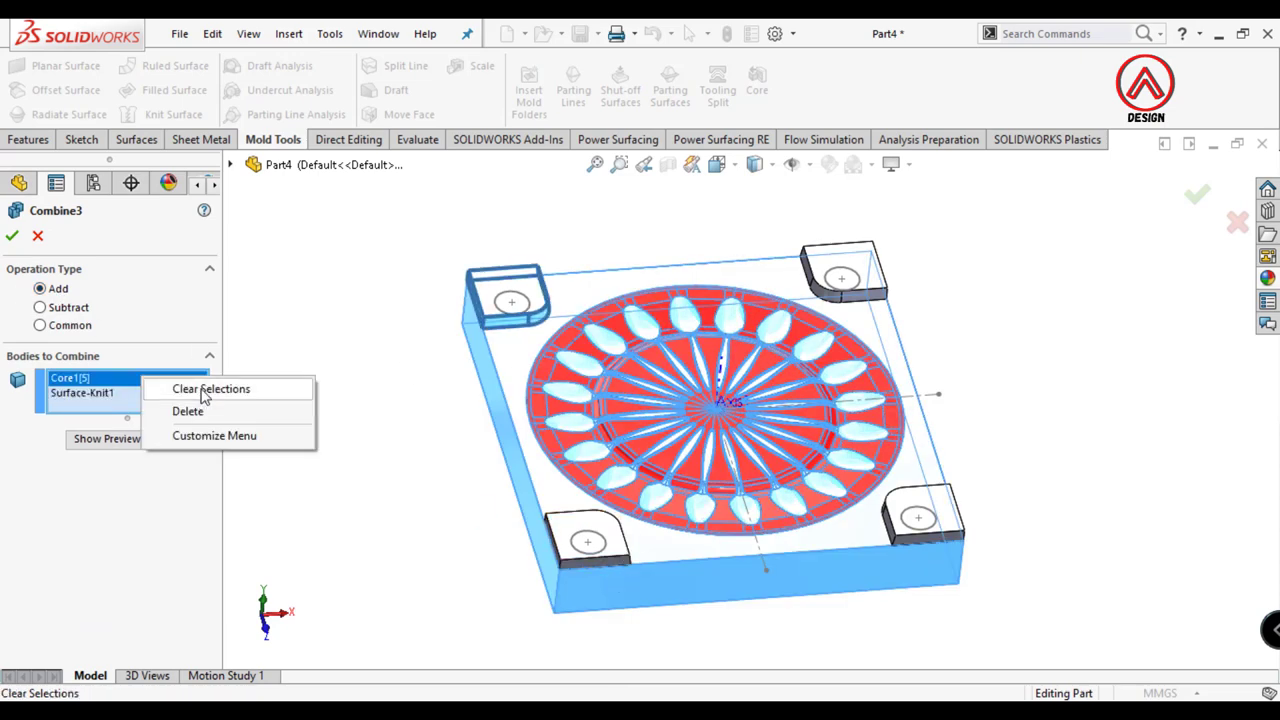
left_click(200, 390)
left_click(536, 412)
left_click(590, 525)
left_click(918, 520)
left_click(842, 282)
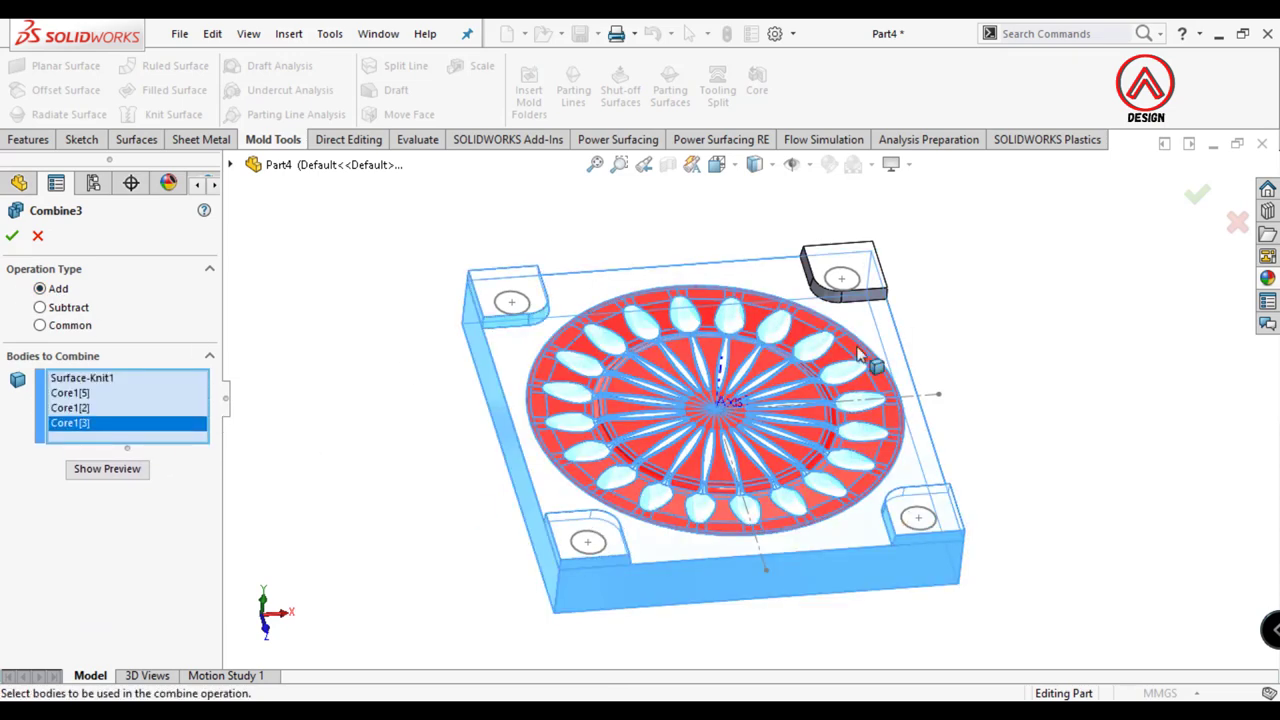
left_click(500, 308)
left_click(12, 237)
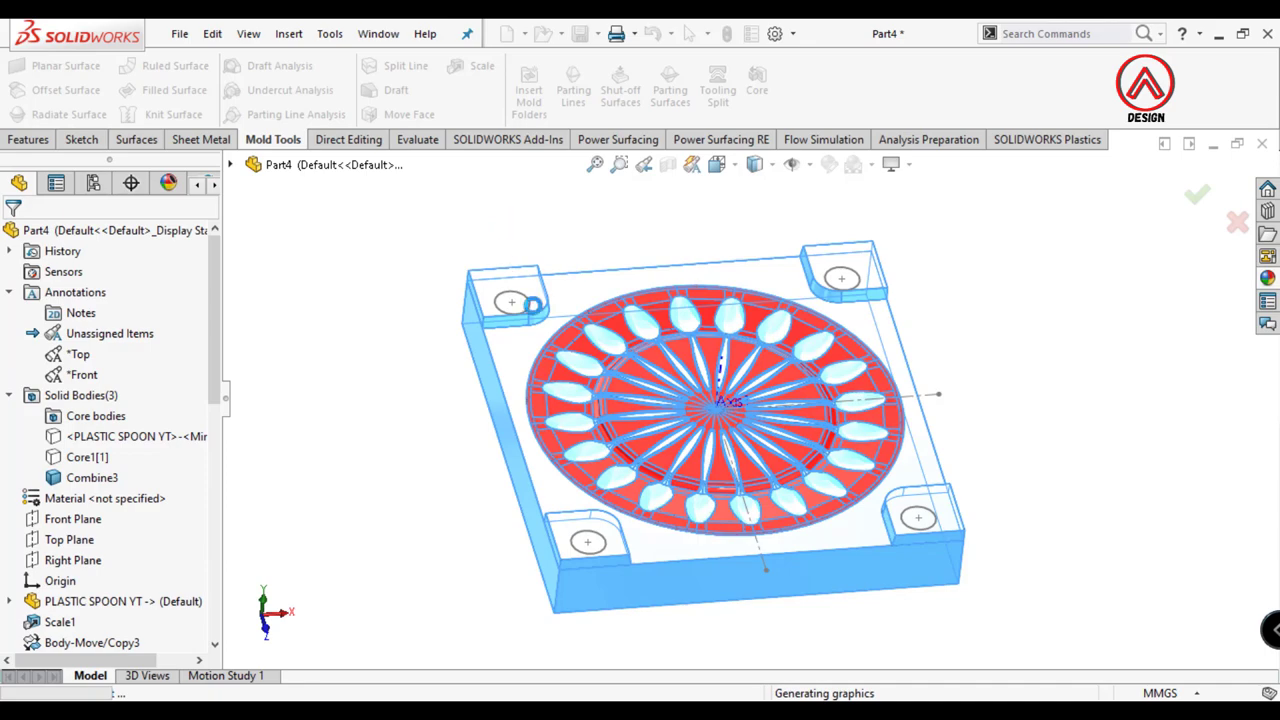
mouse_move(533, 305)
middle_mouse_down()
mouse_move(563, 491)
mouse_move(632, 300)
middle_mouse_up()
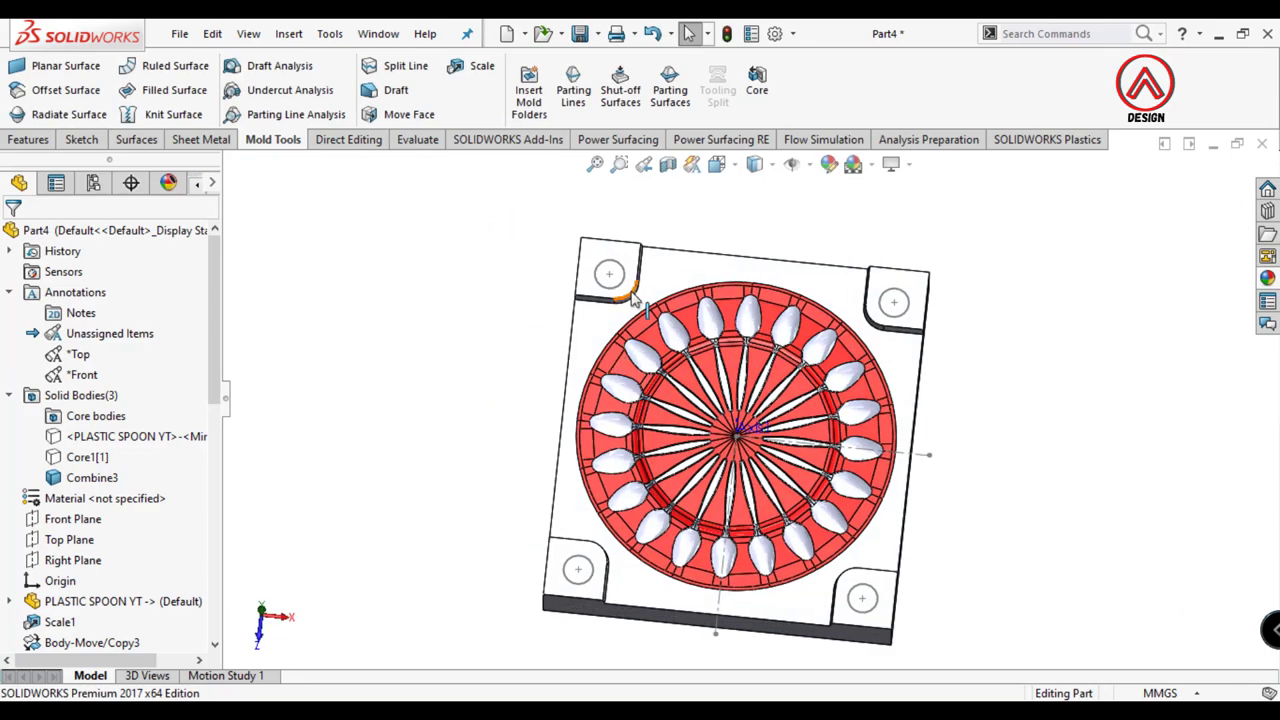
Step: Select the Surface-Plane3 face and view it normal to the screen
left_click(717, 165)
left_click(823, 272)
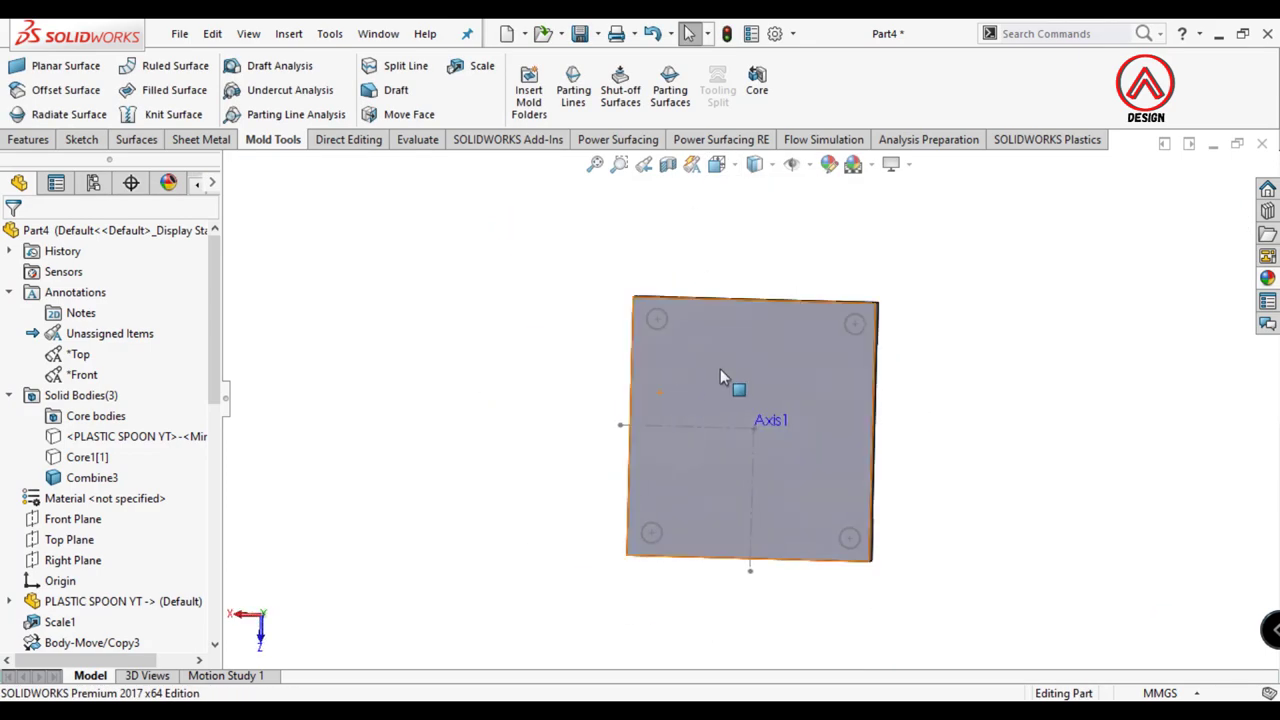
left_click(720, 369)
left_click(888, 315)
left_click(30, 140)
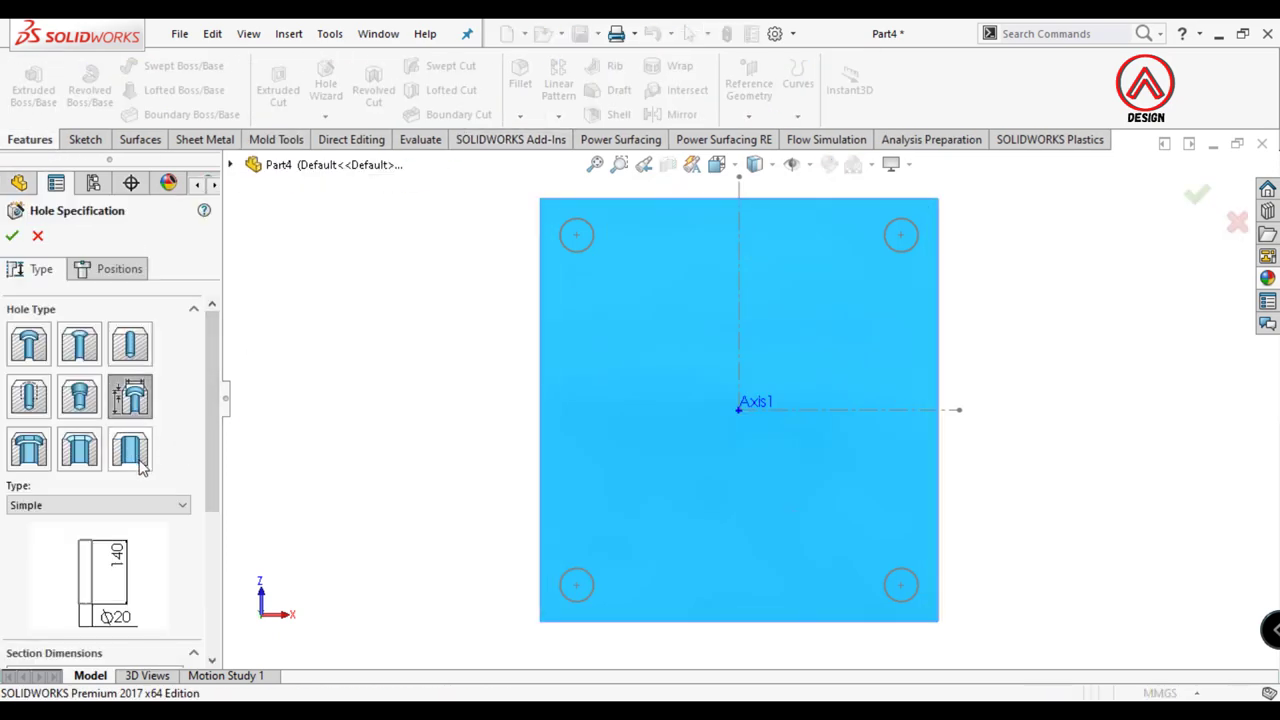
Step: Set up a counterbored Hole Wizard hole, Ø20 mm, Through All
left_click(98, 505)
left_click(40, 520)
scroll(30, 545, "down", 4)
scroll(27, 550, "down", 1)
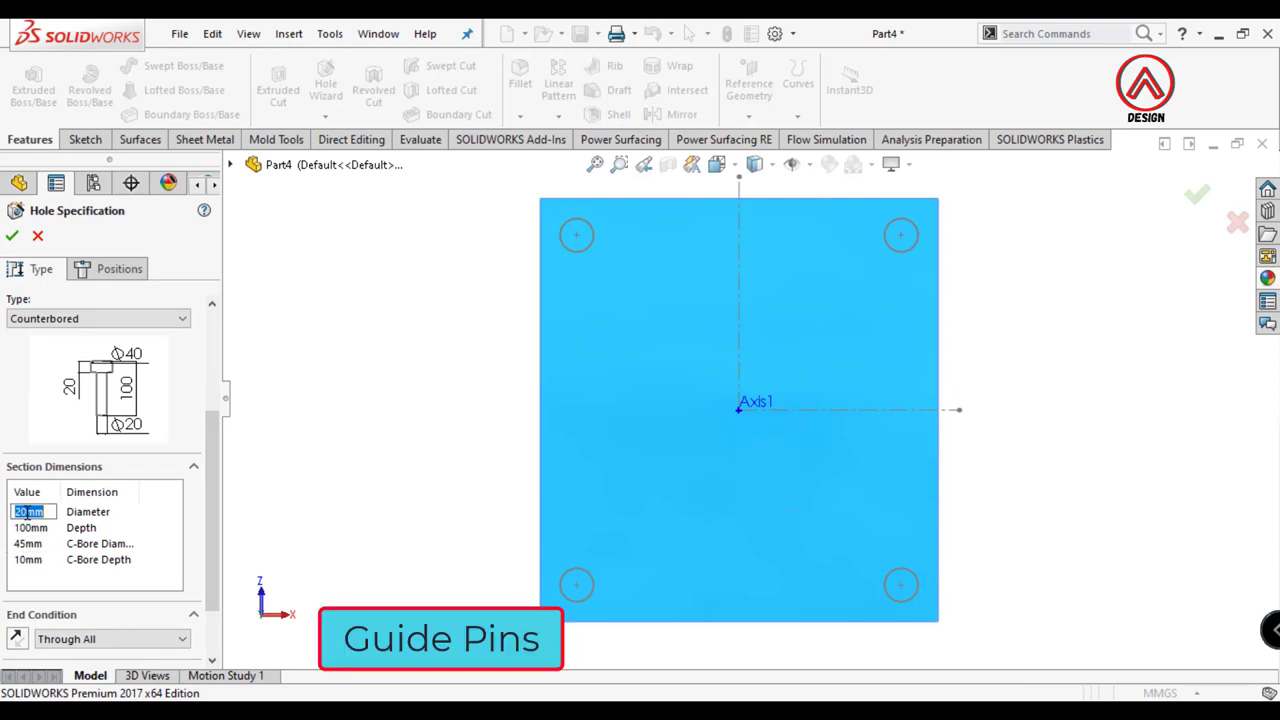
Step: Place the guide-pin holes on the plate's corner circles and confirm
left_click(119, 269)
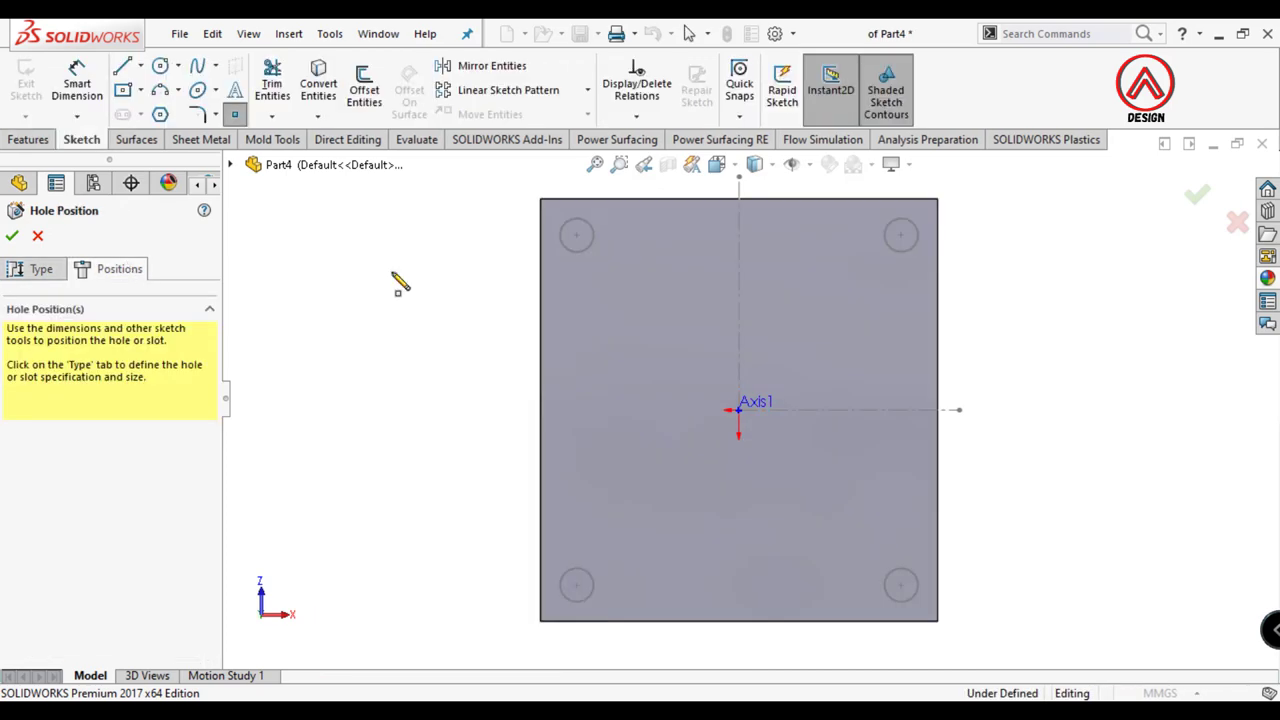
left_click(576, 235)
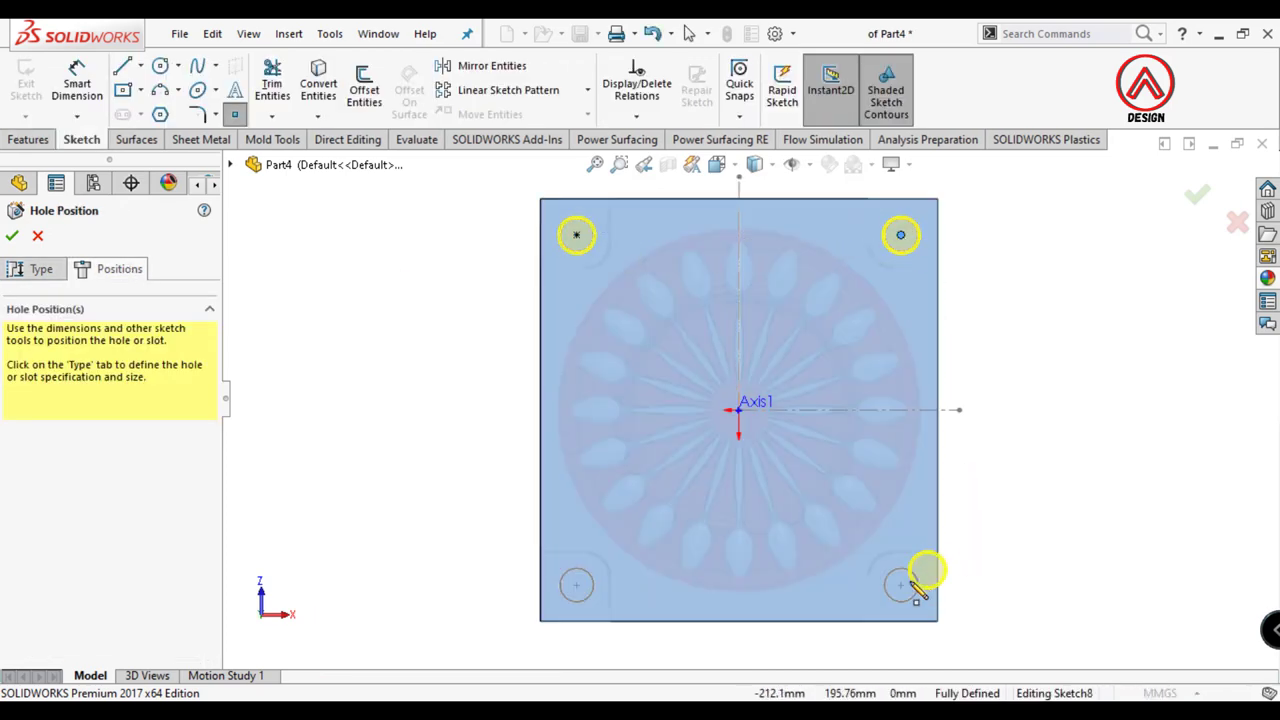
left_click(578, 588)
middle_click_drag(578, 588, 878, 418)
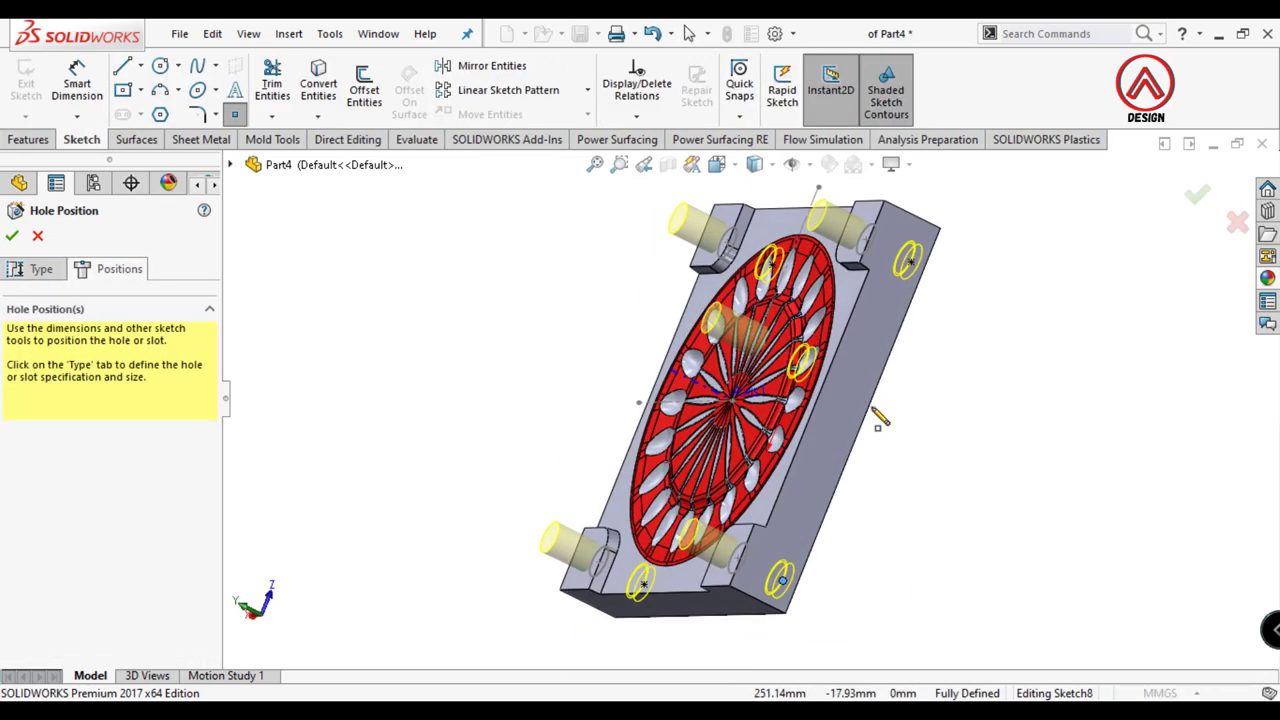
key("Return")
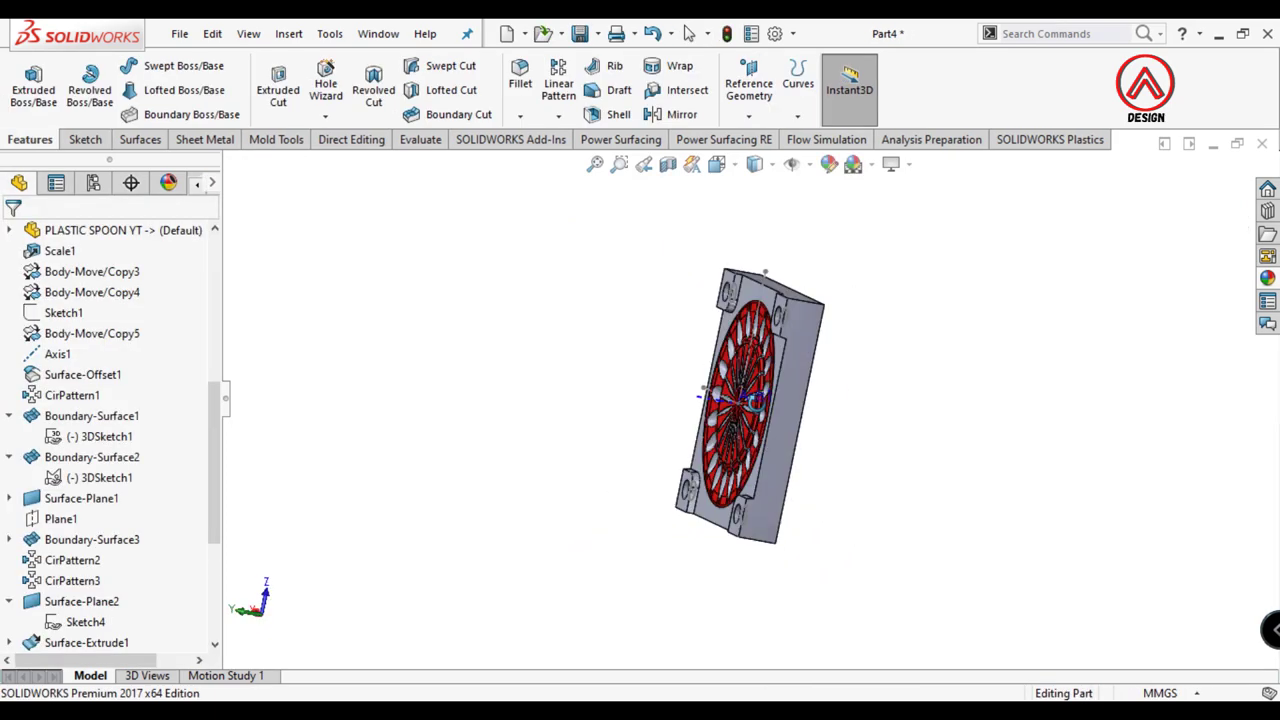
Step: Sketch a Ø40 mm circle on the hole rim at the back of the plate
middle_click_drag(900, 346, 698, 294)
scroll(698, 294, "down", 5)
scroll(698, 294, "down", 3)
left_click(720, 335)
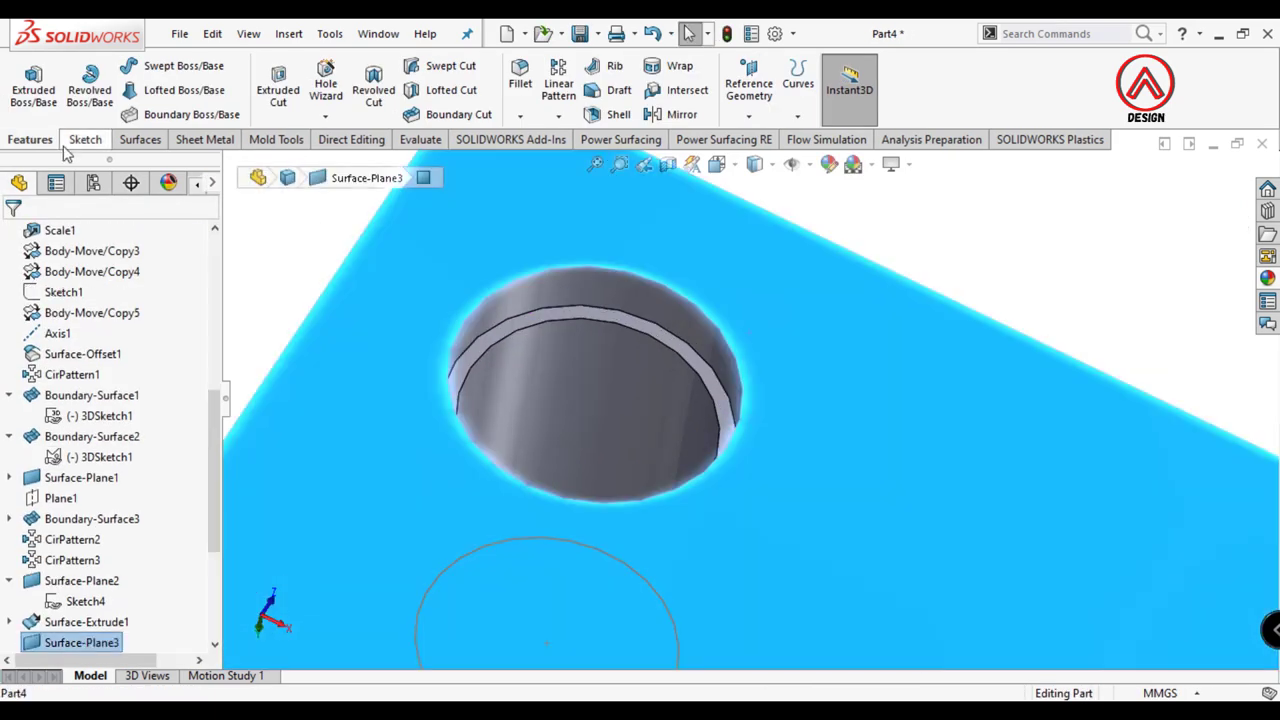
key("c")
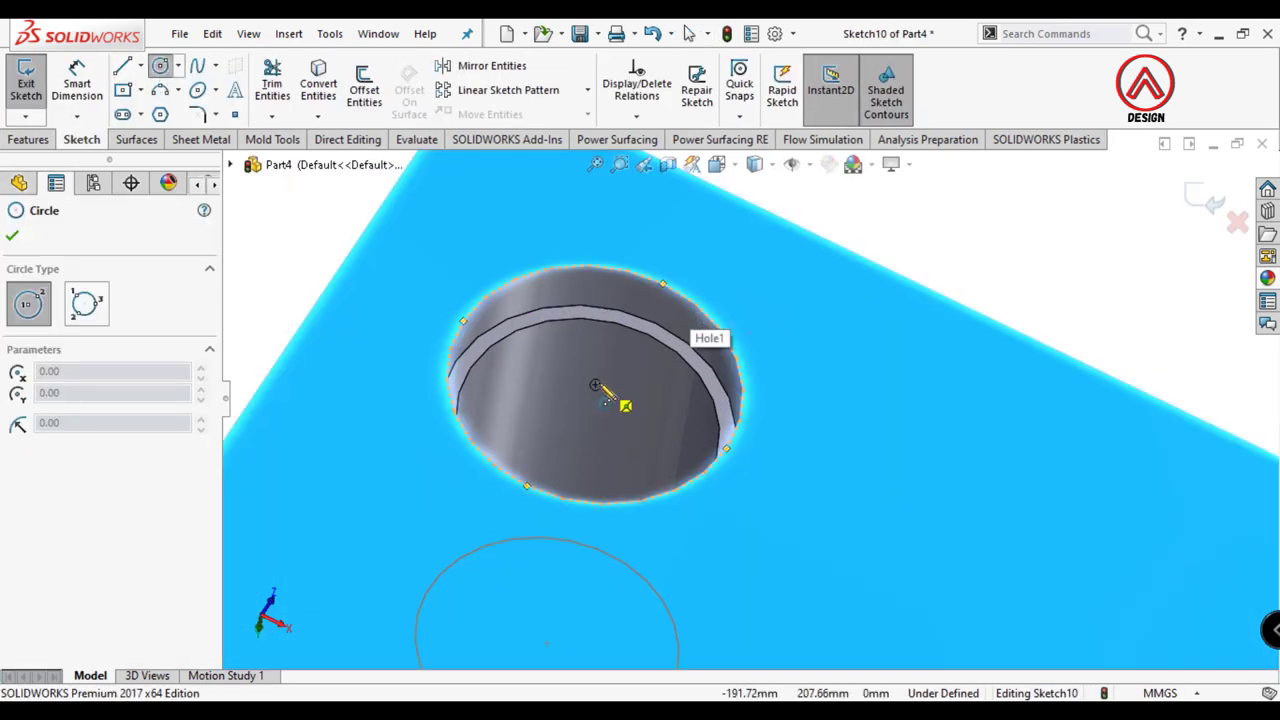
left_click(595, 385)
key("Escape")
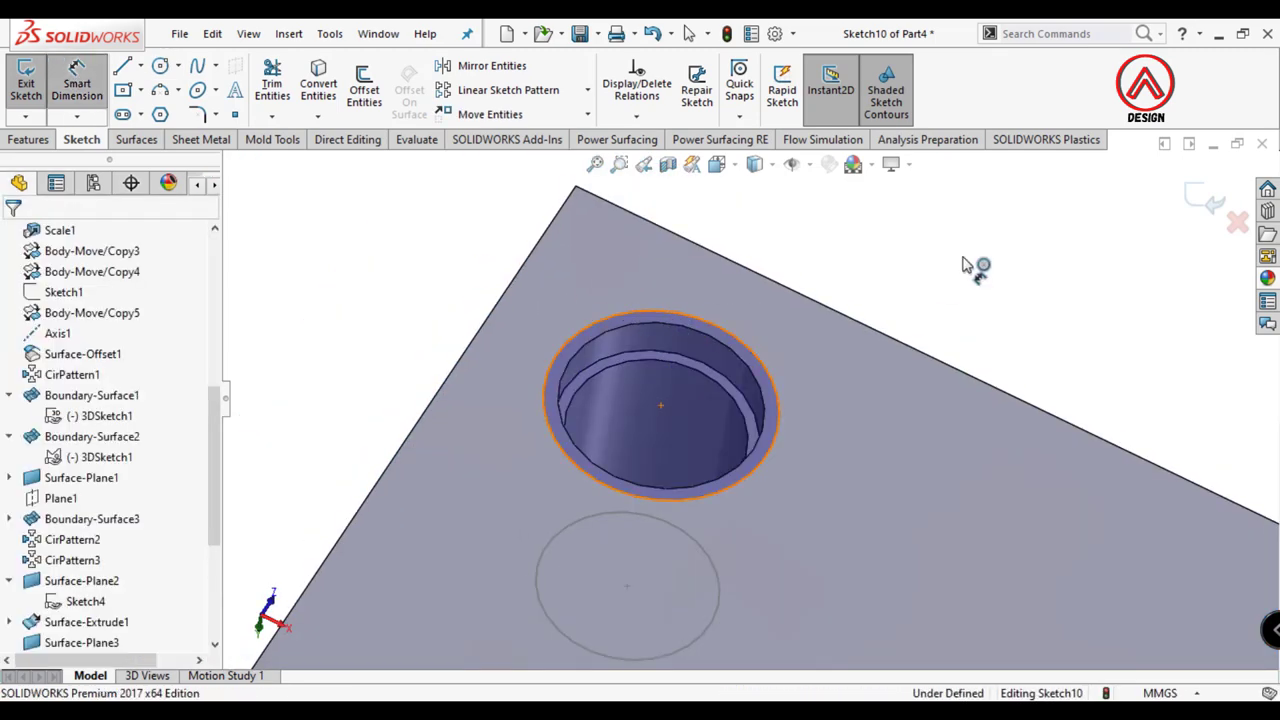
left_click(963, 263)
type("40")
key("Return")
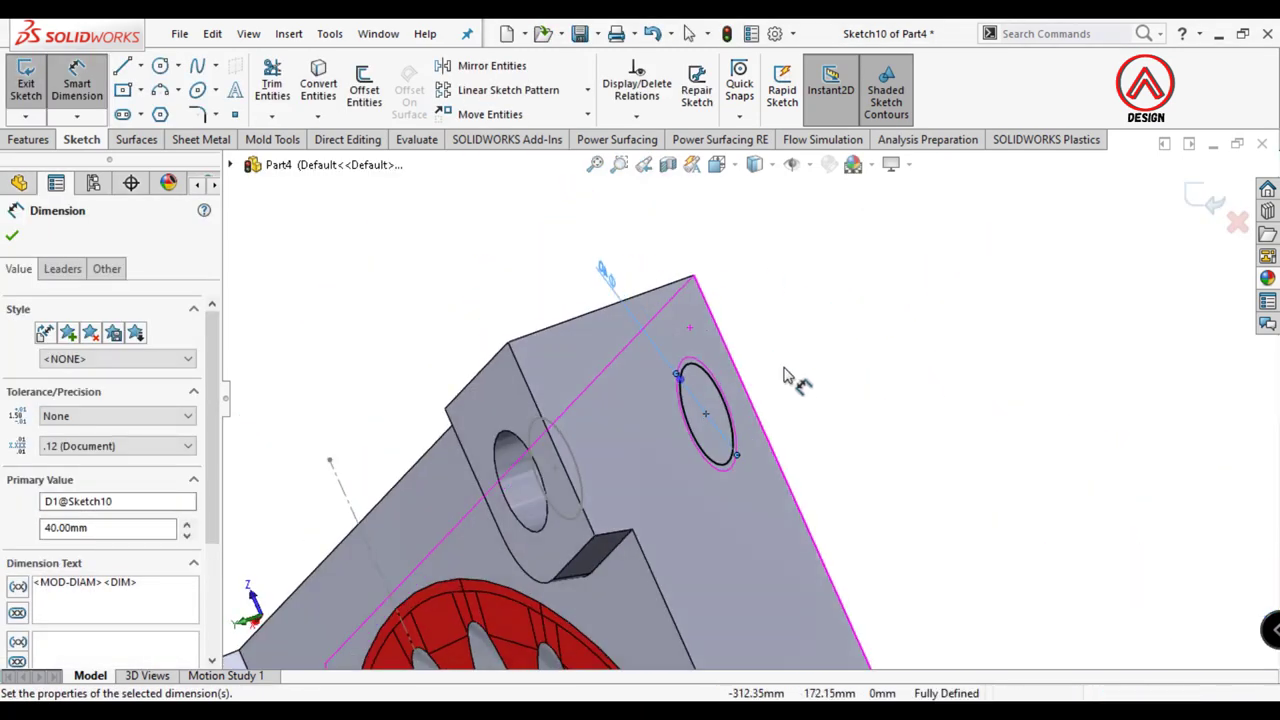
Step: Boss-extrude the Ø40 mm circle 130 mm into the guide pin shaft
left_click(38, 140)
left_click(33, 88)
mouse_move(557, 480)
middle_mouse_down()
mouse_move(691, 603)
mouse_move(757, 614)
middle_mouse_up()
left_click_drag(757, 614, 692, 355)
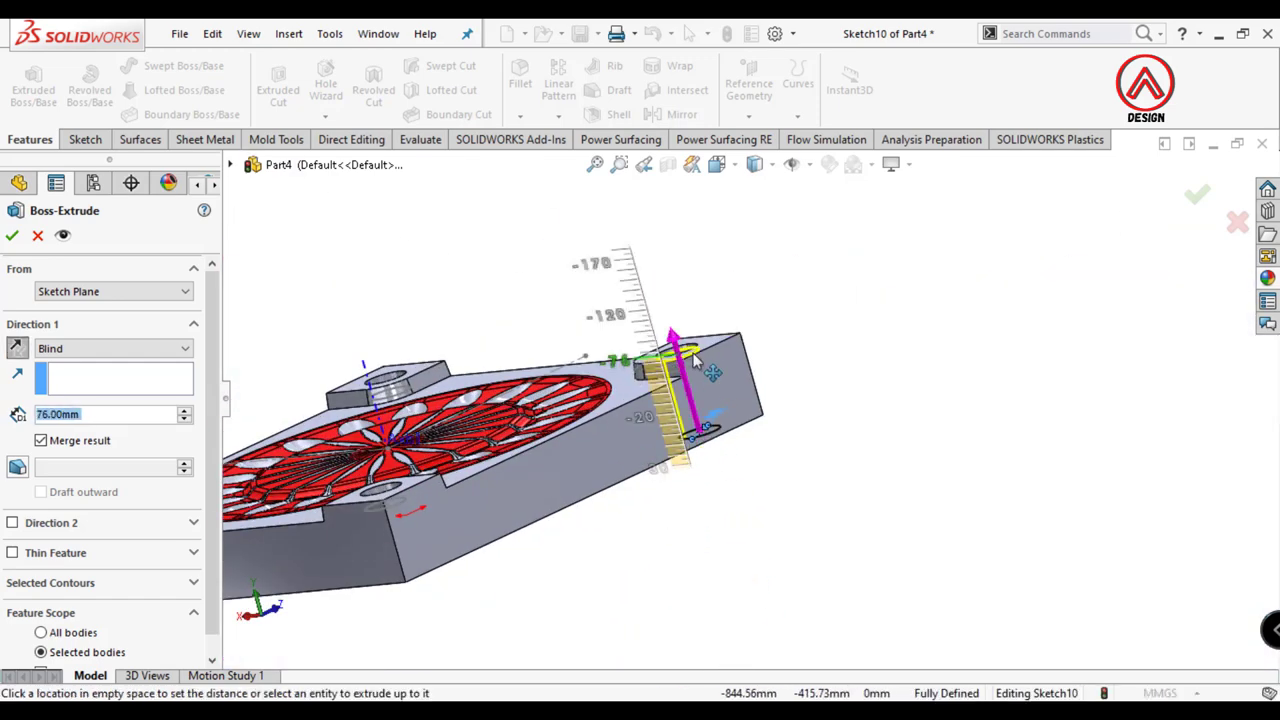
middle_click_drag(692, 355, 163, 436)
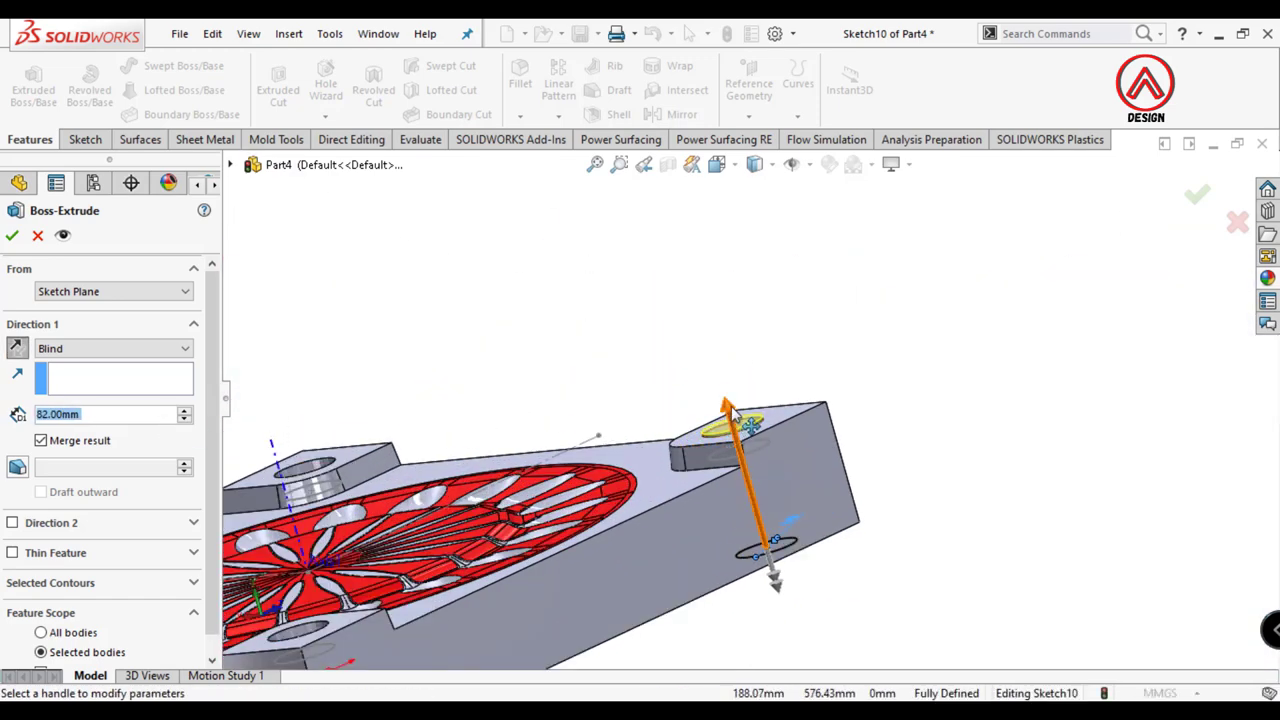
left_click_drag(731, 412, 722, 365)
middle_click_drag(712, 318, 782, 416)
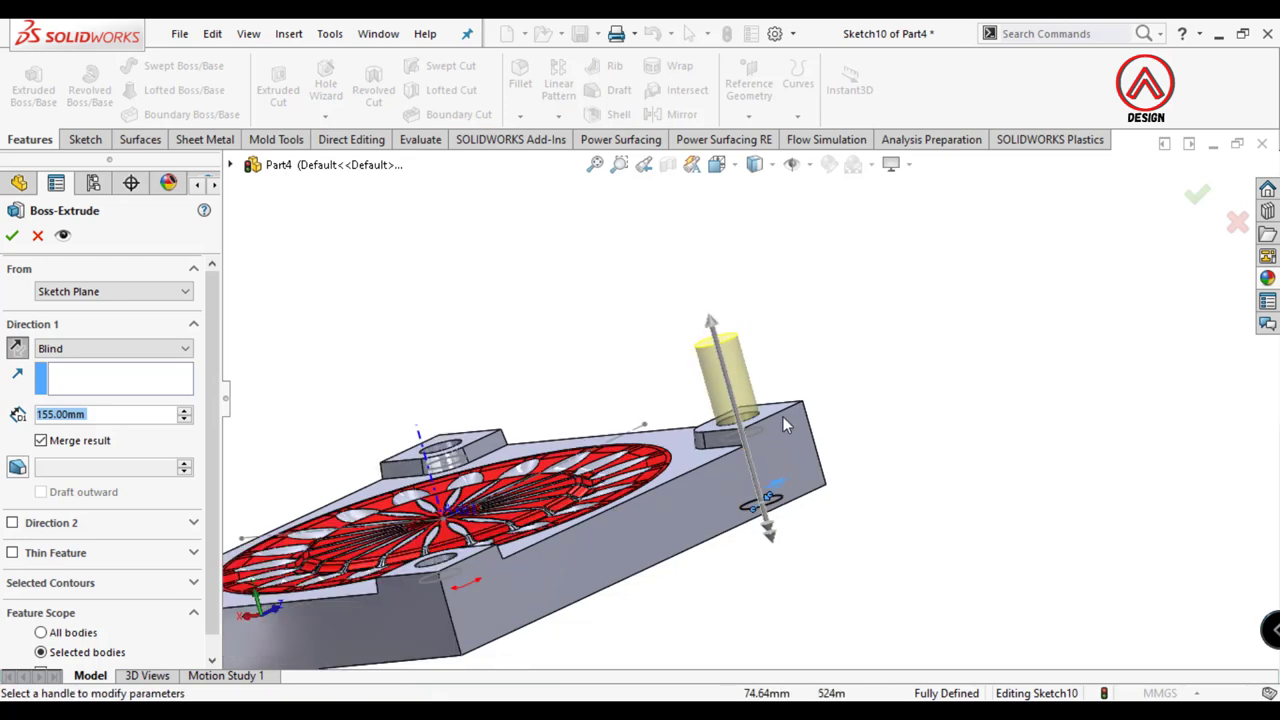
mouse_move(700, 378)
left_mouse_down()
mouse_move(693, 370)
mouse_move(700, 382)
left_mouse_up()
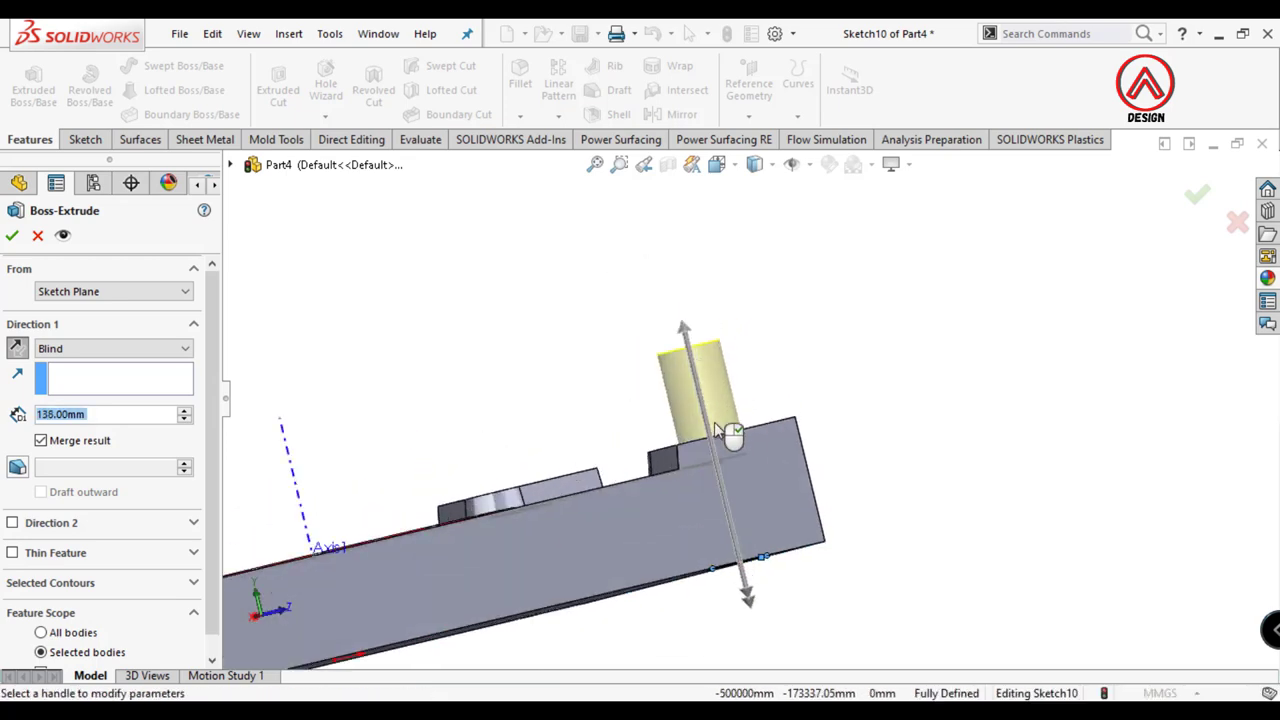
middle_click_drag(714, 422, 747, 432)
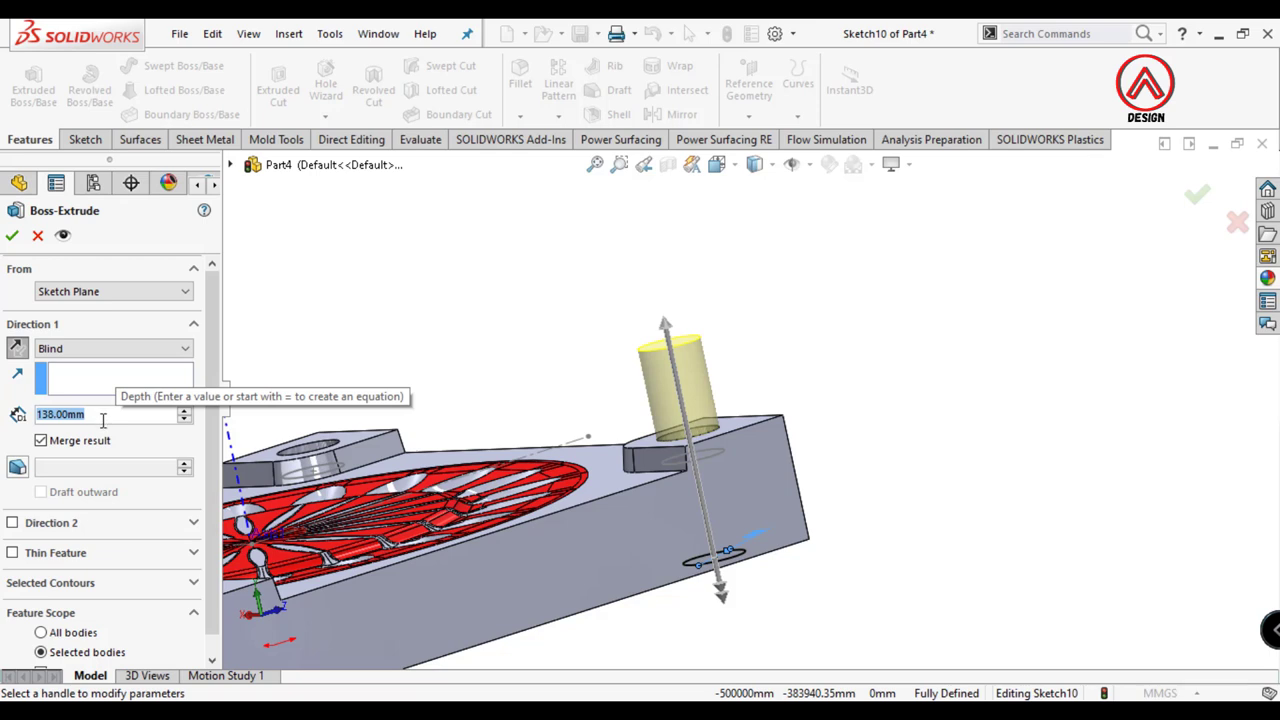
type("130")
key("Return")
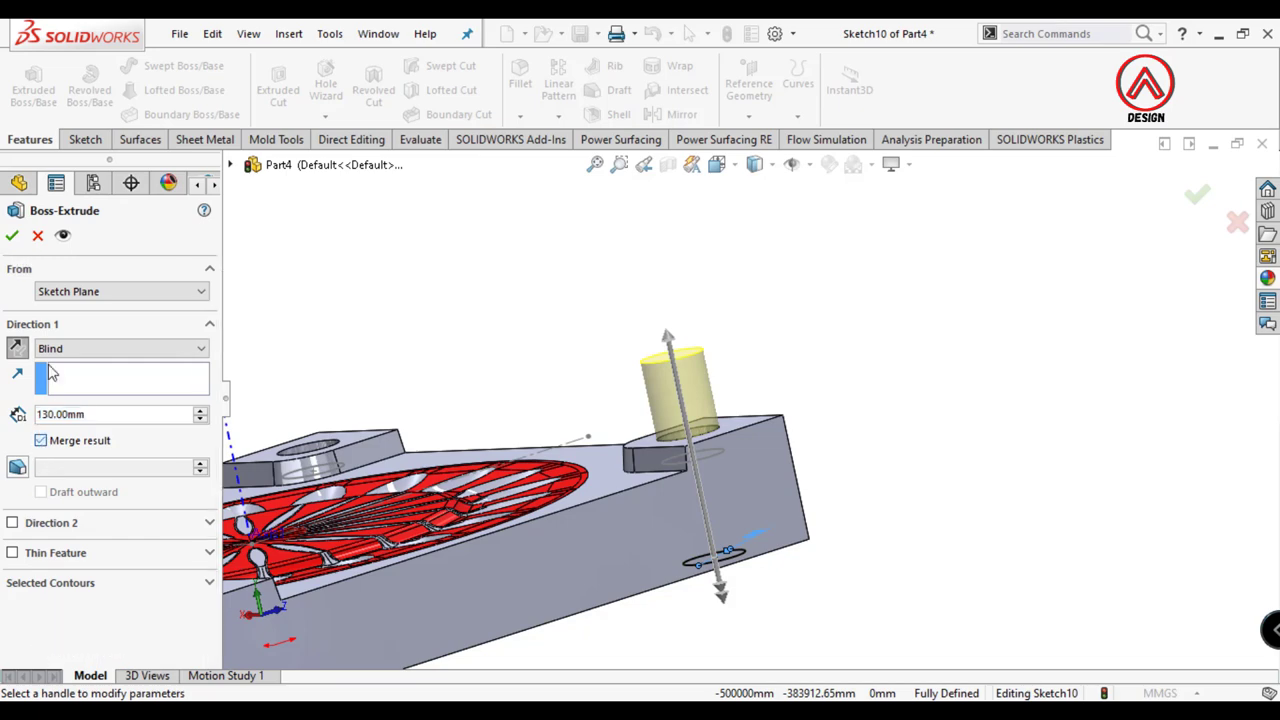
left_click(12, 235)
Step: Sketch a Ø45 mm circle on the corner boss face
middle_click_drag(698, 393, 760, 552)
scroll(760, 552, "down", 5)
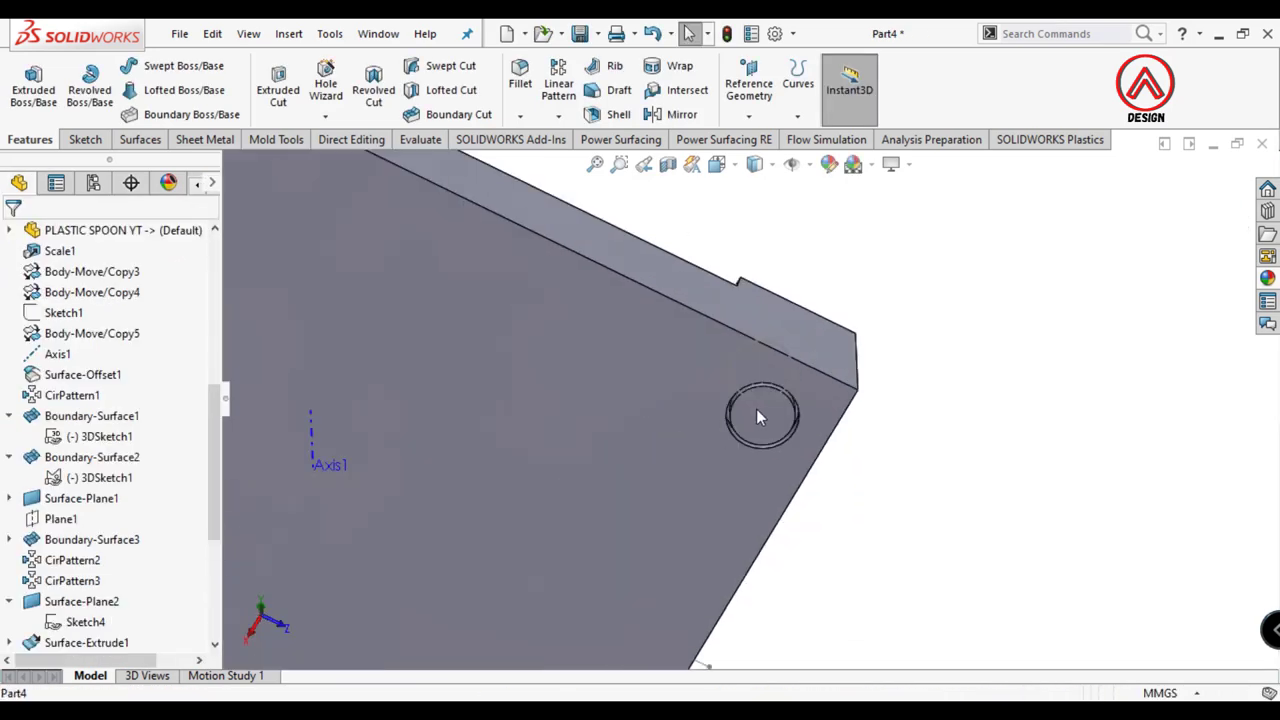
left_click(760, 415)
left_click(837, 506)
left_click(160, 68)
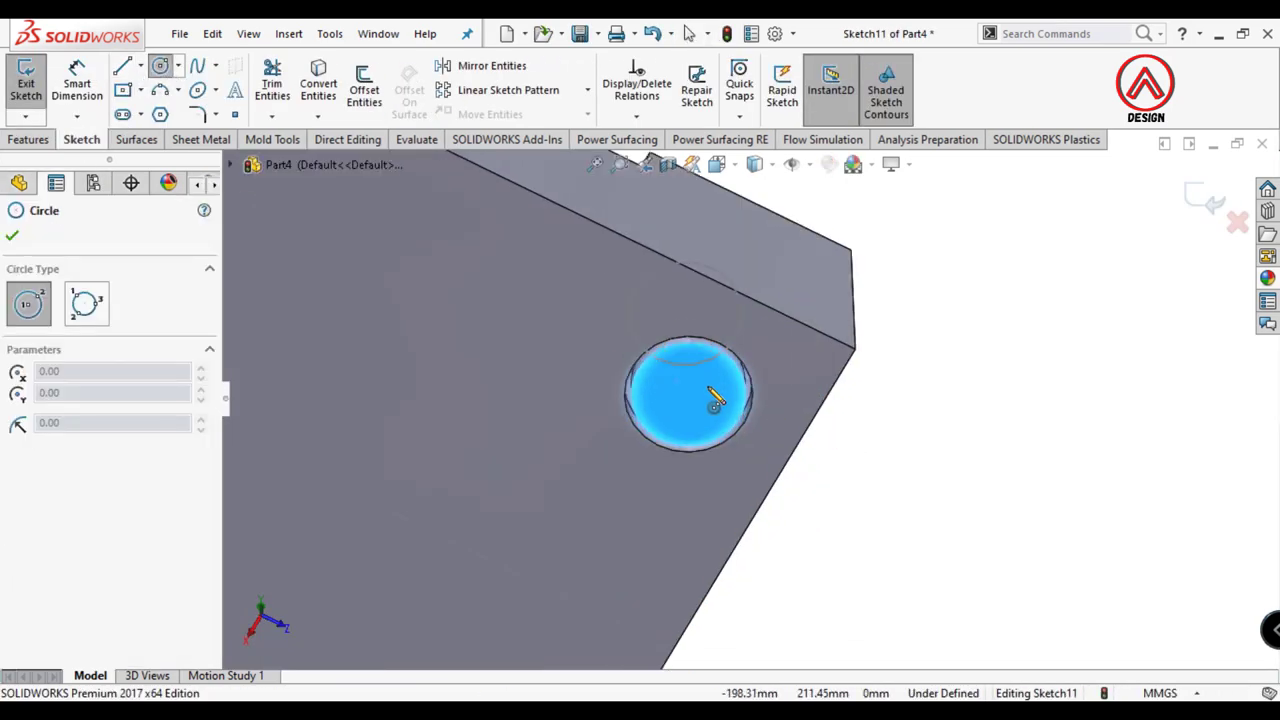
left_click(688, 395)
left_click(767, 360)
left_click(767, 360)
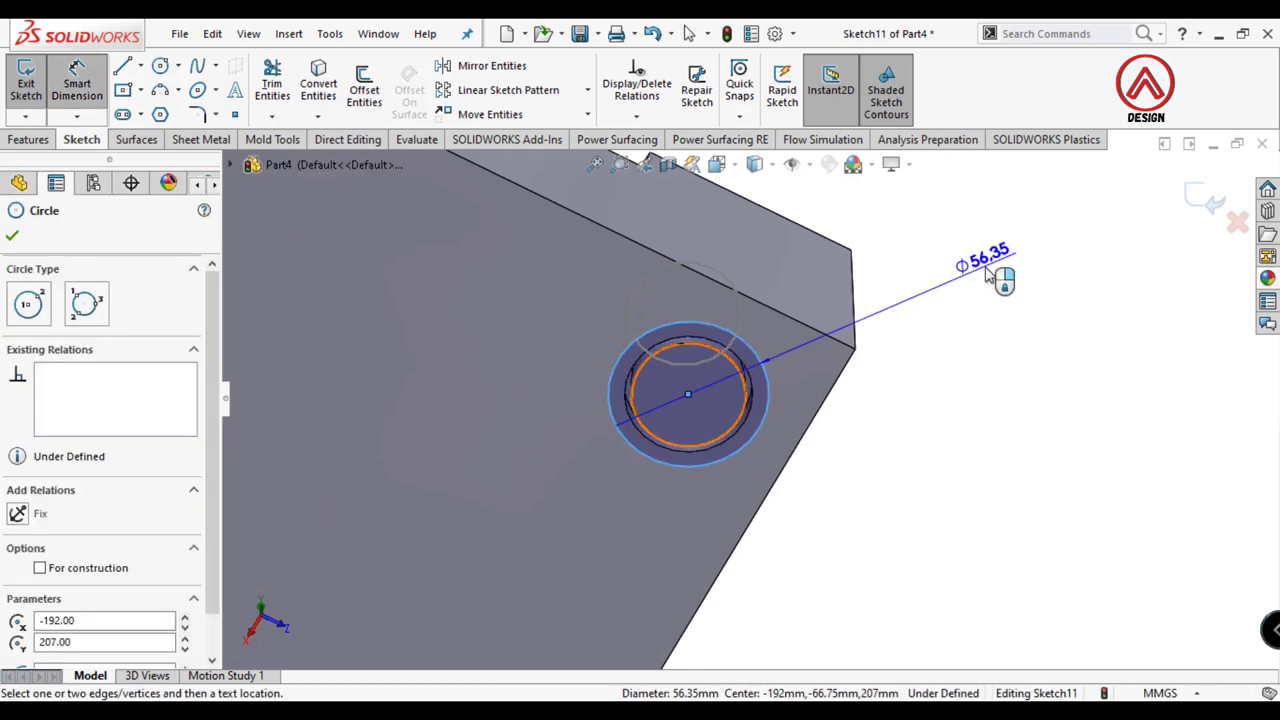
left_click(980, 272)
type("45")
key("Return")
Step: Extrude the Ø45 mm circle 10 mm, merging it with the pin body
left_click(28, 139)
left_click(33, 80)
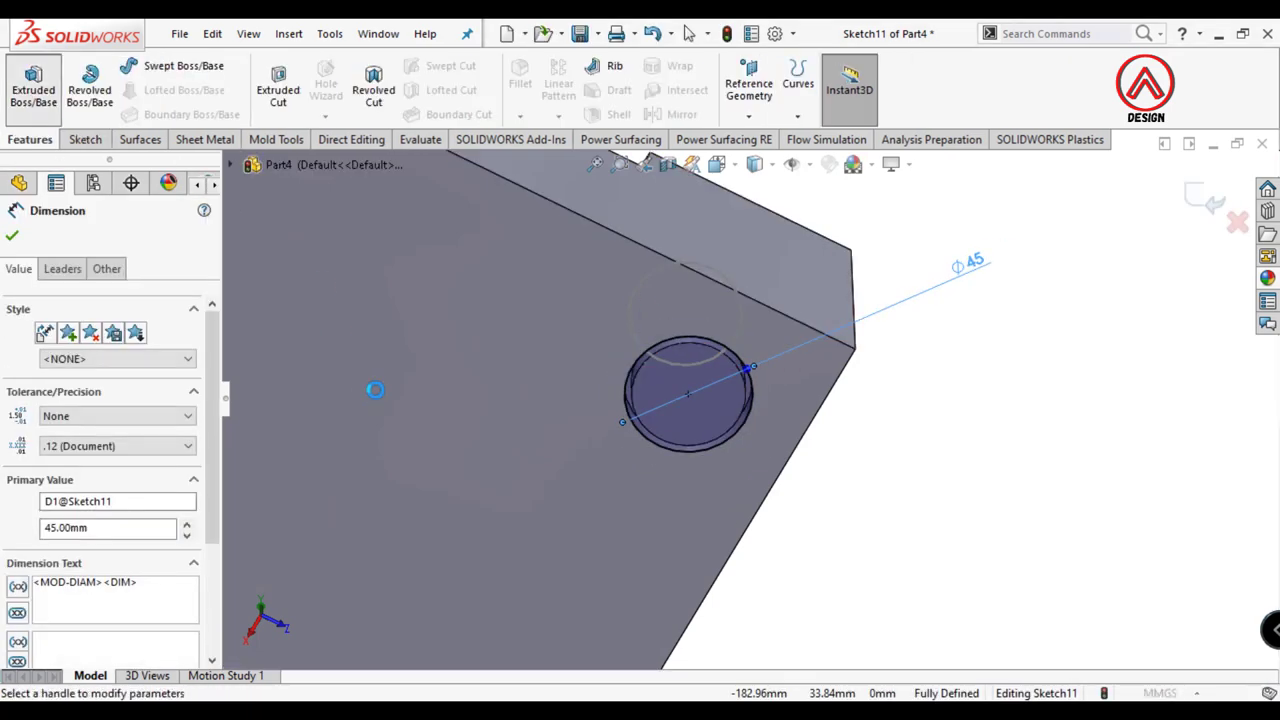
type("10")
key("Return")
scroll(100, 500, "down", 1)
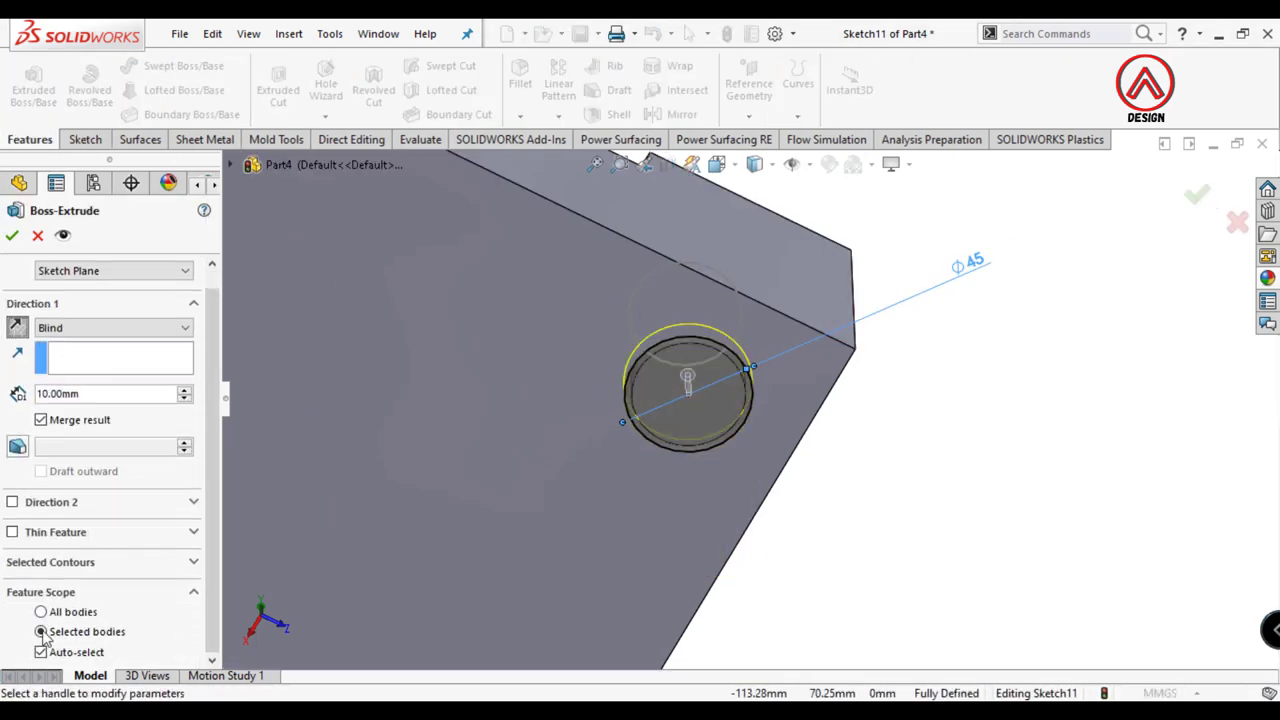
left_click(41, 648)
mouse_move(820, 423)
middle_mouse_down()
mouse_move(820, 406)
mouse_move(760, 380)
middle_mouse_up()
left_click(845, 278)
left_click(11, 236)
Step: Fillet the top edge of the guide pin
scroll(736, 355, "up", 3)
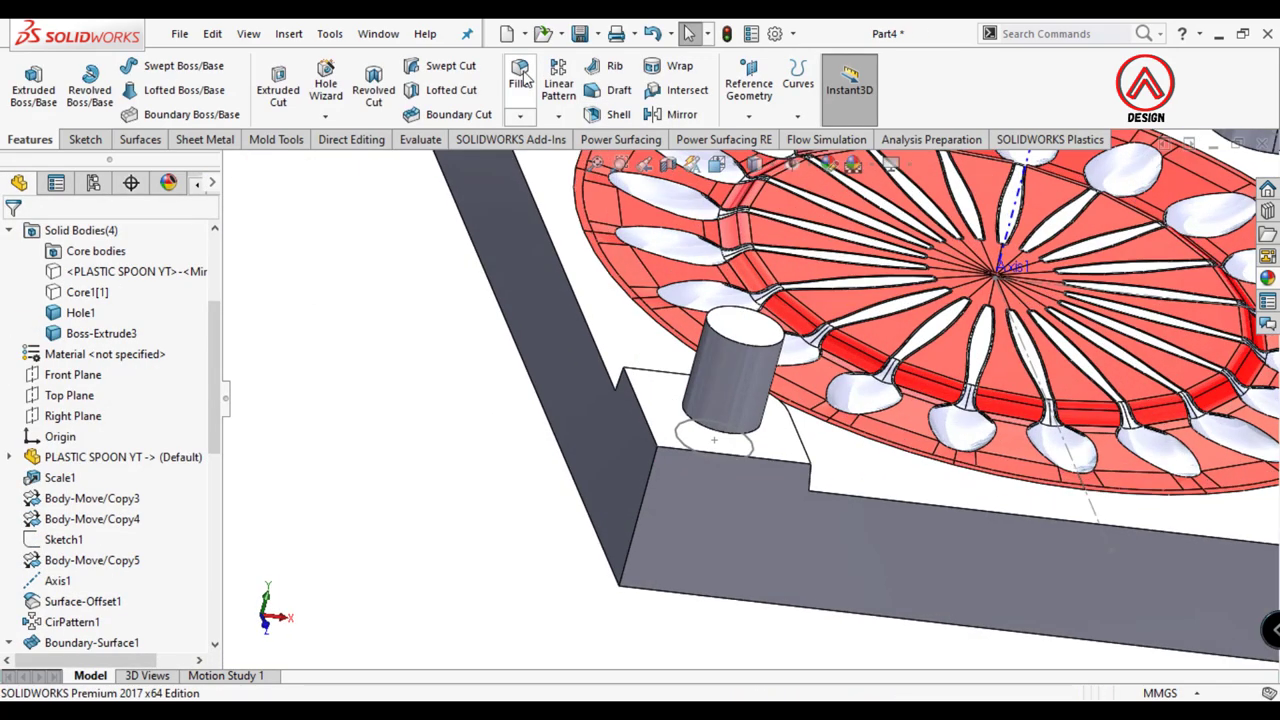
left_click(520, 80)
left_click(776, 336)
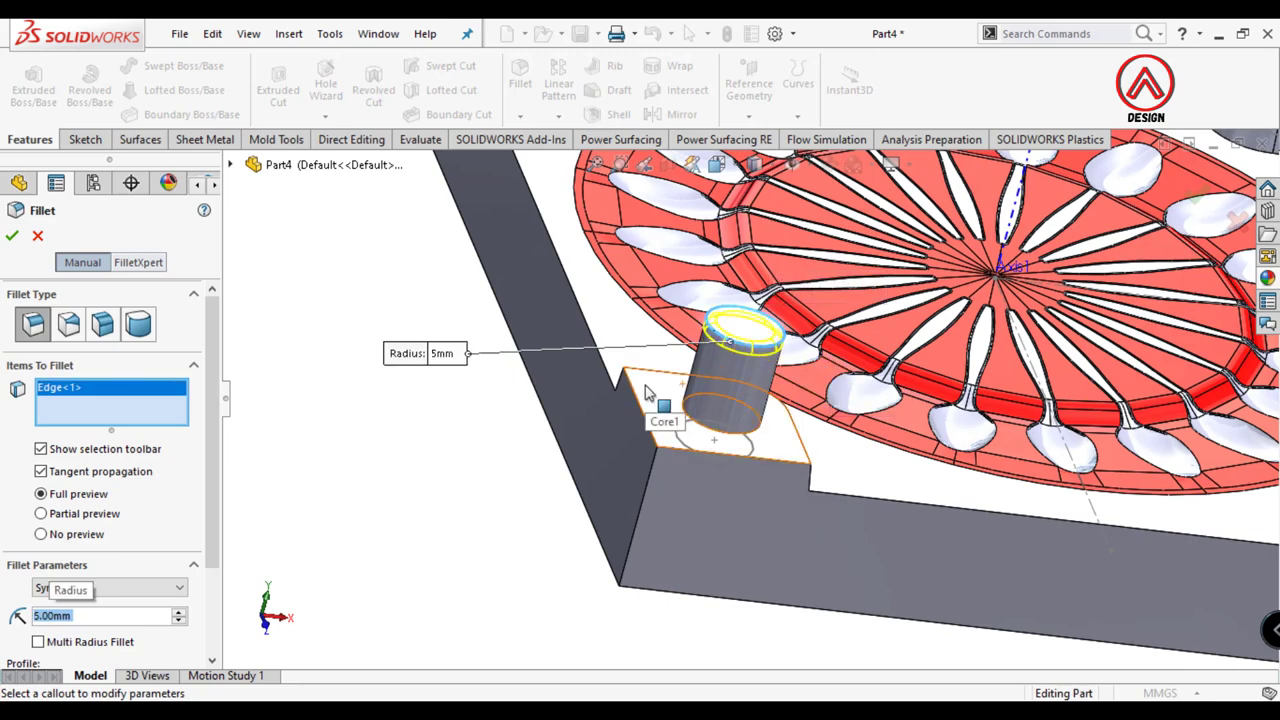
key("Return")
Step: Mirror the filleted pin body about the Right Plane
middle_click_drag(645, 393, 982, 498)
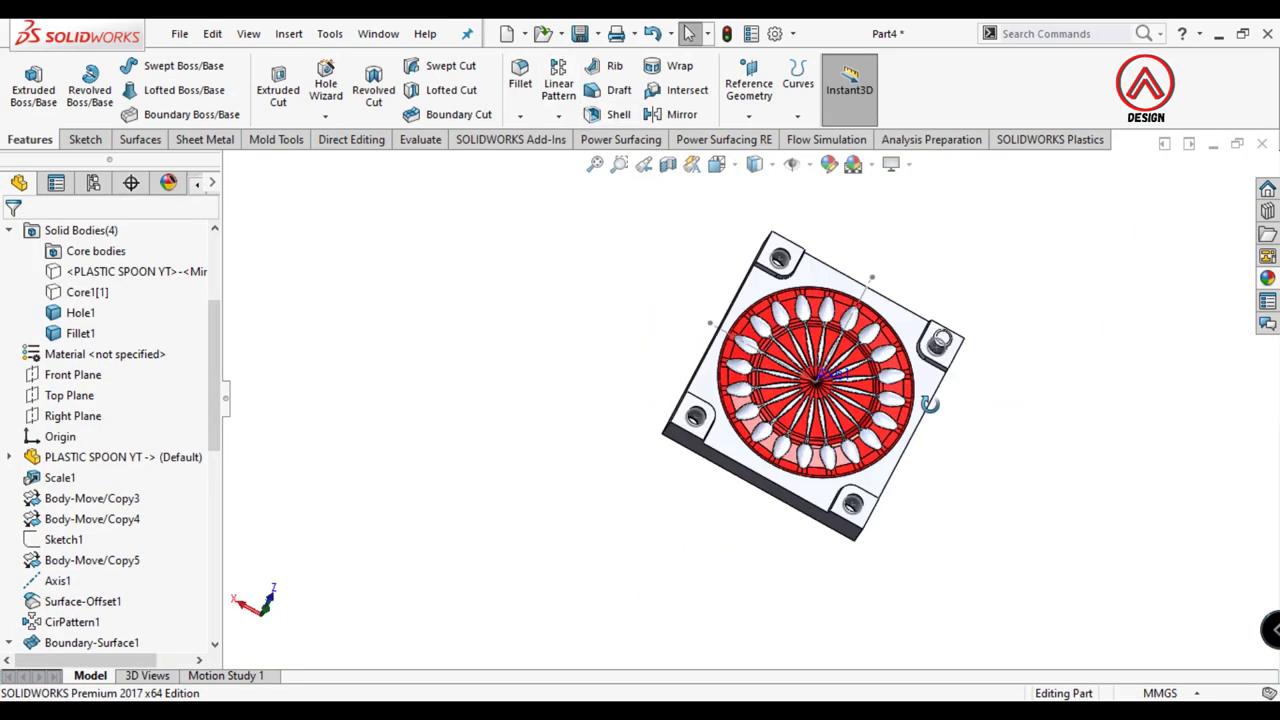
left_click(754, 164)
left_click(728, 214)
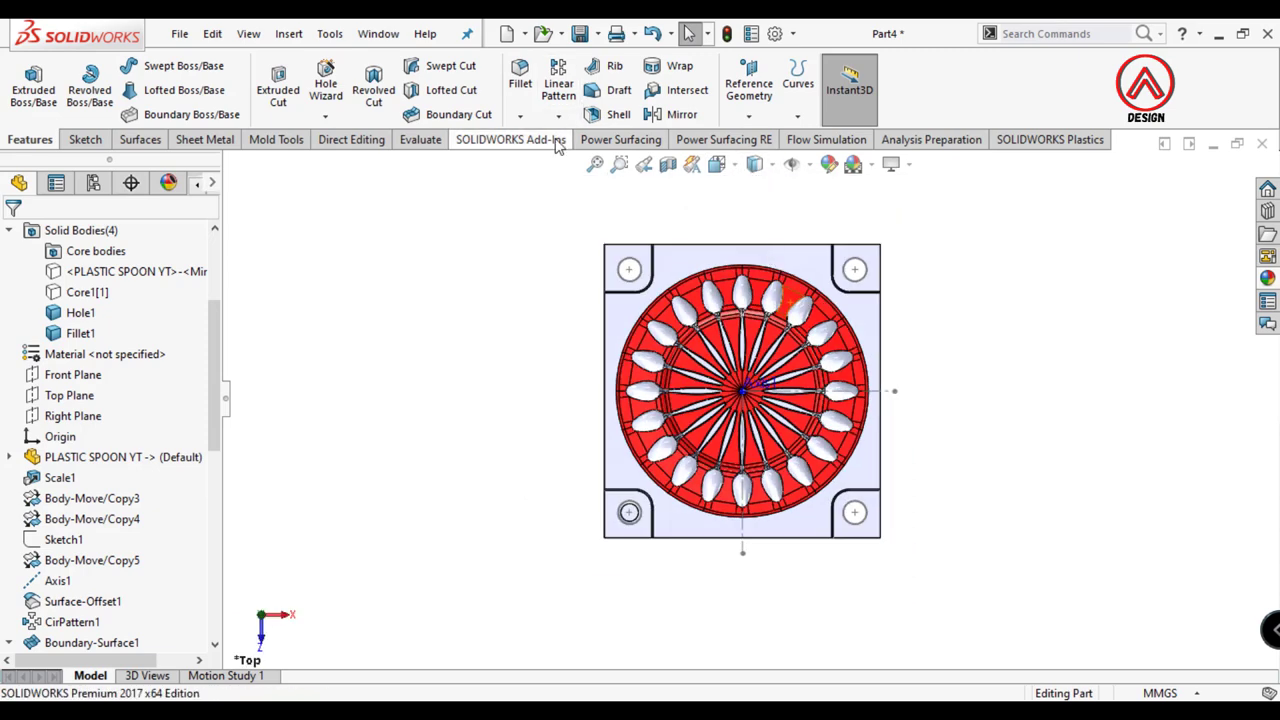
left_click(558, 116)
left_click(580, 182)
left_click(231, 165)
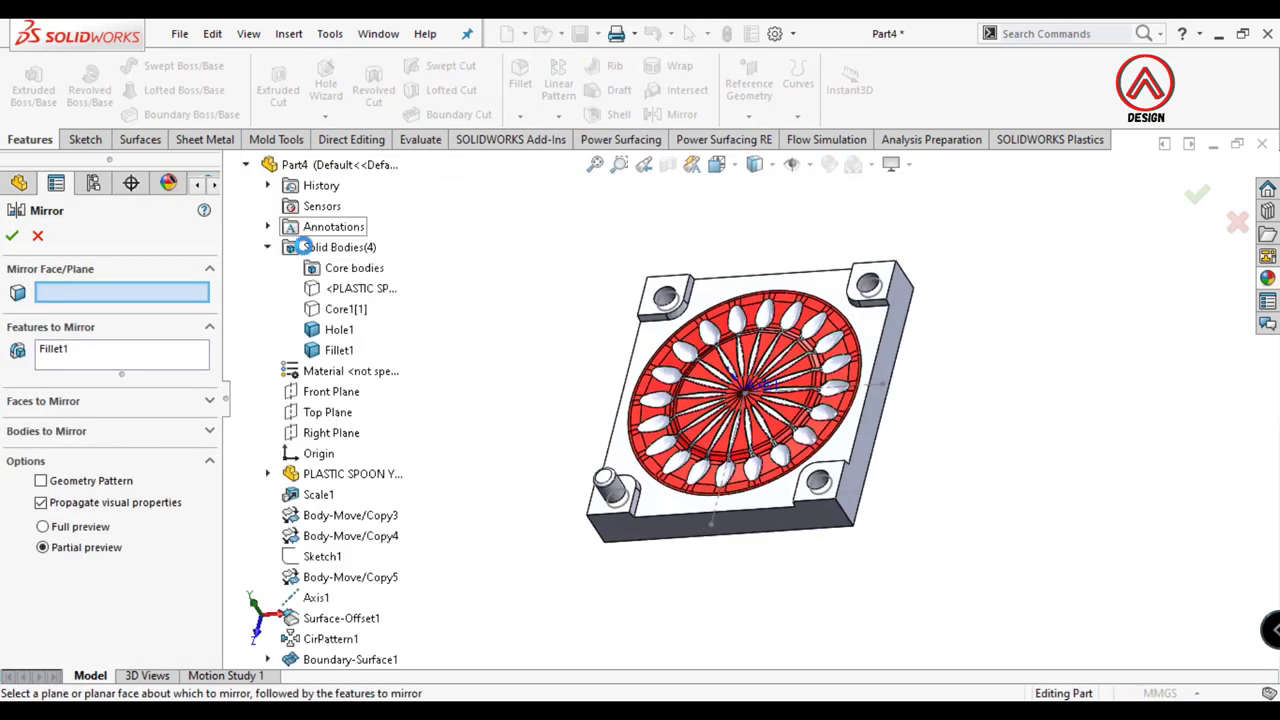
left_click(331, 432)
left_click(40, 432)
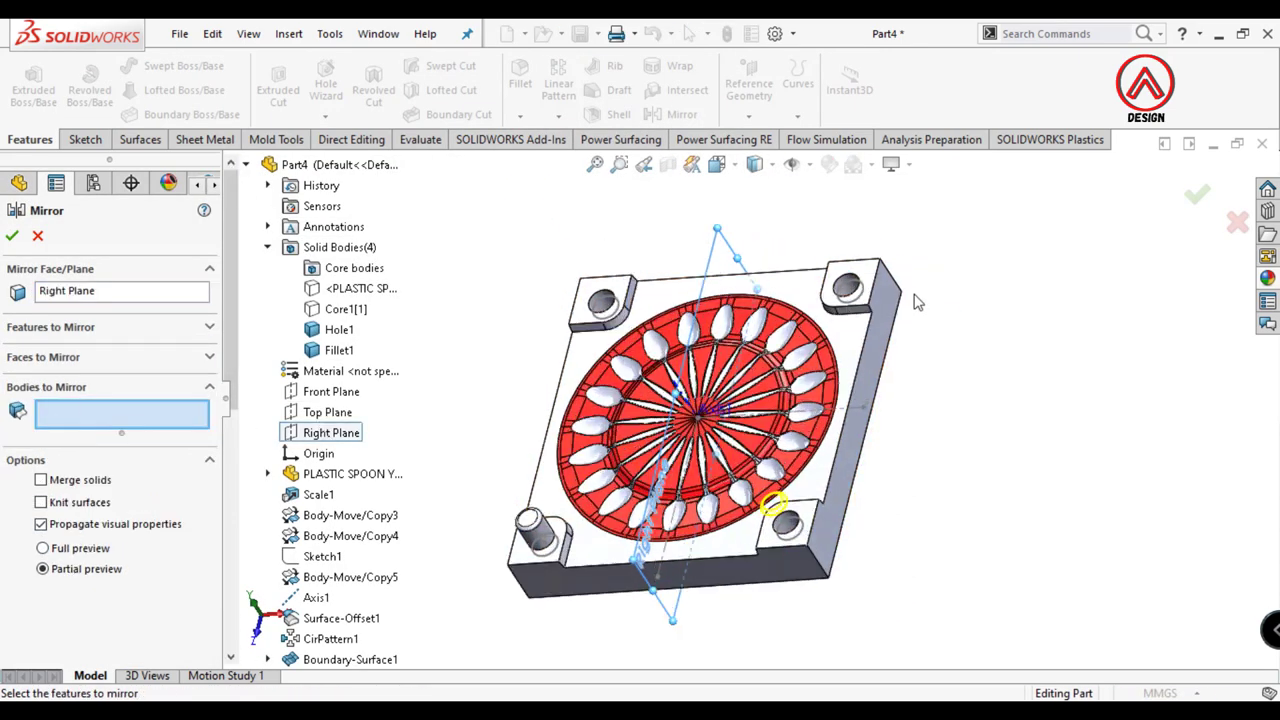
scroll(590, 568, "down", 3)
scroll(590, 568, "down", 2)
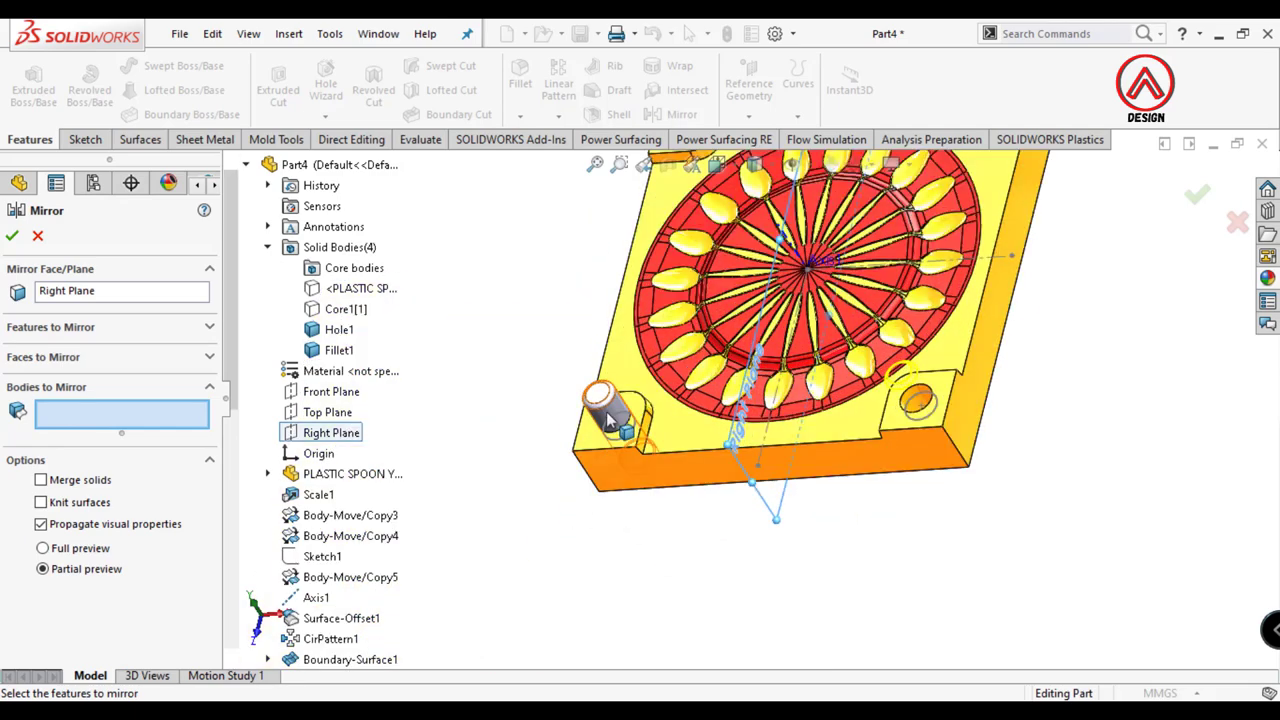
left_click(339, 350)
left_click(12, 235)
Step: Mirror both guide pin bodies across the Front Plane
left_click(558, 114)
left_click(583, 180)
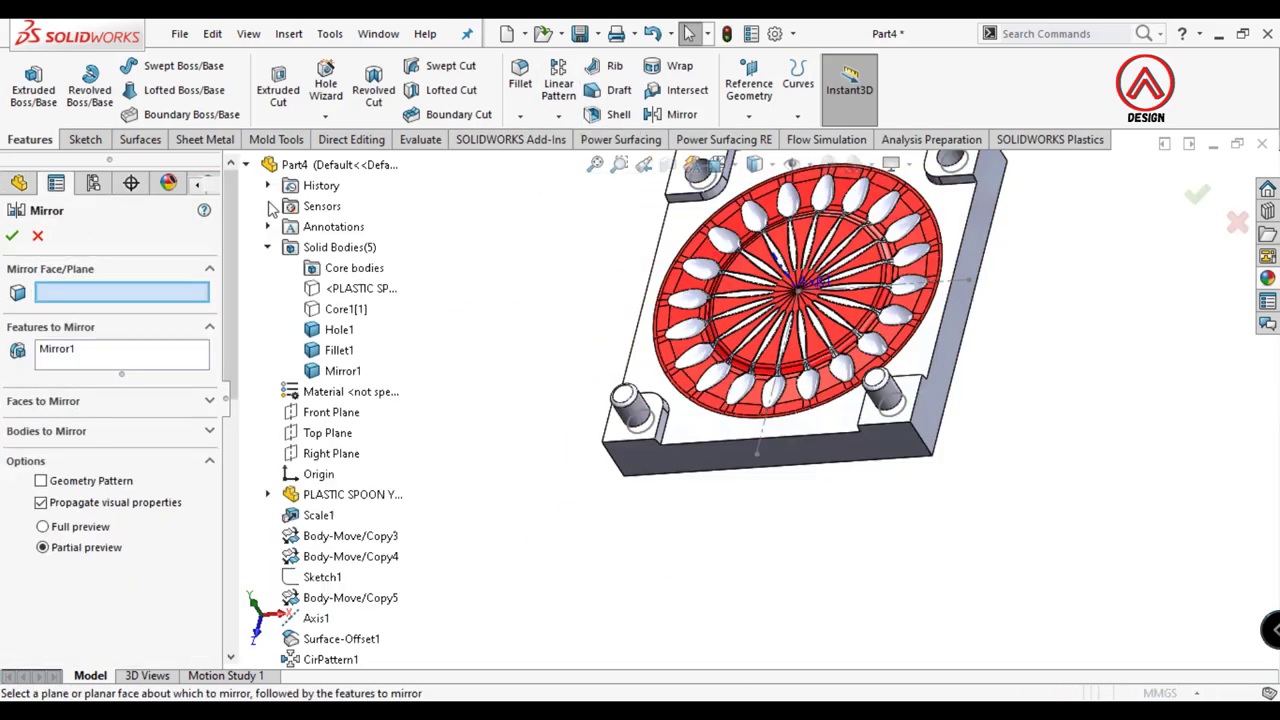
left_click(330, 412)
left_click(44, 431)
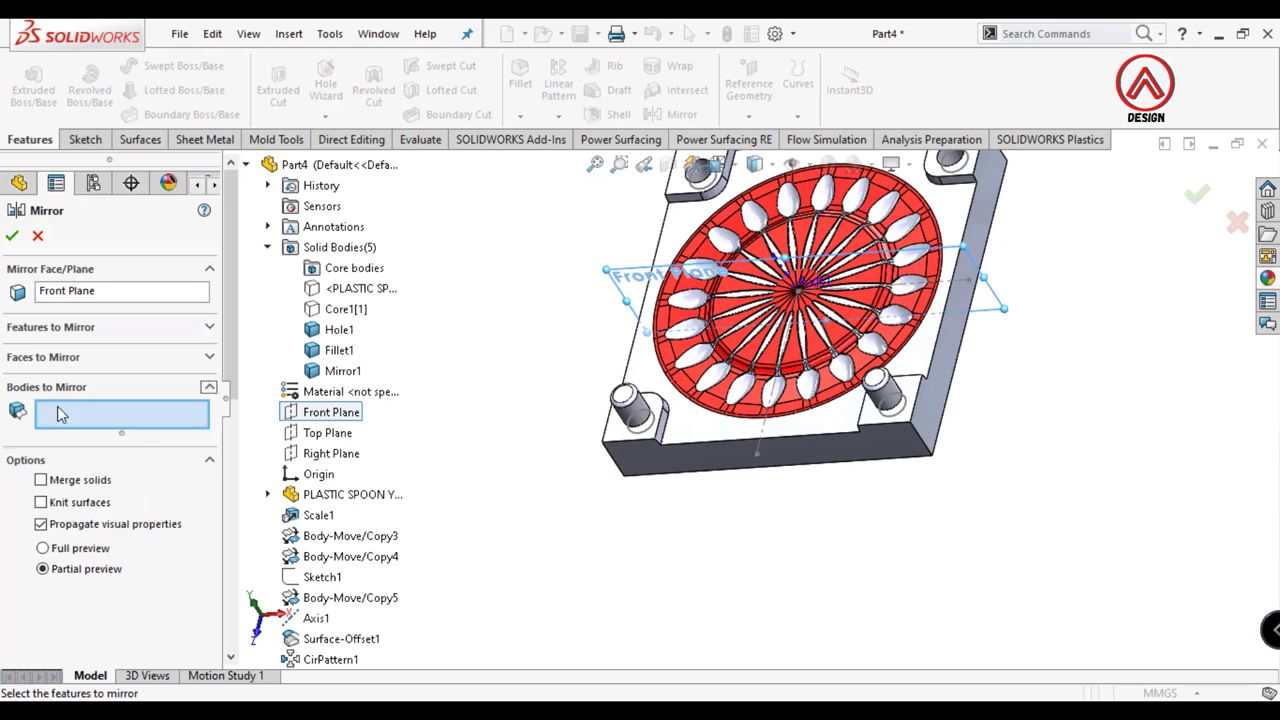
left_click(638, 415)
left_click(880, 392)
scroll(750, 402, "up", 2)
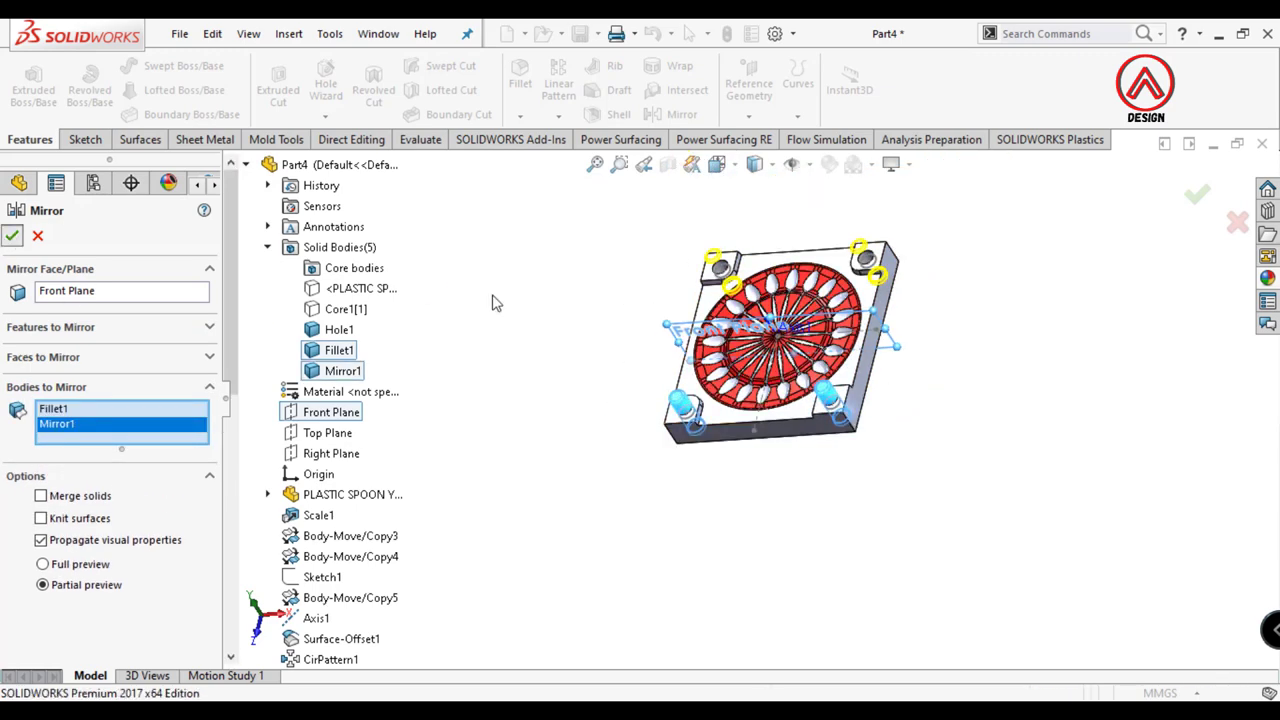
key("Return")
Step: Hide Sketch6 and fit the whole mould in view
middle_click_drag(957, 491, 780, 410)
scroll(780, 410, "up", 2)
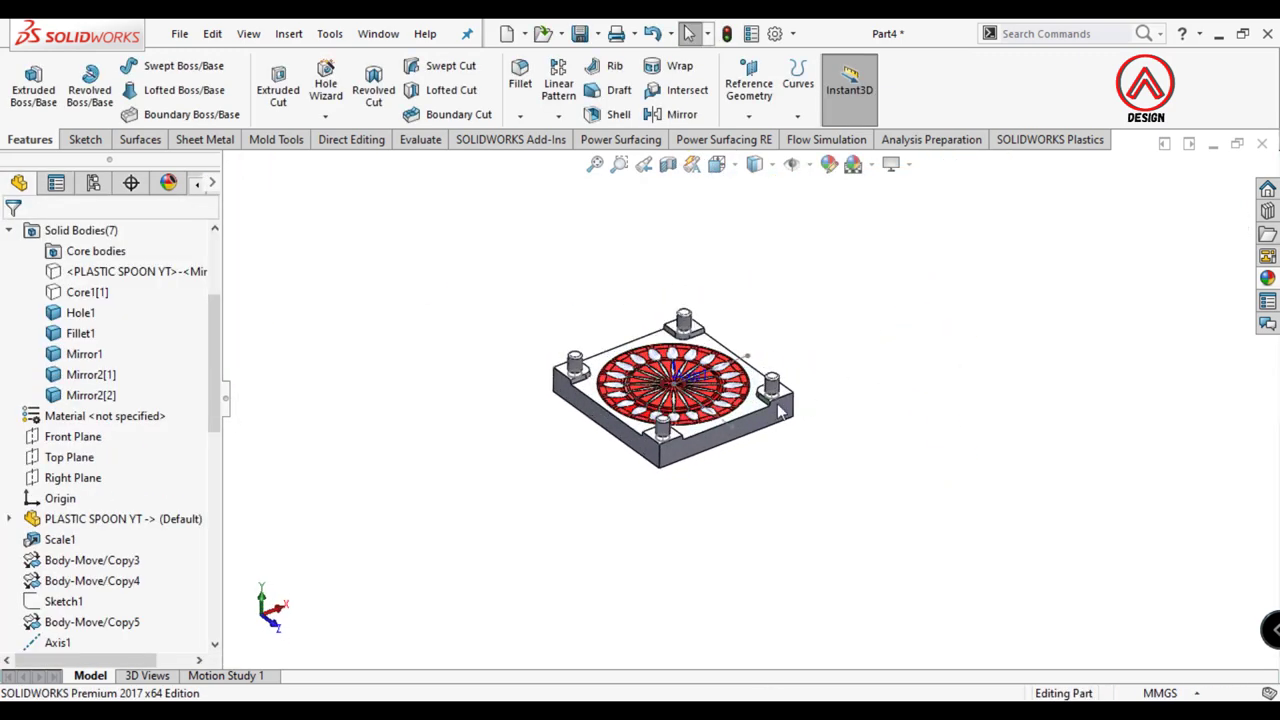
scroll(772, 376, "up", 3)
left_click(763, 320)
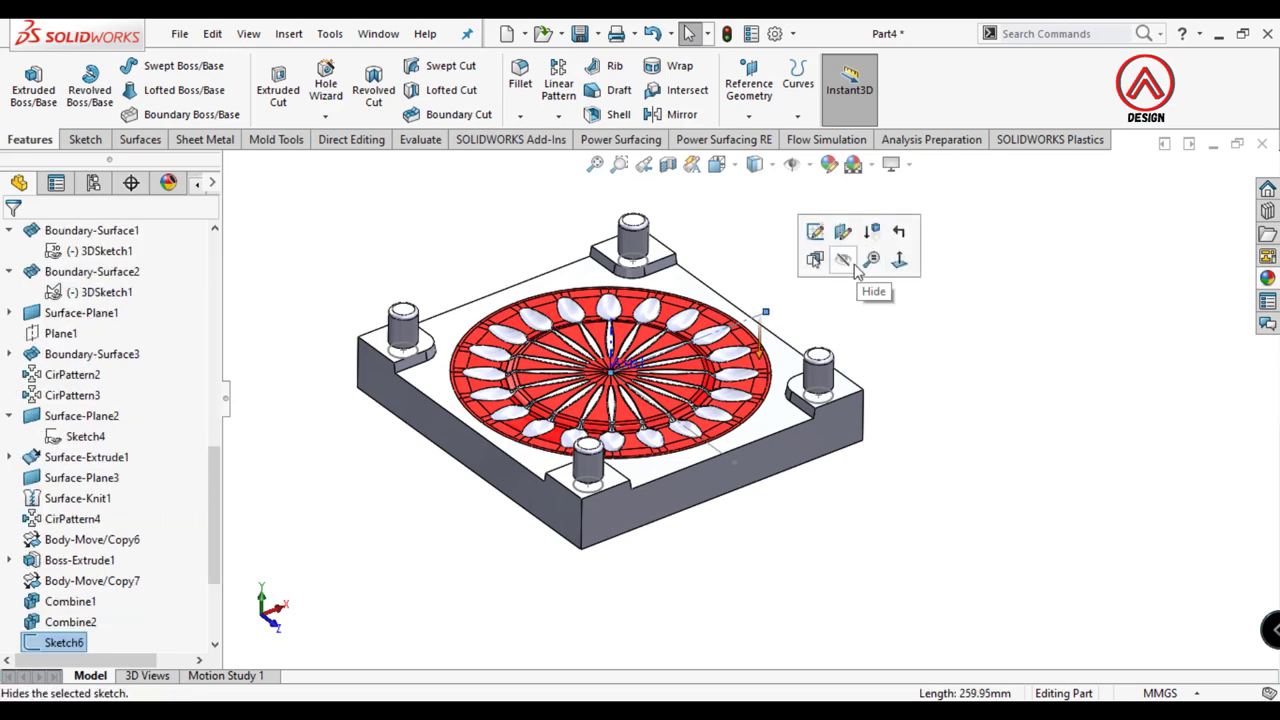
left_click(845, 263)
scroll(712, 255, "down", 3)
middle_click_drag(712, 255, 640, 380)
scroll(33, 545, "down", 3)
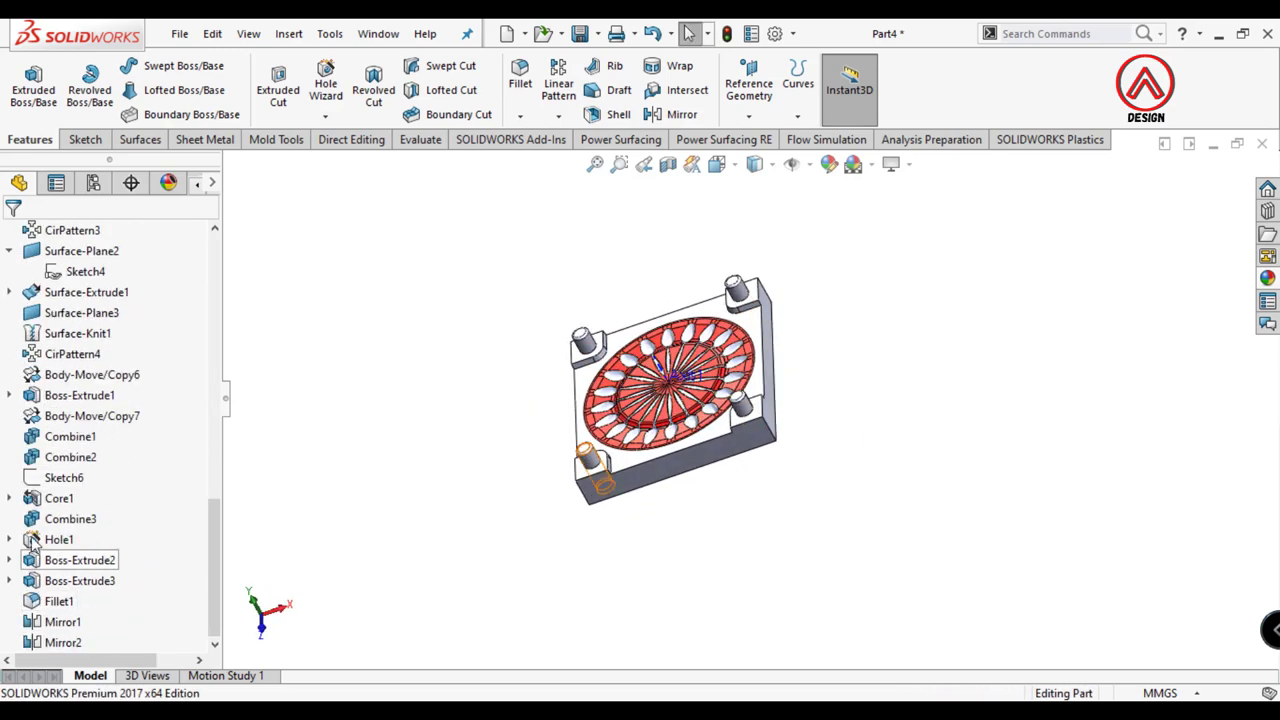
left_click(408, 408)
left_click_drag(209, 534, 209, 300)
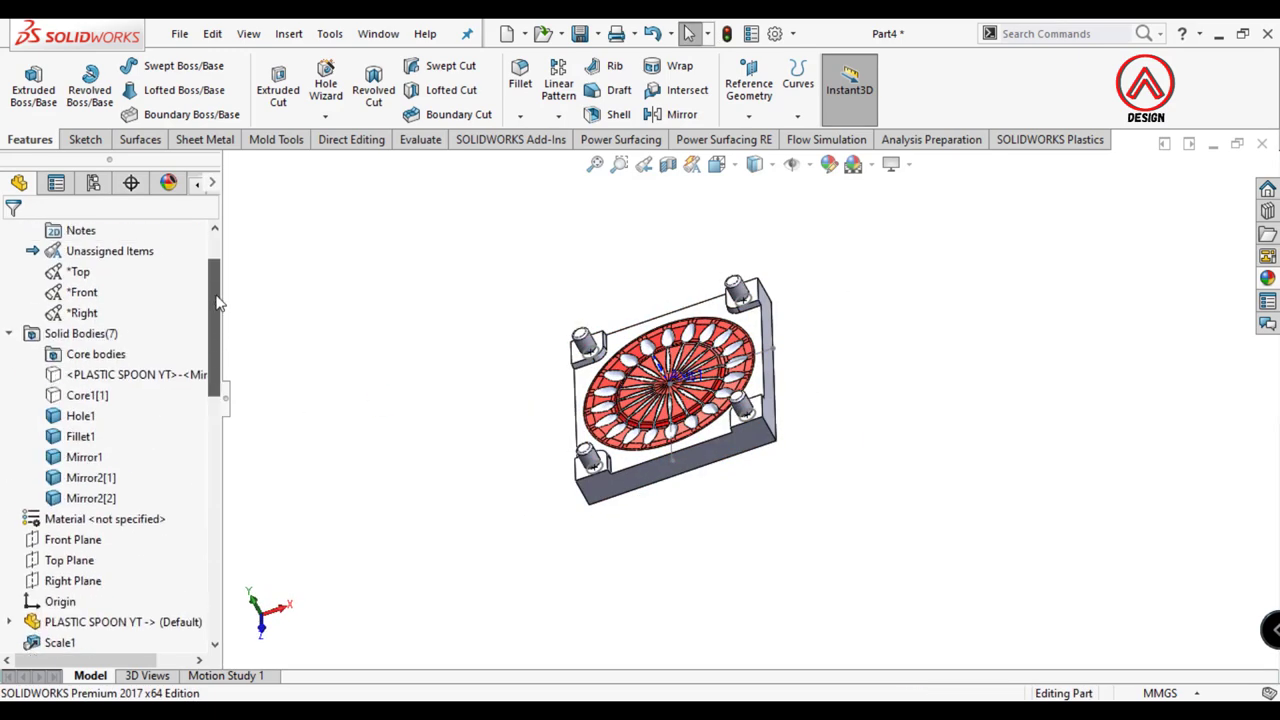
key("f")
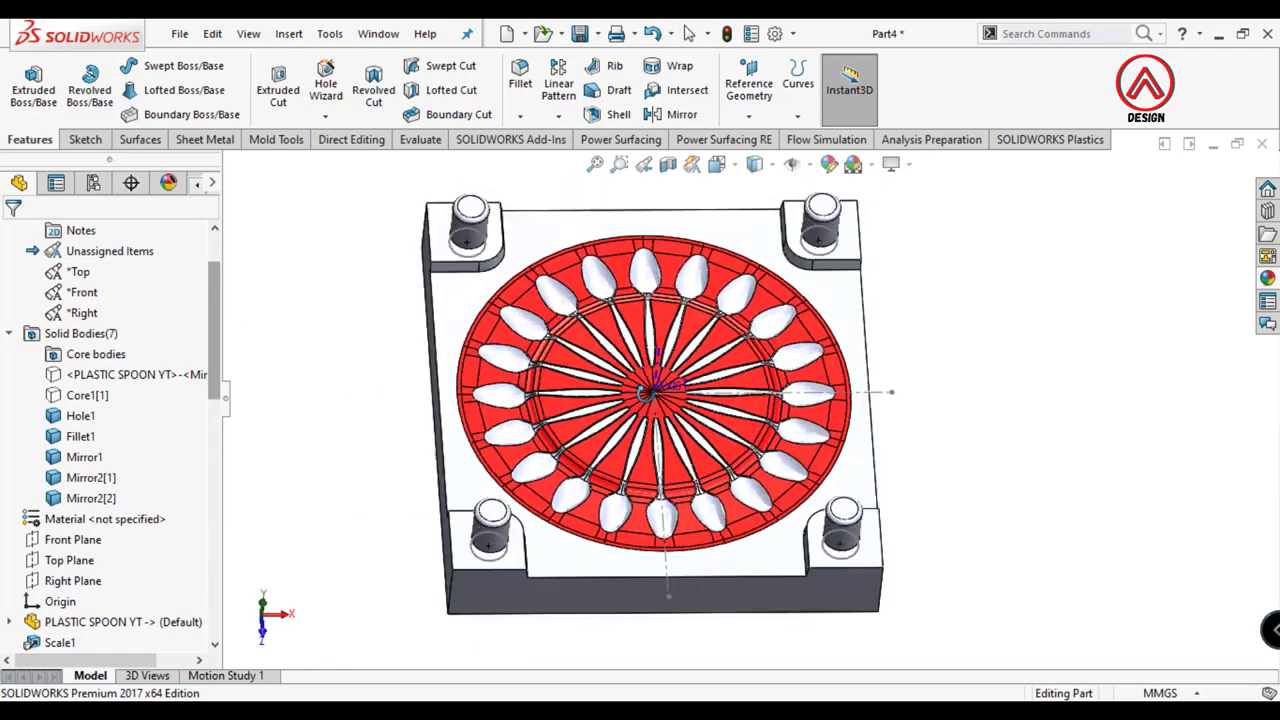
Step: Pick the four curved corner-pocket edges and create the 5 mm Fillet2
scroll(500, 305, "down", 4)
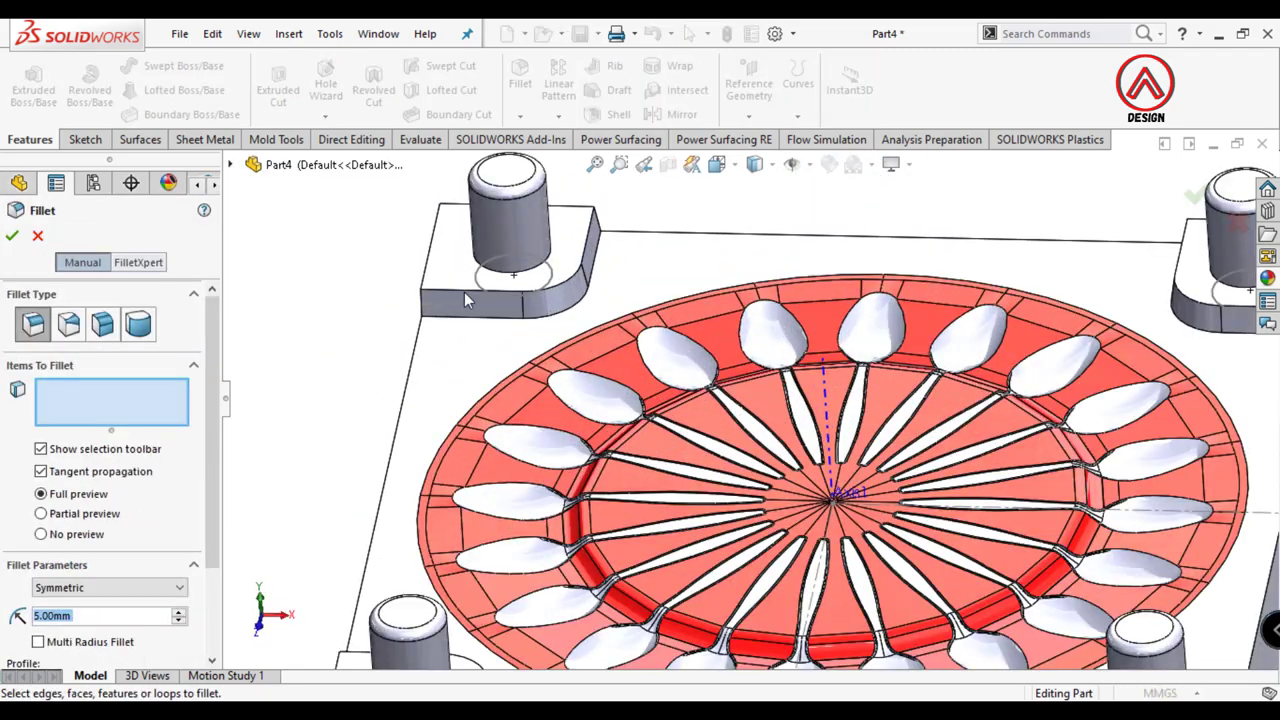
left_click(549, 428)
scroll(600, 440, "up", 3)
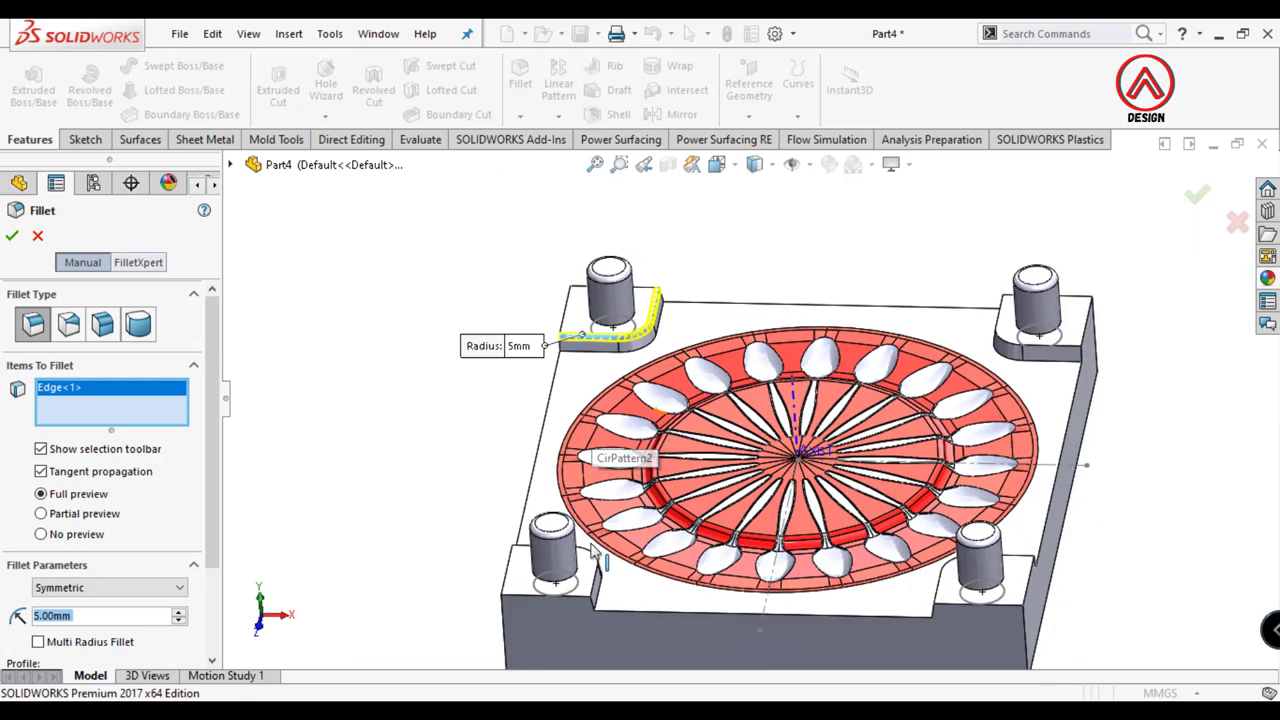
scroll(620, 570, "down", 3)
left_click(620, 570)
scroll(760, 400, "up", 2)
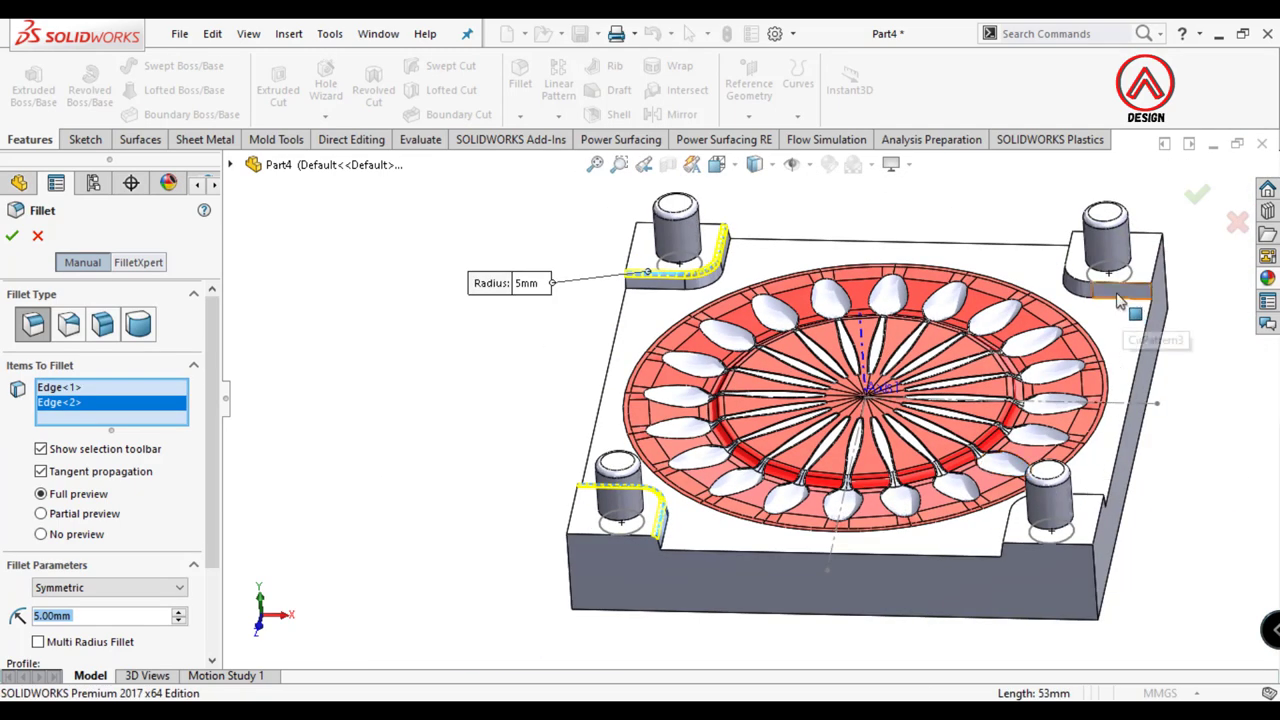
left_click(995, 525)
middle_click_drag(995, 525, 1150, 500)
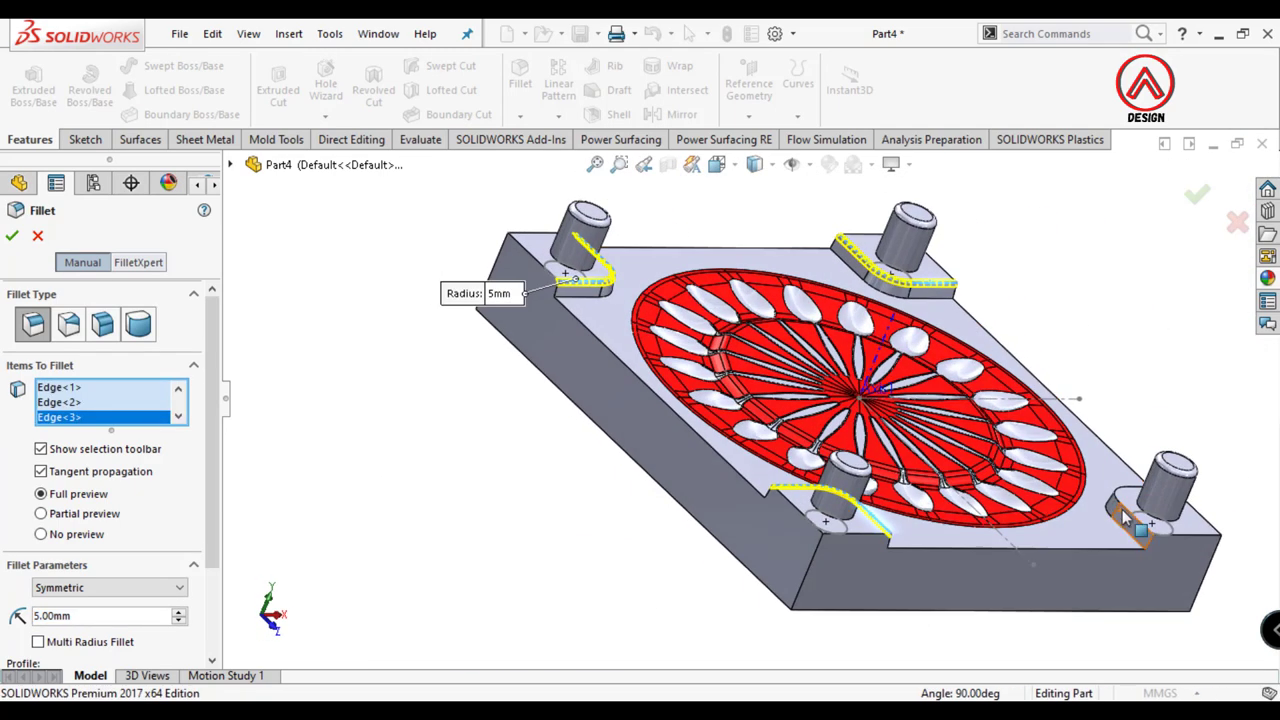
left_click(13, 240)
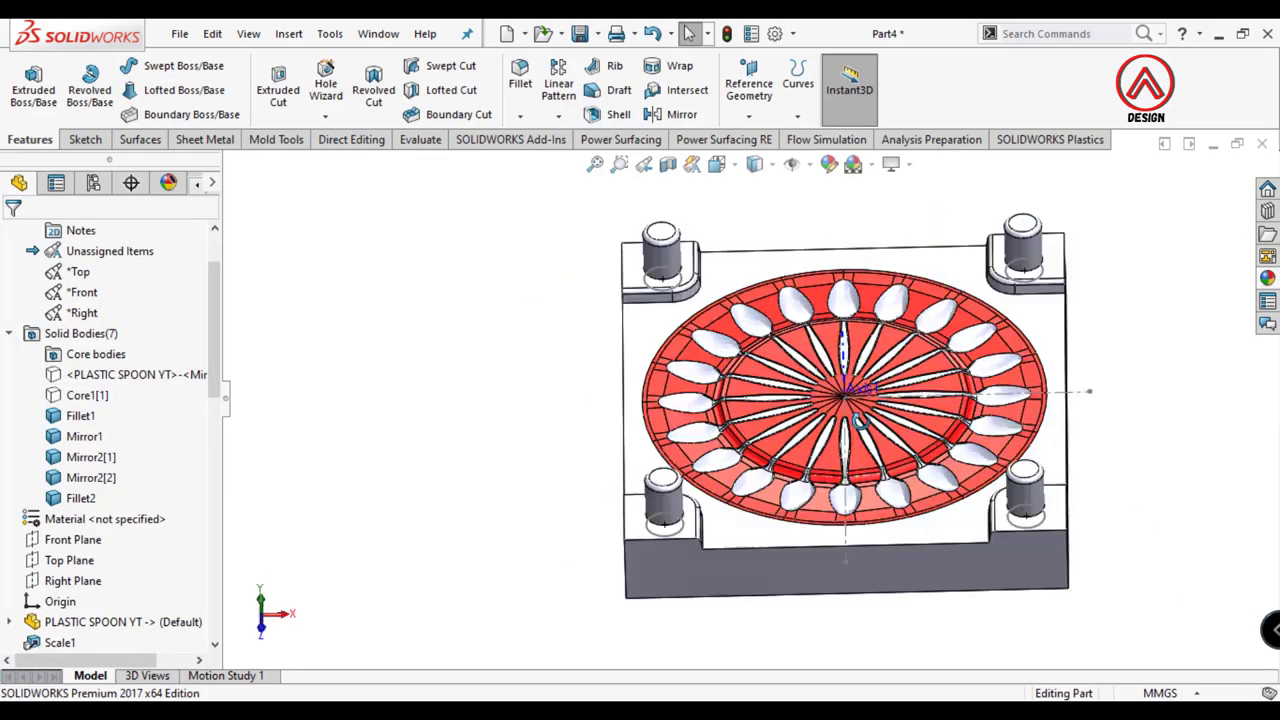
Step: View the mould from the Top and select the circular spoon pattern
left_click(717, 164)
left_click(745, 216)
scroll(820, 300, "up", 3)
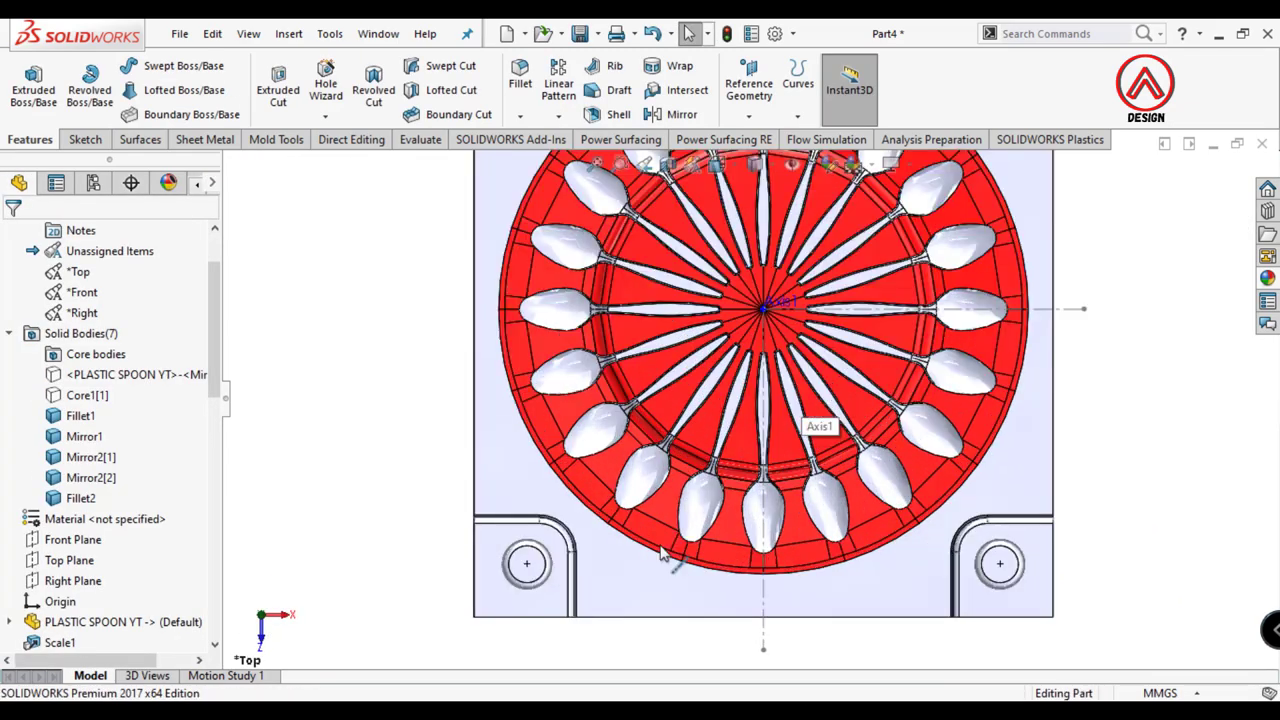
mouse_move(820, 300)
middle_mouse_down()
mouse_move(855, 348)
mouse_move(815, 482)
mouse_move(800, 420)
mouse_move(765, 370)
middle_mouse_up()
scroll(855, 348, "down", 3)
scroll(858, 348, "up", 3)
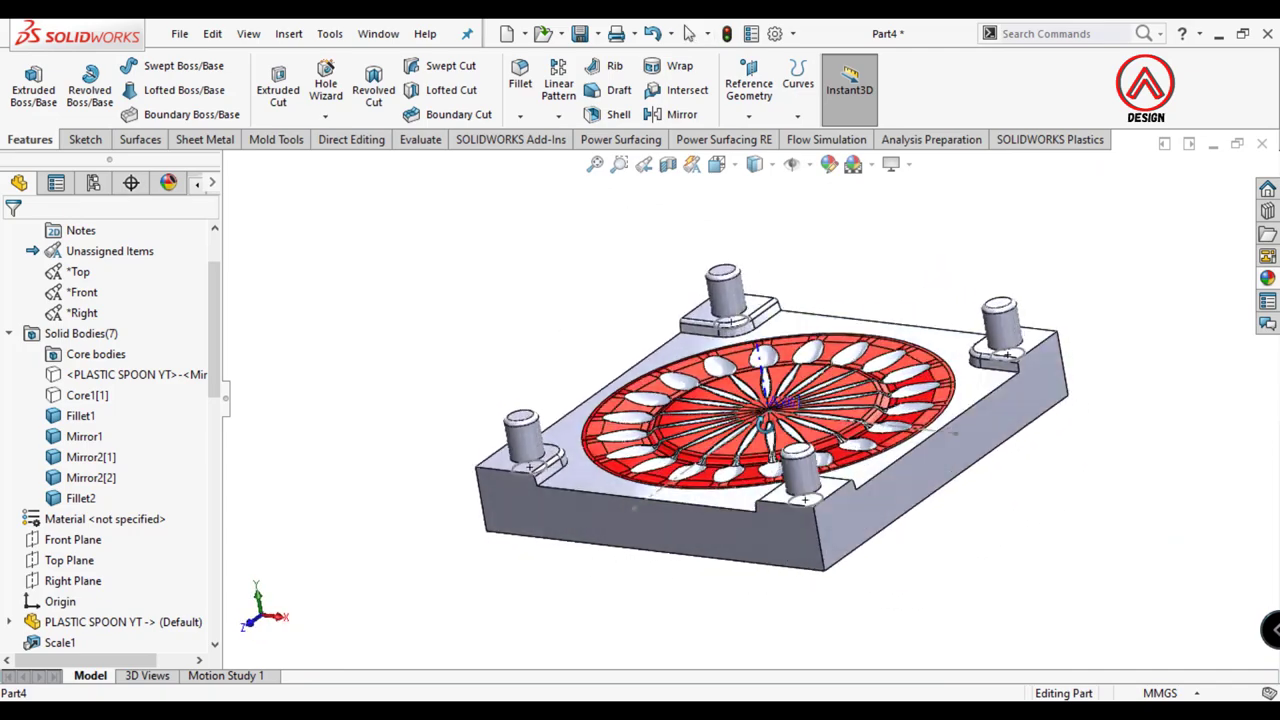
scroll(765, 370, "down", 2)
scroll(760, 364, "up", 5)
left_click(720, 172)
left_click(745, 216)
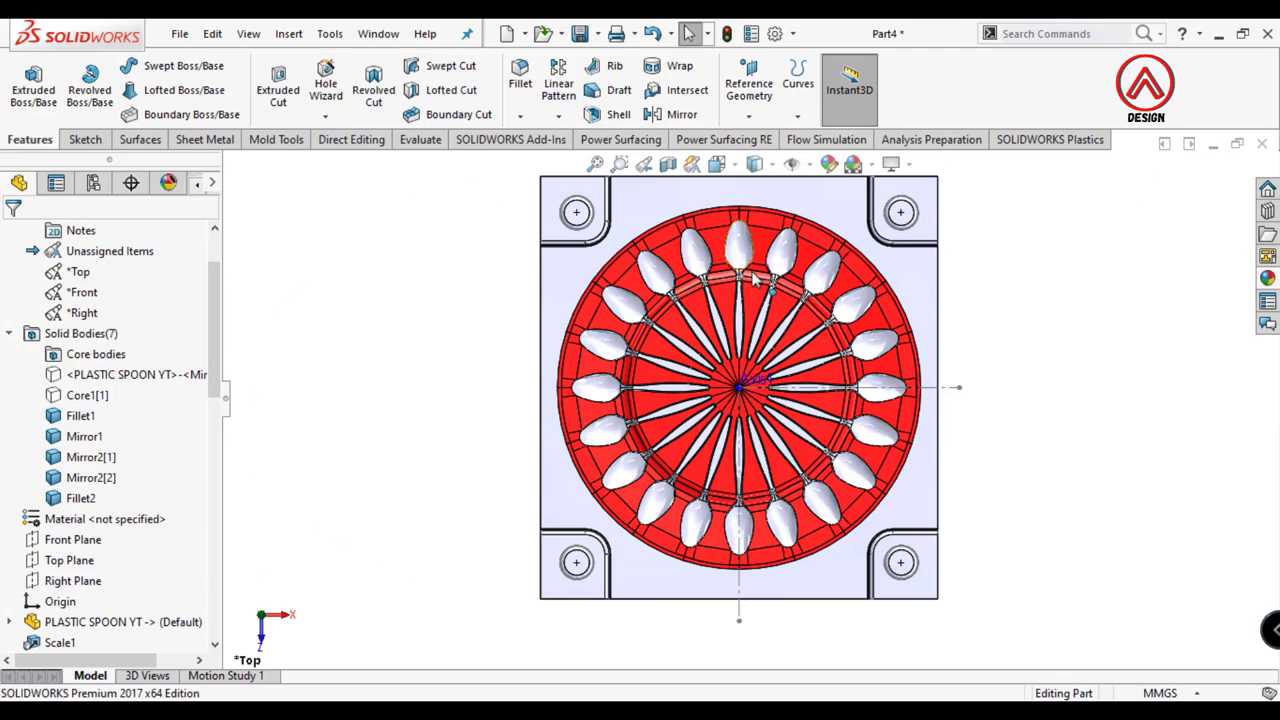
scroll(742, 376, "up", 3)
left_click(748, 376)
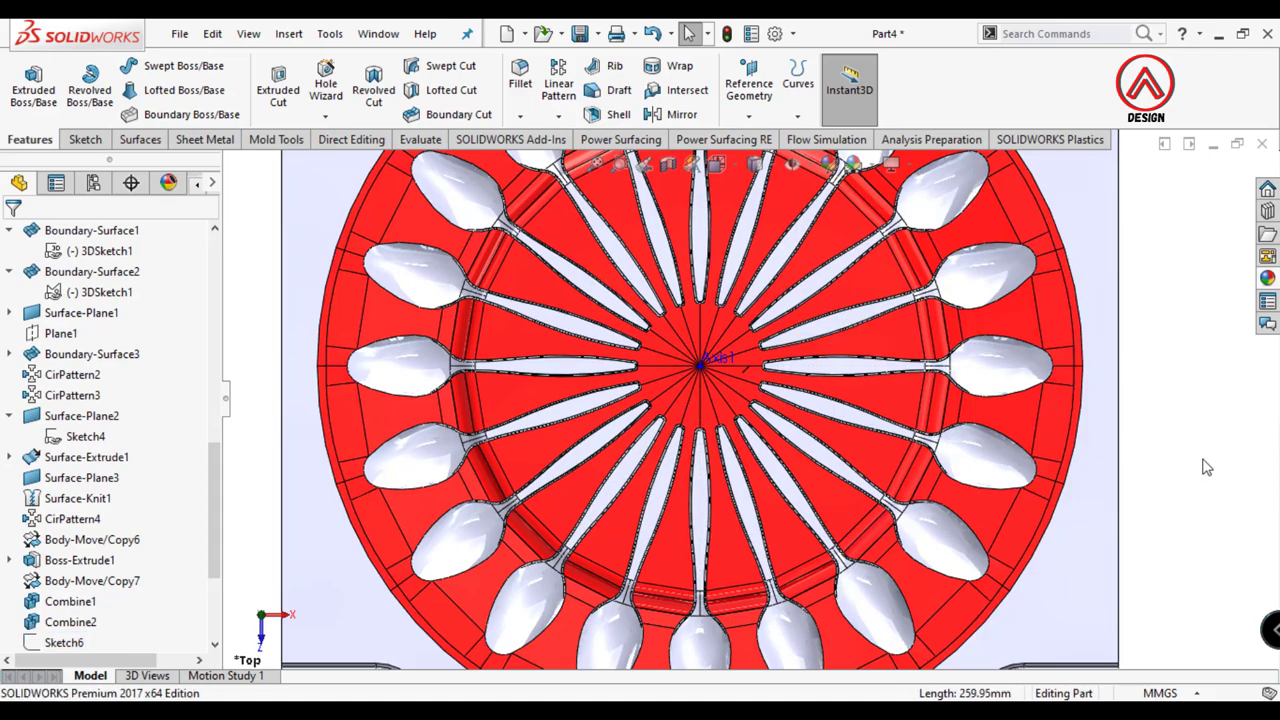
Step: Show the hidden Core1[1] body and select the plate's top face
scroll(750, 380, "down", 5)
scroll(750, 382, "up", 5)
scroll(709, 409, "up", 2)
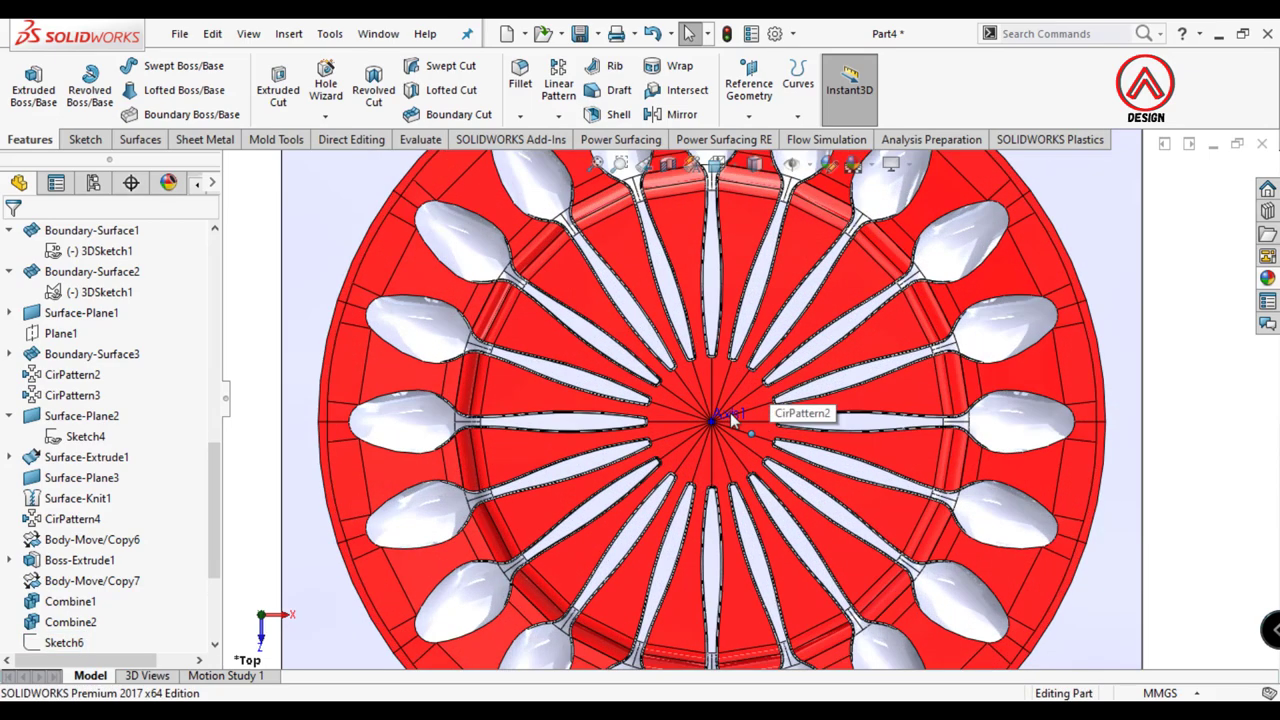
scroll(709, 417, "down", 4)
scroll(720, 440, "down", 1)
scroll(737, 420, "up", 1)
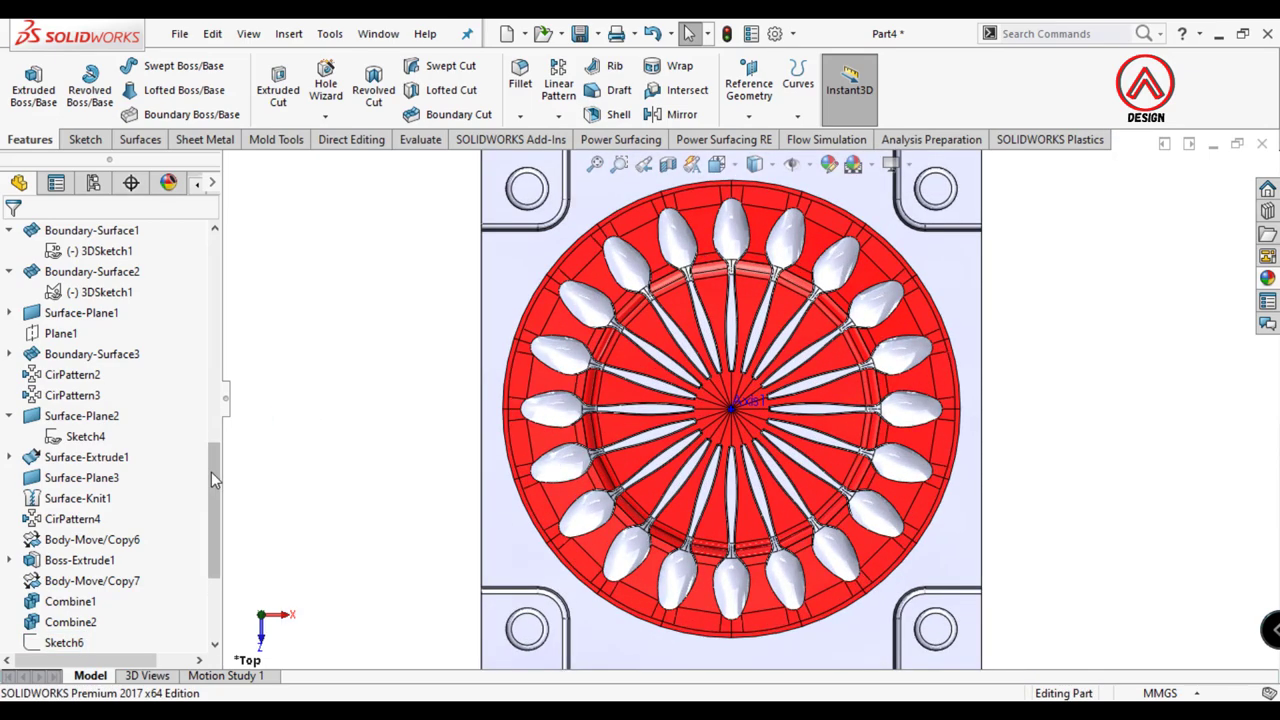
left_click_drag(213, 470, 212, 290)
left_click(88, 416)
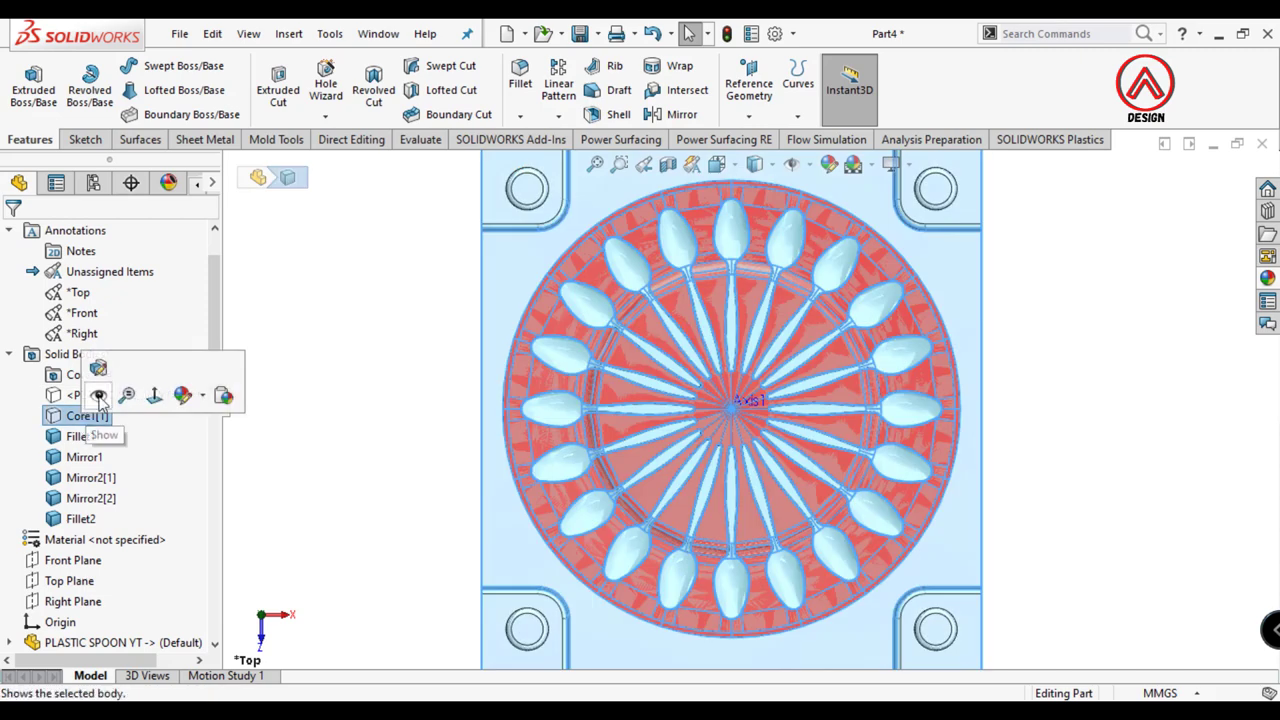
left_click(99, 396)
middle_click_drag(617, 414, 443, 391)
left_click(745, 365)
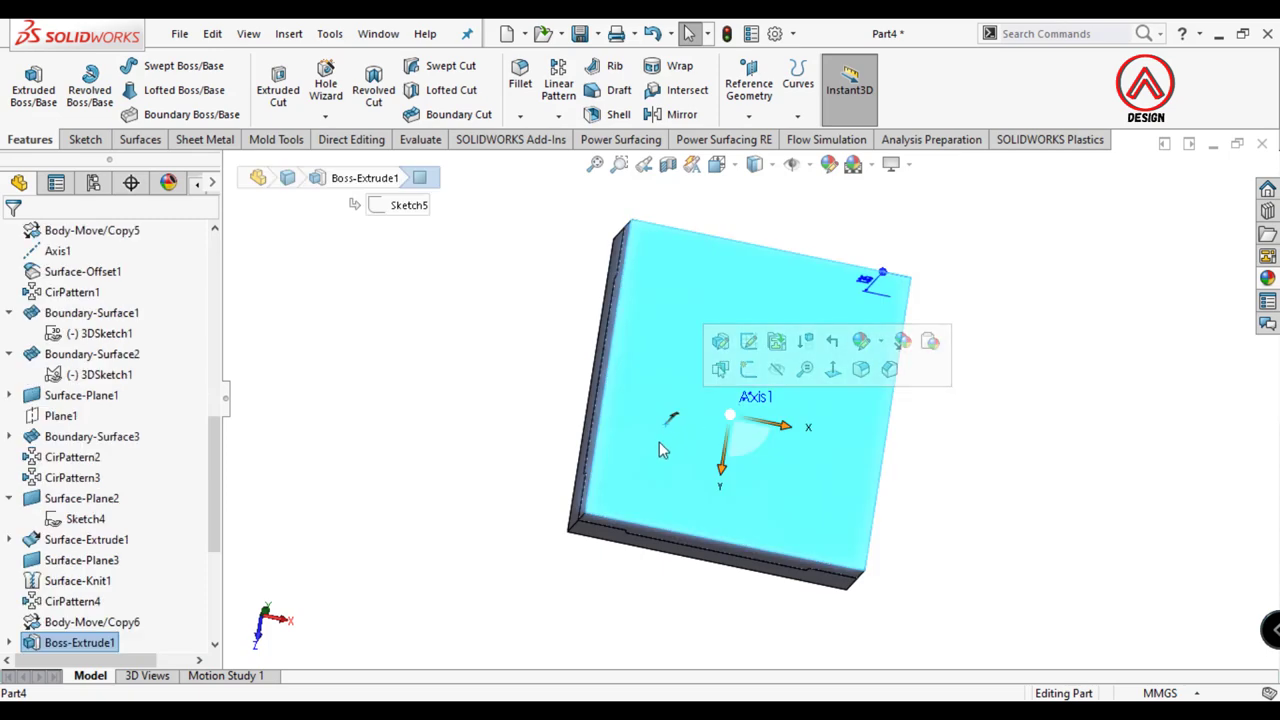
Step: Isolate the core plate body and view it straight down from the top
right_click(659, 443)
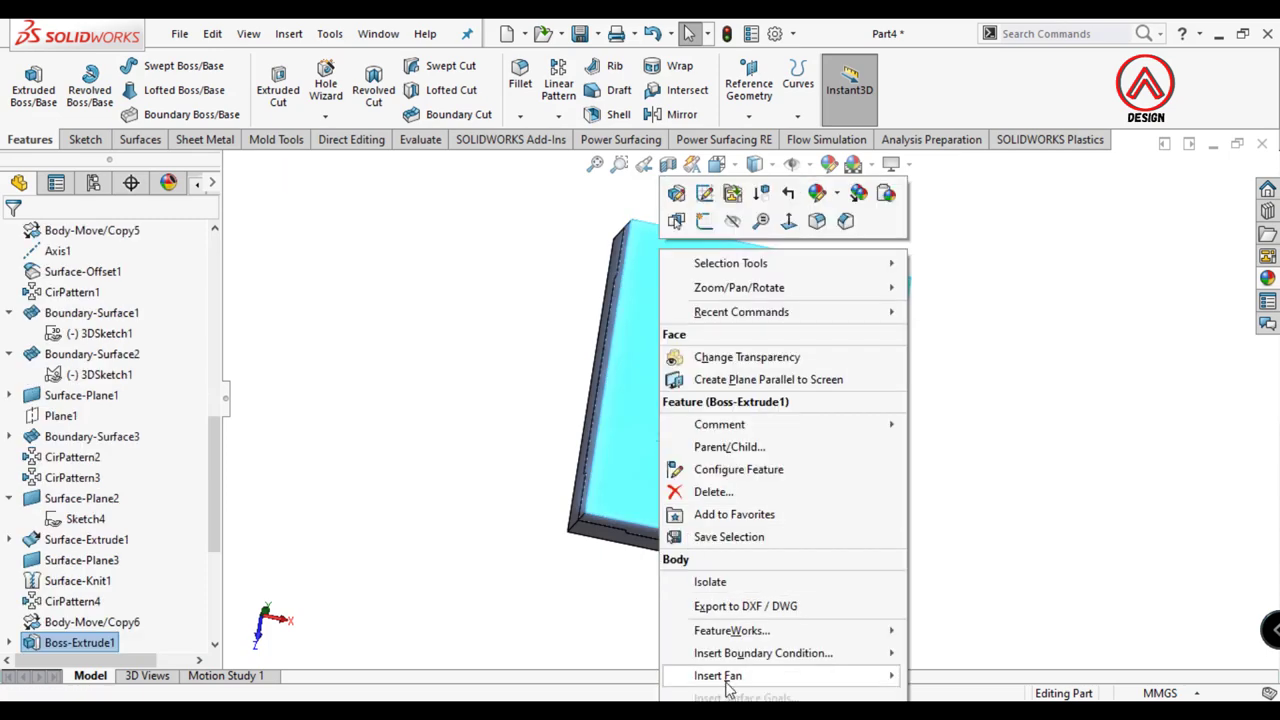
left_click(710, 581)
scroll(123, 600, "down", 5)
left_click(64, 457)
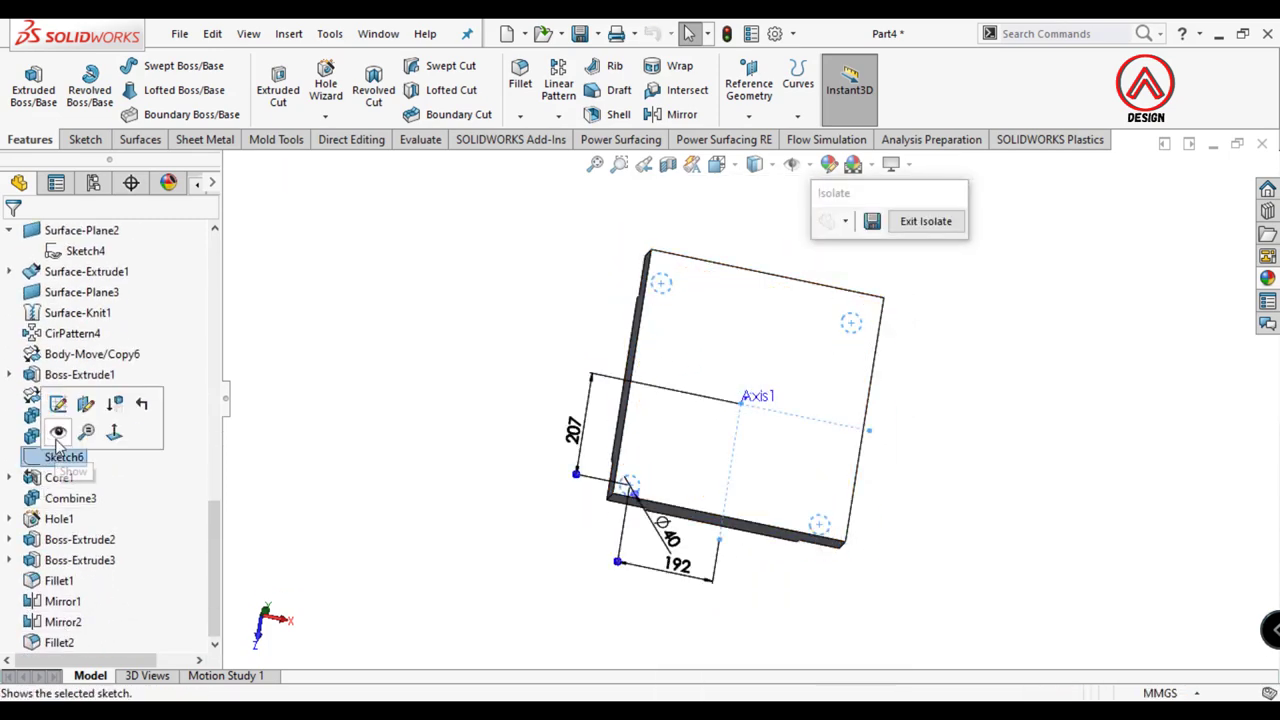
left_click(58, 431)
left_click(716, 164)
left_click(824, 273)
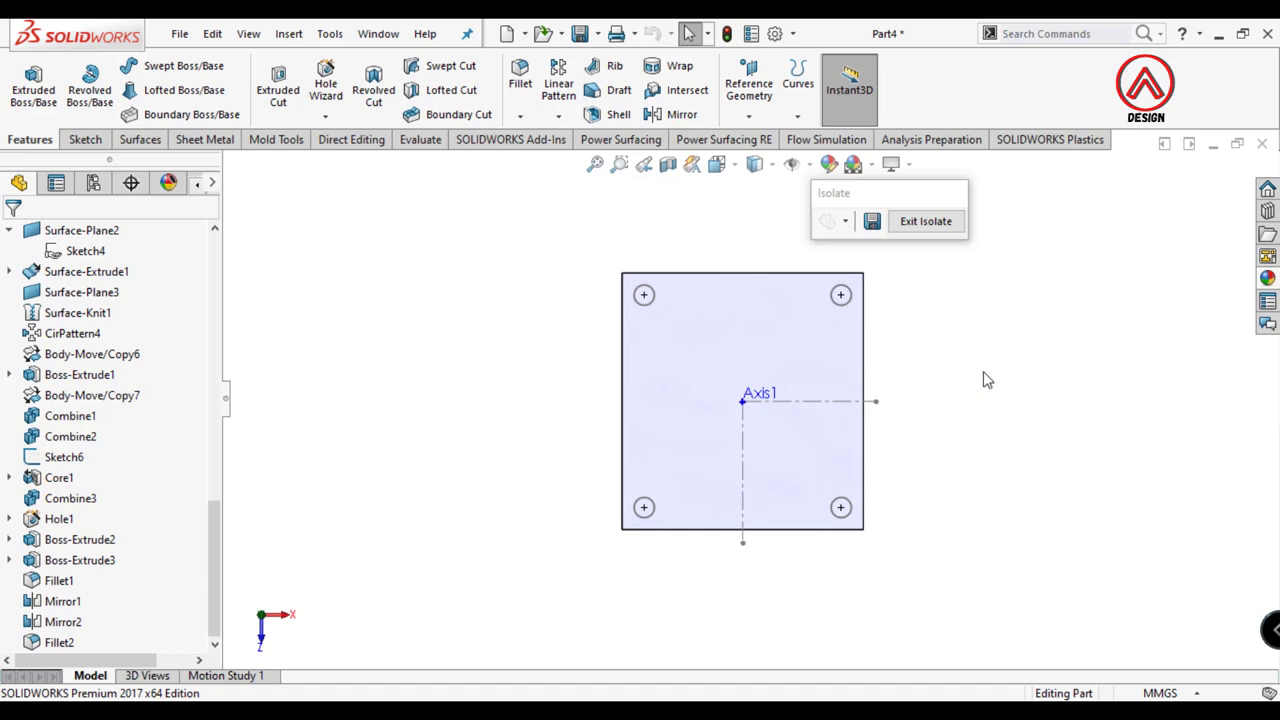
Step: Set up a counterbore Hole Wizard hole on the plate's top face with a 61 mm counterbore diameter
left_click(703, 360)
left_click(325, 85)
scroll(199, 491, "down", 3)
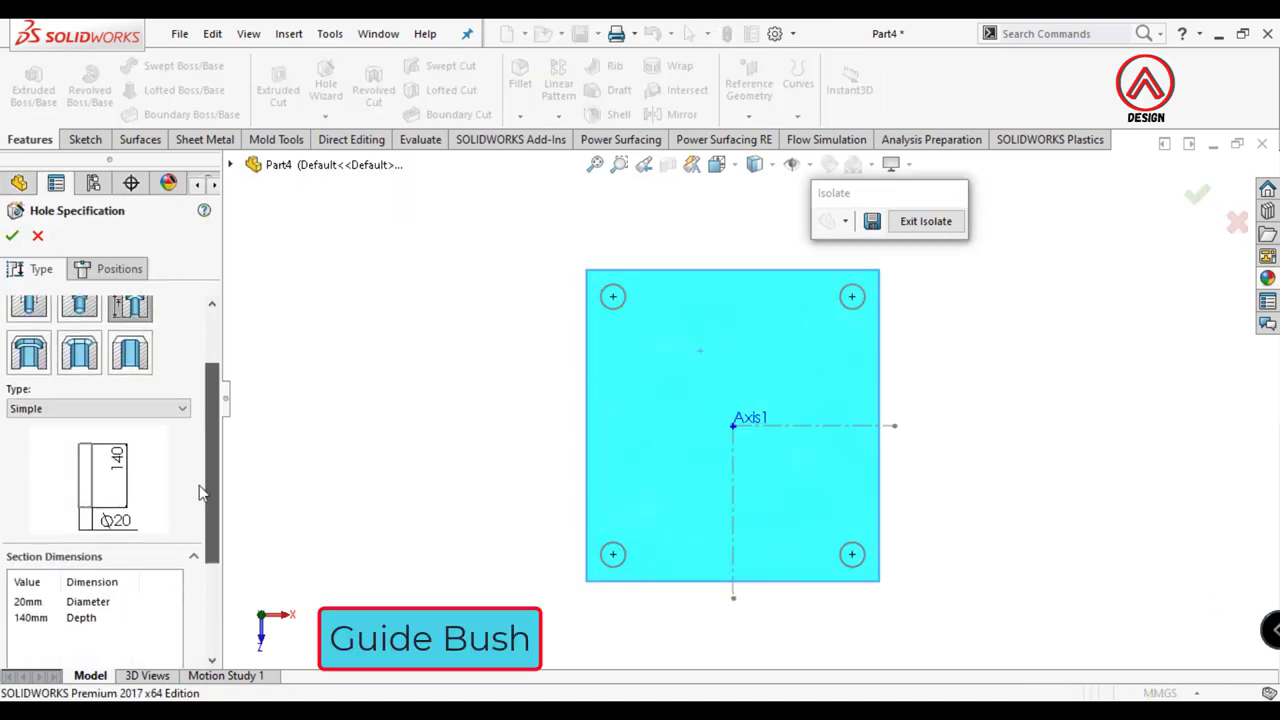
scroll(199, 491, "down", 1)
left_click(100, 386)
left_click(57, 474)
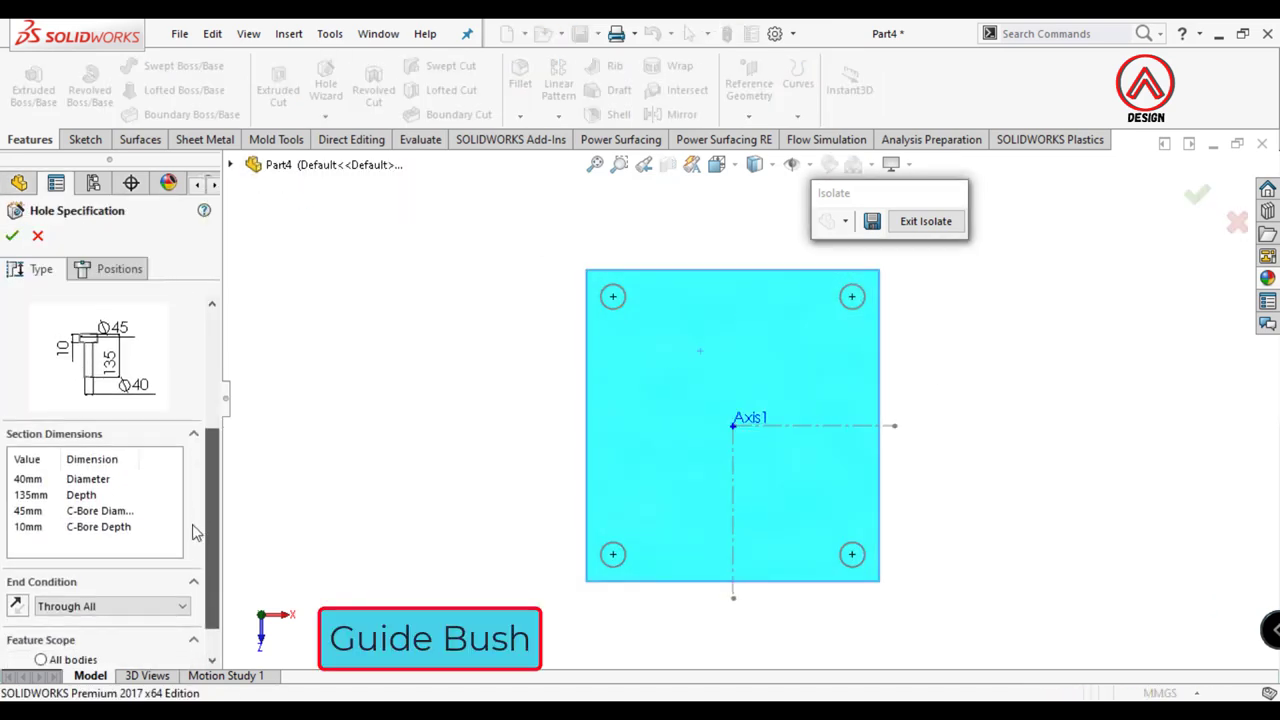
left_click(26, 510)
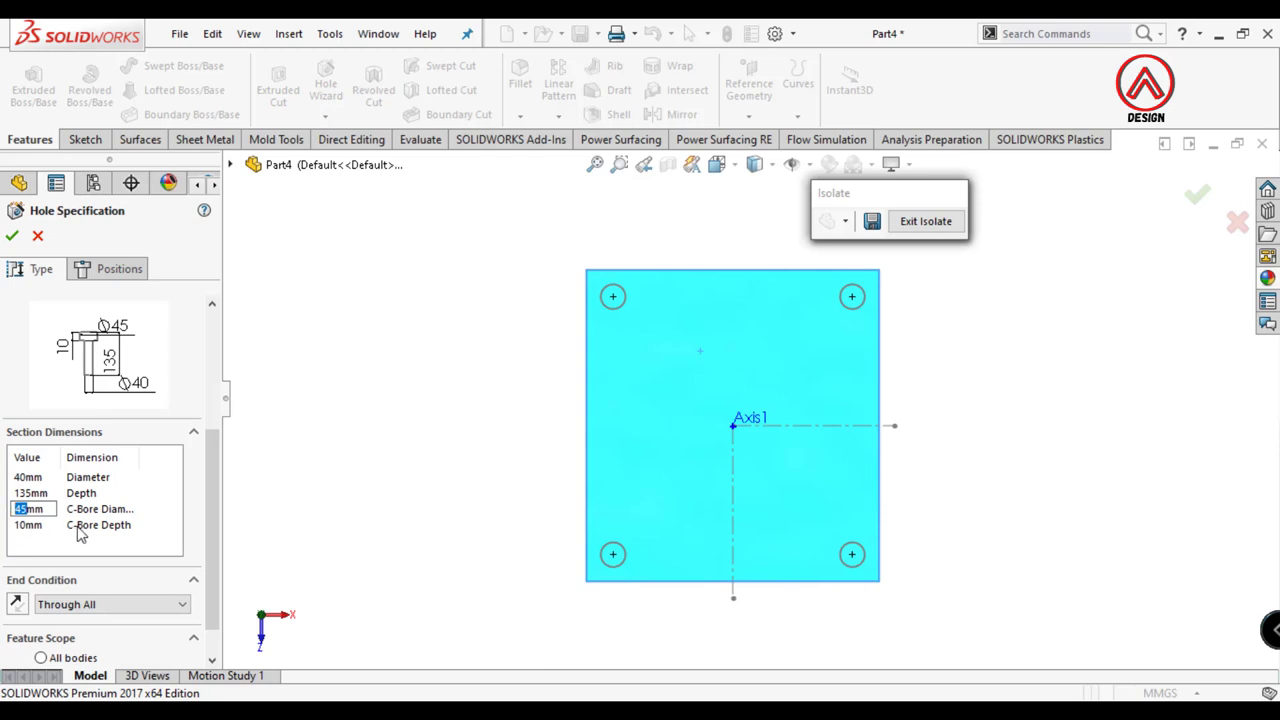
key("Return")
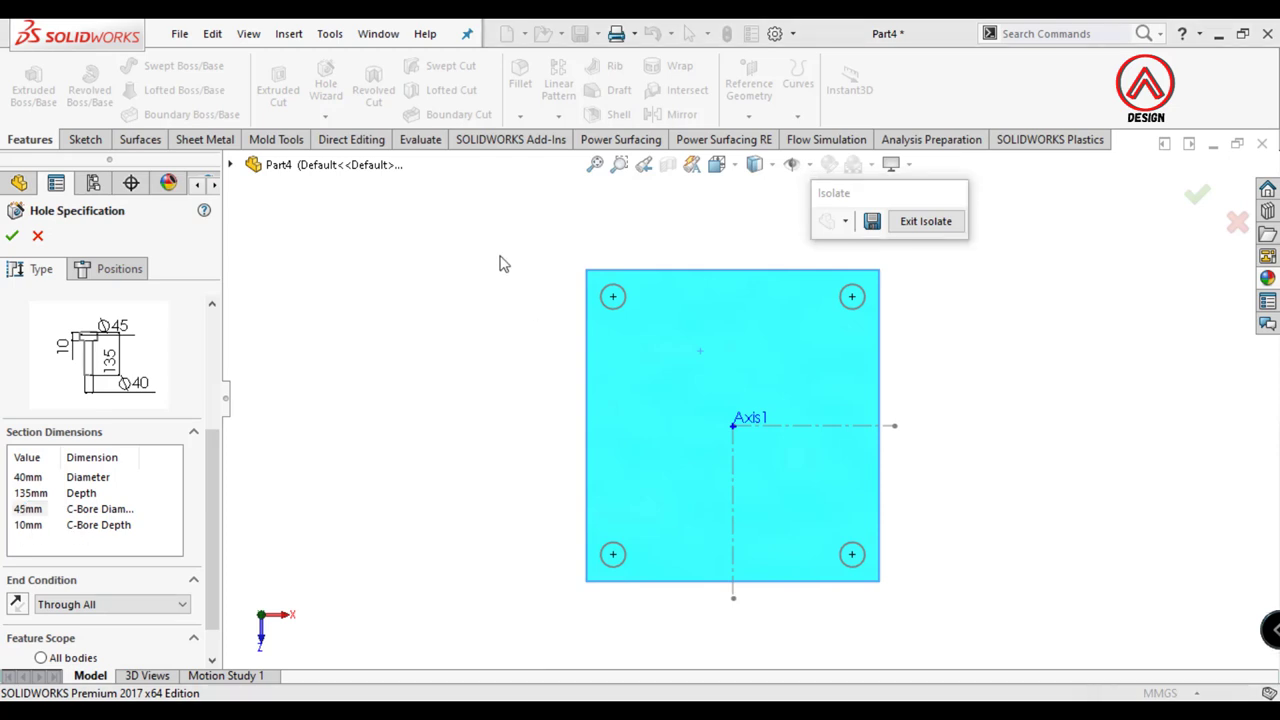
left_click(27, 509)
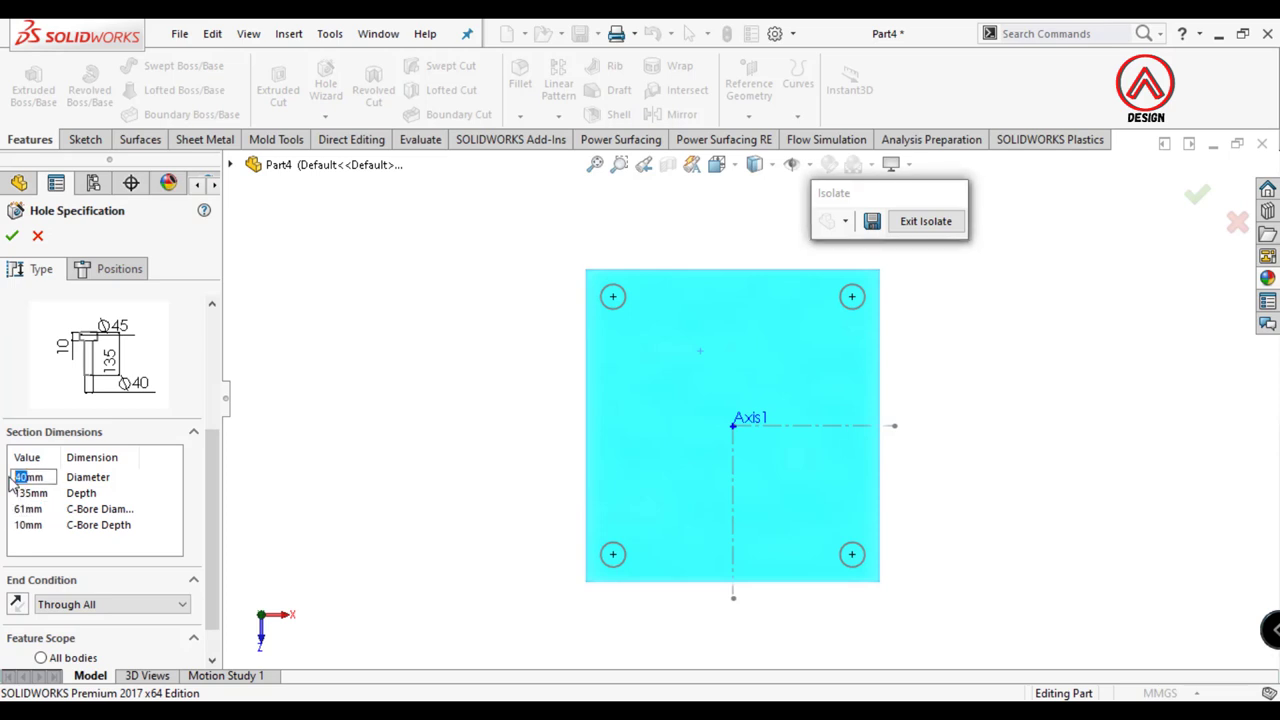
type("55")
Step: Place the counterbored holes on the plate's corner points
left_click(117, 272)
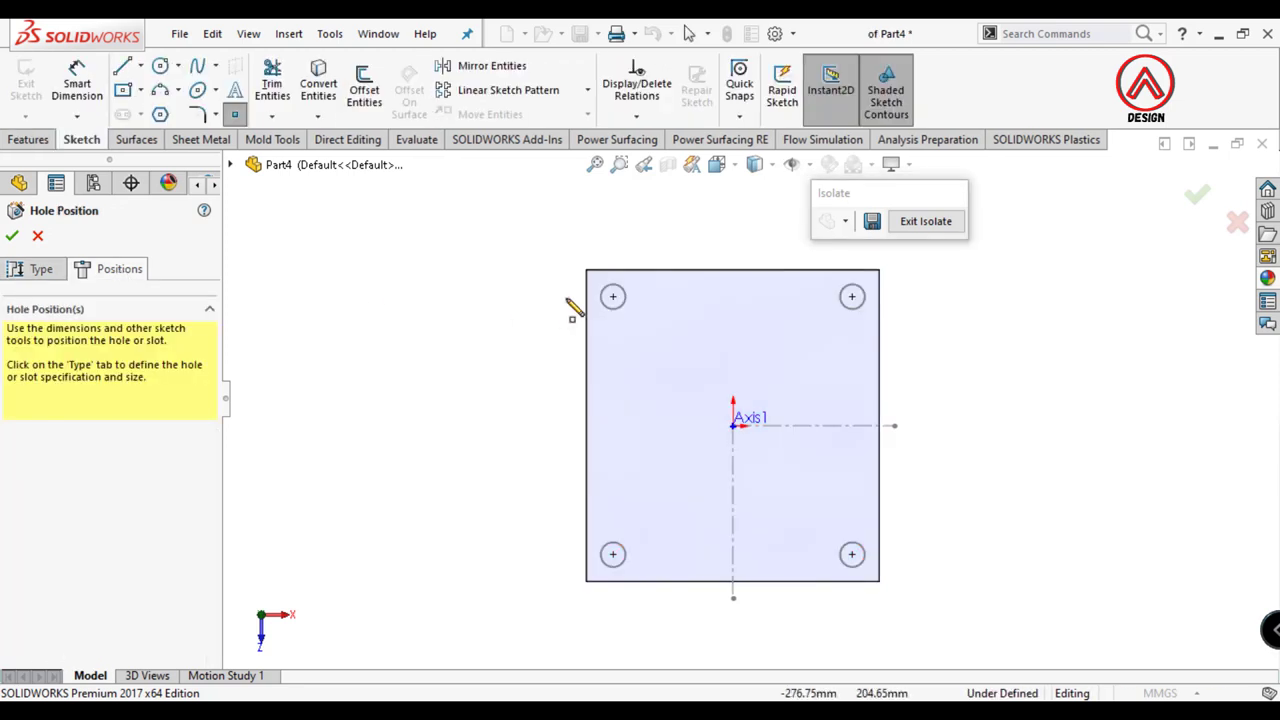
left_click(613, 296)
left_click(613, 554)
left_click(766, 573)
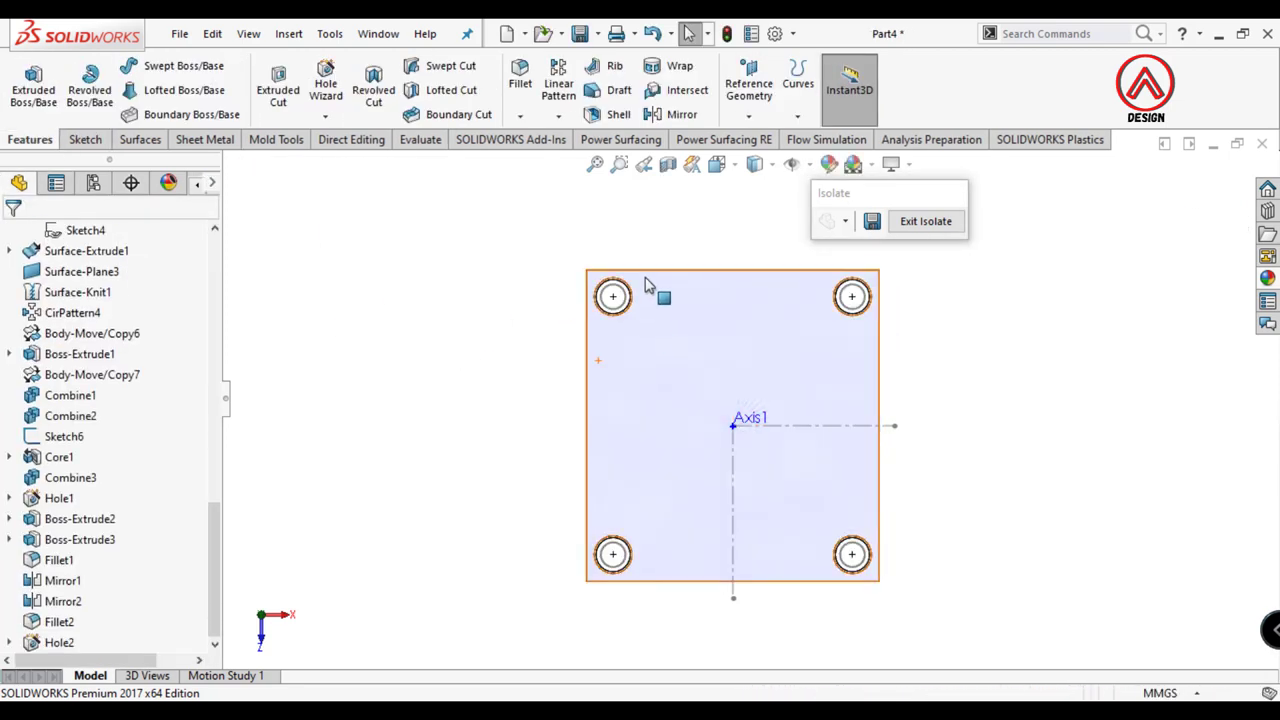
Step: Start a sketch on the plate's top face and convert the top-left hole edge into it
scroll(651, 289, "down", 5)
mouse_move(634, 408)
middle_mouse_down()
mouse_move(594, 277)
mouse_move(643, 338)
middle_mouse_up()
left_click(643, 338)
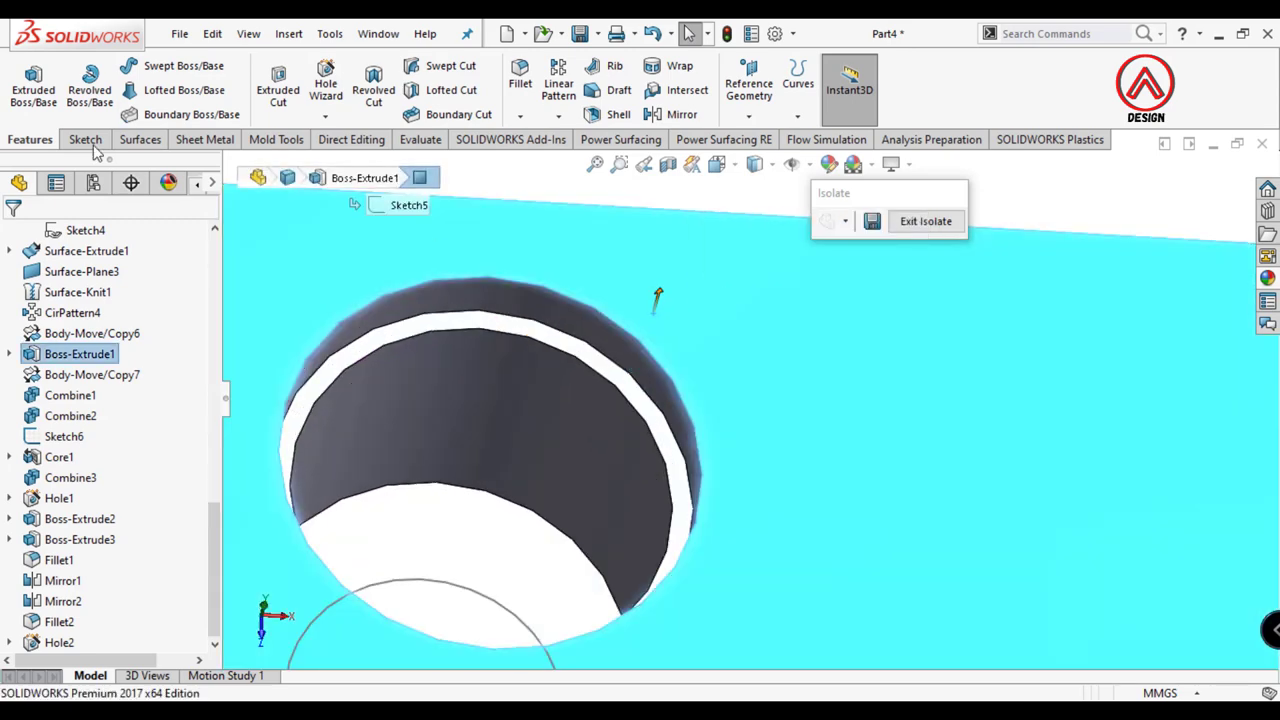
left_click(85, 139)
left_click(25, 85)
left_click(318, 85)
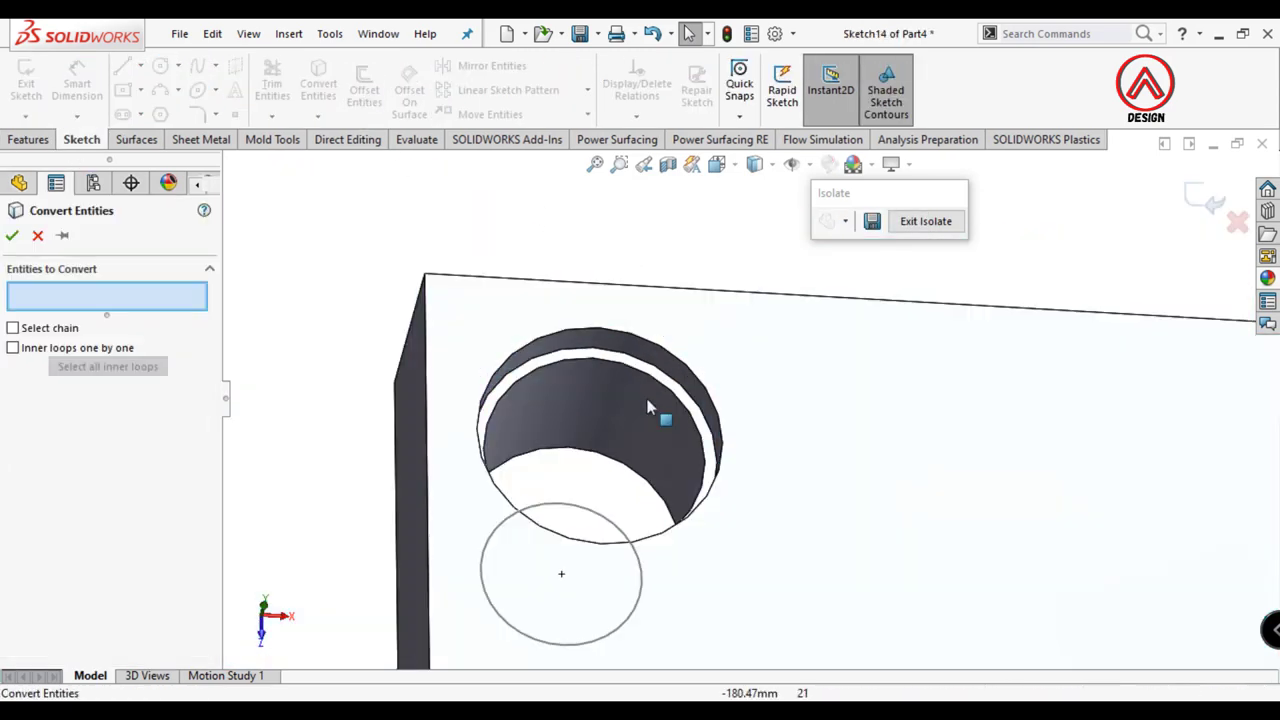
left_click(652, 388)
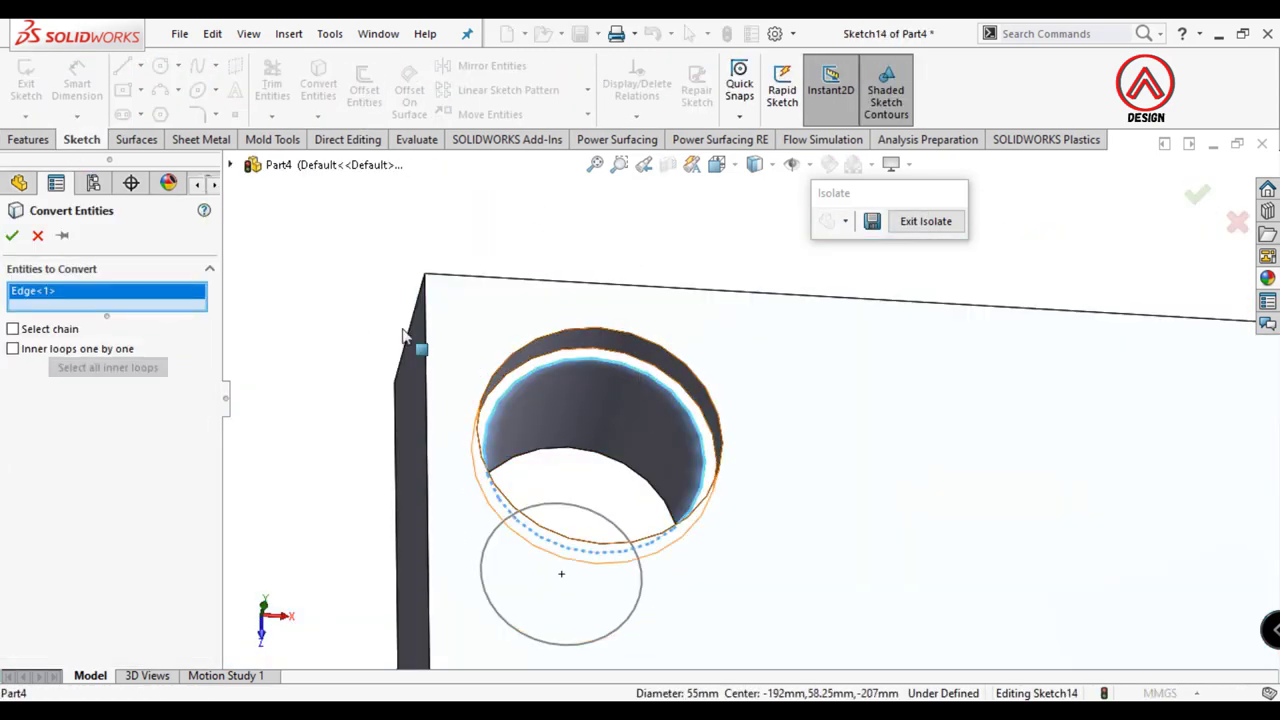
left_click(12, 235)
Step: Draw a circle inside the hole and give it a diameter dimension
left_click(160, 65)
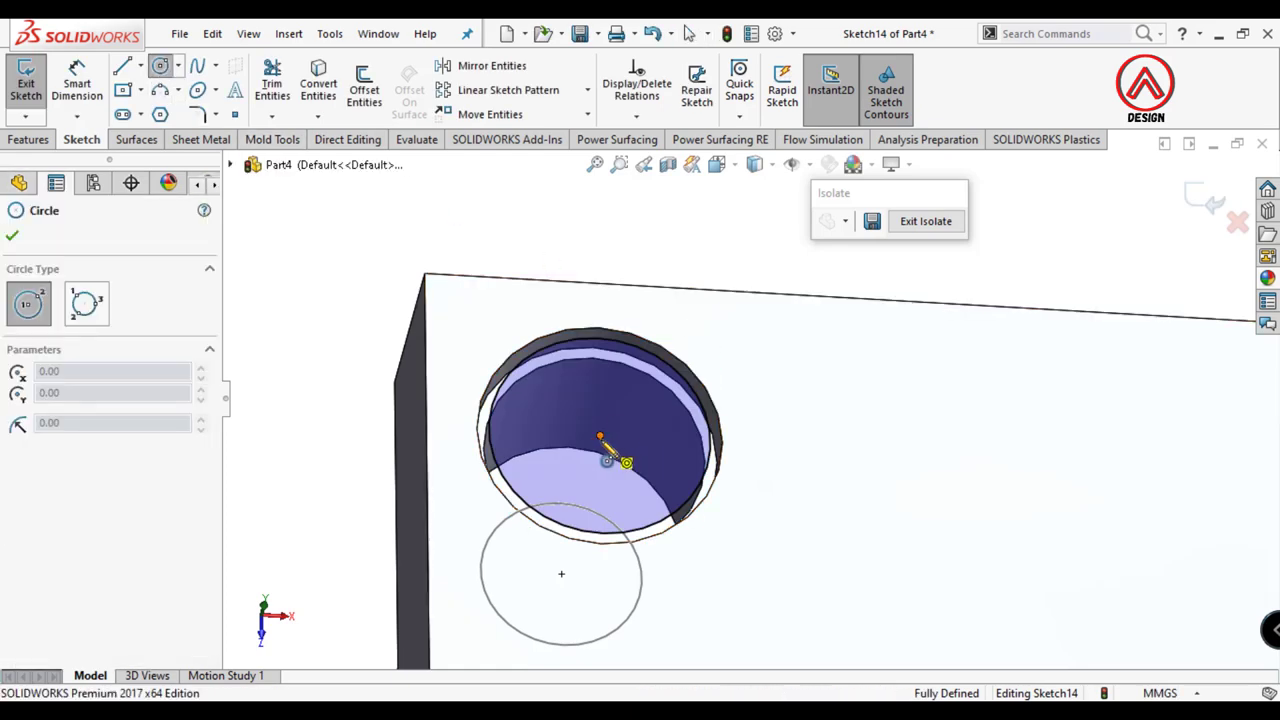
left_click(600, 434)
left_click(624, 418)
left_click(551, 240)
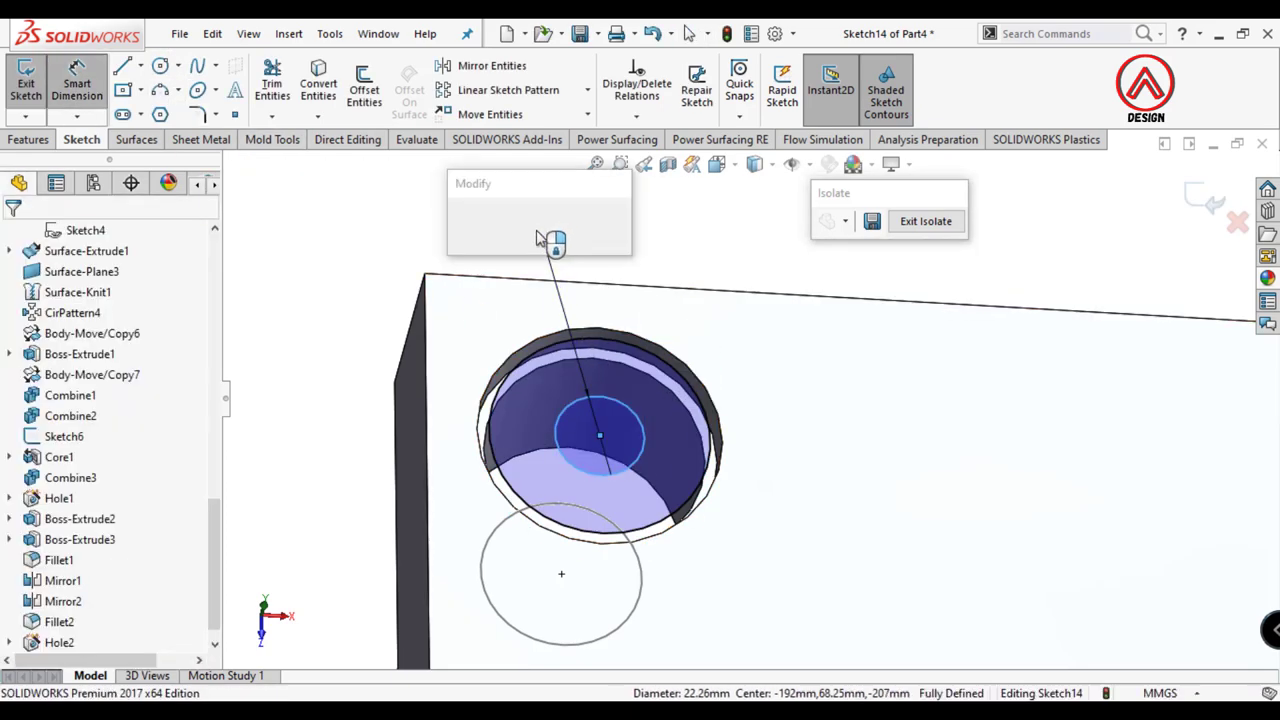
right_click(450, 292)
key("Escape")
Step: Extrude the sketch Up To Surface, ending at the plate's opposite face
left_click(28, 139)
left_click(33, 85)
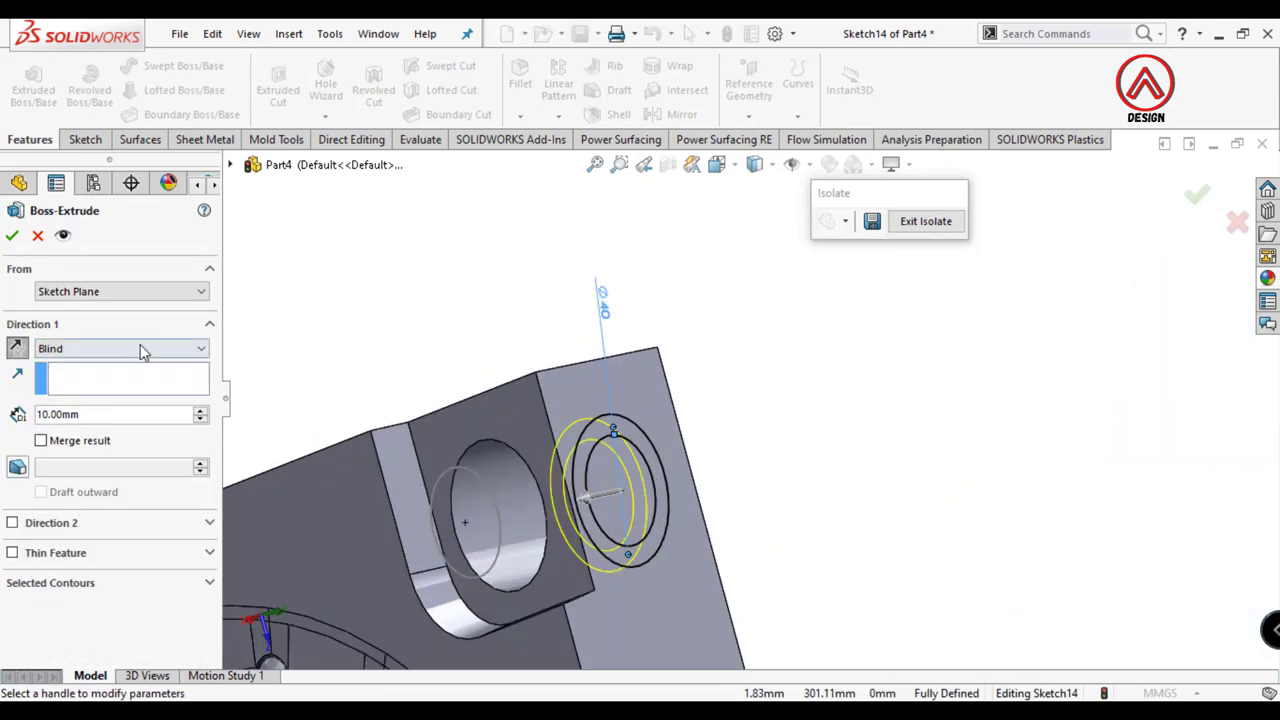
left_click(100, 348)
left_click(91, 418)
left_click(513, 420)
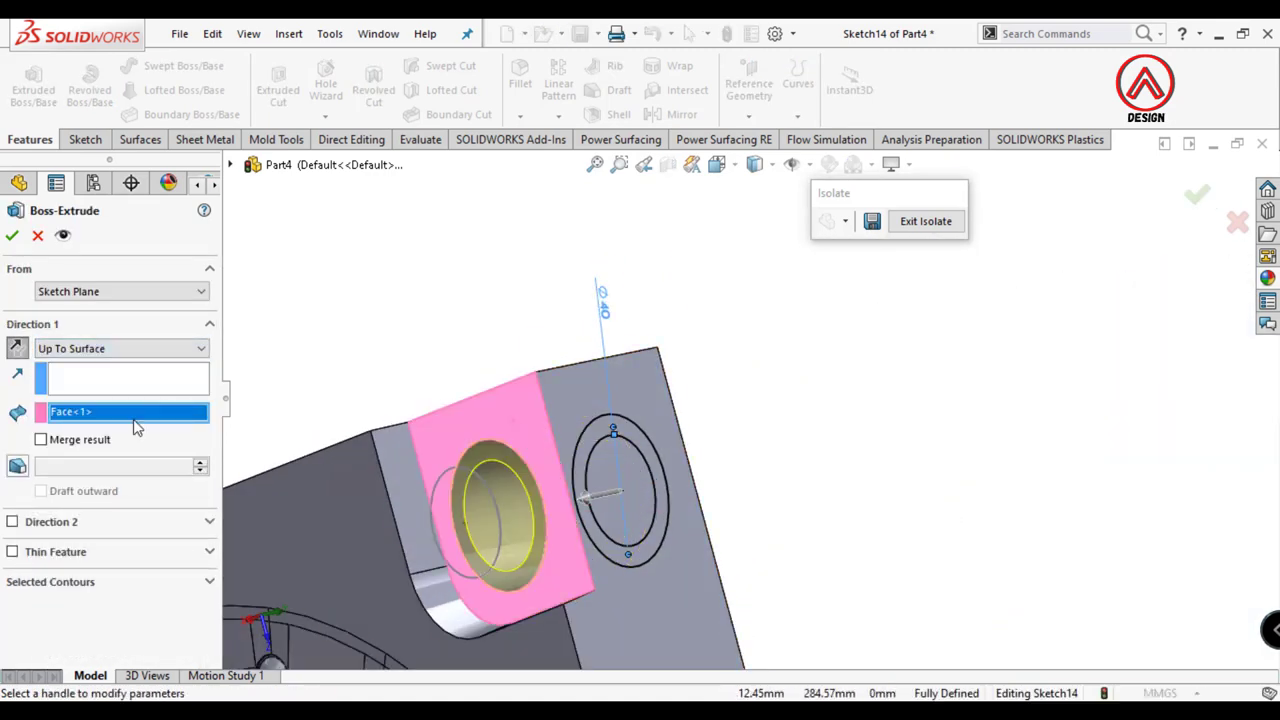
Step: Sketch on the pin's end face by converting its outer and inner circular edges
scroll(700, 415, "down", 3)
scroll(760, 430, "down", 3)
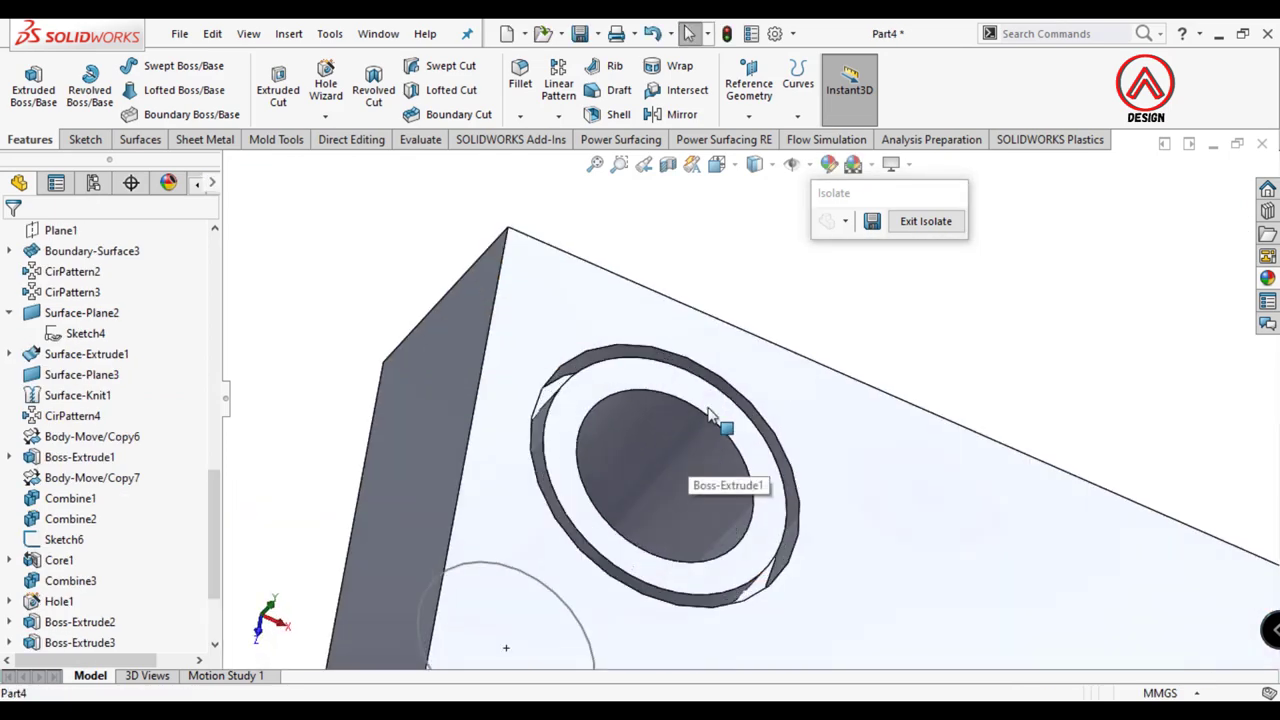
left_click(723, 429)
left_click(80, 139)
left_click(26, 85)
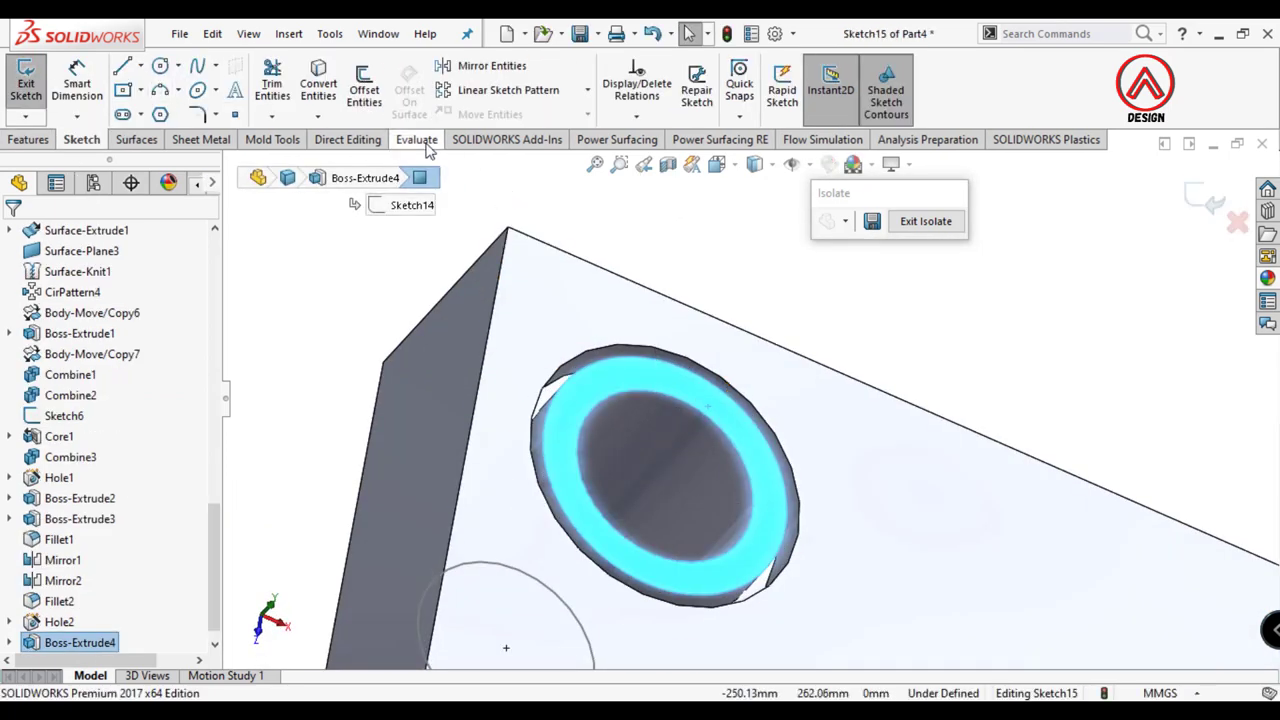
left_click(318, 89)
left_click(643, 352)
left_click(666, 398)
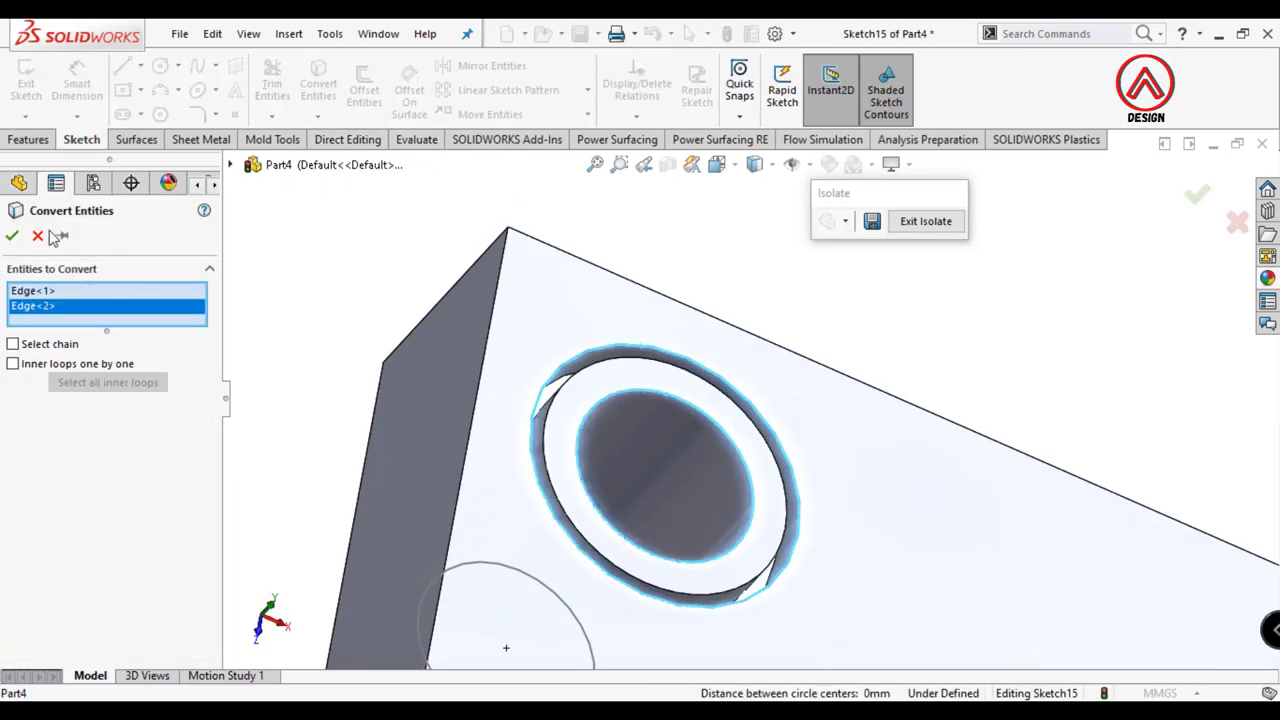
left_click(12, 235)
Step: Extrude the ring 10 mm in the flipped direction, merged only into the pin body
left_click(28, 139)
left_click(33, 85)
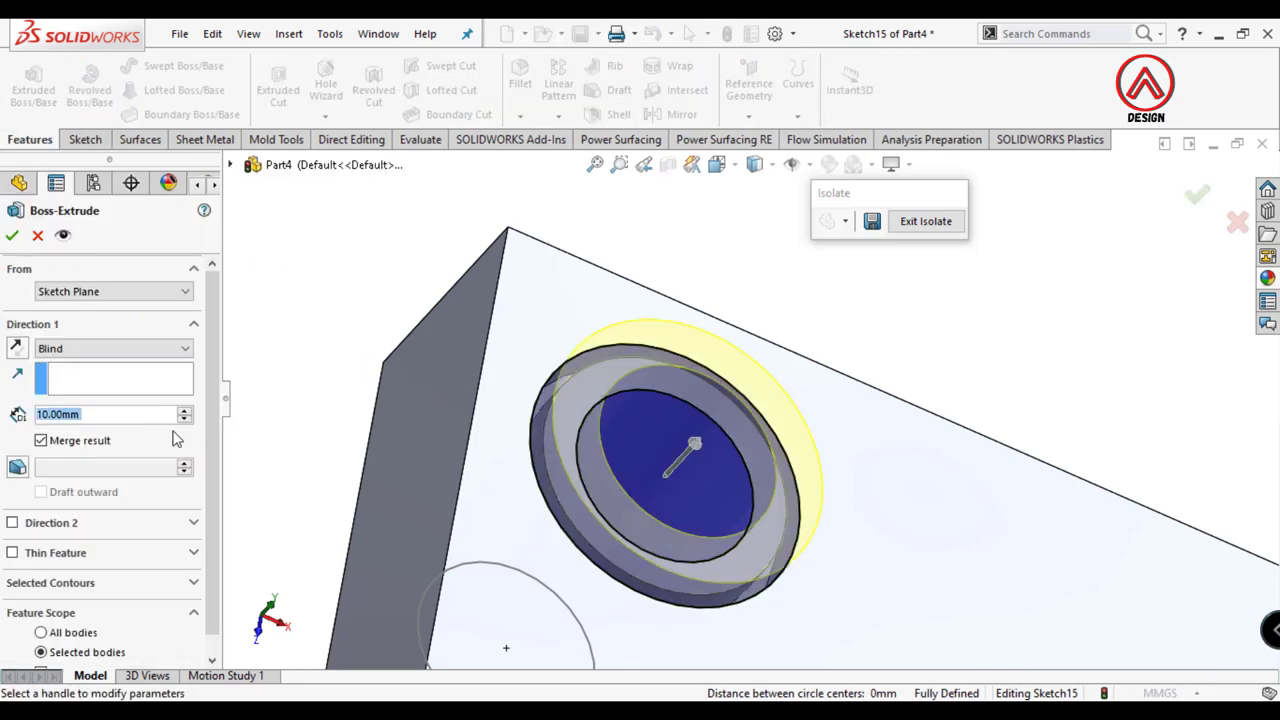
left_click(15, 348)
left_click(41, 651)
middle_click_drag(586, 451, 508, 495)
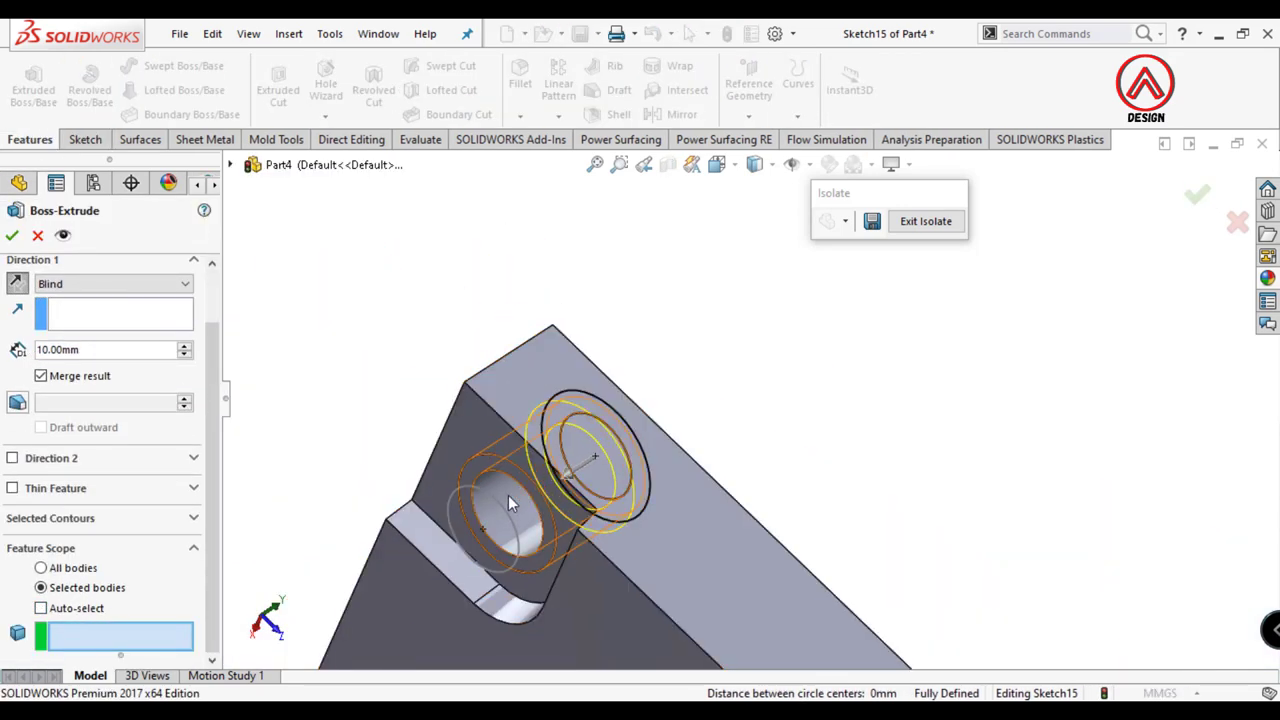
left_click(508, 495)
Step: Finish the collar and chamfer the pin's cylindrical face by 1 mm
left_click(520, 100)
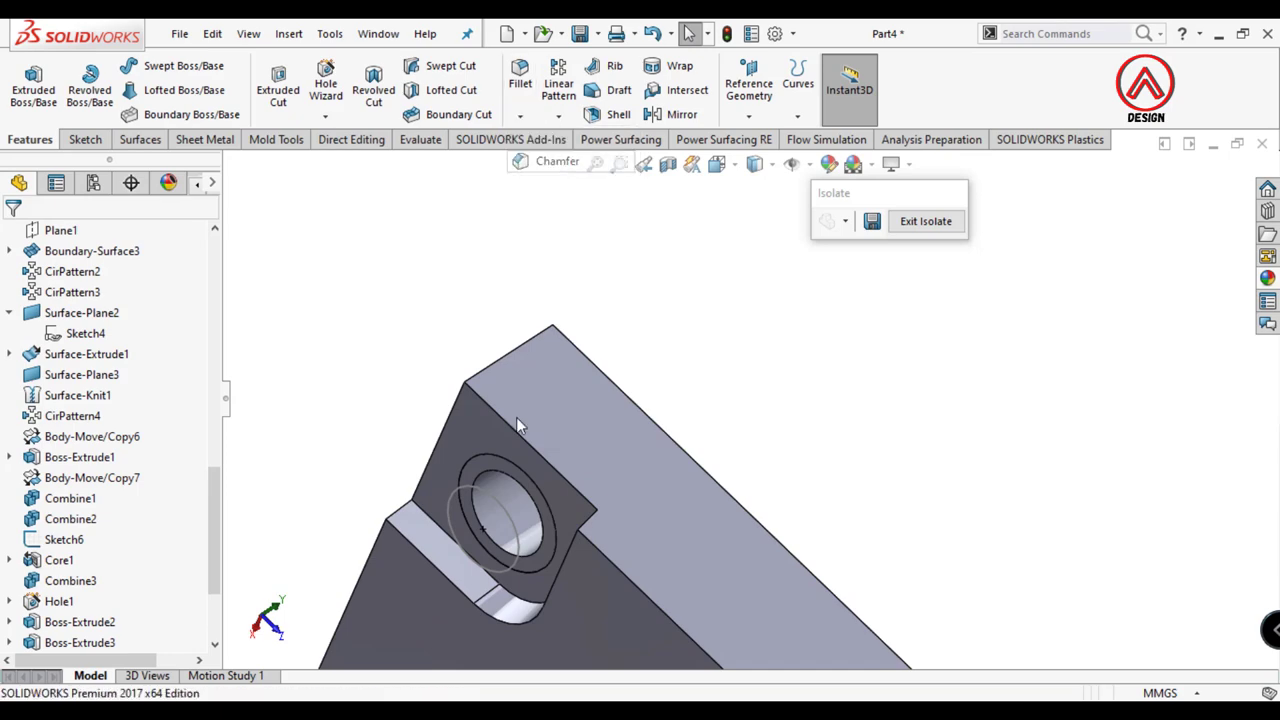
left_click(530, 145)
left_click(522, 522)
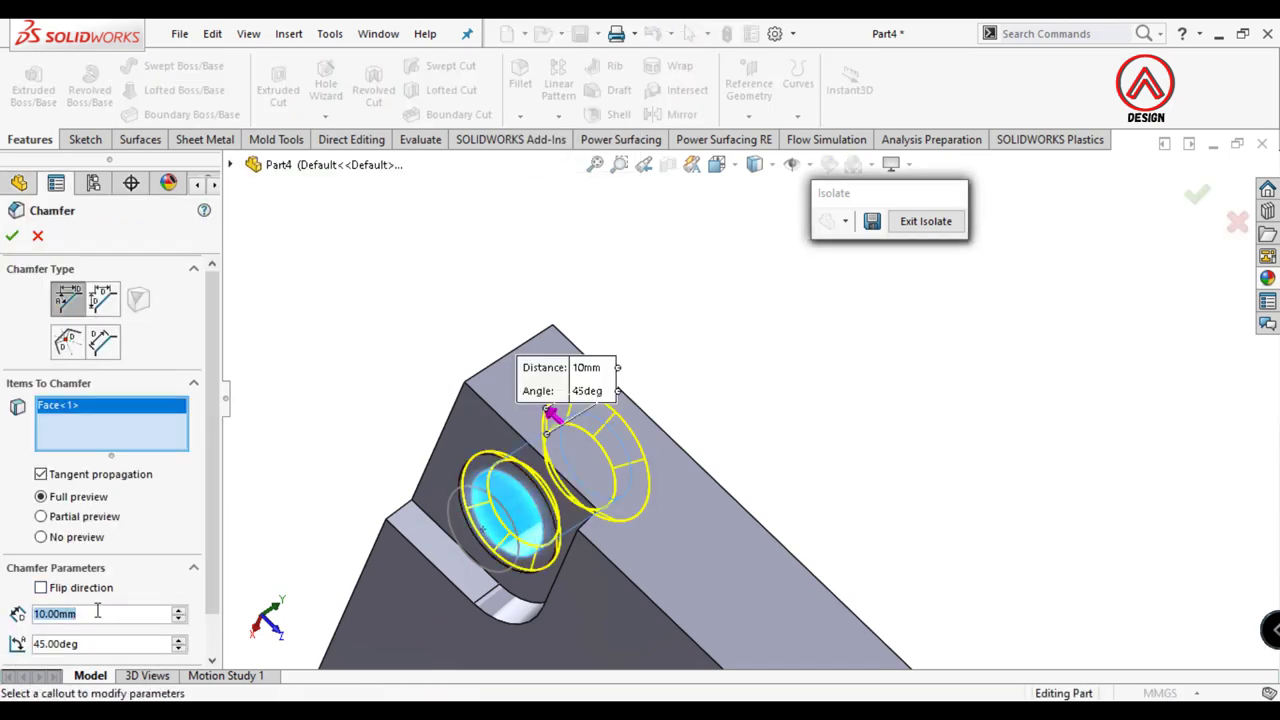
type("1")
key("Return")
Step: Chamfer the four curved corner-pocket edges by 6 mm
scroll(717, 440, "up", 5)
middle_click_drag(717, 440, 674, 366)
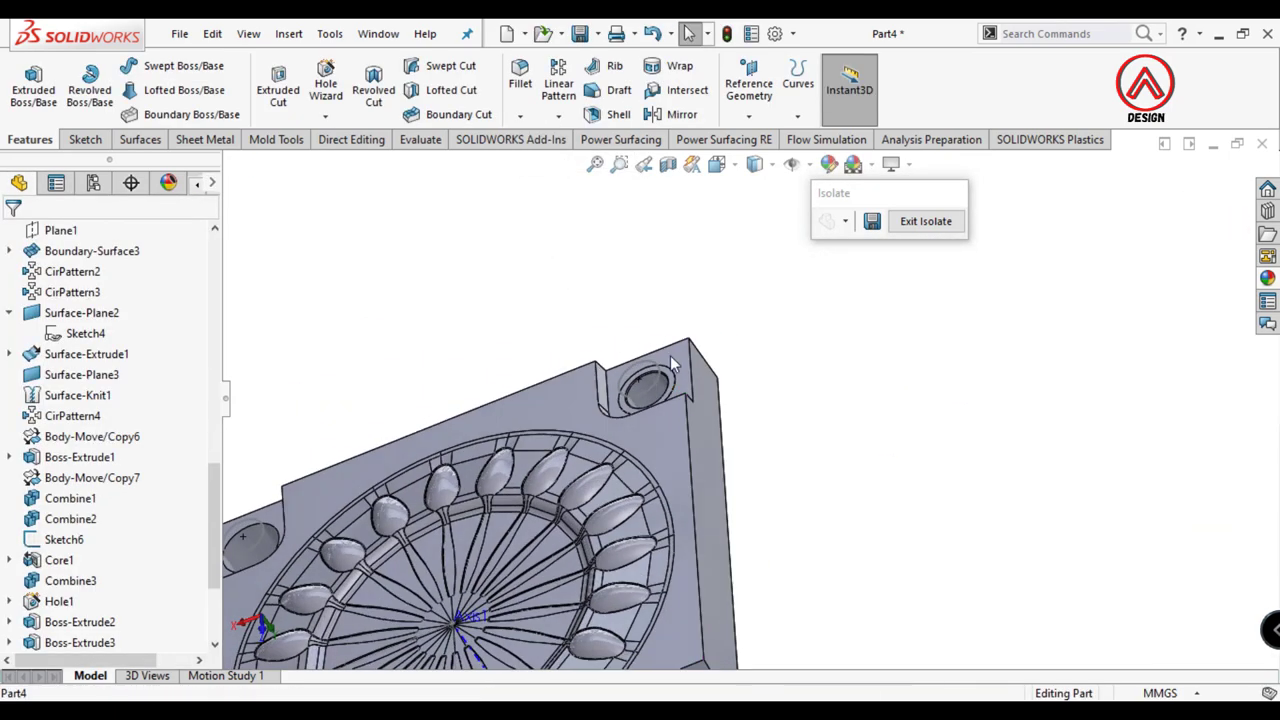
left_click(655, 370)
key("ctrl+8")
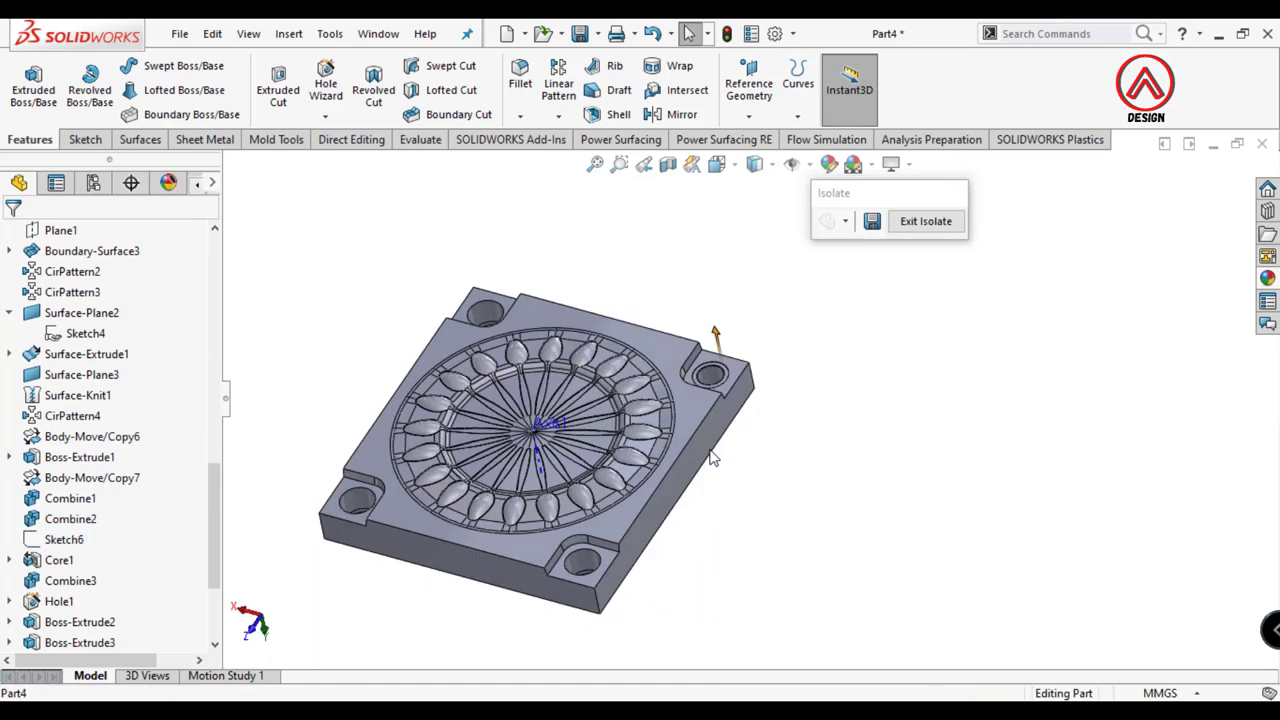
key("ctrl+7")
left_click(520, 160)
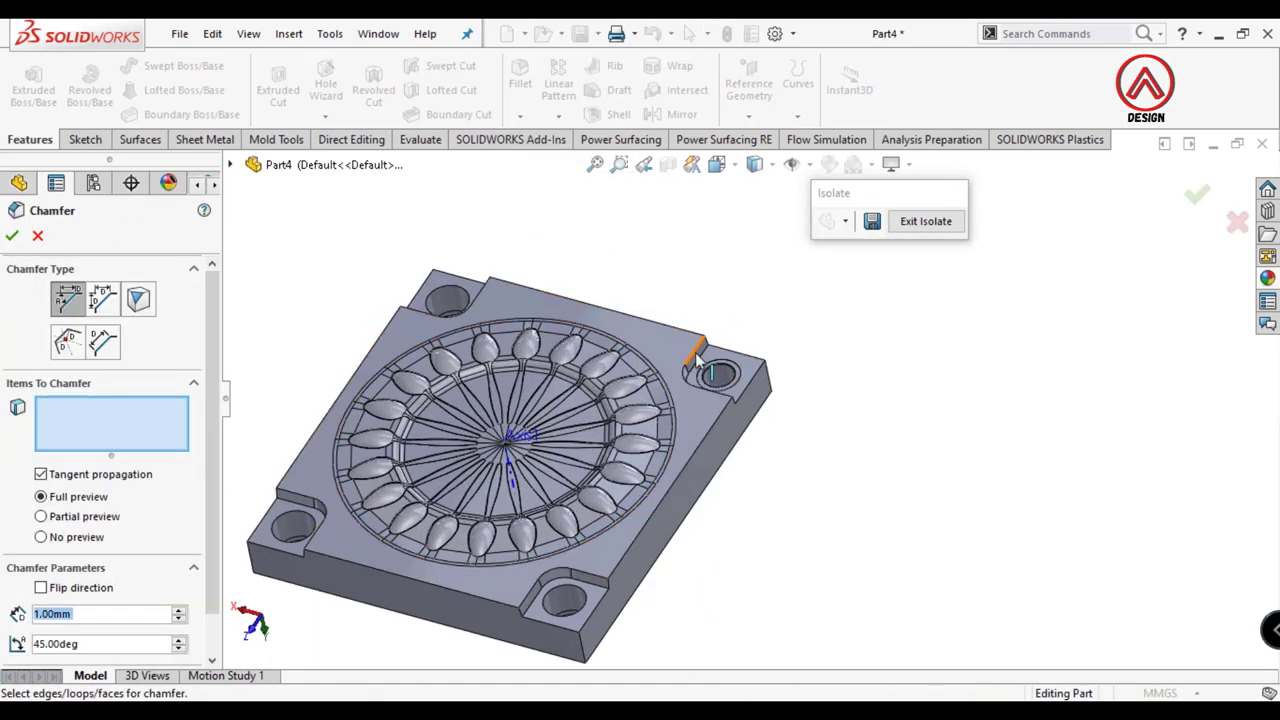
left_click(727, 388)
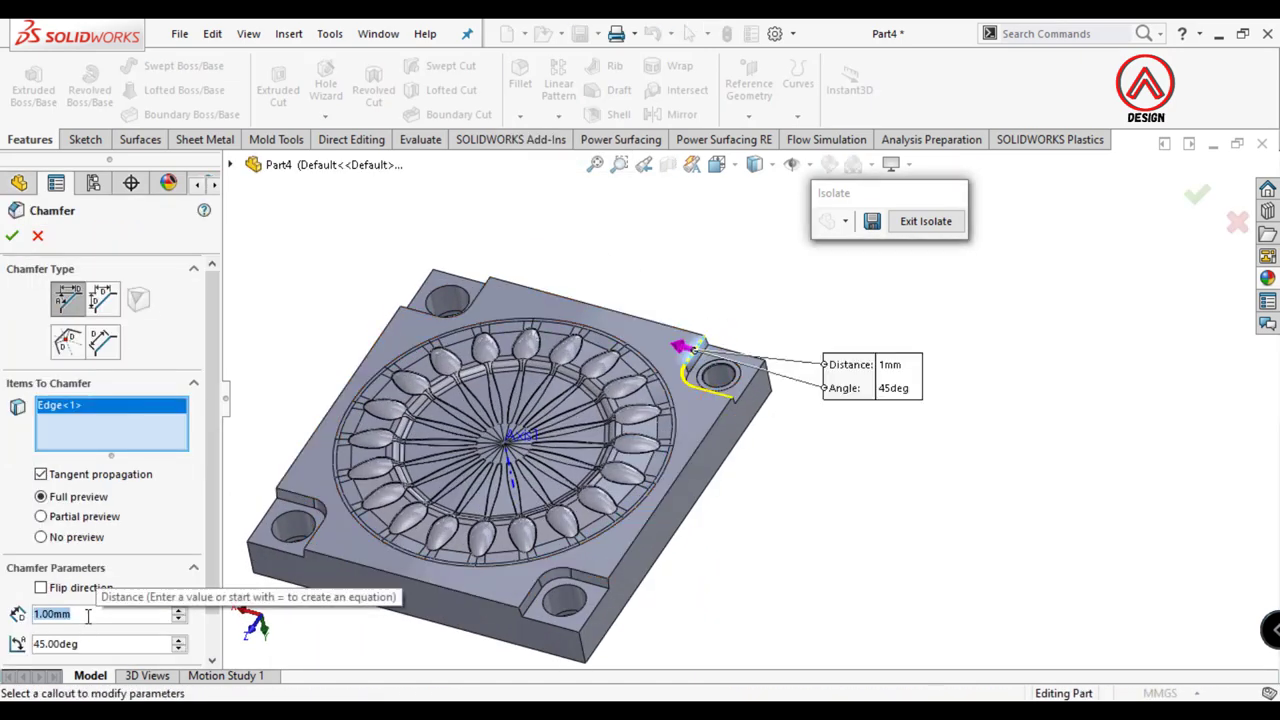
type("6")
left_click(545, 582)
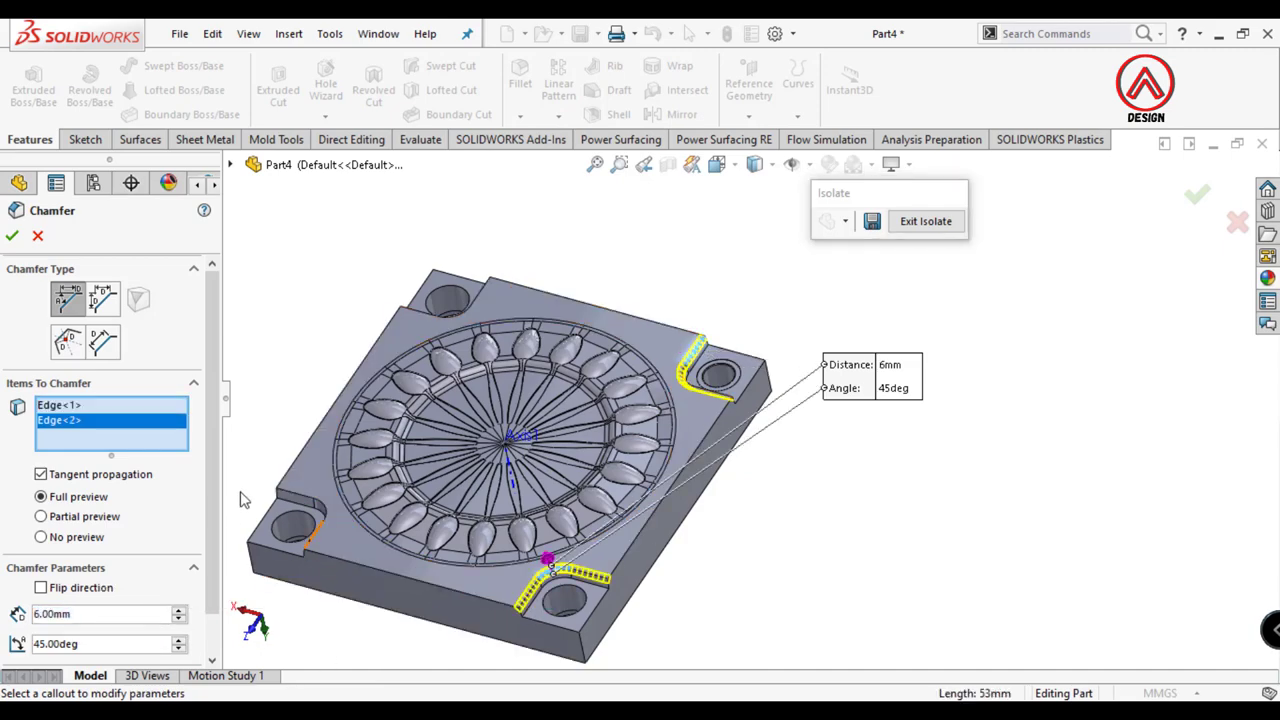
left_click(300, 500)
left_click(465, 288)
key("Return")
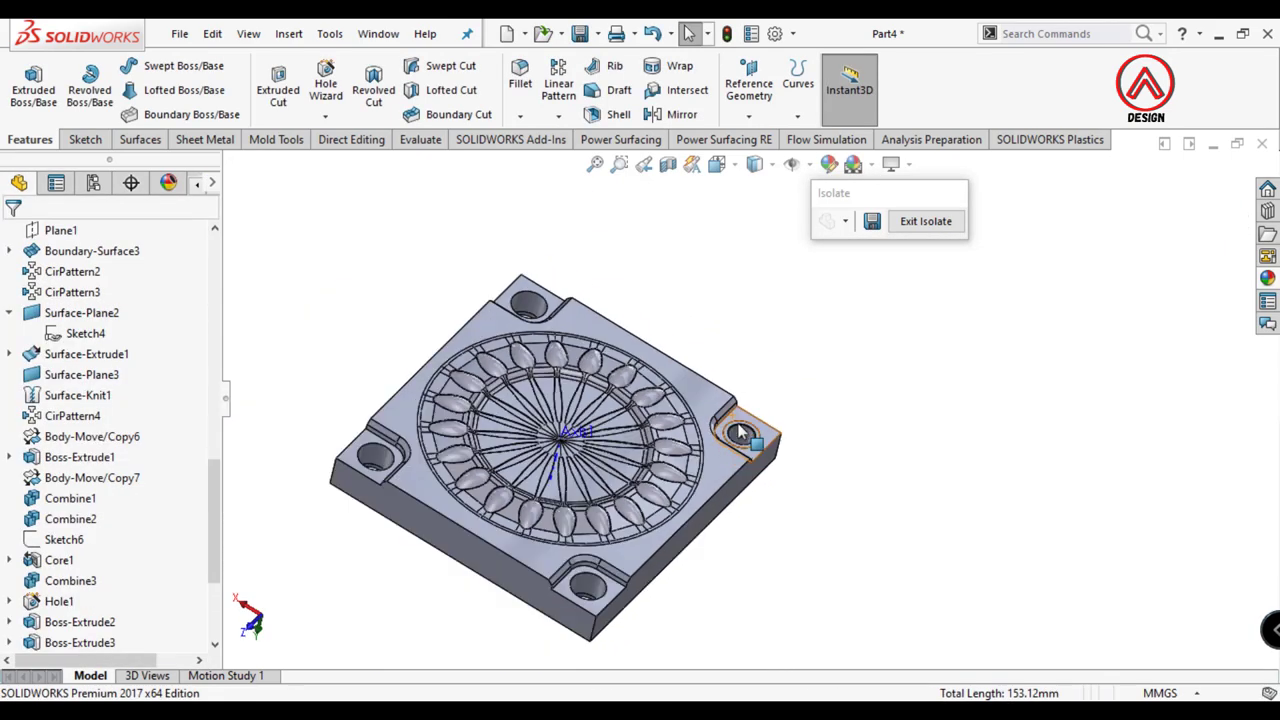
Step: Apply 6 mm fillets to the curved pocket edges beside the counterbores
middle_click_drag(740, 432, 641, 370)
scroll(705, 410, "down", 2)
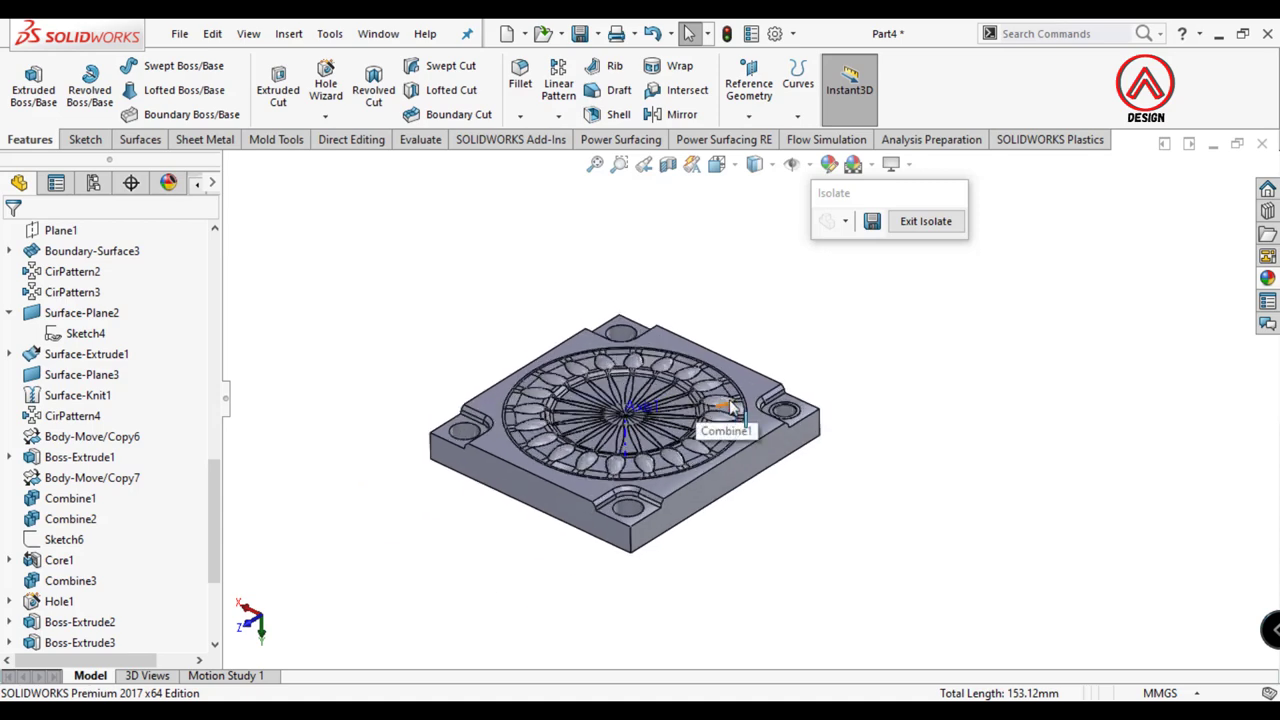
scroll(705, 410, "down", 3)
scroll(705, 410, "down", 3)
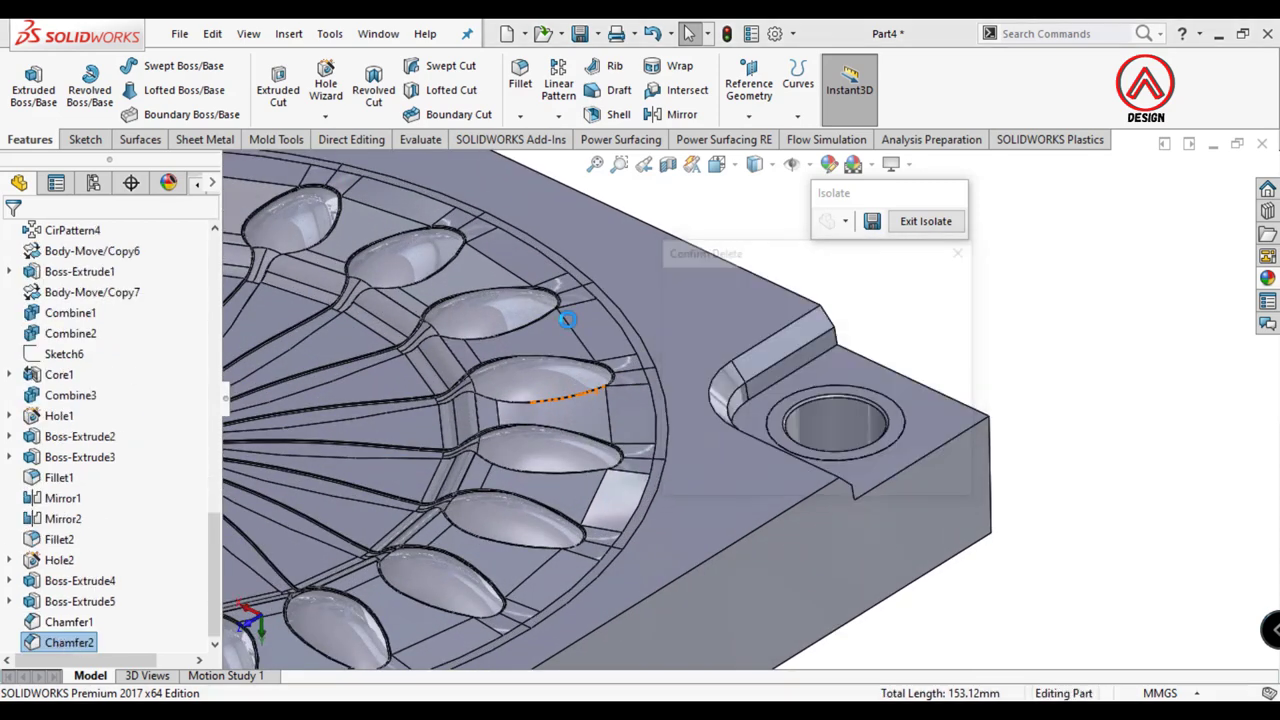
left_click(520, 75)
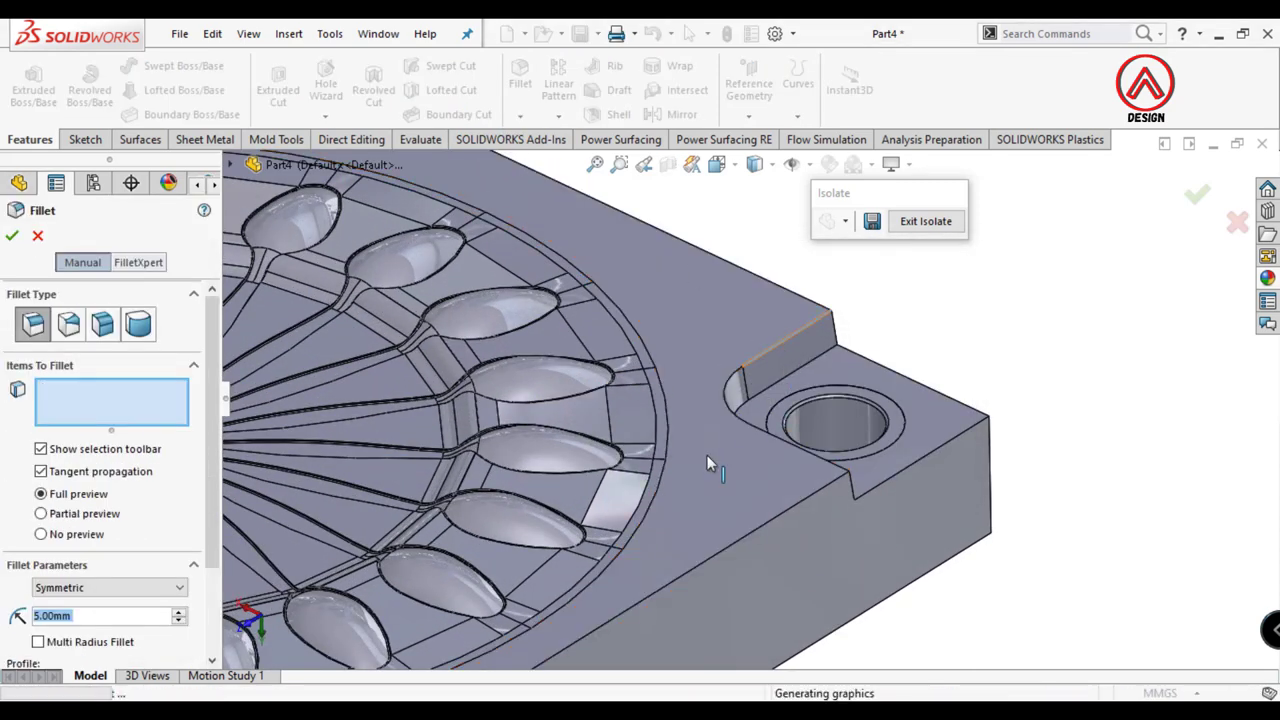
left_click(745, 392)
scroll(745, 392, "up", 3)
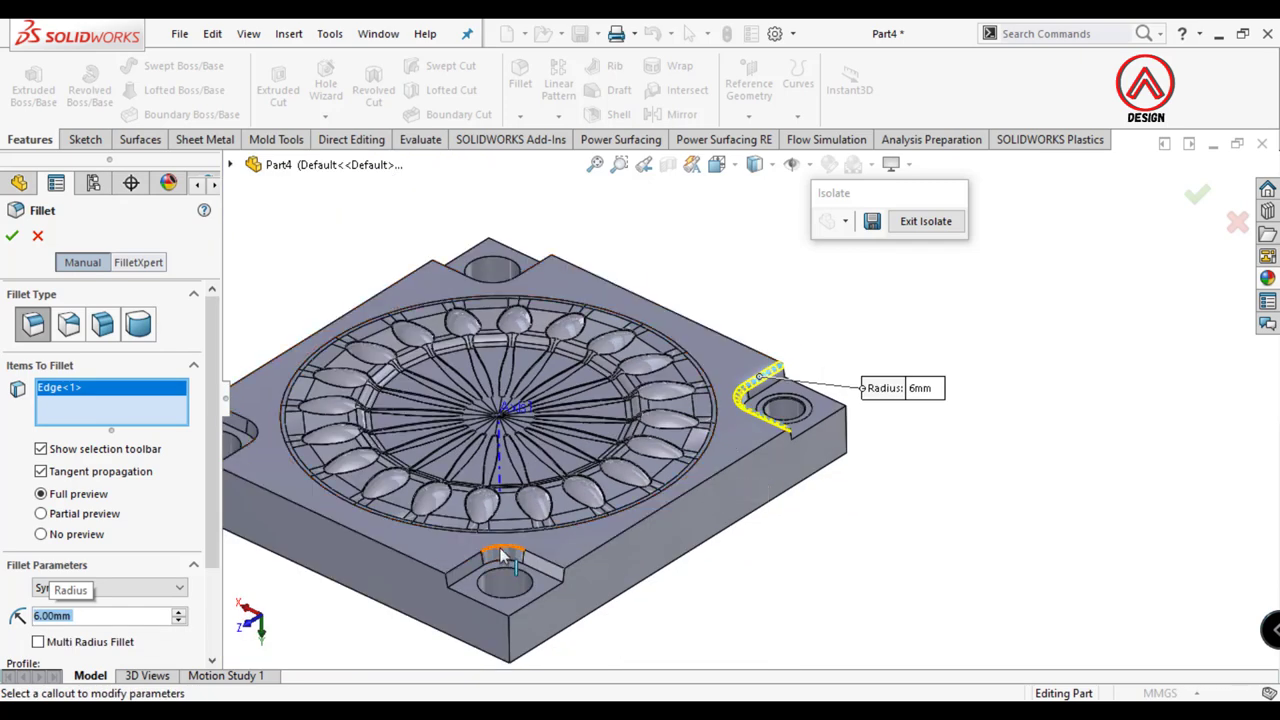
left_click(443, 266)
key("Return")
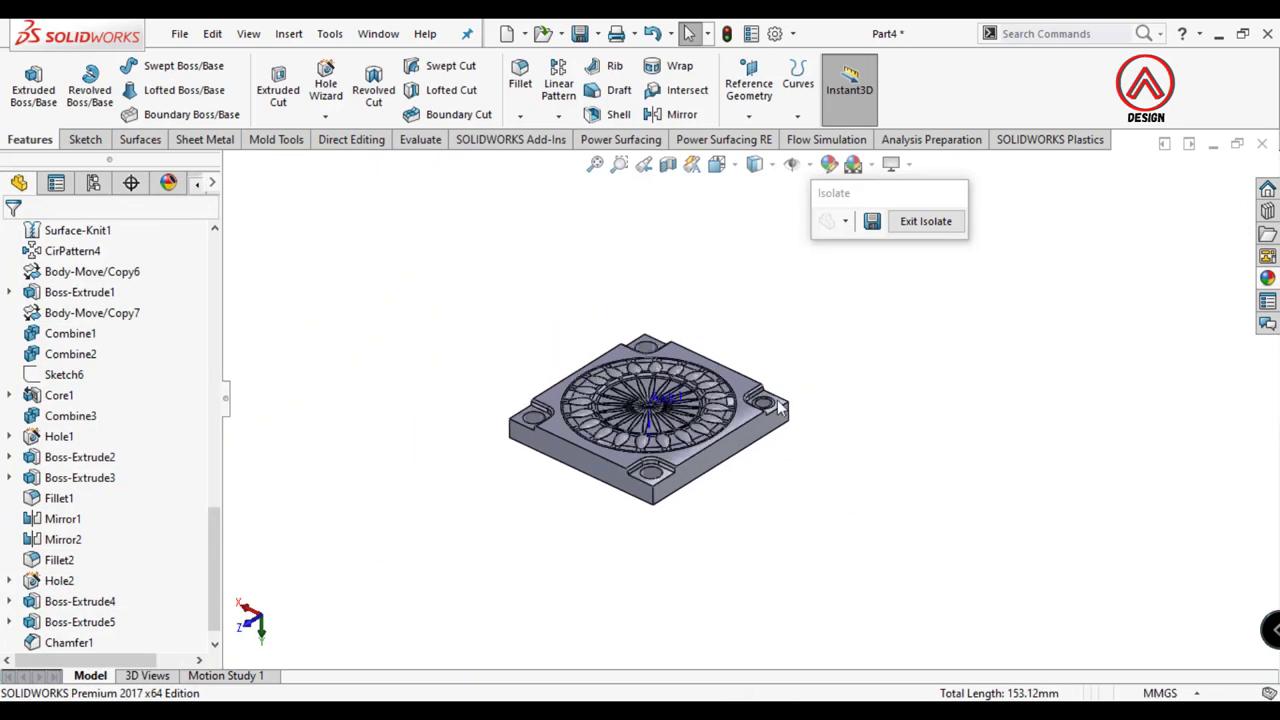
Step: Mirror the pin extrusion and chamfered pin body across the Front Plane
left_click(558, 116)
left_click(558, 187)
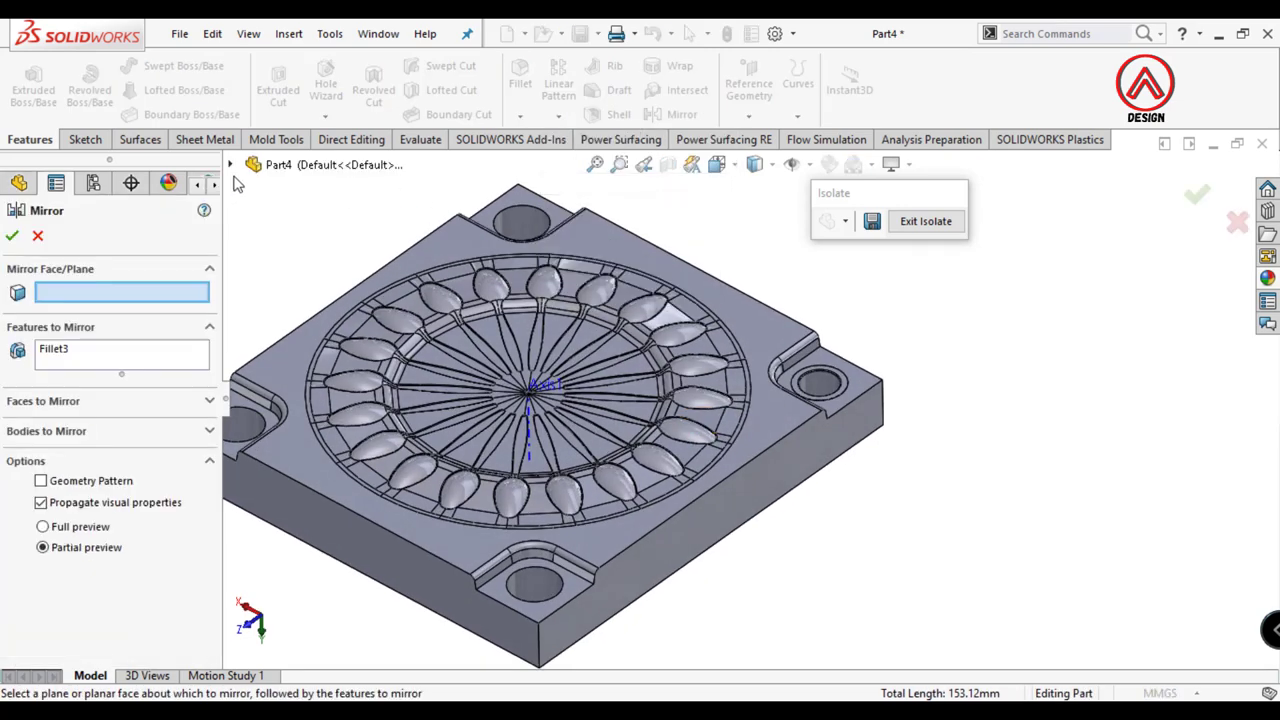
left_click(313, 474)
left_click(822, 384)
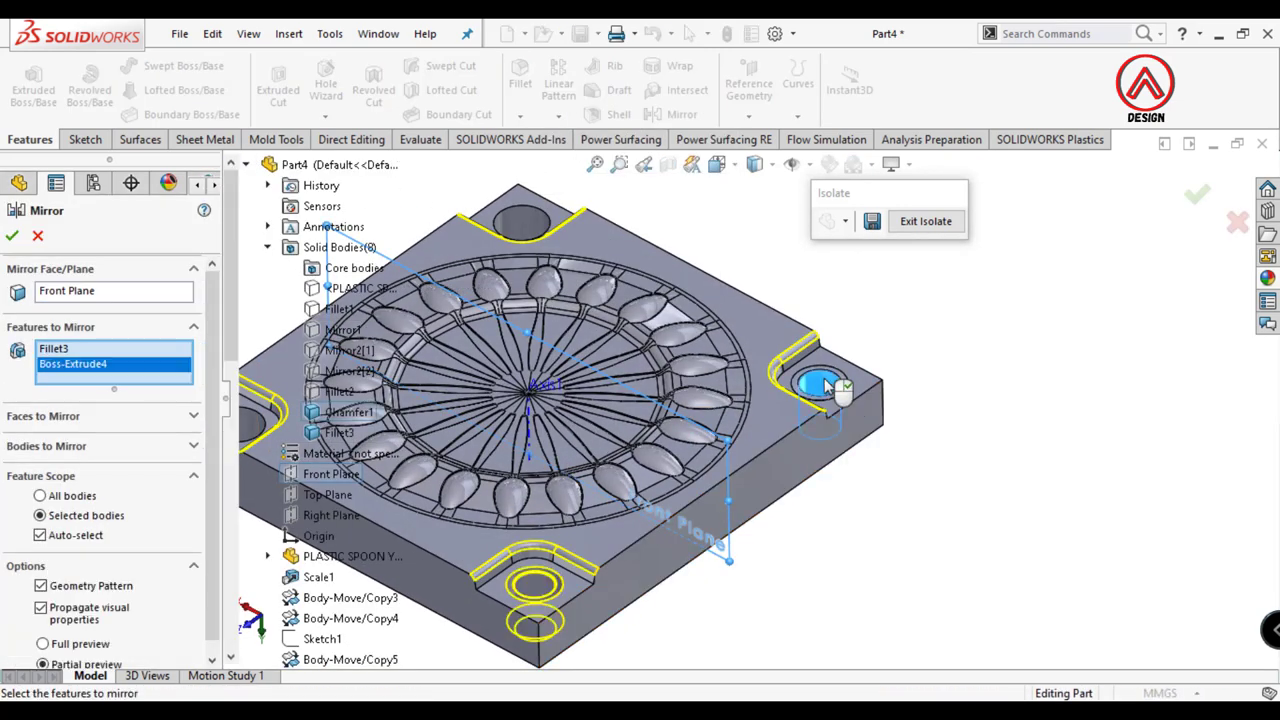
left_click(59, 449)
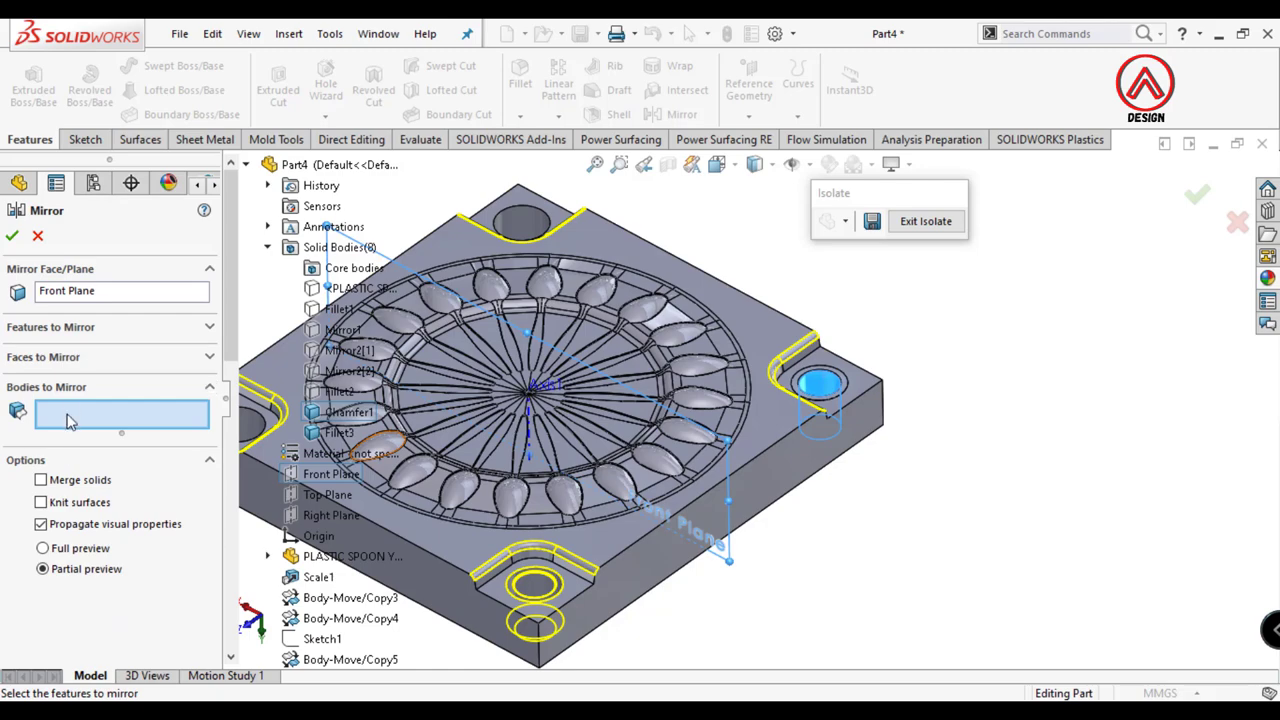
left_click(828, 392)
left_click(11, 235)
Step: Mirror the pin bodies across the Right Plane so pins fill all four corners
left_click(559, 115)
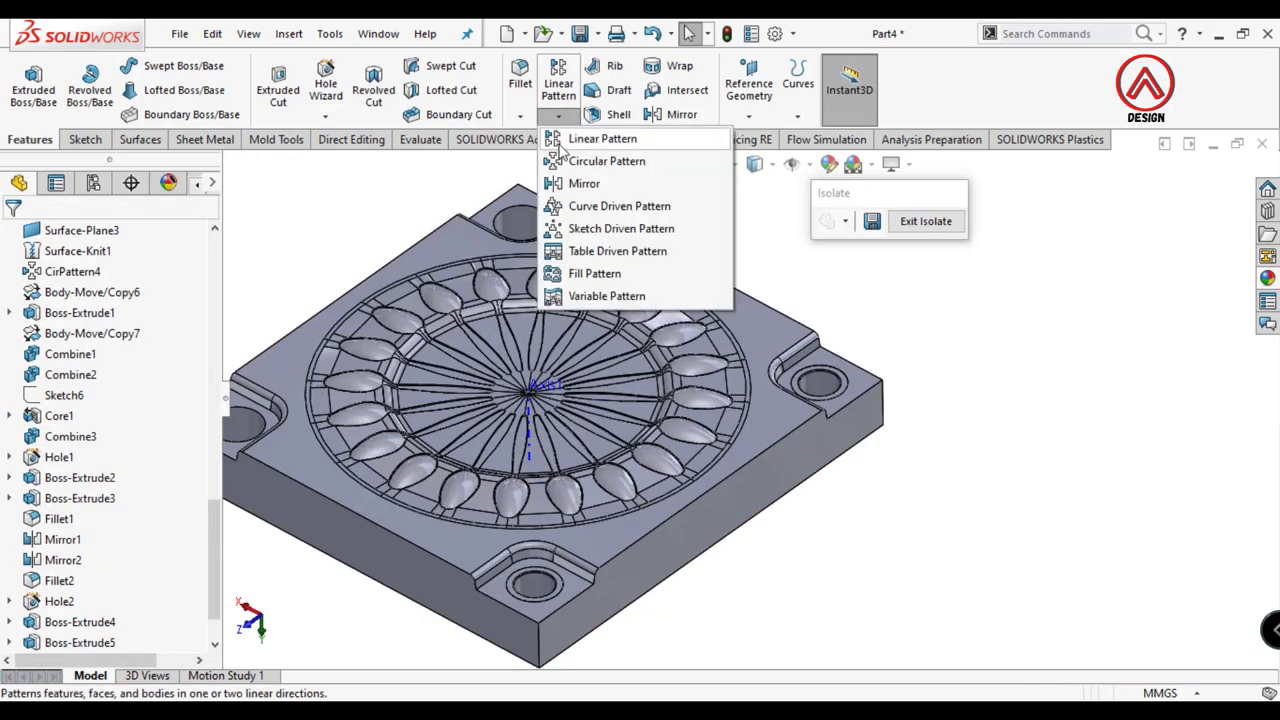
left_click(586, 180)
left_click(327, 537)
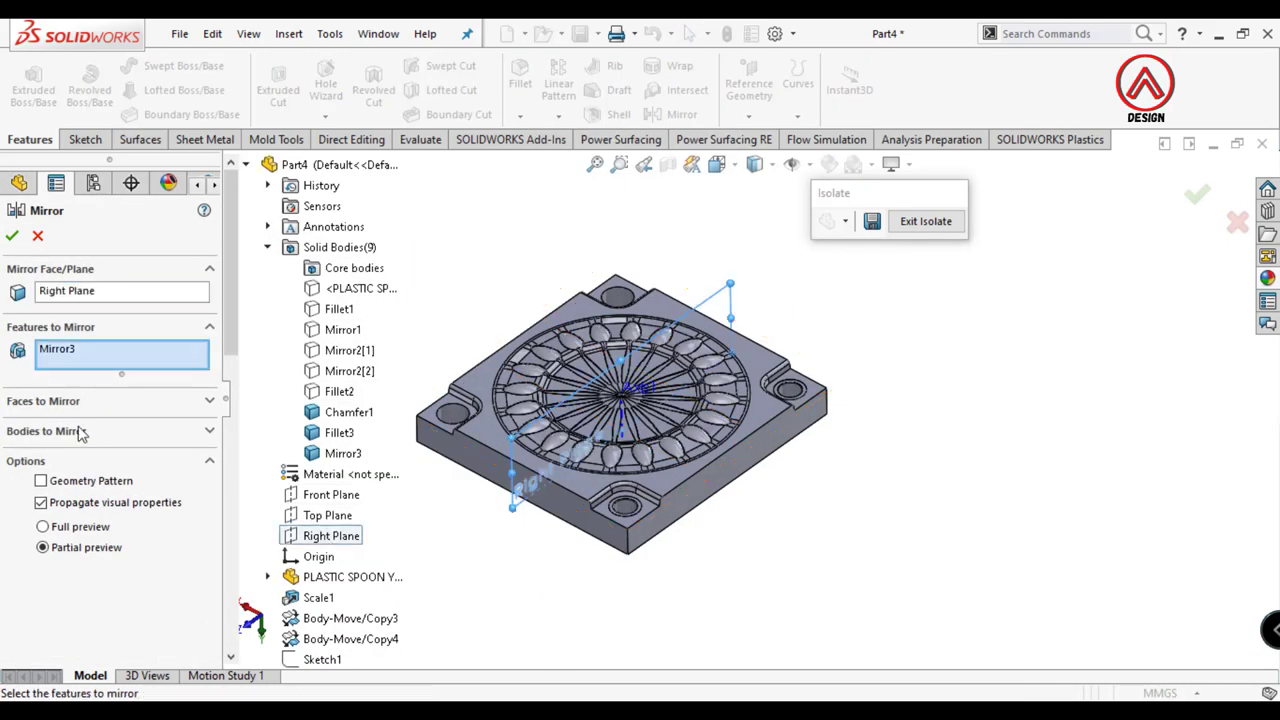
left_click(46, 431)
left_click(628, 507)
scroll(628, 507, "up", 2)
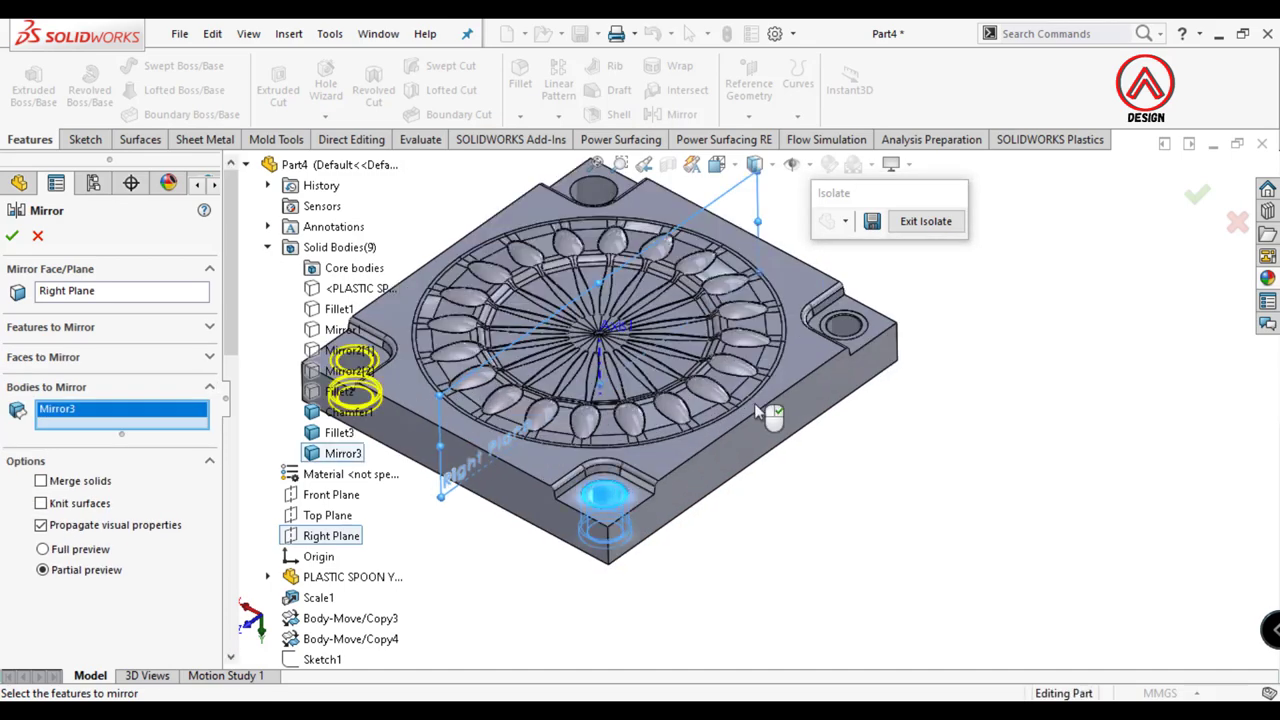
left_click(349, 412)
key("Return")
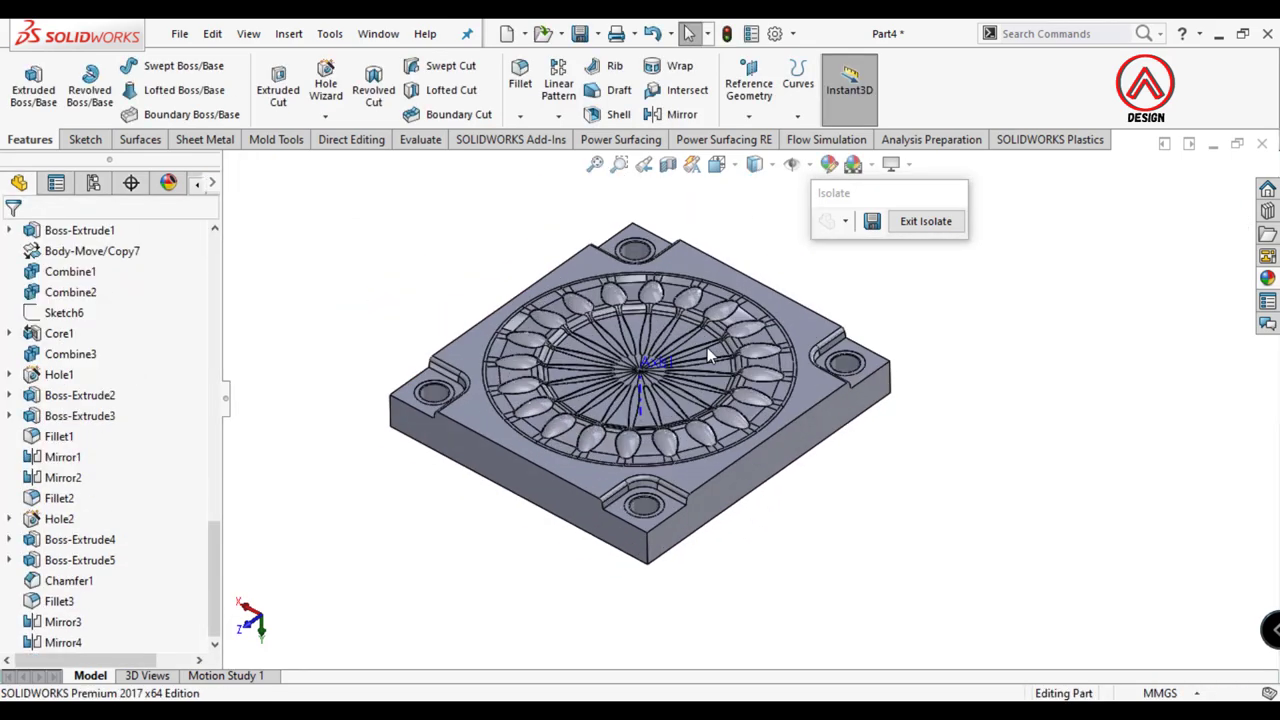
mouse_move(707, 347)
middle_mouse_down()
mouse_move(836, 633)
mouse_move(569, 623)
mouse_move(886, 531)
mouse_move(903, 420)
mouse_move(730, 372)
middle_mouse_up()
Step: Exit Isolate to show the full two-plate mould stack, then bring up the Direct Editing tools
scroll(730, 372, "up", 3)
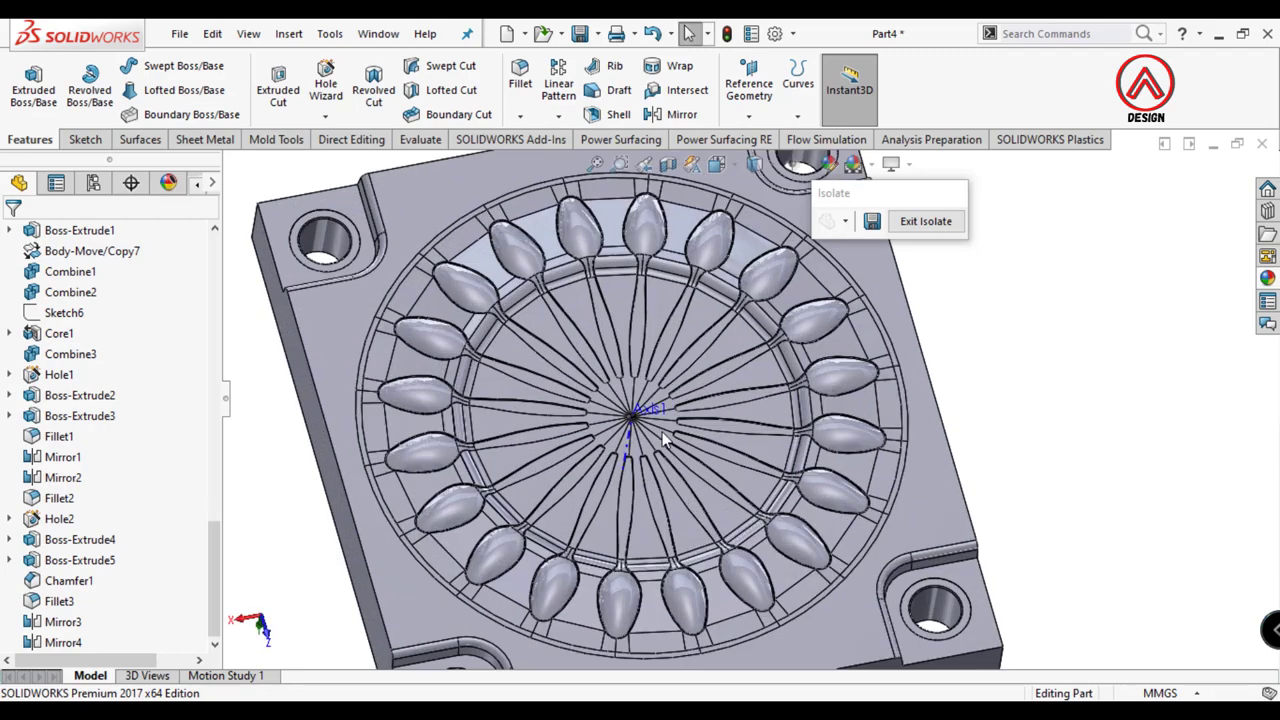
left_click(676, 412)
left_click(751, 379)
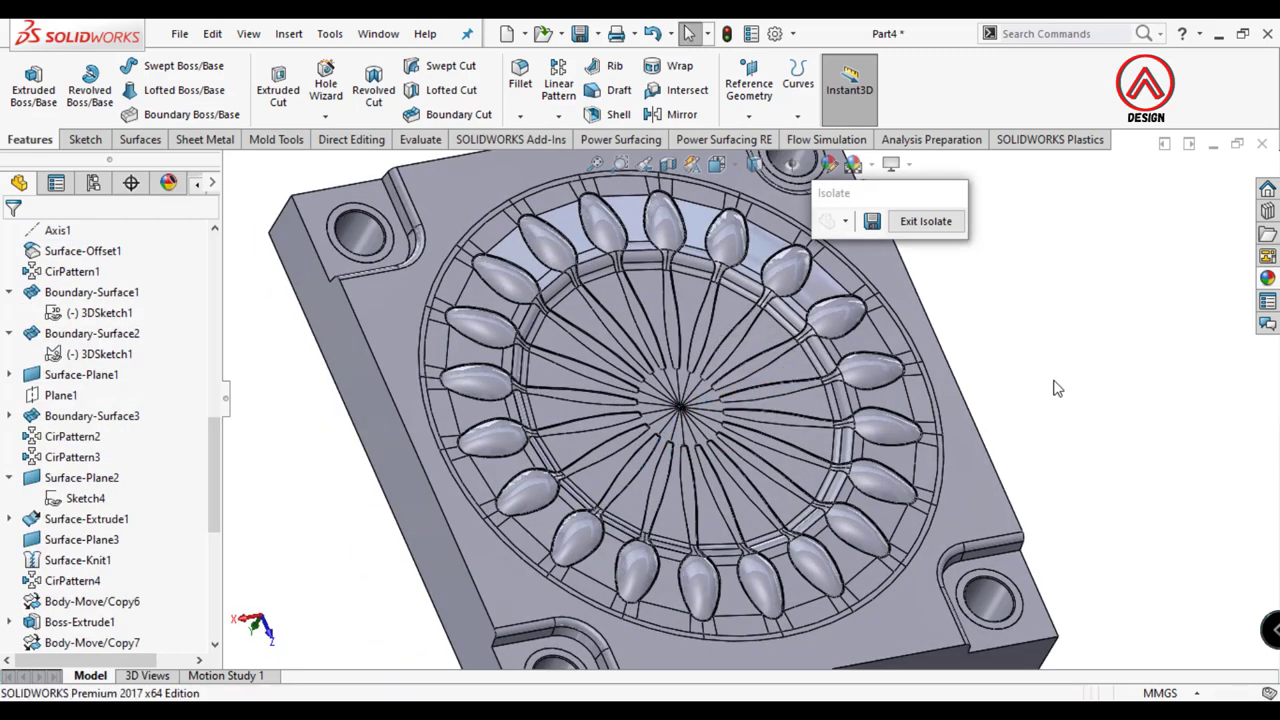
scroll(760, 380, "down", 5)
left_click(926, 229)
mouse_move(834, 366)
middle_mouse_down()
mouse_move(712, 479)
mouse_move(660, 450)
middle_mouse_up()
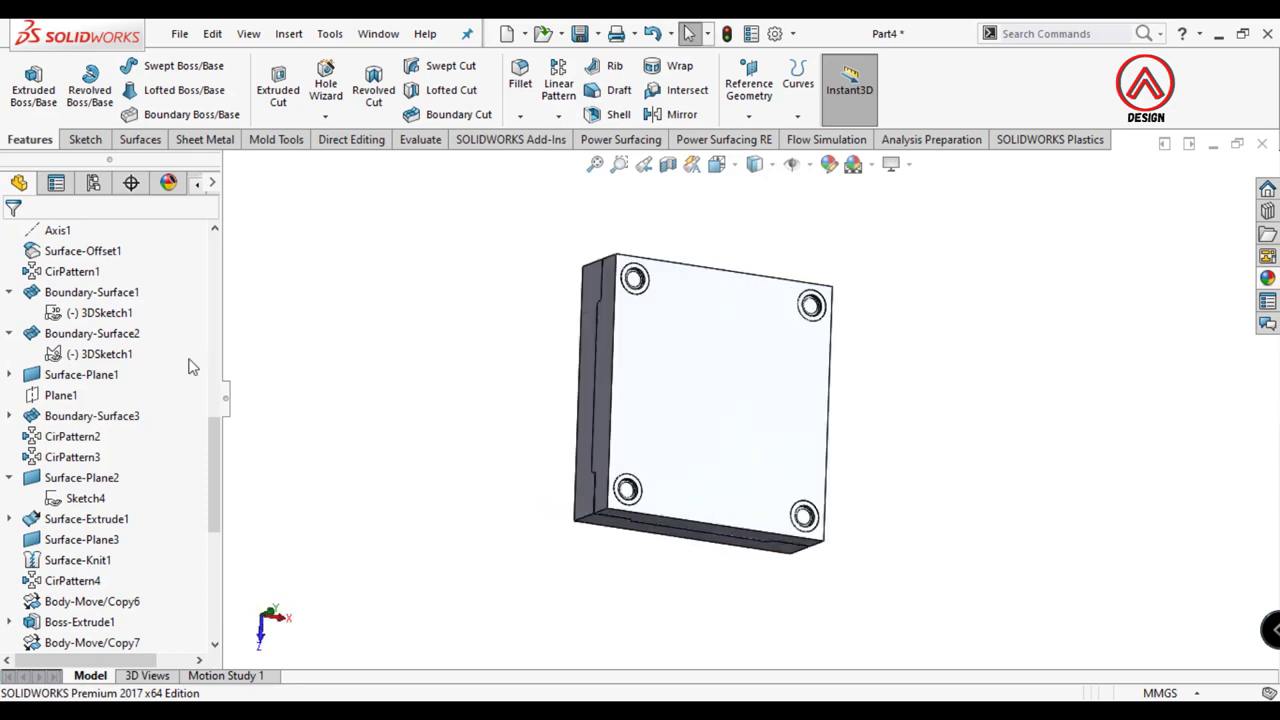
scroll(190, 363, "up", 10)
scroll(90, 440, "up", 2)
mouse_move(493, 411)
middle_mouse_down()
mouse_move(877, 323)
mouse_move(666, 329)
mouse_move(586, 406)
mouse_move(636, 229)
middle_mouse_up()
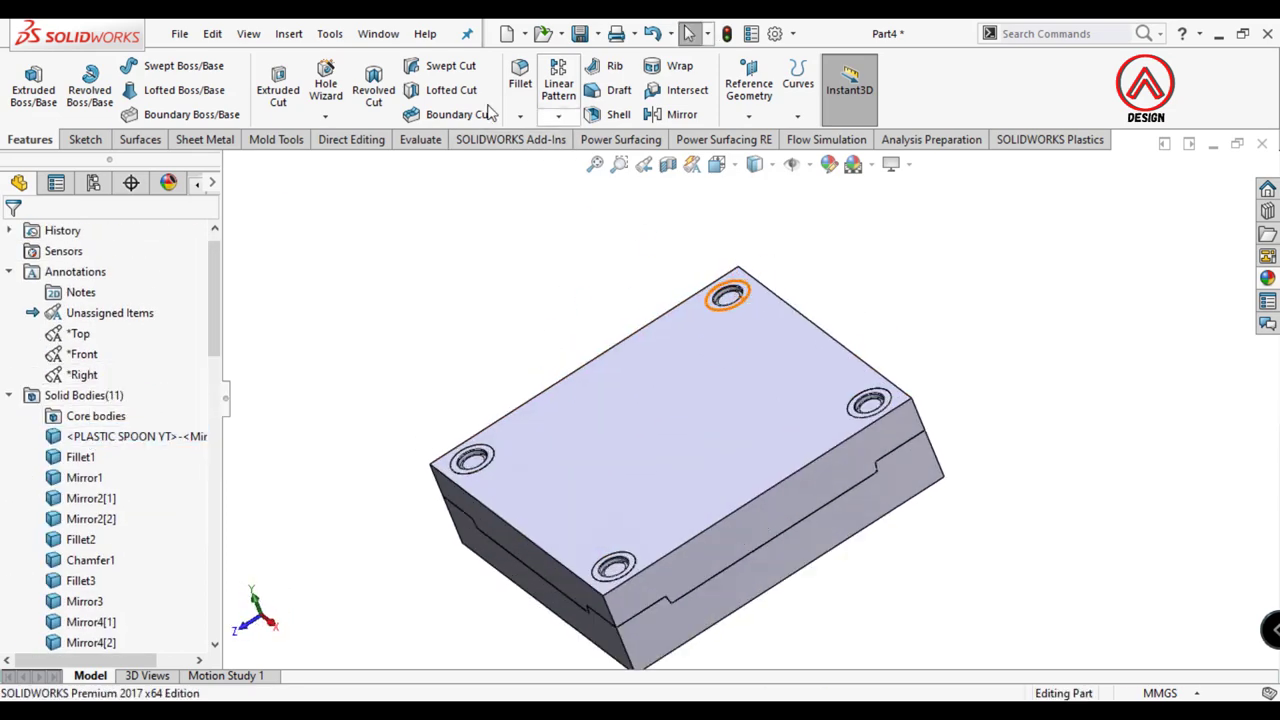
left_click(340, 140)
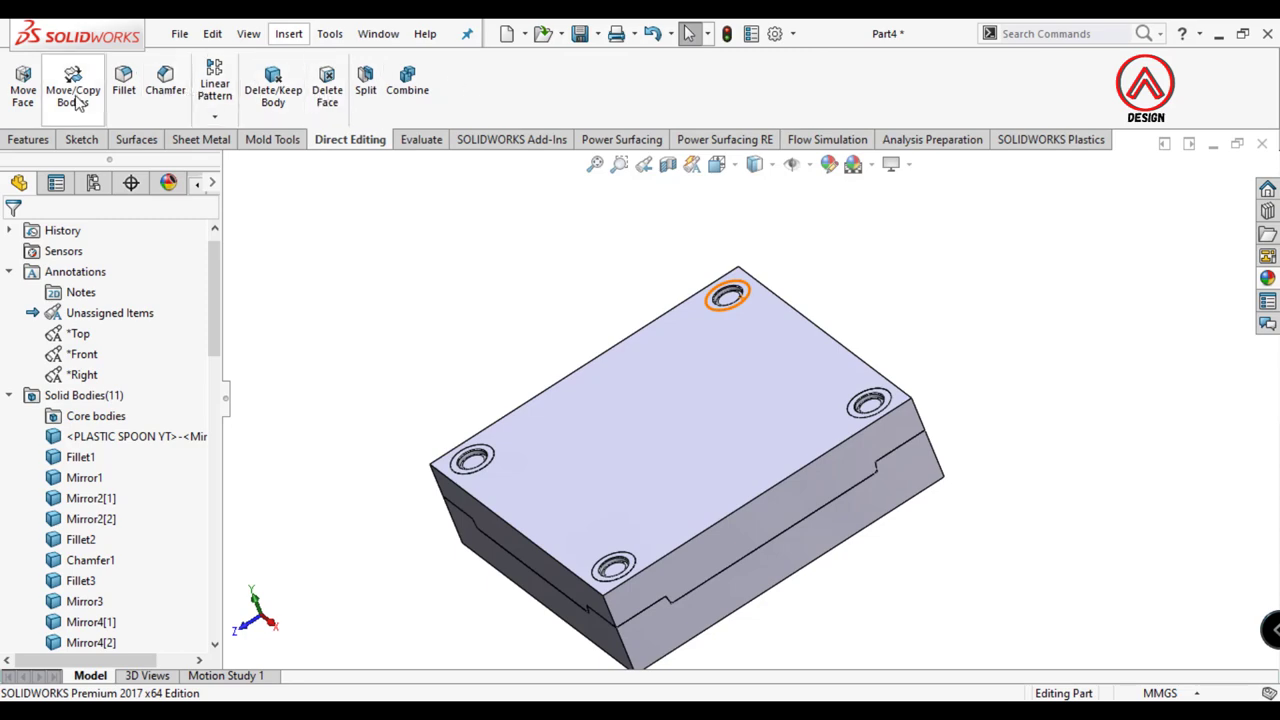
Step: Move the cavity plate and its four pin bodies up about 323 mm along Y
left_click(75, 100)
left_click(512, 457)
scroll(516, 443, "down", 3)
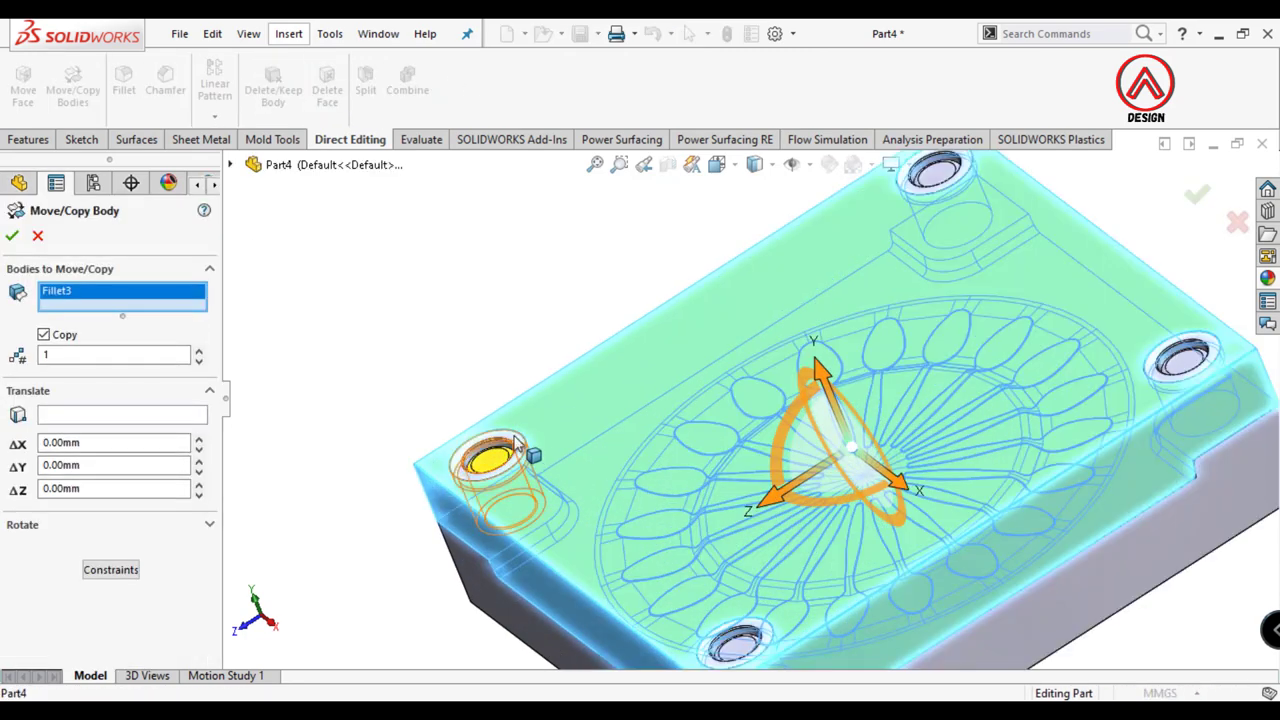
left_click(938, 210)
left_click(1165, 358)
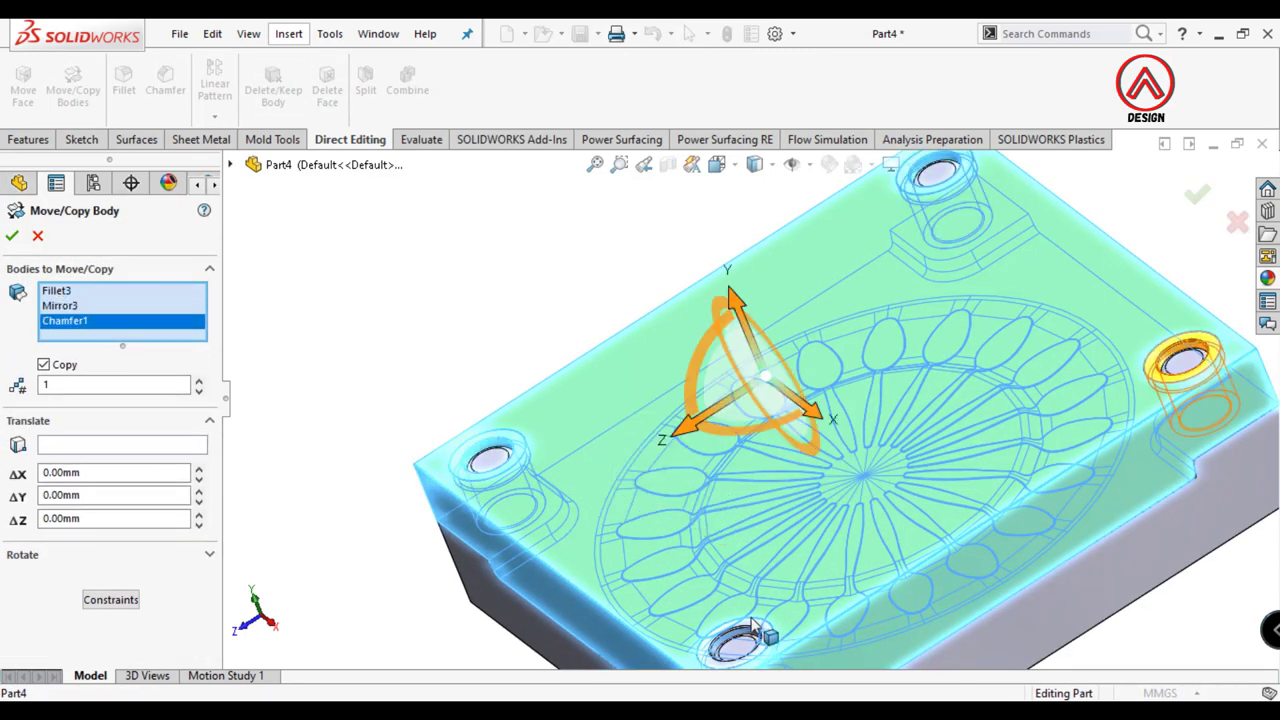
left_click(757, 632)
left_click(790, 487)
scroll(723, 509, "up", 3)
middle_click_drag(723, 509, 800, 420)
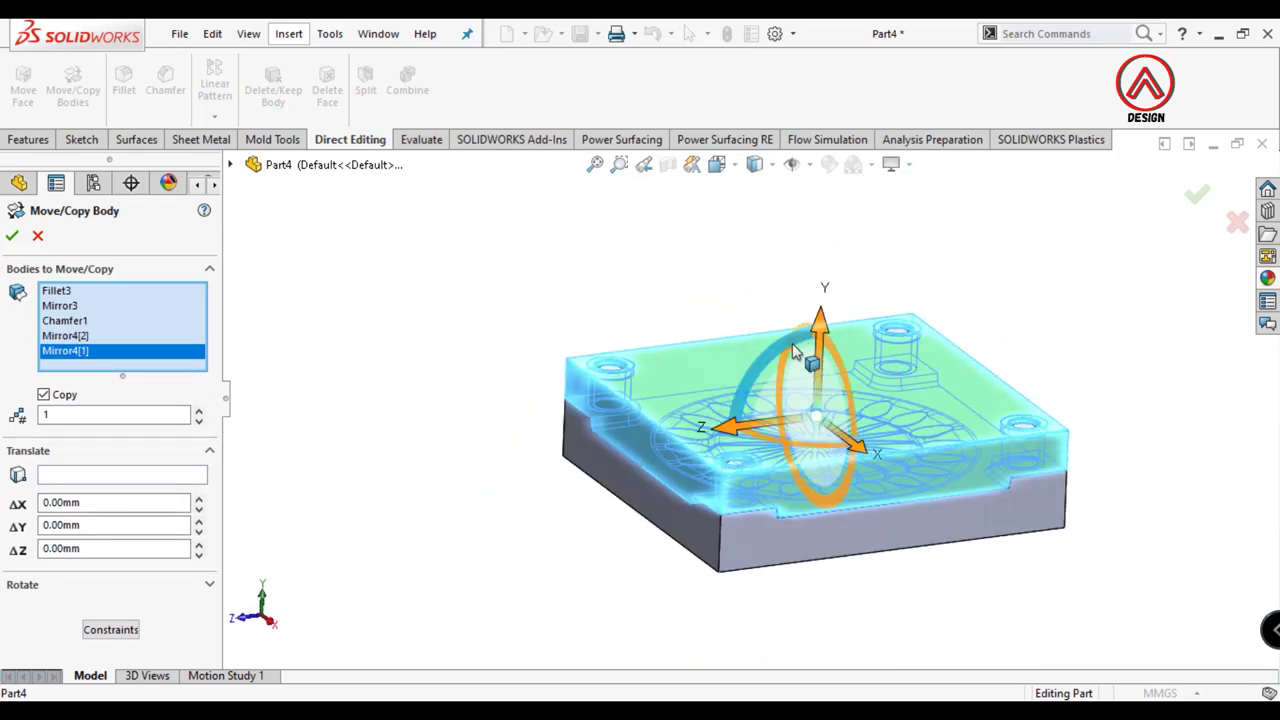
left_click_drag(823, 295, 853, 162)
scroll(853, 162, "up", 3)
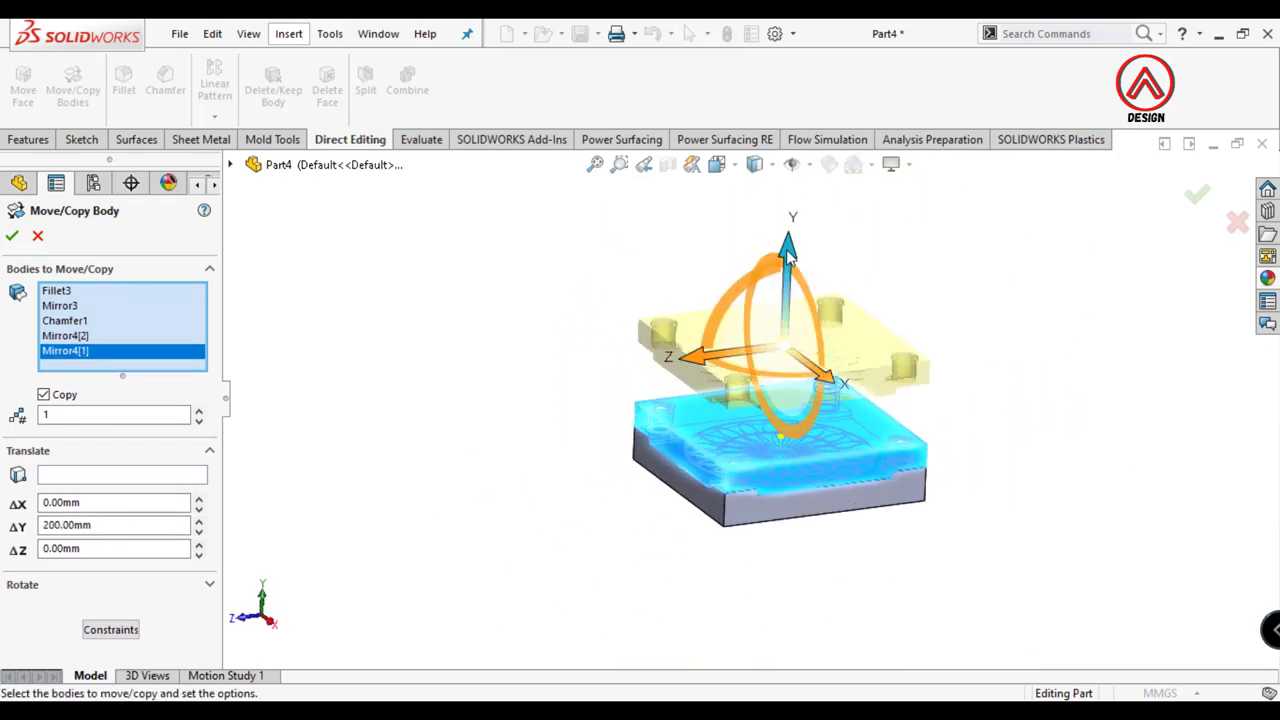
left_click(13, 237)
scroll(805, 440, "down", 5)
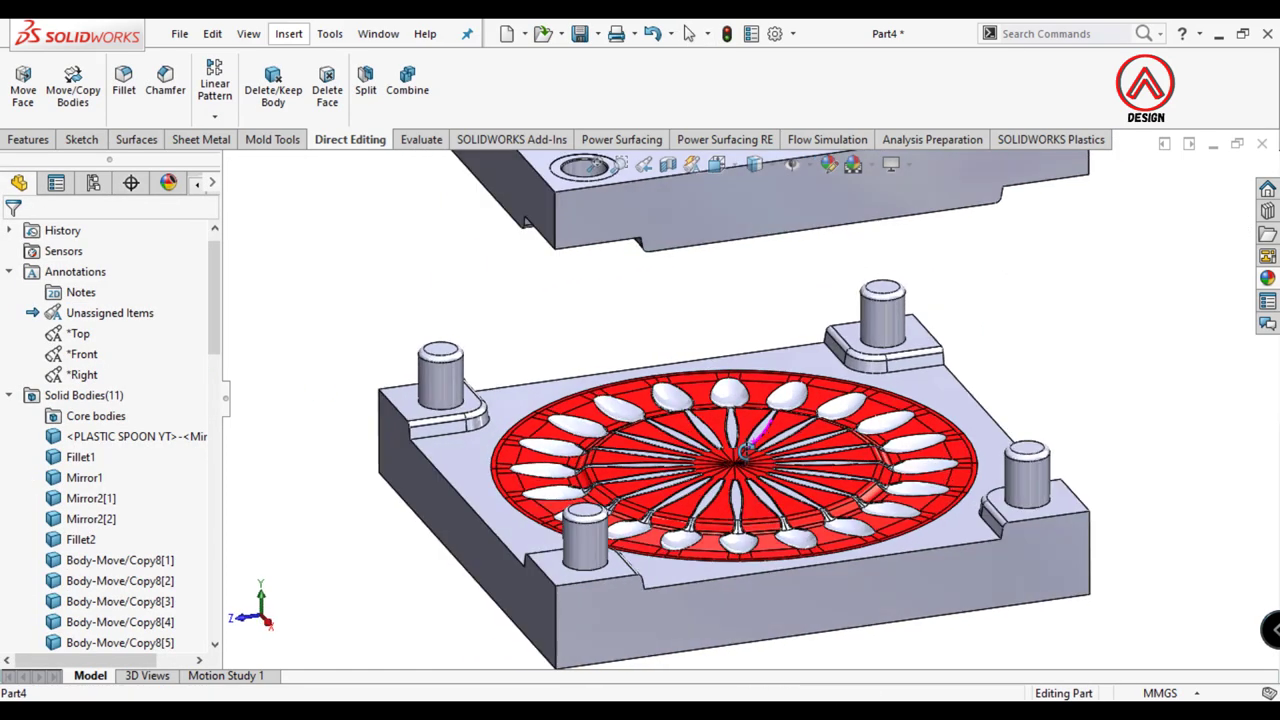
Step: Raise the spoon body 105 mm along Y and return to an isometric view
left_click(75, 104)
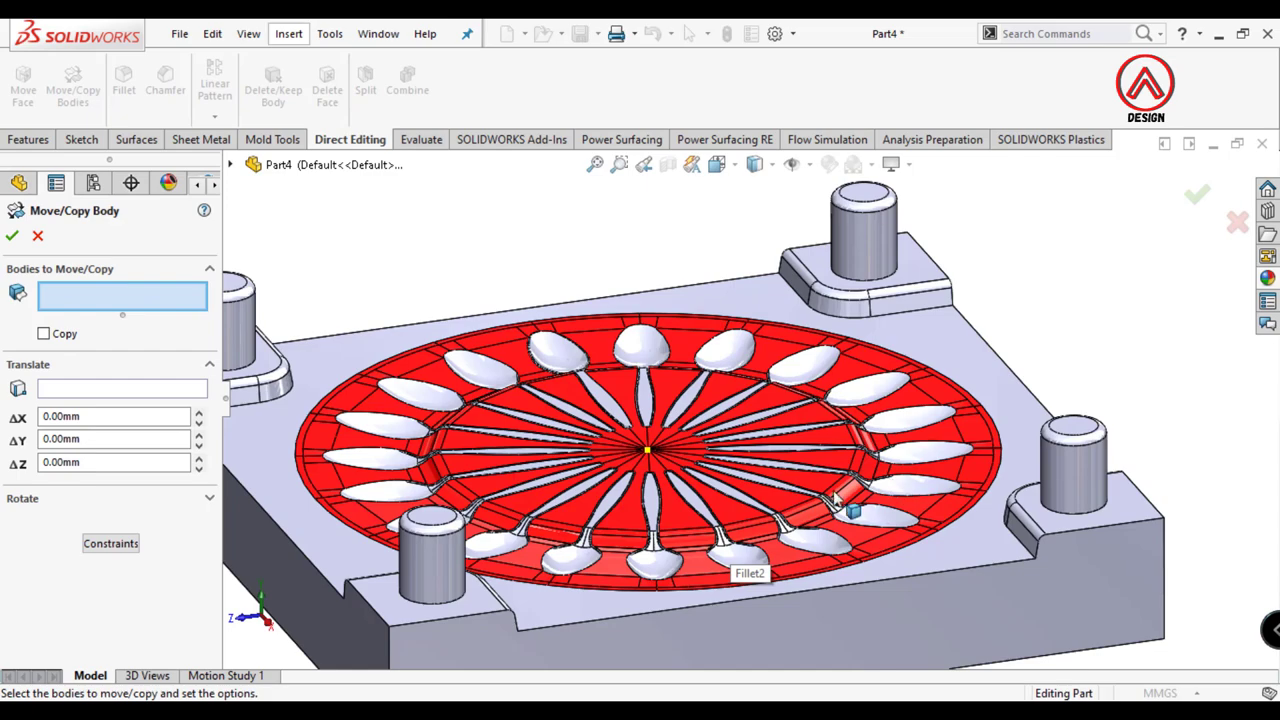
middle_click_drag(740, 541, 691, 400)
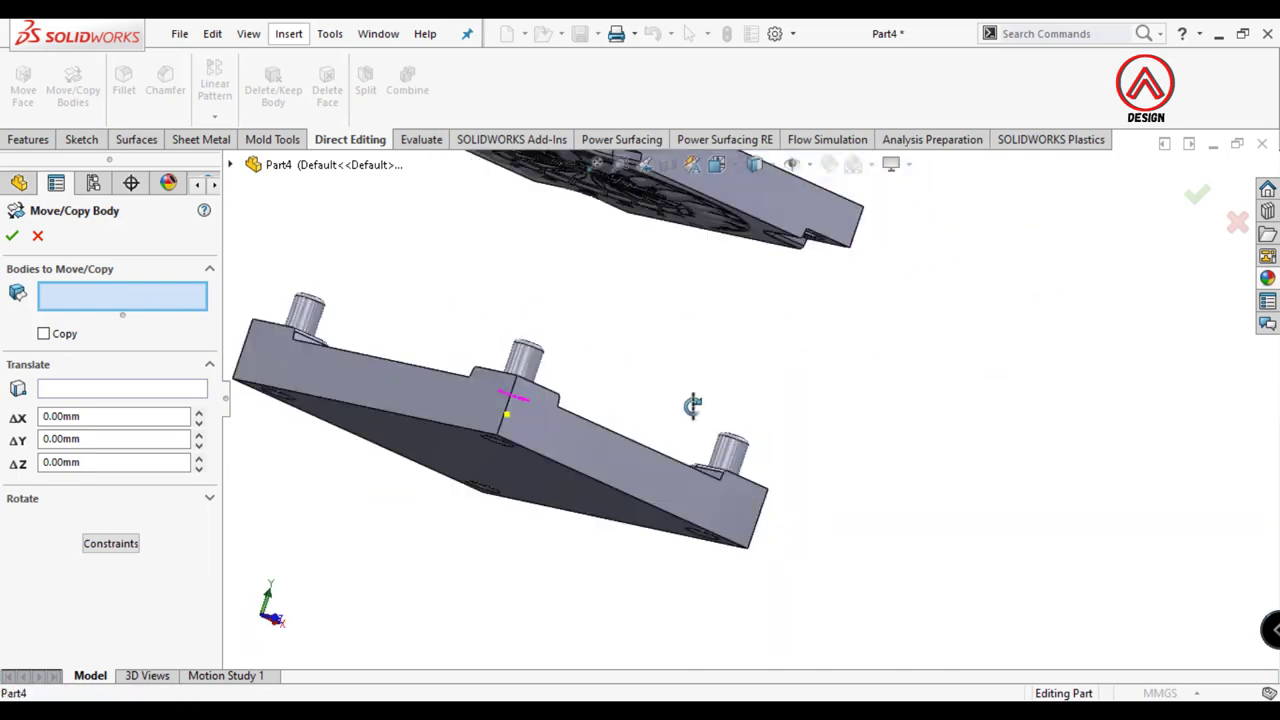
scroll(597, 370, "up", 5)
scroll(603, 370, "down", 5)
left_click(628, 385)
scroll(628, 385, "up", 5)
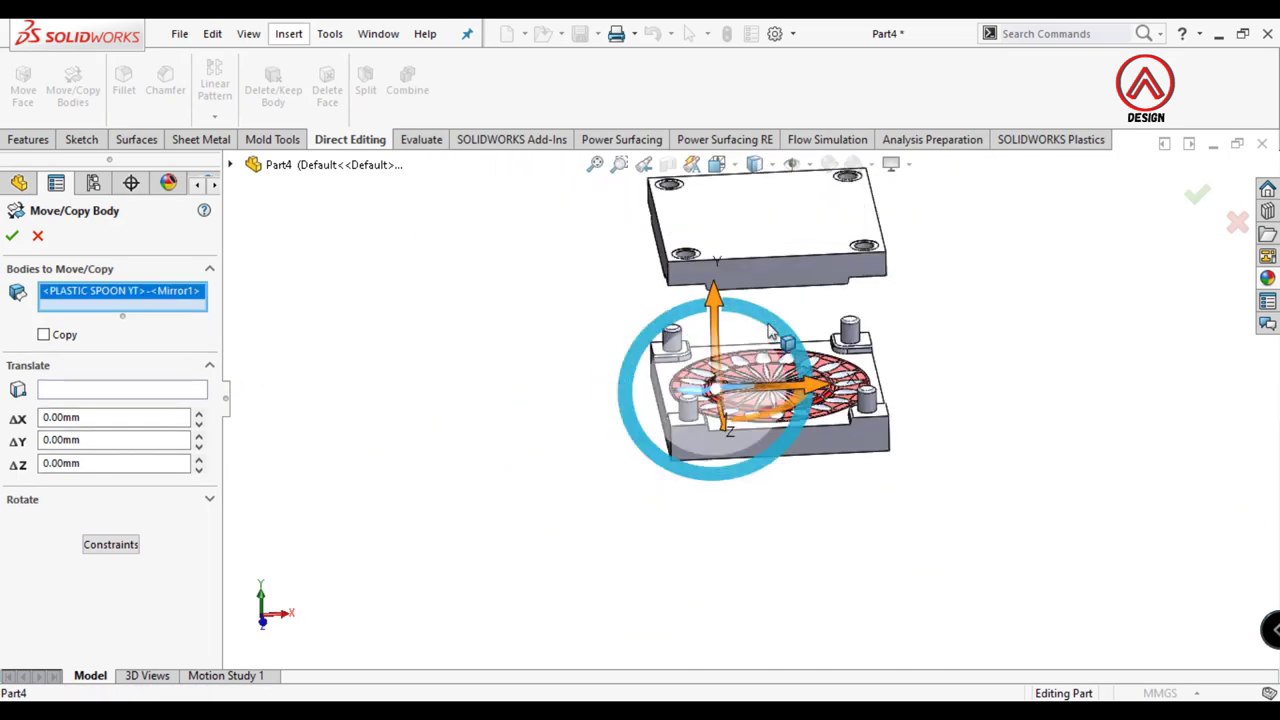
middle_click_drag(628, 385, 790, 303)
scroll(790, 303, "down", 4)
left_click_drag(648, 385, 655, 307)
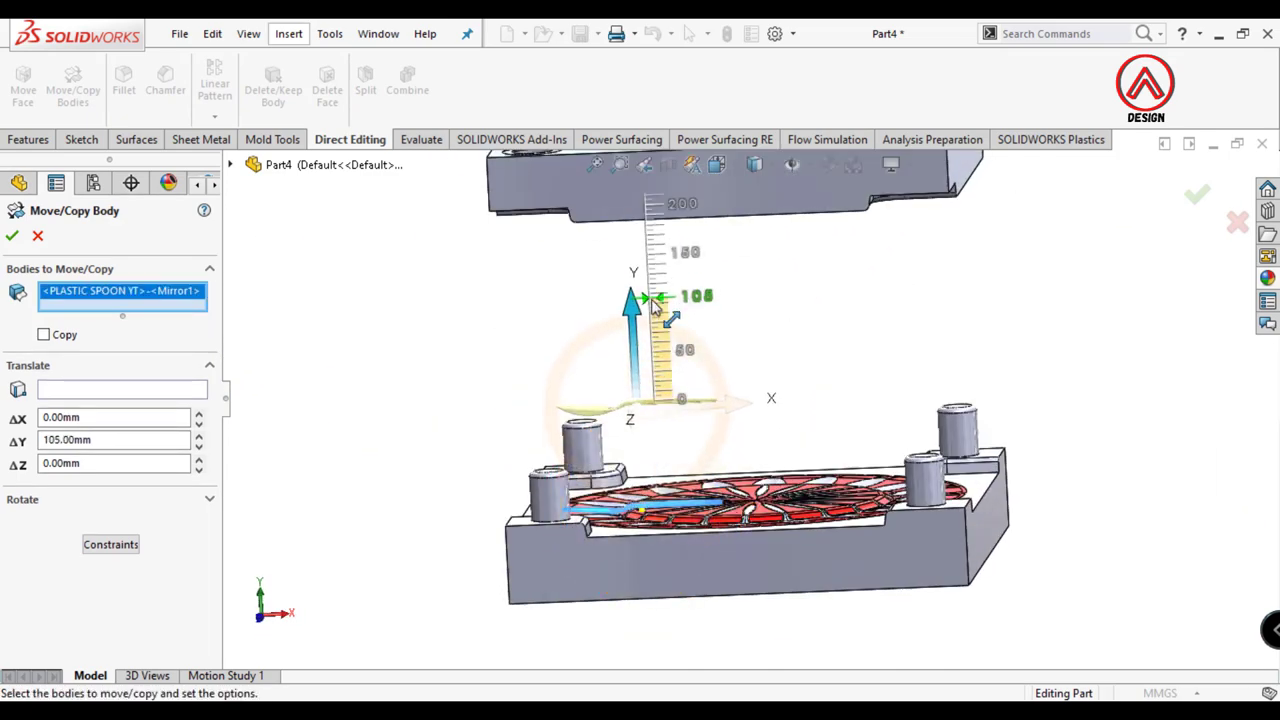
left_click(12, 237)
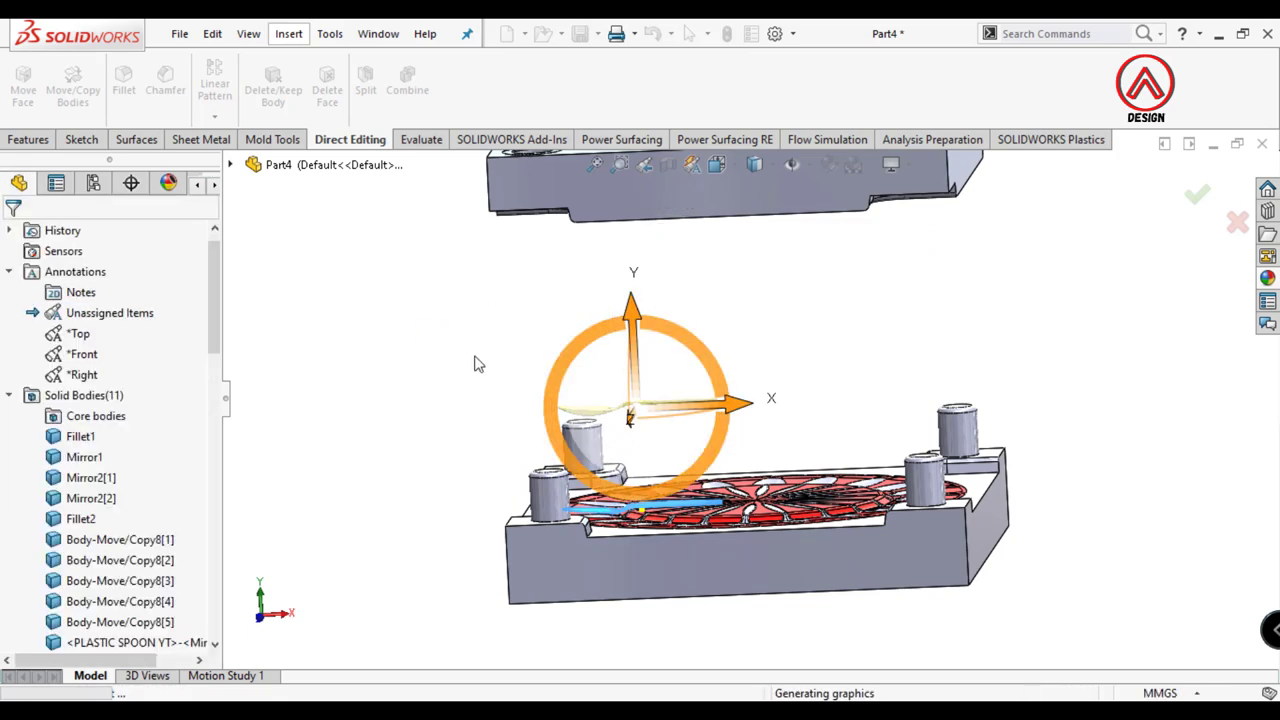
key("ctrl+7")
scroll(100, 490, "down", 10)
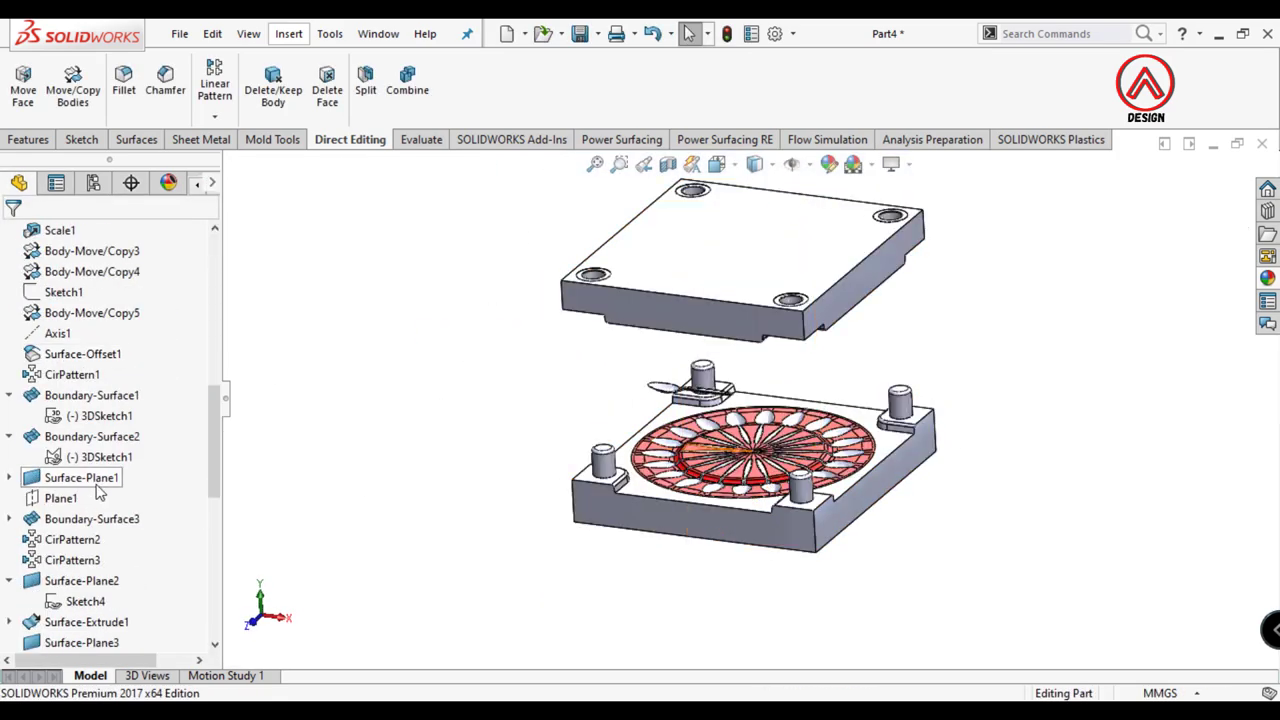
Step: Circularly pattern the spoon body 20 times over 360° about Axis1
left_click(64, 310)
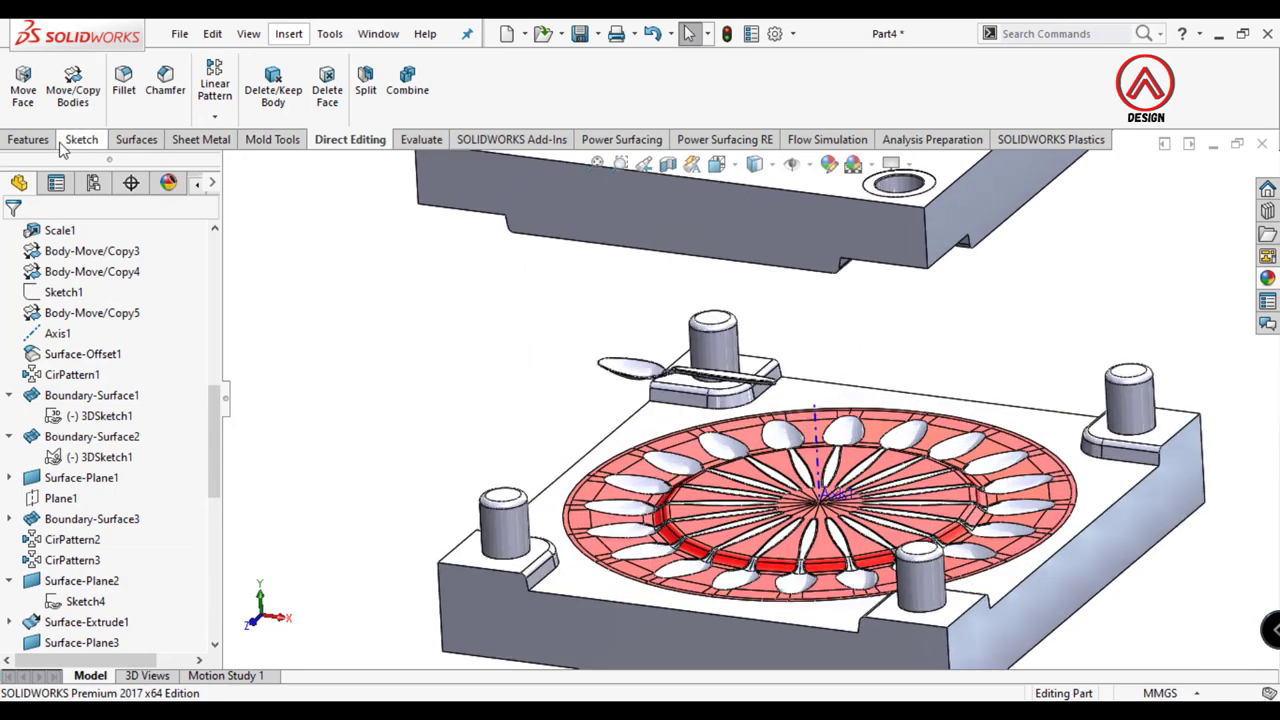
left_click(214, 116)
left_click(250, 160)
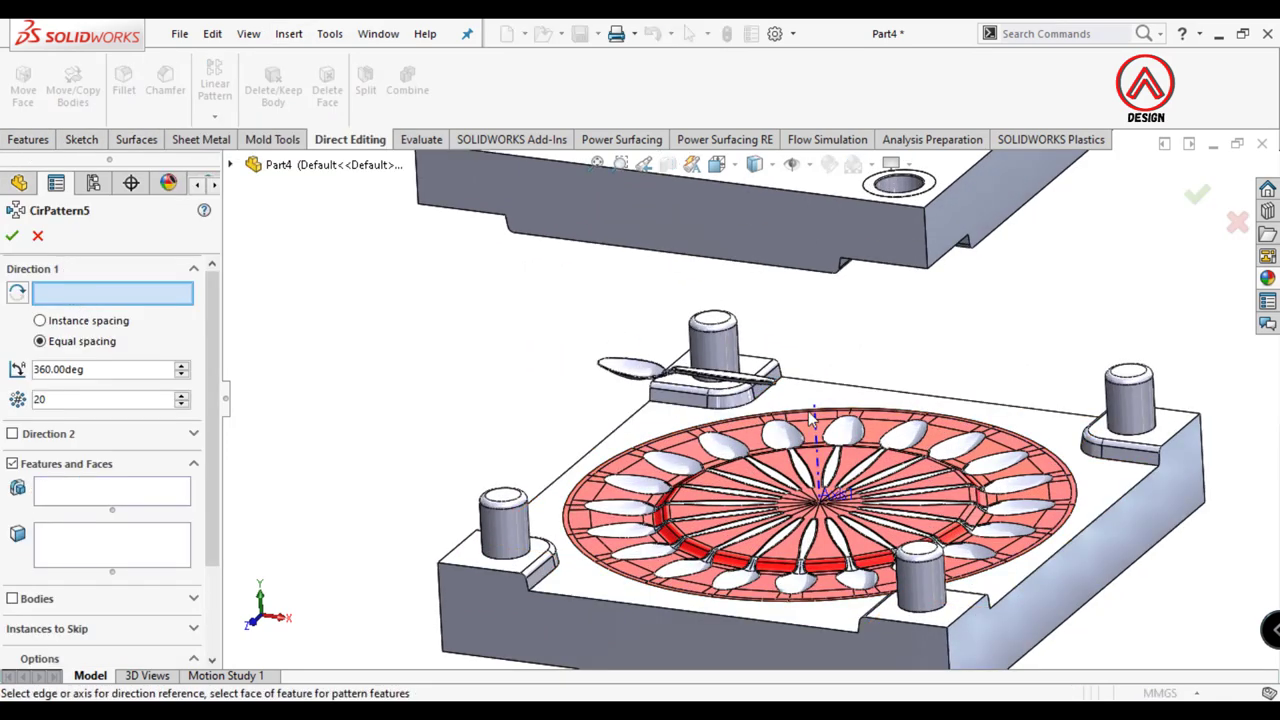
left_click(12, 597)
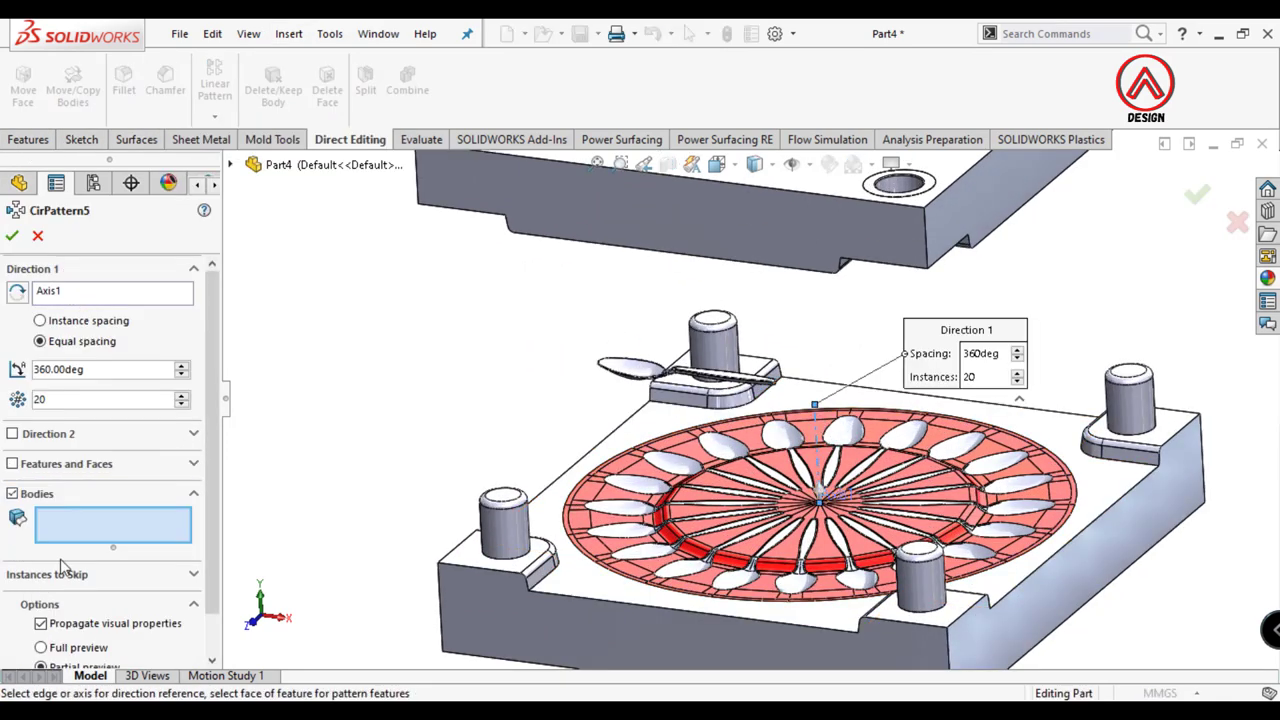
left_click(640, 366)
key("Return")
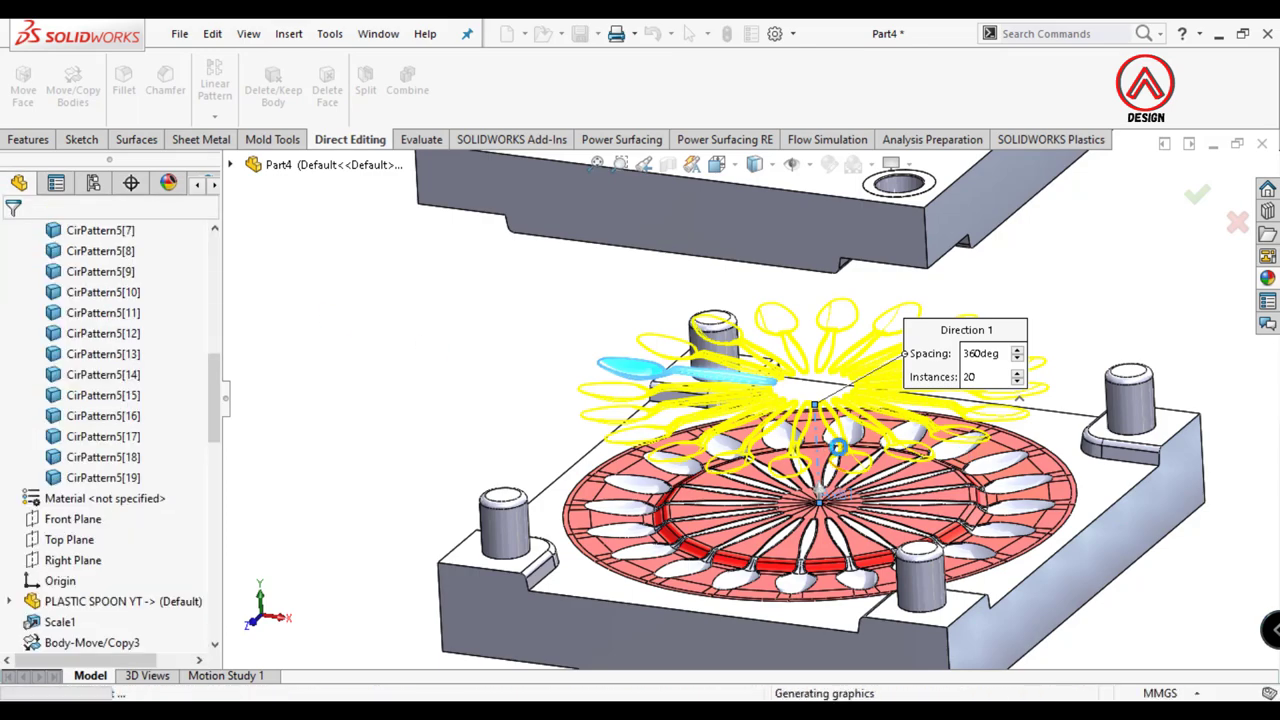
mouse_move(829, 466)
middle_mouse_down()
mouse_move(752, 373)
mouse_move(760, 300)
middle_mouse_up()
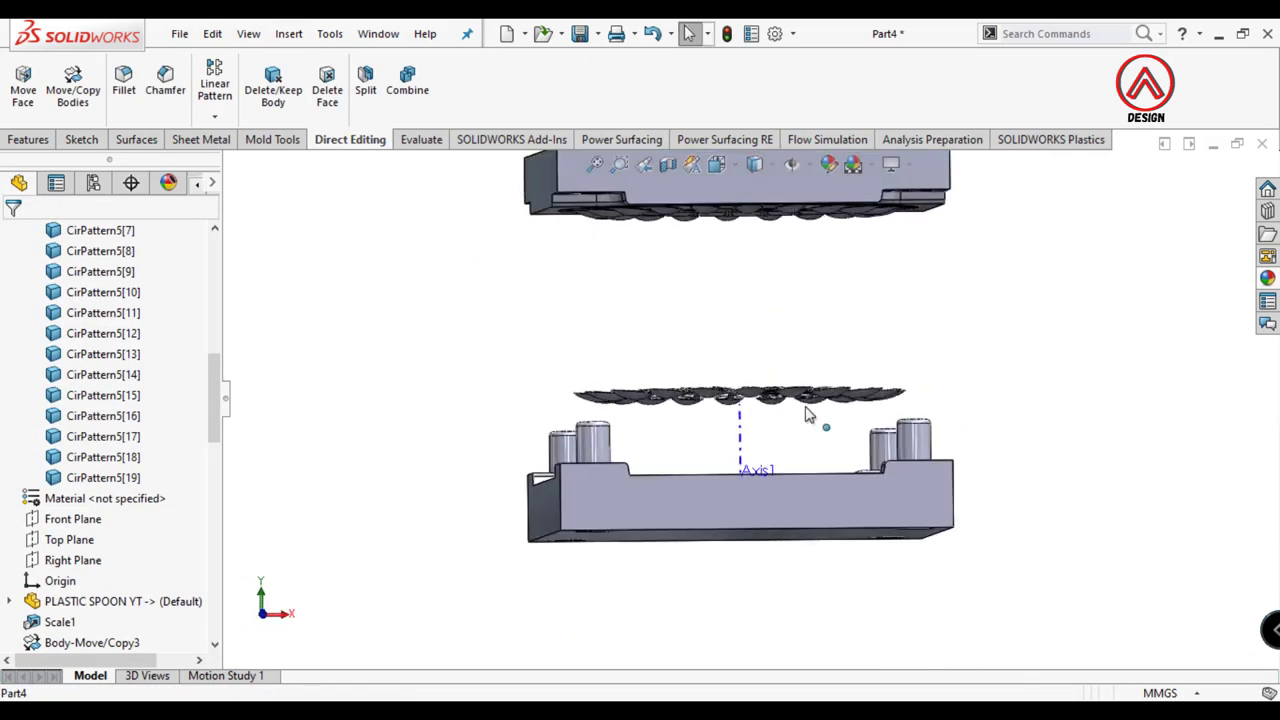
scroll(198, 556, "down", 8)
scroll(198, 556, "down", 5)
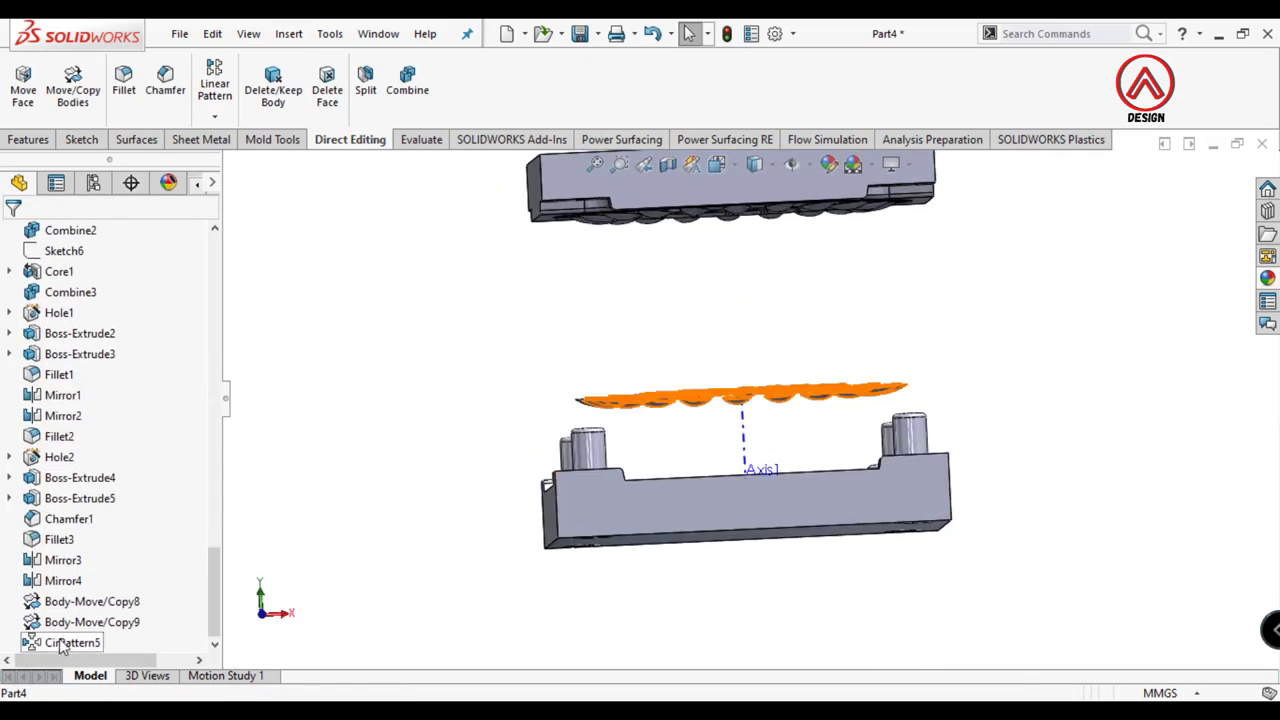
key("ctrl+7")
scroll(693, 452, "down", 3)
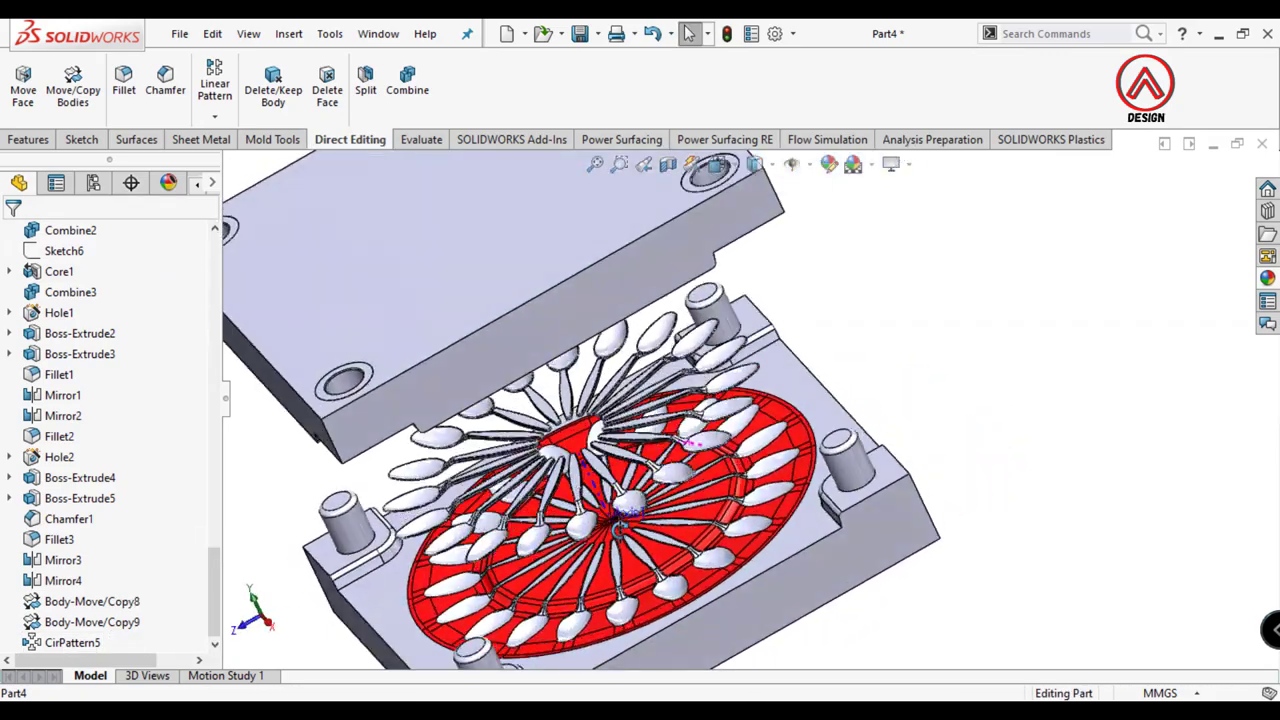
scroll(690, 455, "down", 3)
scroll(566, 509, "down", 2)
scroll(648, 462, "up", 2)
scroll(648, 462, "up", 2)
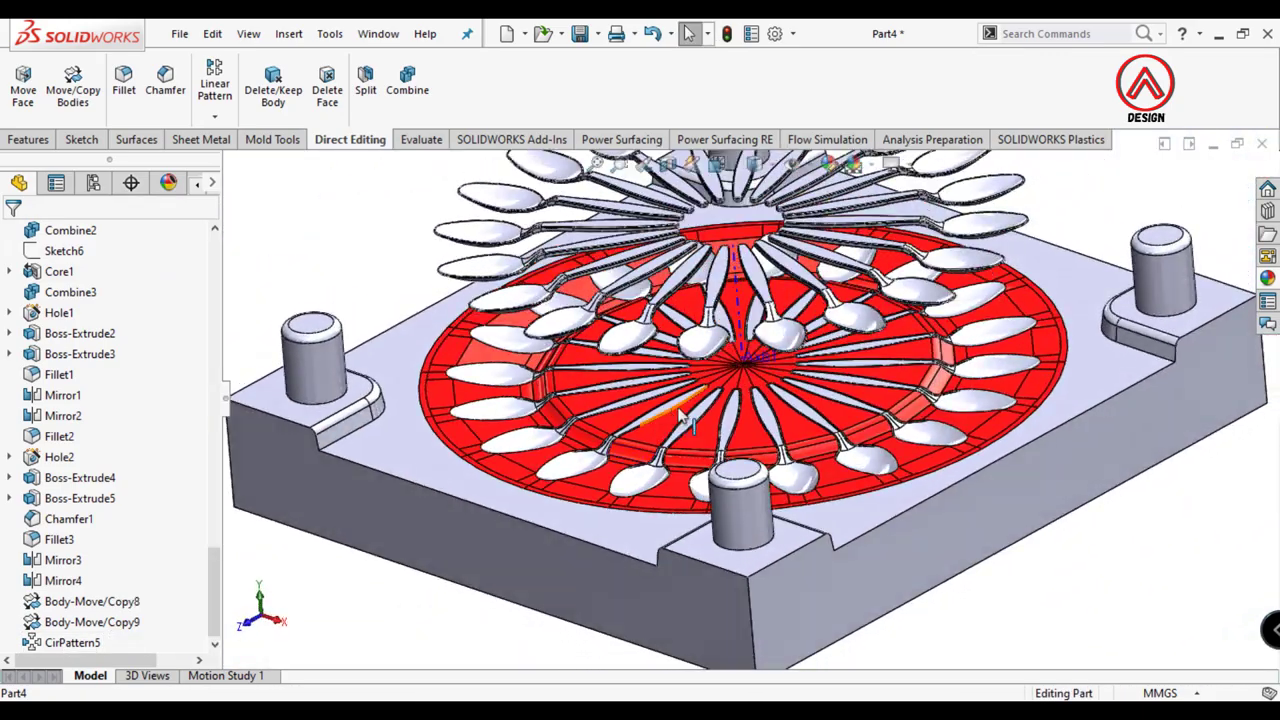
scroll(648, 462, "up", 3)
scroll(648, 462, "up", 3)
scroll(737, 457, "down", 2)
mouse_move(700, 380)
middle_mouse_down()
mouse_move(737, 457)
mouse_move(726, 371)
mouse_move(700, 529)
mouse_move(740, 597)
middle_mouse_up()
scroll(740, 597, "up", 3)
scroll(740, 597, "down", 1)
scroll(740, 597, "down", 3)
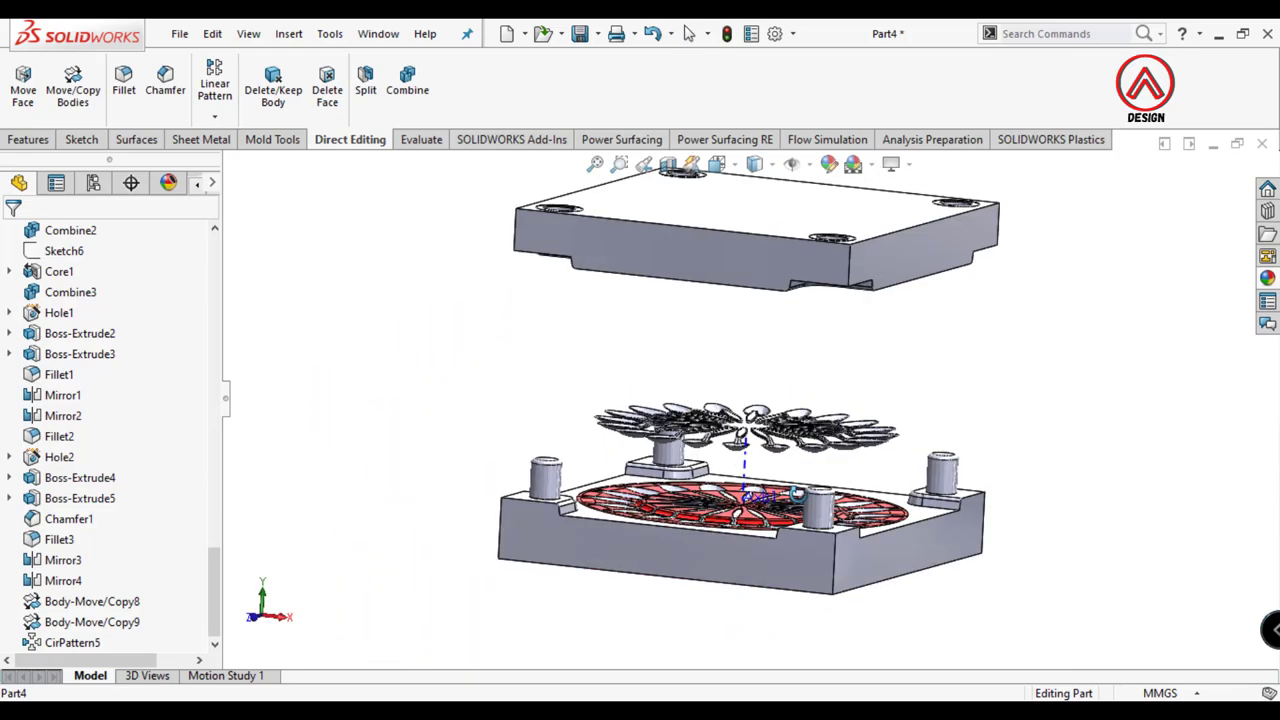
scroll(834, 371, "up", 3)
scroll(756, 344, "down", 1)
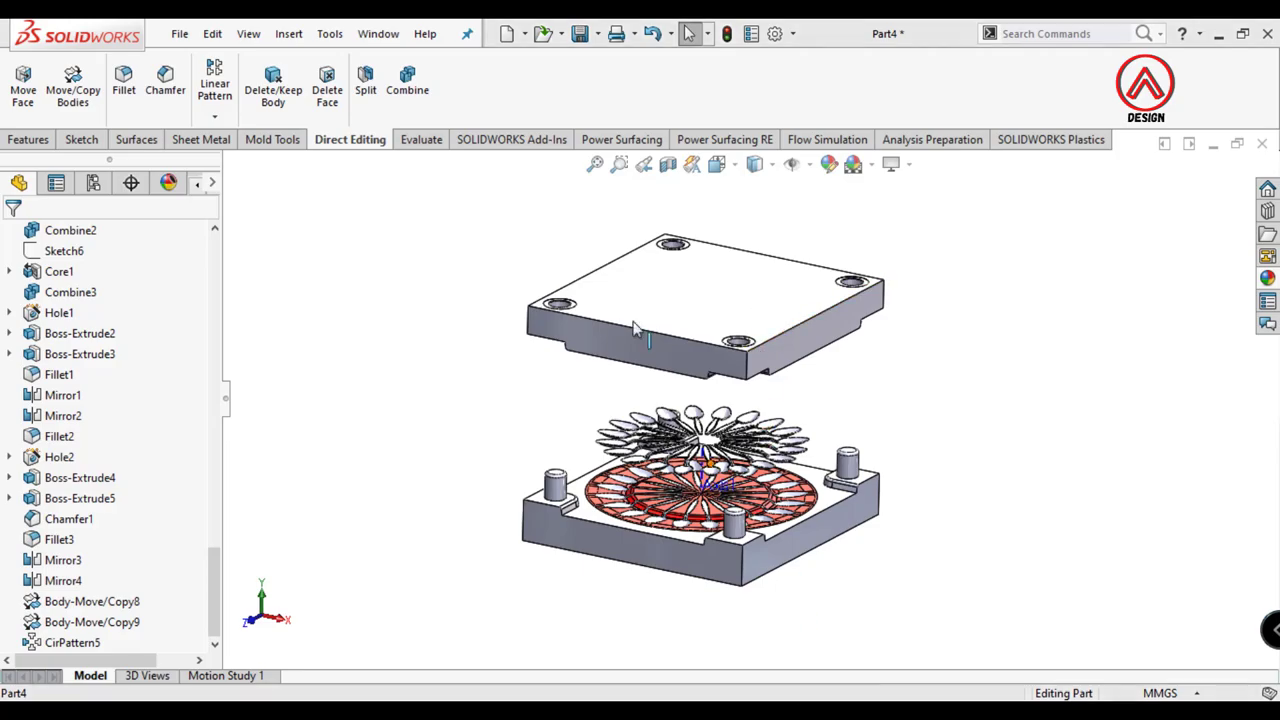